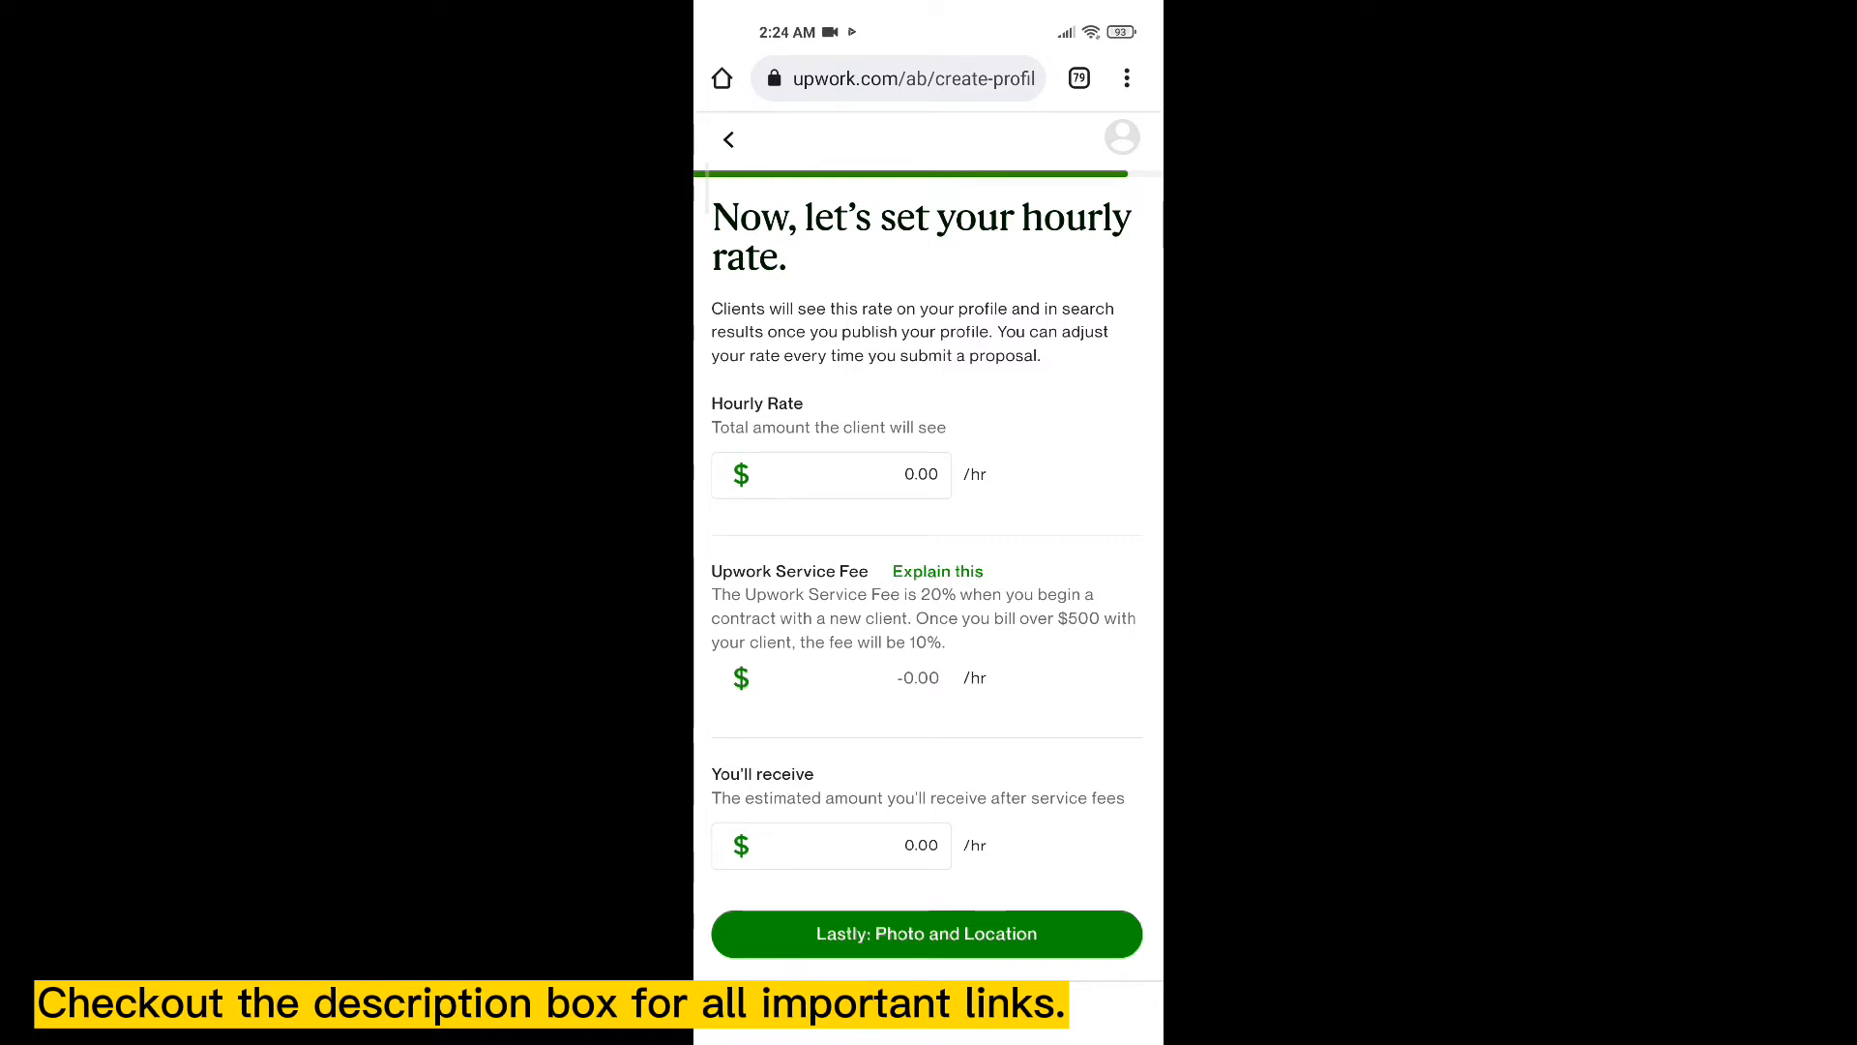
- Change the hourly rate to $5, for $4.00/hr estimated earnings, and save it
{"action": "left_click", "coordinate": [830, 475]}
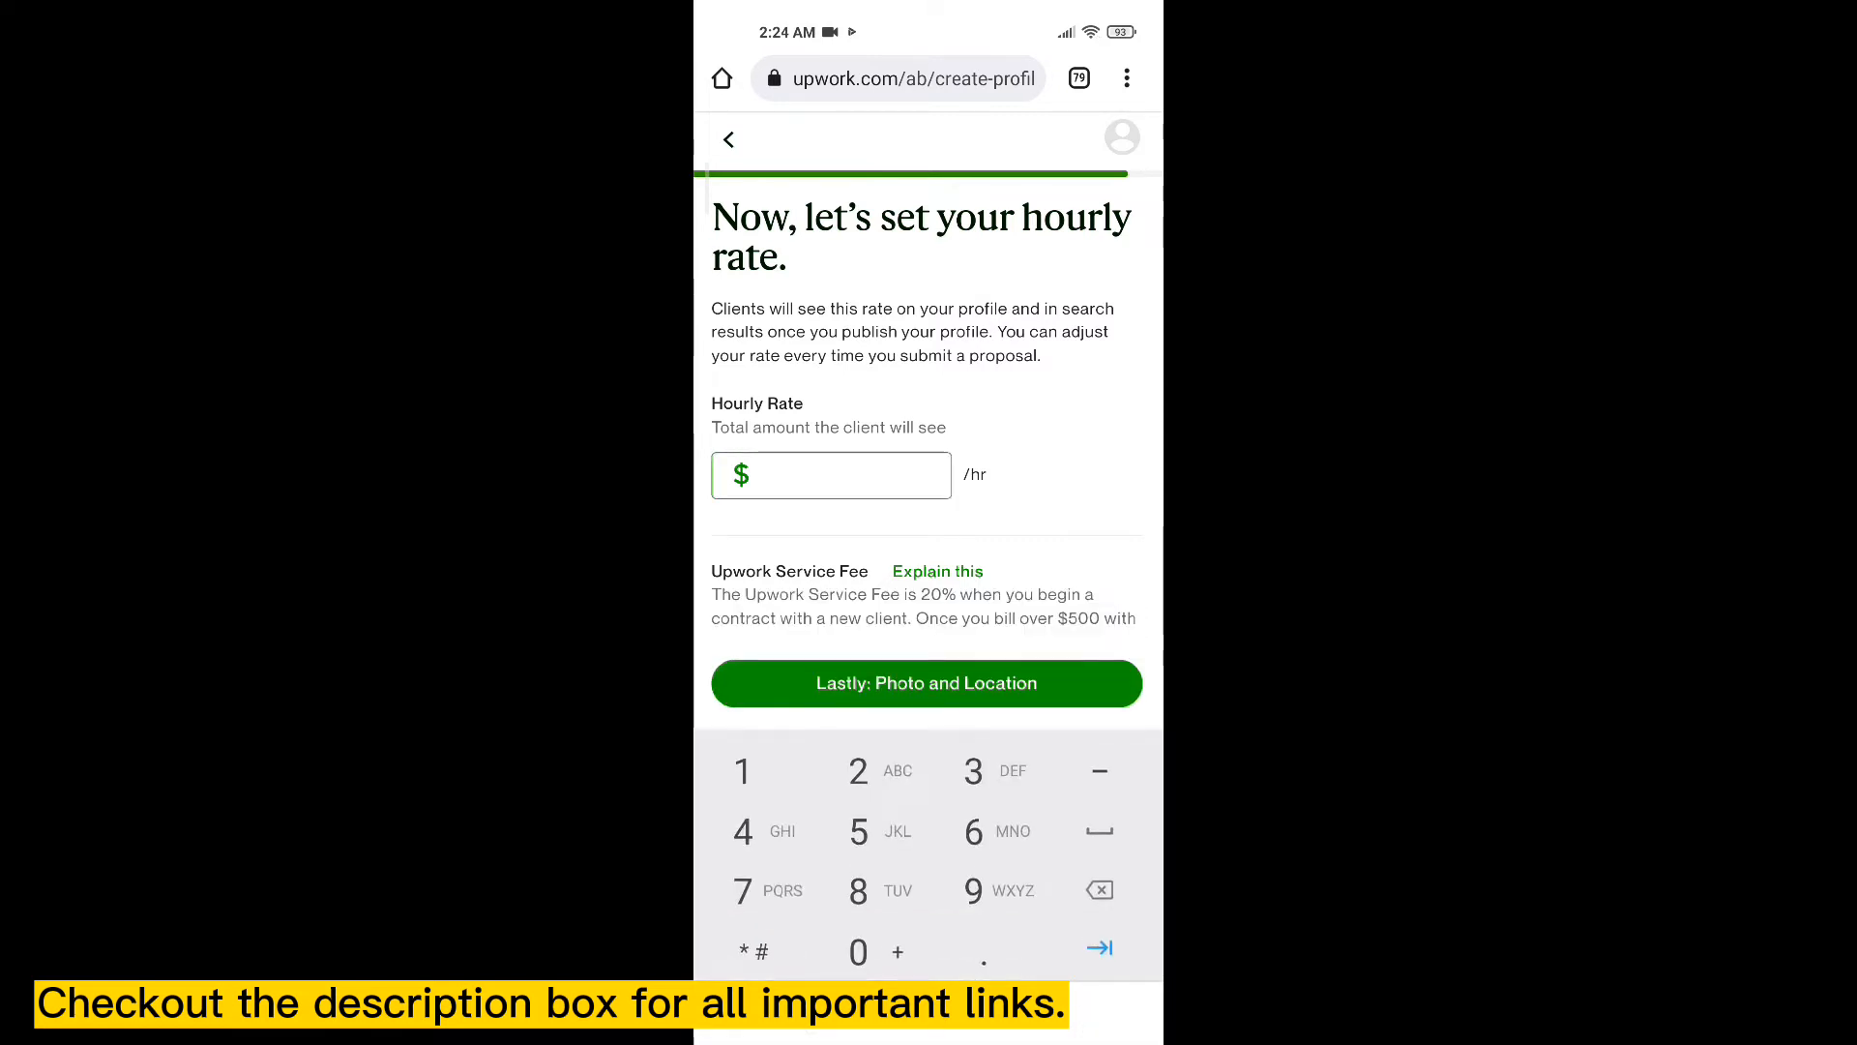
{"action": "type", "text": "5"}
{"action": "scroll", "coordinate": [928, 406], "scroll_direction": "down", "scroll_amount": 2}
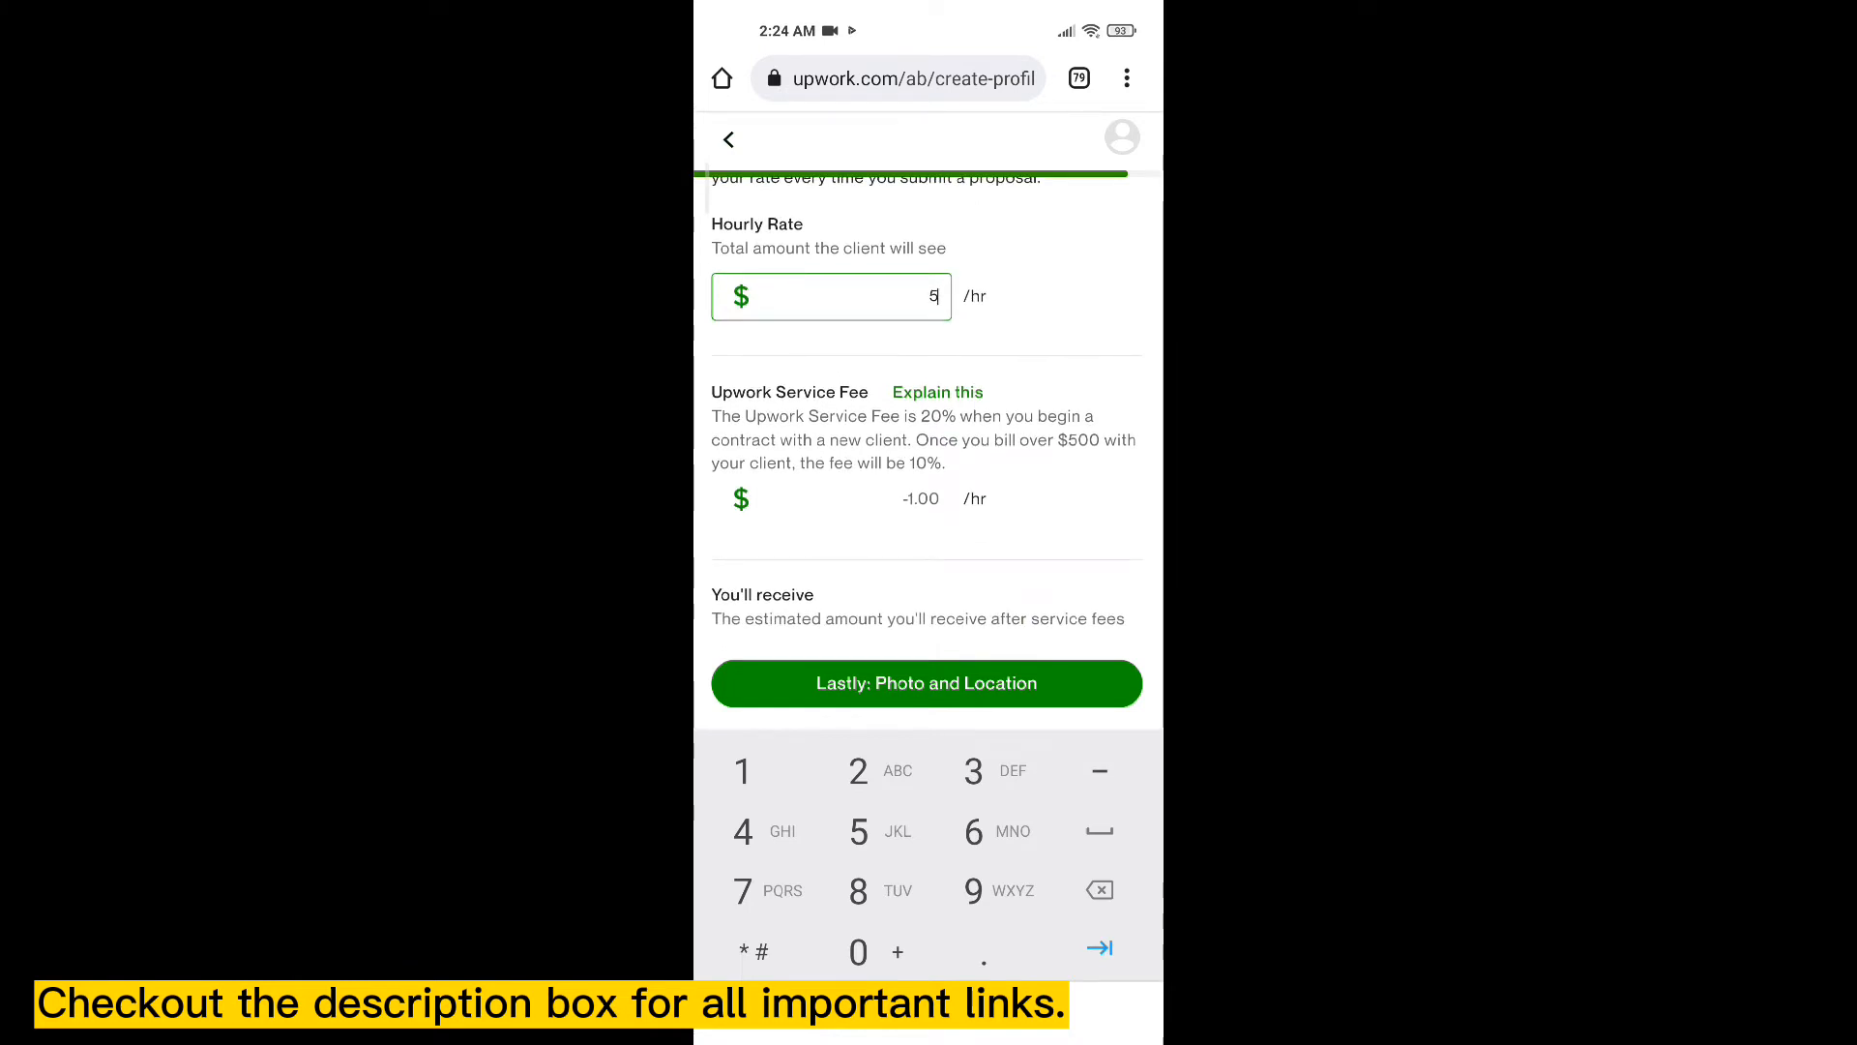
{"action": "scroll", "coordinate": [927, 416], "scroll_direction": "down", "scroll_amount": 2}
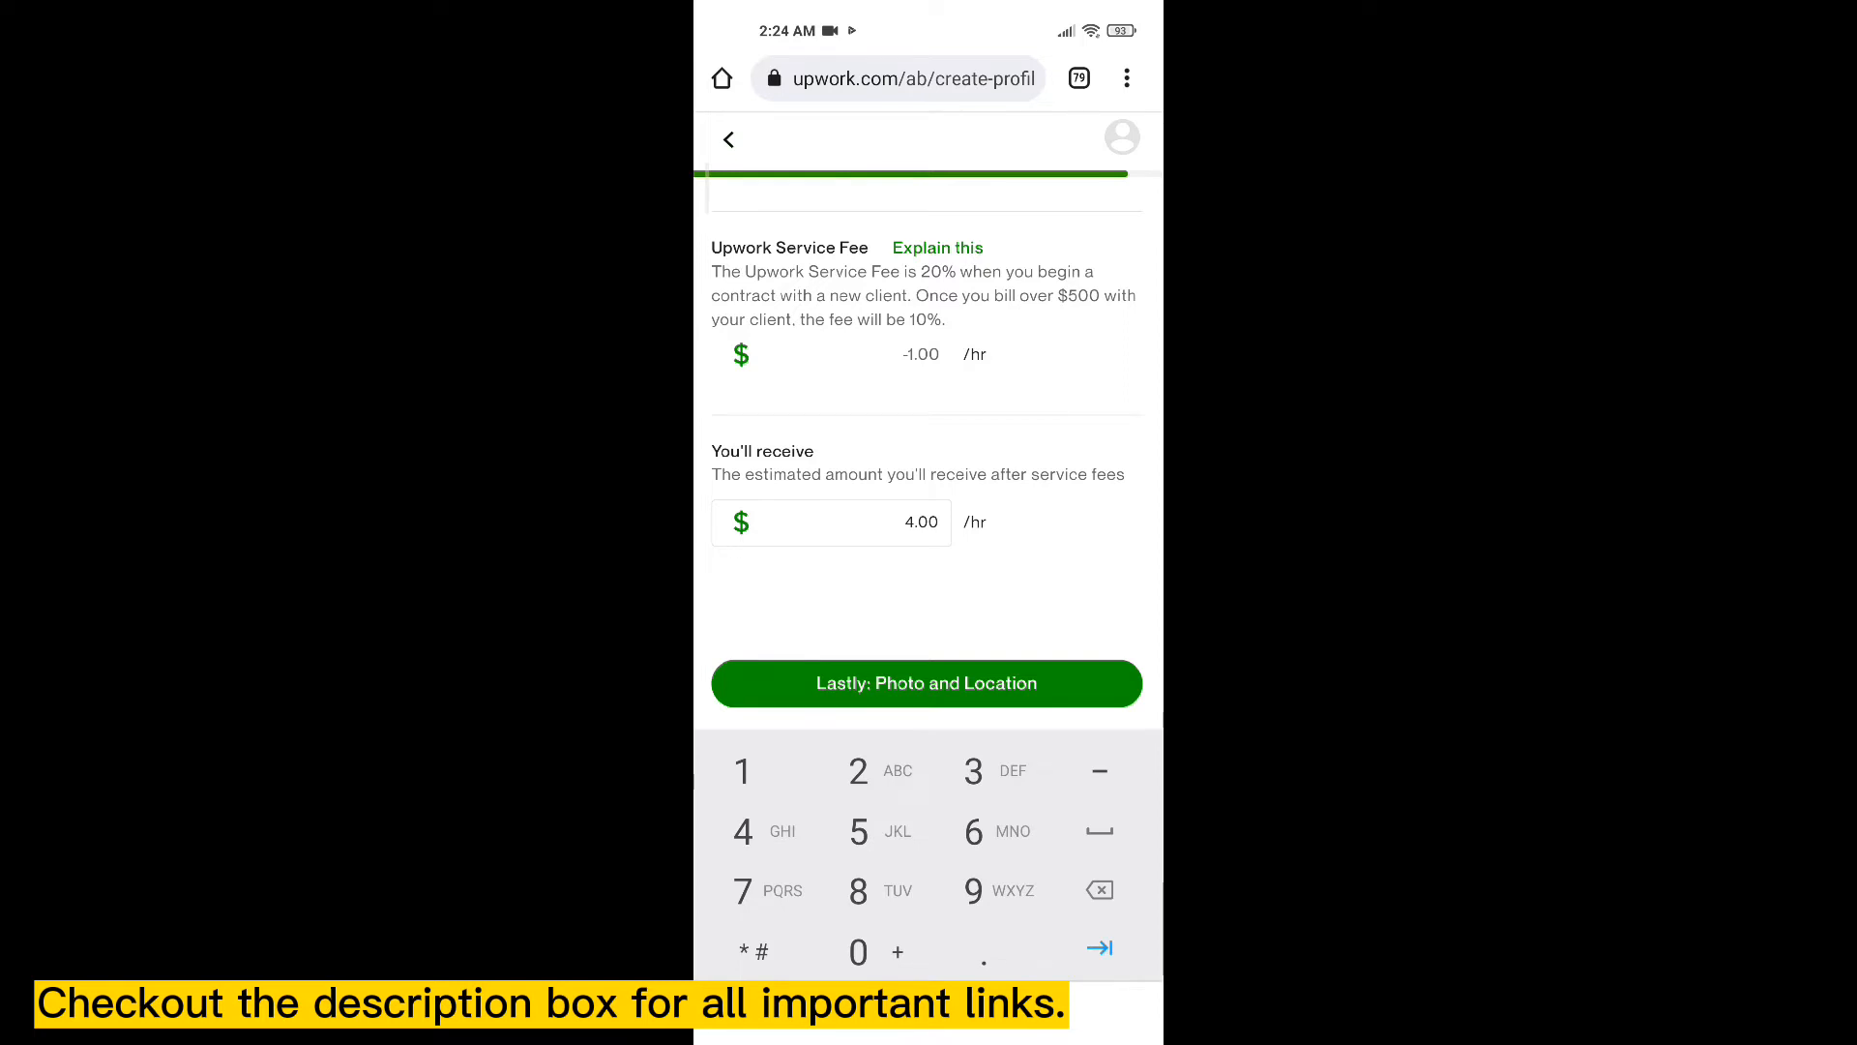
{"action": "left_click", "coordinate": [927, 683]}
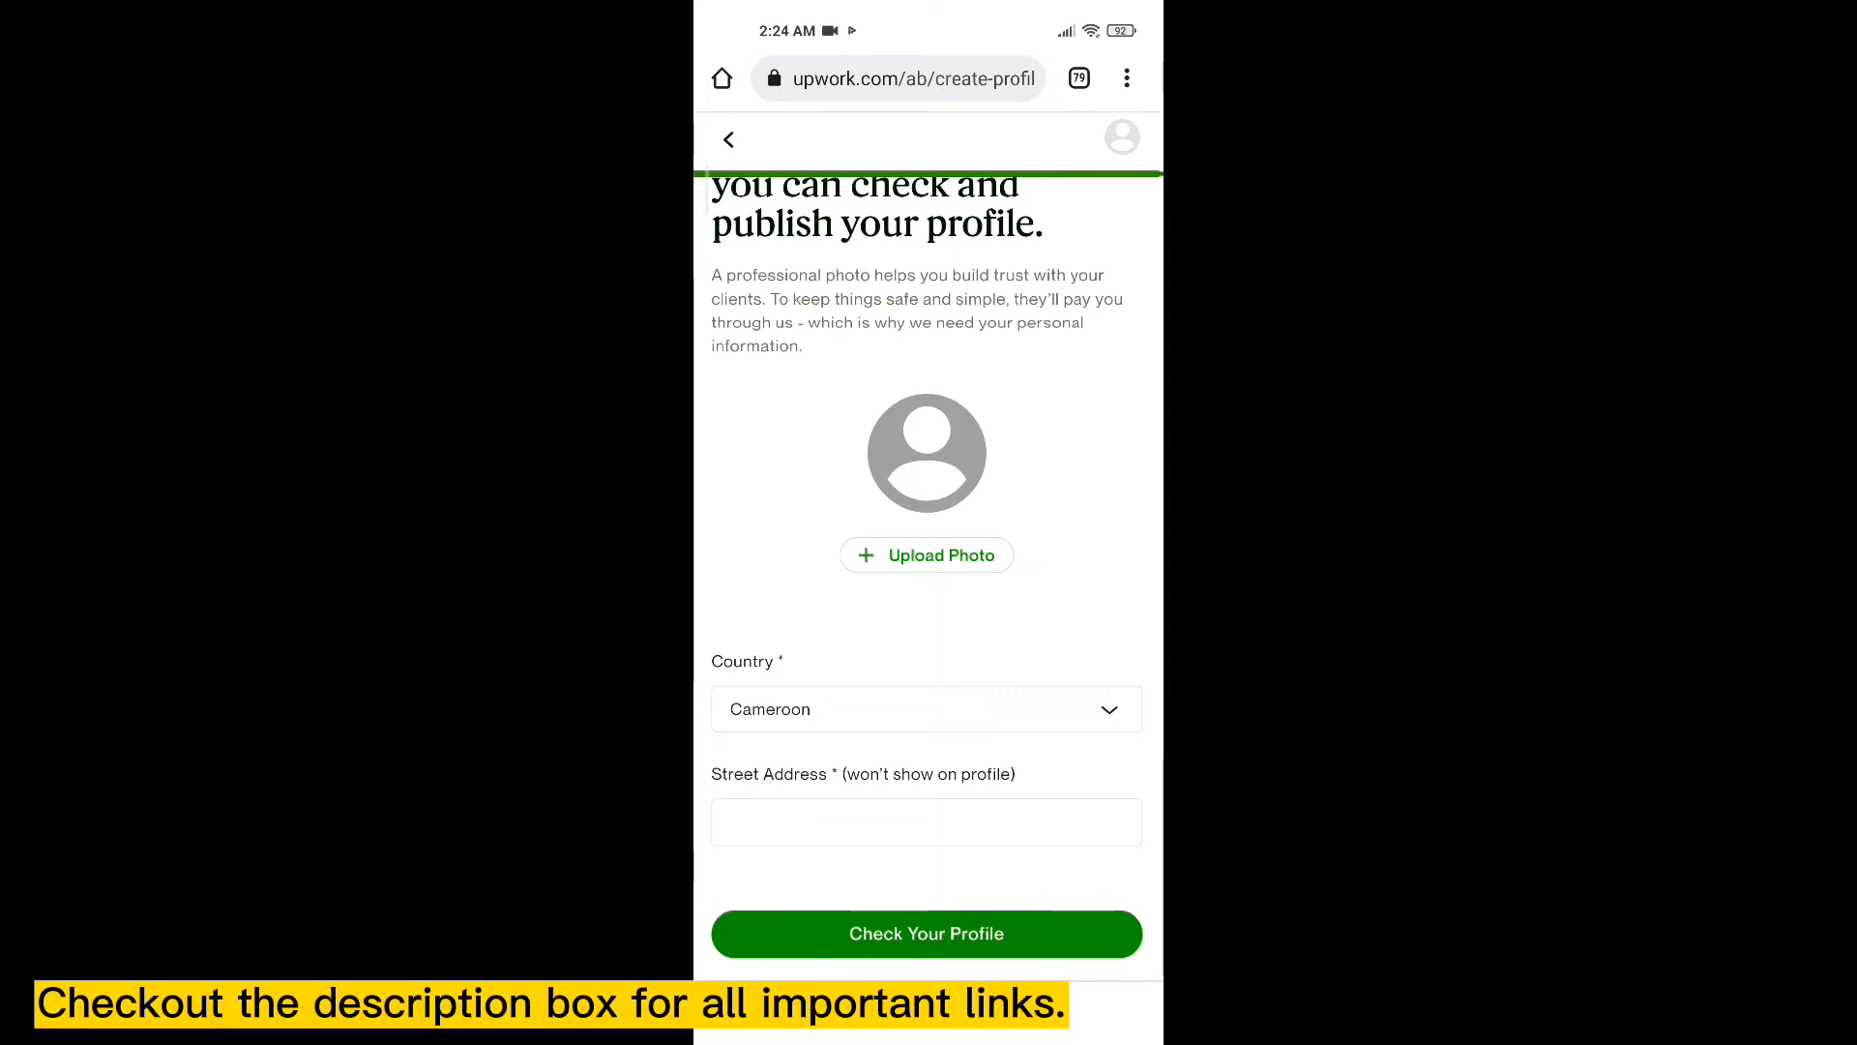
- Upload a gallery photo as the profile picture, crop it tightly around the face, and save
{"action": "left_click", "coordinate": [927, 555]}
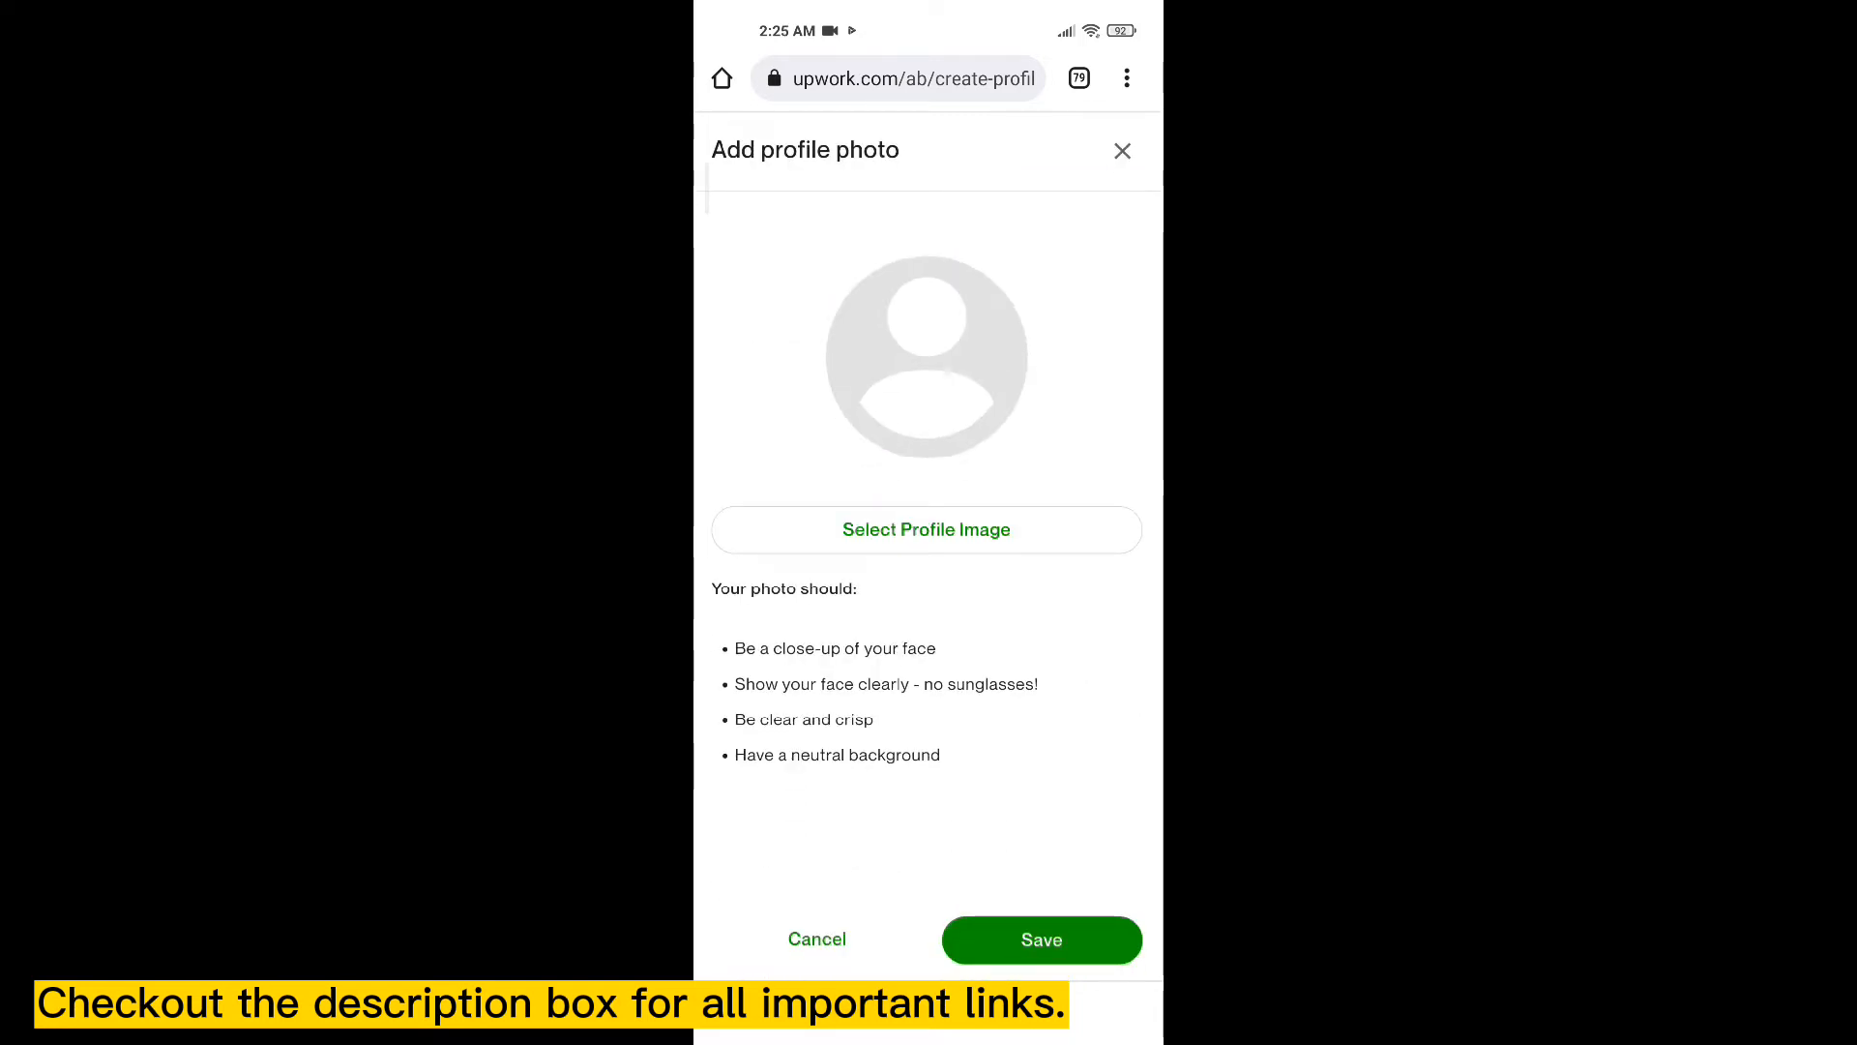
{"action": "left_click", "coordinate": [927, 529]}
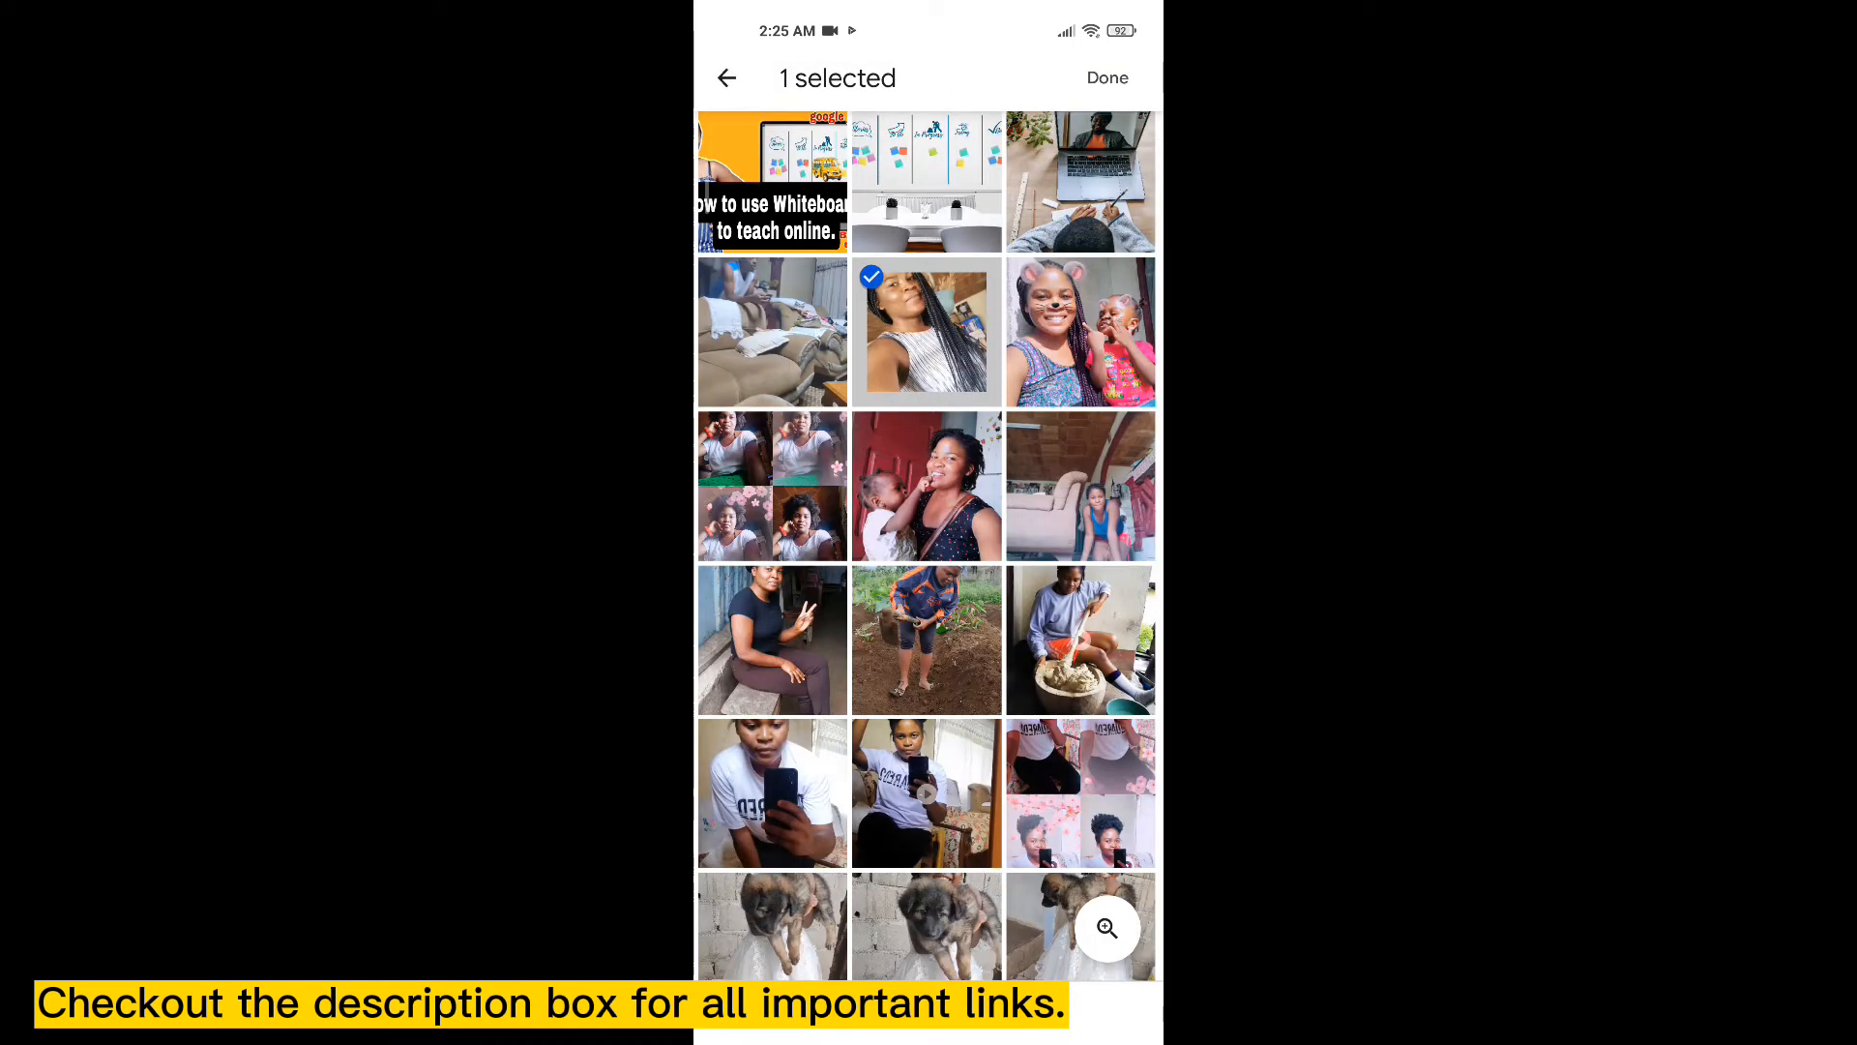
{"action": "left_click", "coordinate": [1108, 77]}
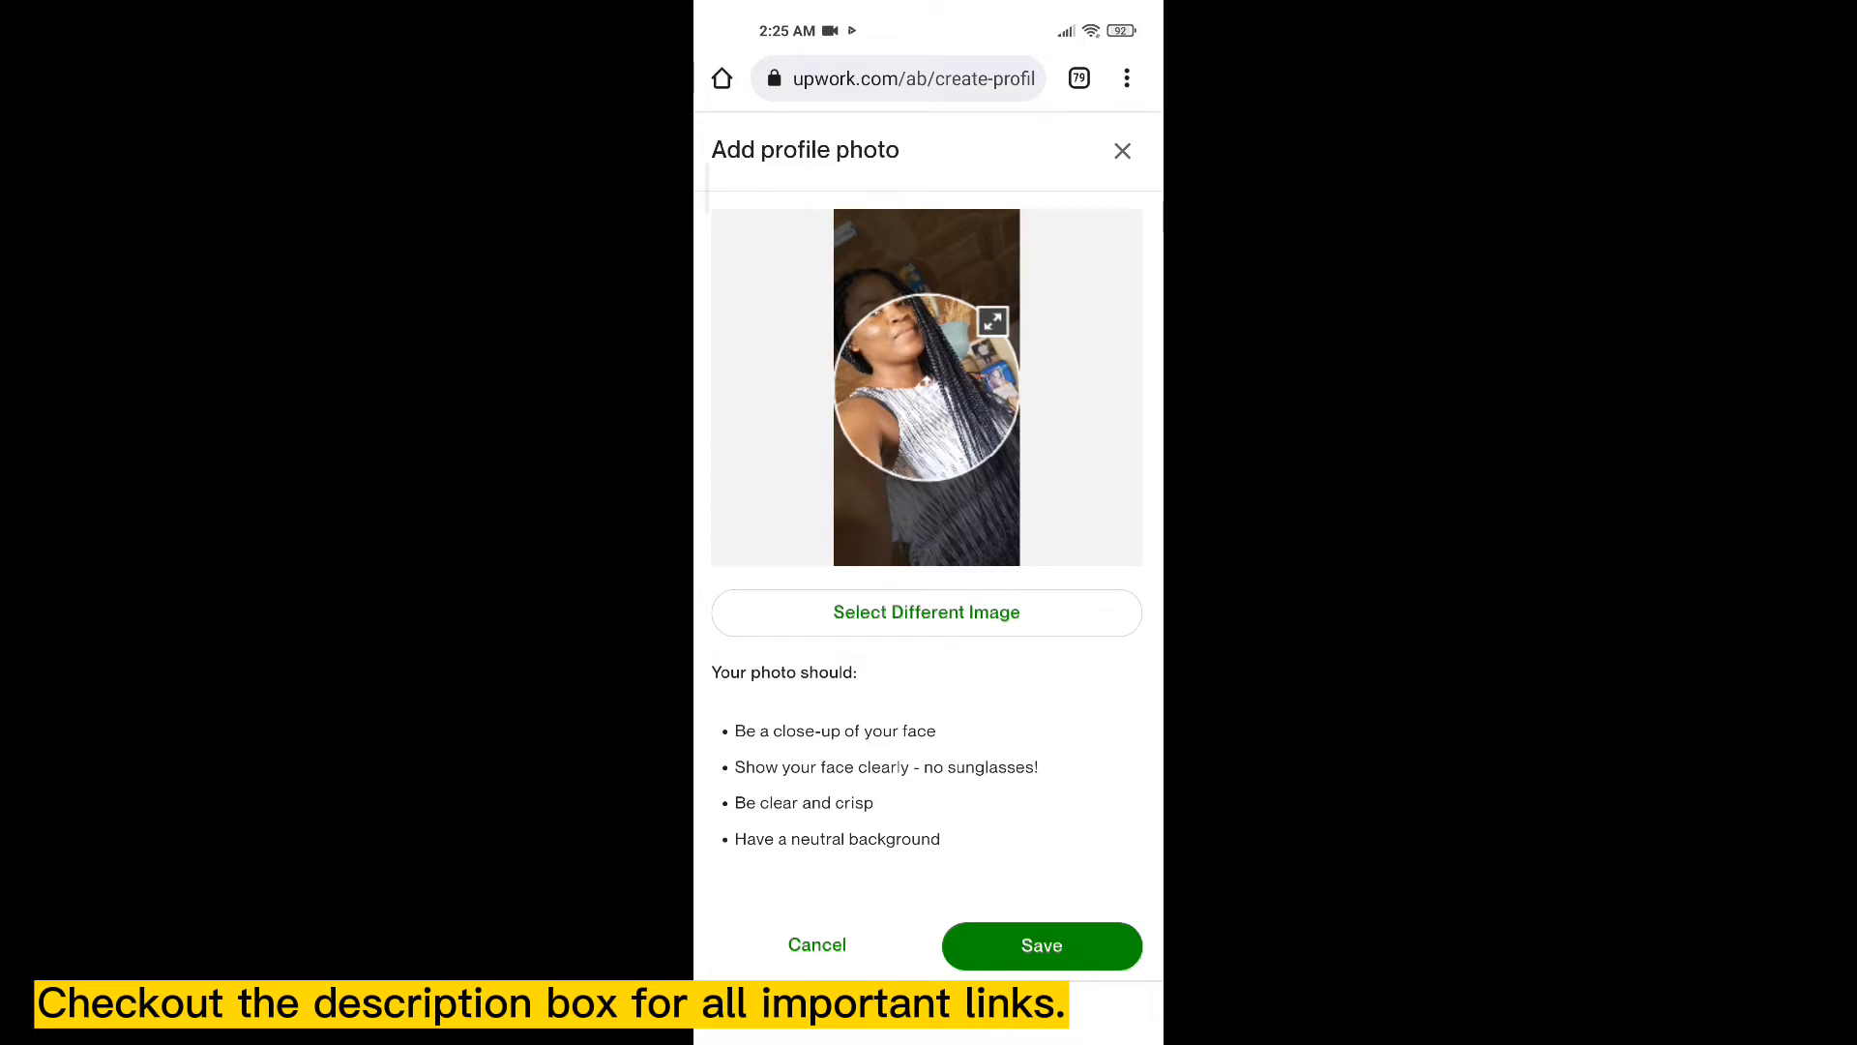
{"action": "left_click_drag", "start_coordinate": [926, 381], "coordinate": [927, 327]}
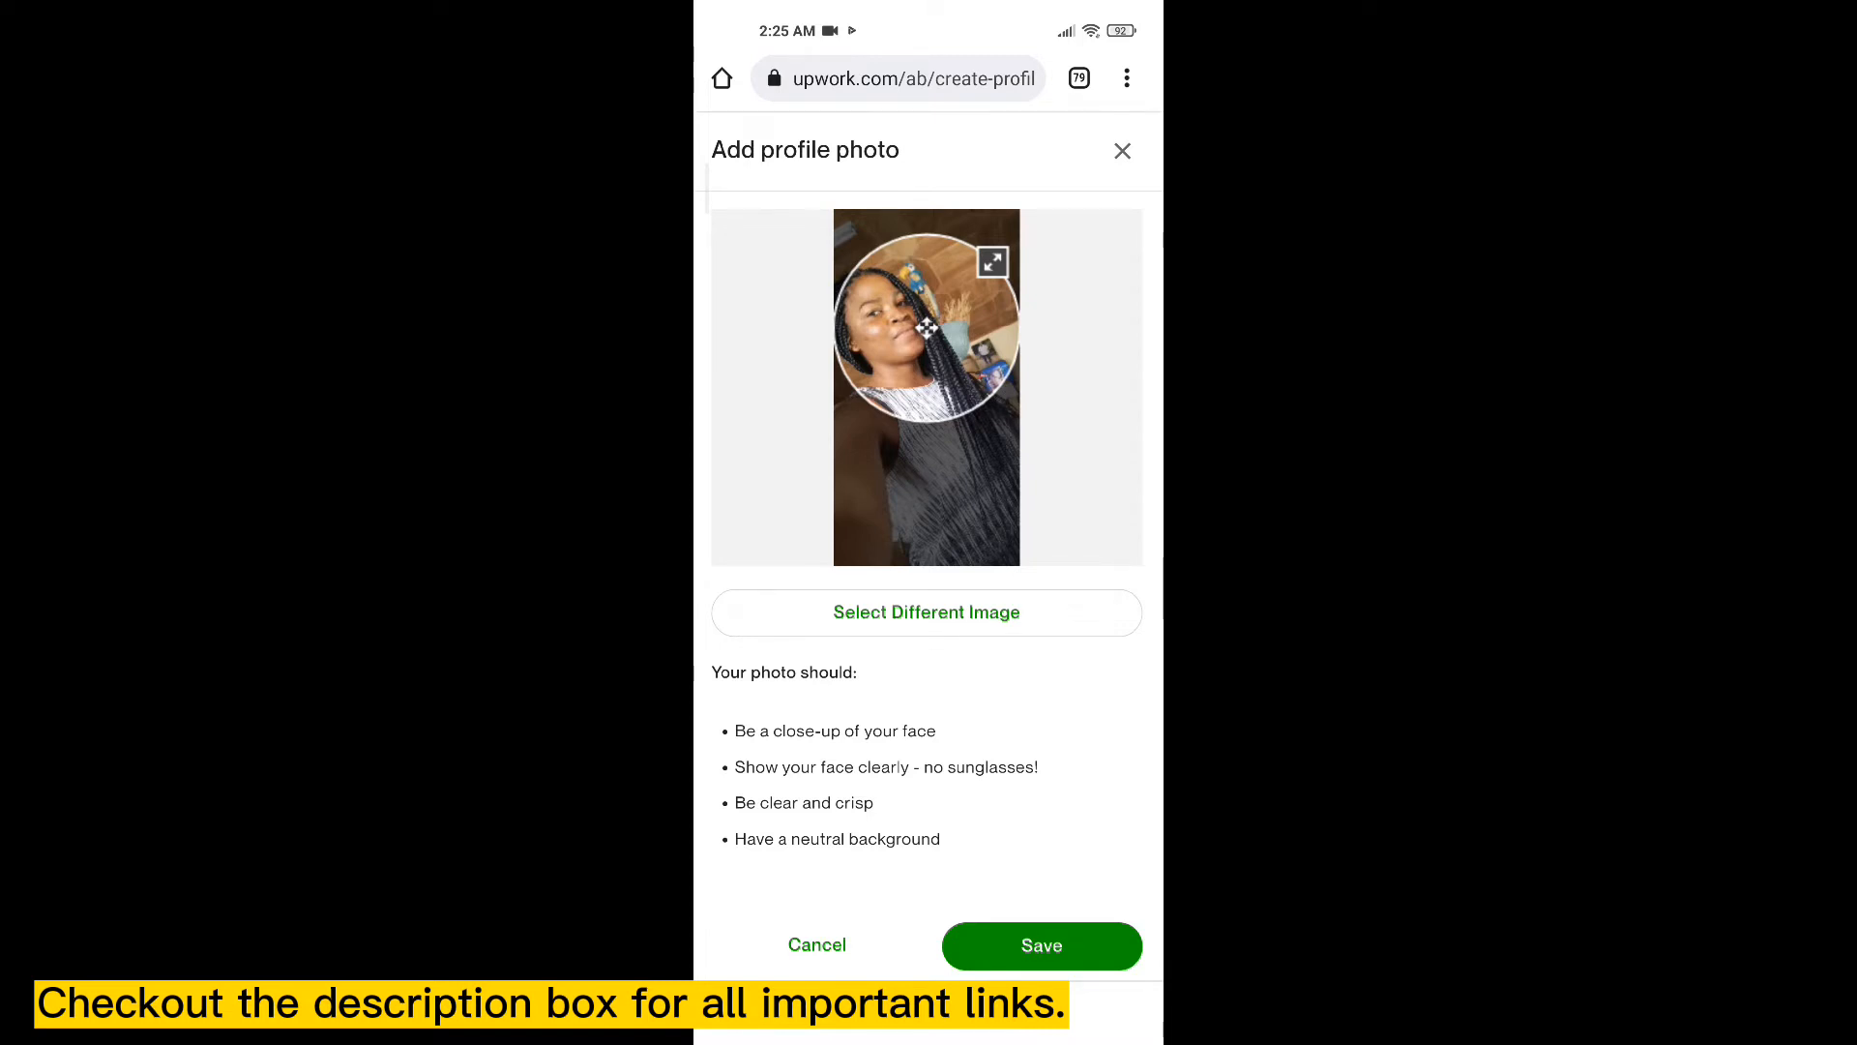
{"action": "mouse_move", "coordinate": [993, 261]}
{"action": "left_mouse_down"}
{"action": "mouse_move", "coordinate": [962, 290]}
{"action": "mouse_move", "coordinate": [981, 272]}
{"action": "left_mouse_up"}
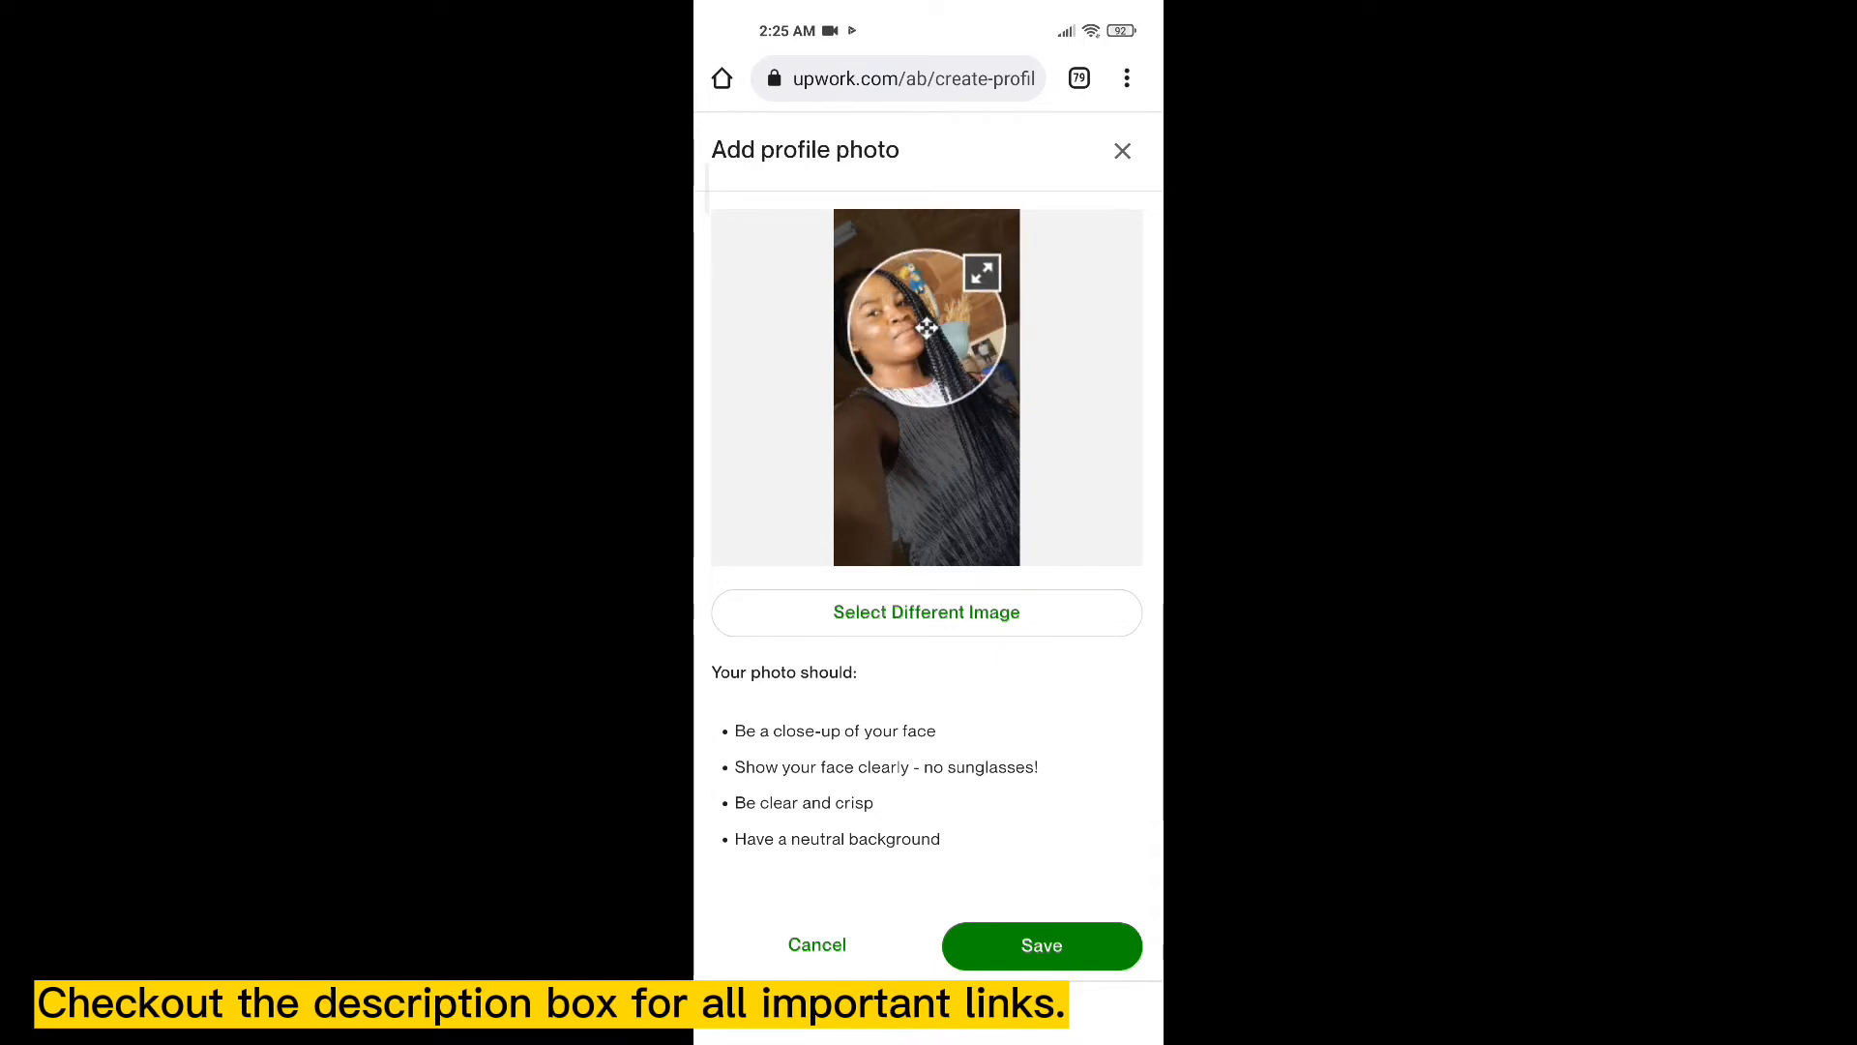
{"action": "left_click_drag", "start_coordinate": [926, 329], "coordinate": [915, 334]}
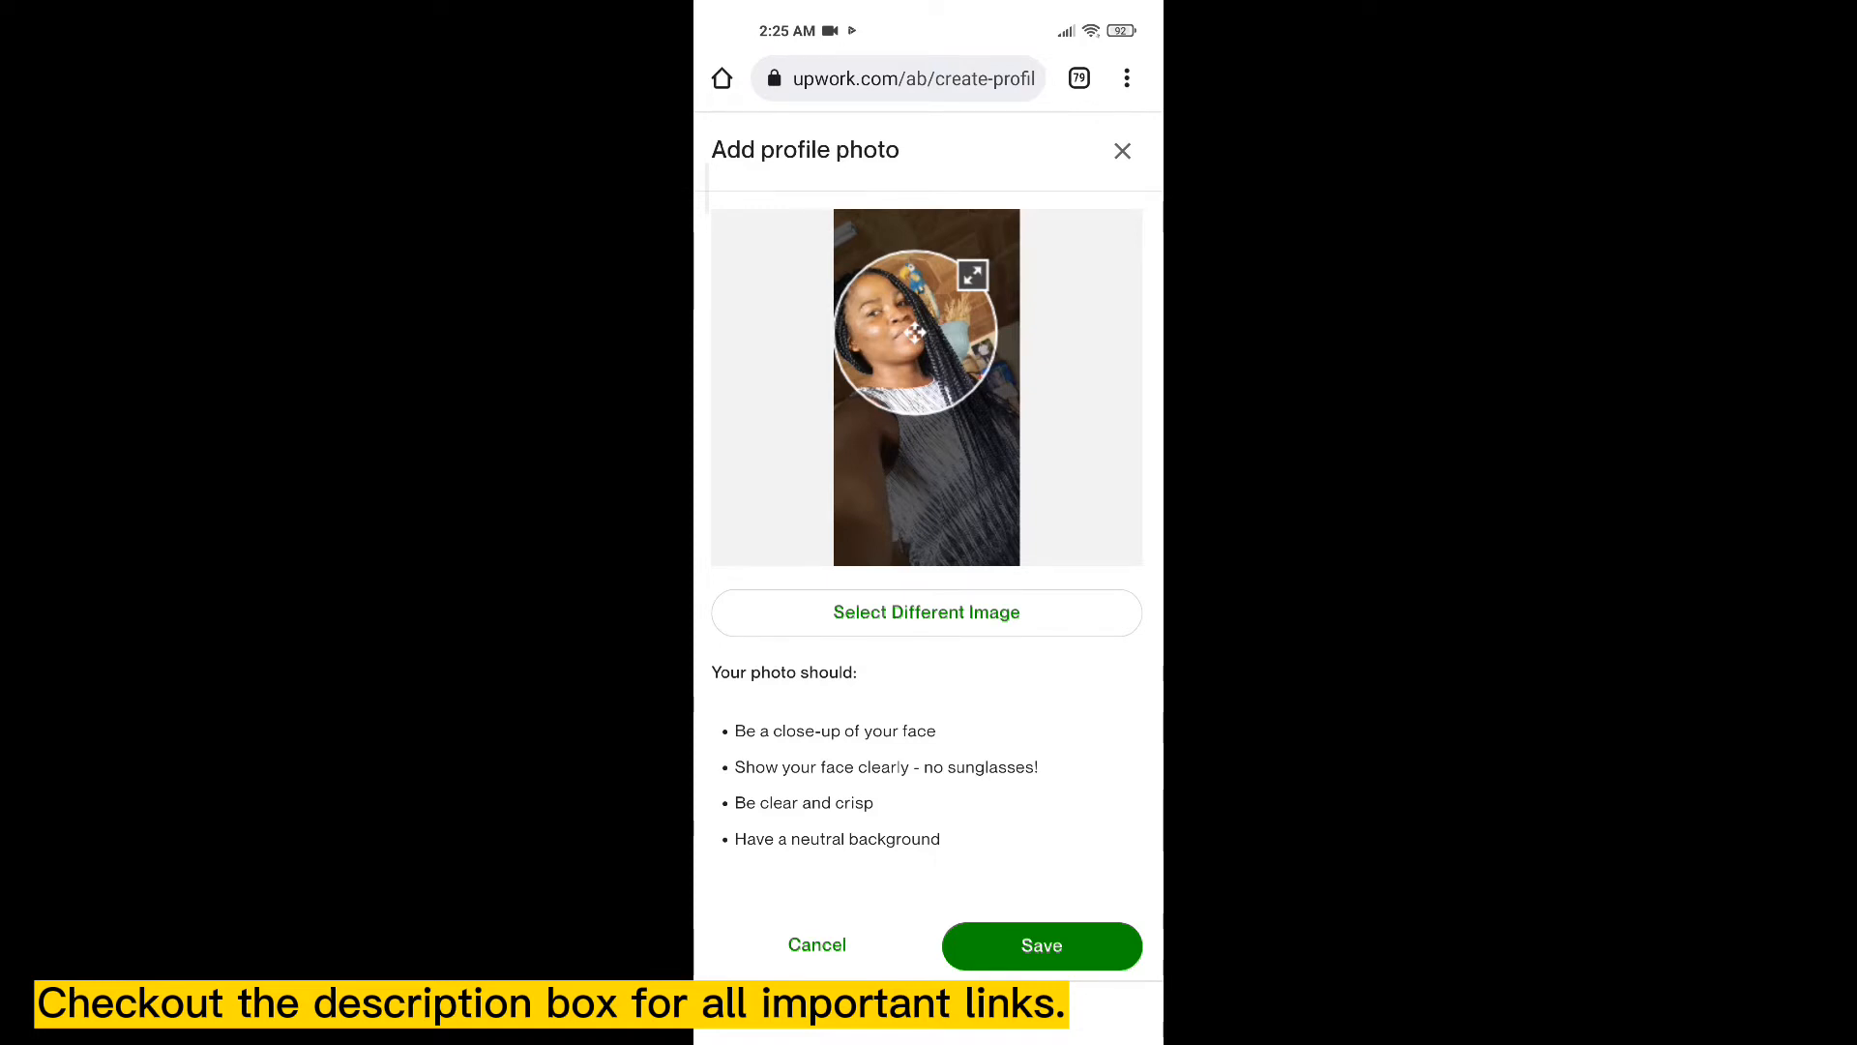
{"action": "left_click", "coordinate": [1042, 945]}
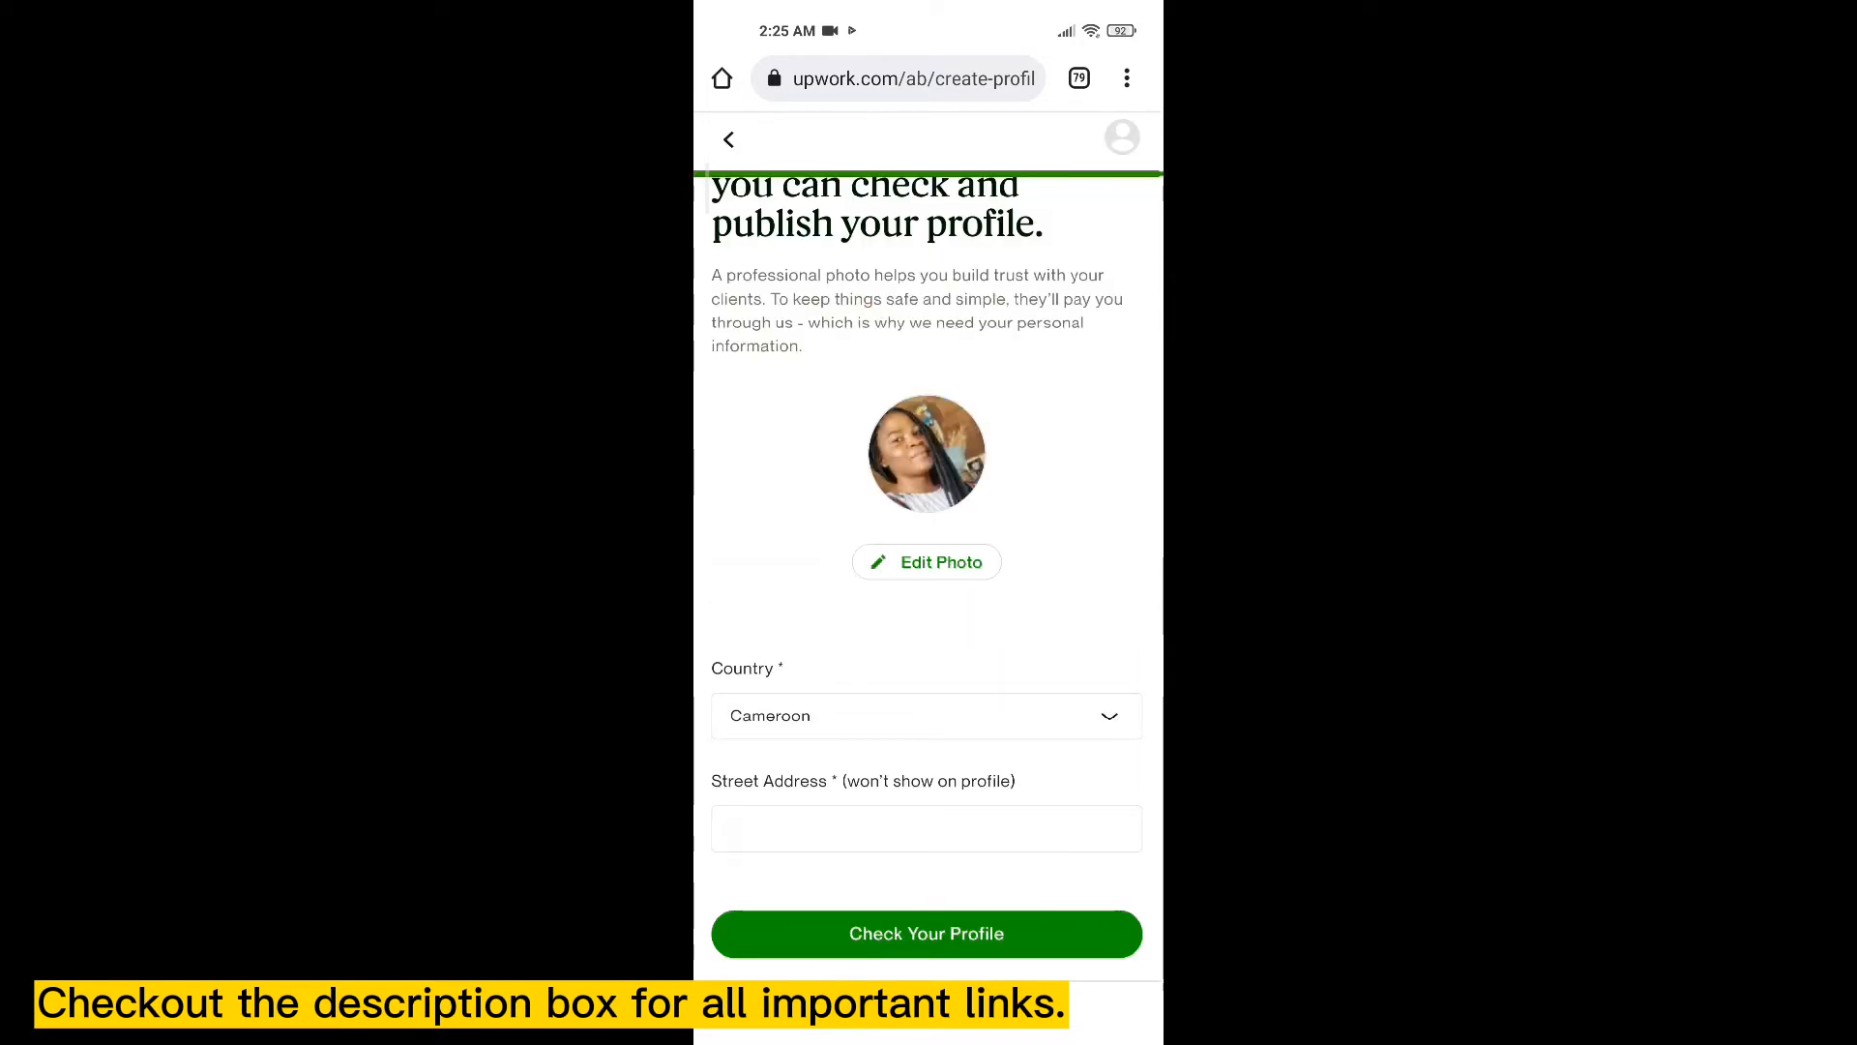
- Enter the street address on the location form, replacing the first entry
{"action": "scroll", "coordinate": [927, 580], "scroll_direction": "down", "scroll_amount": 4}
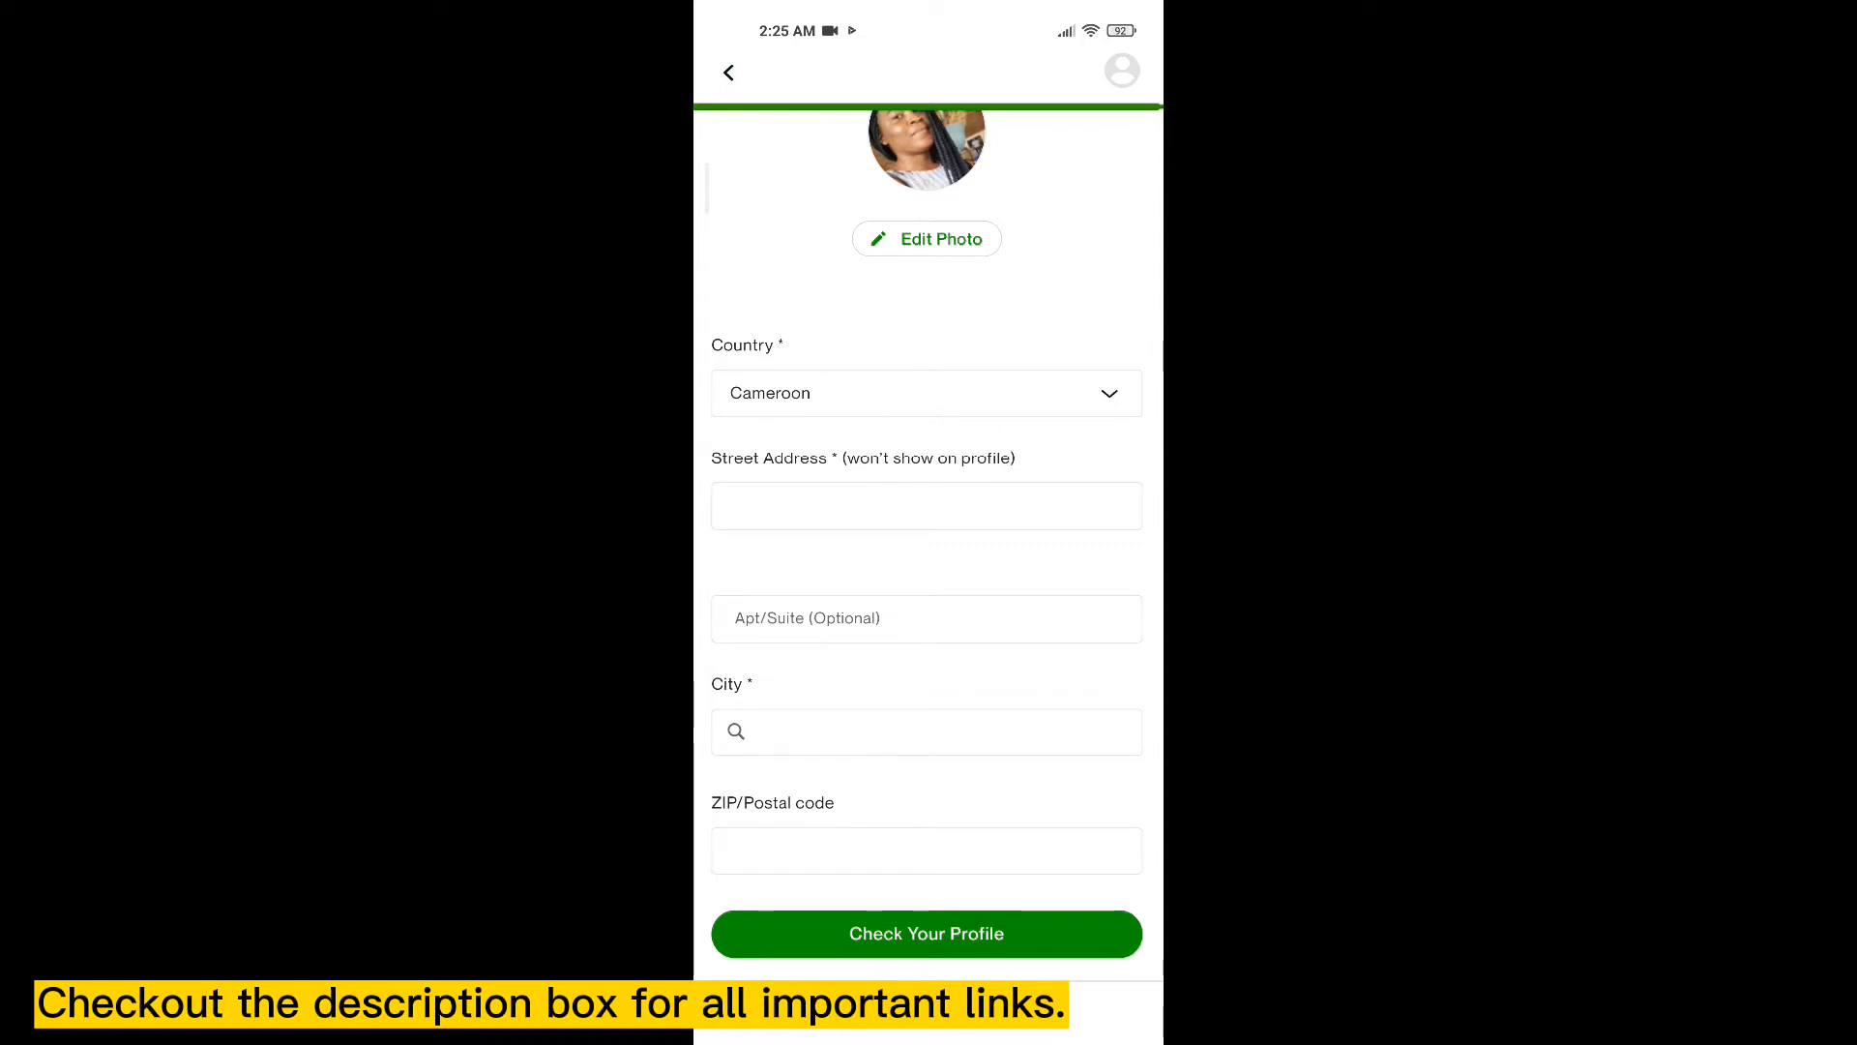
{"action": "scroll", "coordinate": [926, 580], "scroll_direction": "down", "scroll_amount": 2}
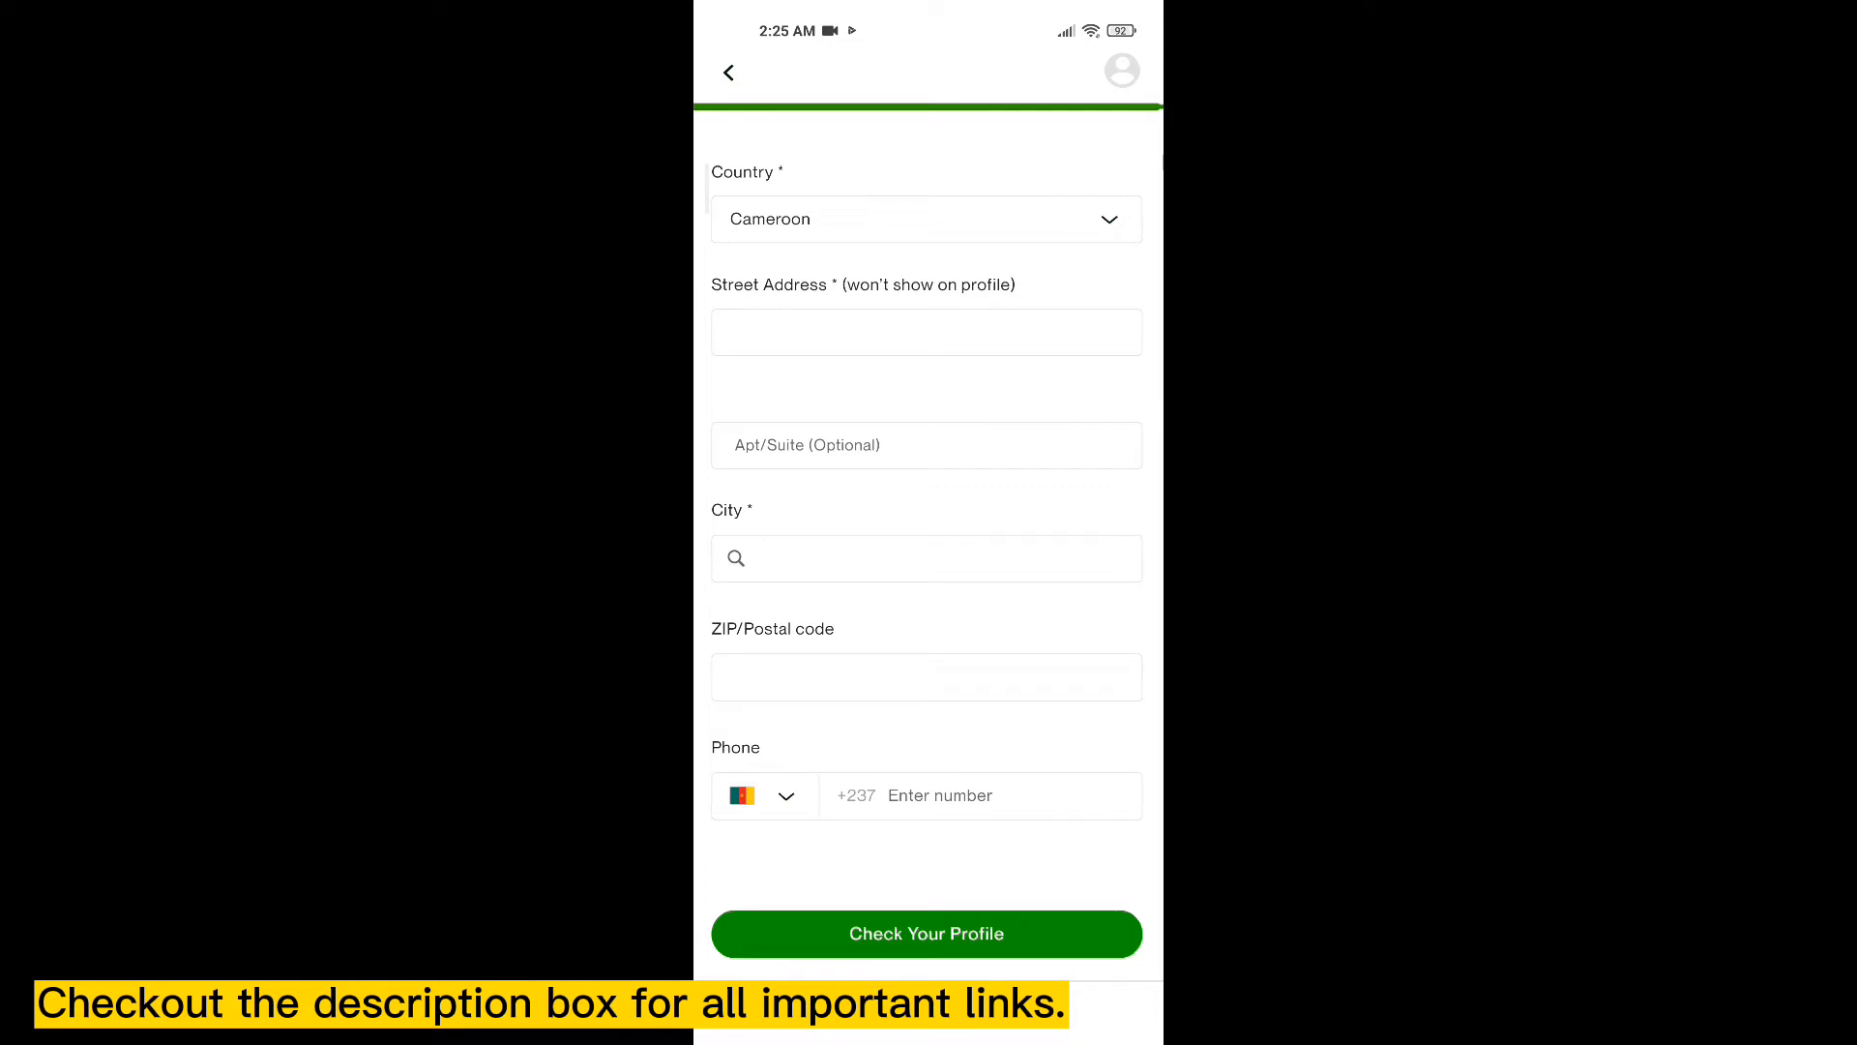
{"action": "left_click", "coordinate": [927, 333]}
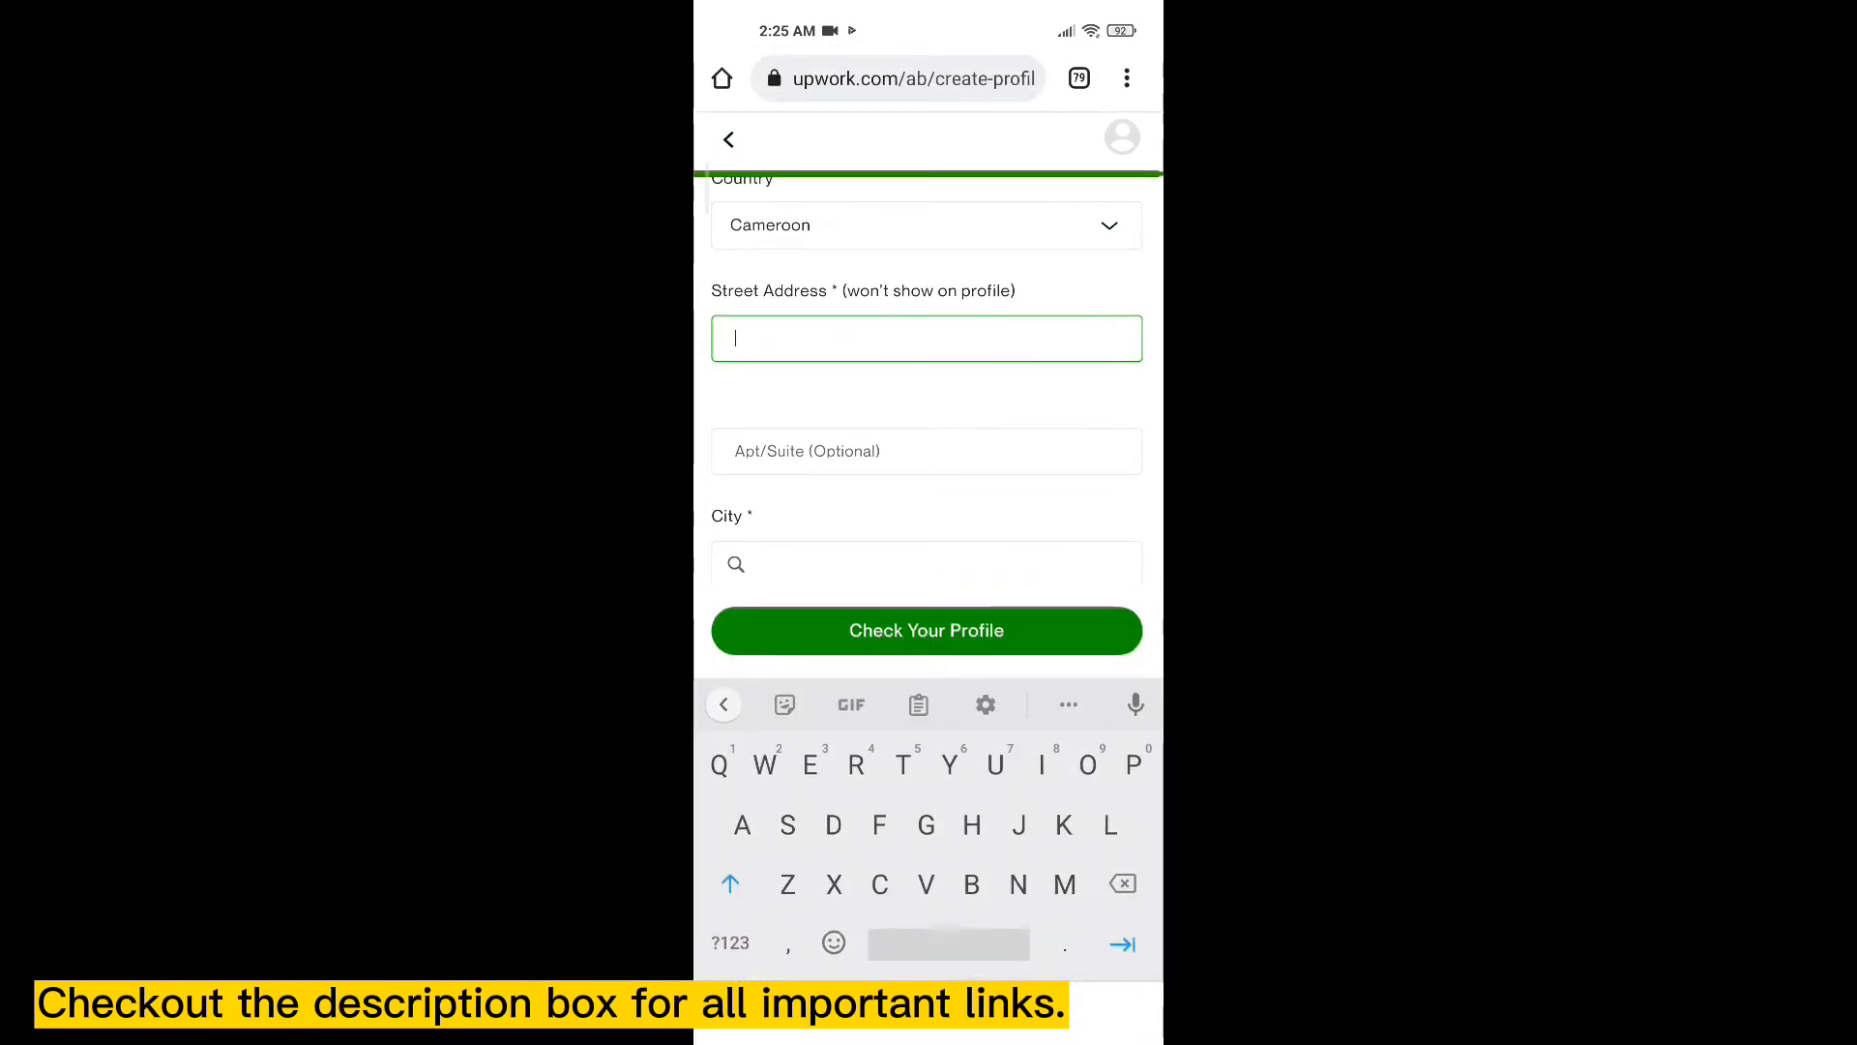
{"action": "type", "text": "Dou"}
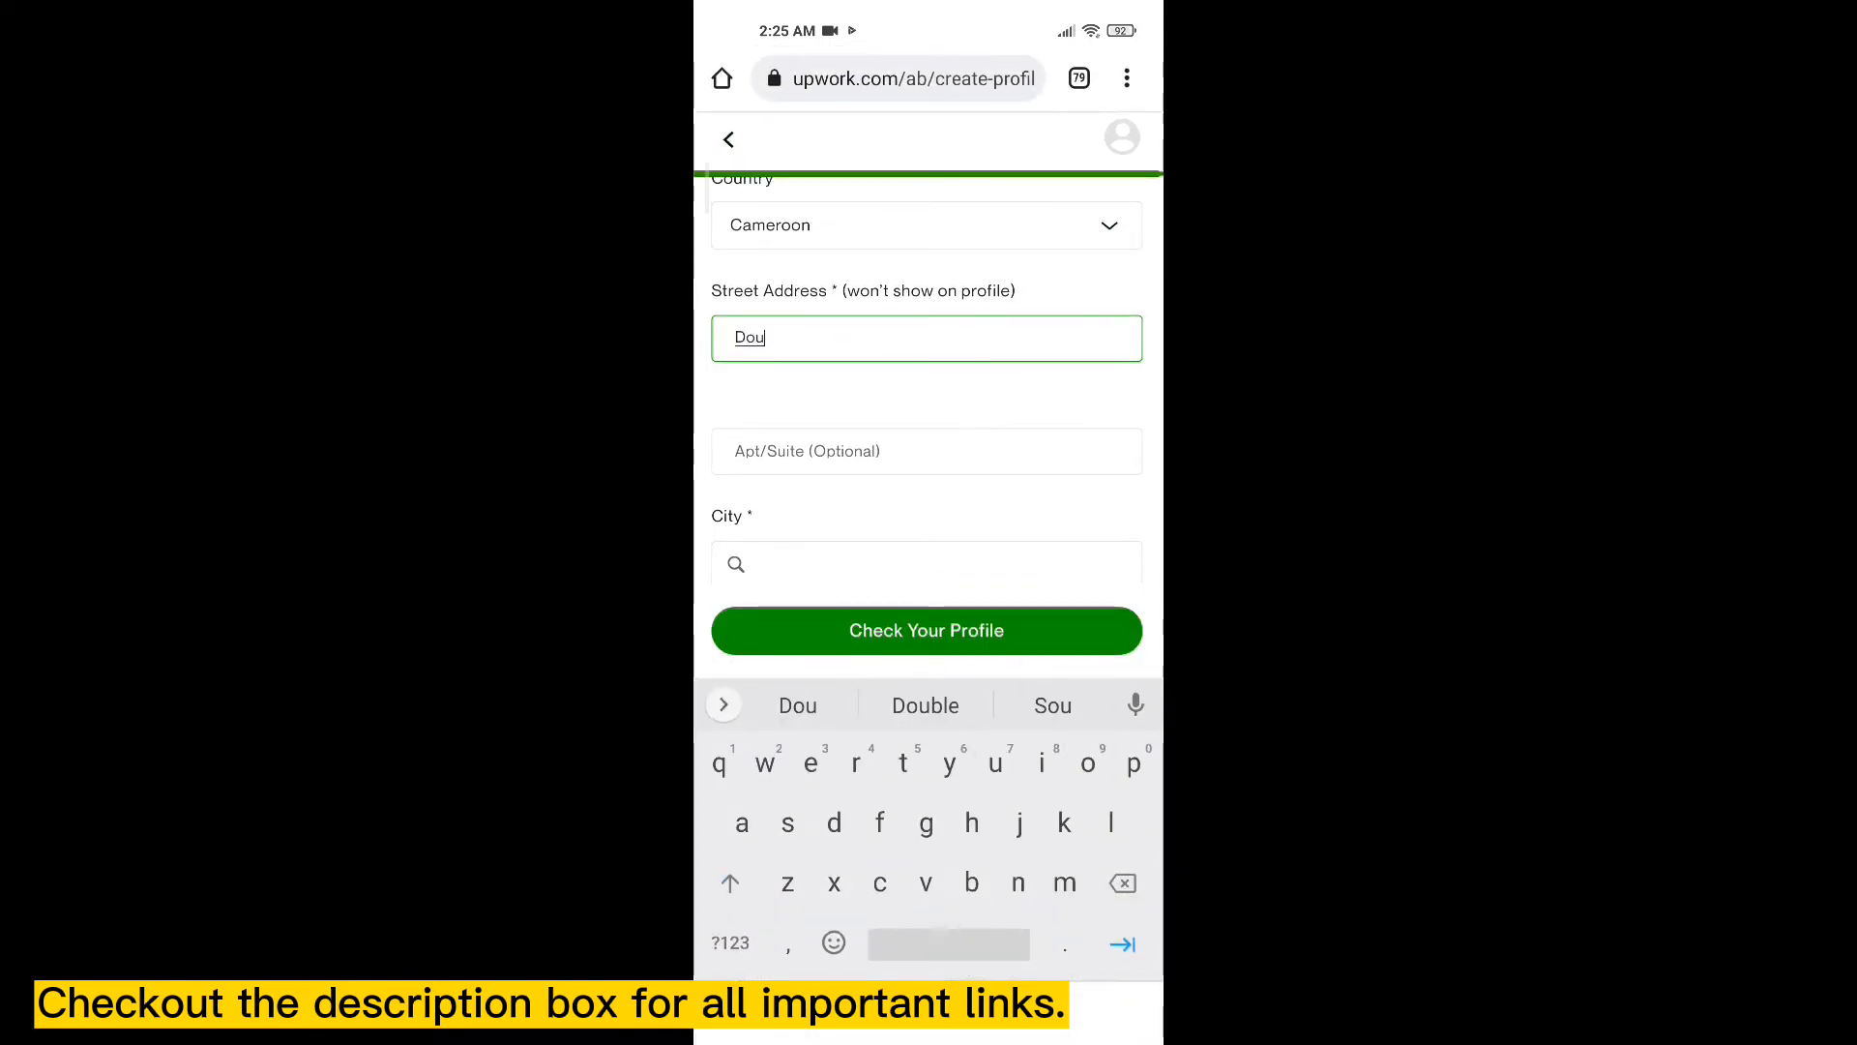
{"action": "type", "text": "ala"}
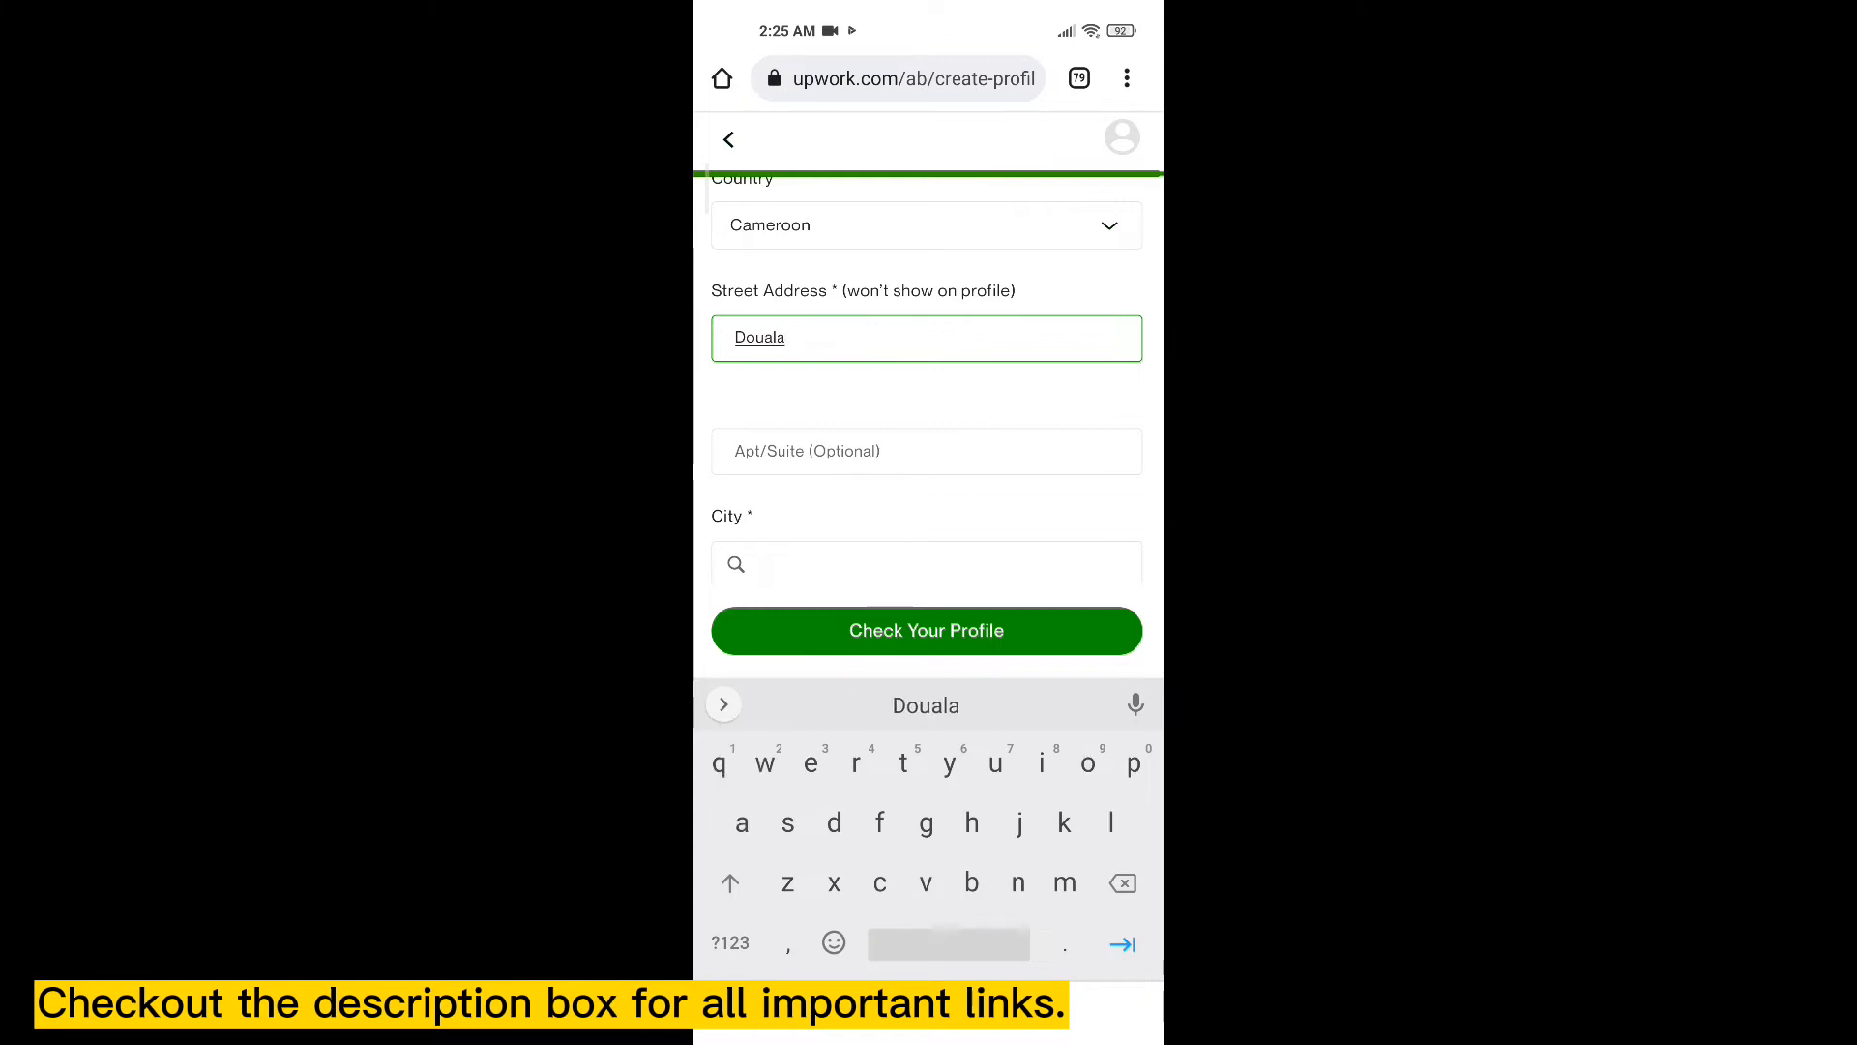
{"action": "key", "text": "BackSpace"}
{"action": "key", "text": "BackSpace"}
{"action": "key", "text": "BackSpace"}
{"action": "key", "text": "BackSpace"}
{"action": "key", "text": "BackSpace"}
{"action": "key", "text": "BackSpace"}
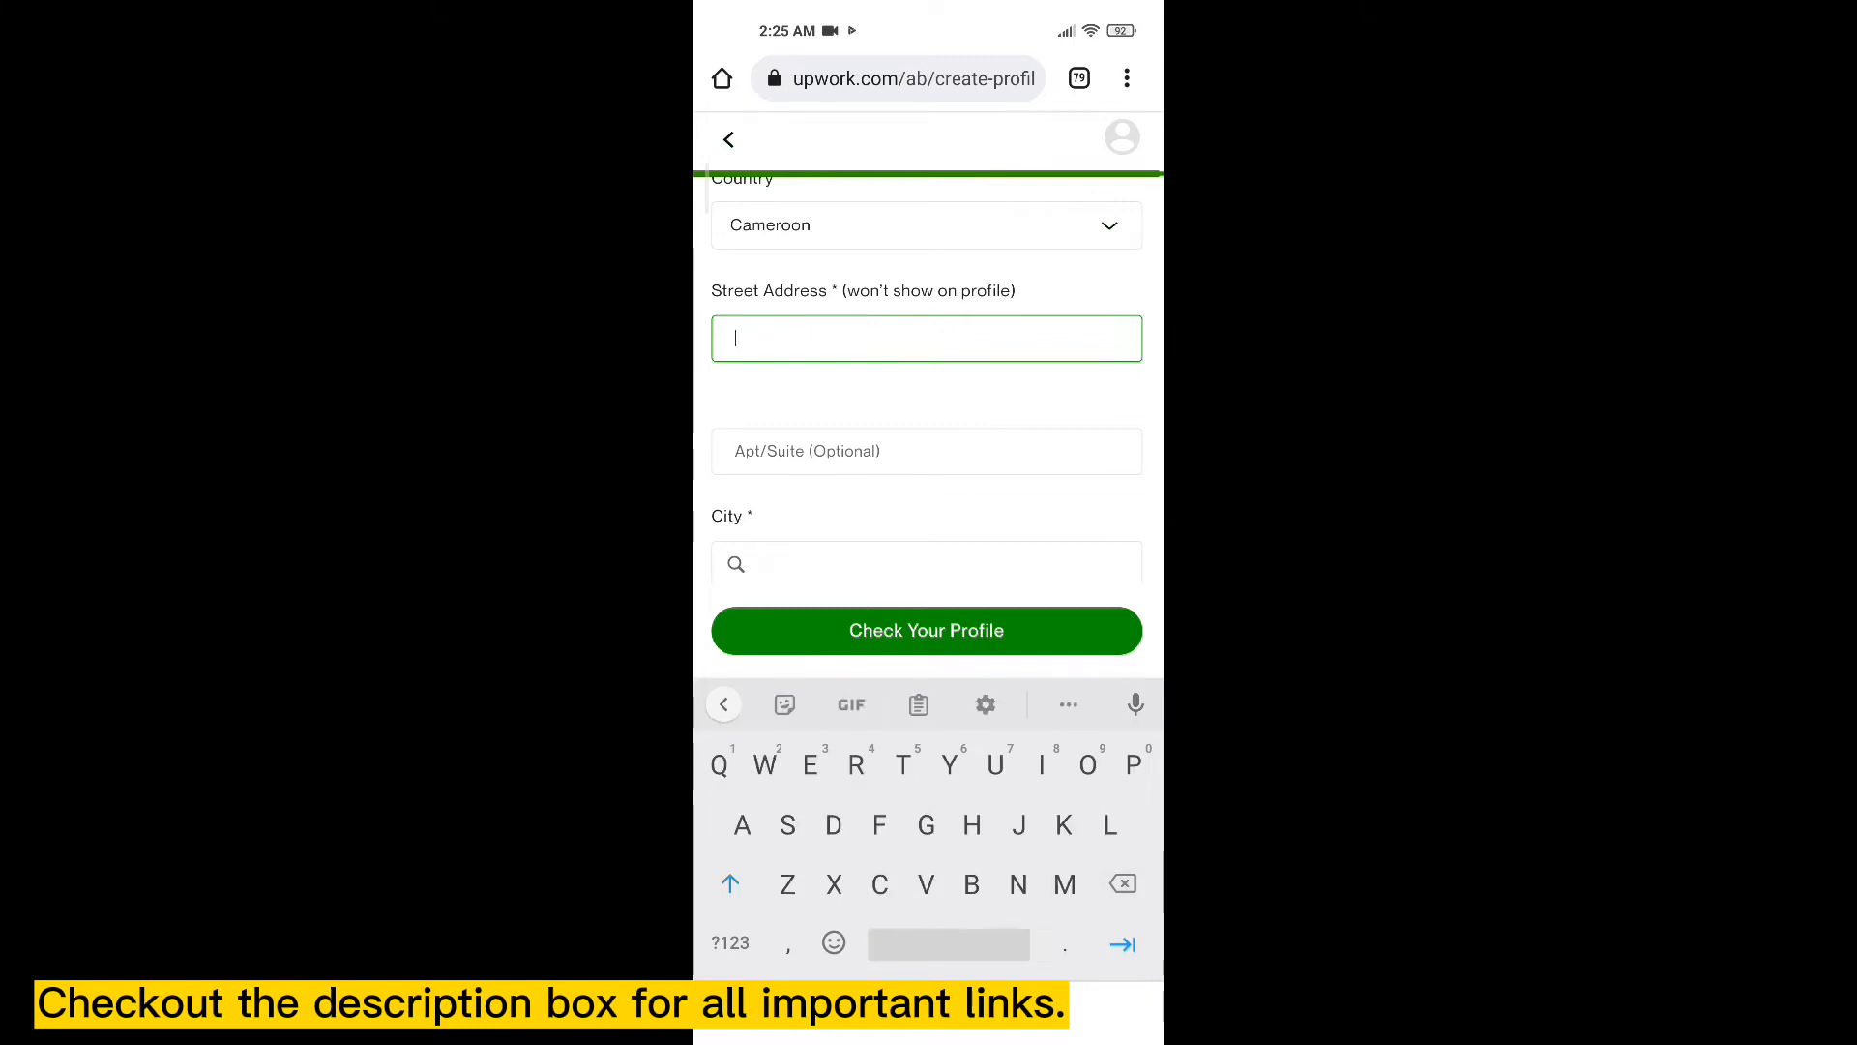
{"action": "type", "text": "Bame"}
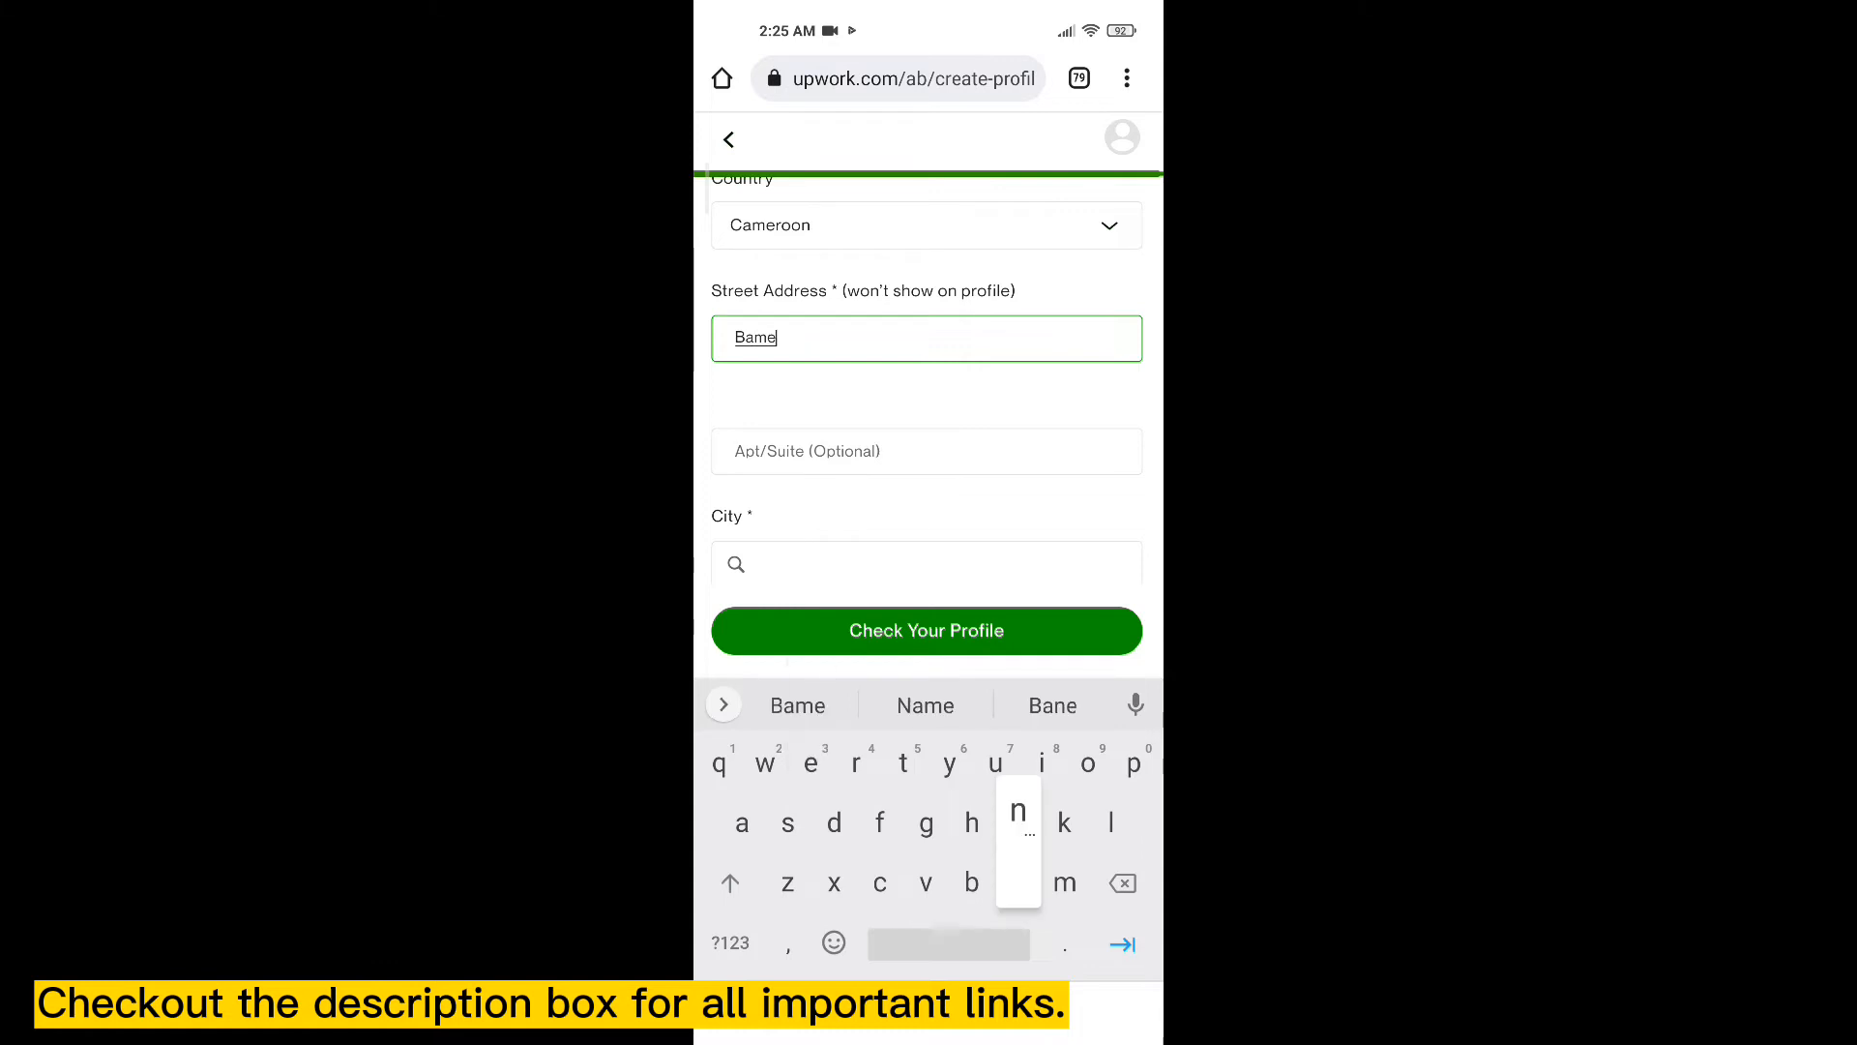
{"action": "type", "text": "nda"}
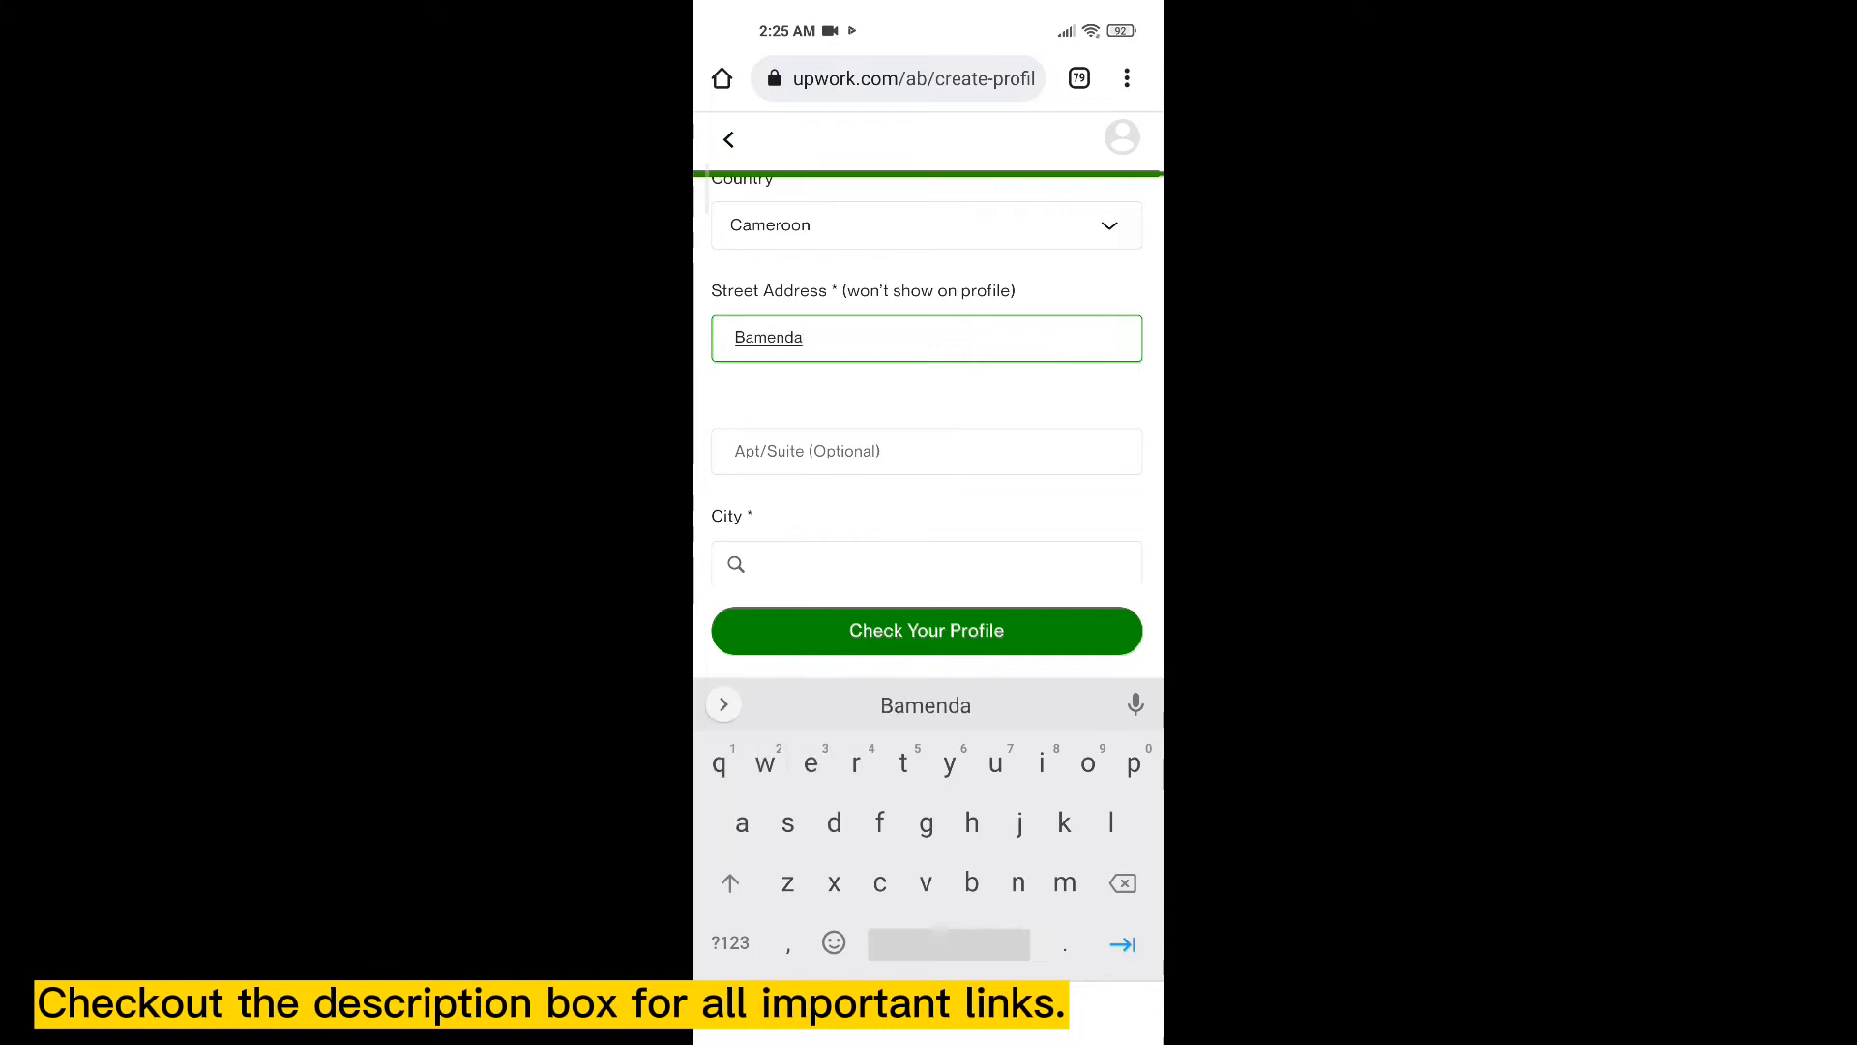
- Enter 00000 as the ZIP/postal code and move to the phone number
{"action": "scroll", "coordinate": [927, 387], "scroll_direction": "down", "scroll_amount": 2}
{"action": "left_click", "coordinate": [927, 397]}
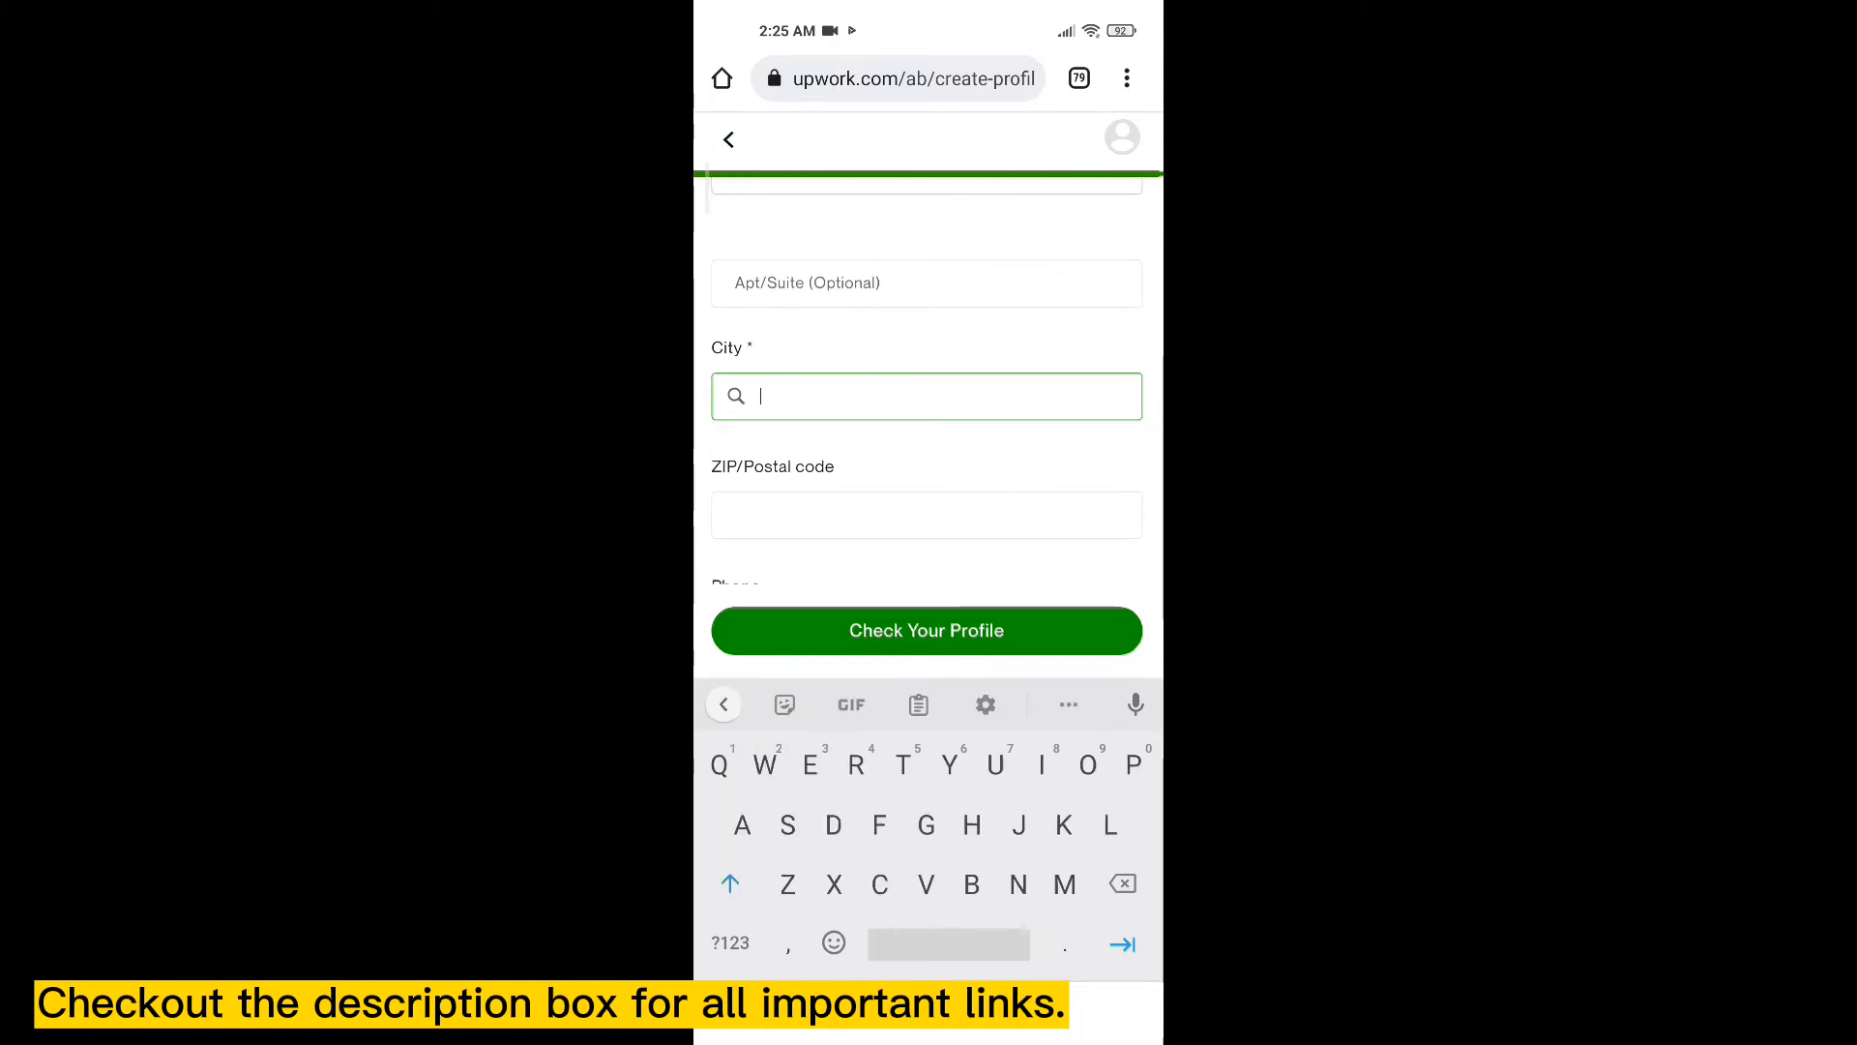
{"action": "scroll", "coordinate": [927, 435], "scroll_direction": "down", "scroll_amount": 2}
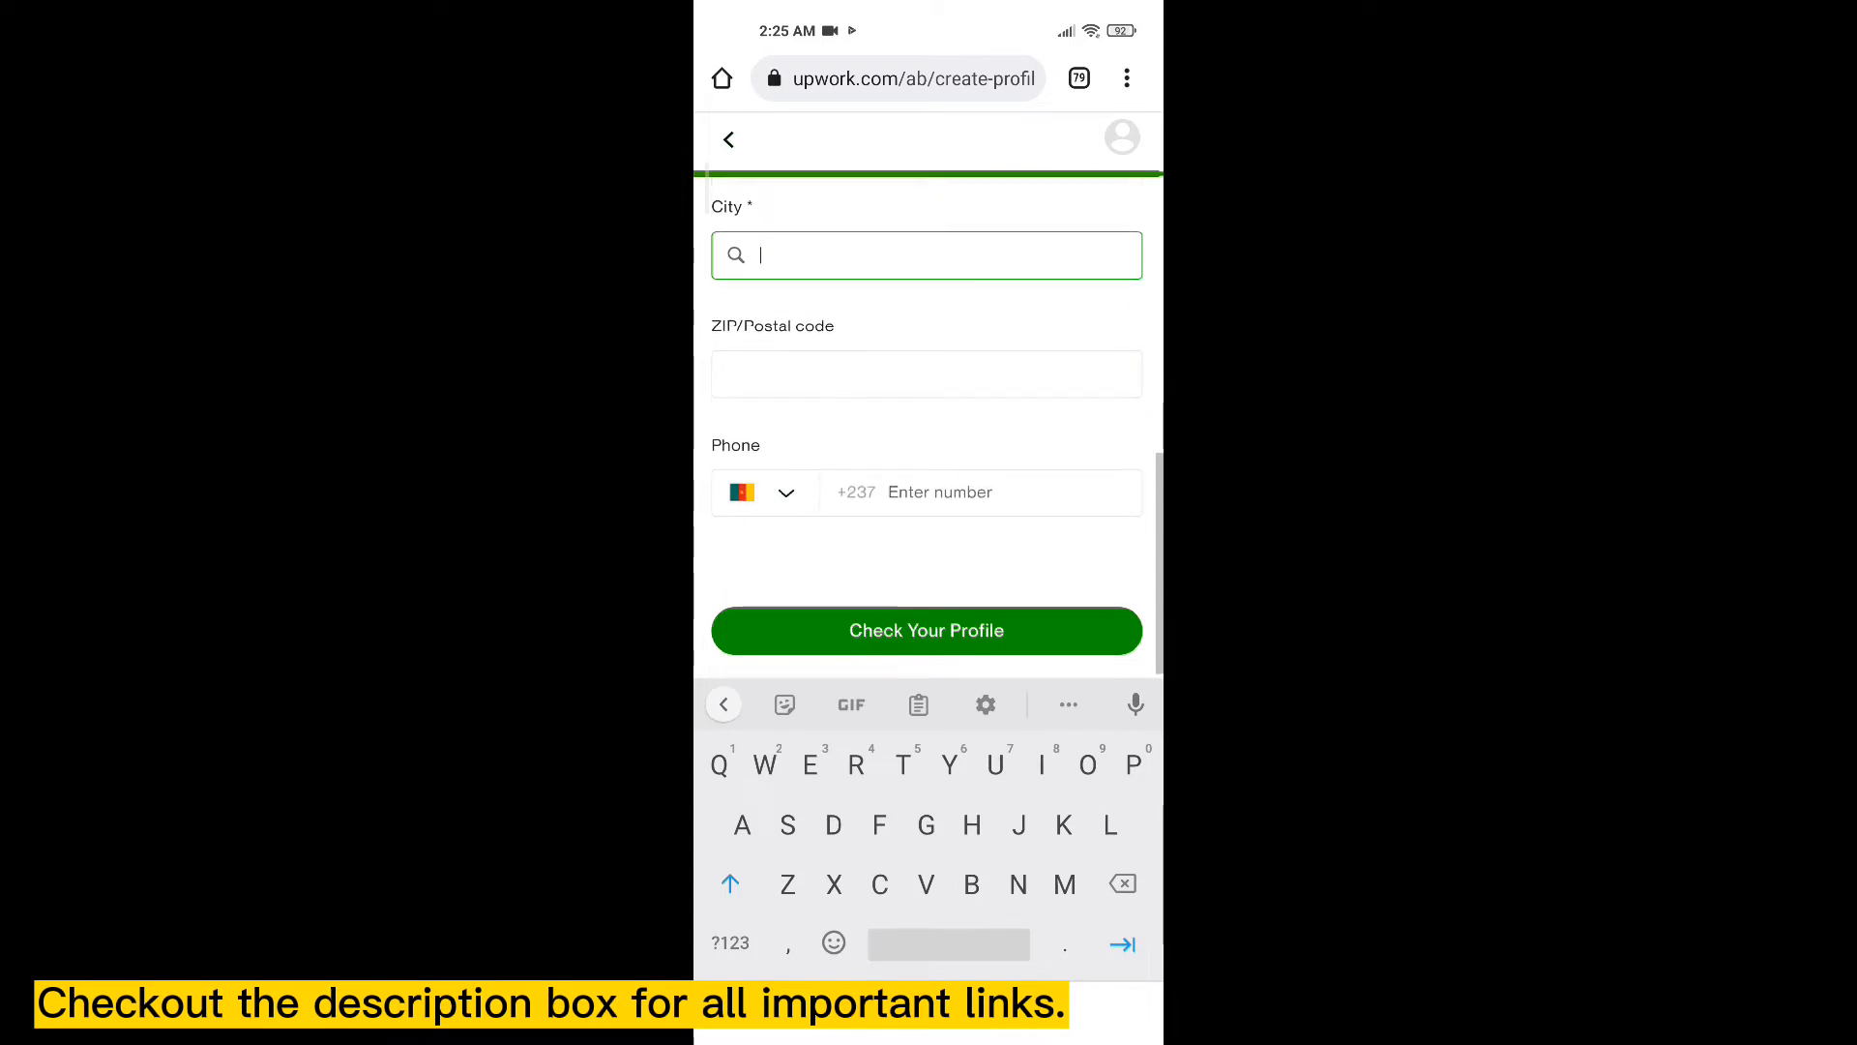
{"action": "left_click", "coordinate": [927, 374]}
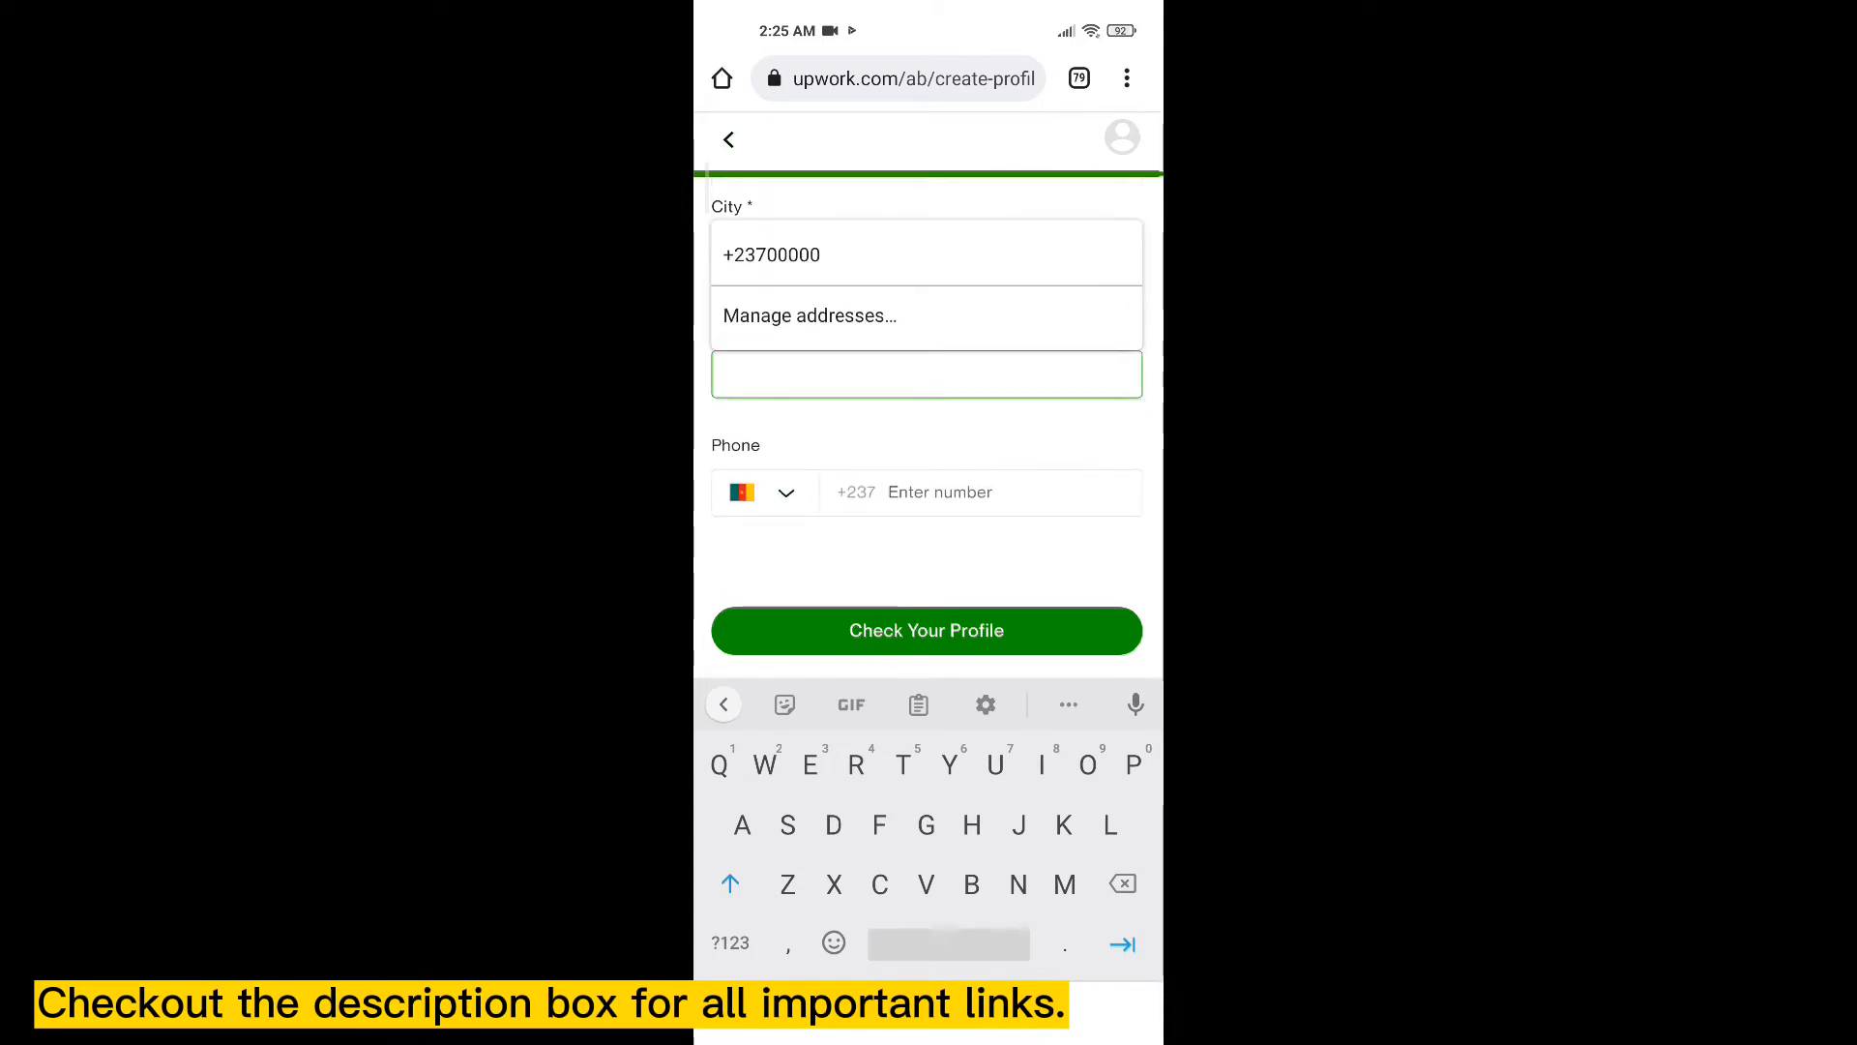
{"action": "left_click", "coordinate": [730, 943]}
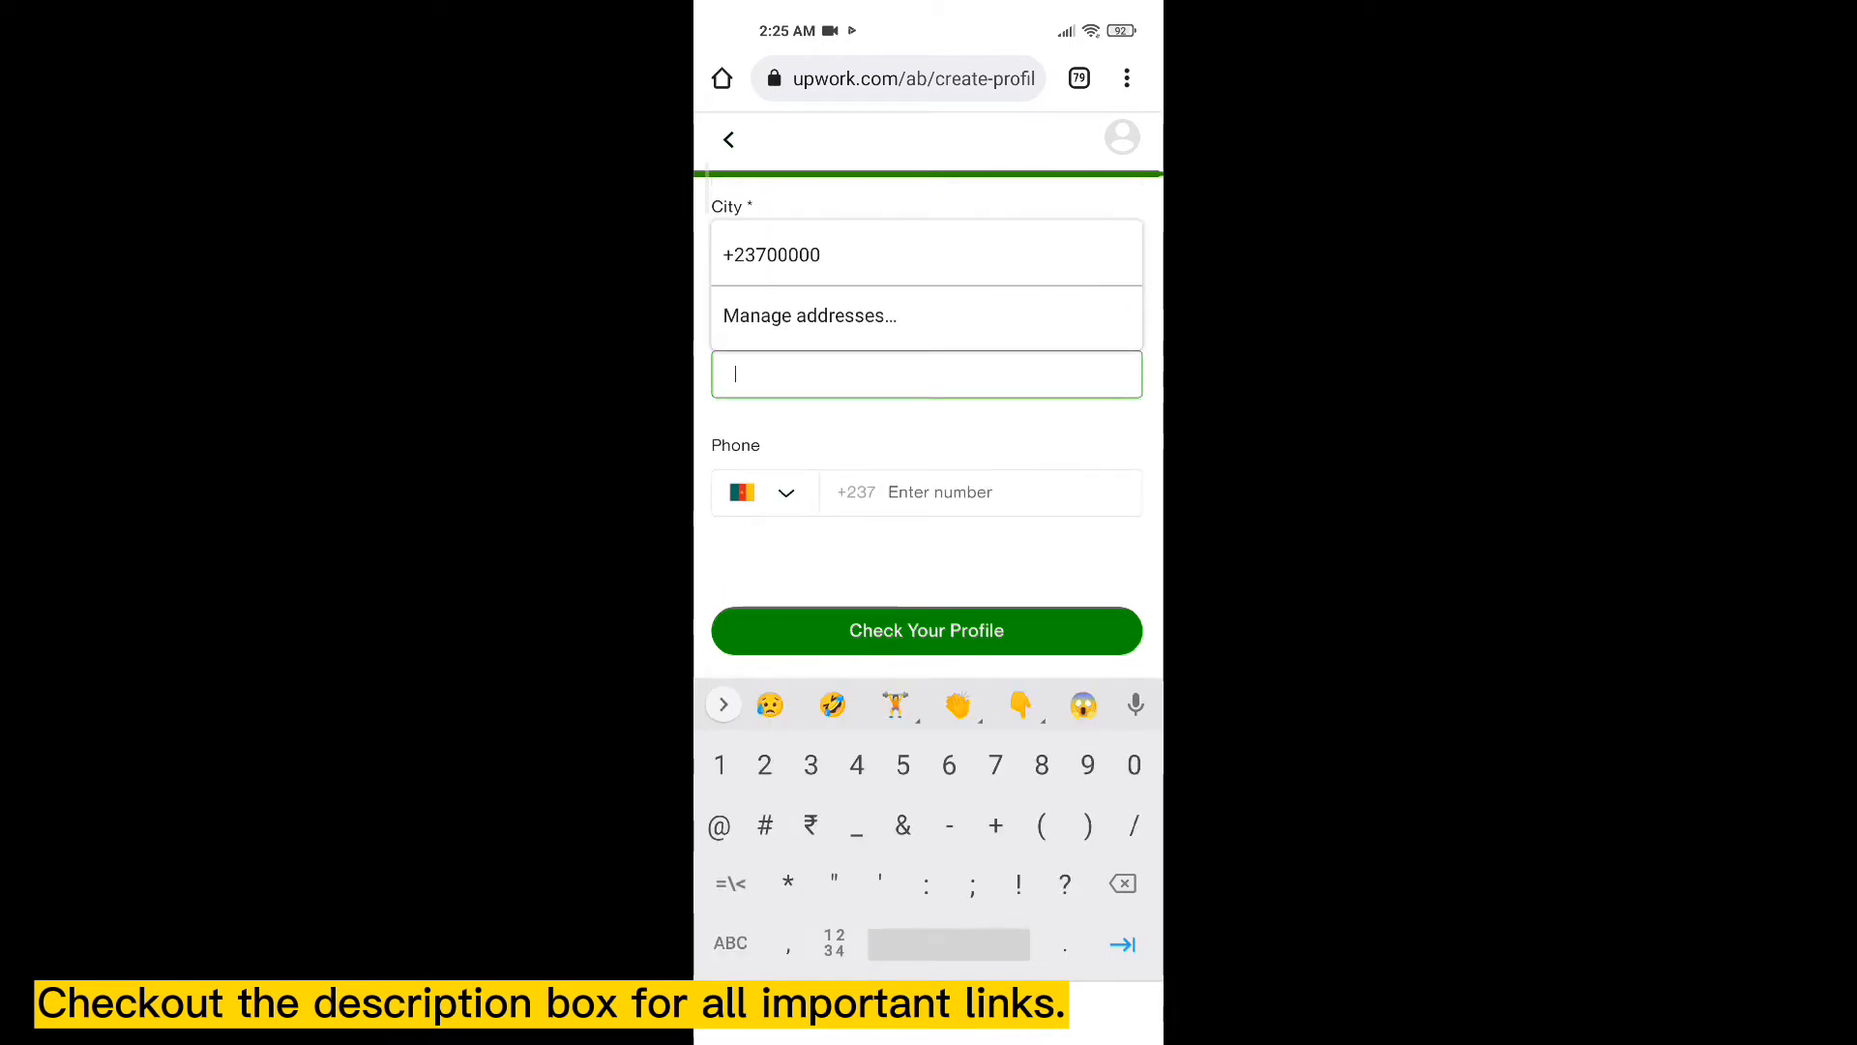
{"action": "type", "text": "00"}
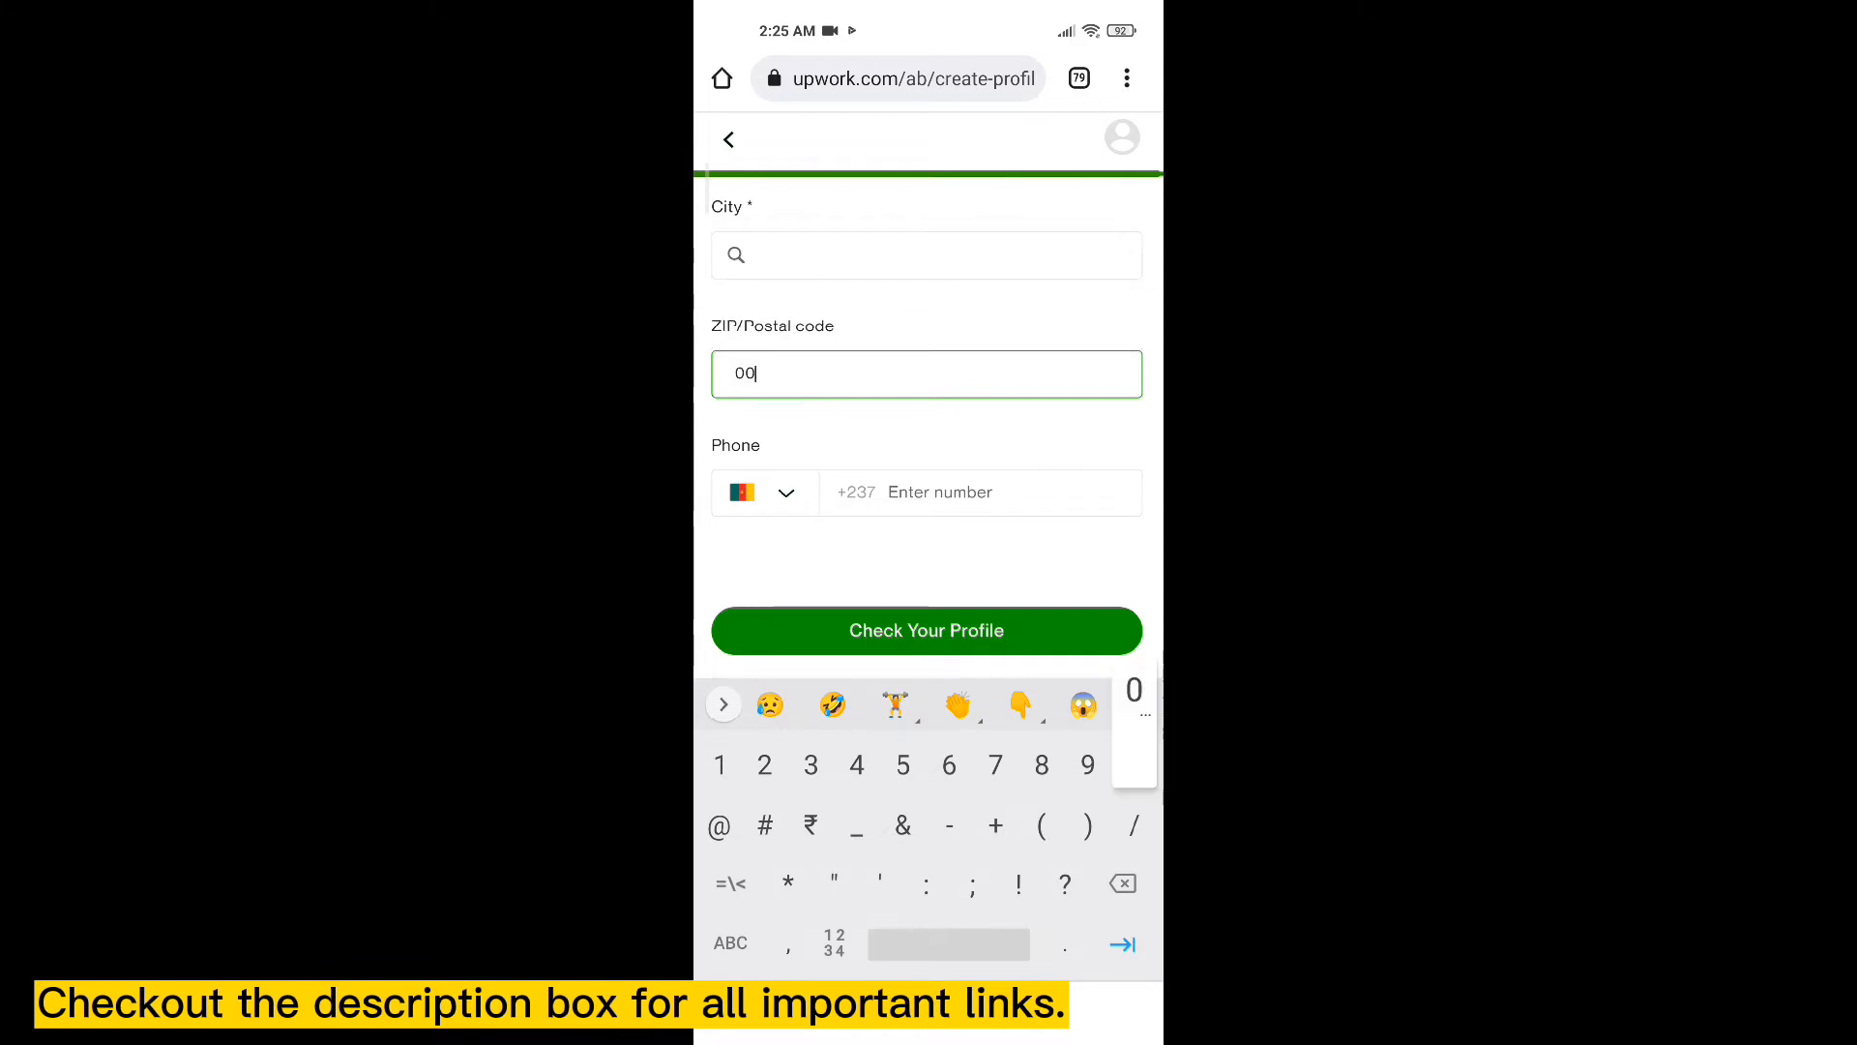
{"action": "type", "text": "000"}
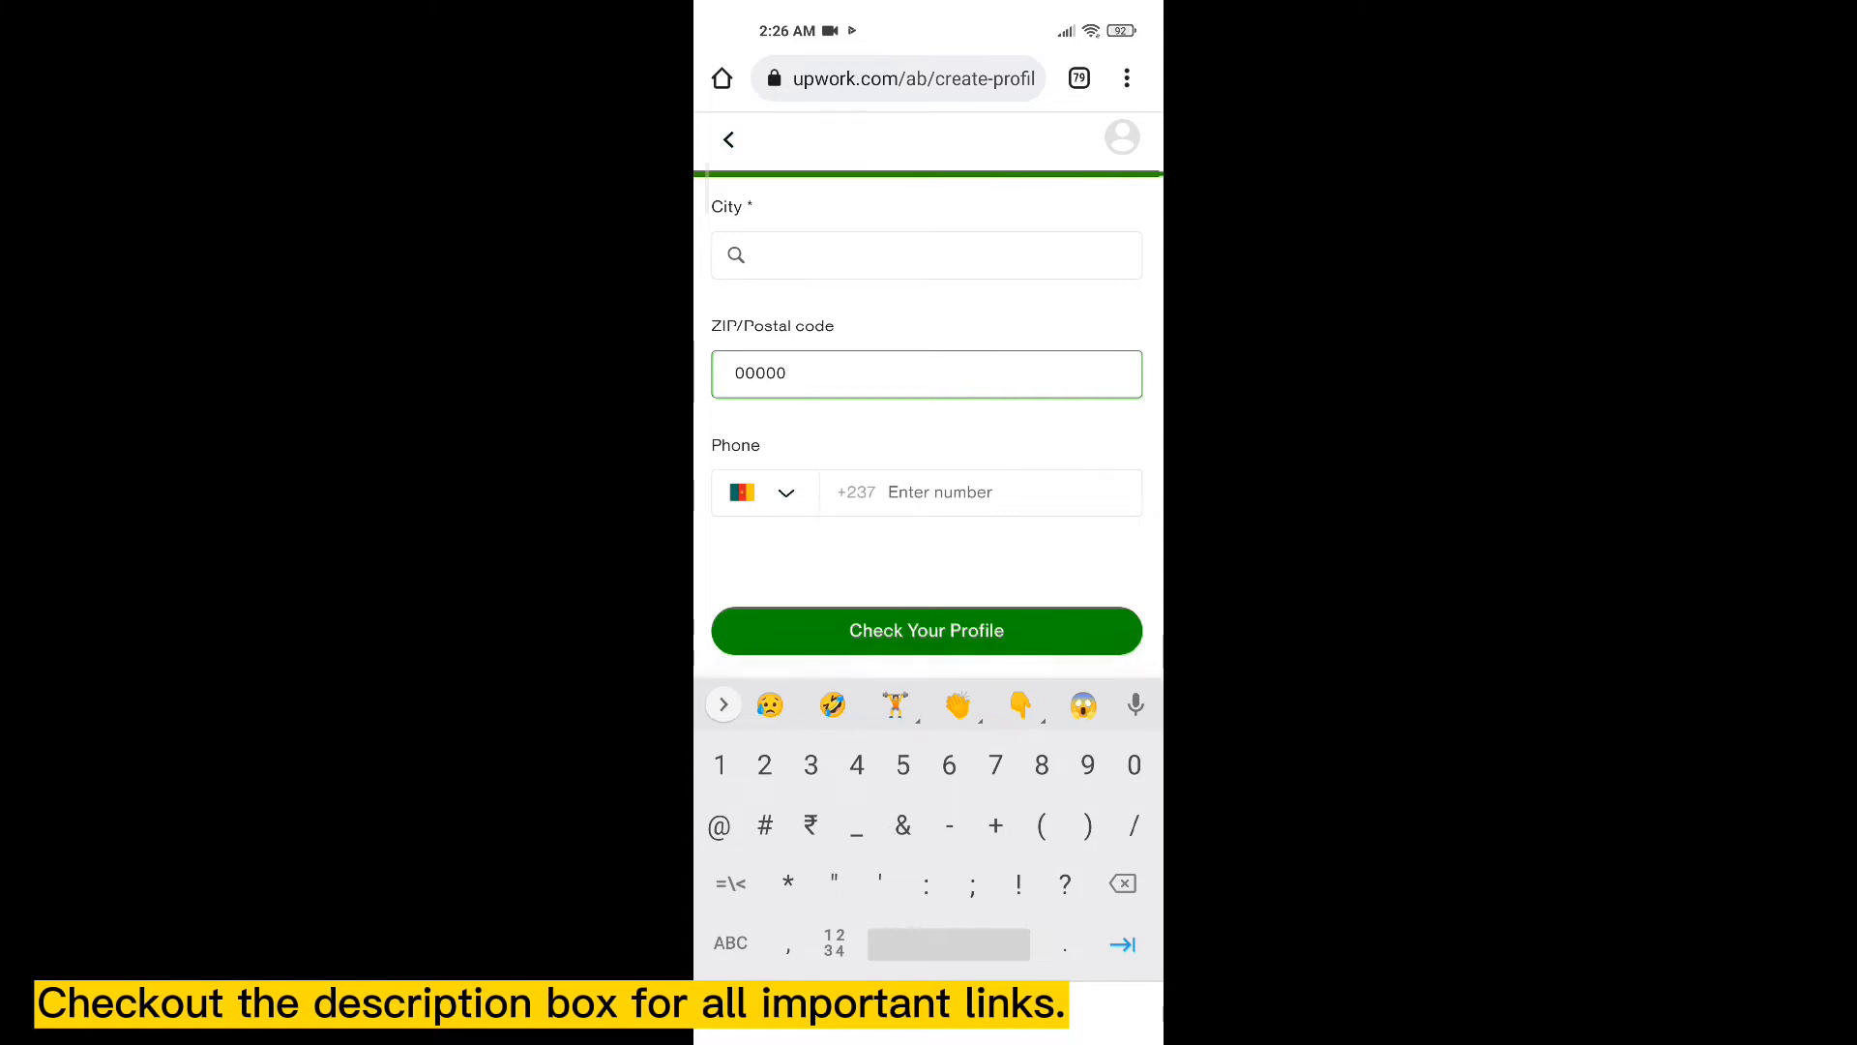
{"action": "left_click", "coordinate": [967, 492]}
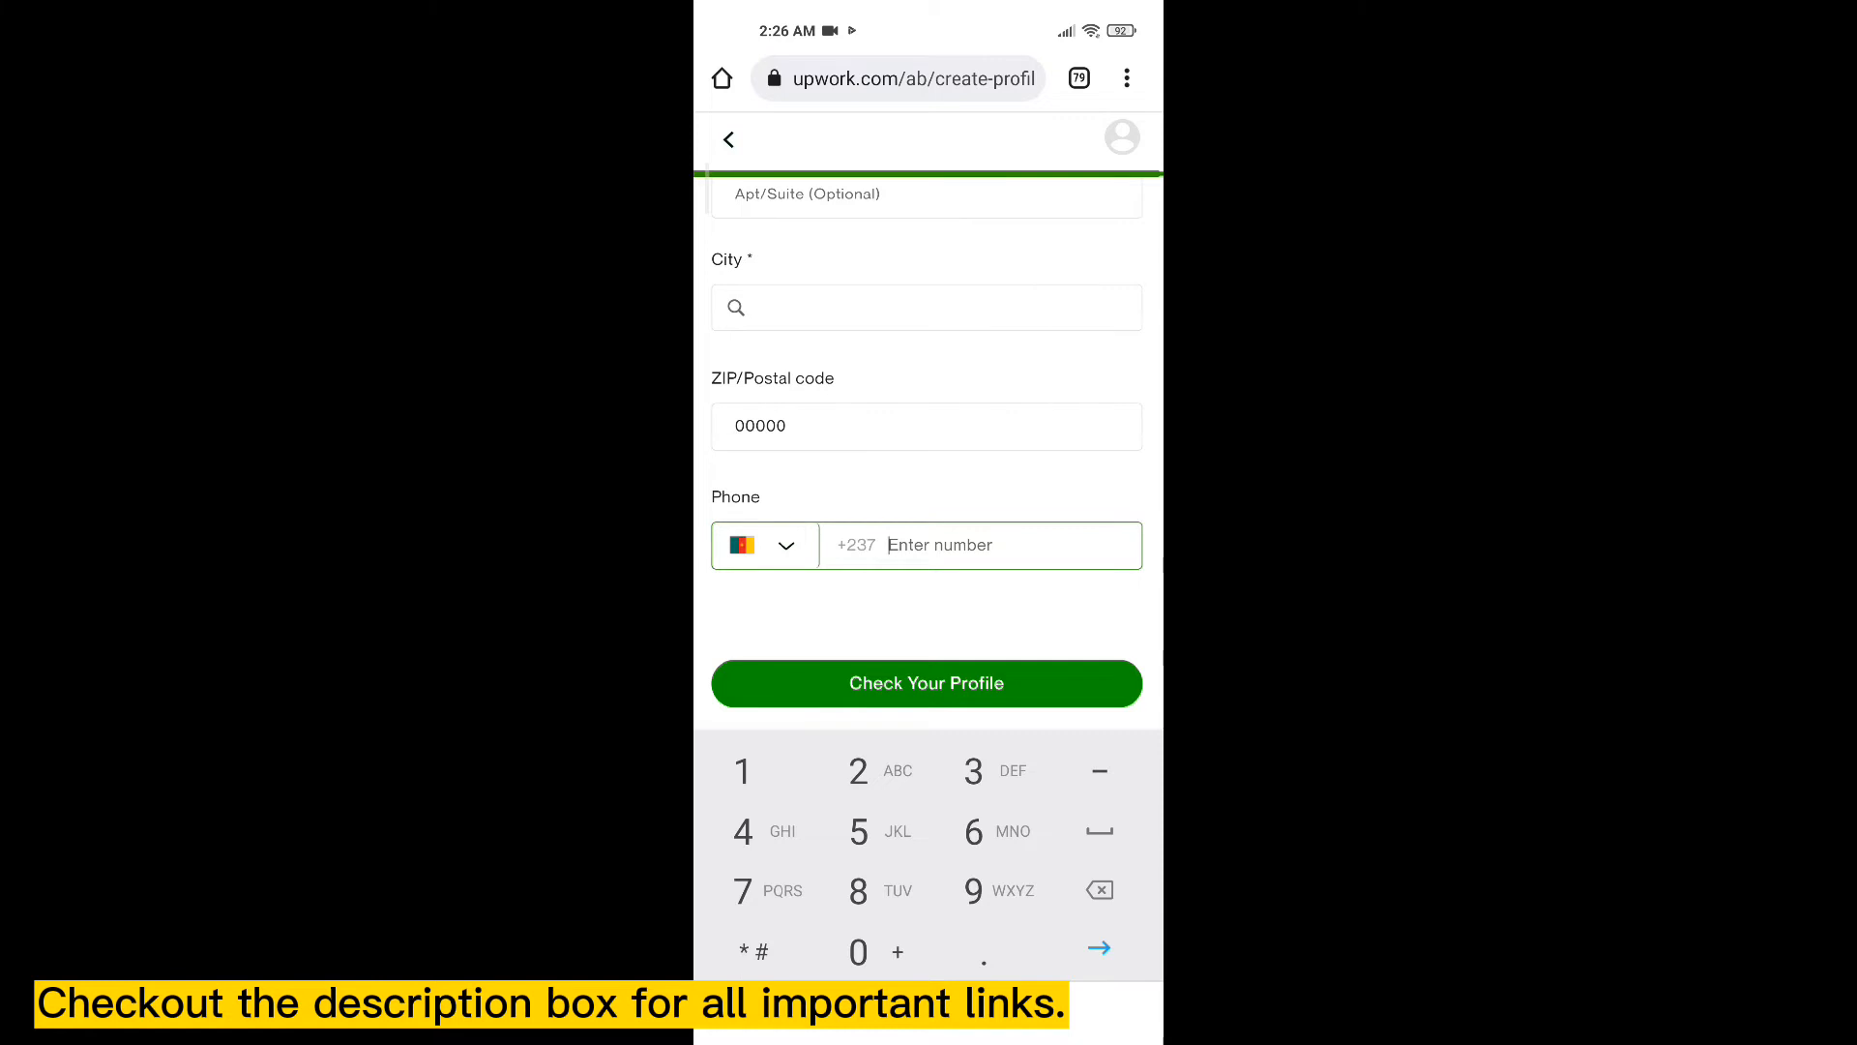
- Pick Cameroon (+237) as the phone number's country code
{"action": "left_click", "coordinate": [765, 545]}
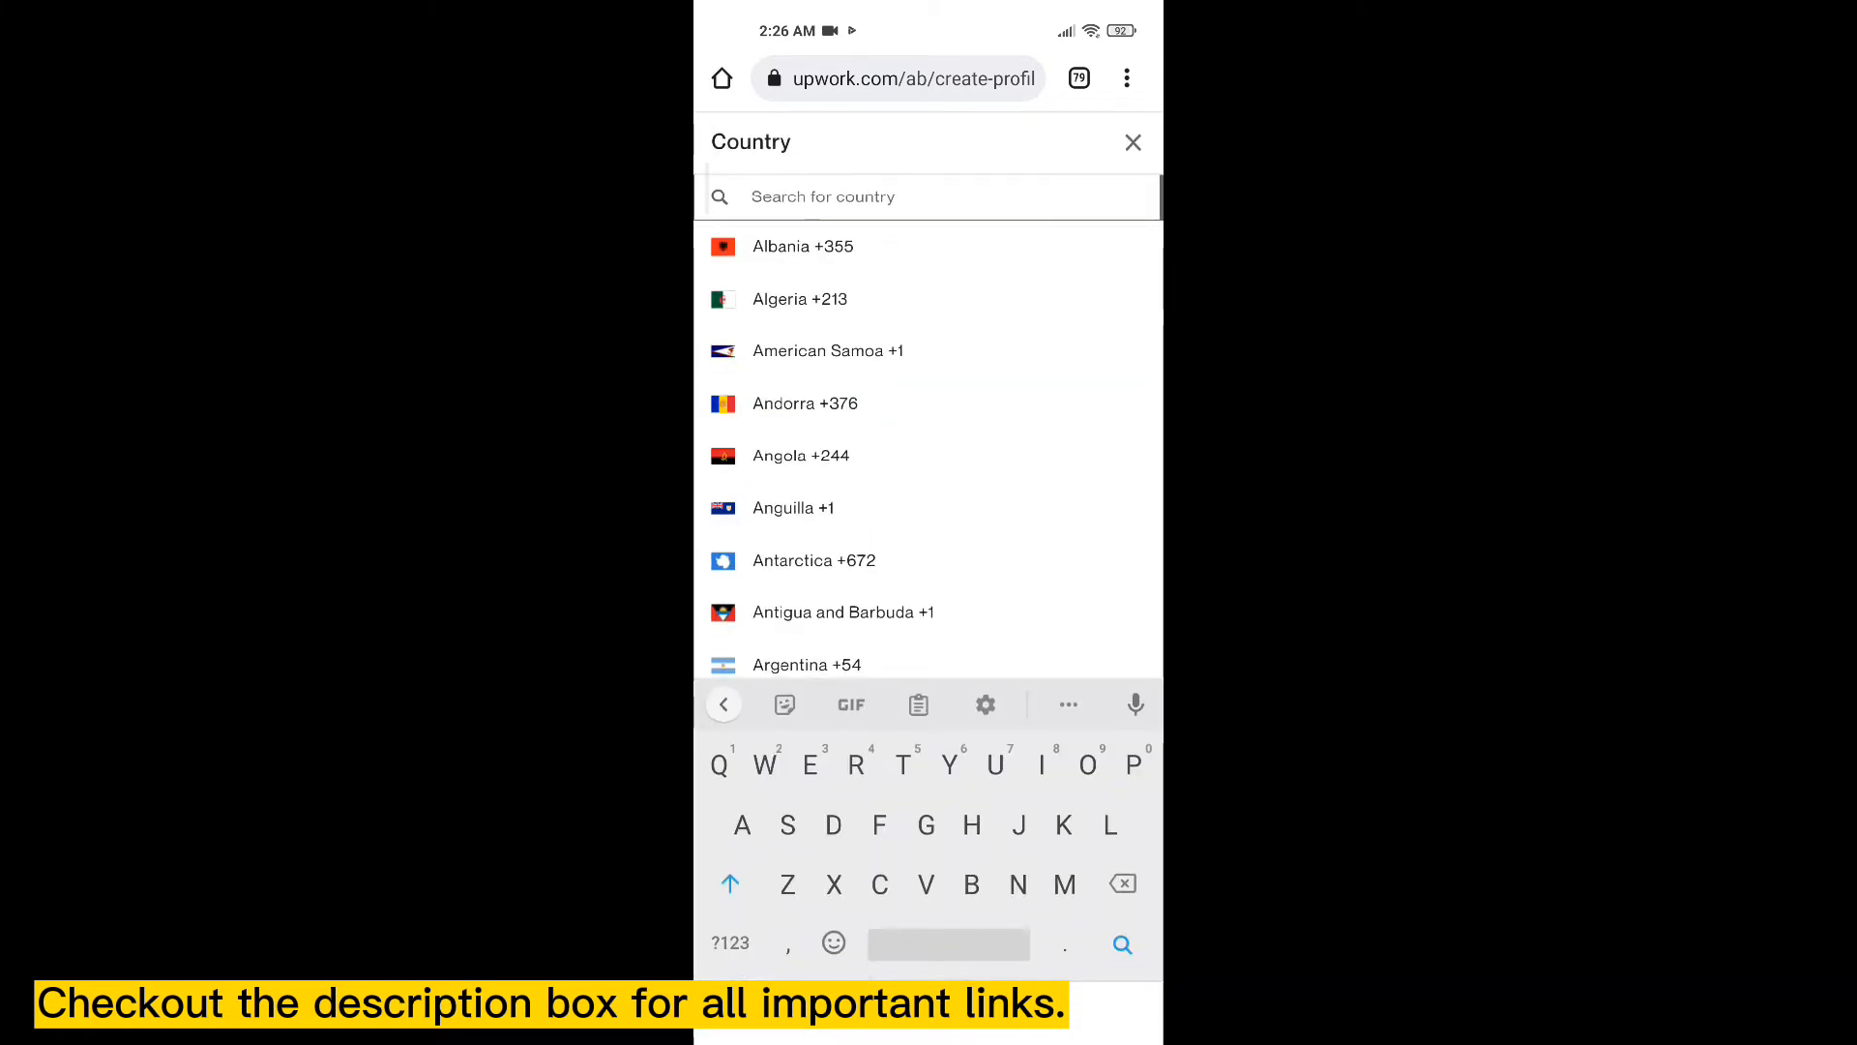
{"action": "key", "text": "Escape"}
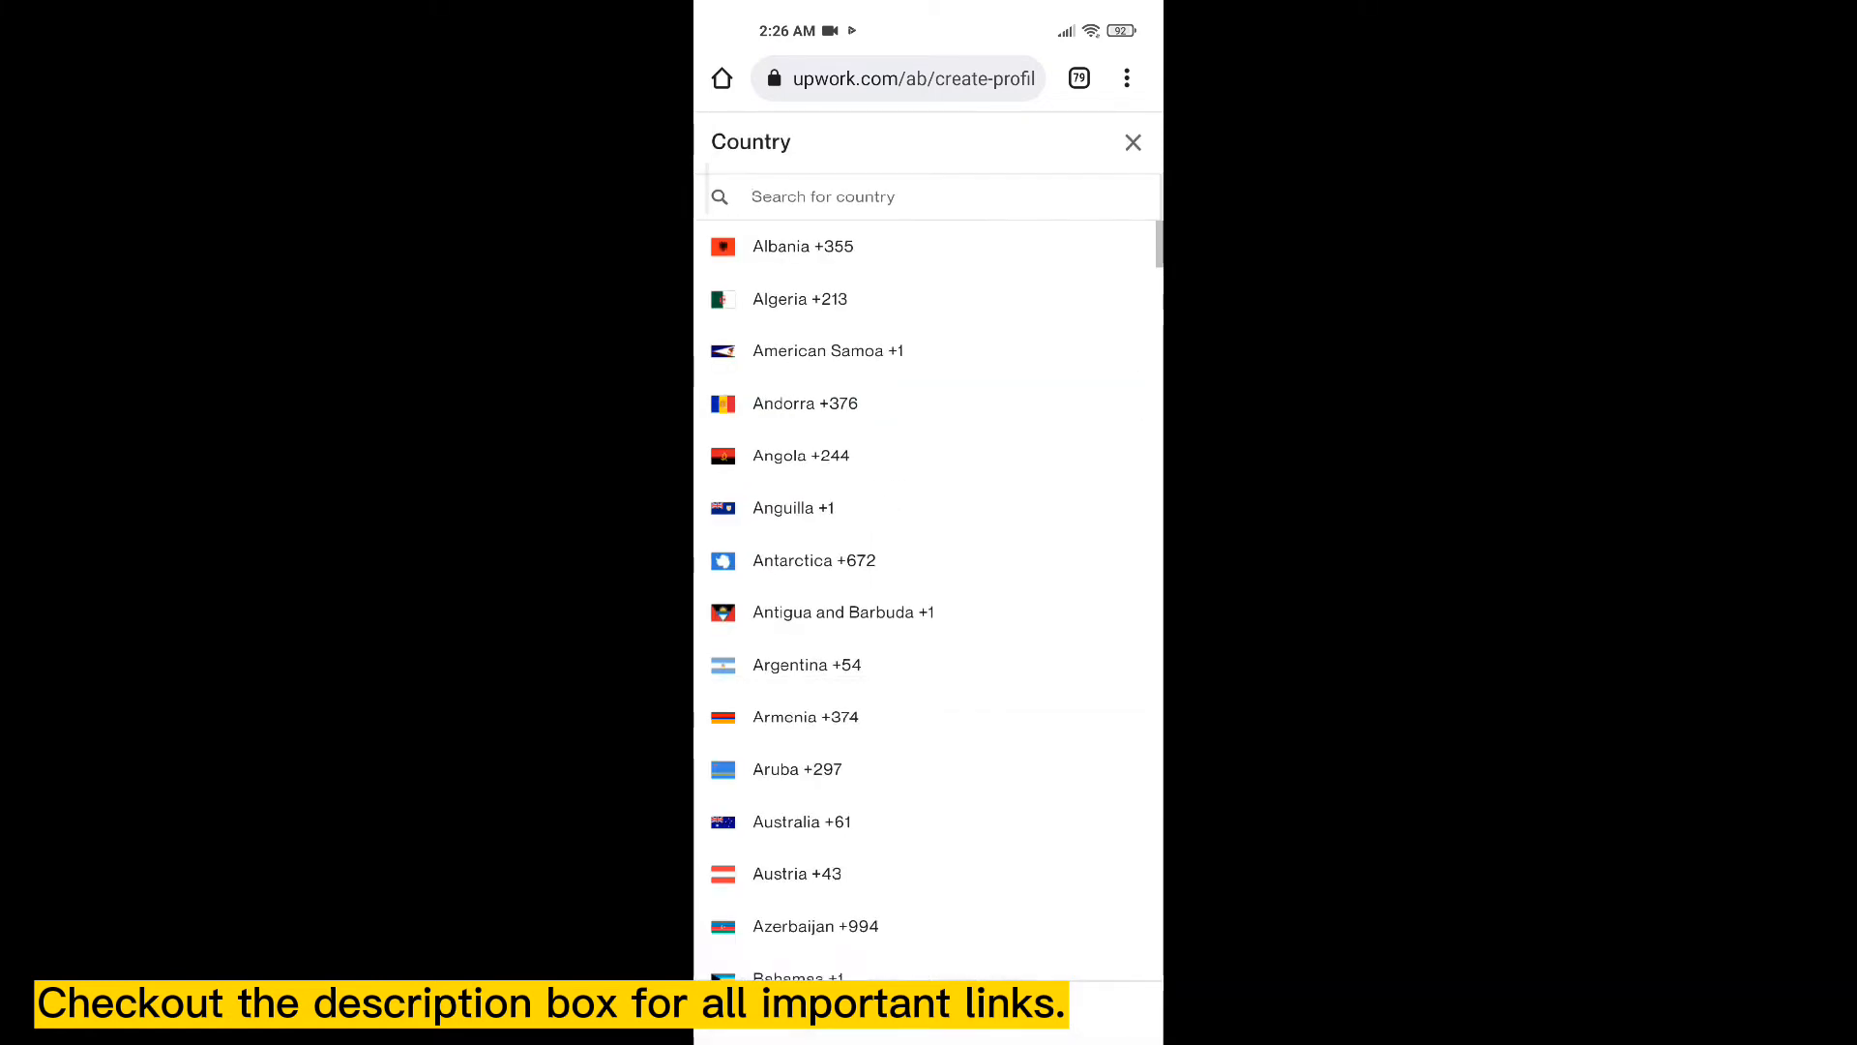
{"action": "scroll", "coordinate": [929, 599], "scroll_direction": "down", "scroll_amount": 10}
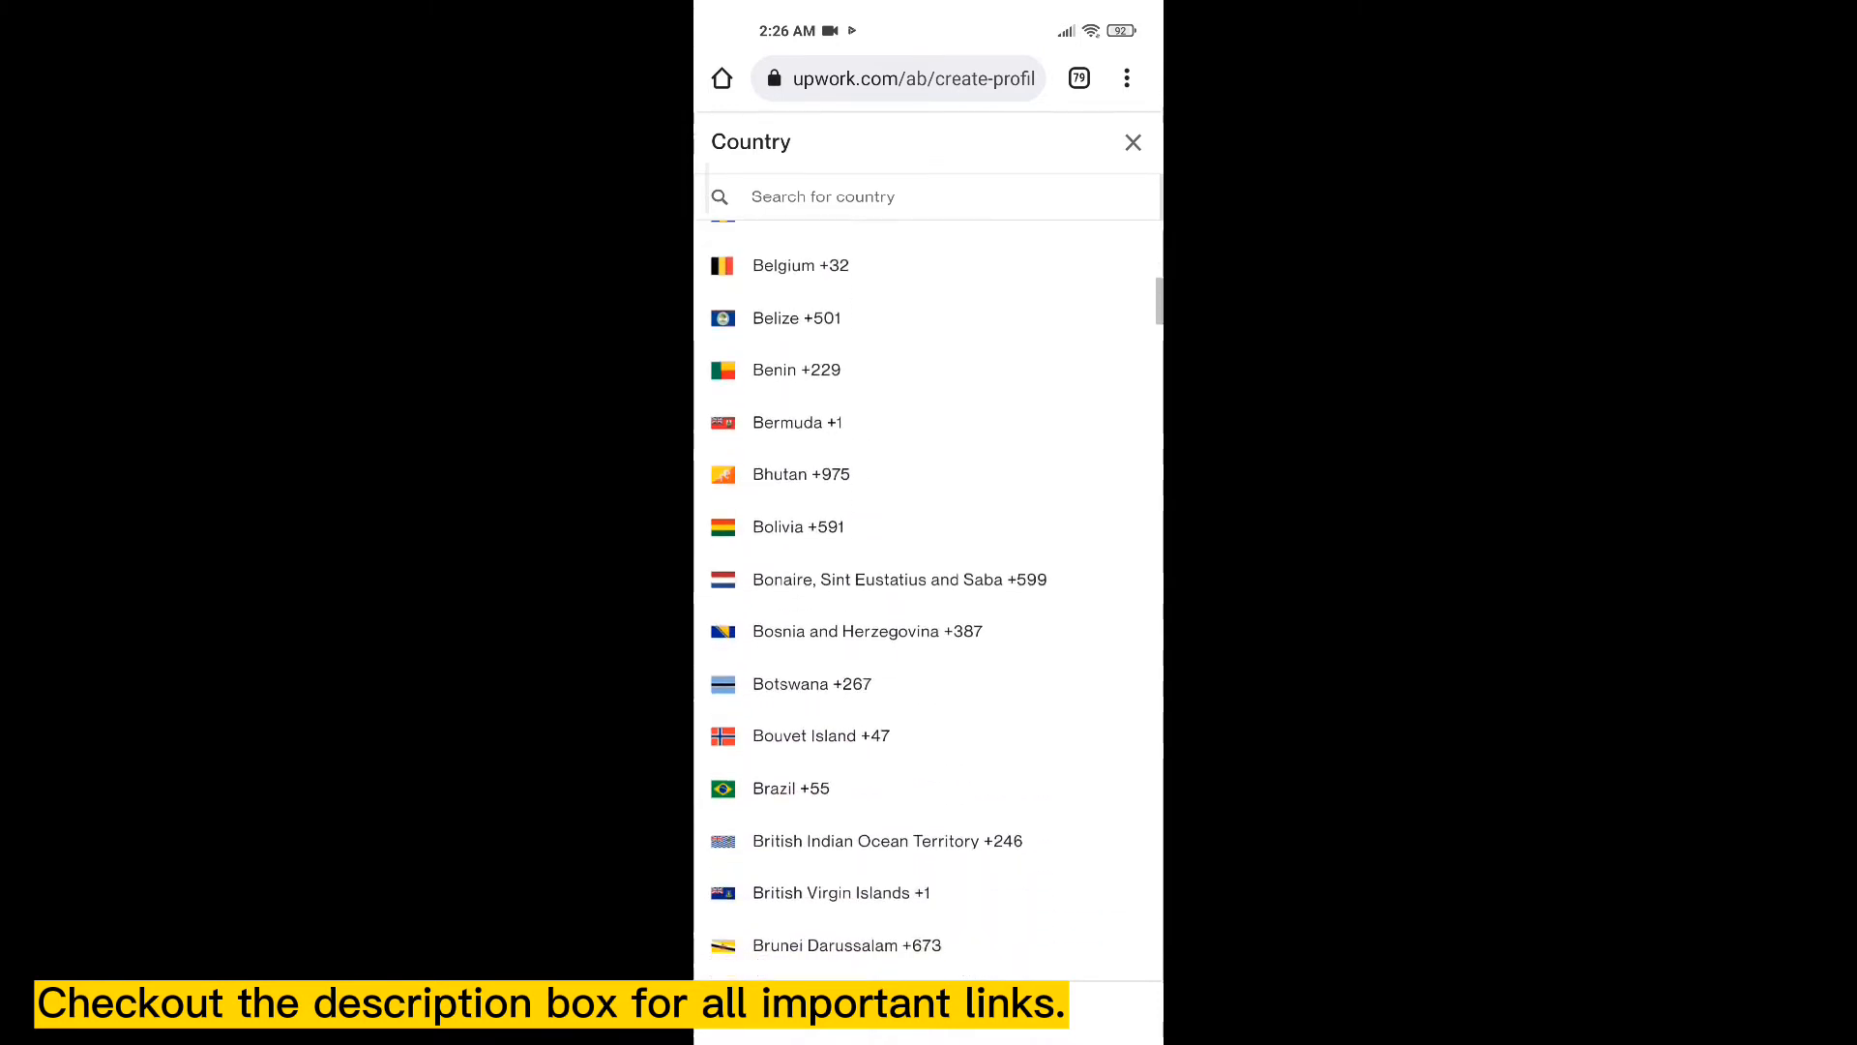
{"action": "scroll", "coordinate": [928, 600], "scroll_direction": "down", "scroll_amount": 4}
{"action": "scroll", "coordinate": [928, 599], "scroll_direction": "down", "scroll_amount": 3}
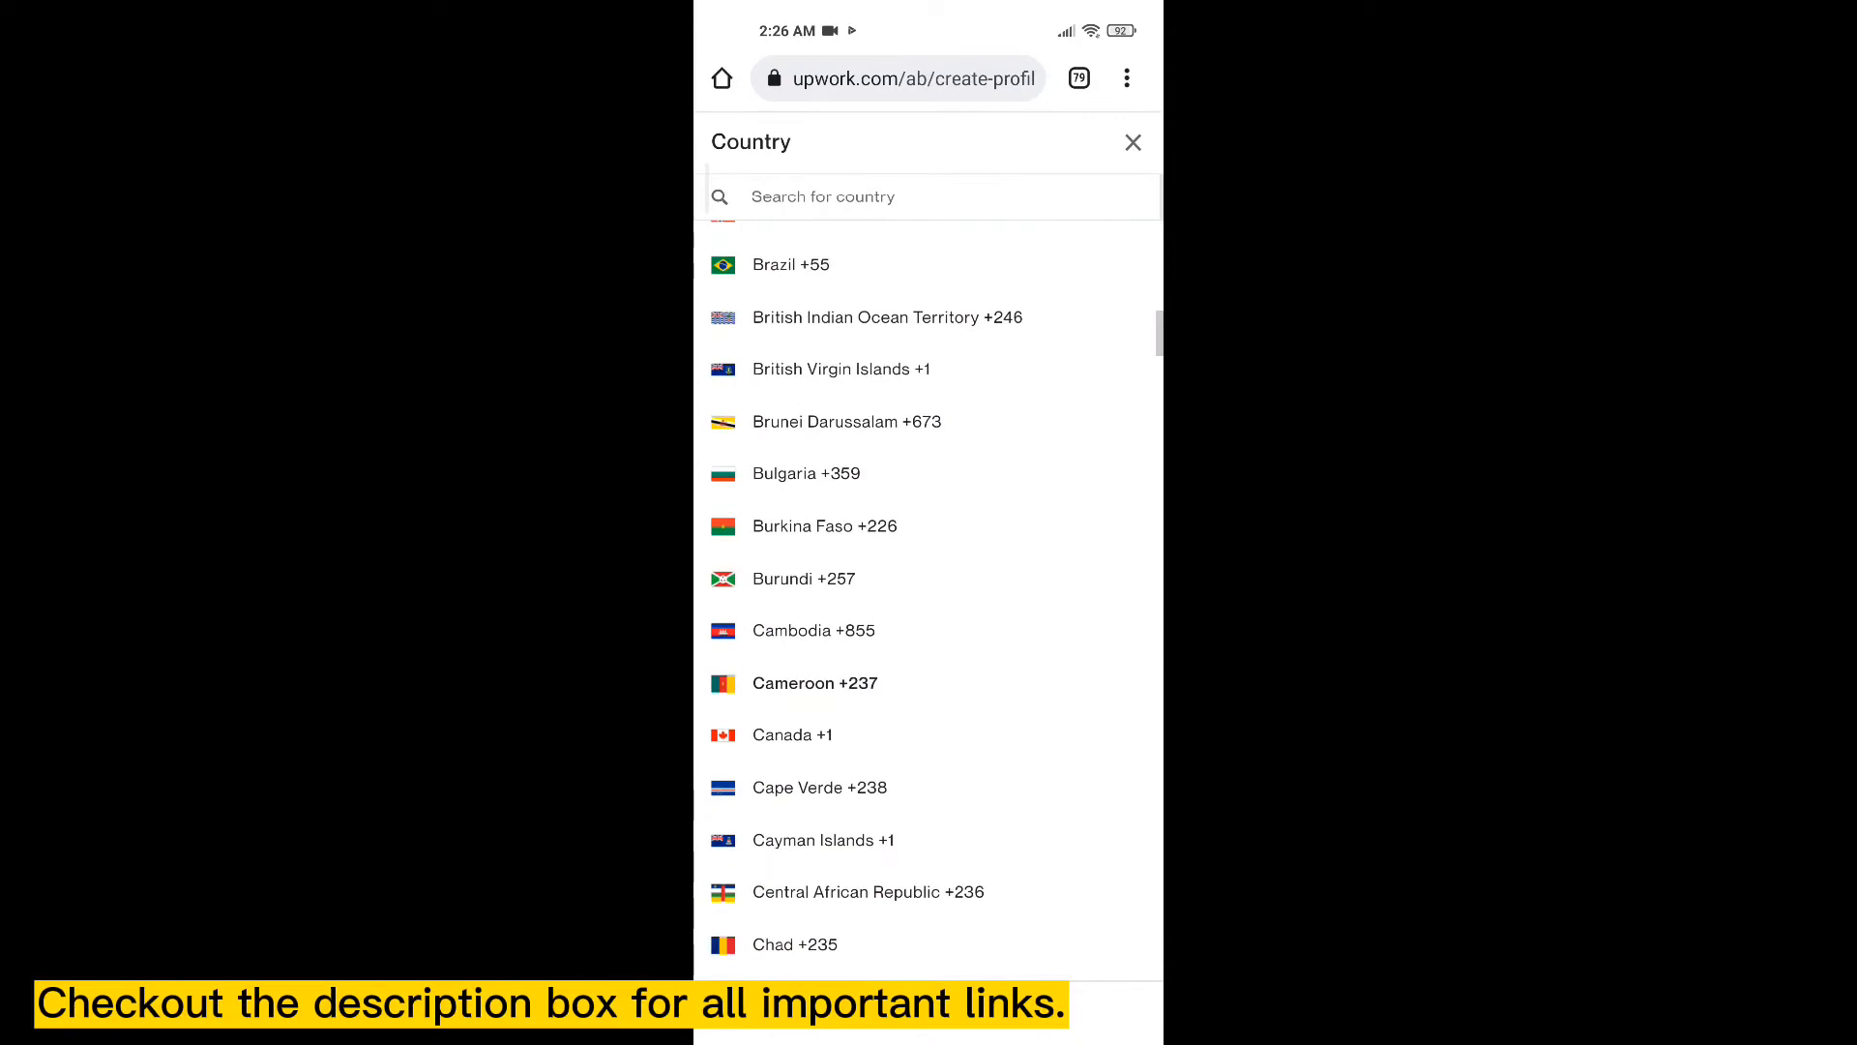
{"action": "left_click", "coordinate": [814, 683]}
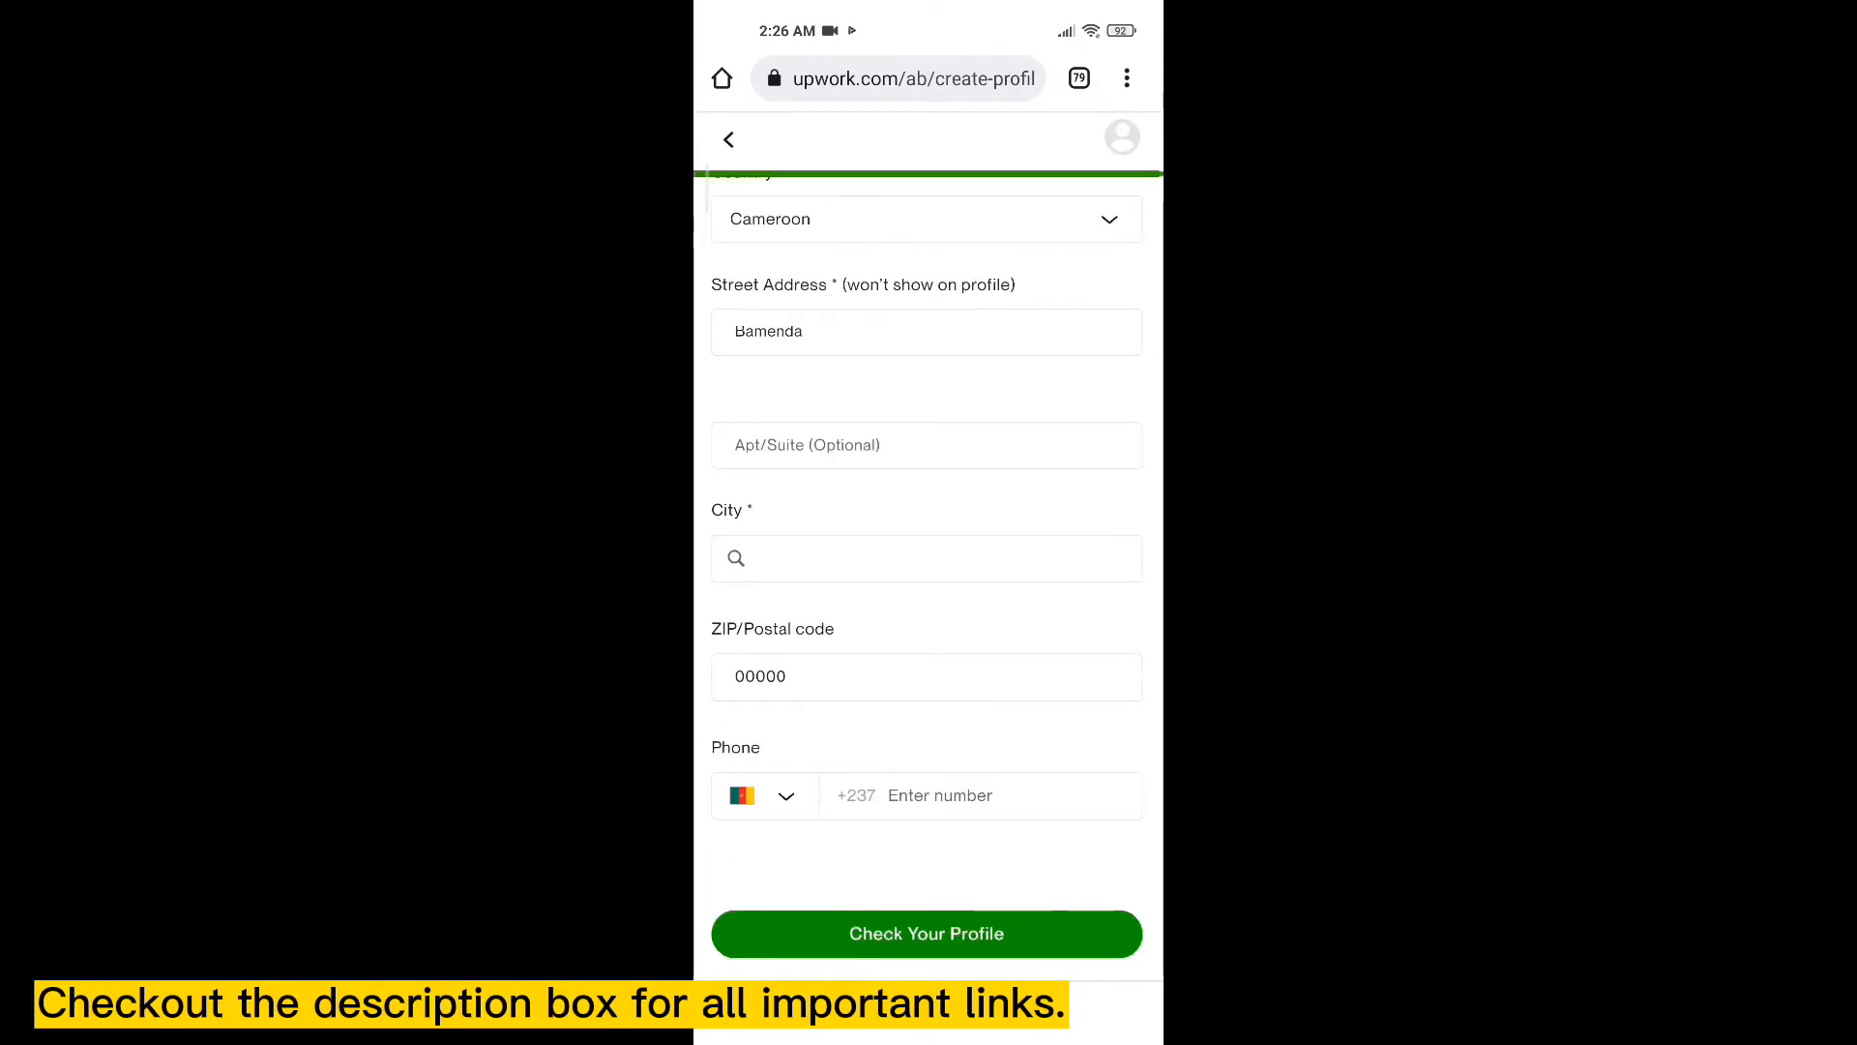
- Put the cursor in the phone number field, ready to enter the number
{"action": "left_click", "coordinate": [979, 796]}
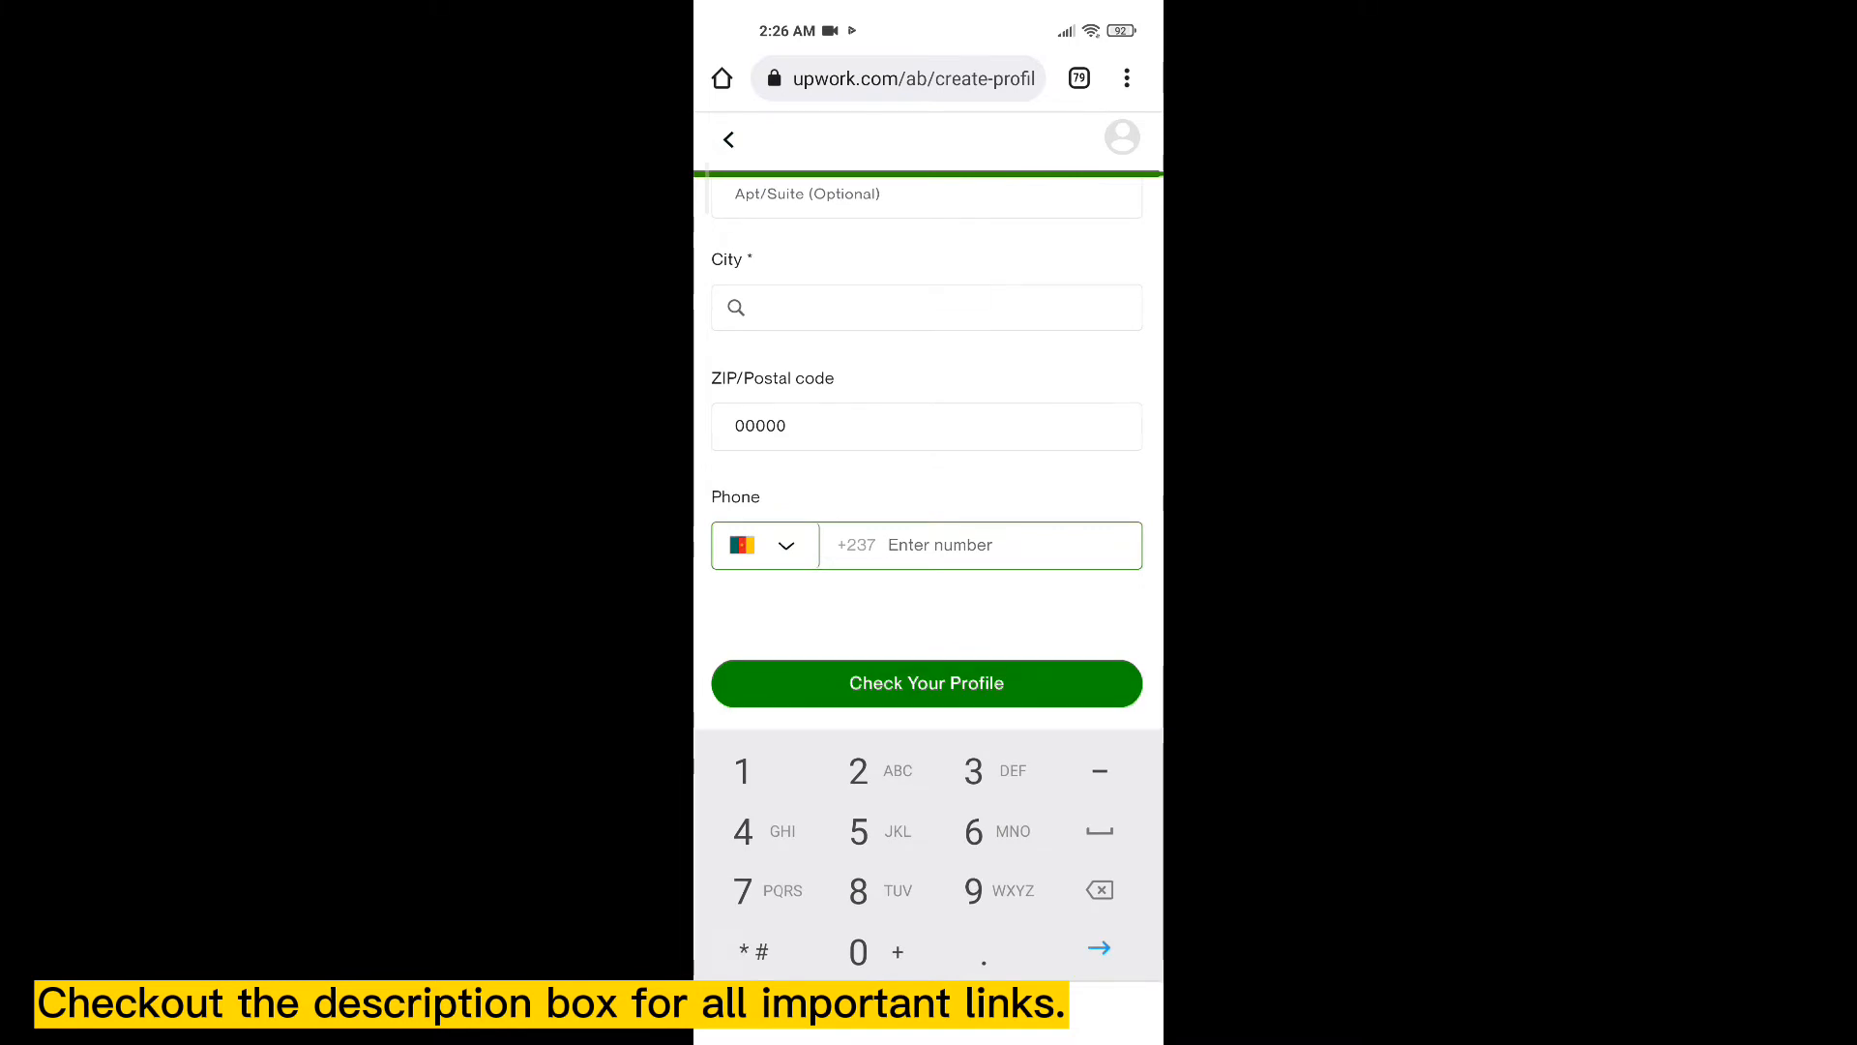
{"action": "left_click", "coordinate": [927, 683]}
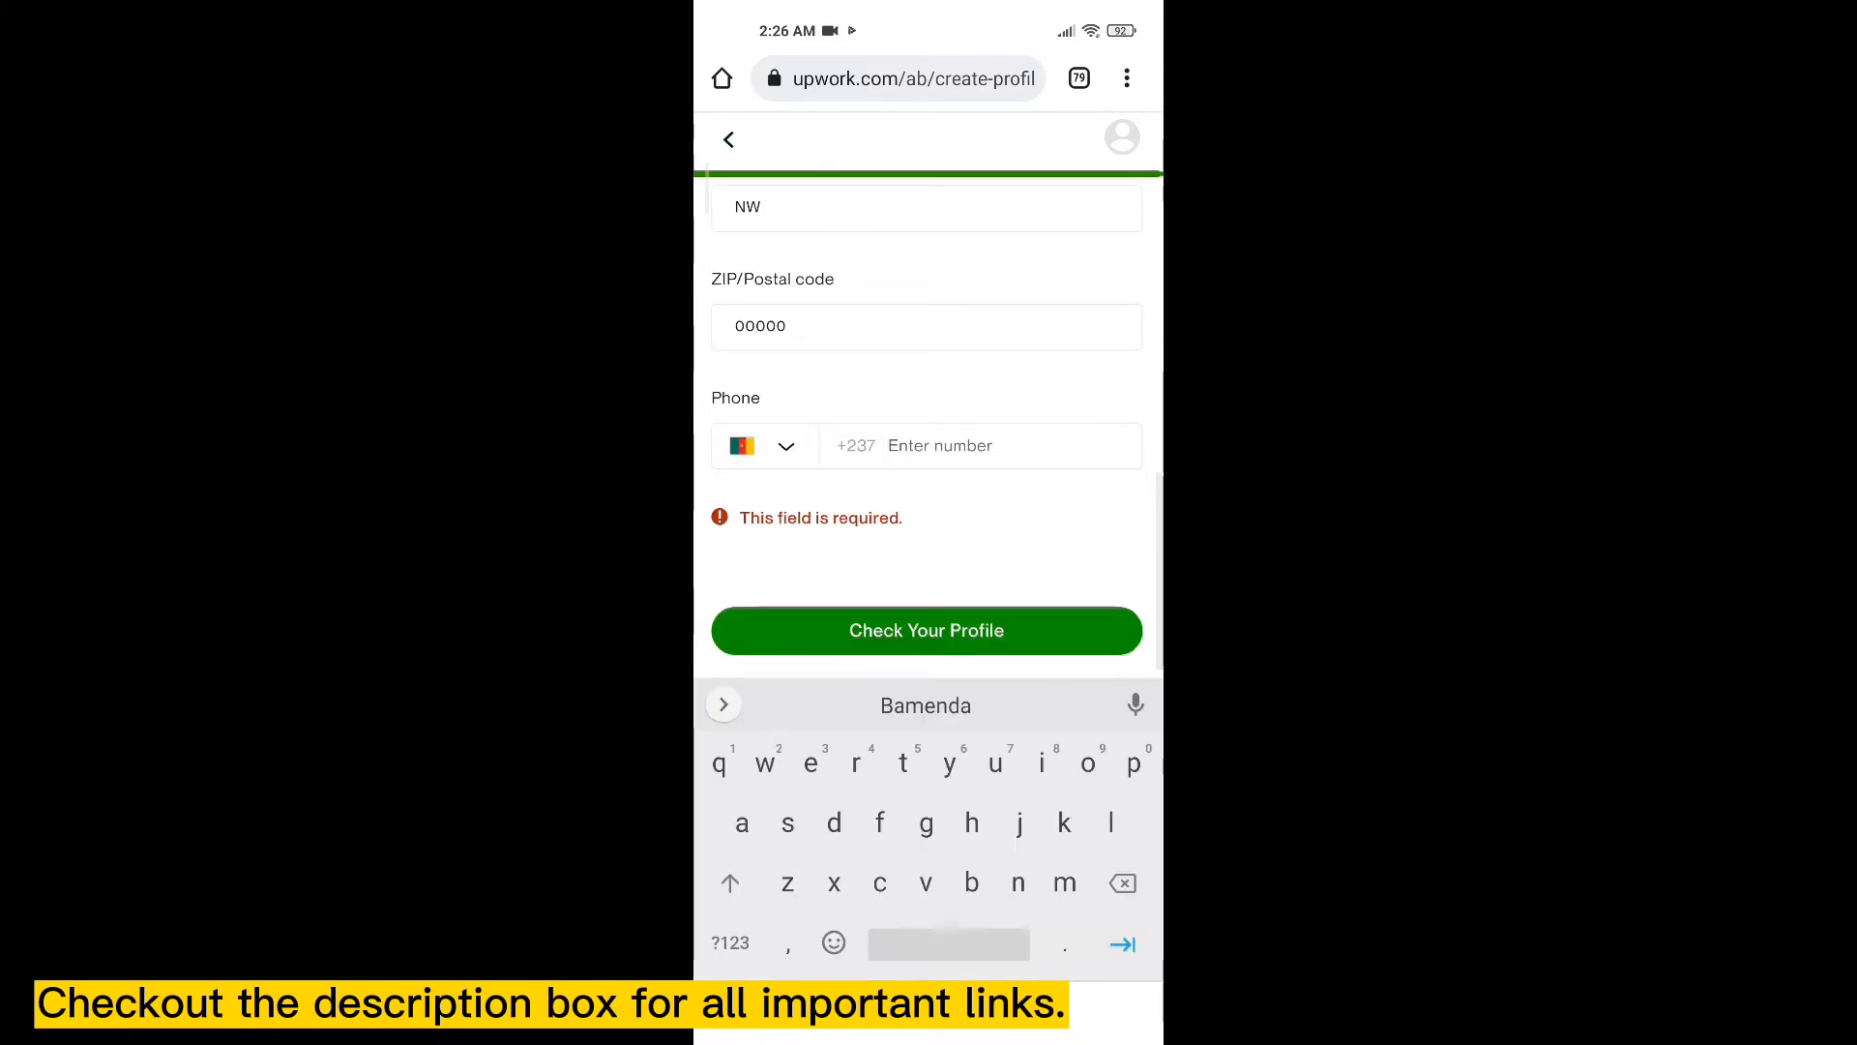
{"action": "scroll", "coordinate": [927, 387], "scroll_direction": "up", "scroll_amount": 2}
{"action": "scroll", "coordinate": [927, 387], "scroll_direction": "up", "scroll_amount": 1}
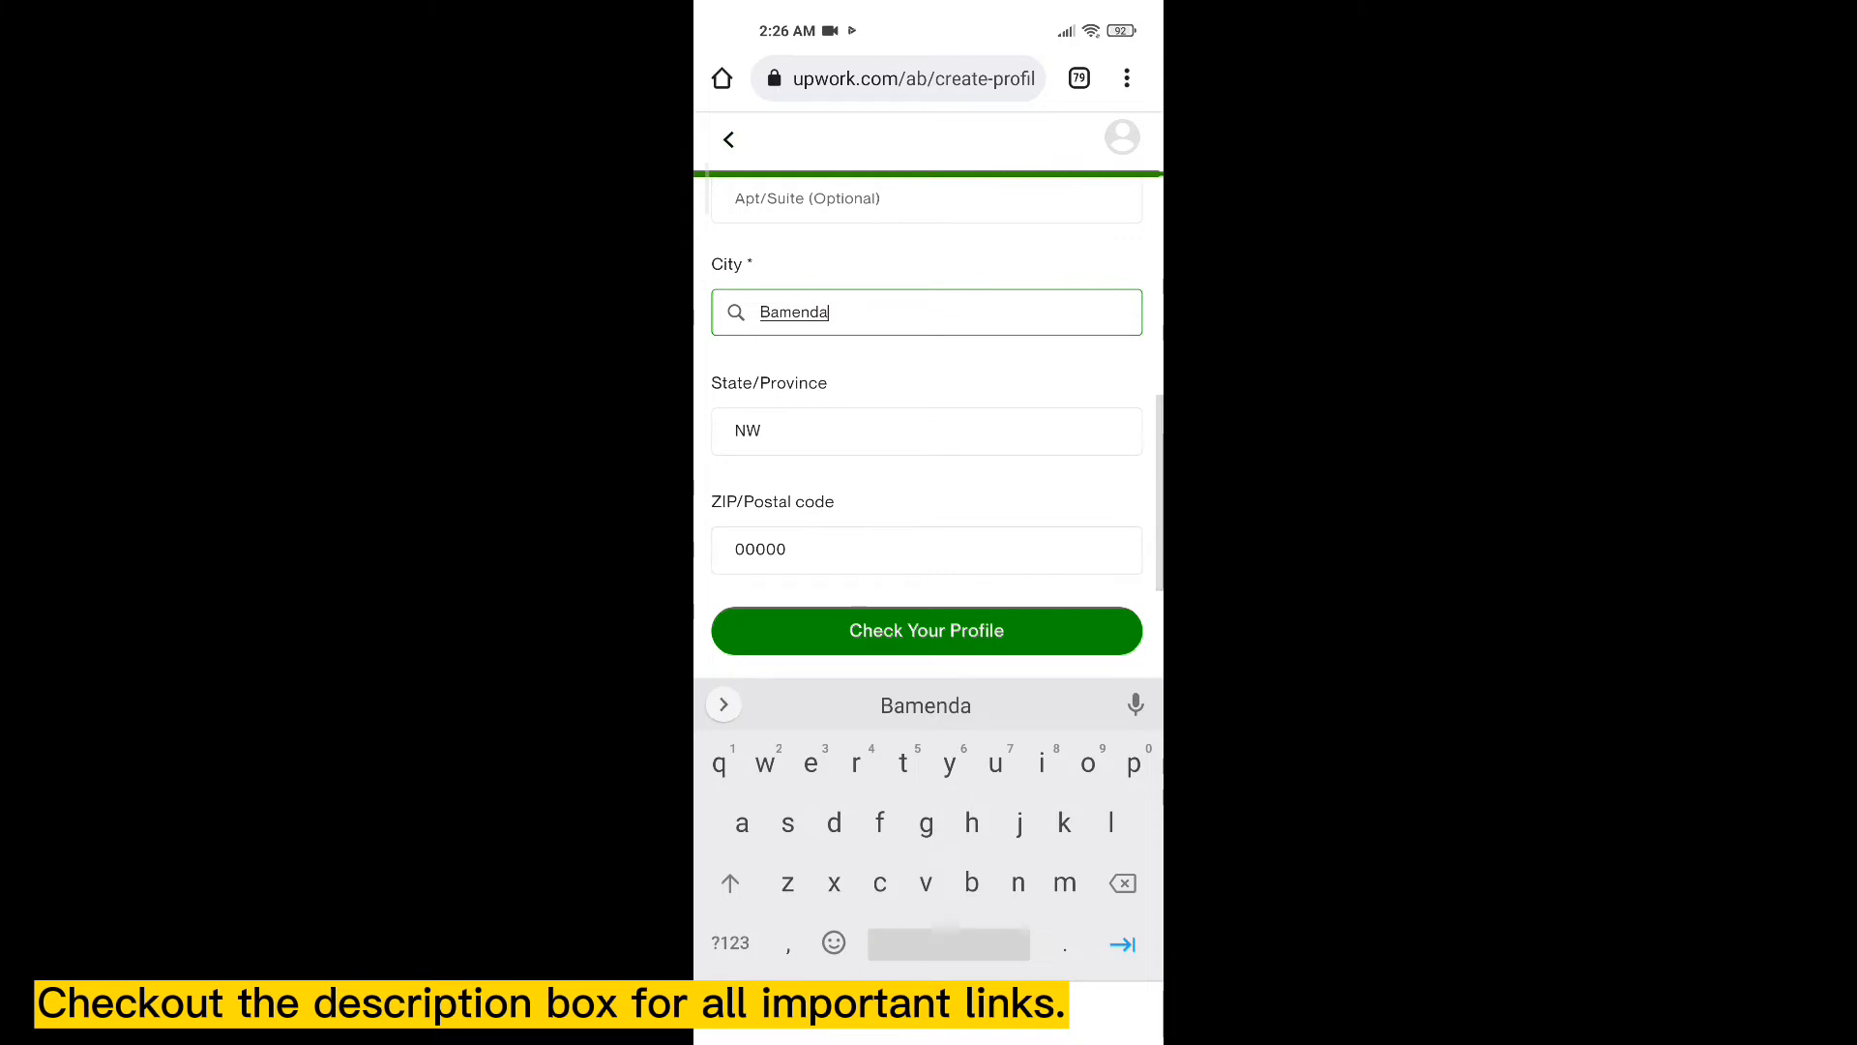
{"action": "scroll", "coordinate": [927, 387], "scroll_direction": "down", "scroll_amount": 1}
{"action": "scroll", "coordinate": [926, 406], "scroll_direction": "down", "scroll_amount": 2}
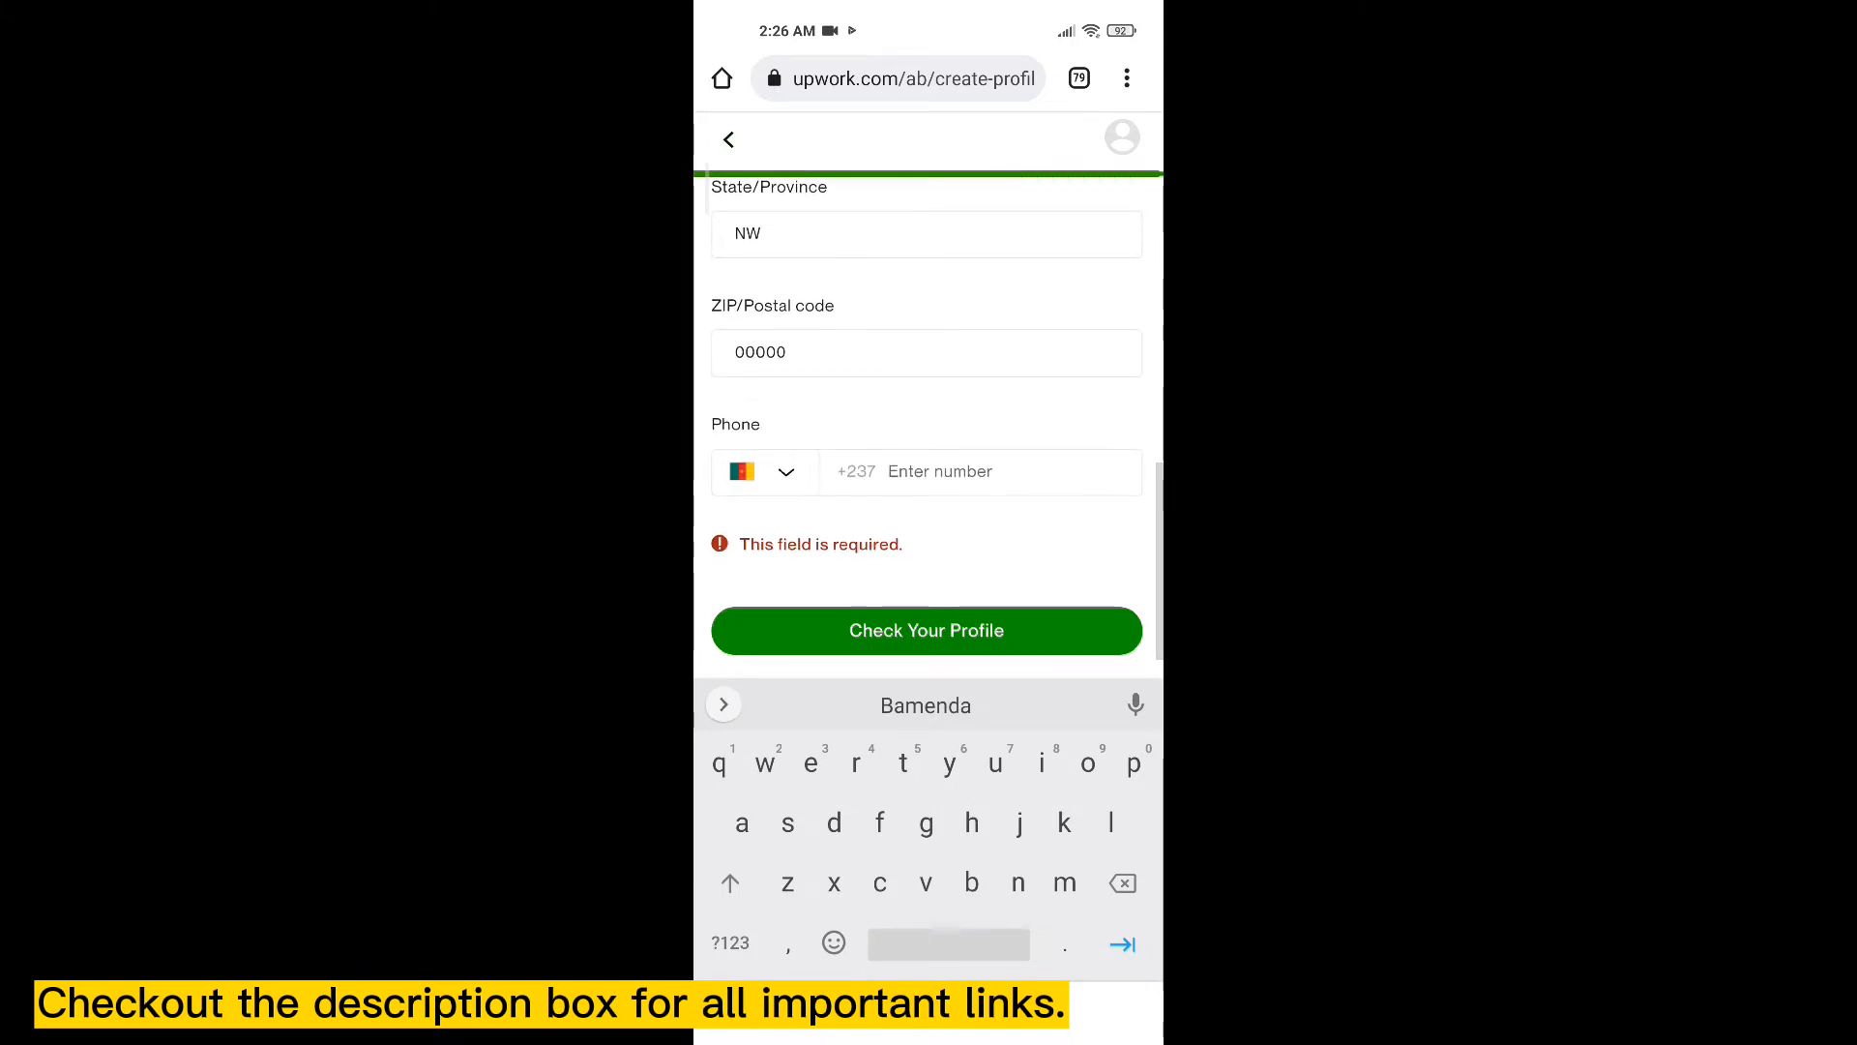
{"action": "left_click", "coordinate": [980, 472]}
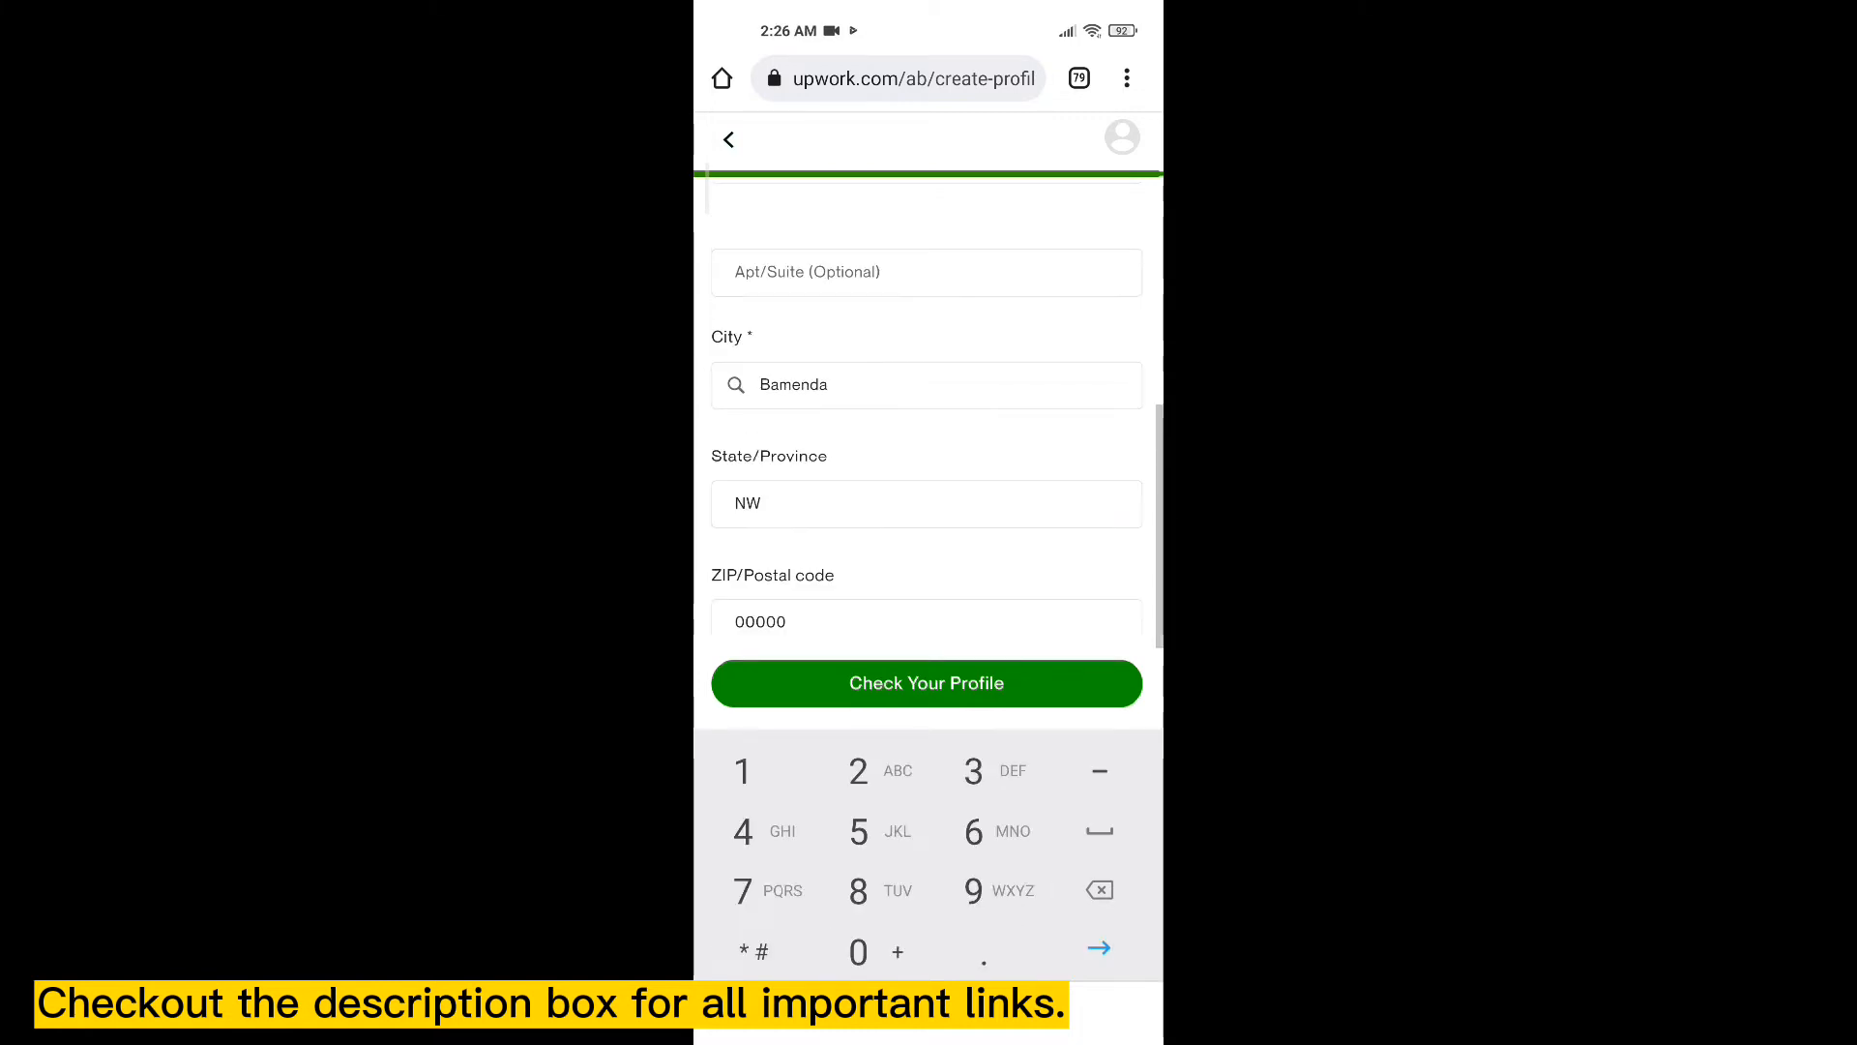
{"action": "scroll", "coordinate": [927, 406], "scroll_direction": "down", "scroll_amount": 2}
- Save the contact details and scroll through the profile preview: title, overview, rate, skills, education
{"action": "left_click", "coordinate": [926, 683]}
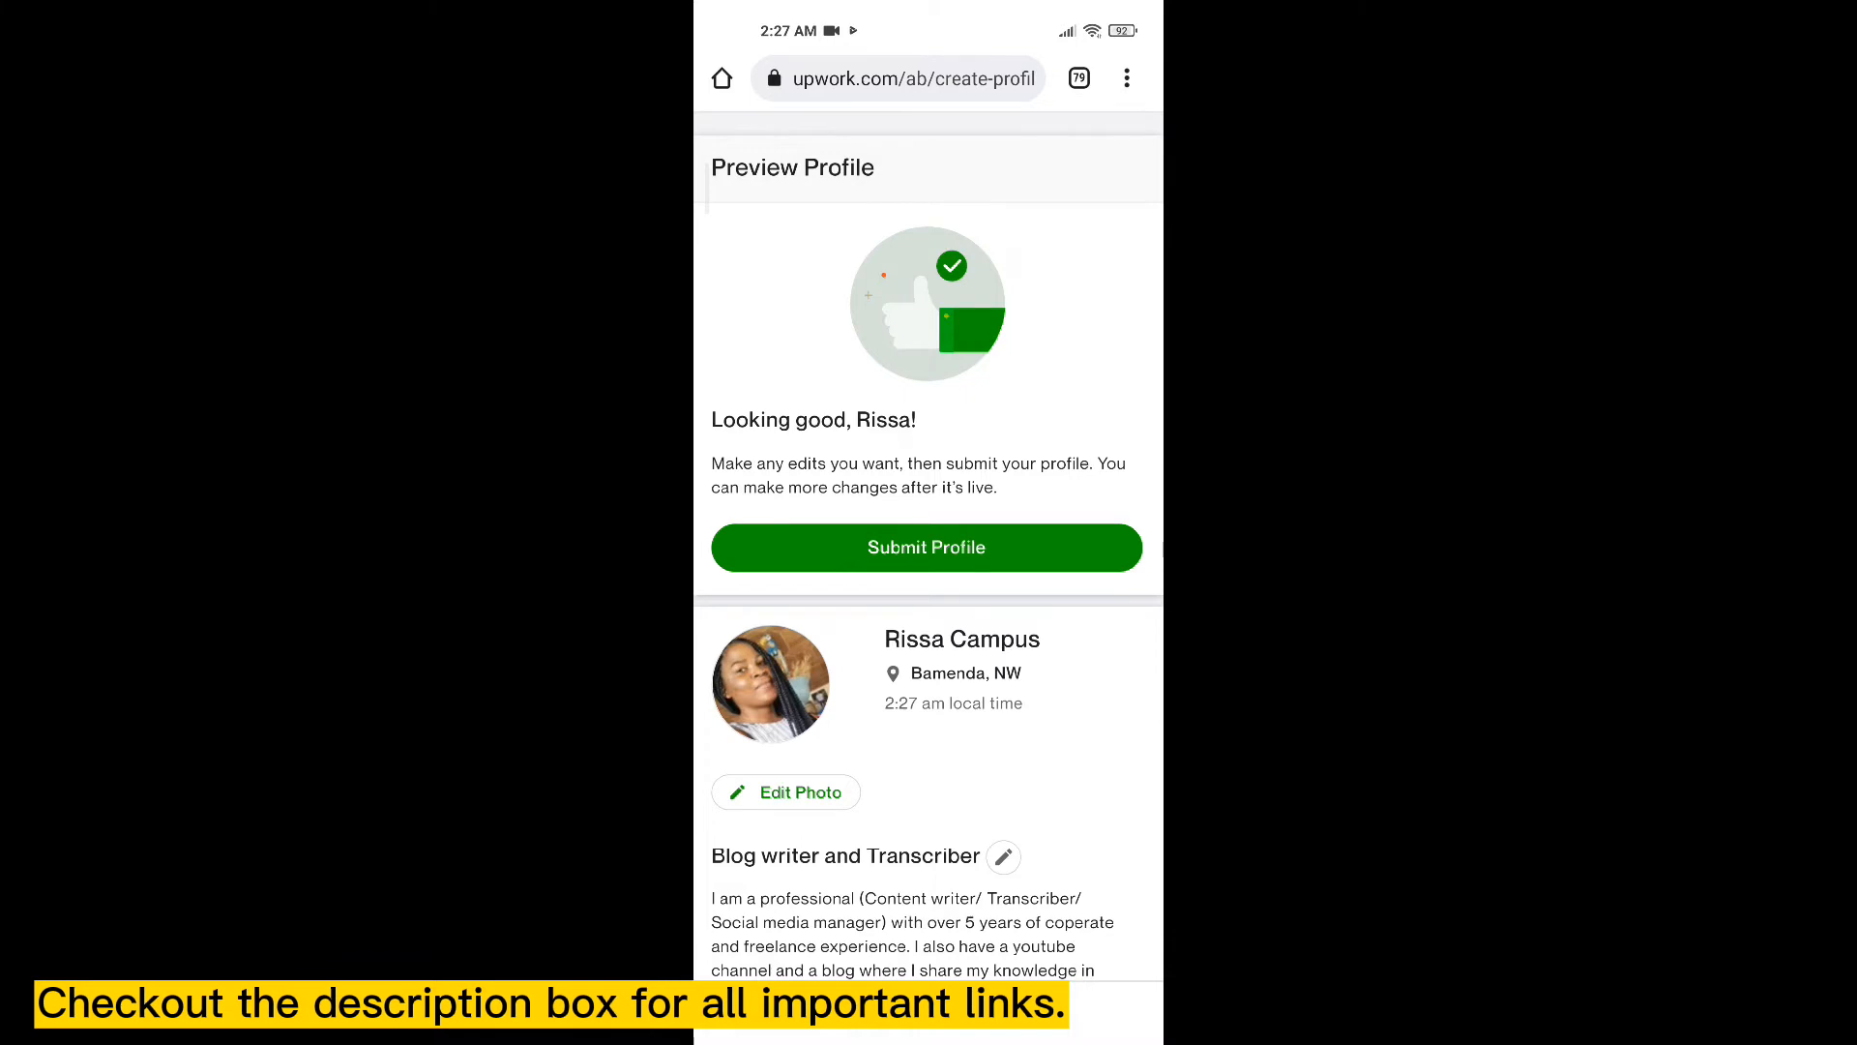
{"action": "scroll", "coordinate": [928, 522], "scroll_direction": "down", "scroll_amount": 5}
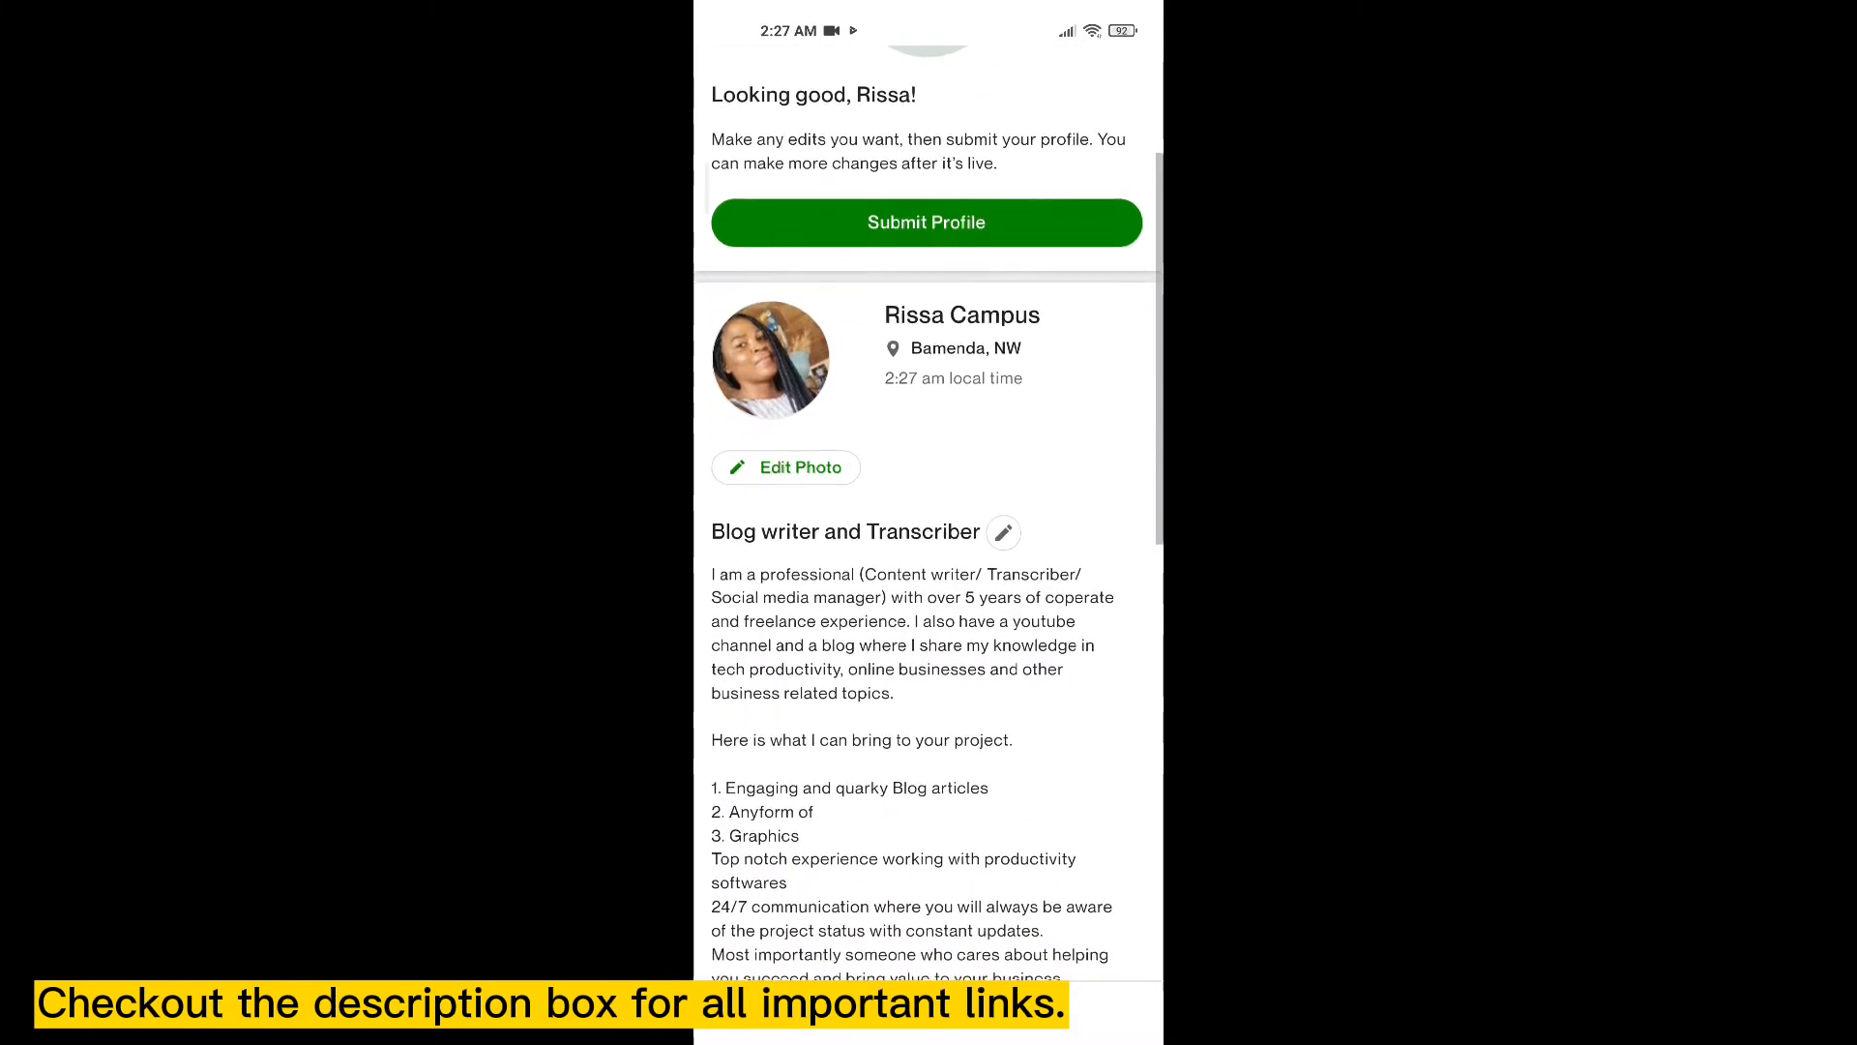
{"action": "scroll", "coordinate": [929, 522], "scroll_direction": "down", "scroll_amount": 2}
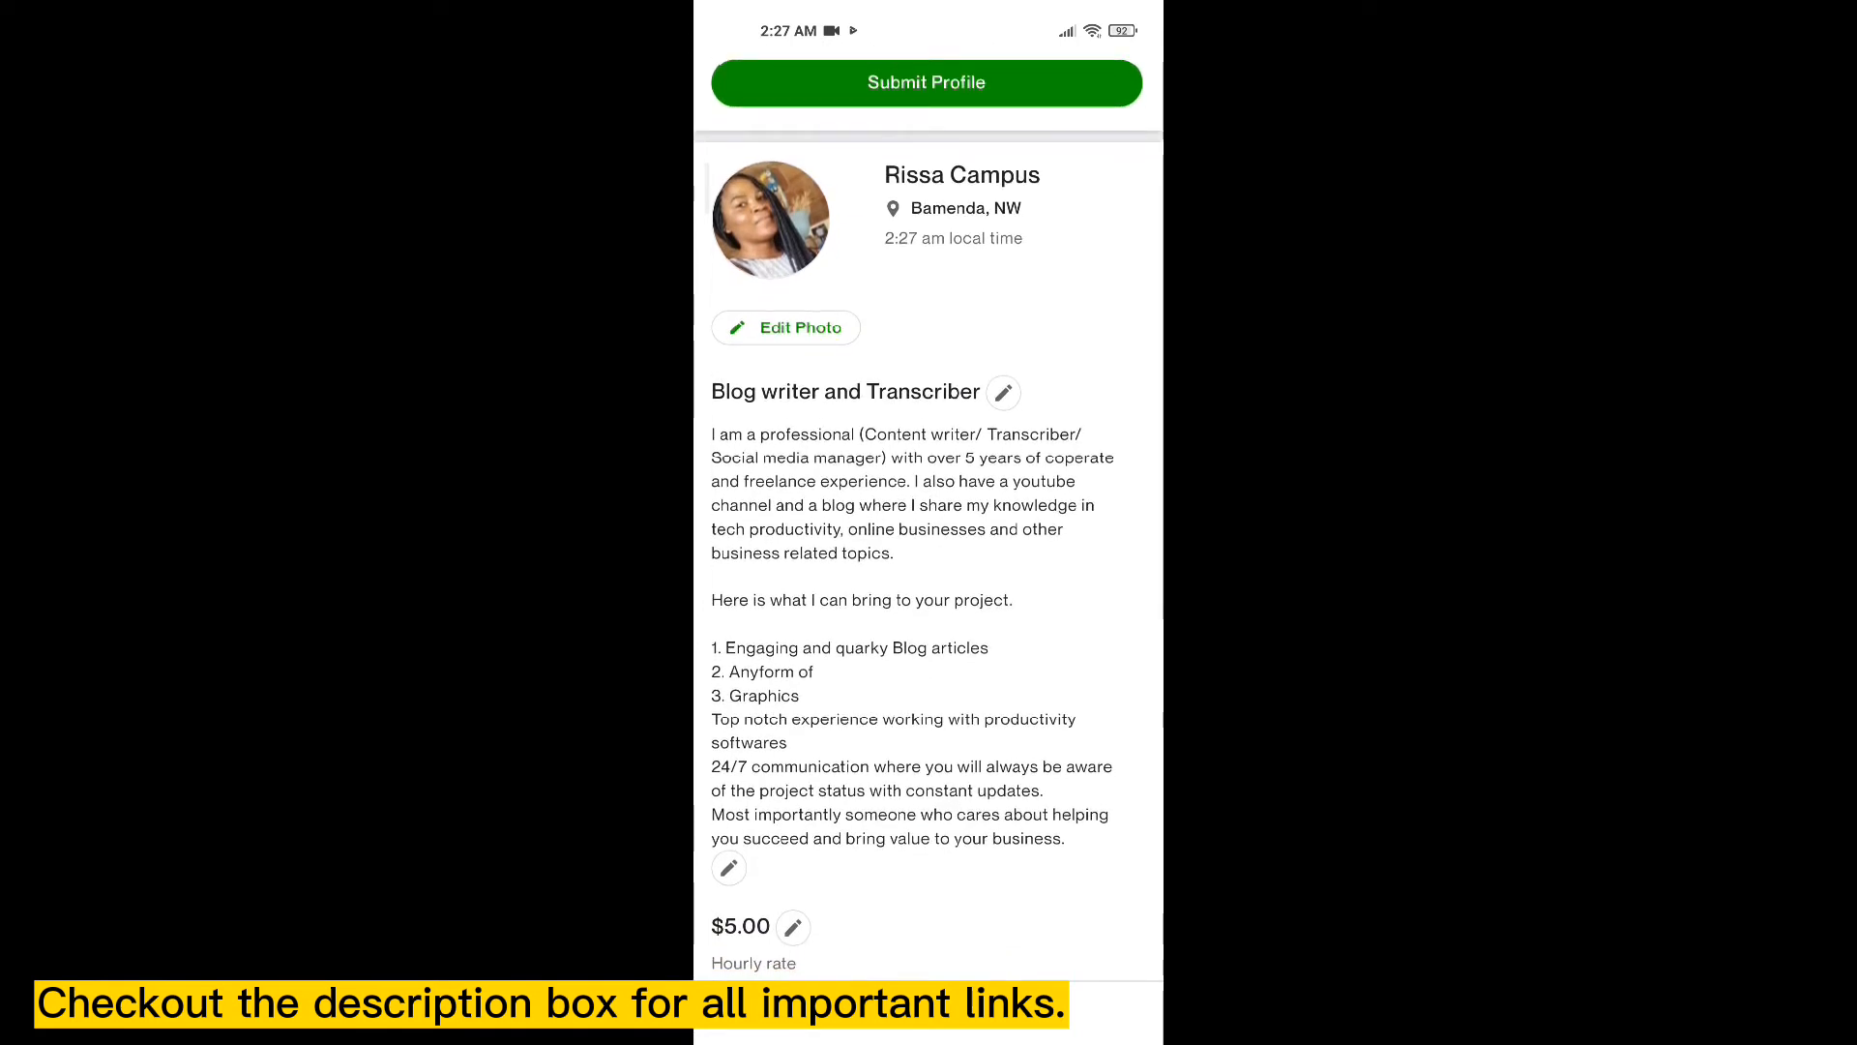
{"action": "scroll", "coordinate": [929, 522], "scroll_direction": "down", "scroll_amount": 2}
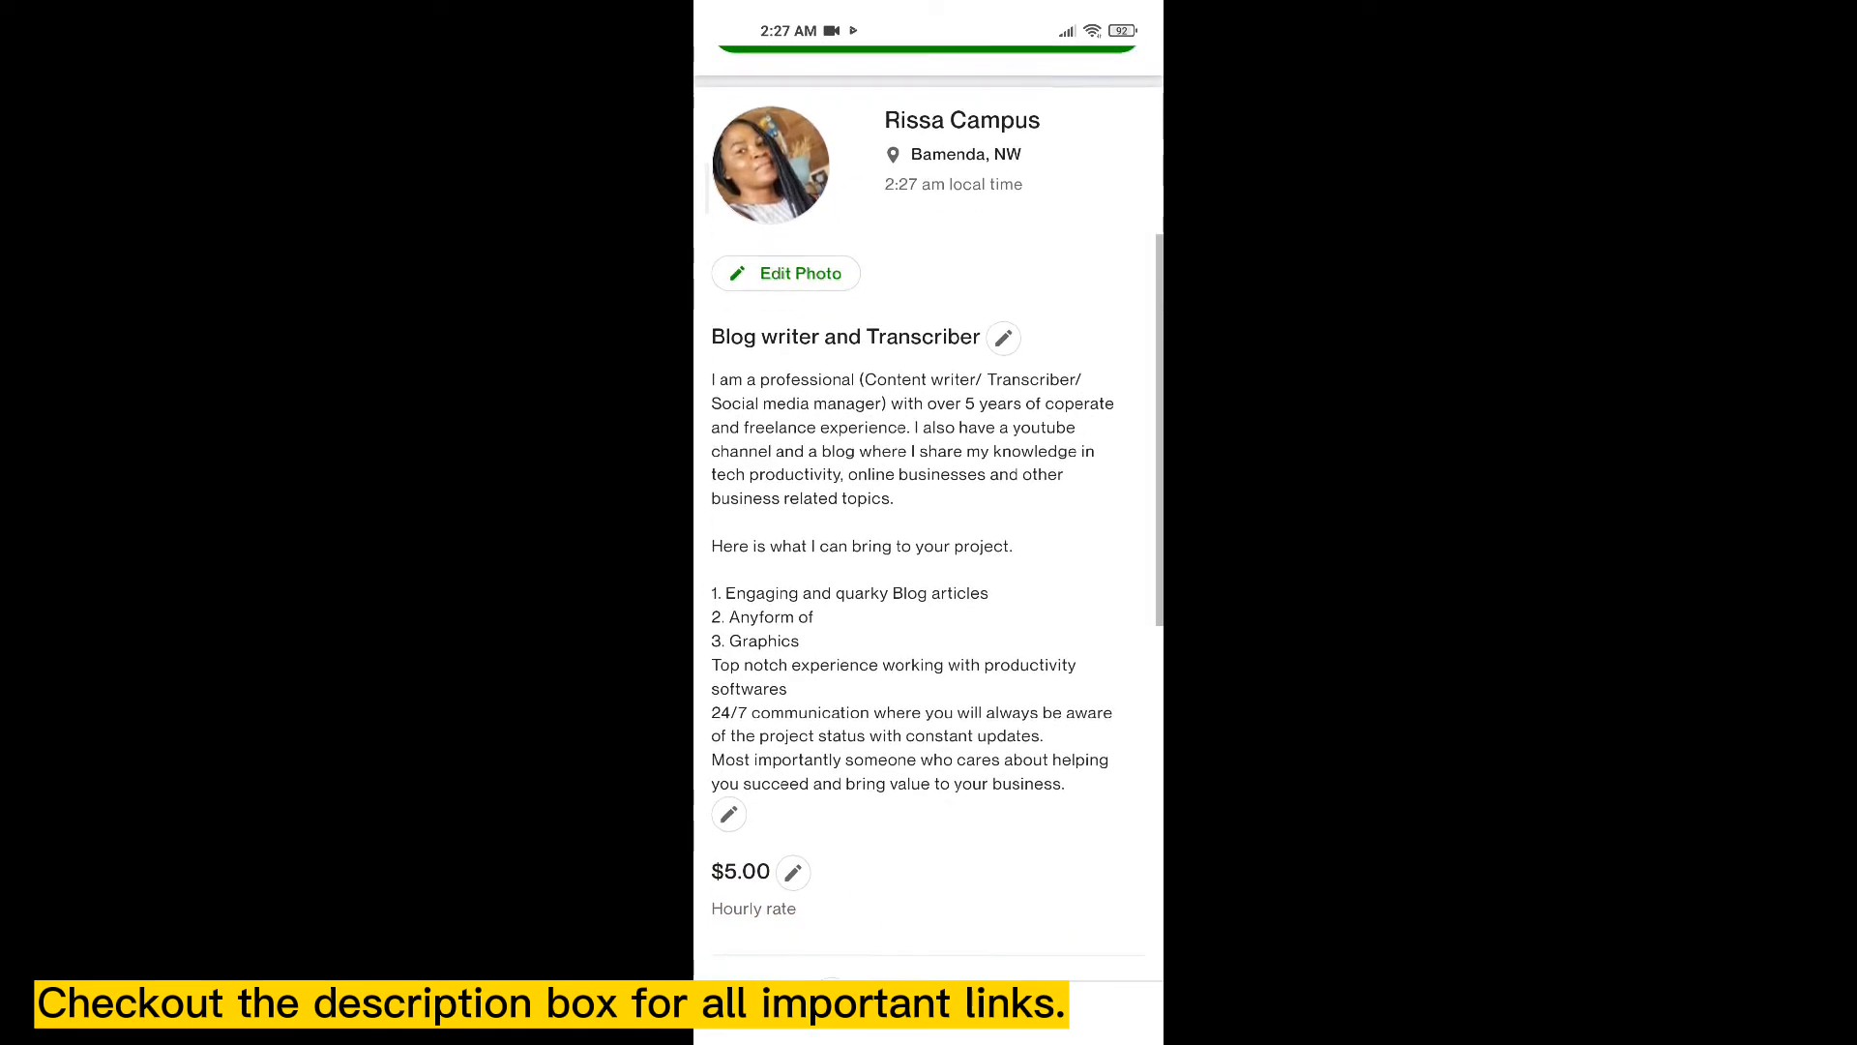
{"action": "scroll", "coordinate": [928, 522], "scroll_direction": "down", "scroll_amount": 2}
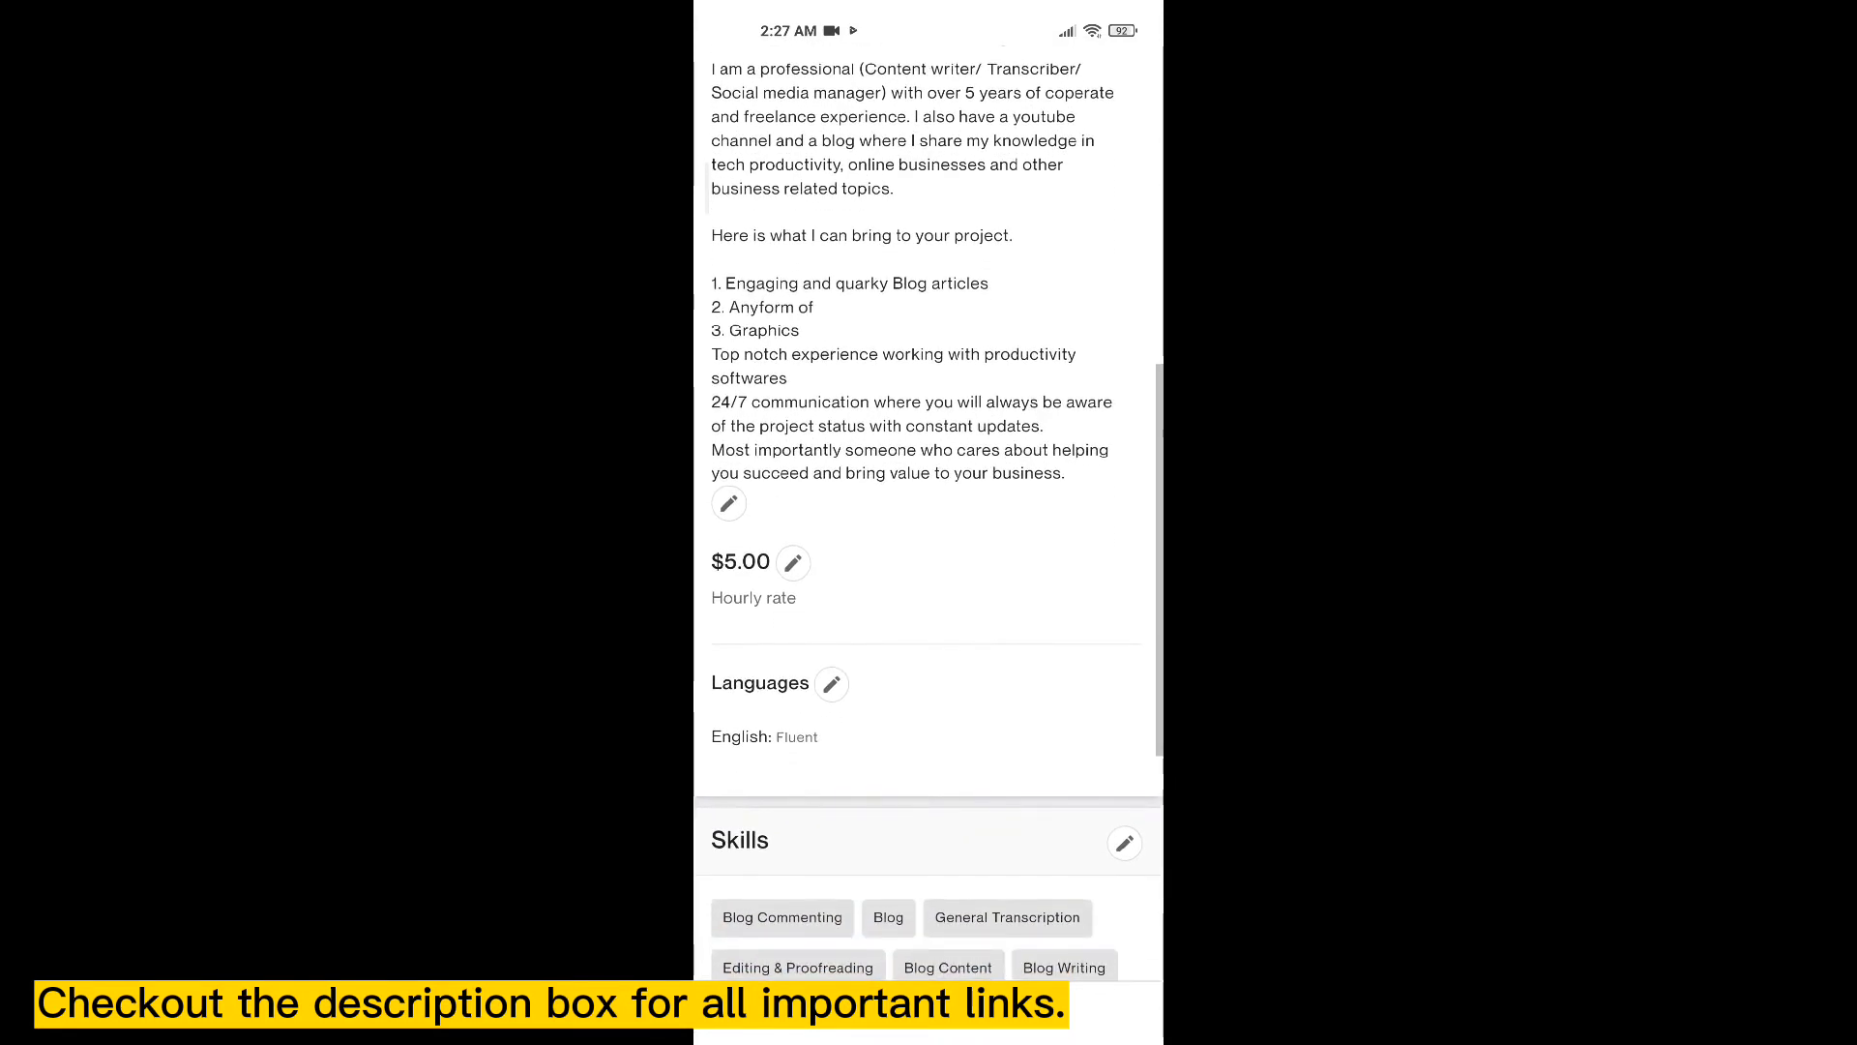
{"action": "scroll", "coordinate": [929, 523], "scroll_direction": "down", "scroll_amount": 2}
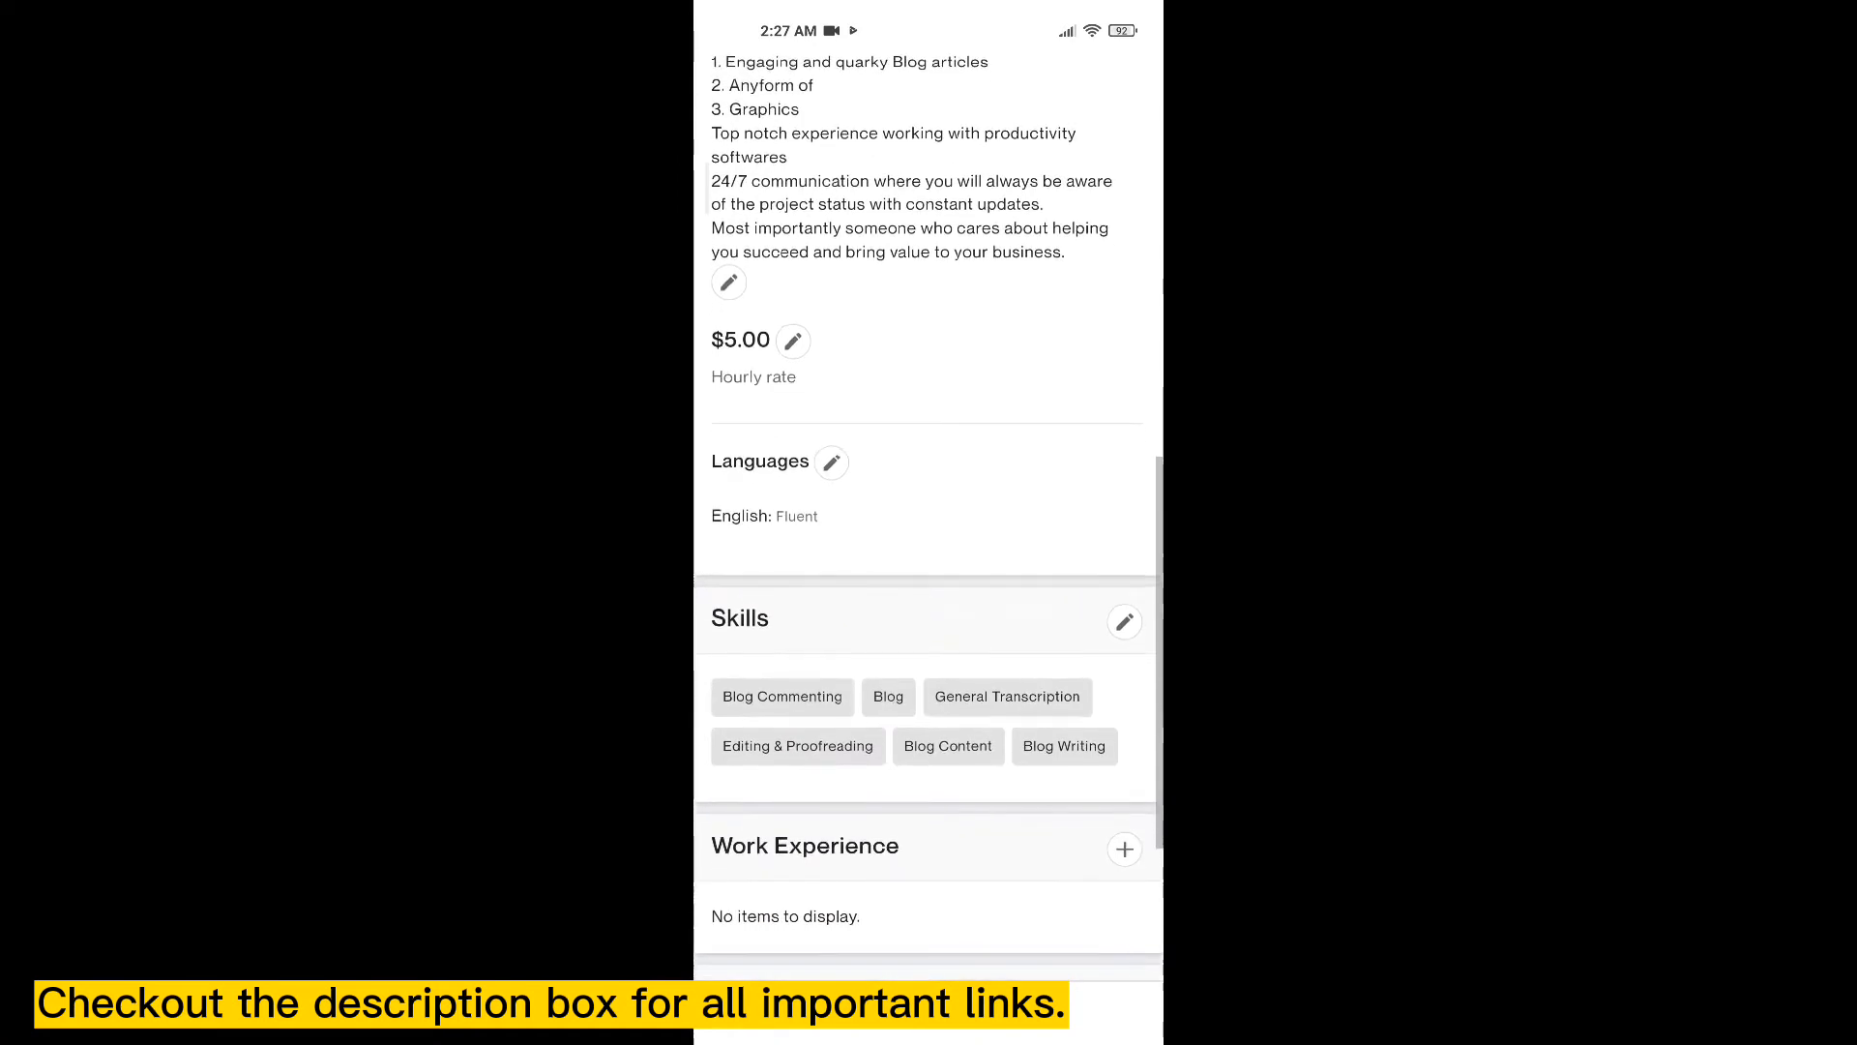
{"action": "scroll", "coordinate": [929, 522], "scroll_direction": "down", "scroll_amount": 2}
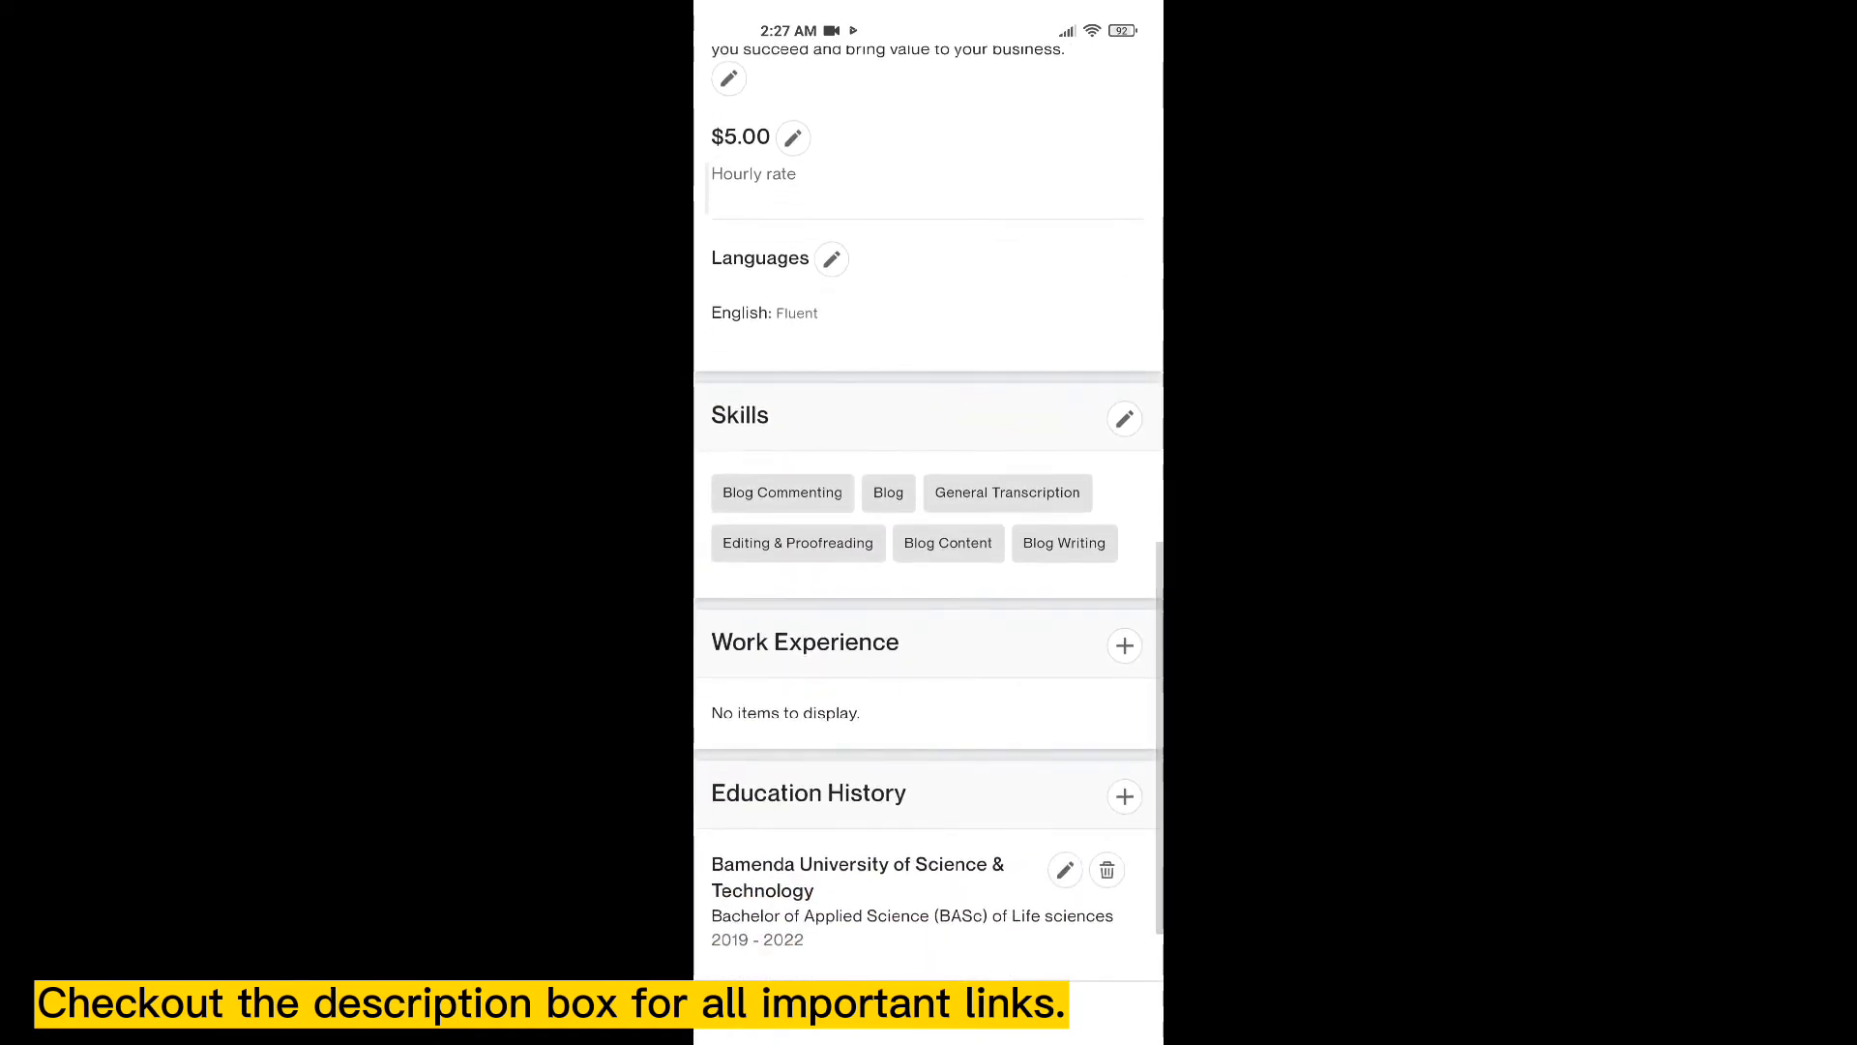
{"action": "scroll", "coordinate": [929, 522], "scroll_direction": "down", "scroll_amount": 1}
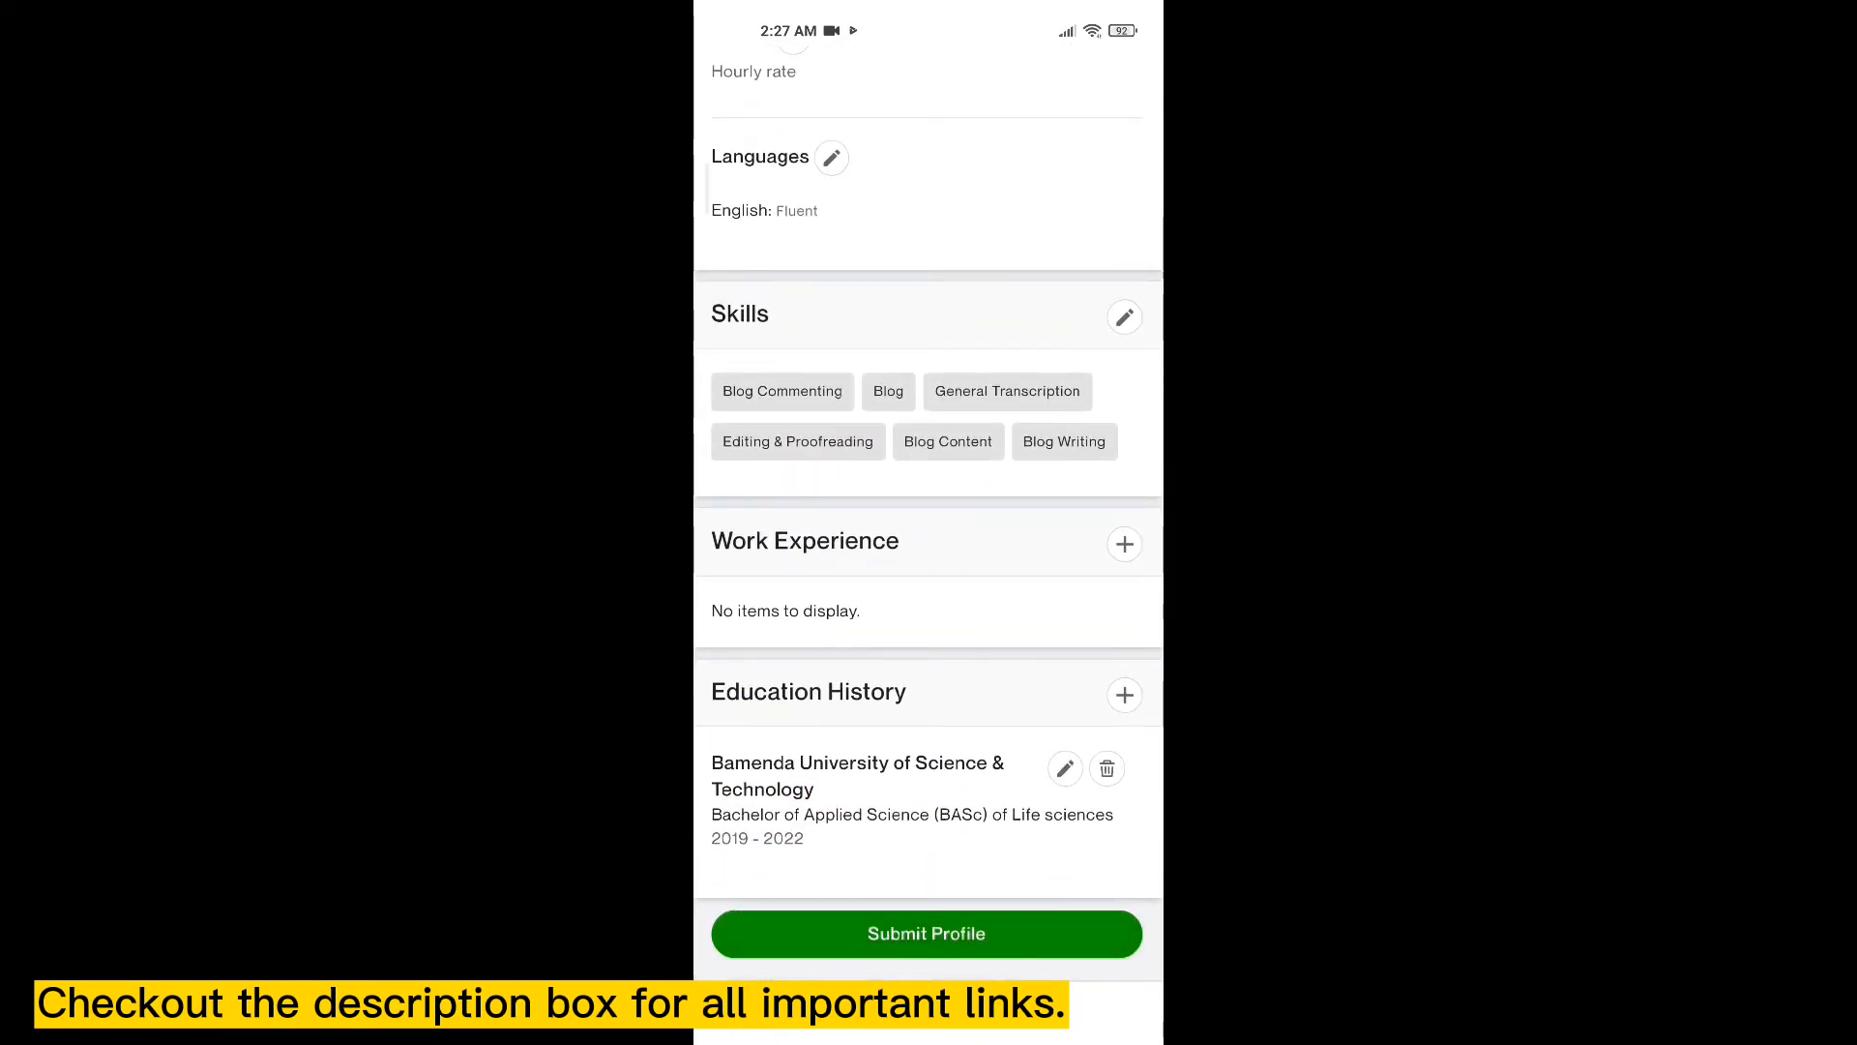
{"action": "scroll", "coordinate": [929, 522], "scroll_direction": "up", "scroll_amount": 5}
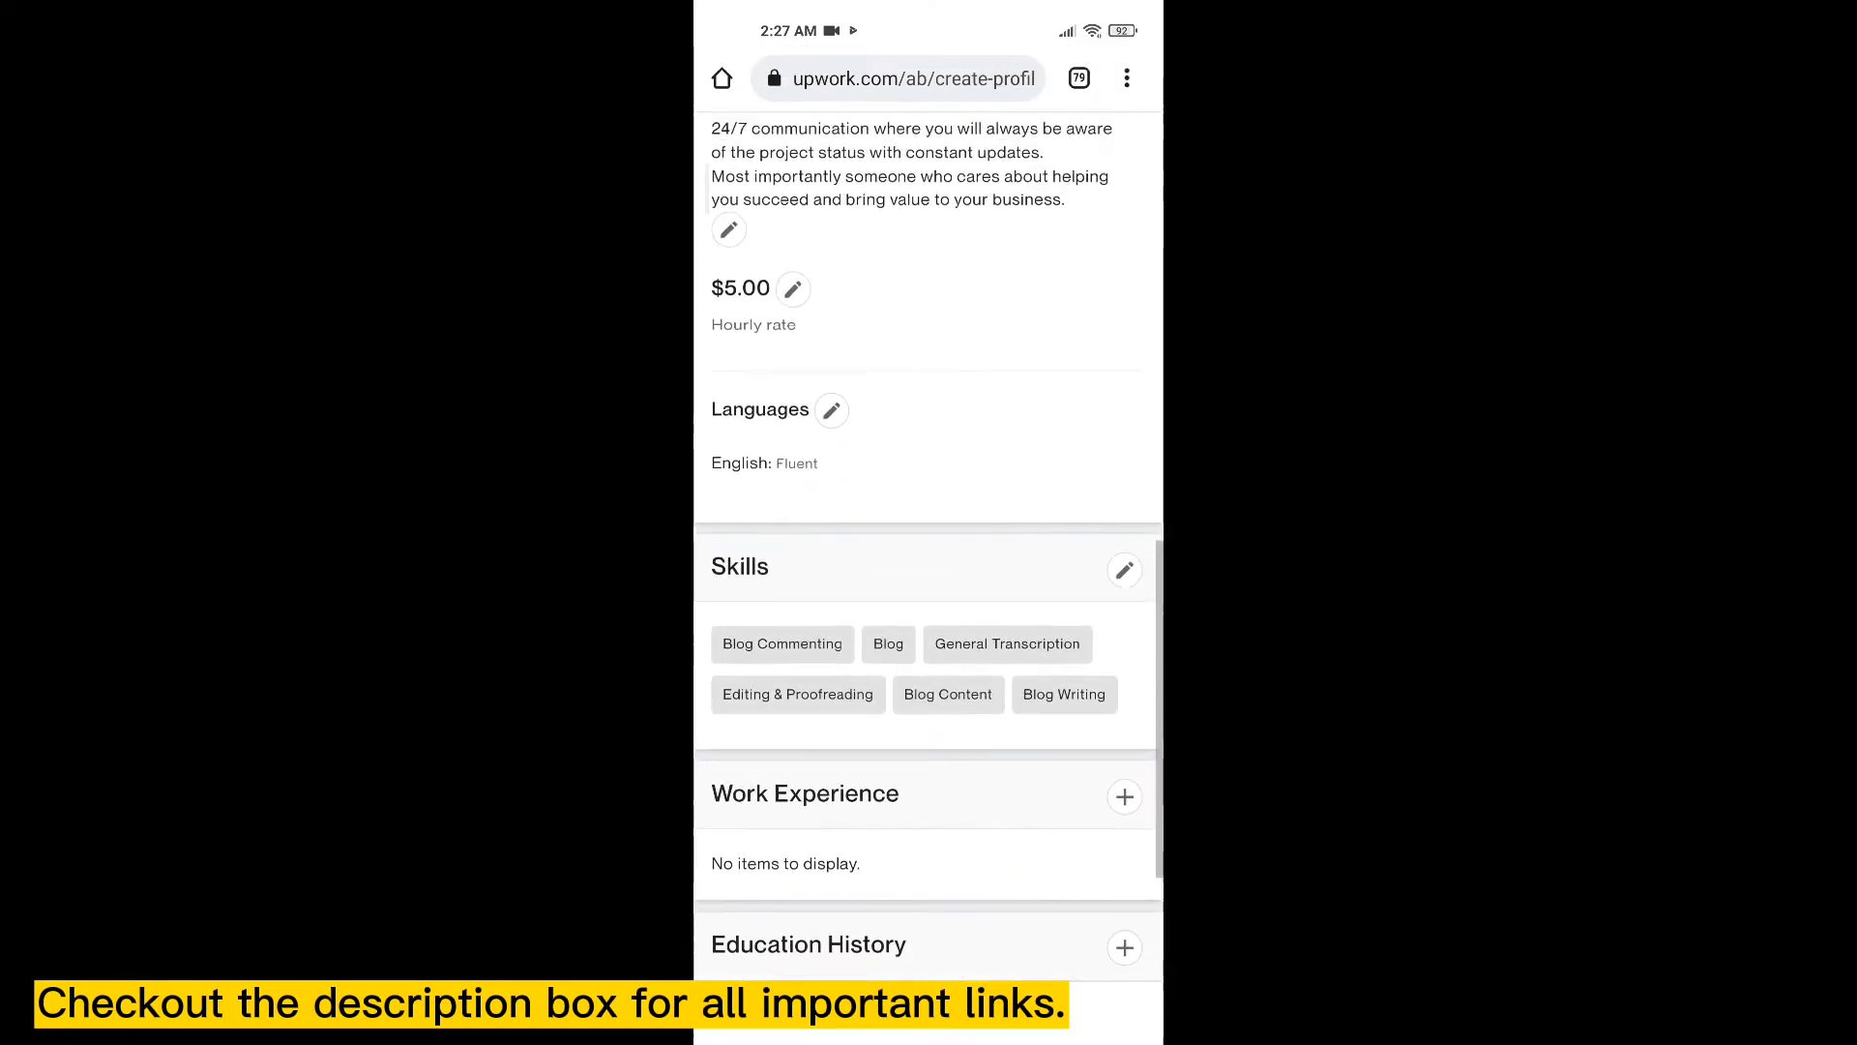
{"action": "scroll", "coordinate": [928, 541], "scroll_direction": "up", "scroll_amount": 10}
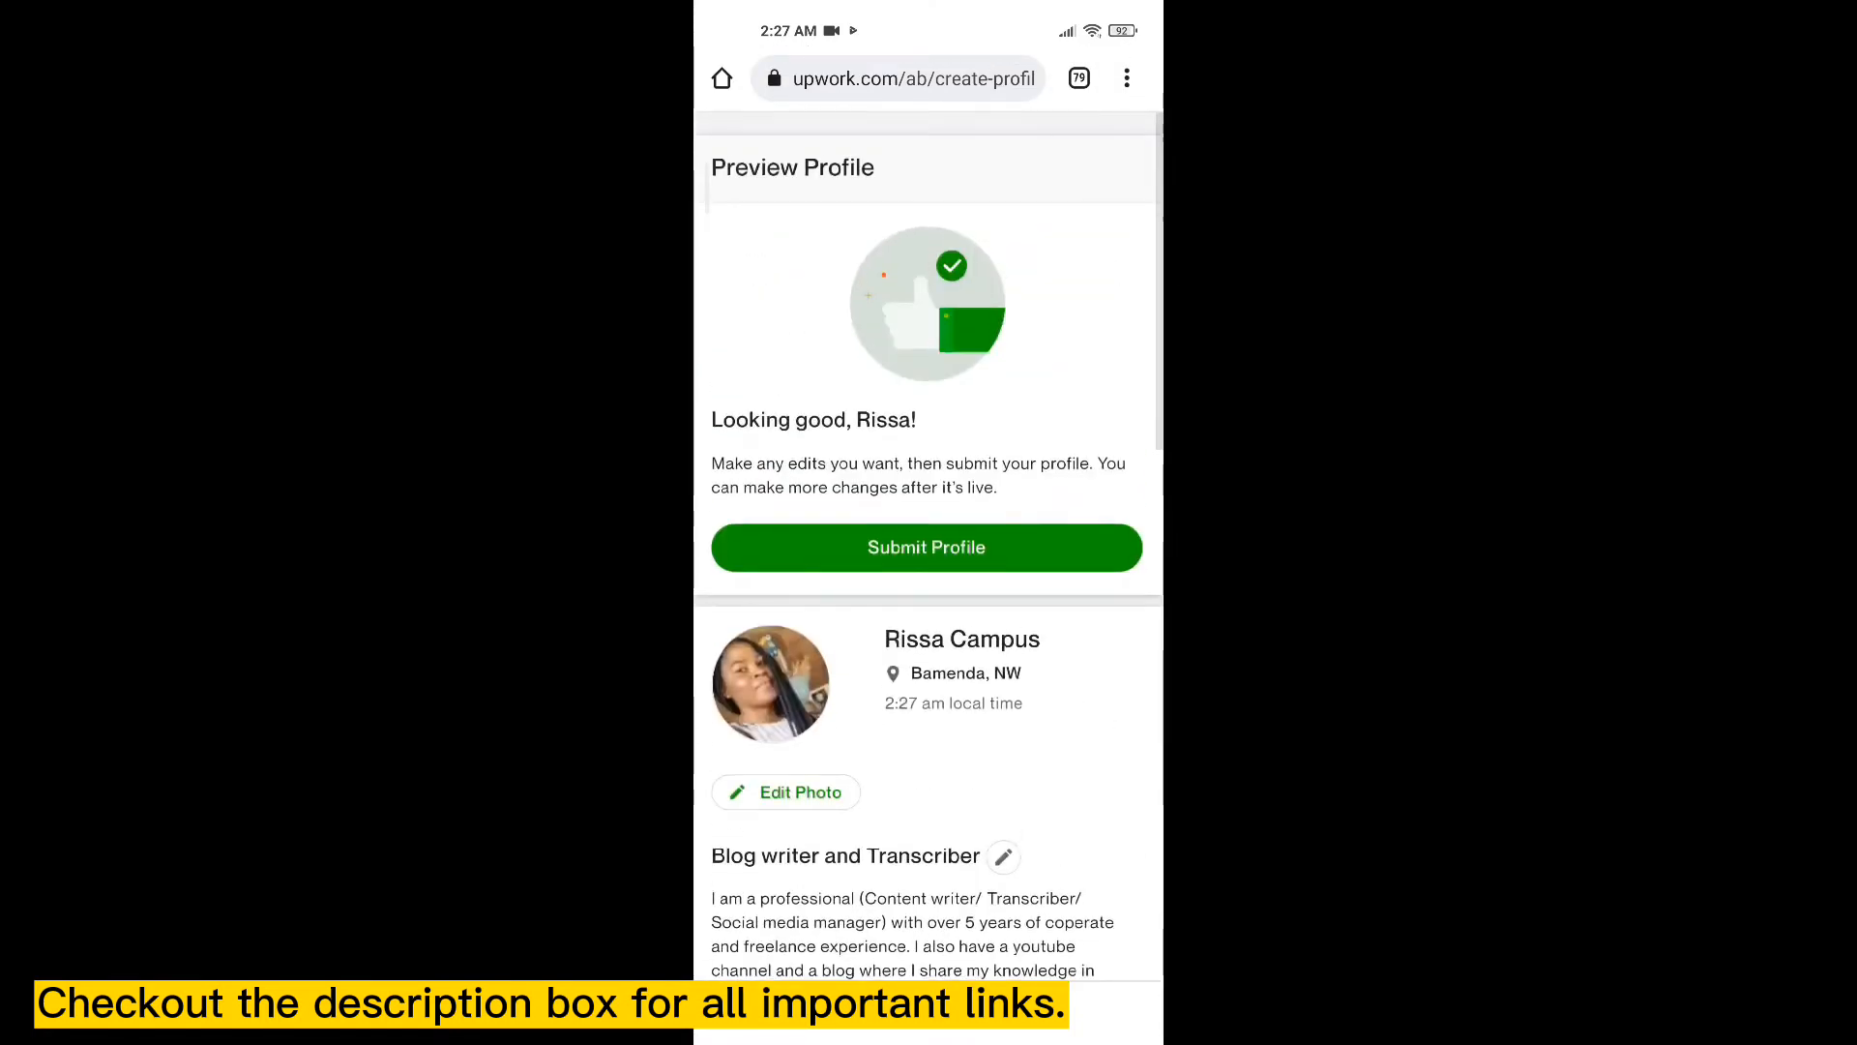
{"action": "scroll", "coordinate": [928, 541], "scroll_direction": "down", "scroll_amount": 4}
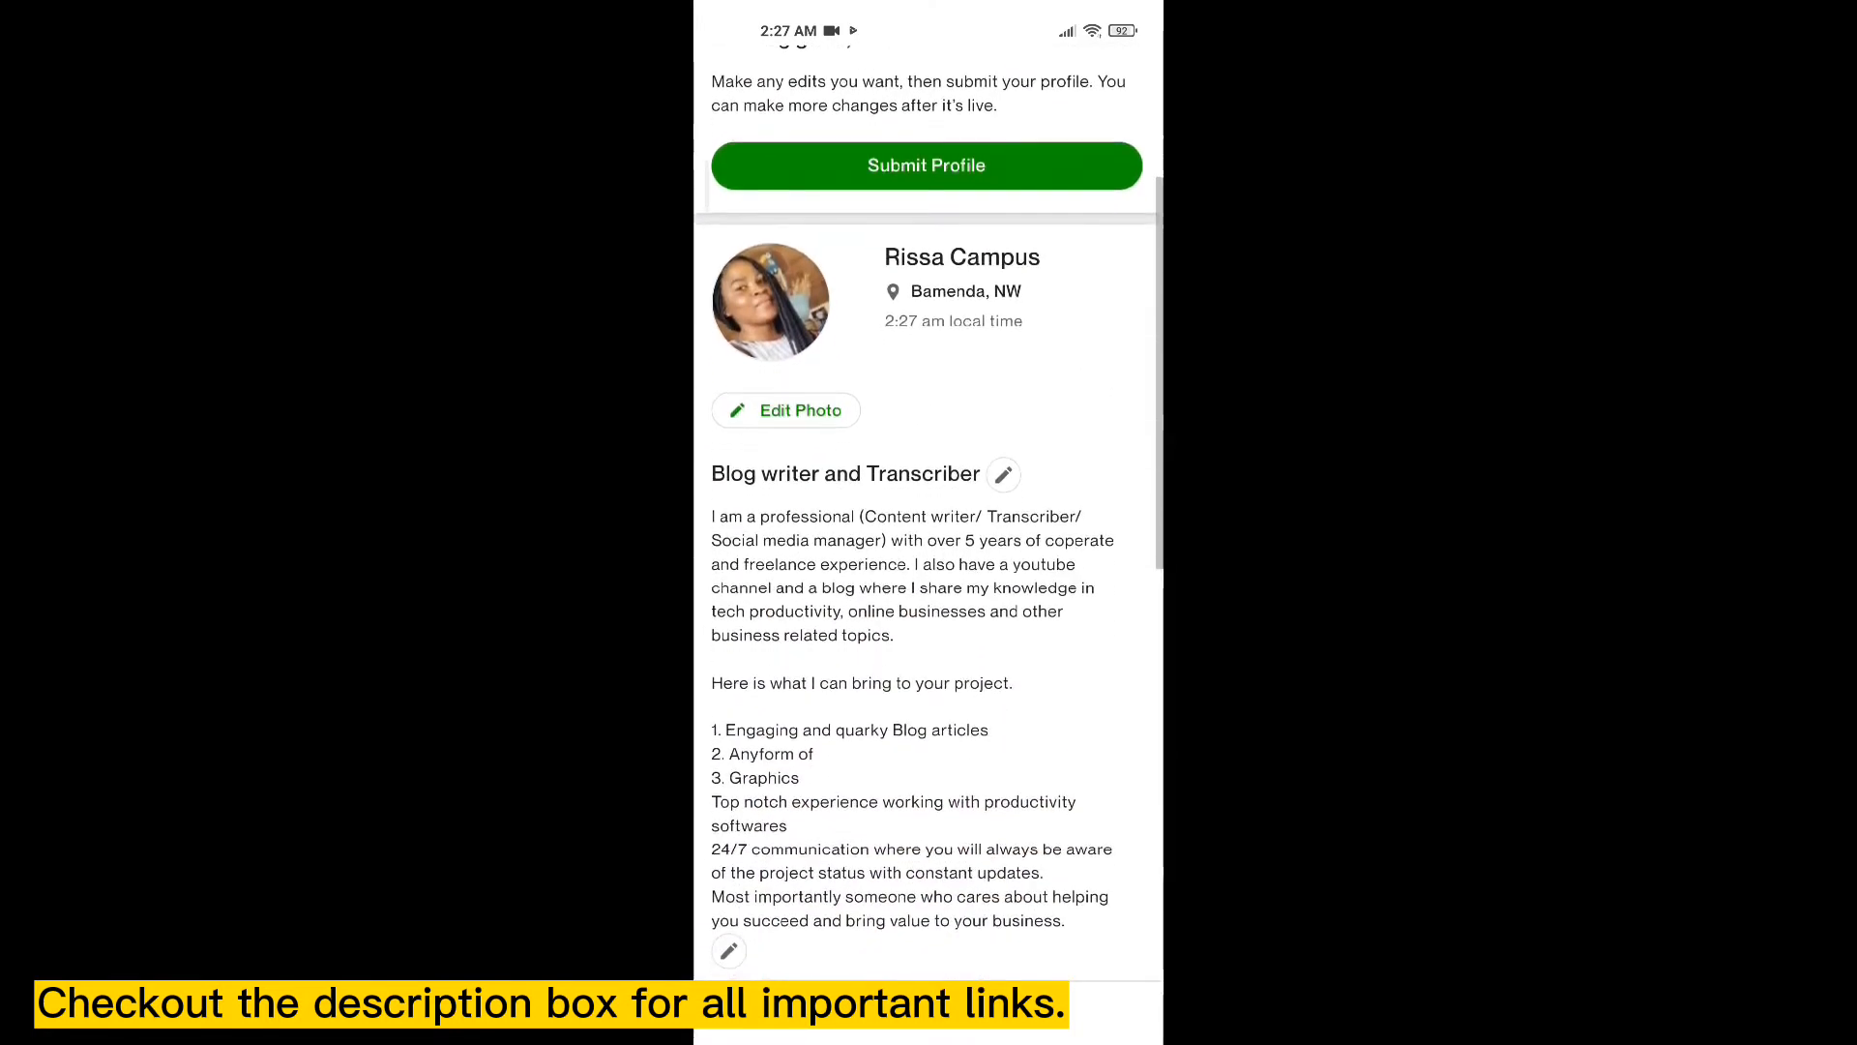
{"action": "scroll", "coordinate": [928, 542], "scroll_direction": "up", "scroll_amount": 2}
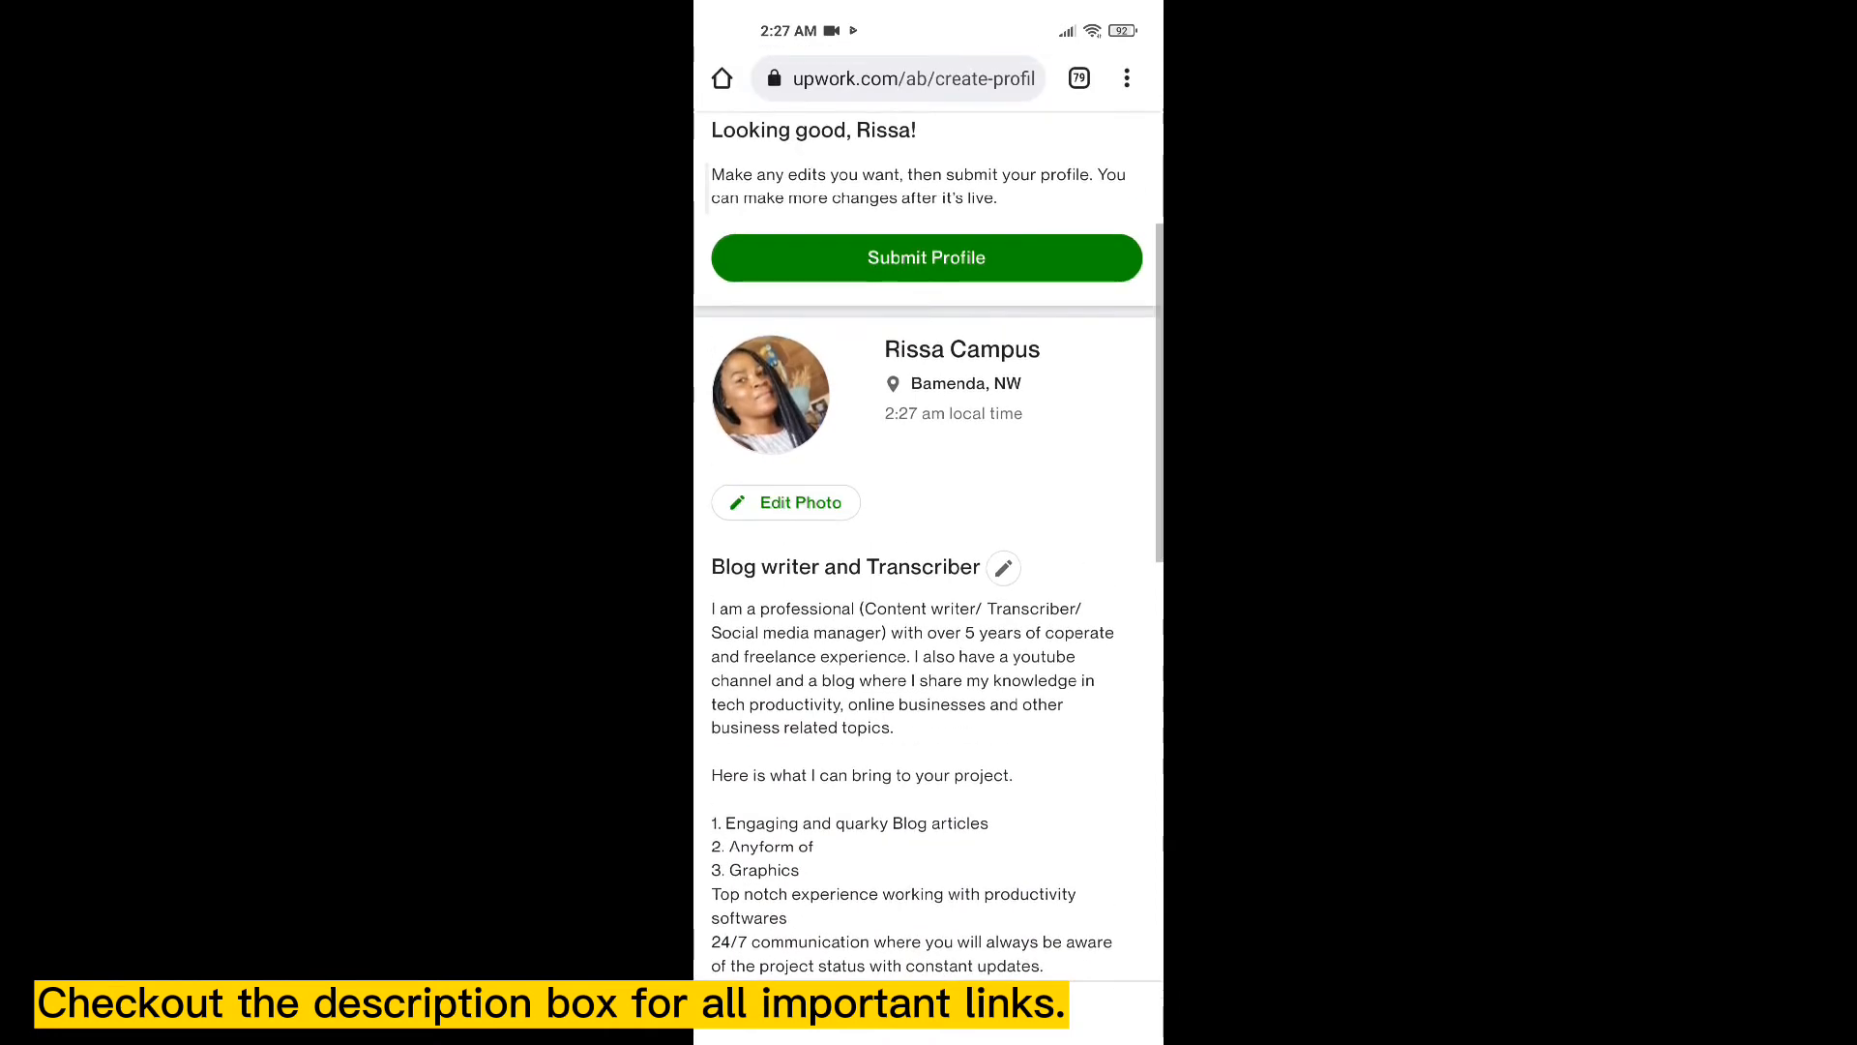
{"action": "scroll", "coordinate": [929, 542], "scroll_direction": "down", "scroll_amount": 1}
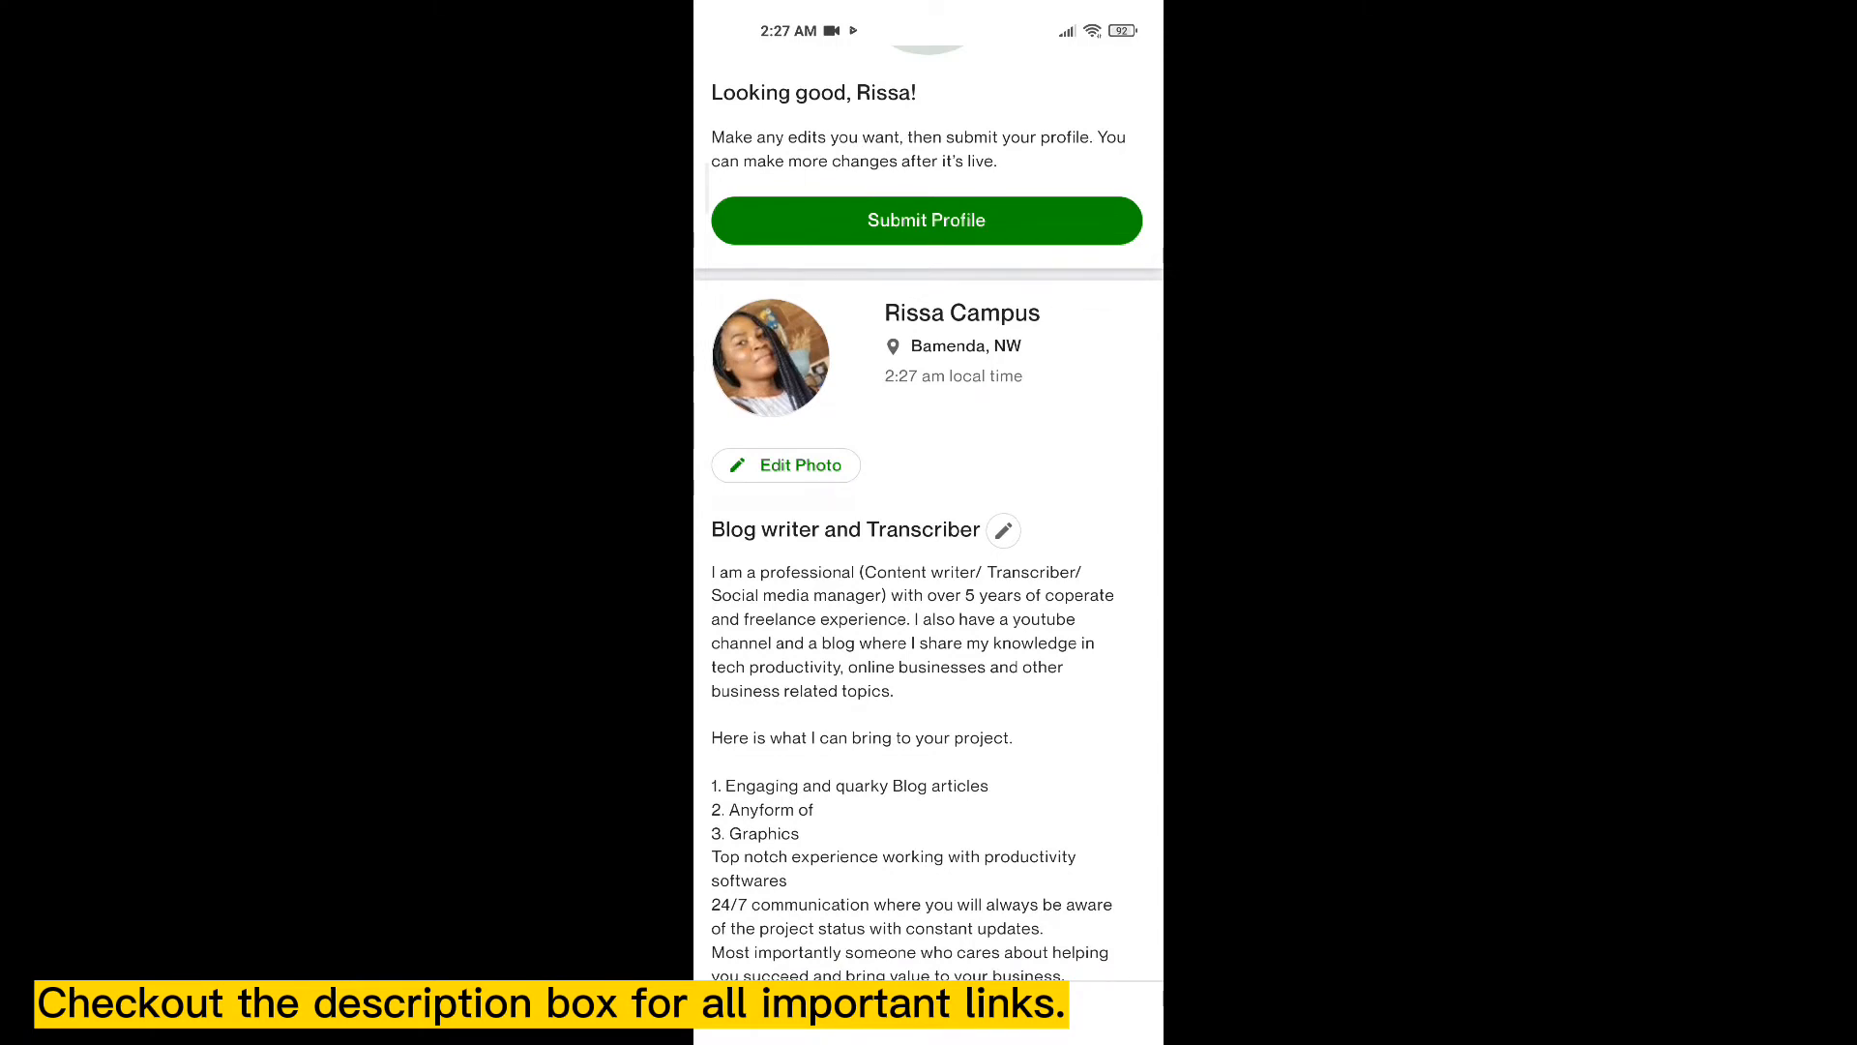
{"action": "scroll", "coordinate": [928, 513], "scroll_direction": "up", "scroll_amount": 1}
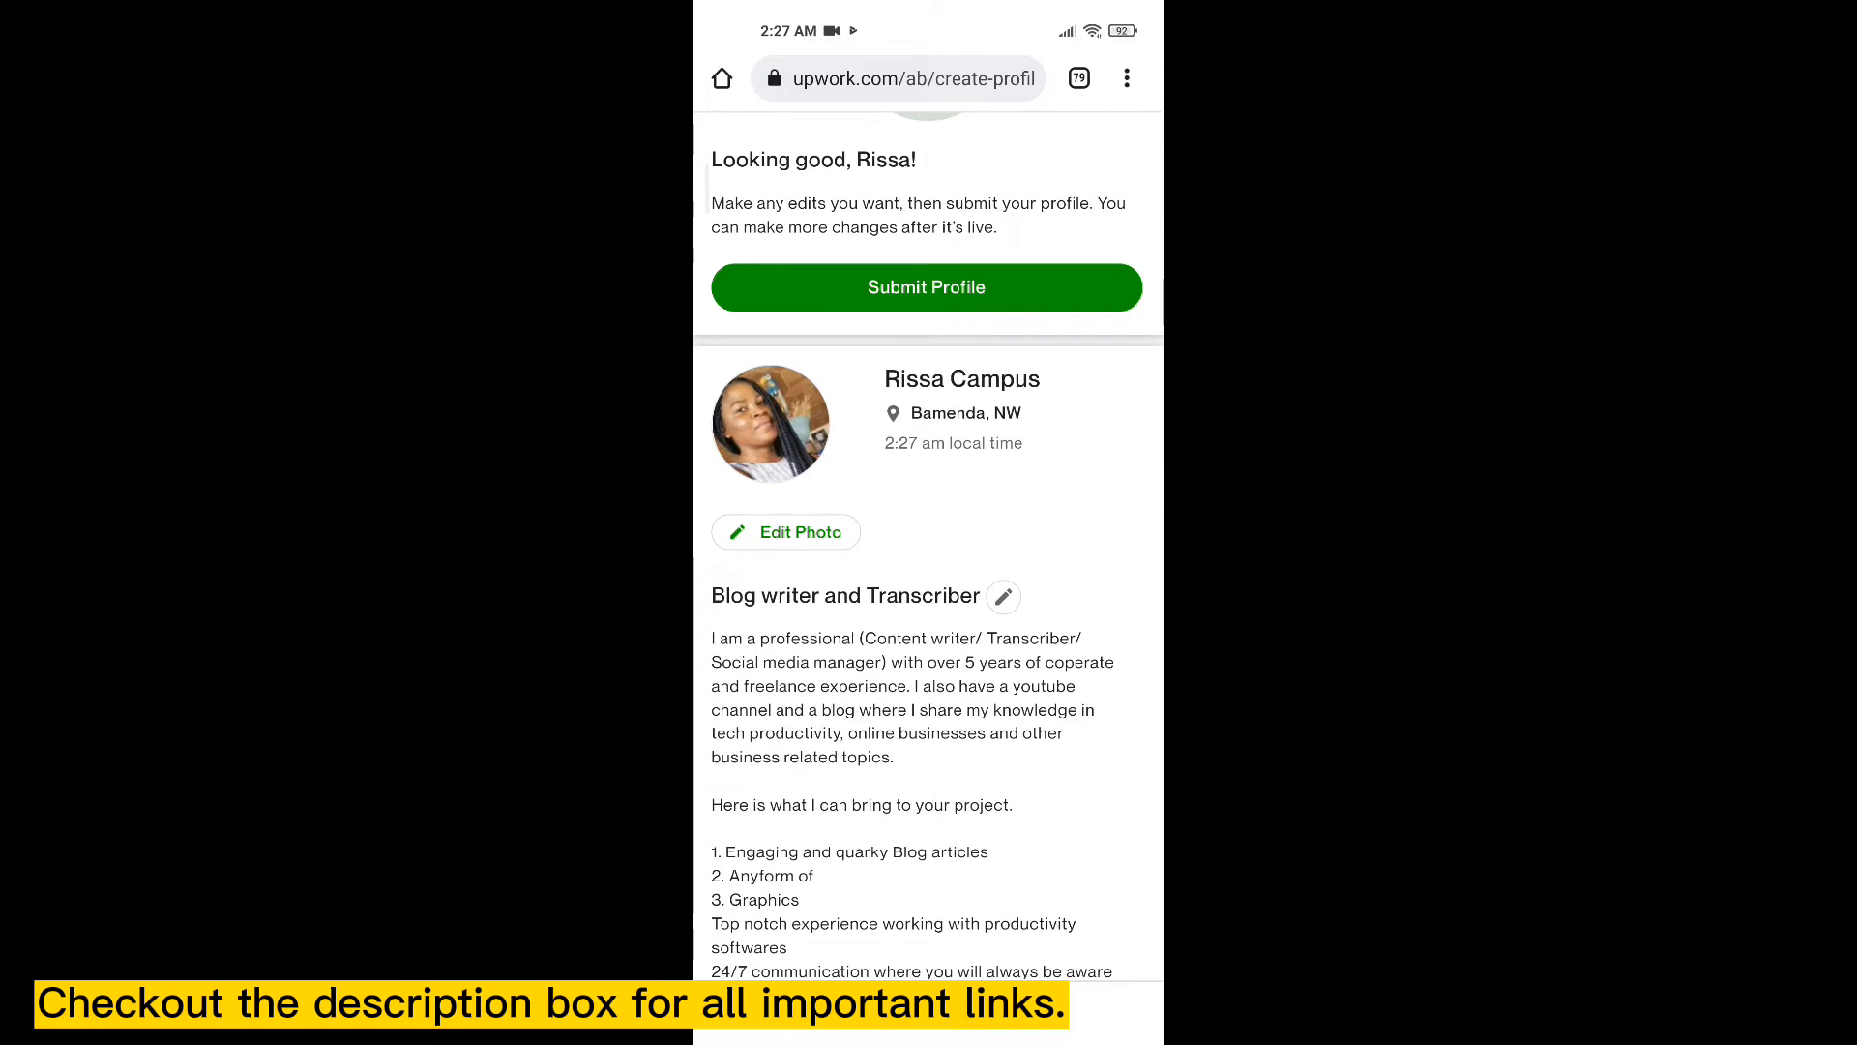
{"action": "scroll", "coordinate": [928, 522], "scroll_direction": "down", "scroll_amount": 5}
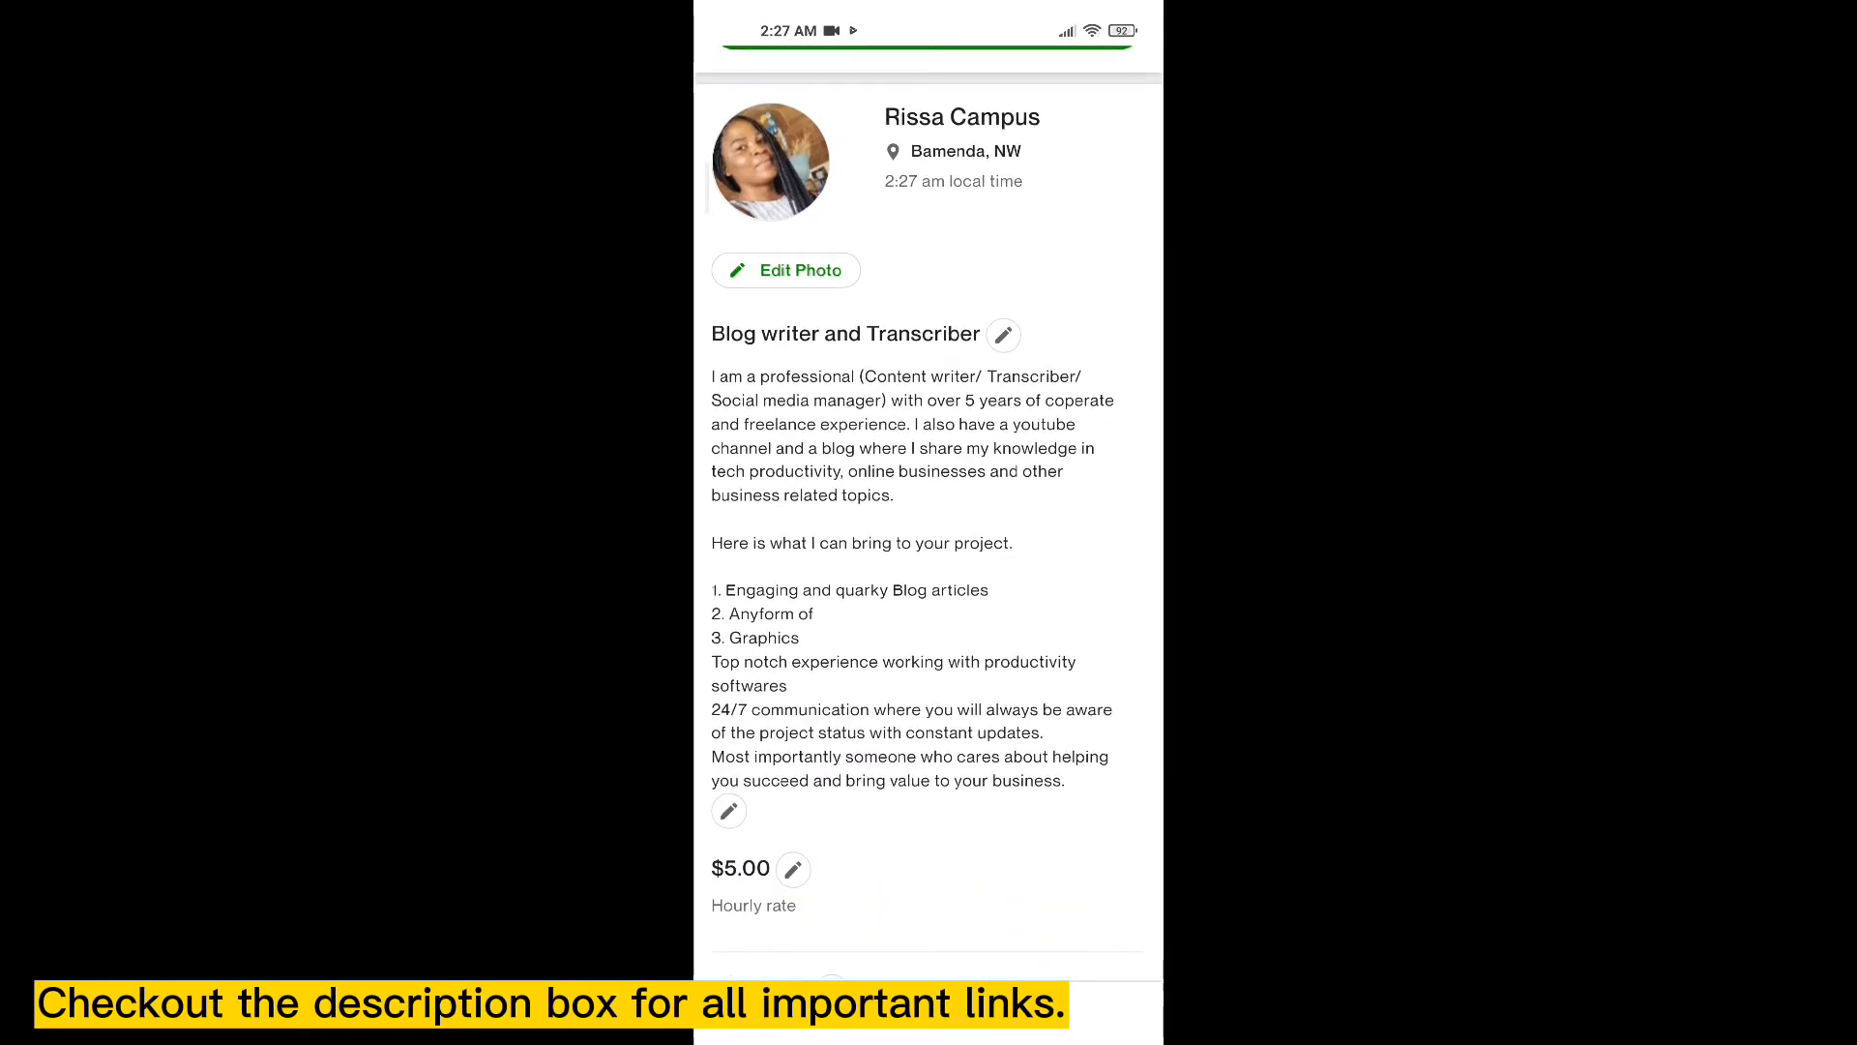
{"action": "scroll", "coordinate": [929, 522], "scroll_direction": "down", "scroll_amount": 1}
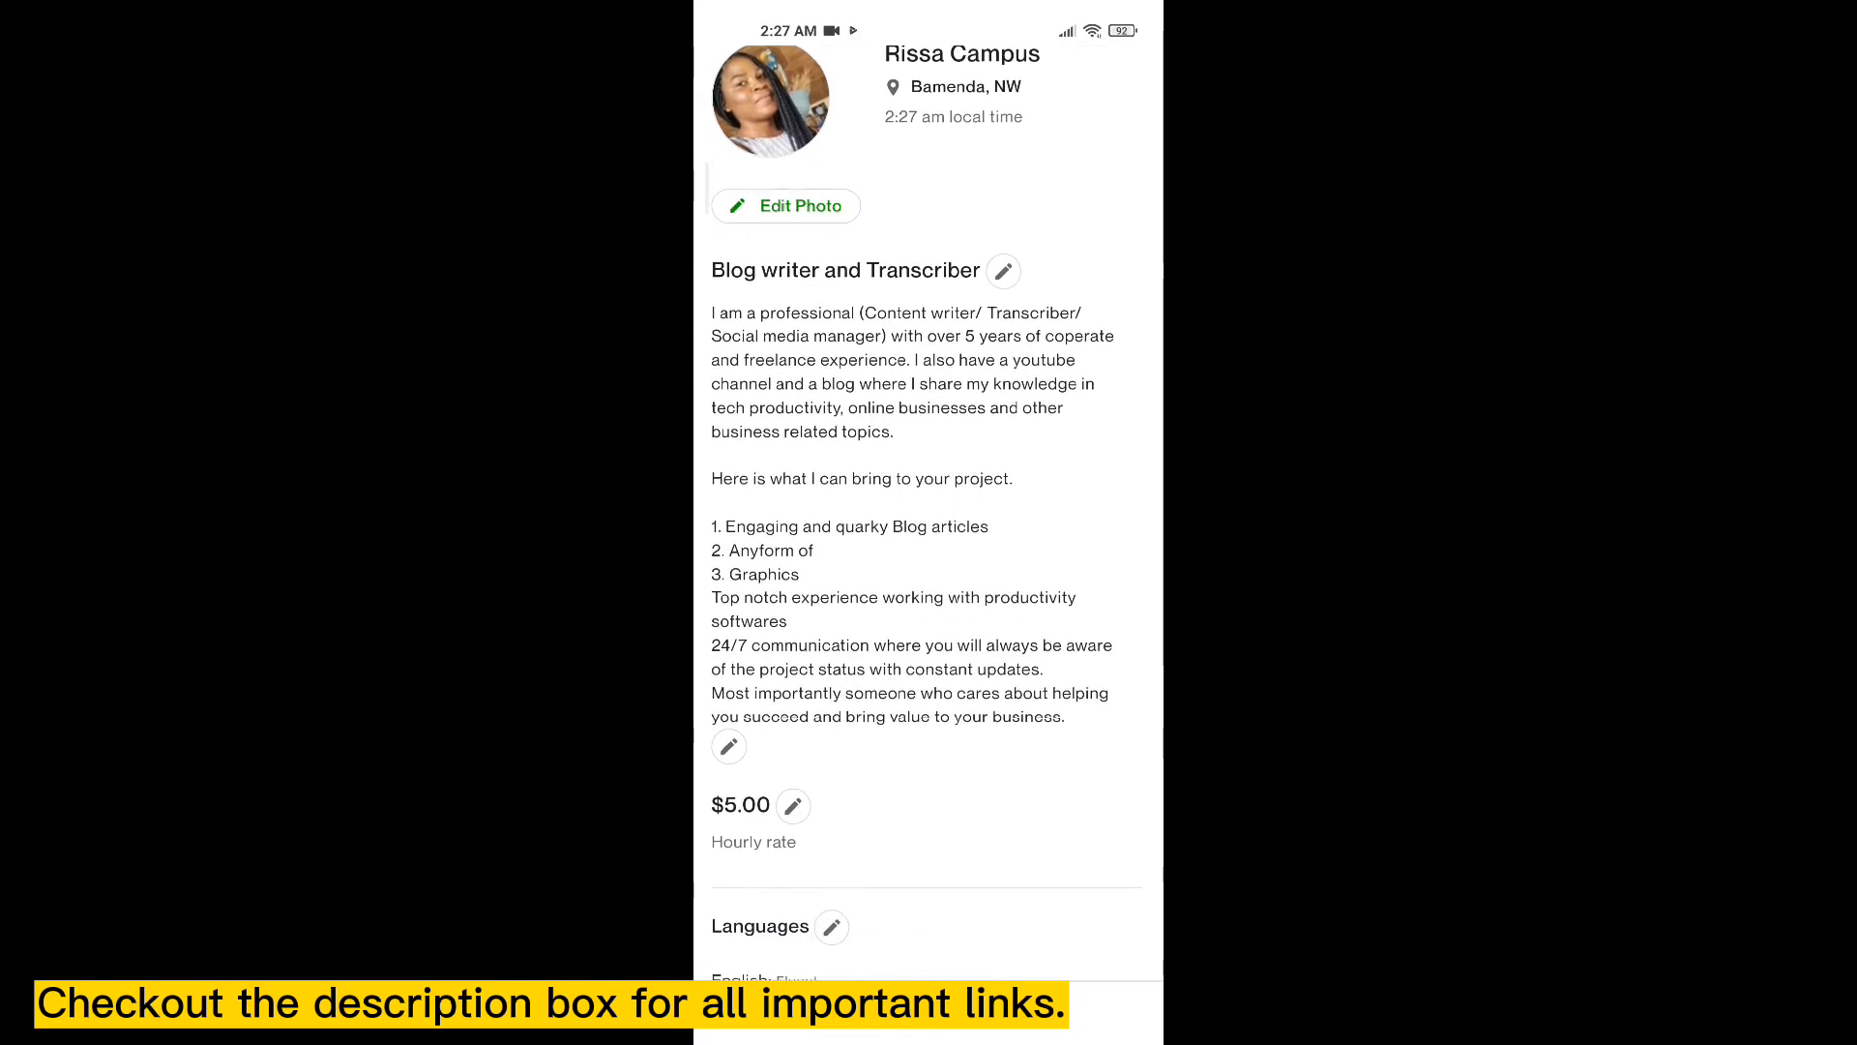
{"action": "left_click", "coordinate": [728, 747]}
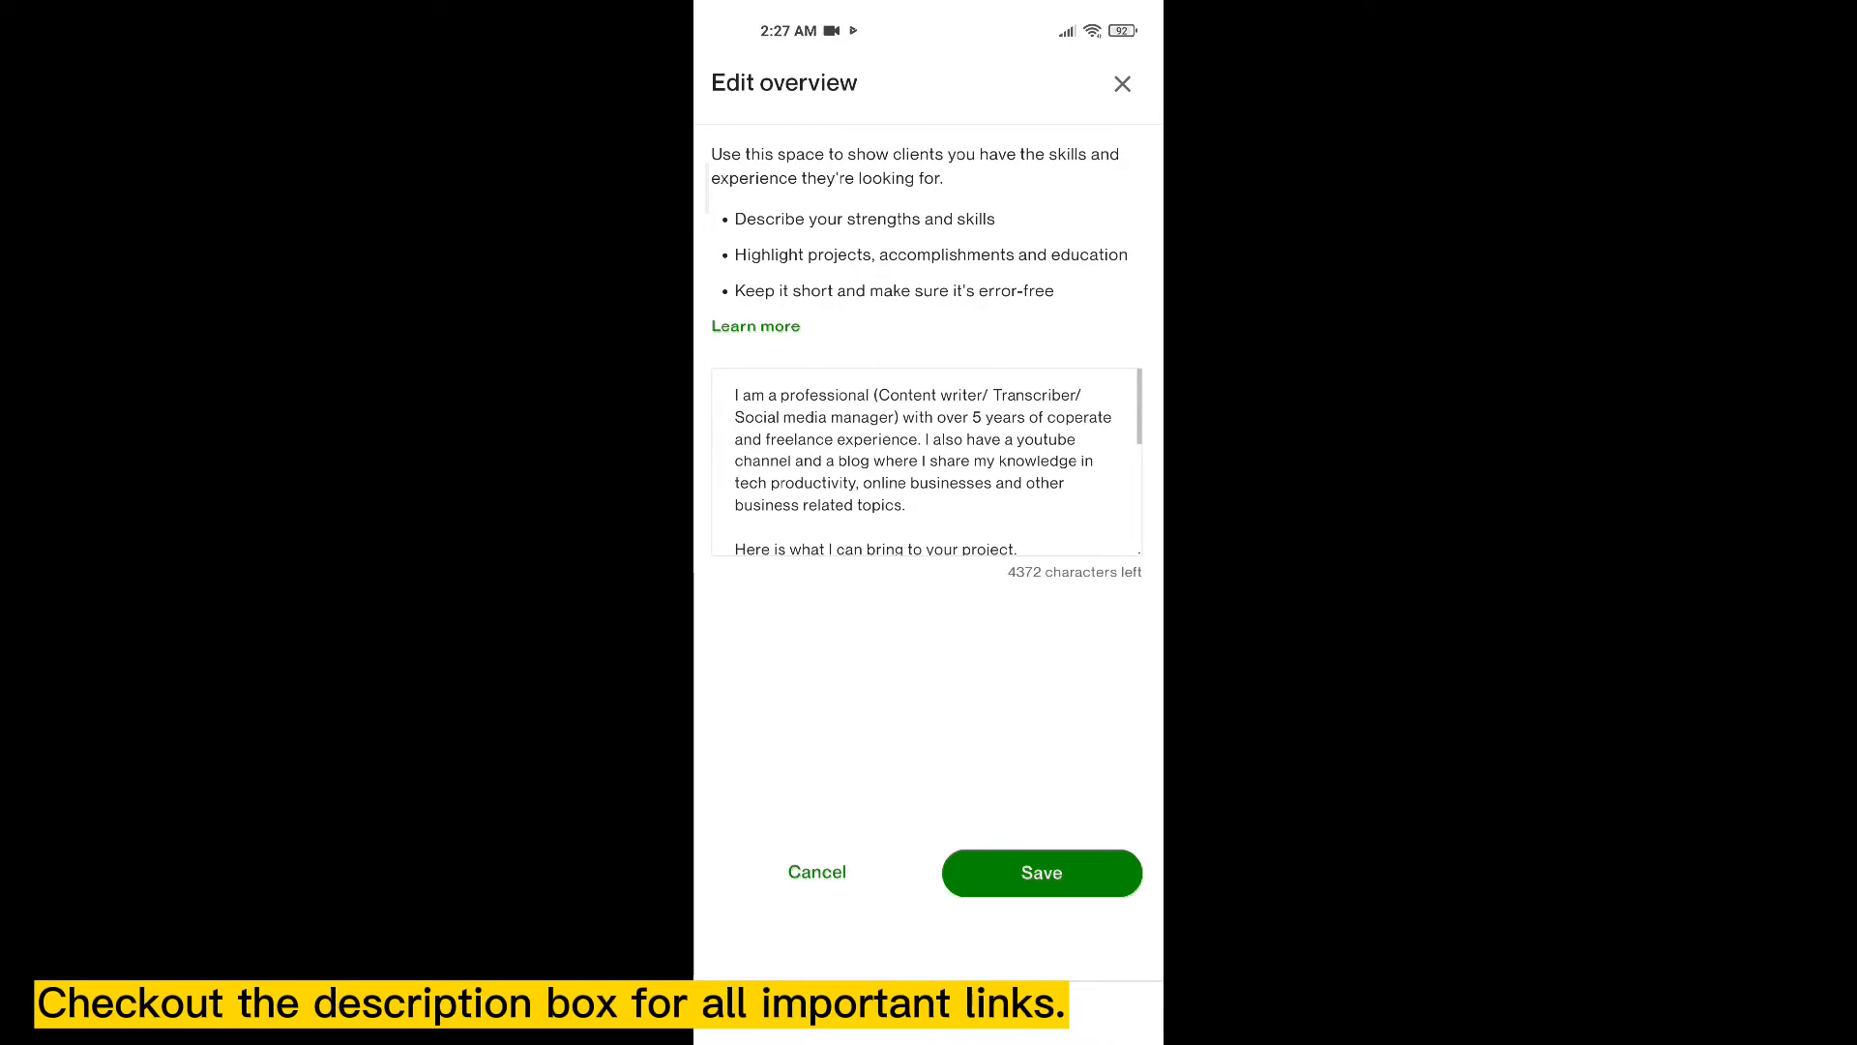
{"action": "scroll", "coordinate": [926, 462], "scroll_direction": "down", "scroll_amount": 5}
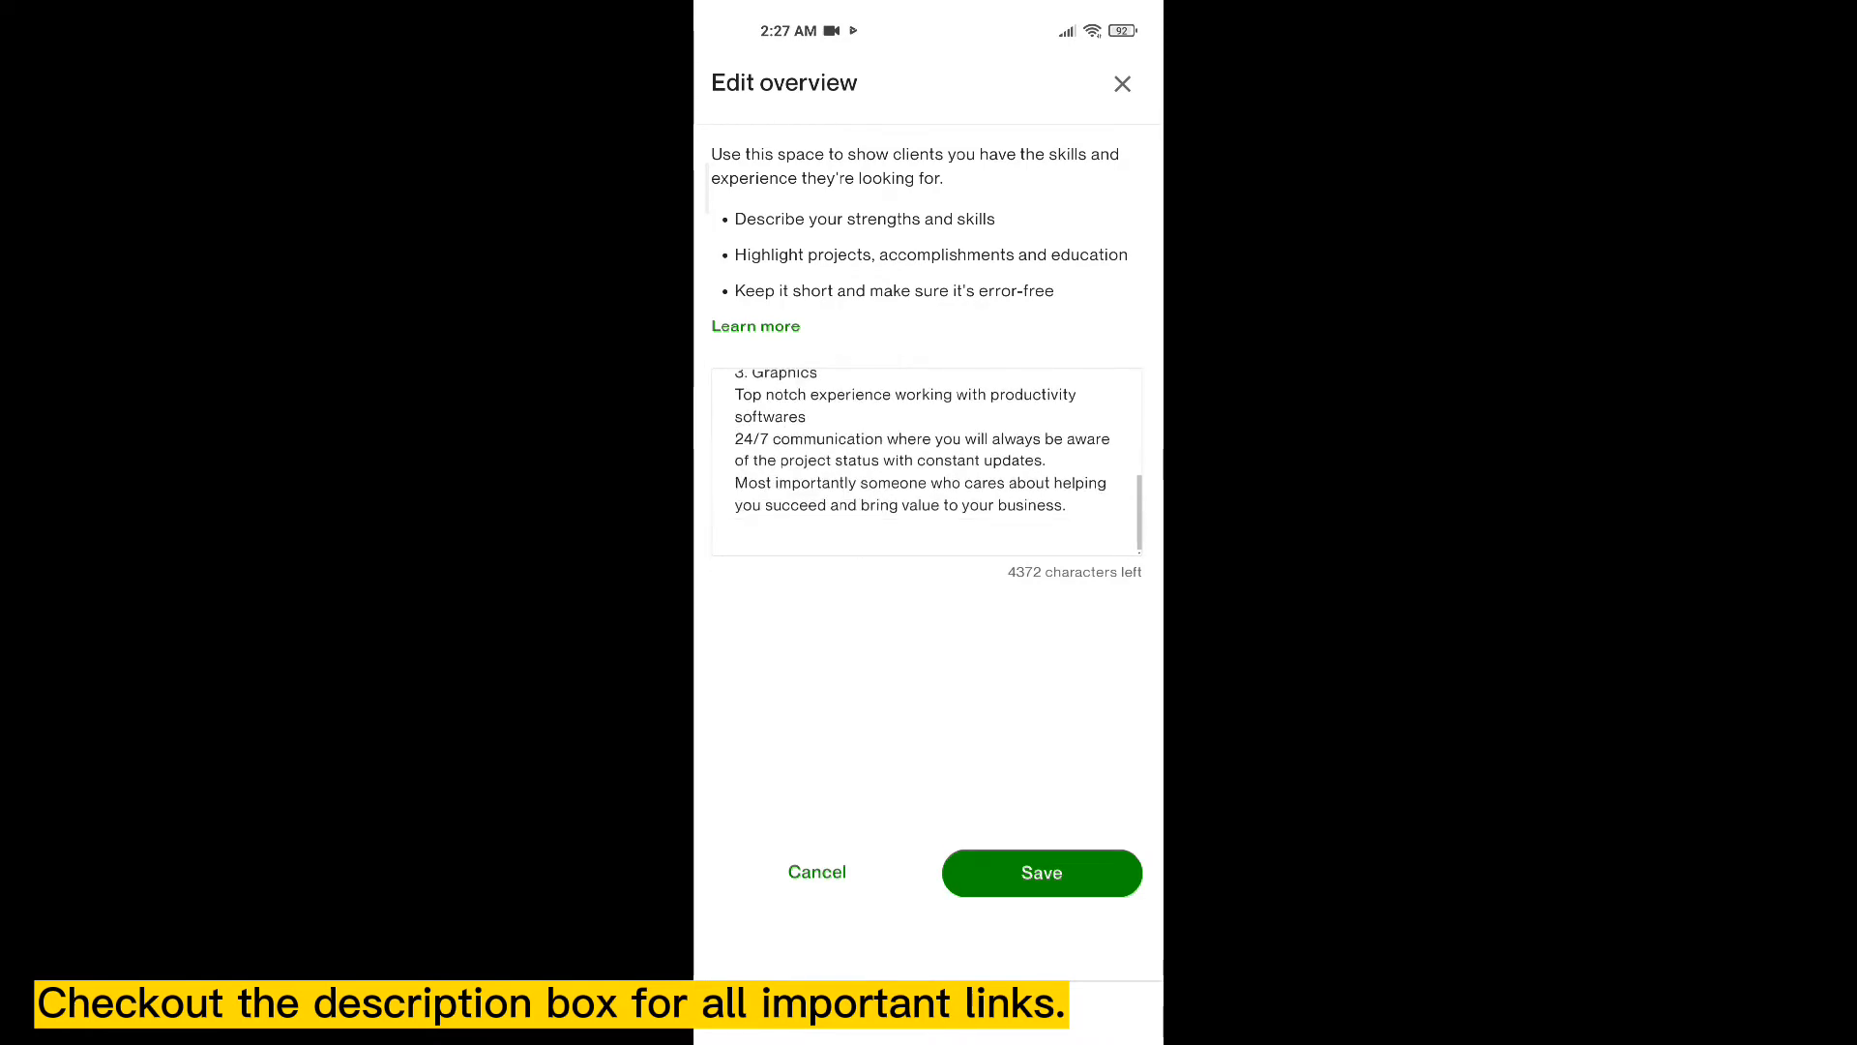
{"action": "left_click", "coordinate": [817, 489]}
{"action": "key", "text": "Escape"}
{"action": "left_click", "coordinate": [1042, 873]}
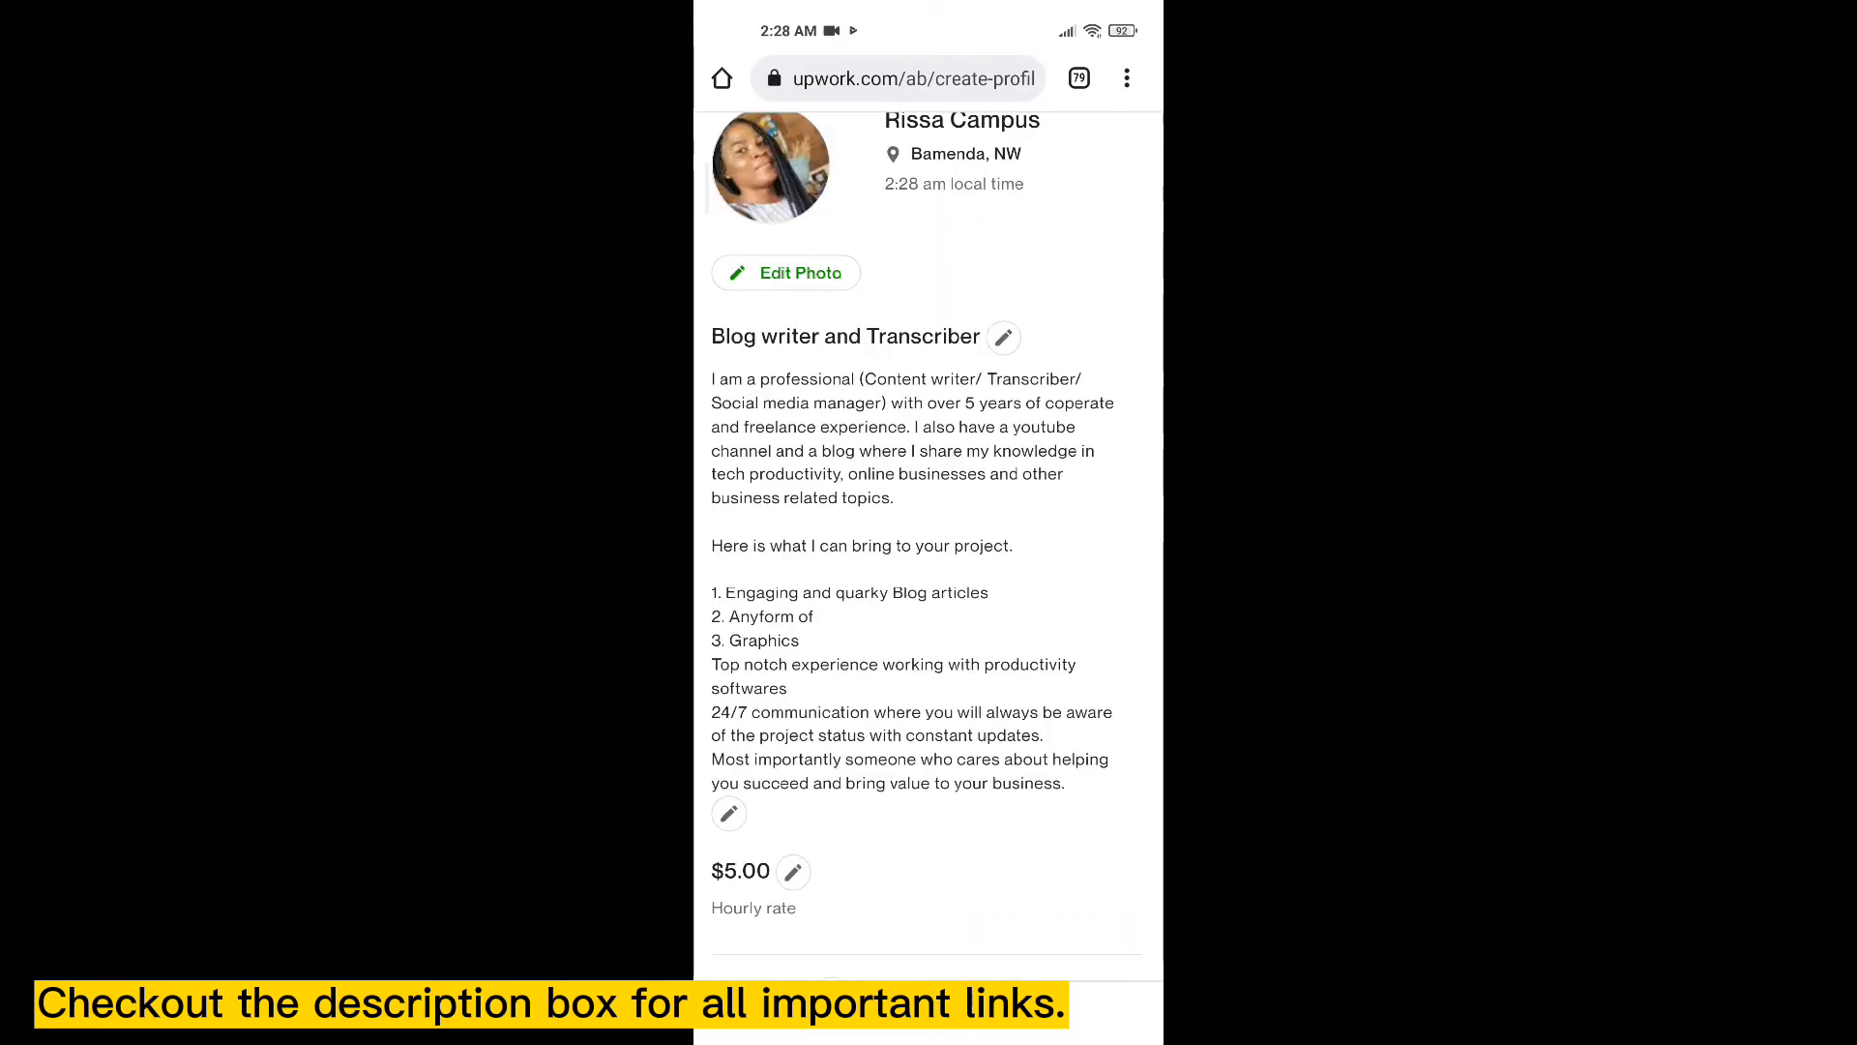
{"action": "scroll", "coordinate": [927, 523], "scroll_direction": "down", "scroll_amount": 9}
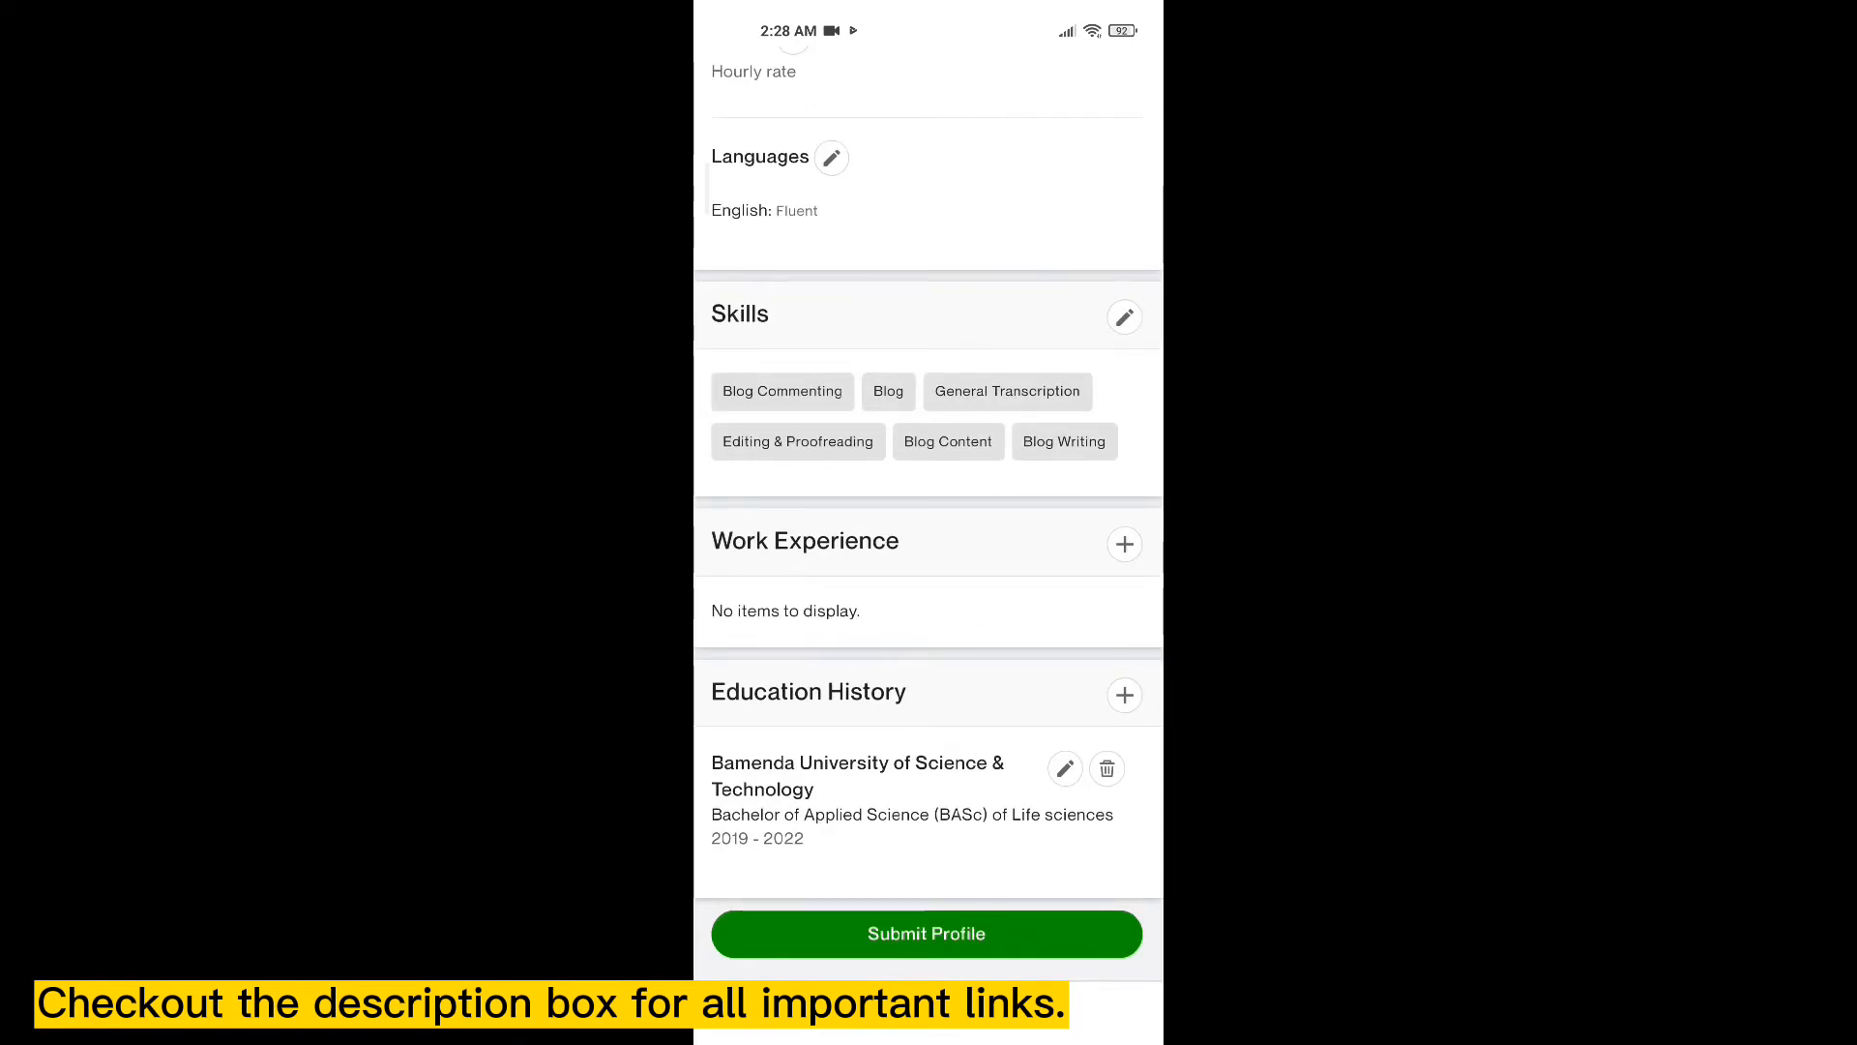
- Add work experience 'blog post' at techyfunds.com, marked as current (to Present), and save it
{"action": "left_click", "coordinate": [1124, 544]}
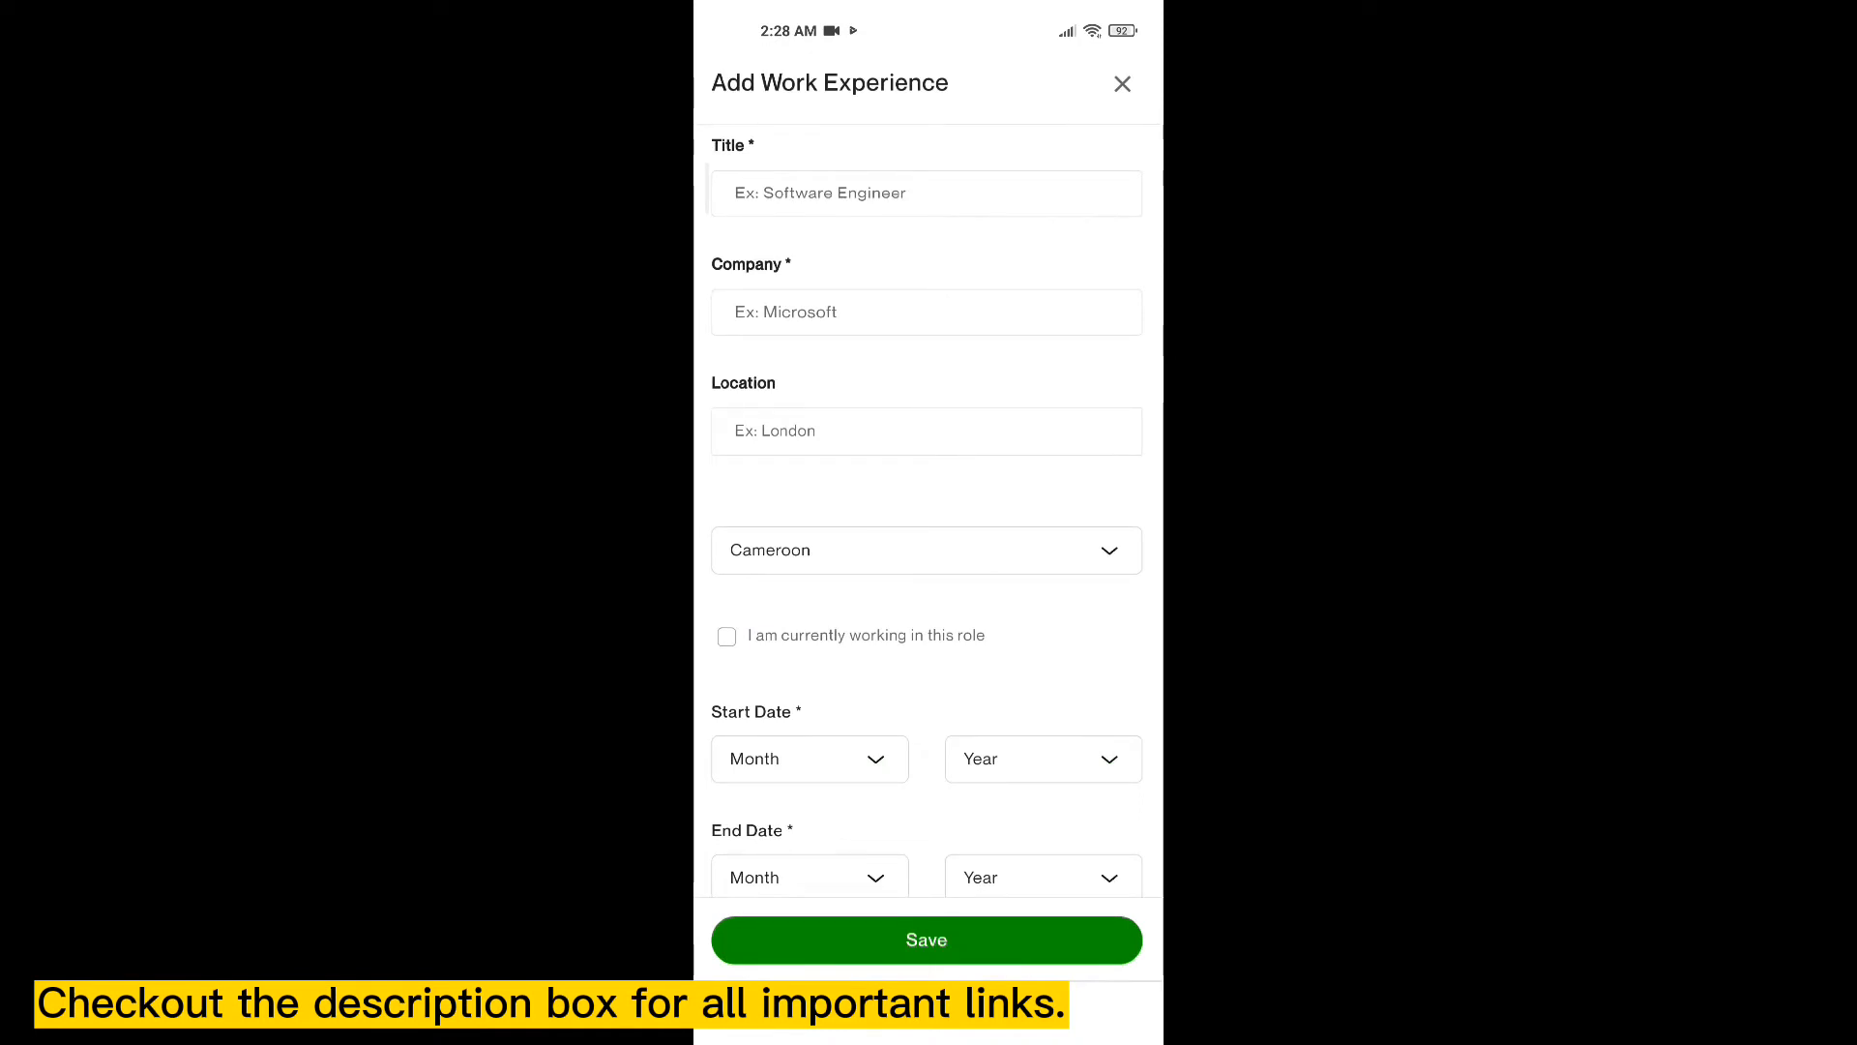
{"action": "left_click", "coordinate": [926, 193]}
{"action": "type", "text": "blog post"}
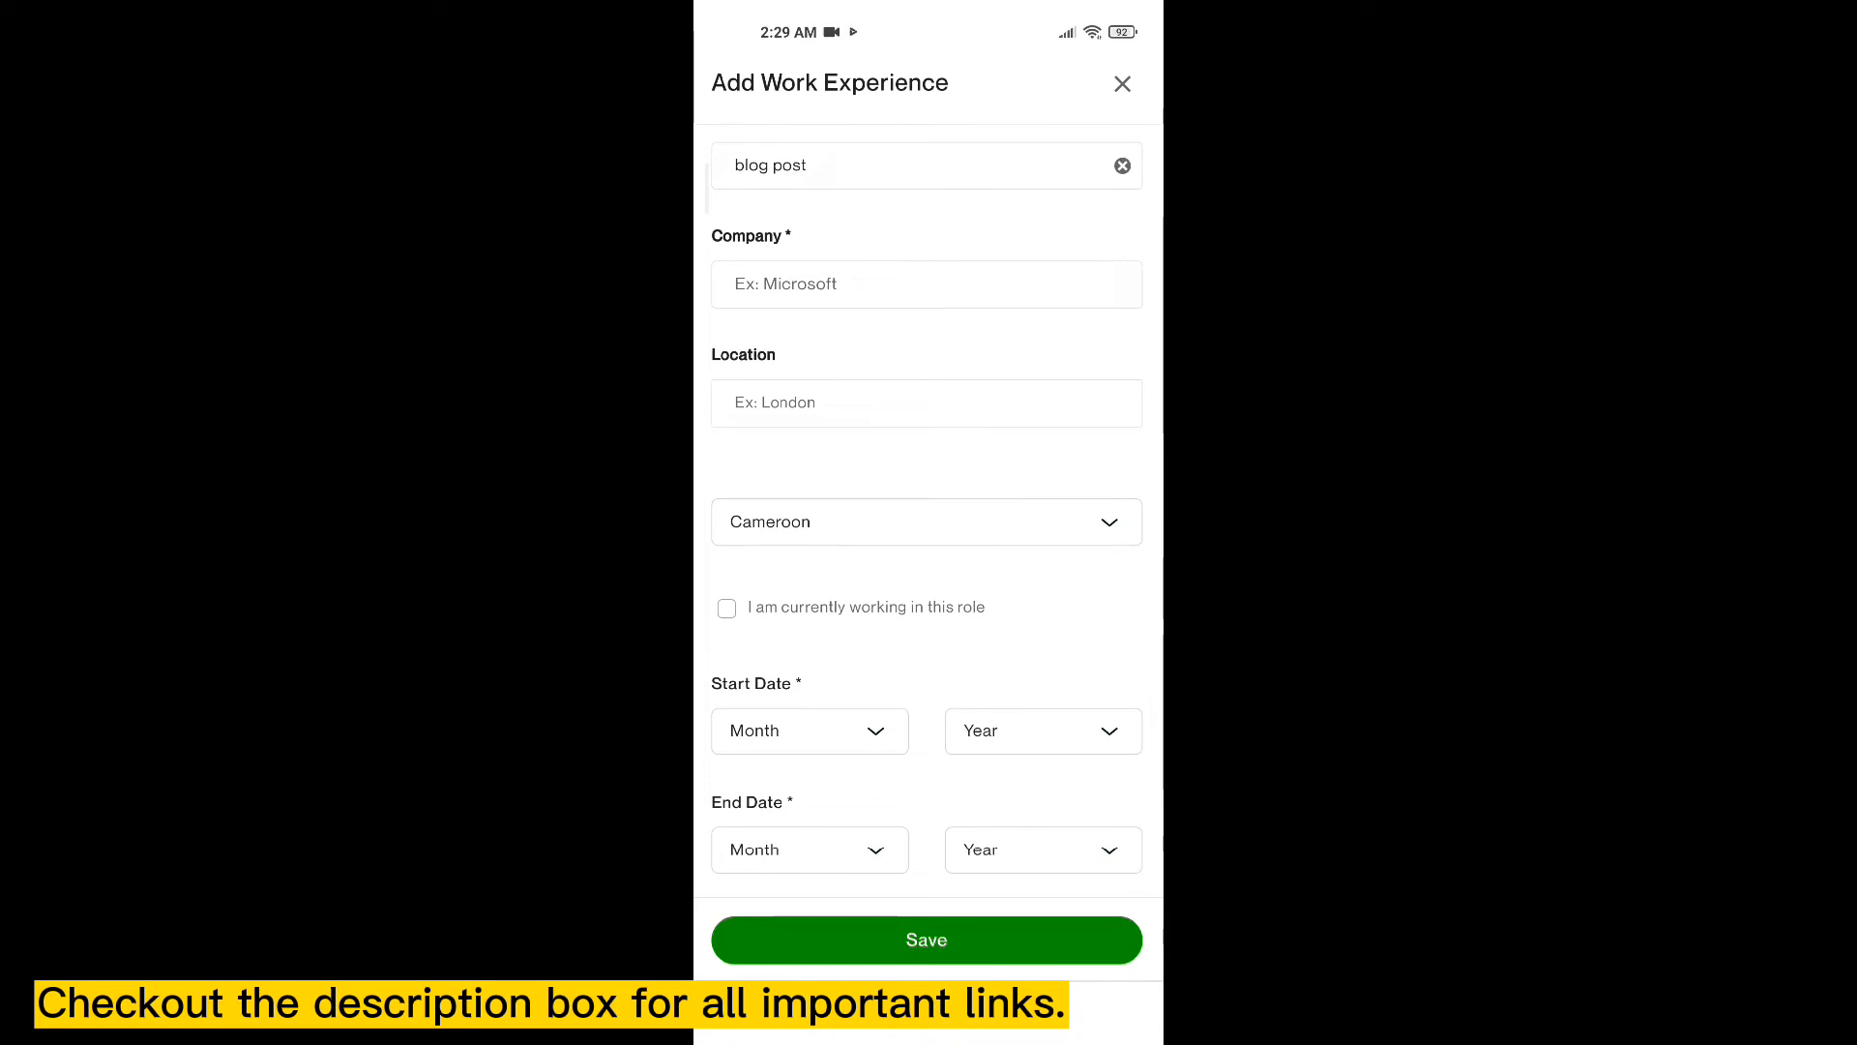
{"action": "left_click", "coordinate": [927, 284]}
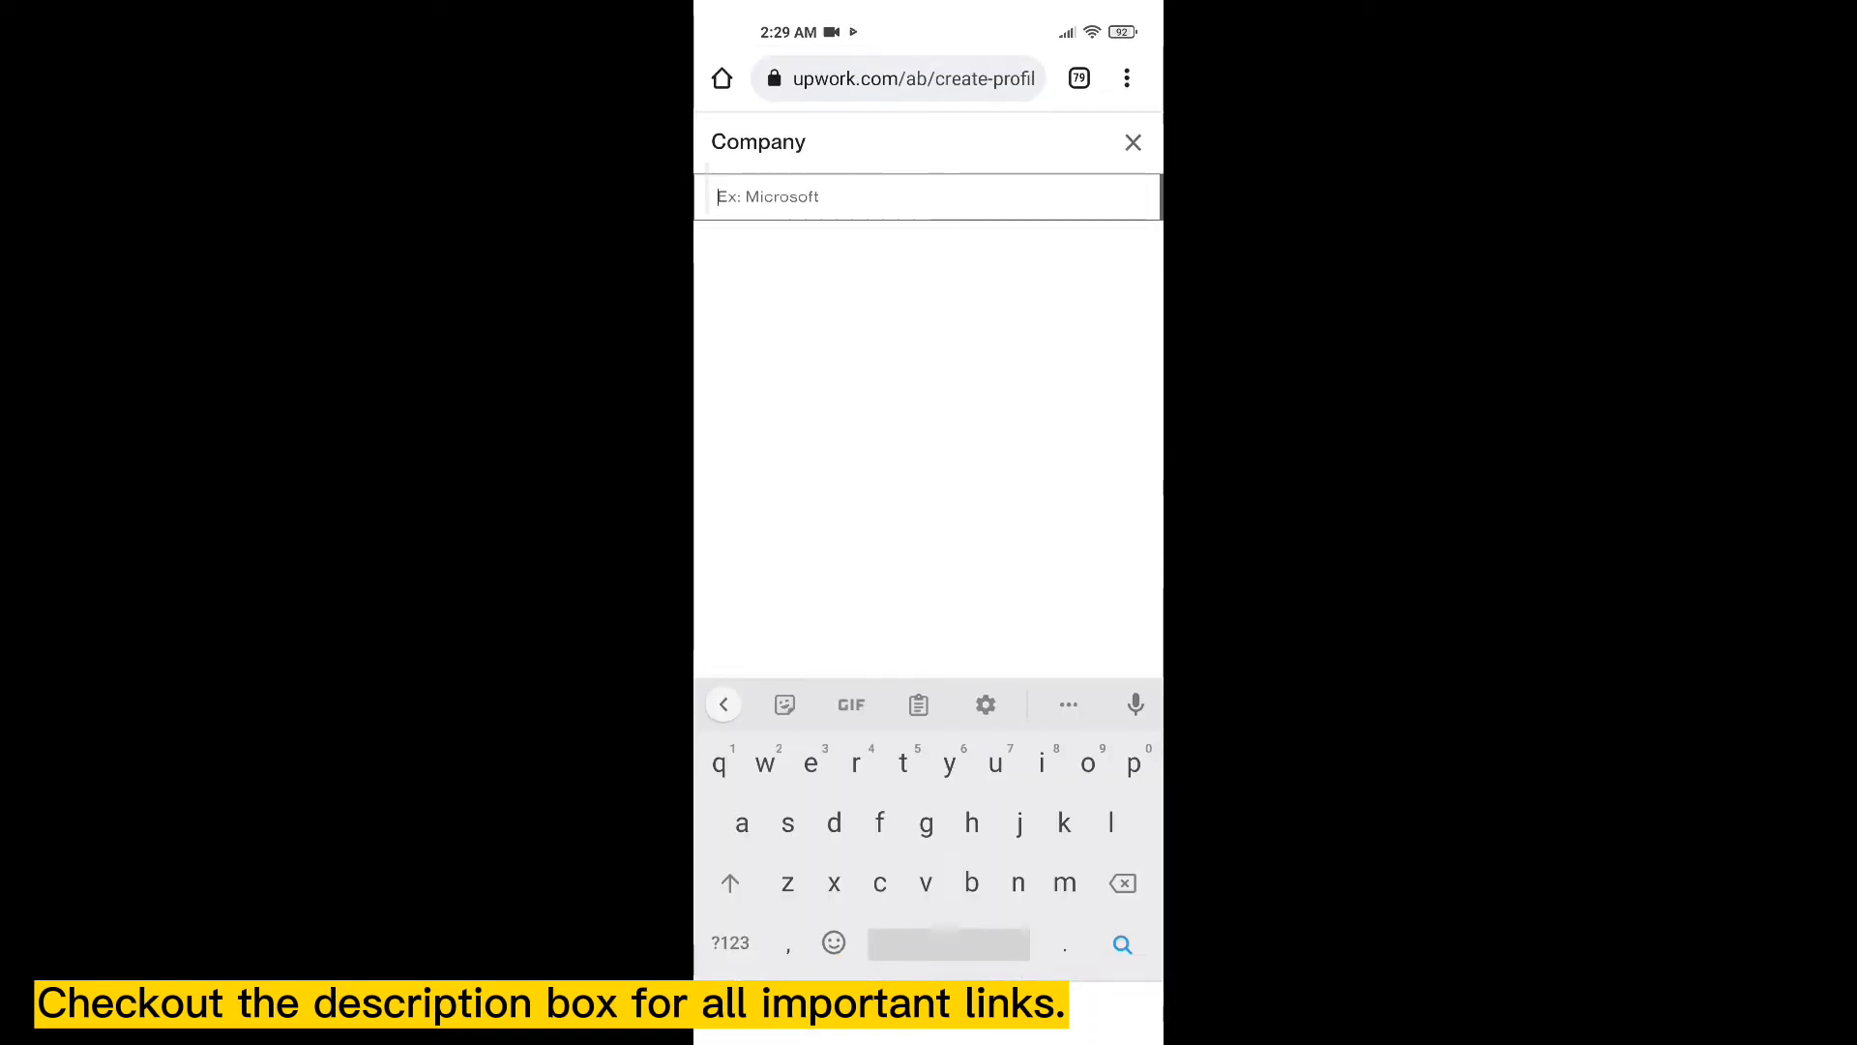
{"action": "type", "text": "te"}
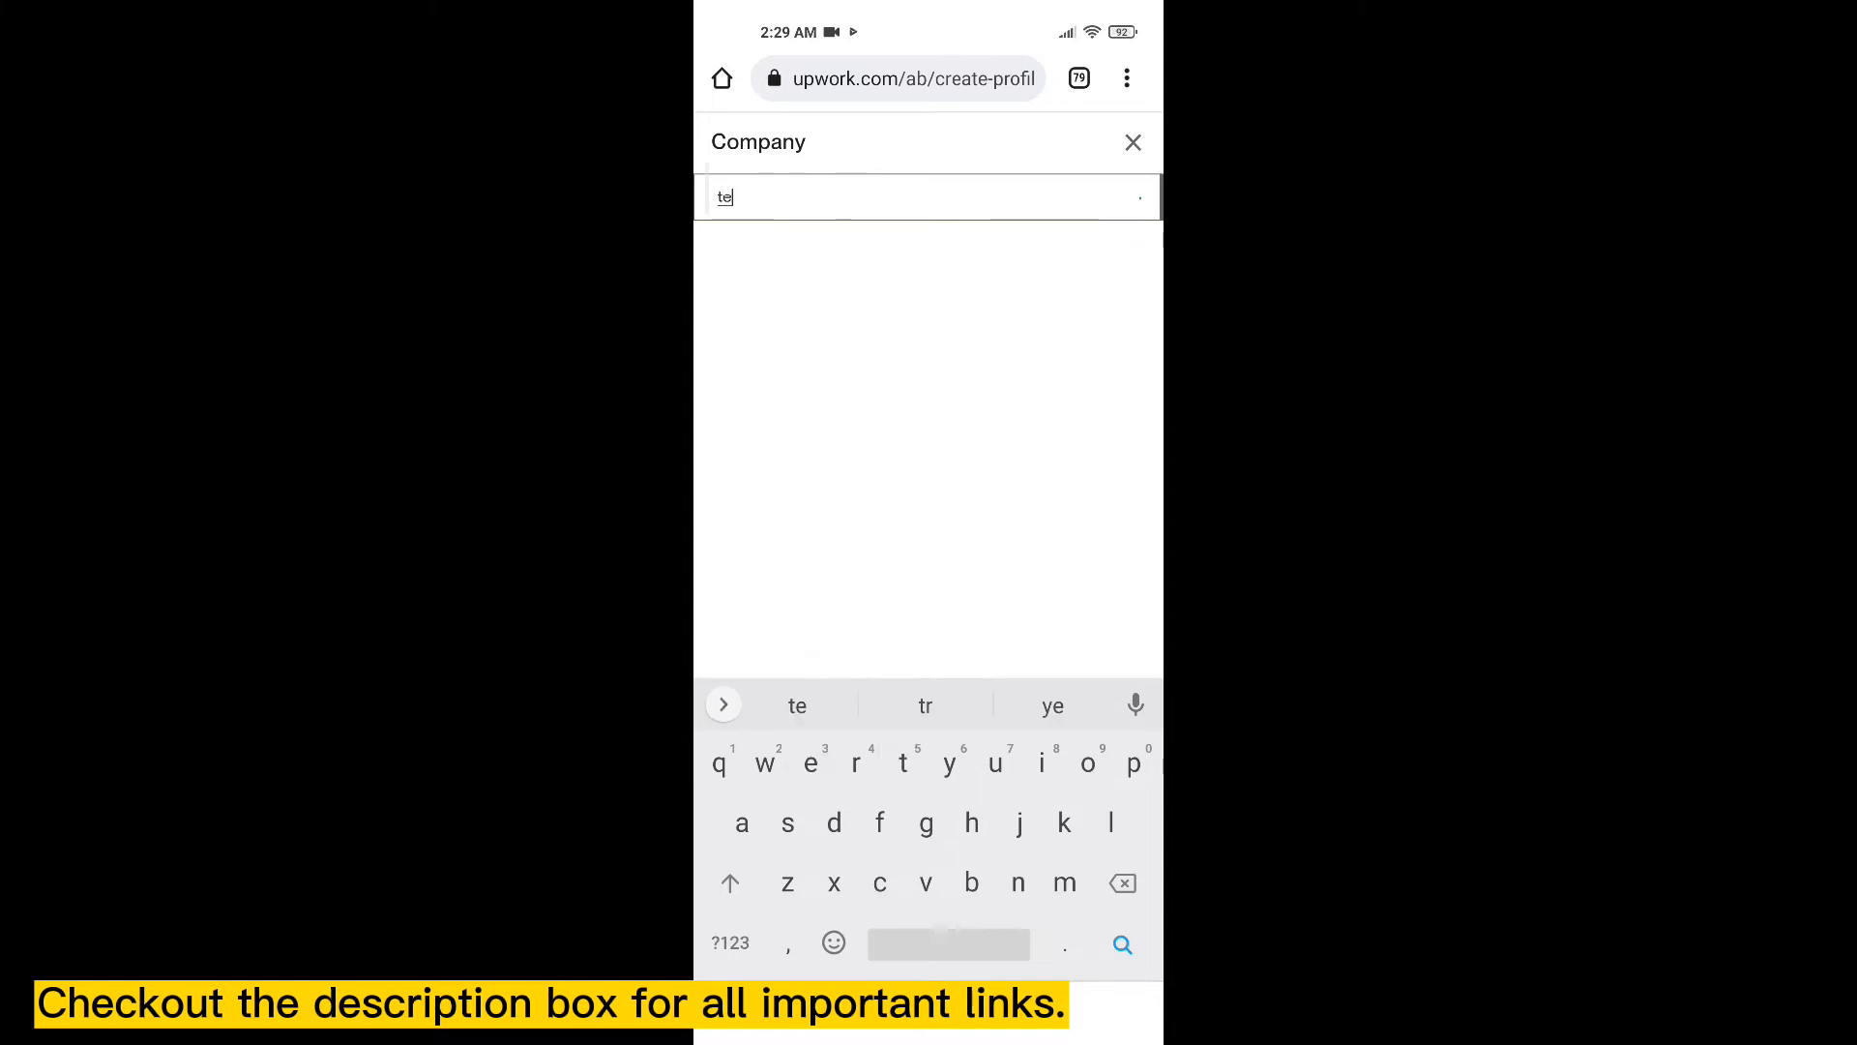
{"action": "type", "text": "chyf"}
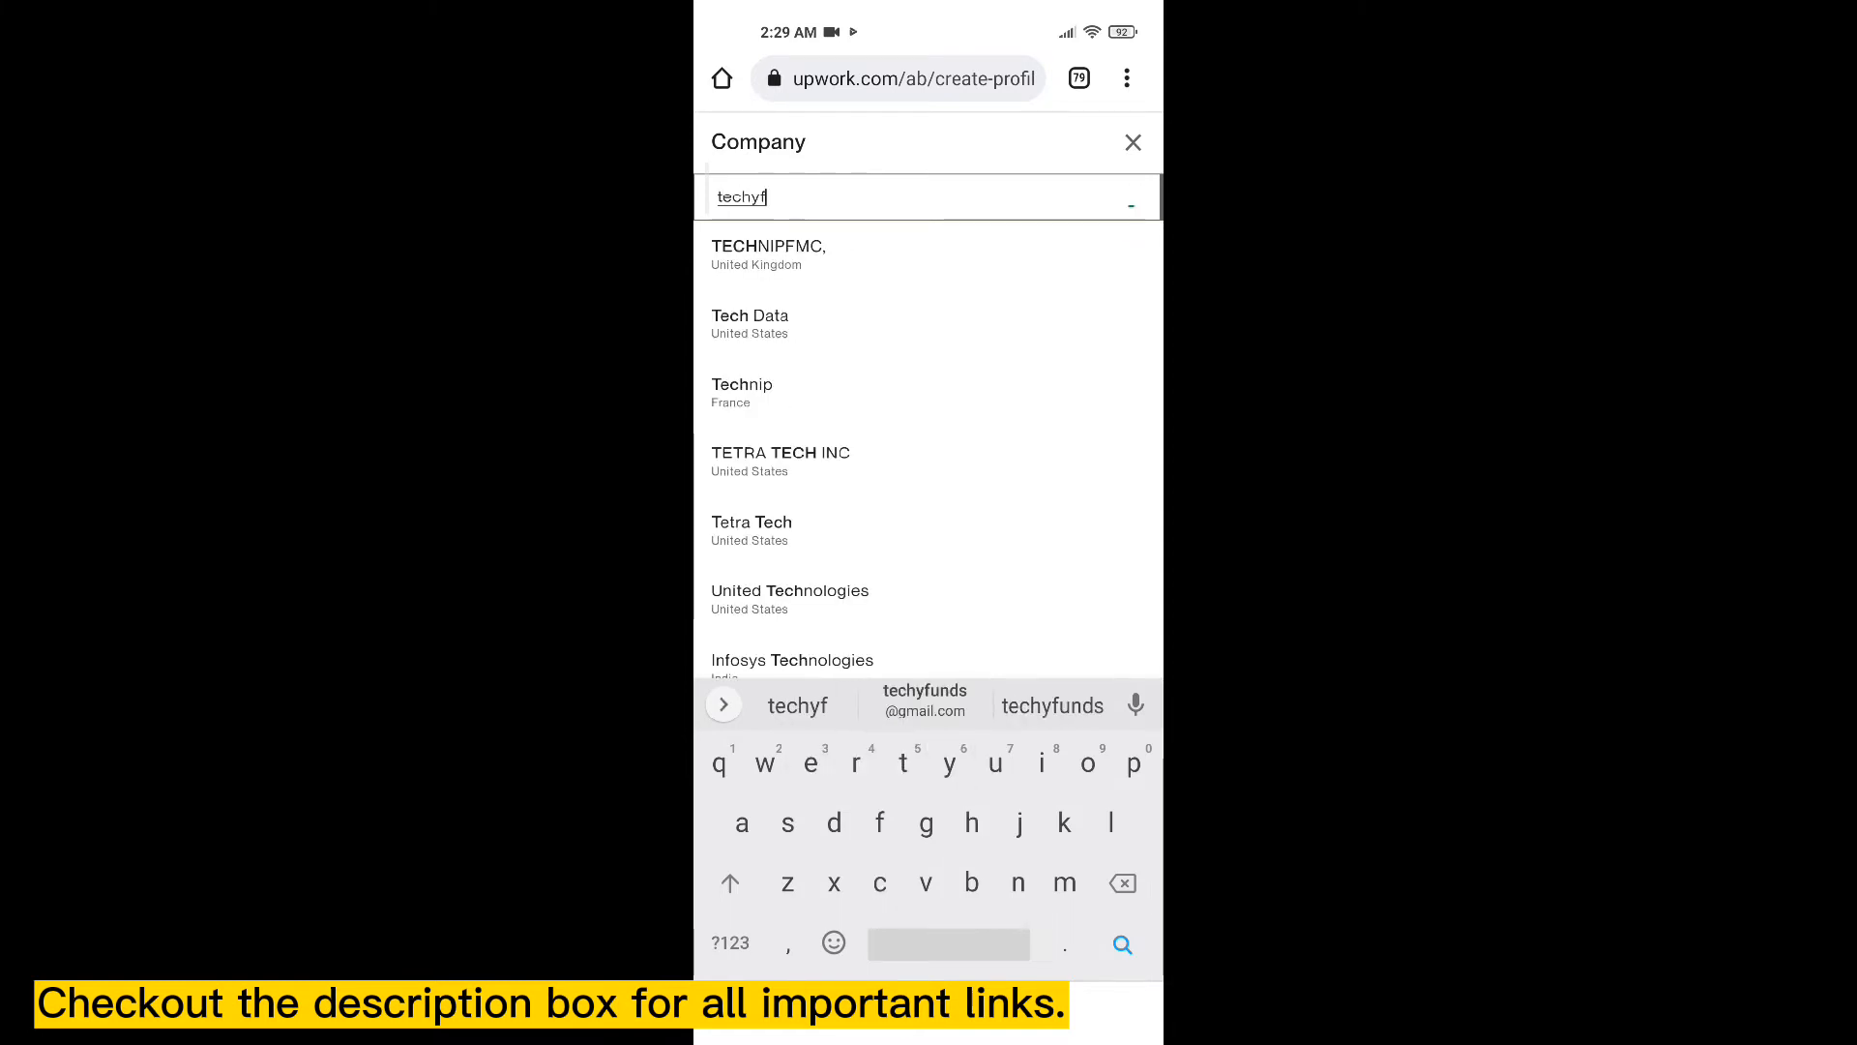
{"action": "type", "text": "unds"}
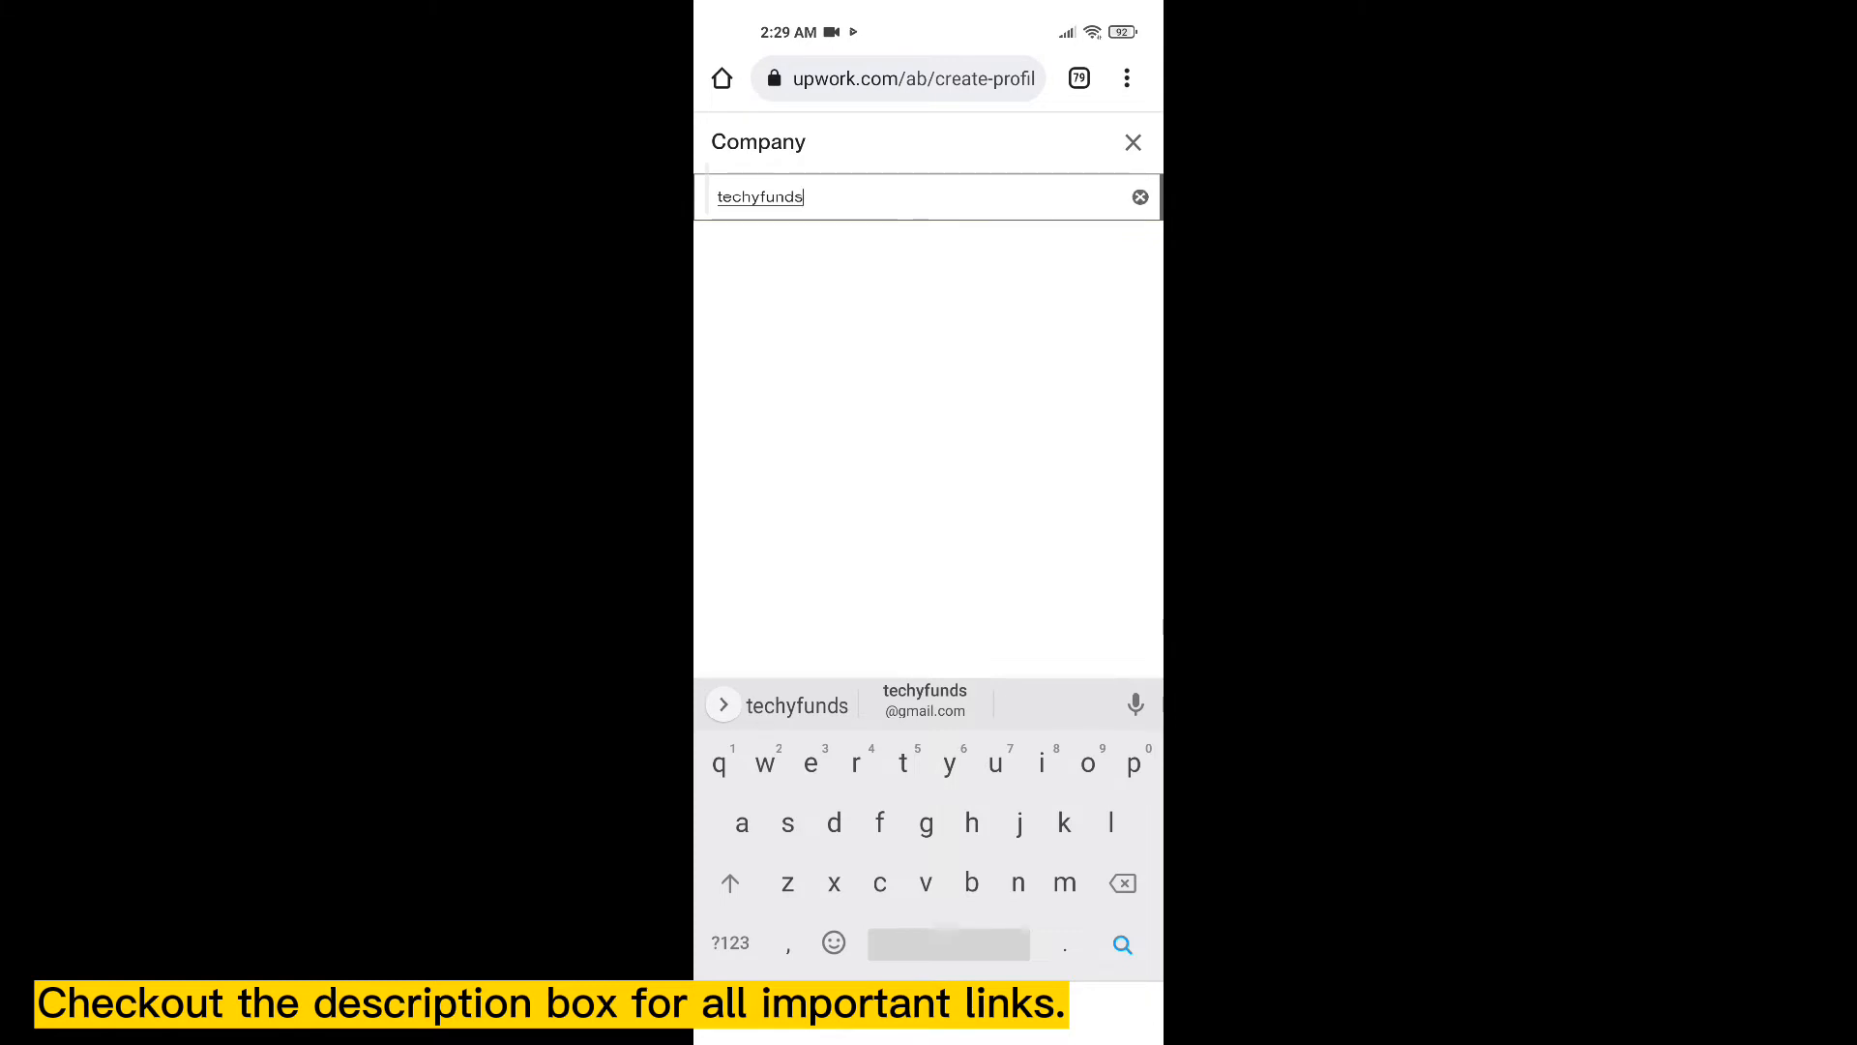
{"action": "type", "text": ".co"}
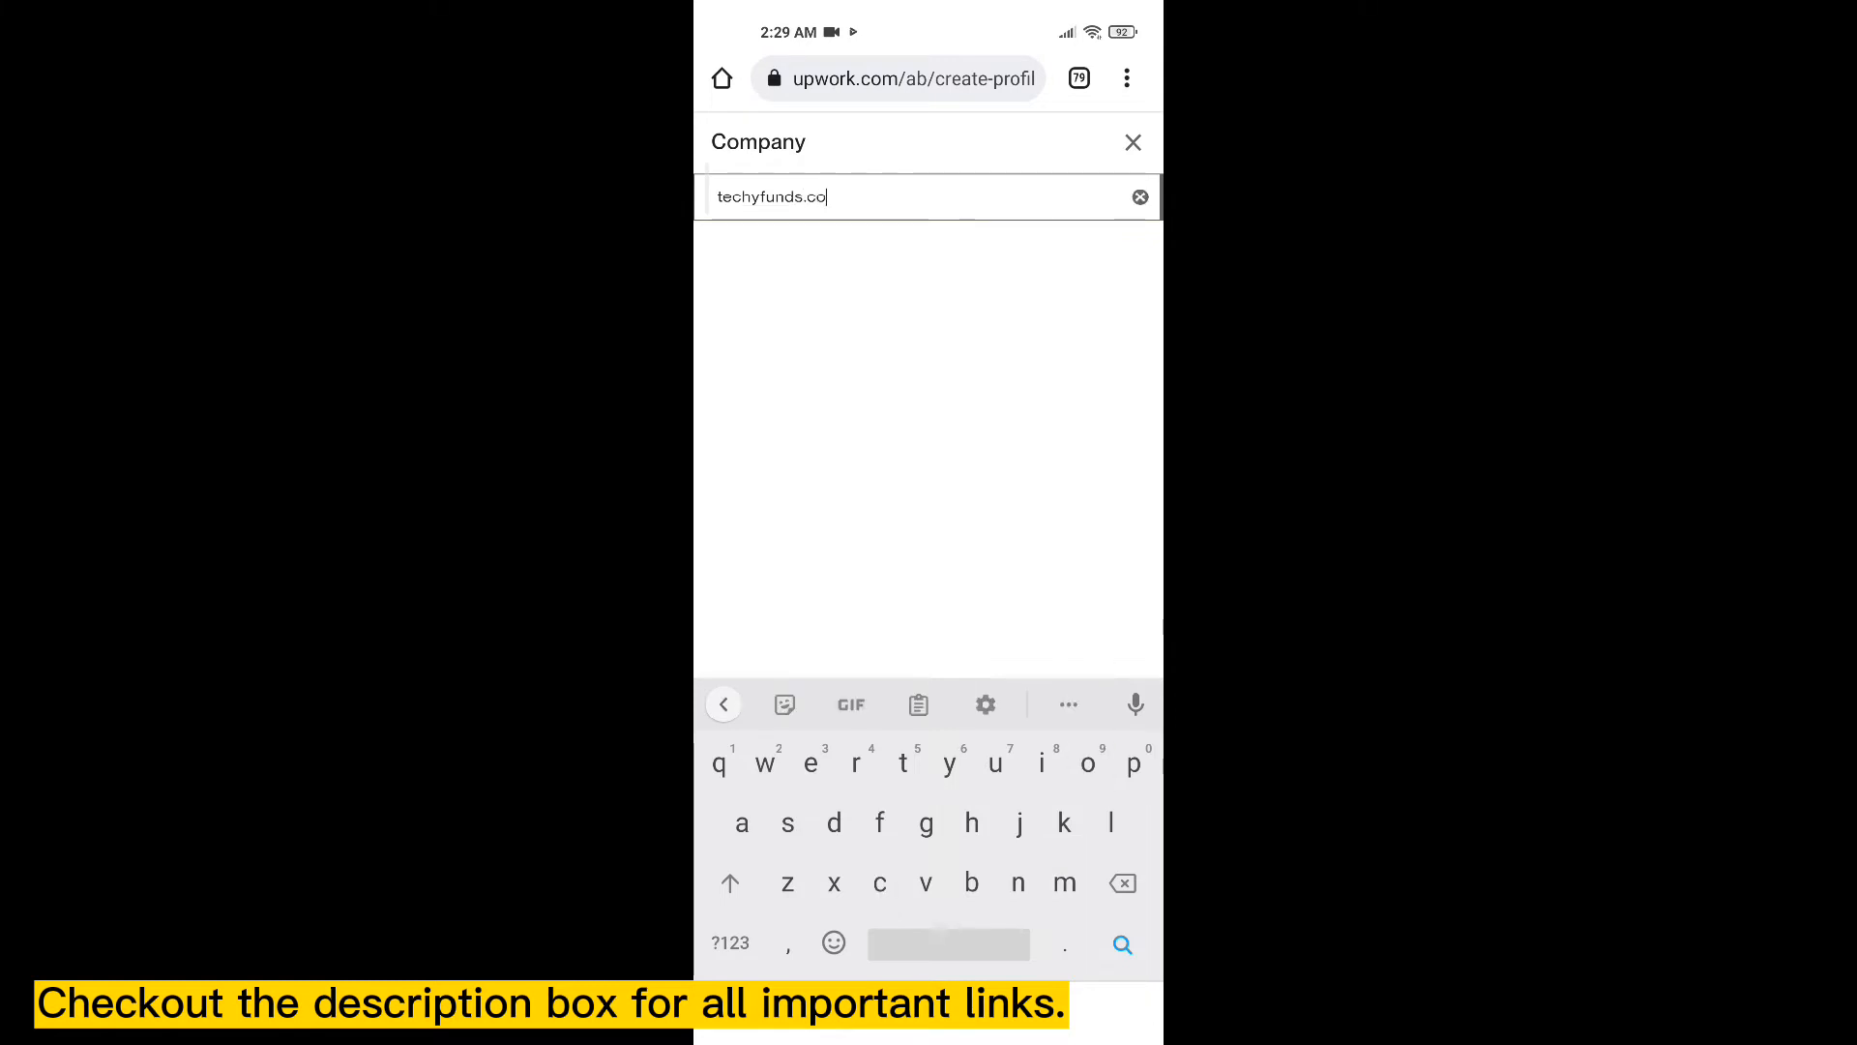
{"action": "type", "text": "m"}
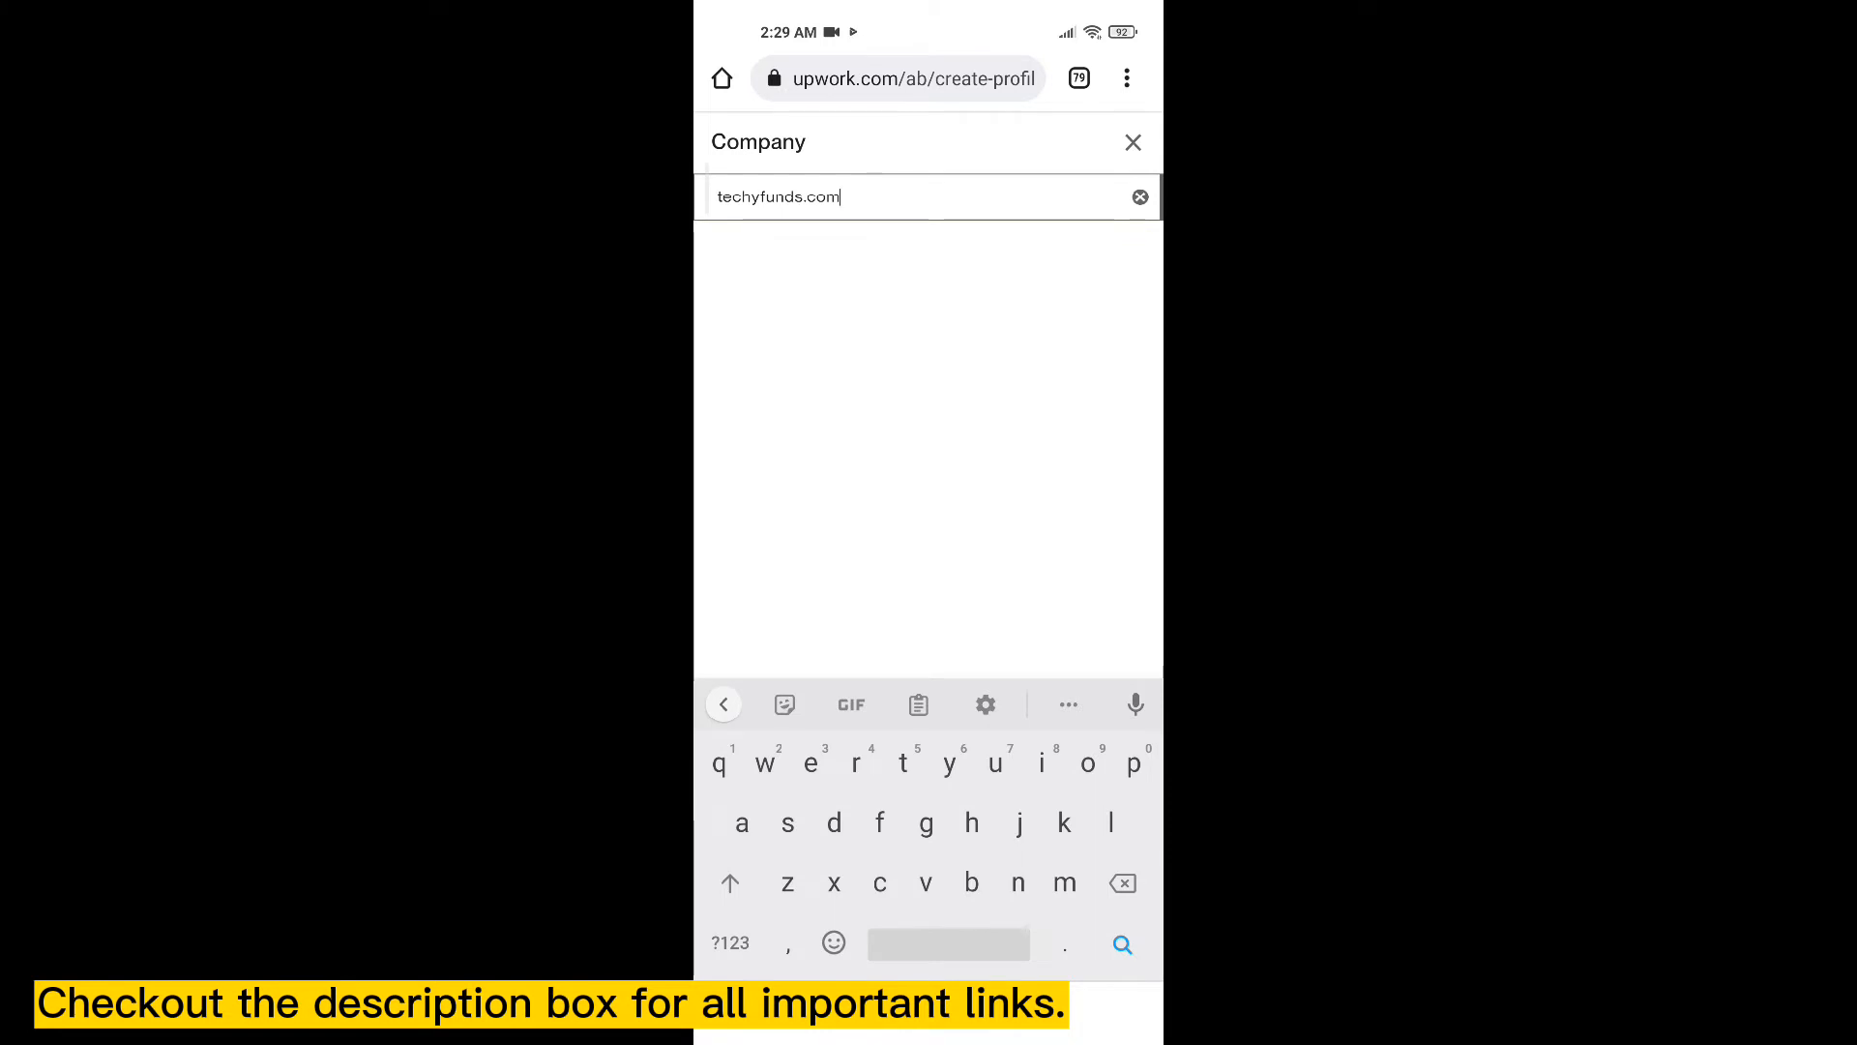
{"action": "key", "text": "Return"}
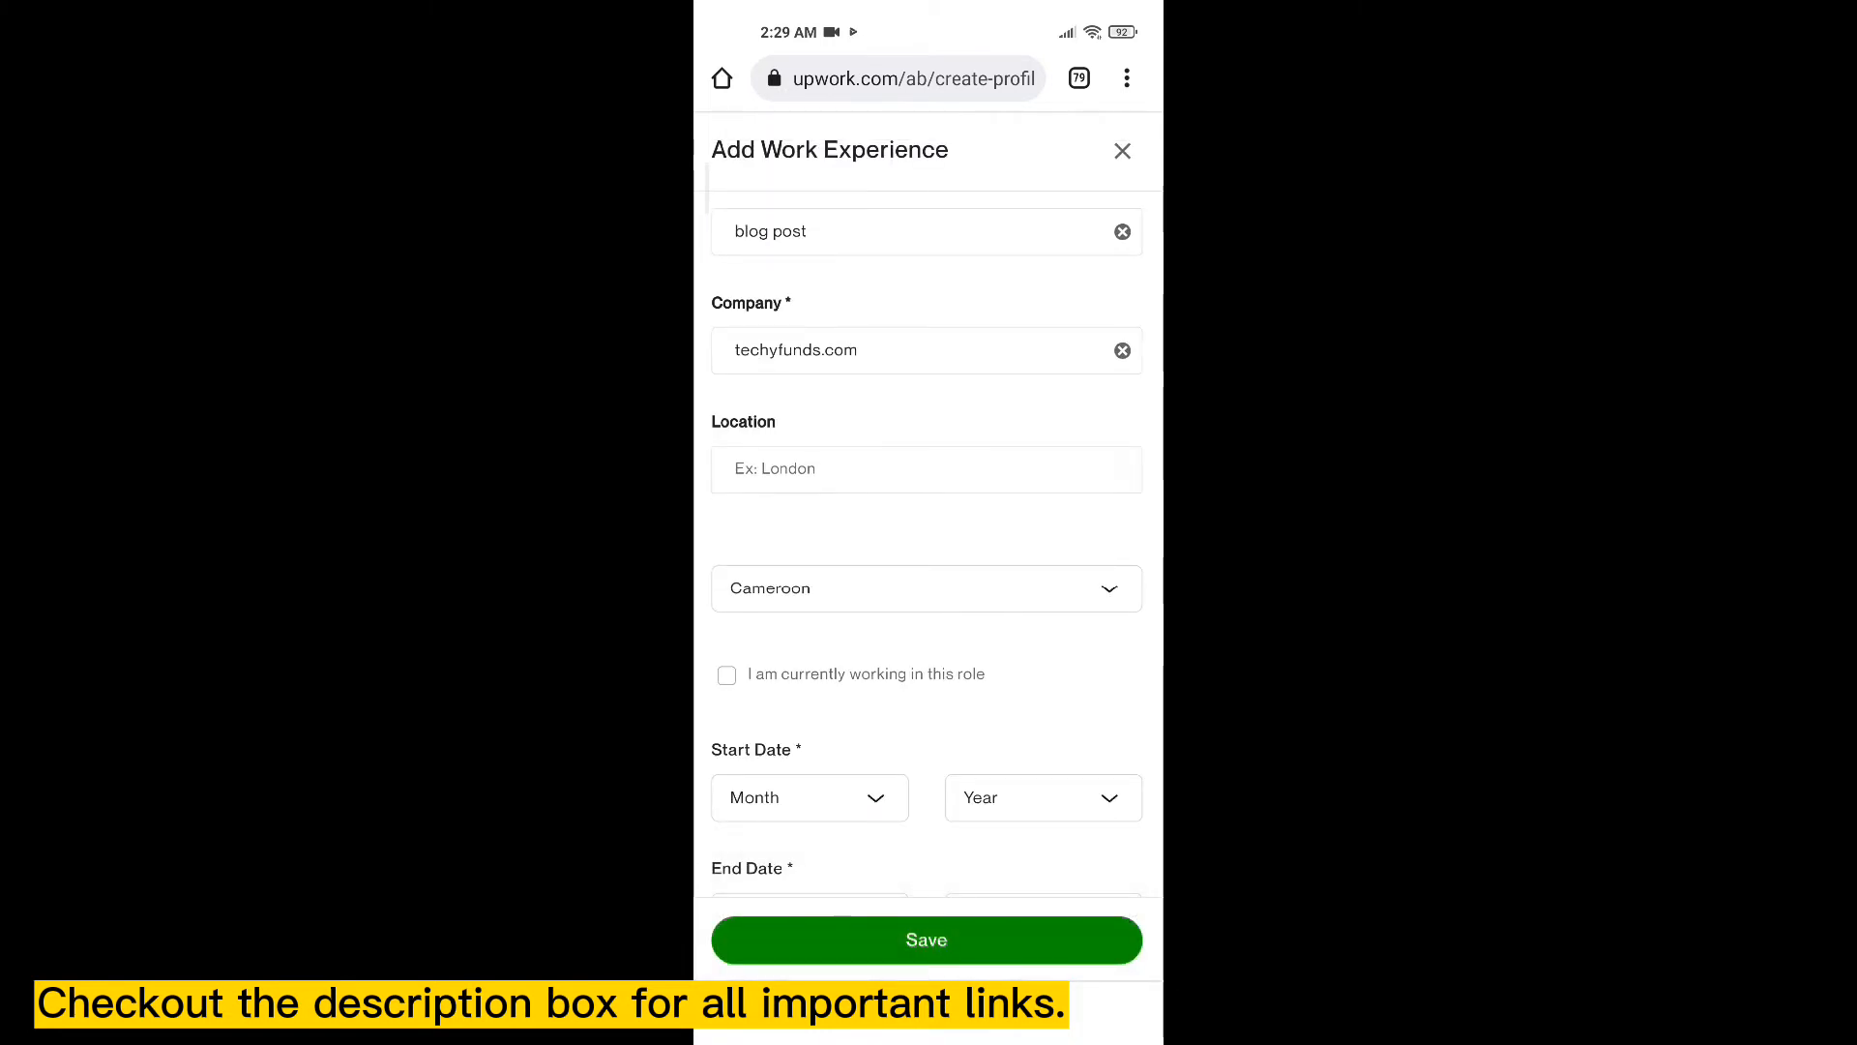
{"action": "scroll", "coordinate": [927, 522], "scroll_direction": "down", "scroll_amount": 1}
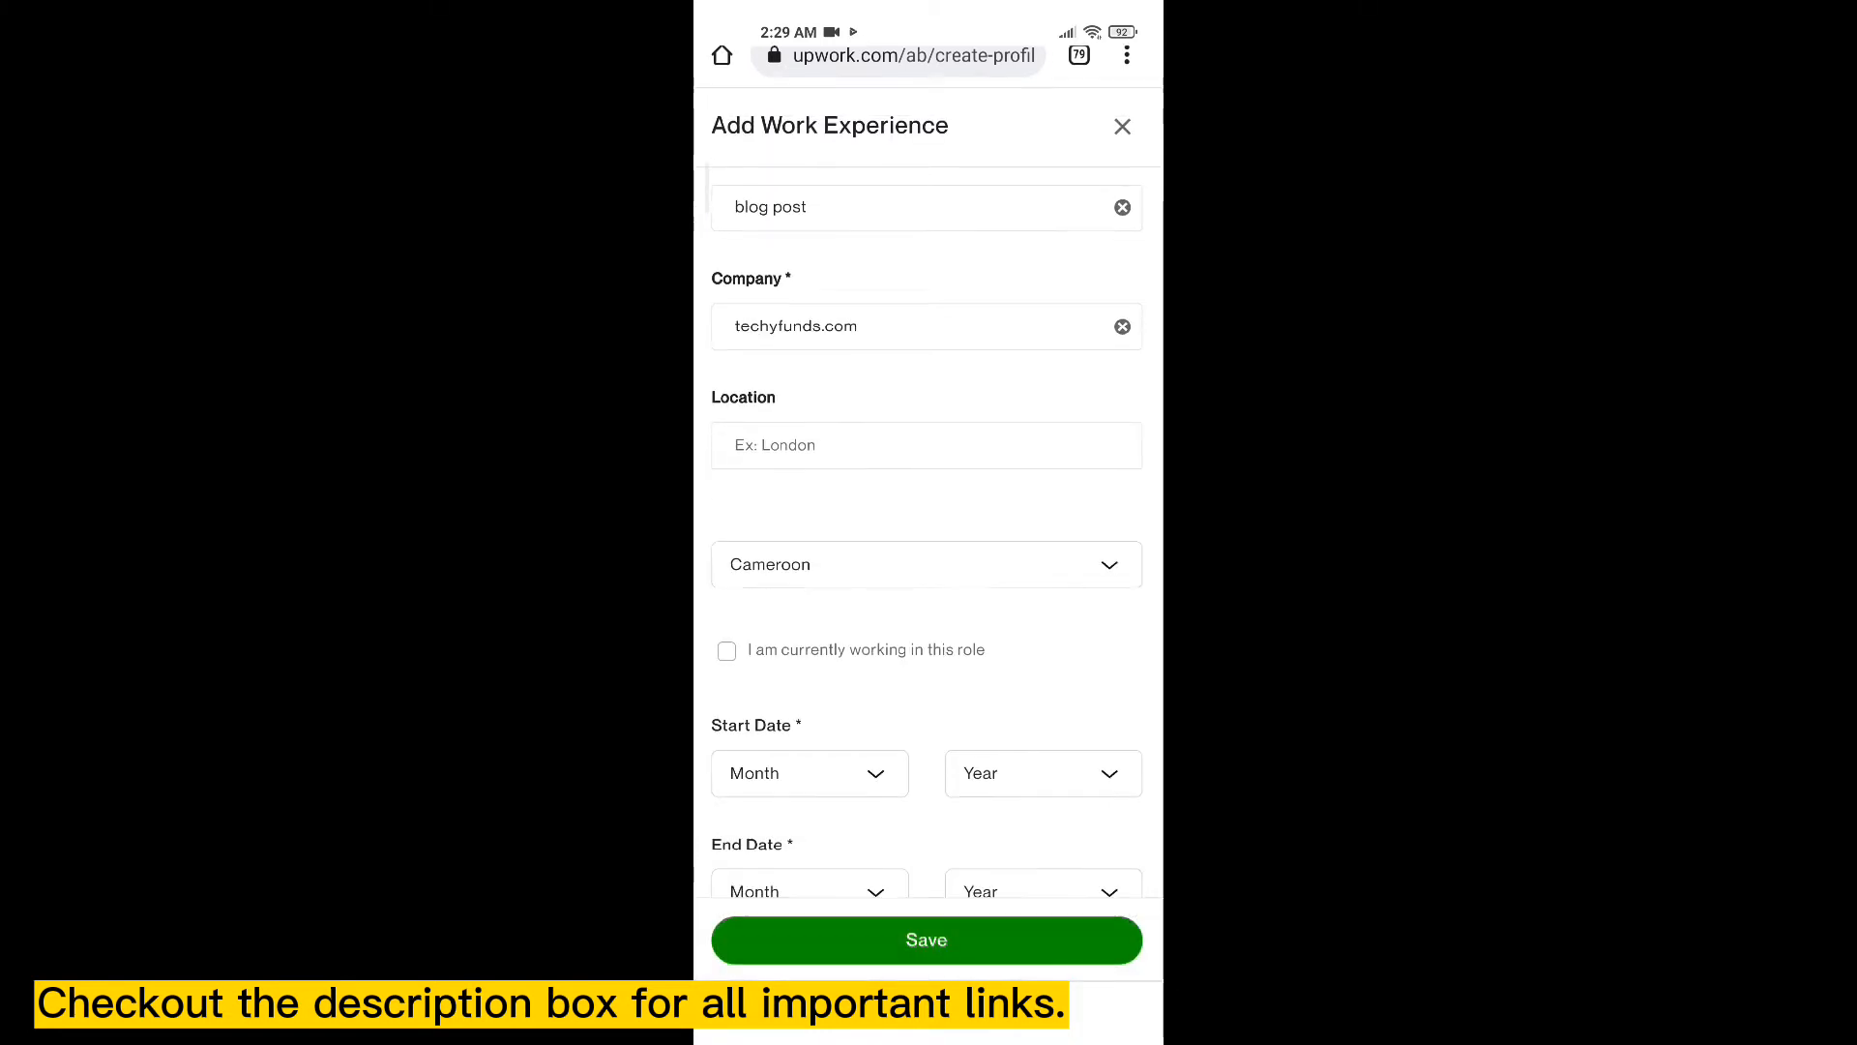
{"action": "scroll", "coordinate": [927, 523], "scroll_direction": "down", "scroll_amount": 3}
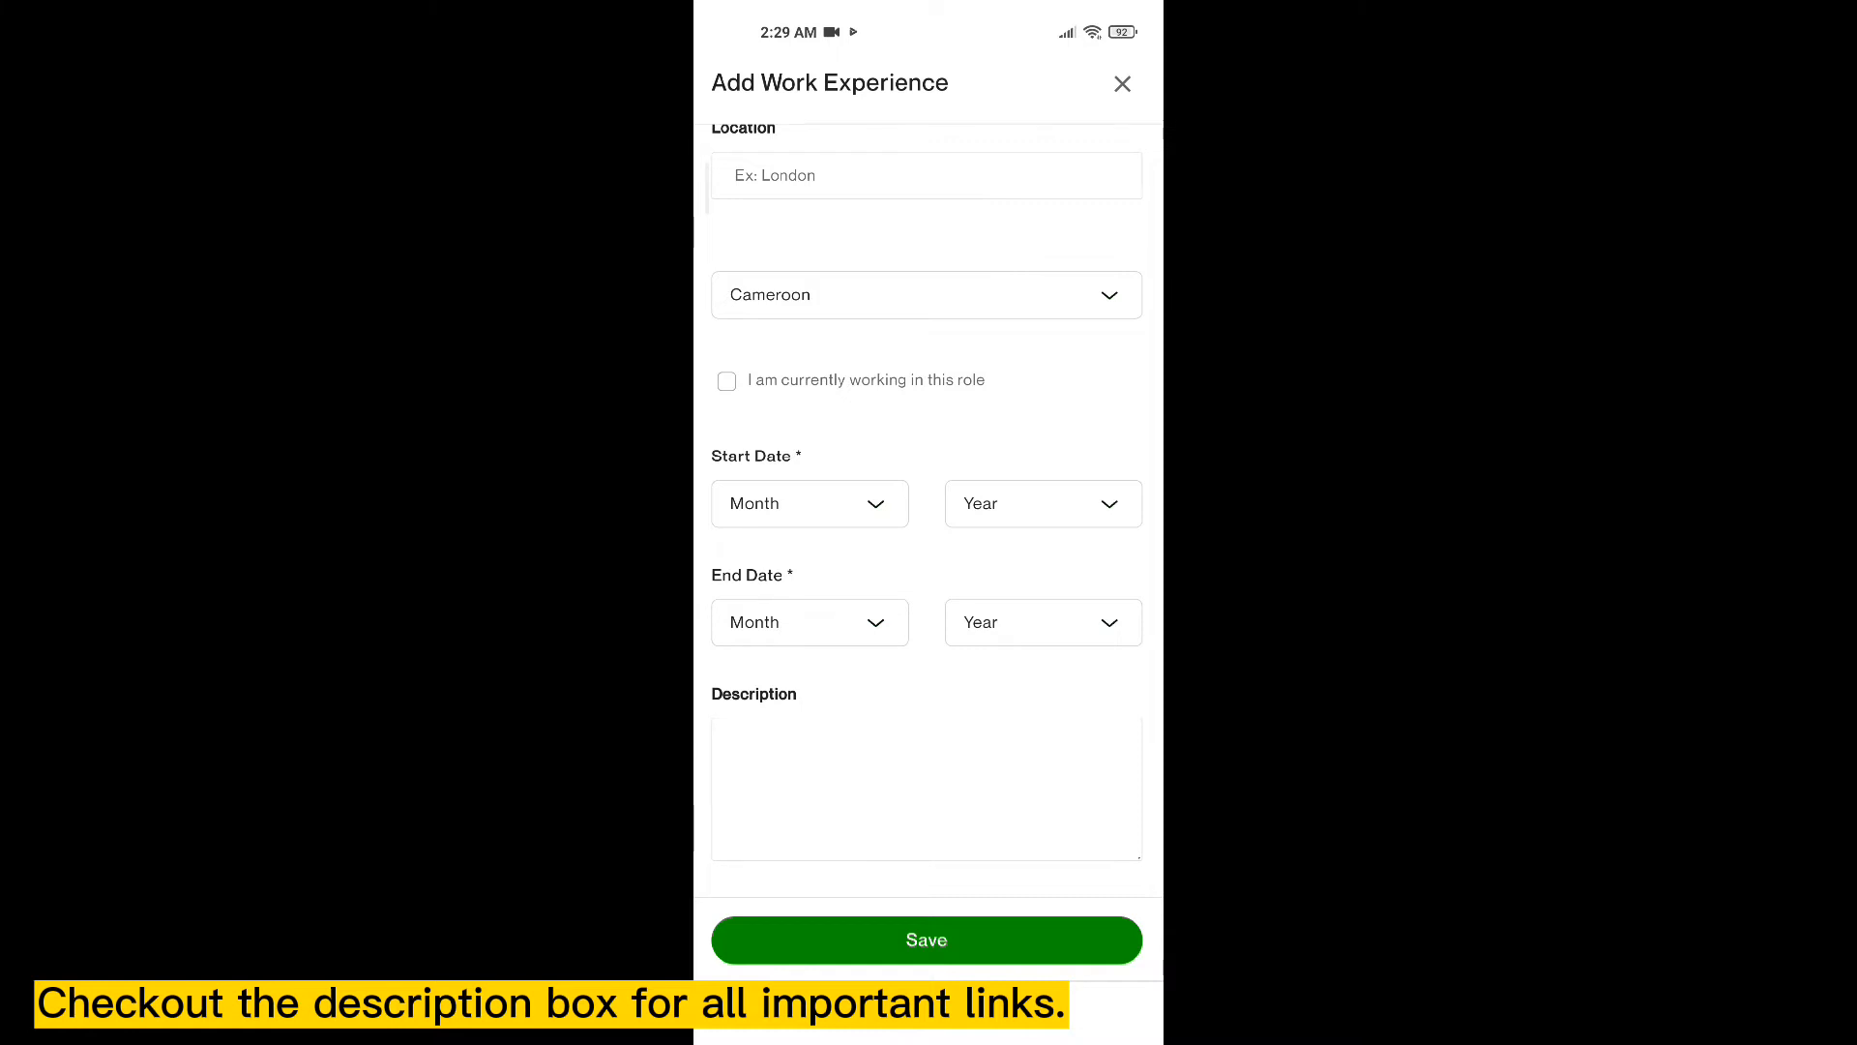
{"action": "left_click", "coordinate": [727, 381]}
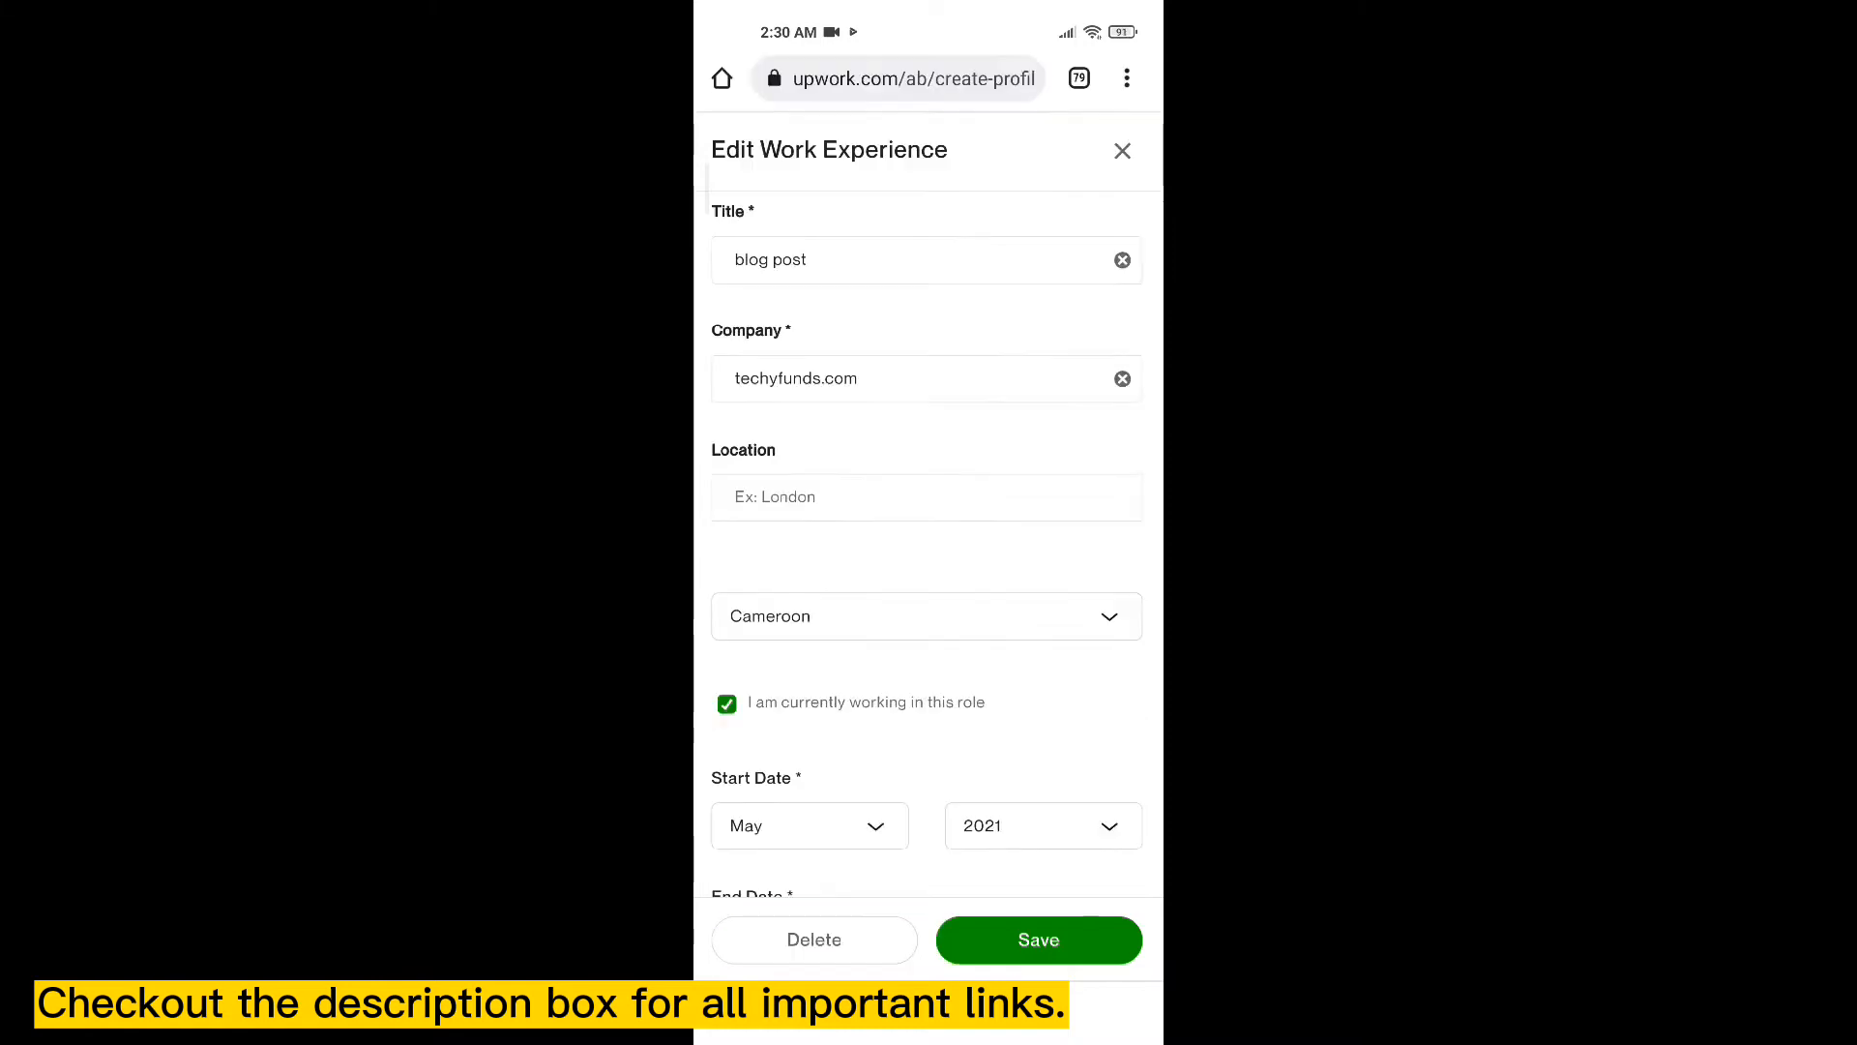
{"action": "left_click", "coordinate": [1038, 939]}
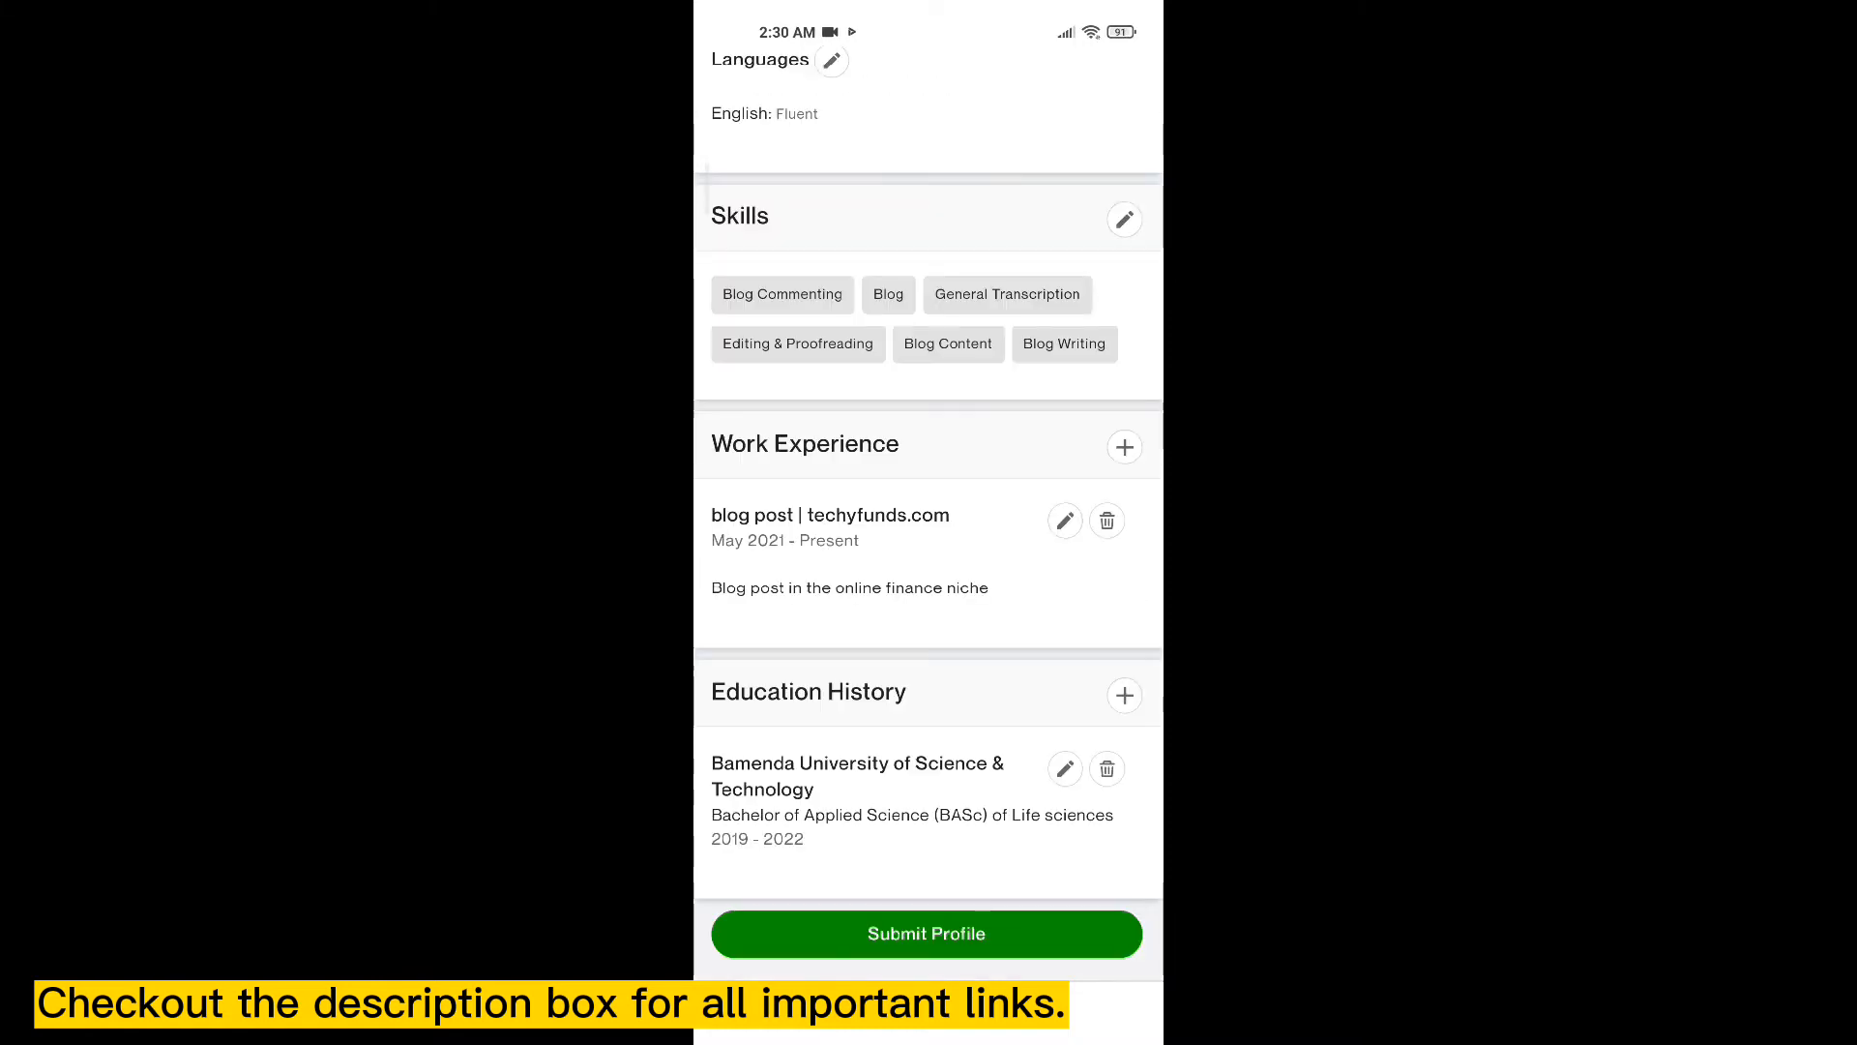
{"action": "scroll", "coordinate": [928, 542], "scroll_direction": "up", "scroll_amount": 15}
{"action": "scroll", "coordinate": [929, 541], "scroll_direction": "up", "scroll_amount": 2}
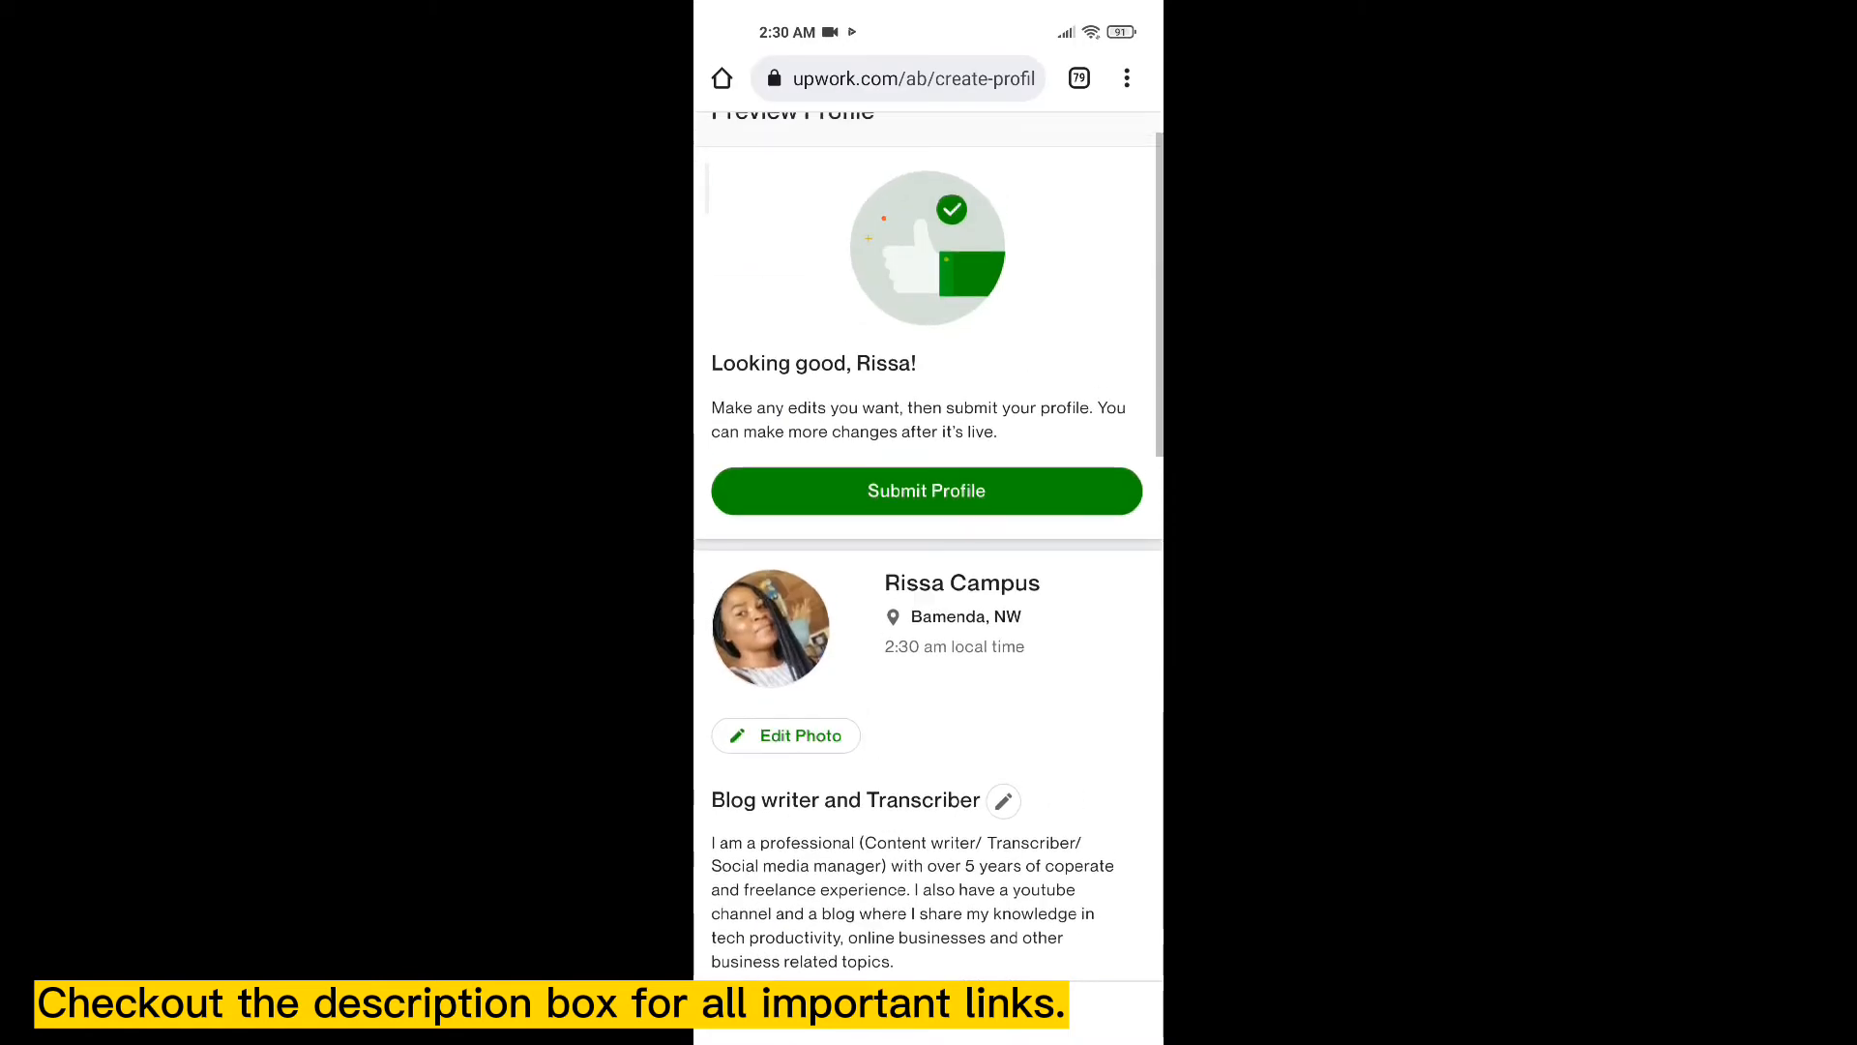
{"action": "scroll", "coordinate": [929, 541], "scroll_direction": "up", "scroll_amount": 1}
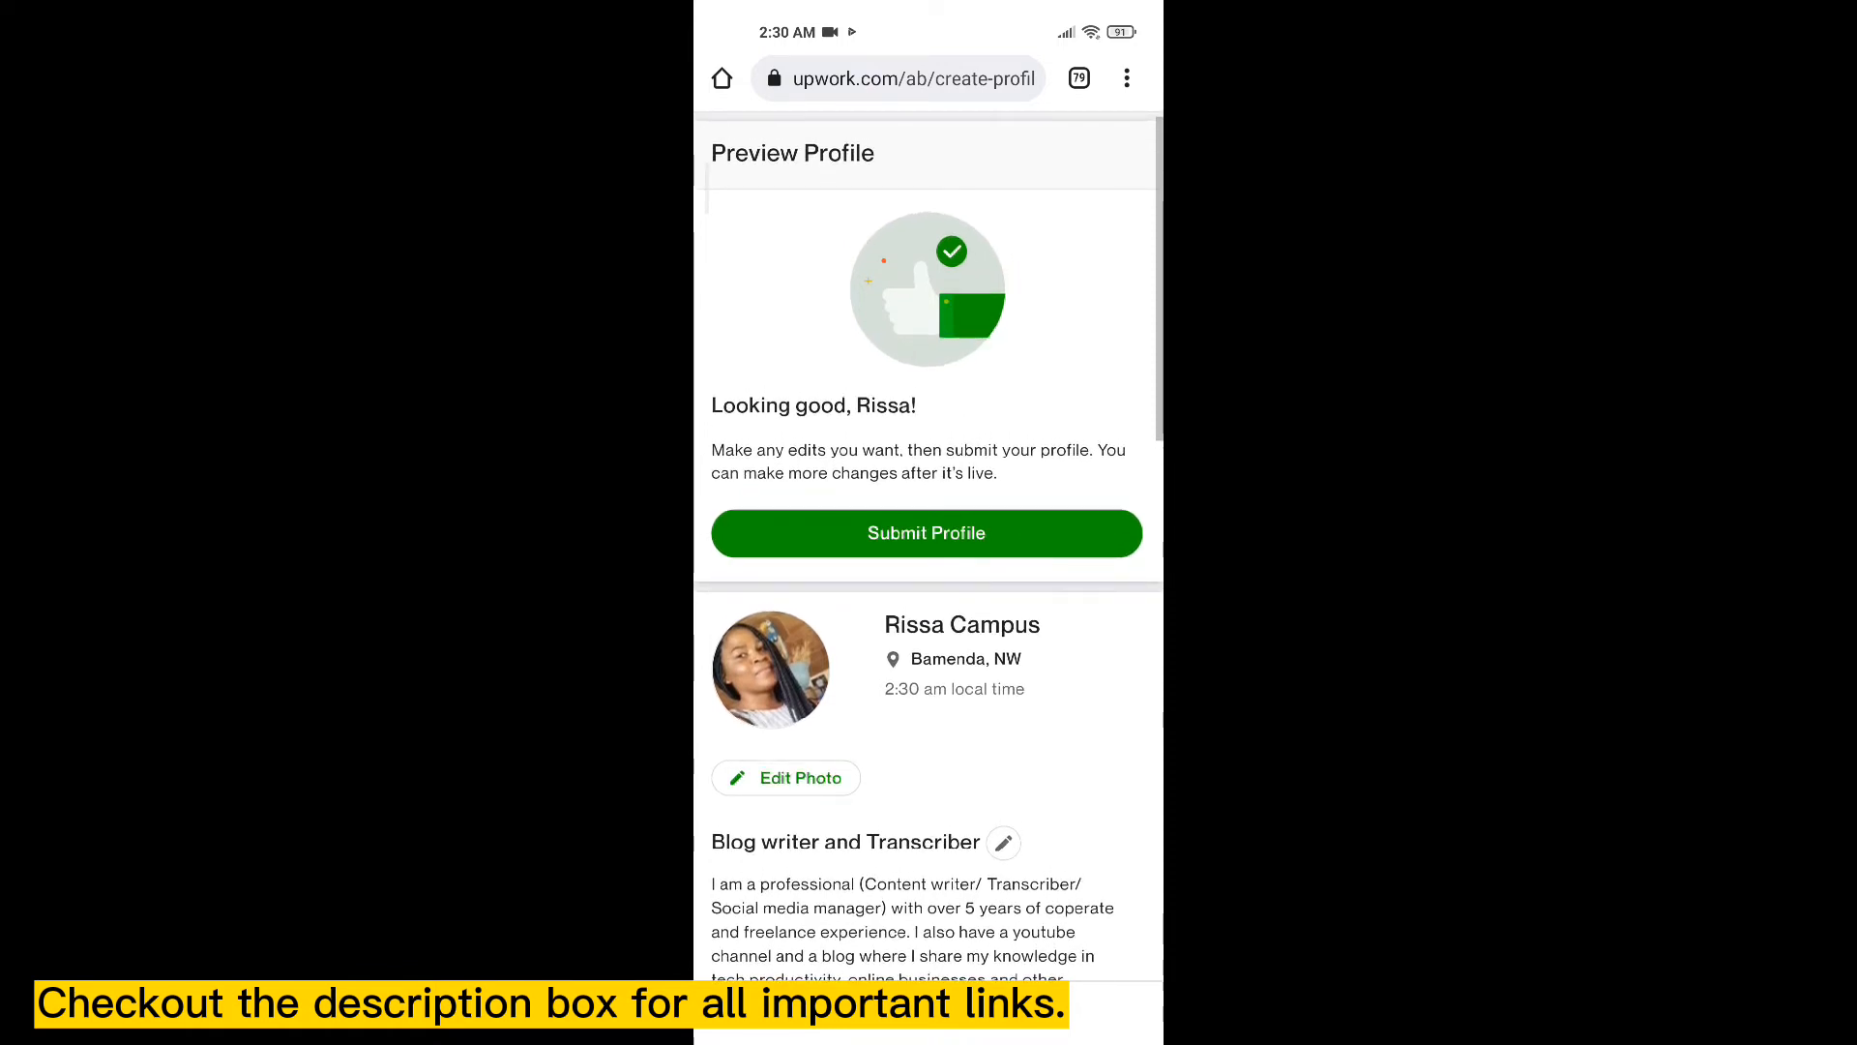
{"action": "scroll", "coordinate": [928, 542], "scroll_direction": "down", "scroll_amount": 2}
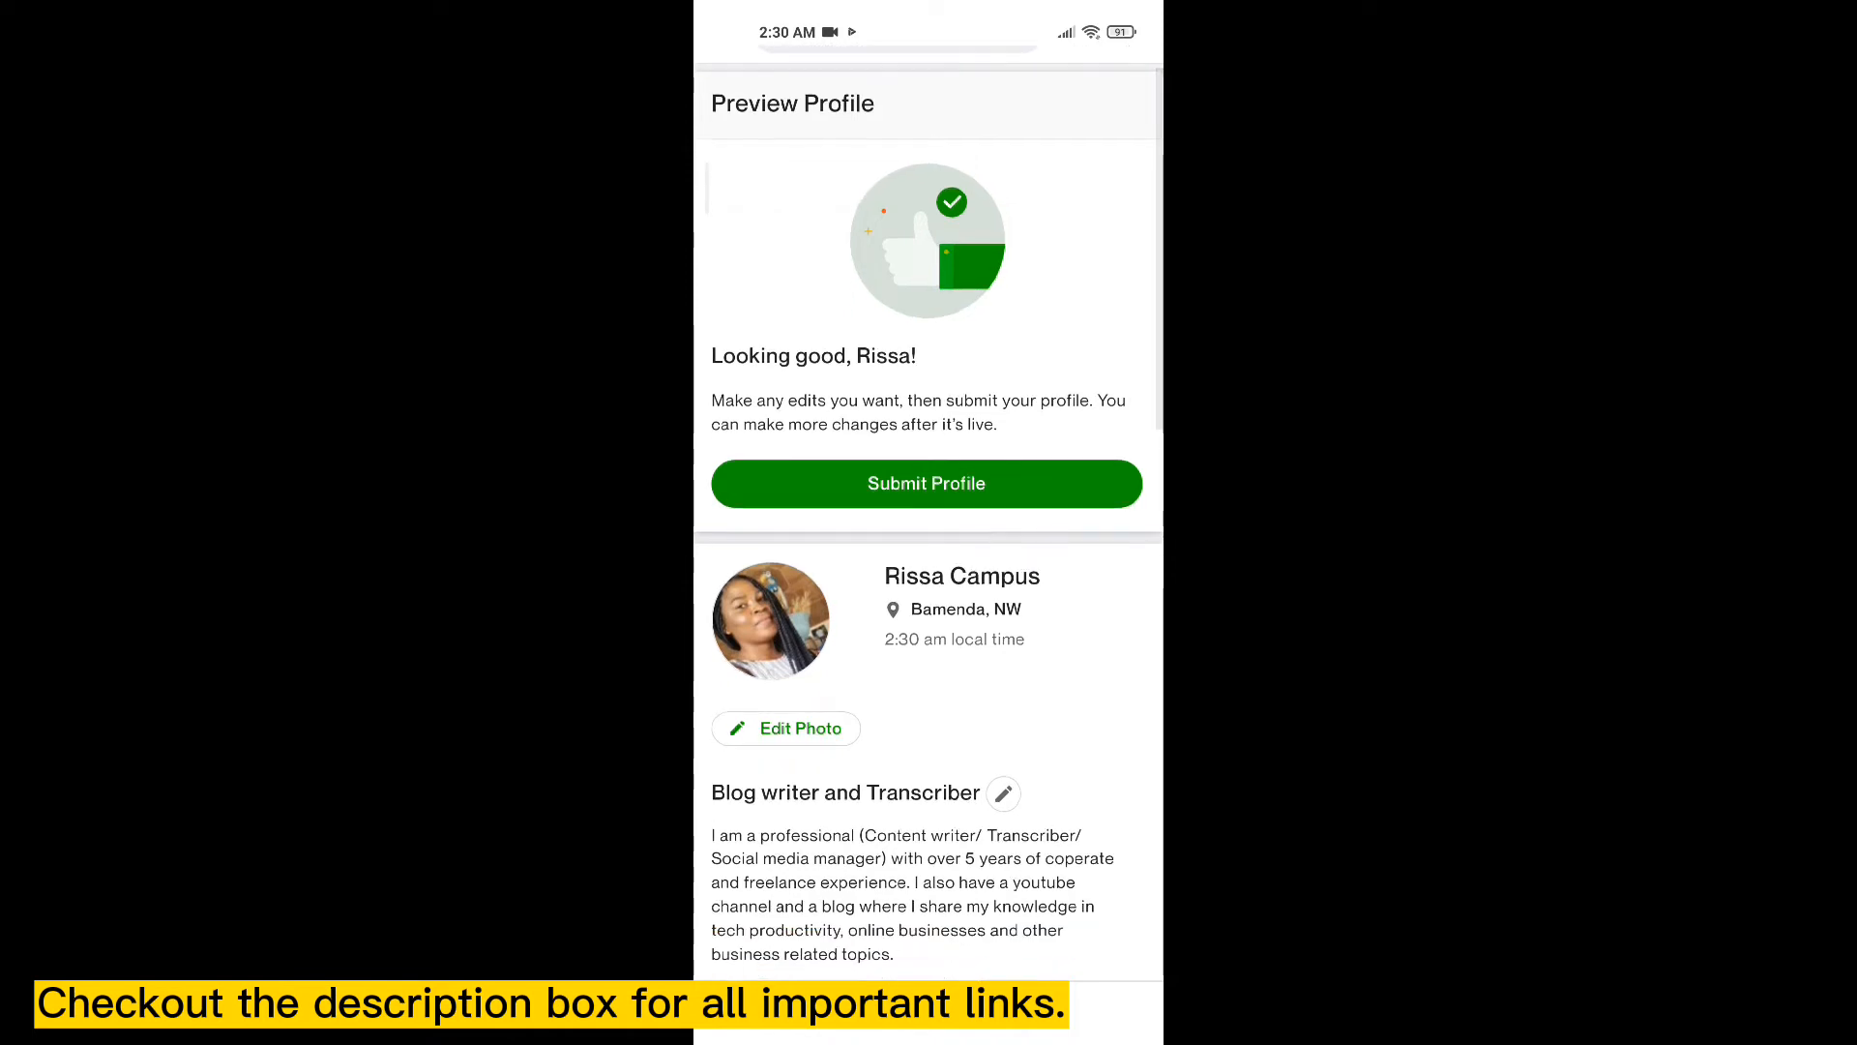
{"action": "scroll", "coordinate": [928, 542], "scroll_direction": "down", "scroll_amount": 3}
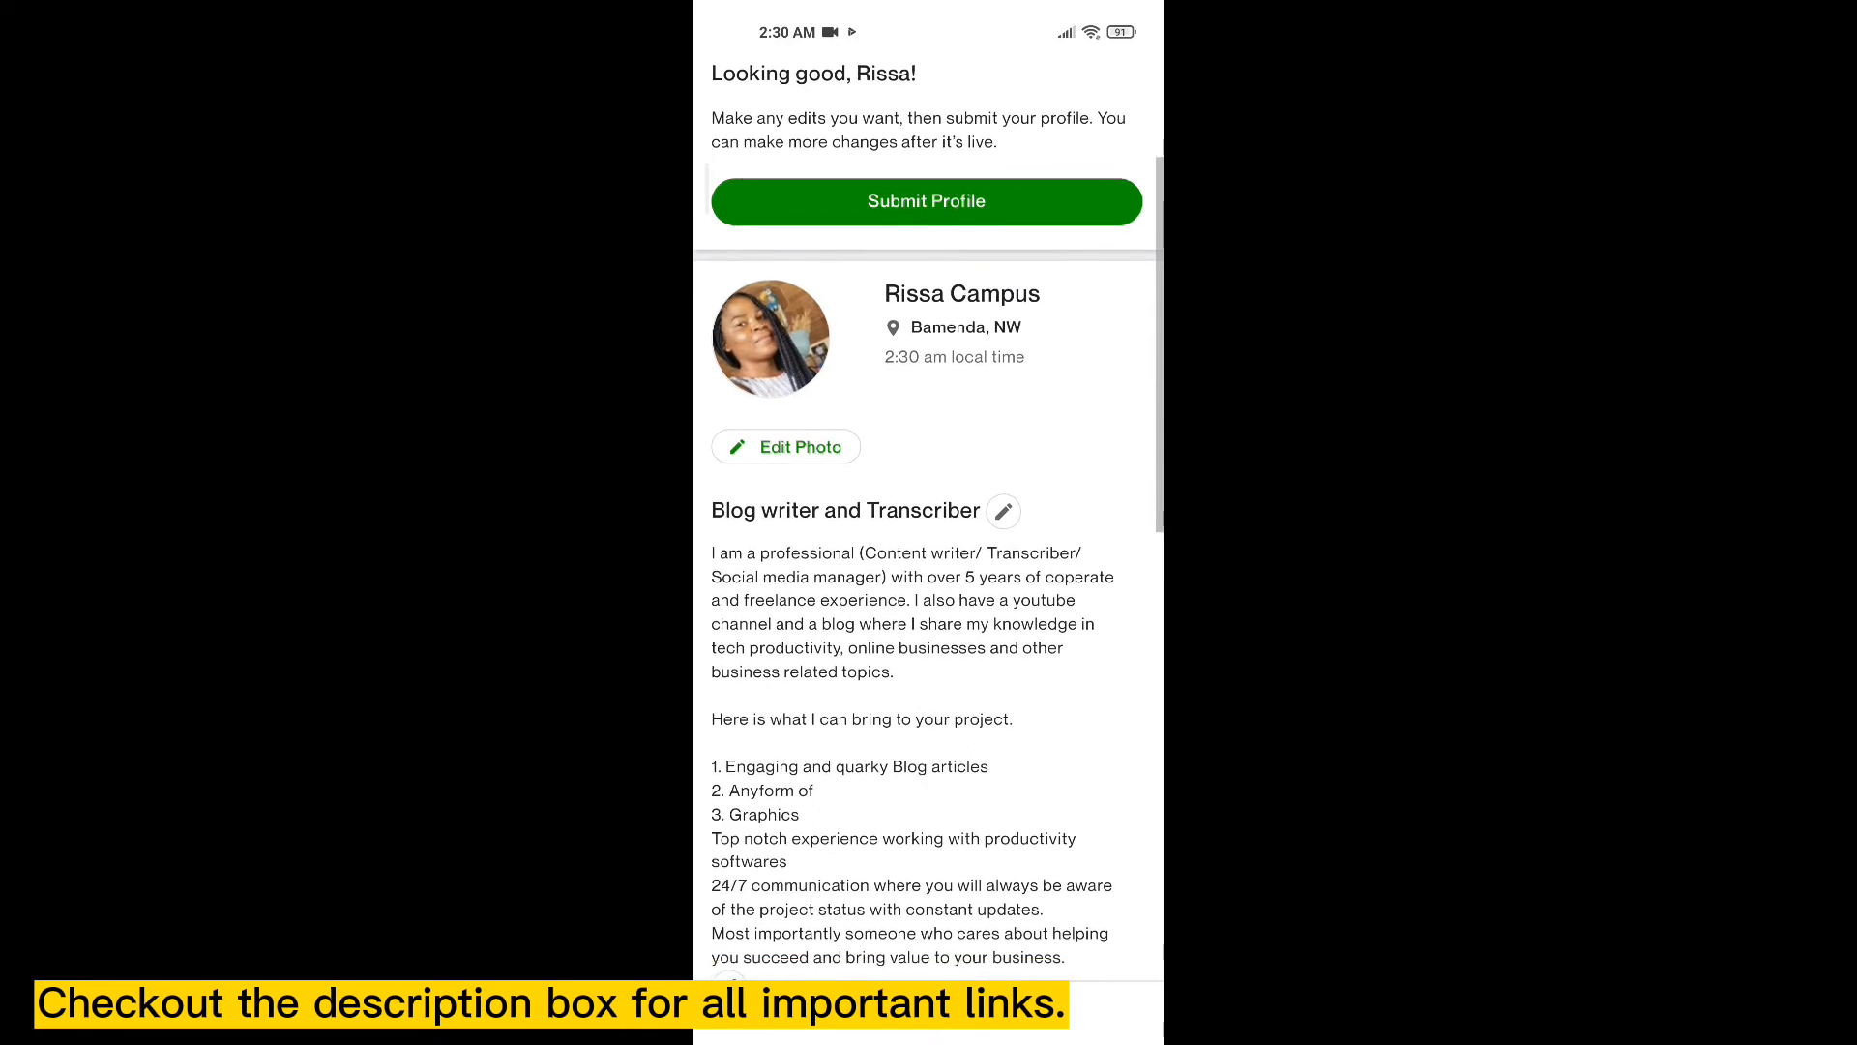
{"action": "scroll", "coordinate": [928, 512], "scroll_direction": "down", "scroll_amount": 1}
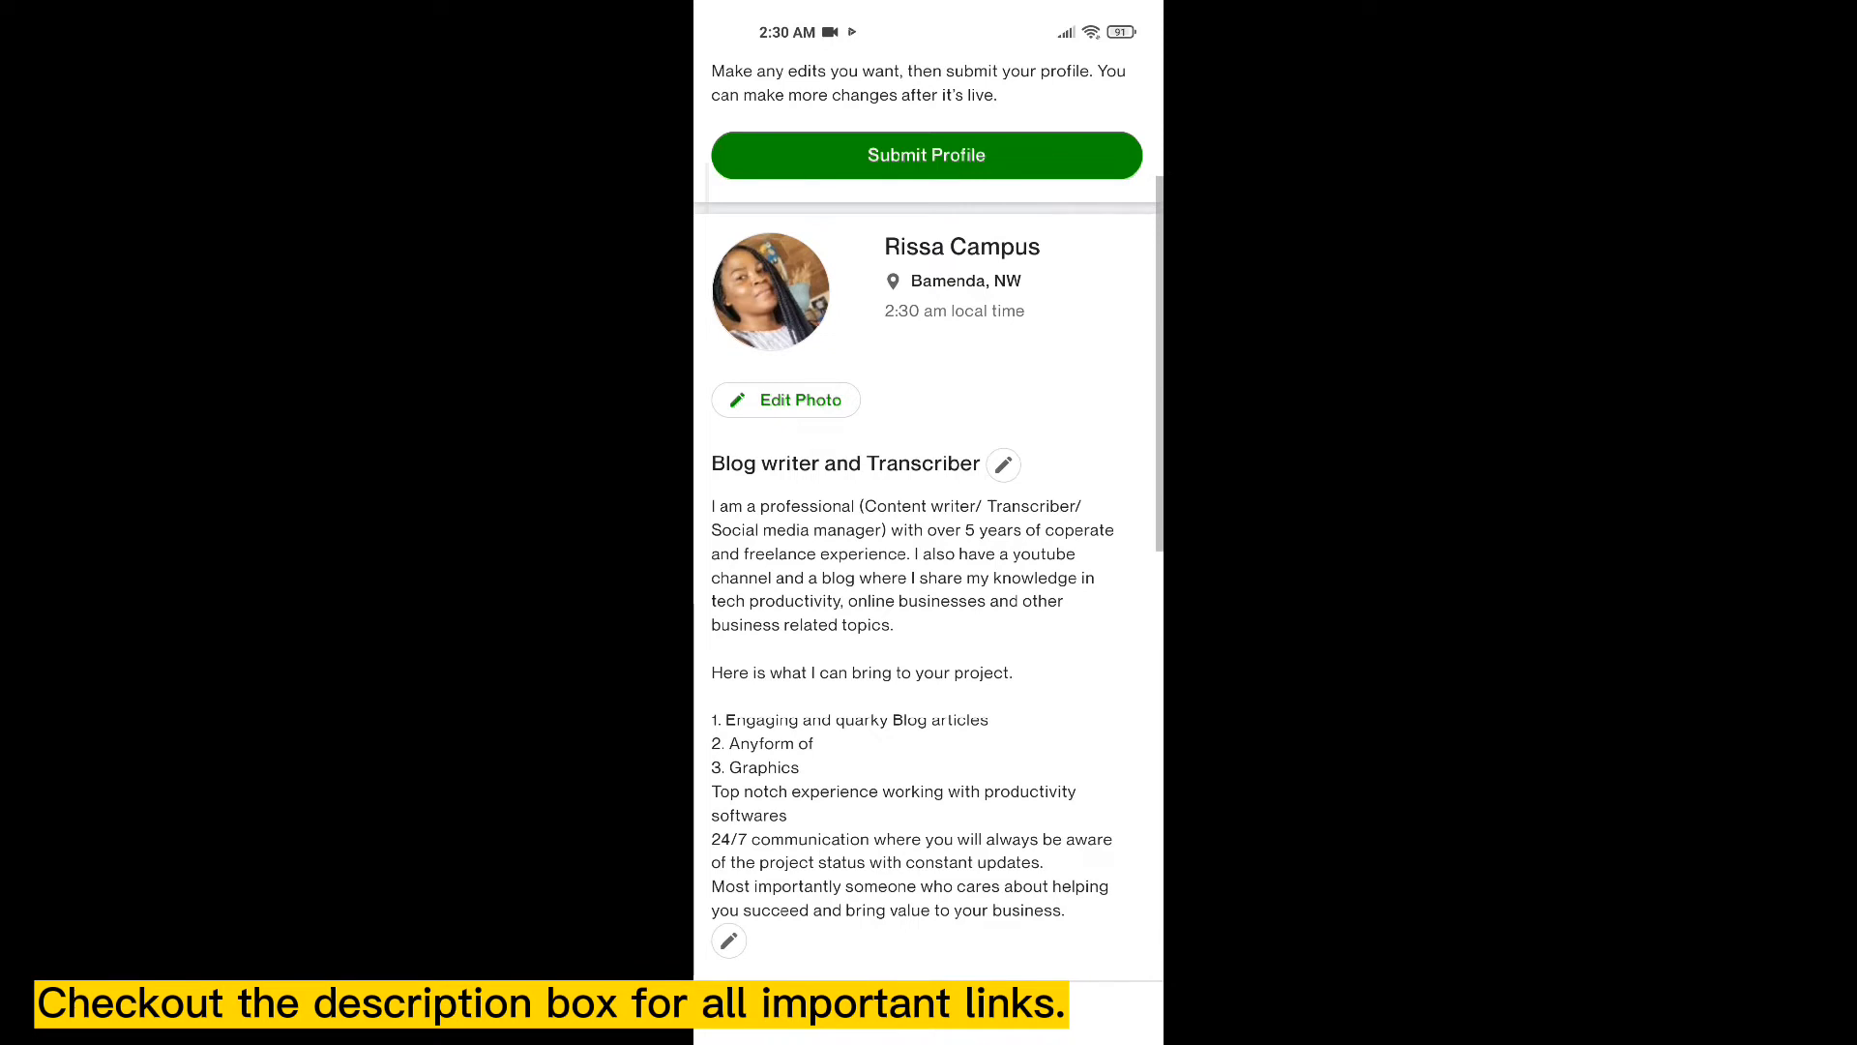
{"action": "scroll", "coordinate": [928, 513], "scroll_direction": "down", "scroll_amount": 2}
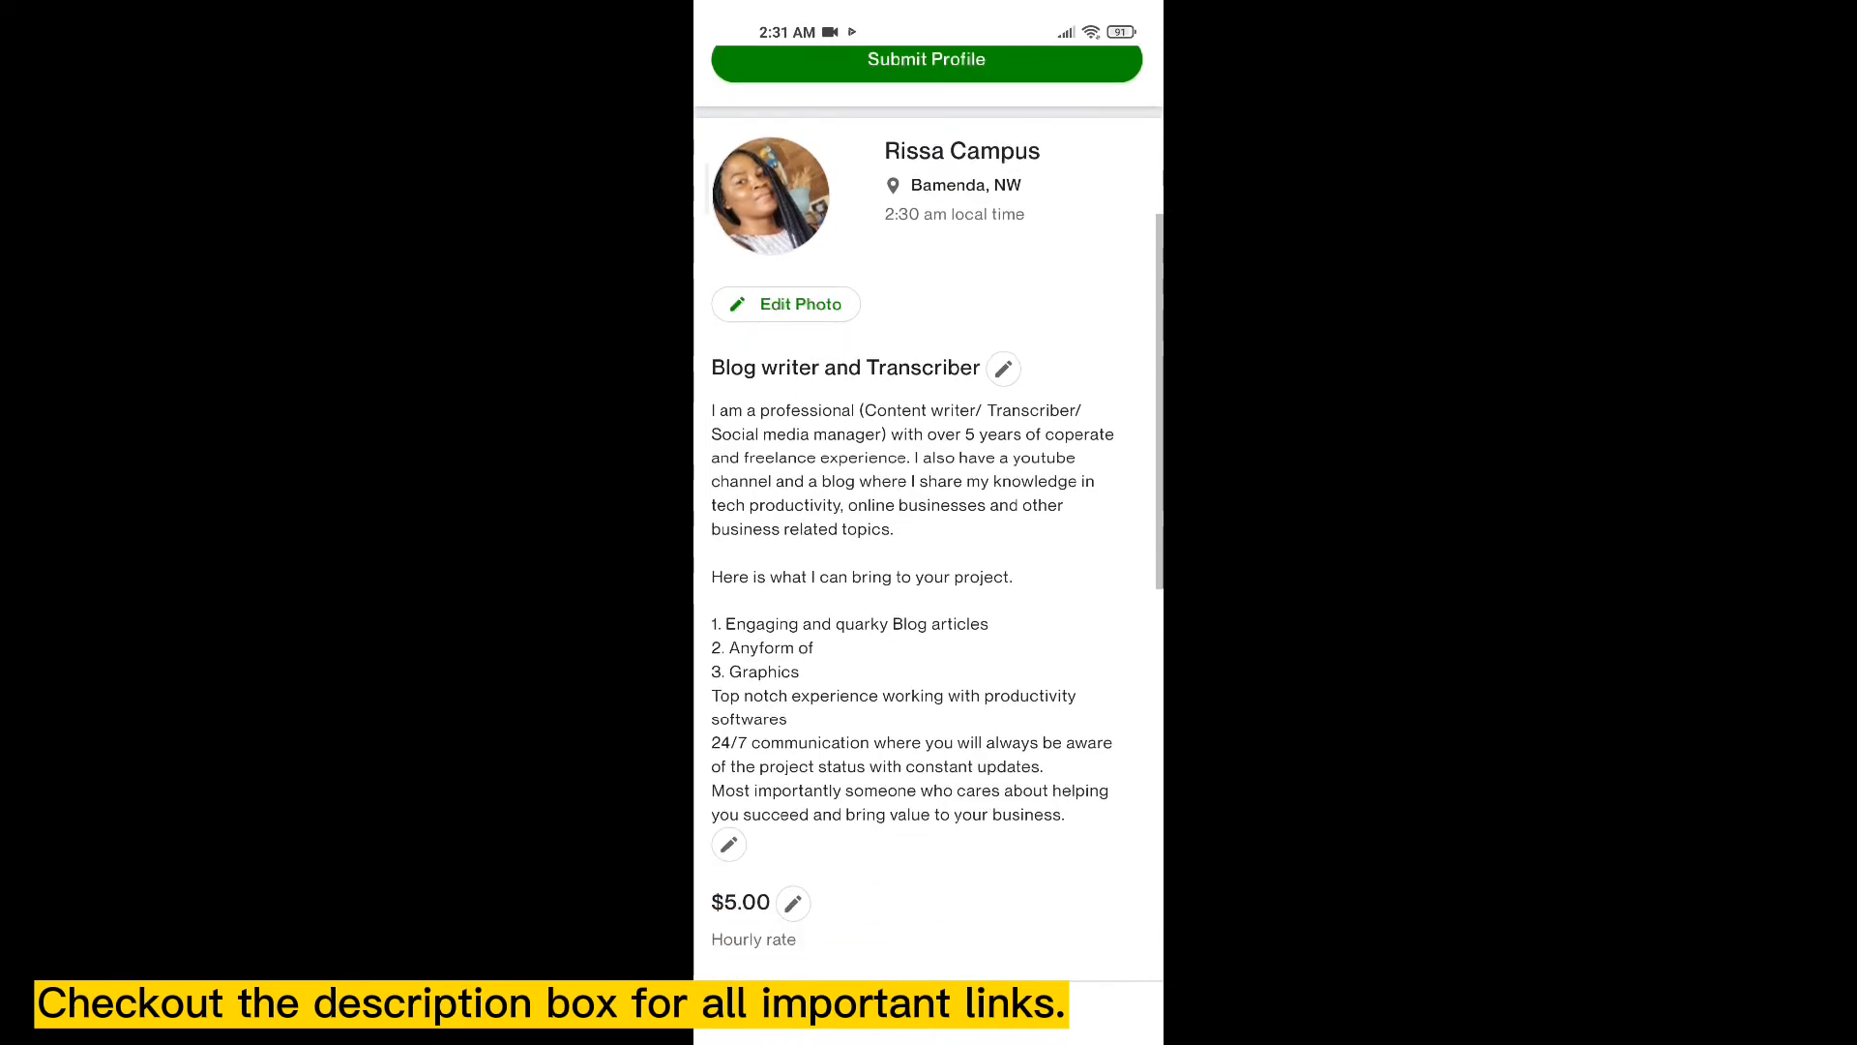
{"action": "scroll", "coordinate": [929, 513], "scroll_direction": "down", "scroll_amount": 2}
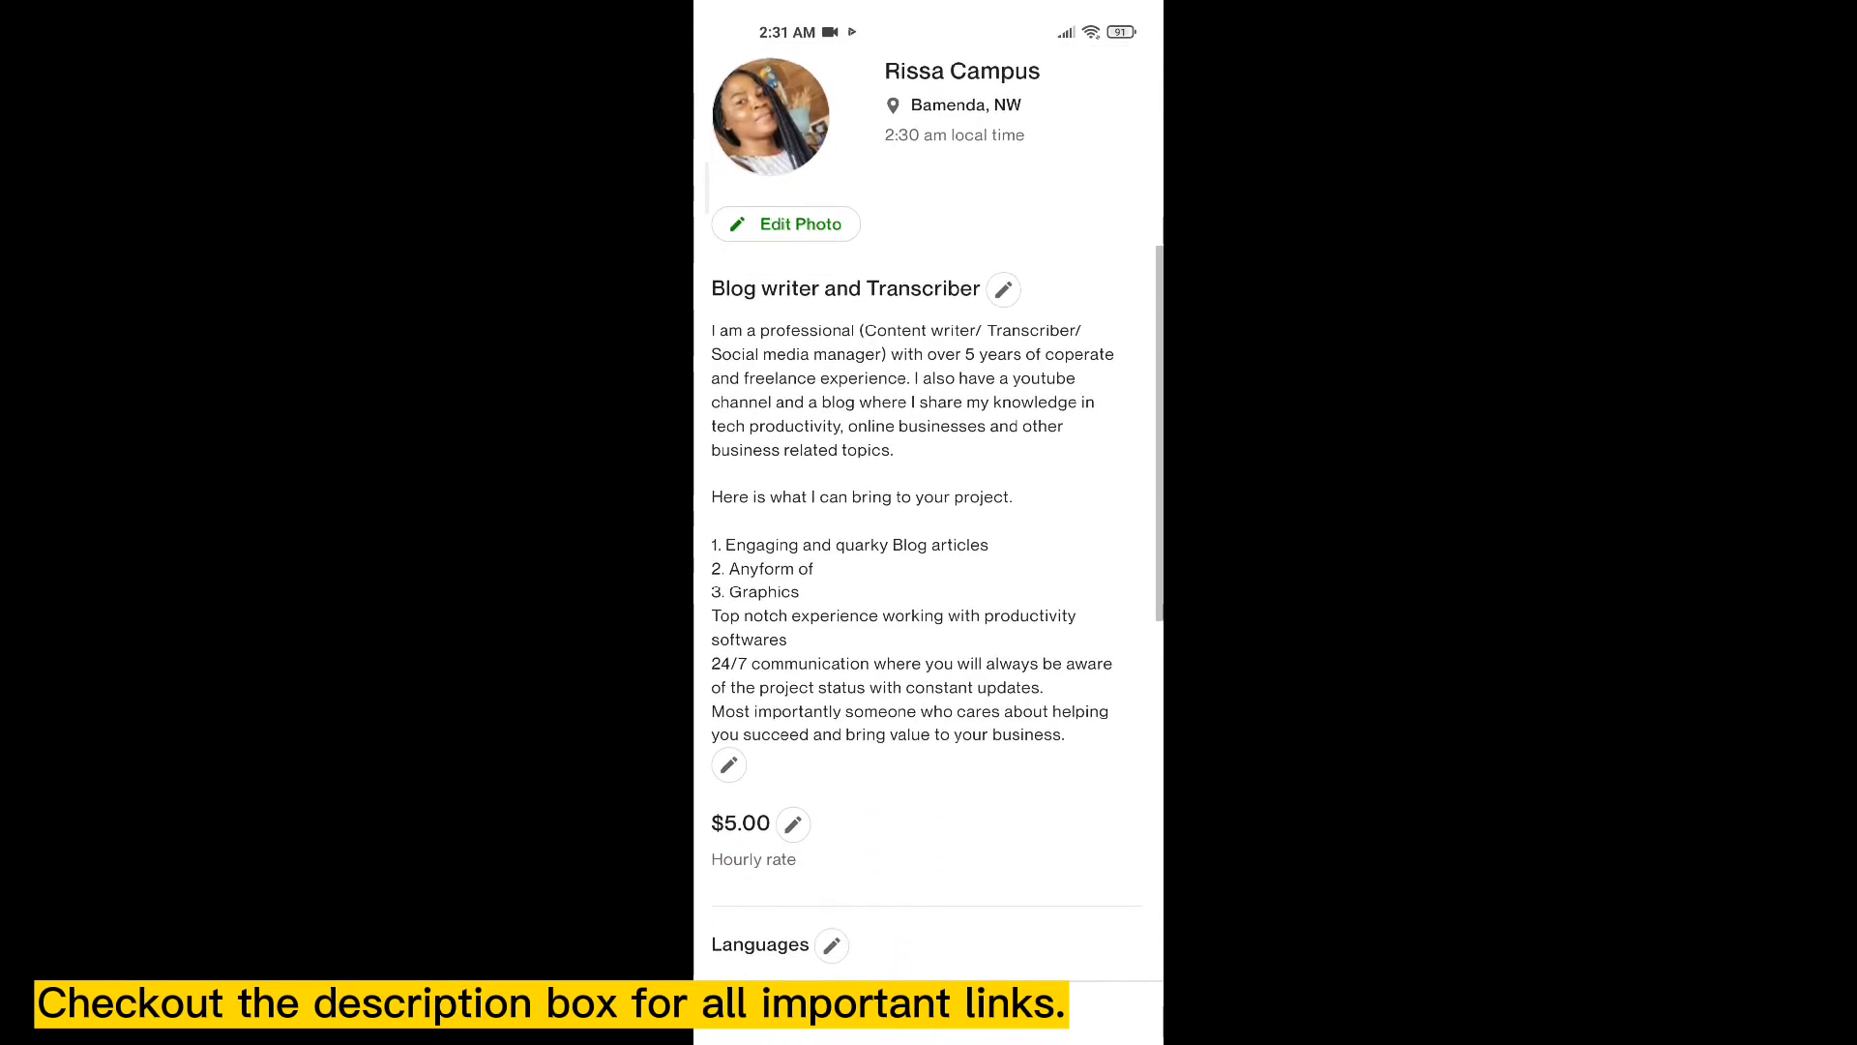
{"action": "scroll", "coordinate": [928, 513], "scroll_direction": "down", "scroll_amount": 1}
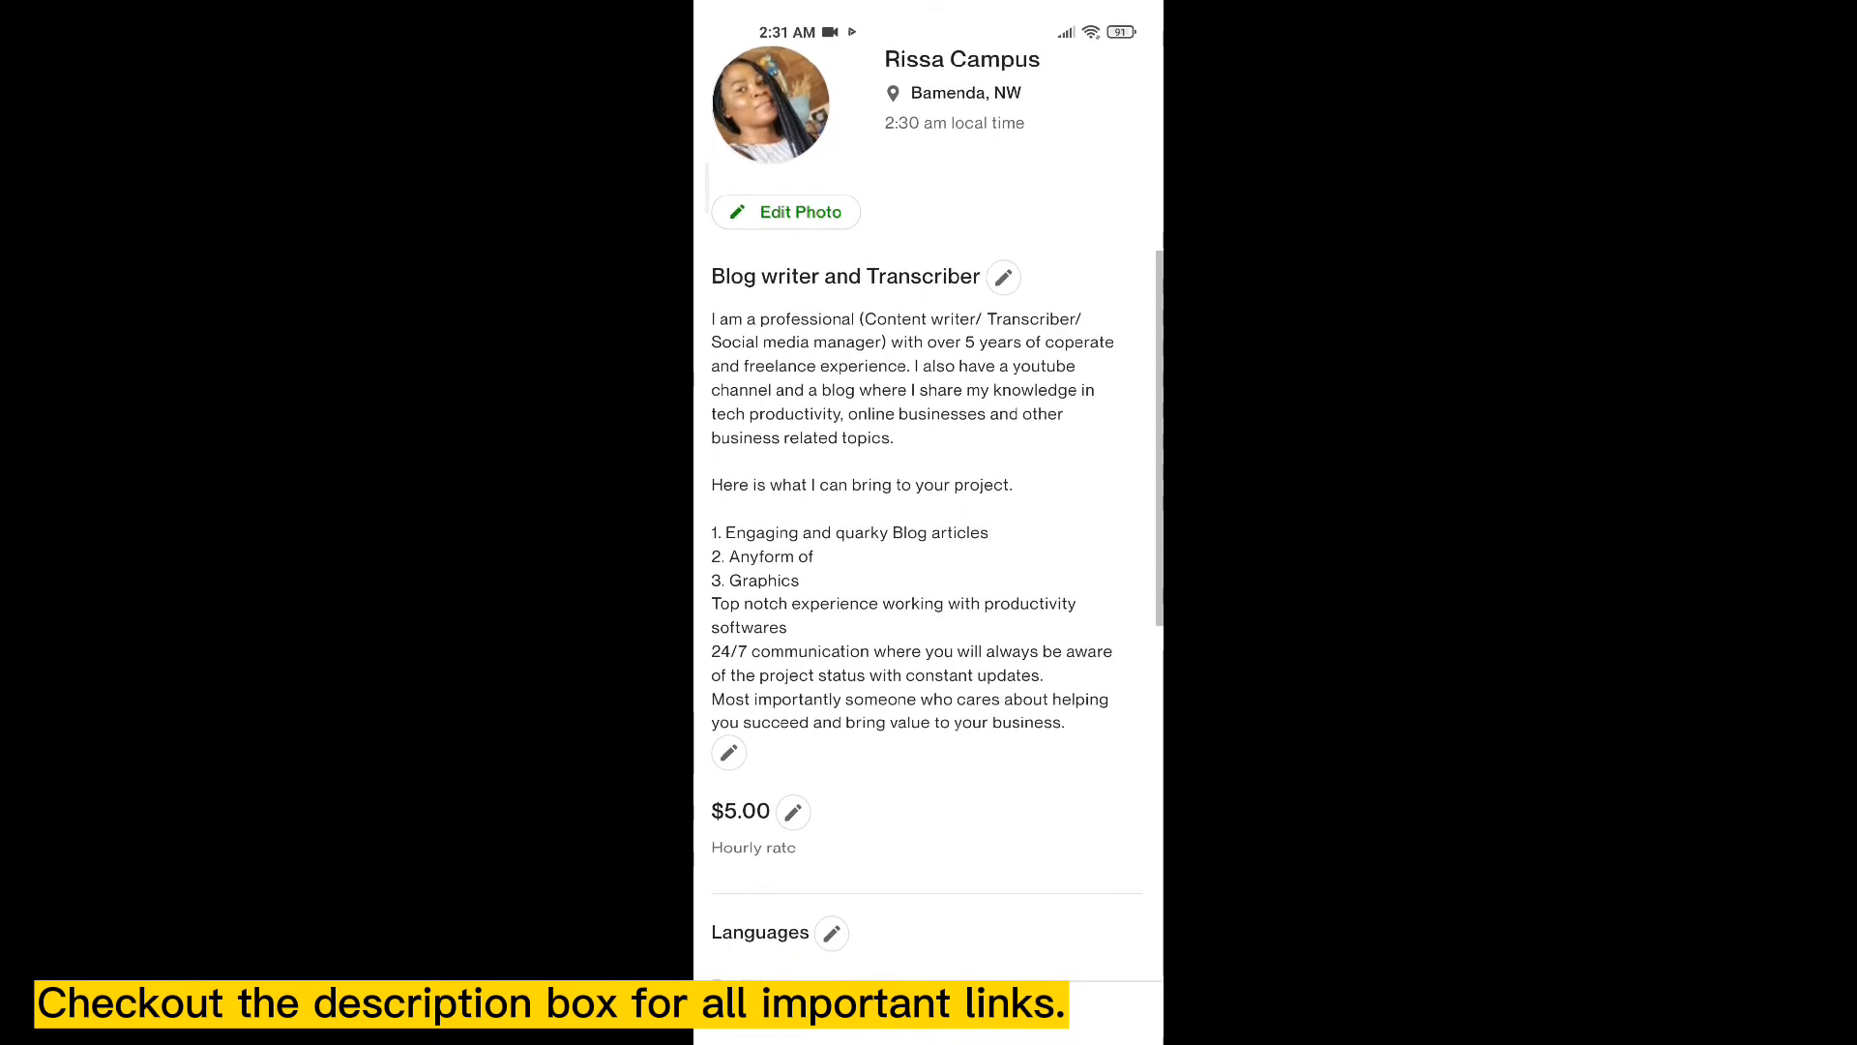
{"action": "scroll", "coordinate": [928, 512], "scroll_direction": "down", "scroll_amount": 5}
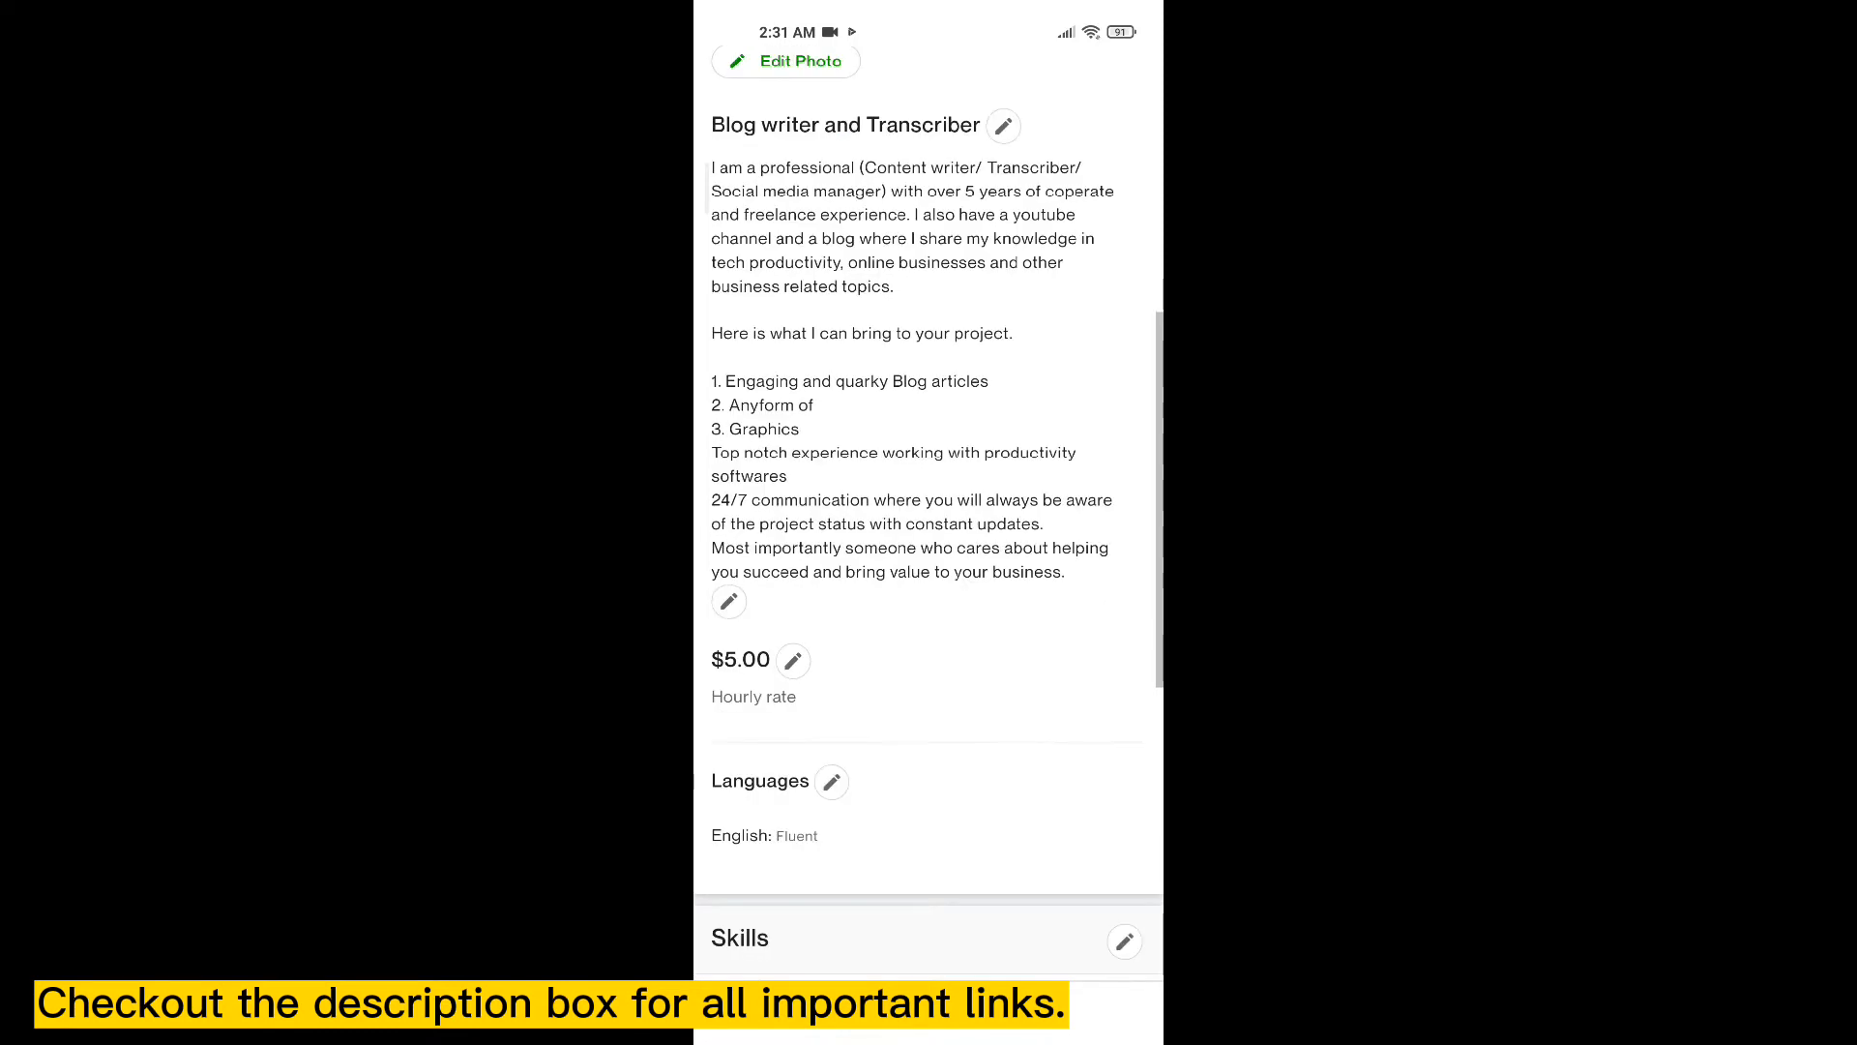
{"action": "scroll", "coordinate": [928, 513], "scroll_direction": "down", "scroll_amount": 3}
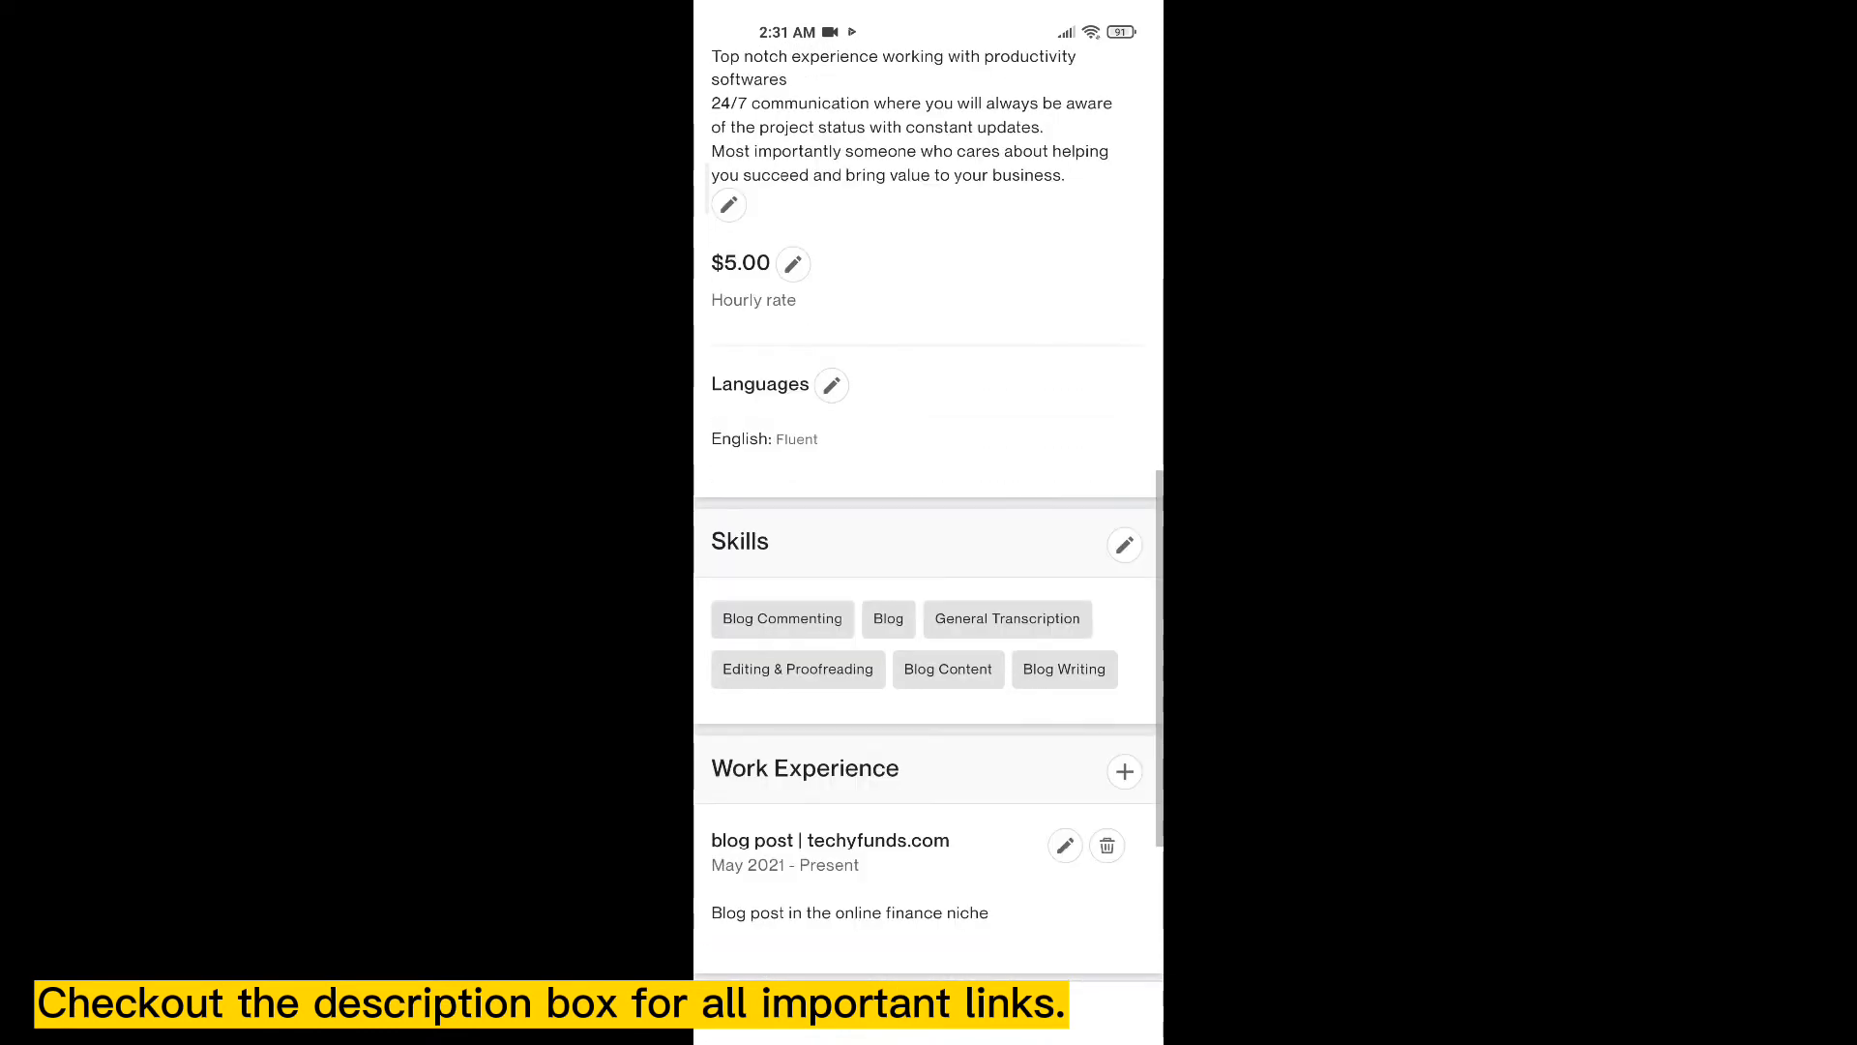
{"action": "scroll", "coordinate": [928, 512], "scroll_direction": "up", "scroll_amount": 1}
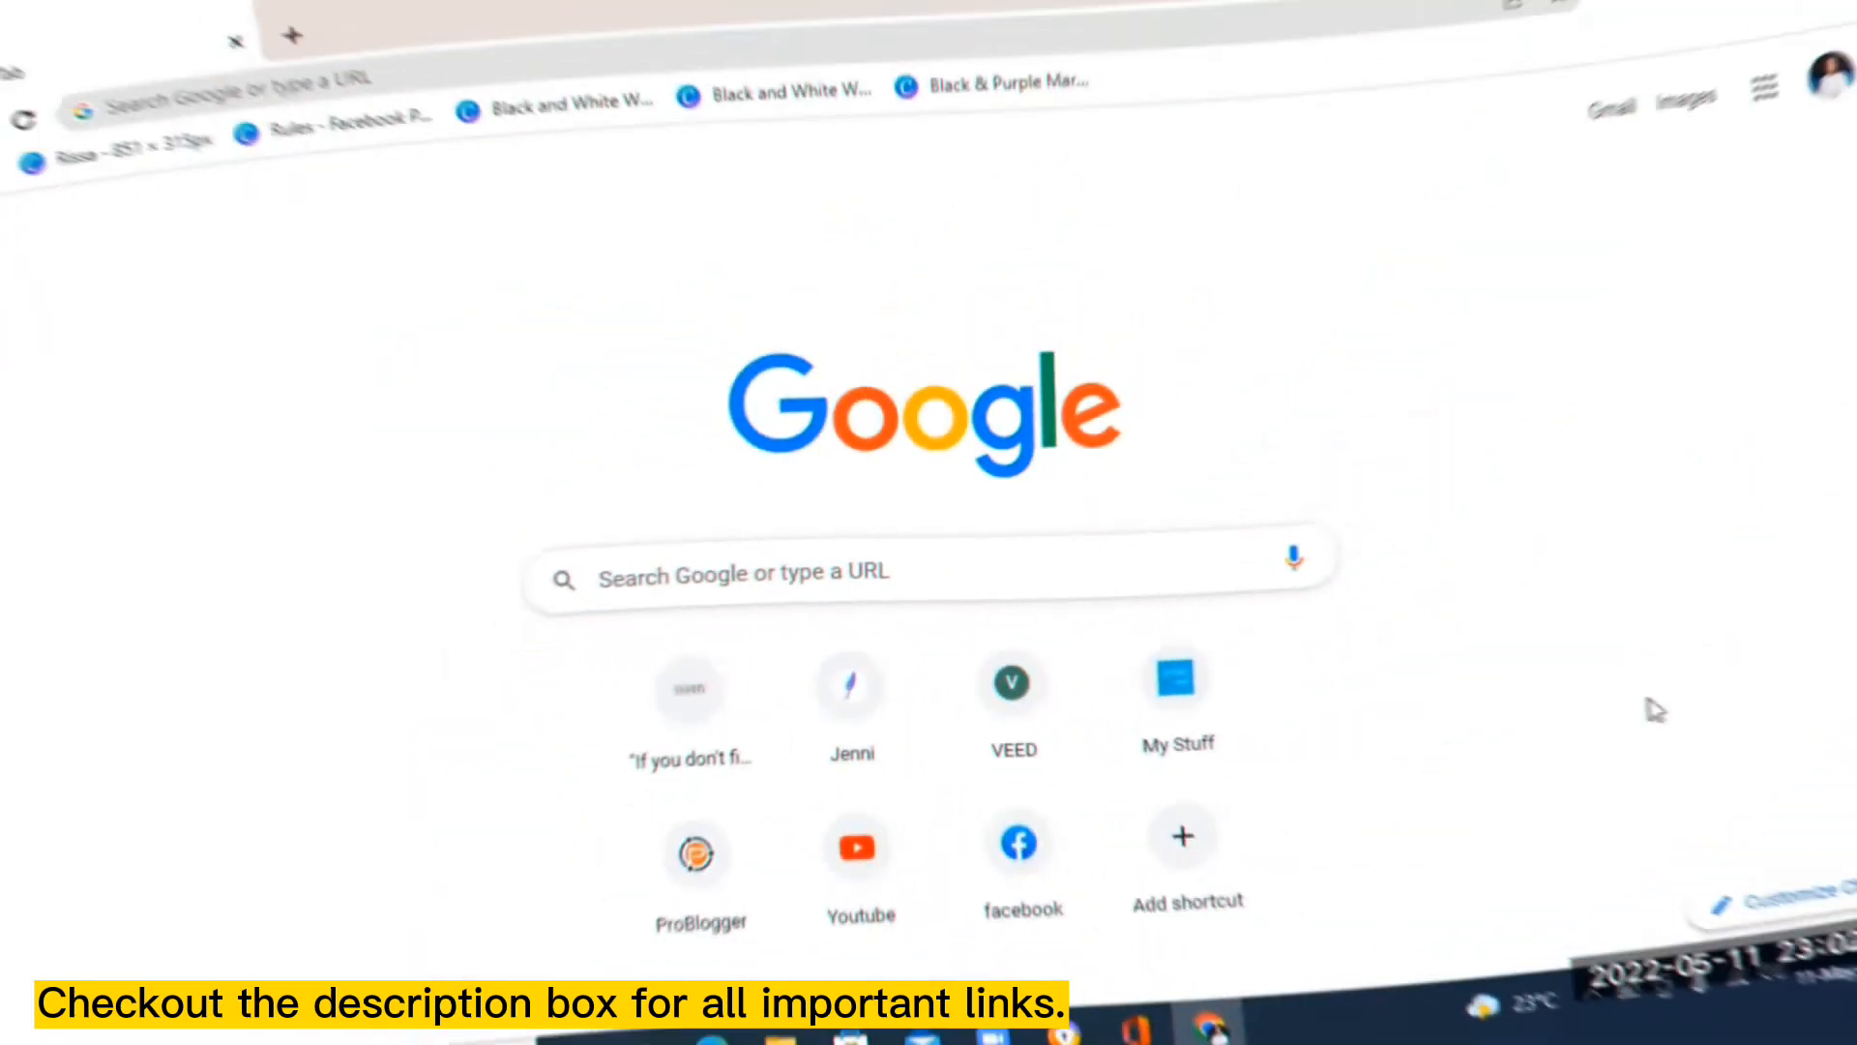
- Search Google for 'upwork' from the new tab and open the upwork.com result
{"action": "left_click", "coordinate": [812, 567]}
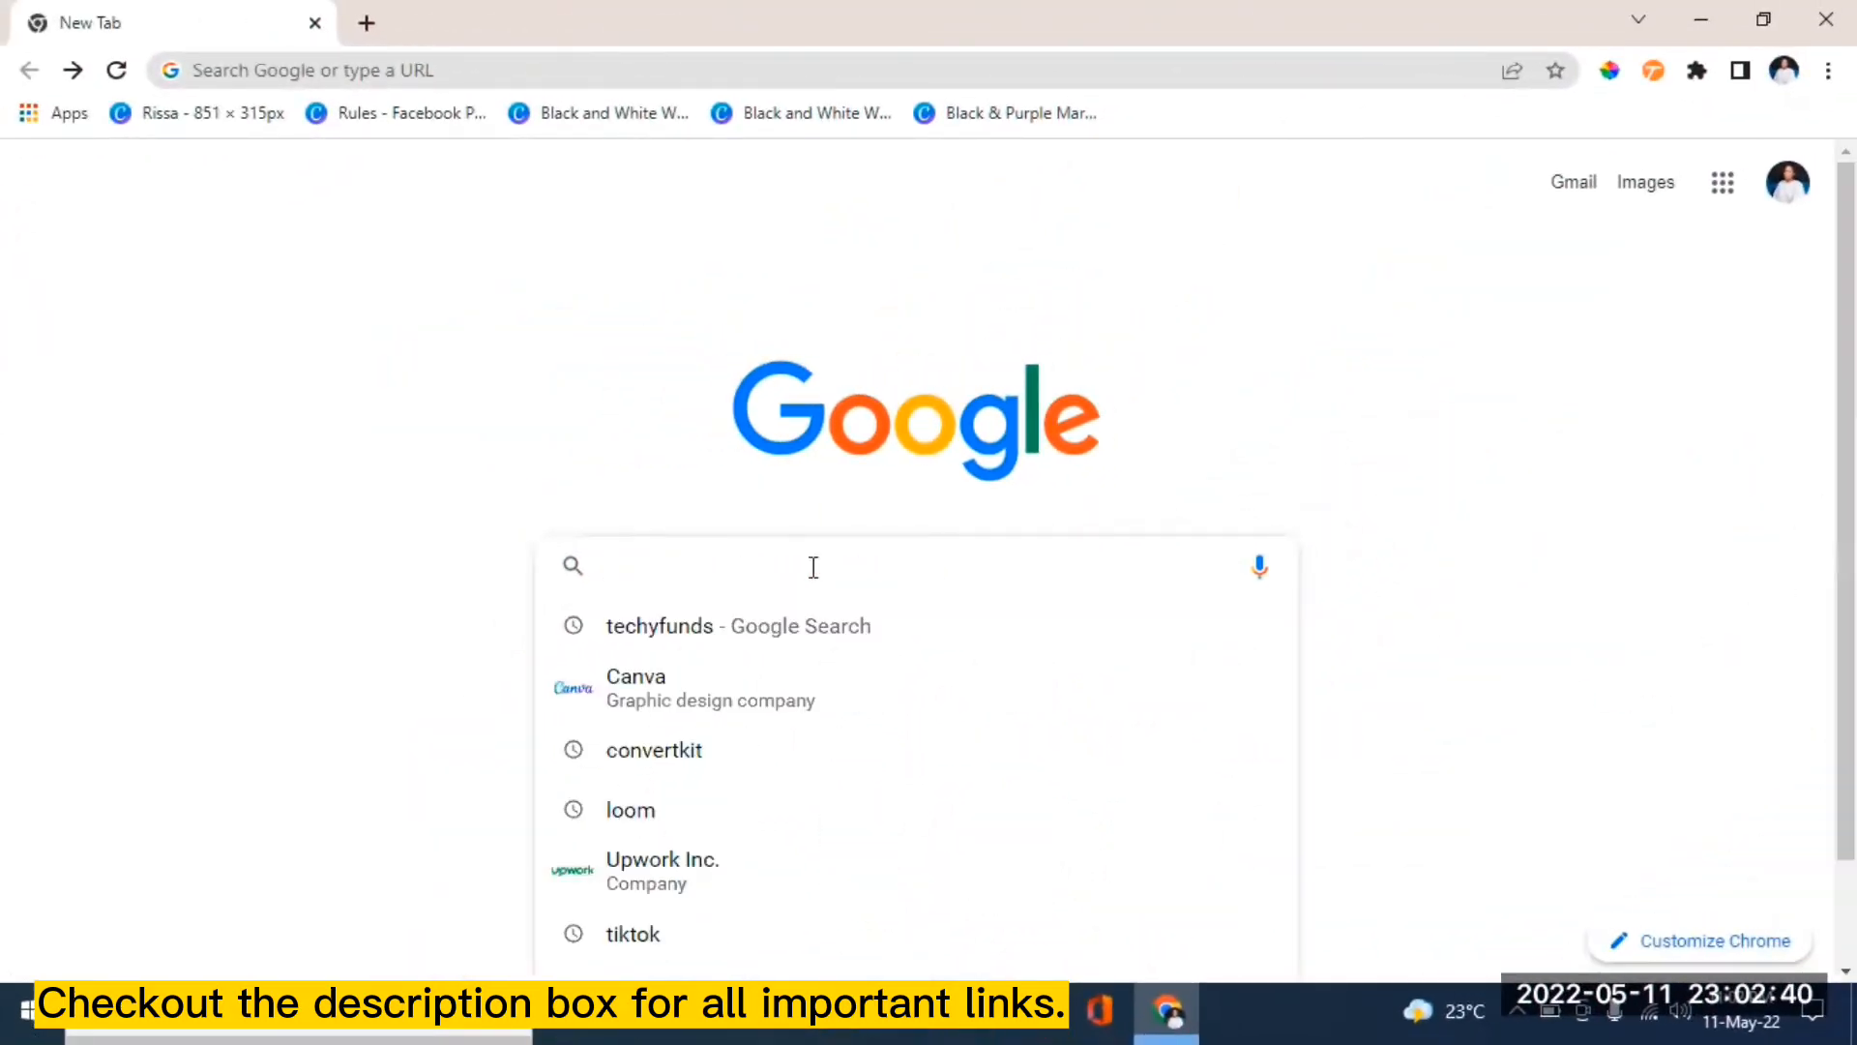
{"action": "left_click", "coordinate": [680, 891]}
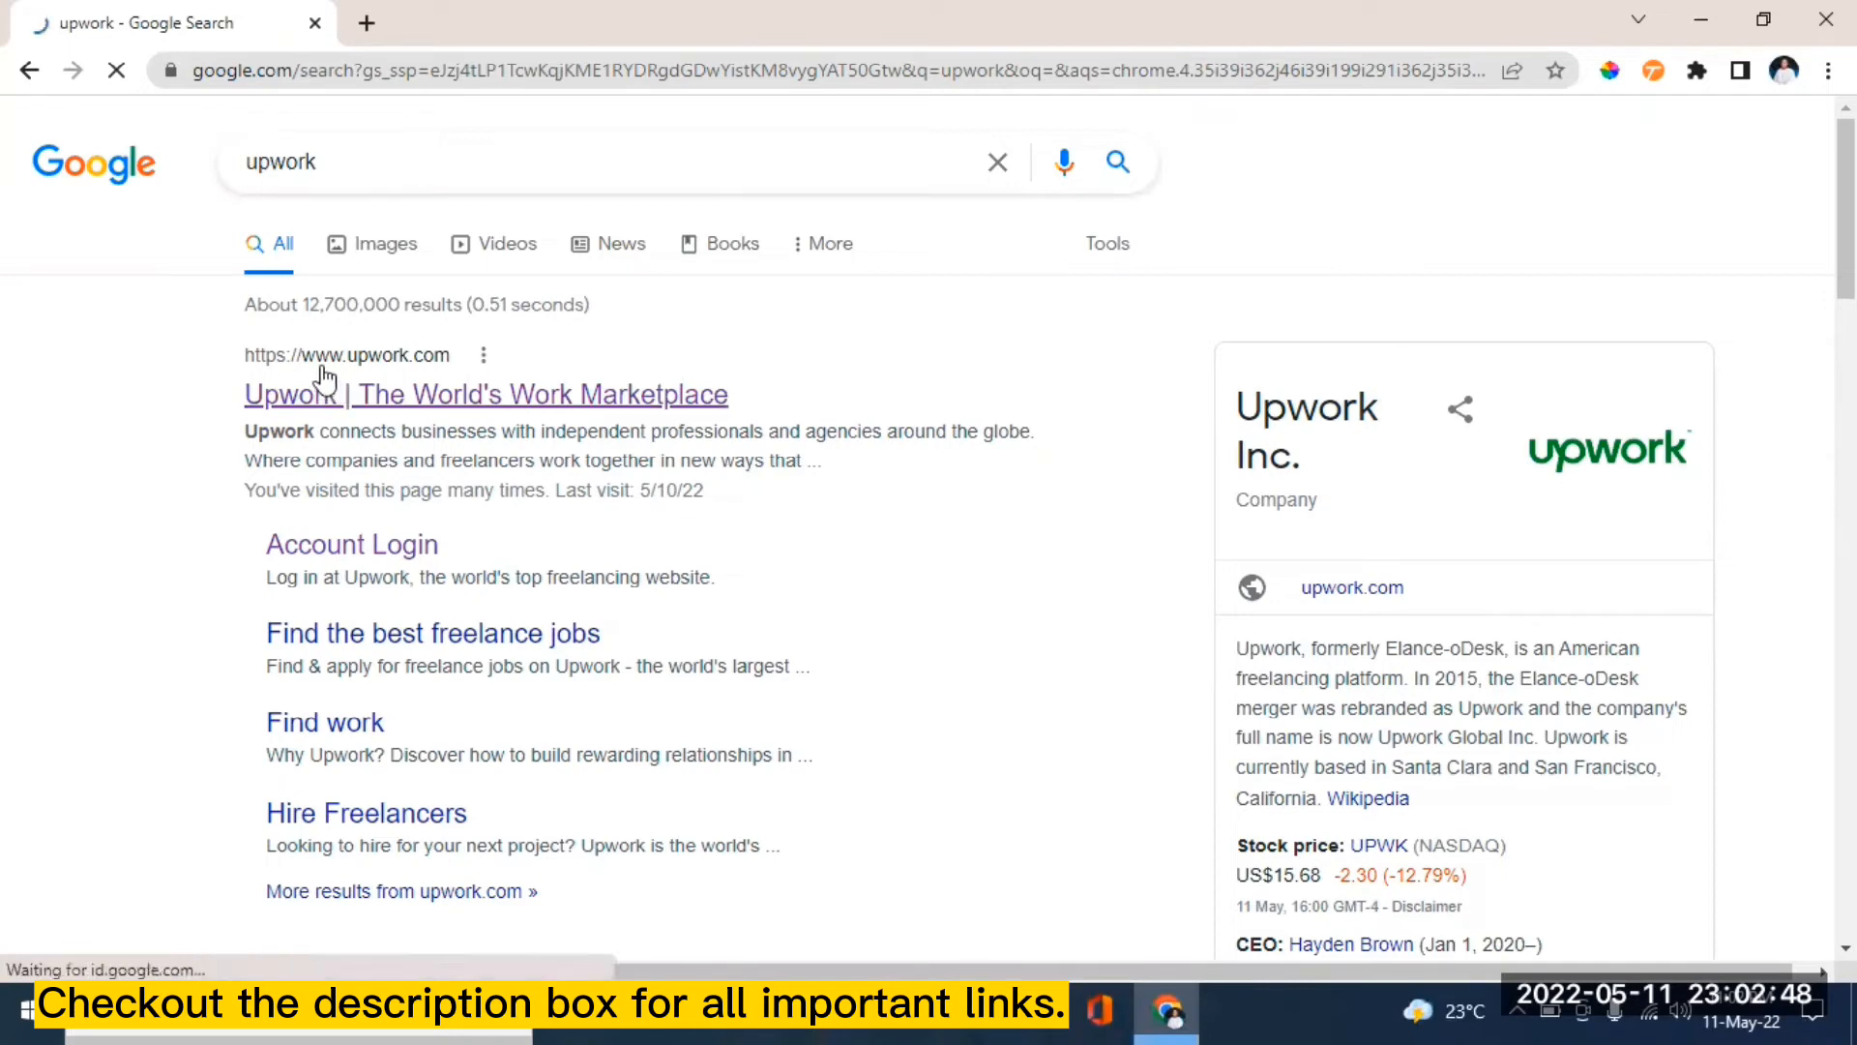
{"action": "left_click", "coordinate": [452, 405]}
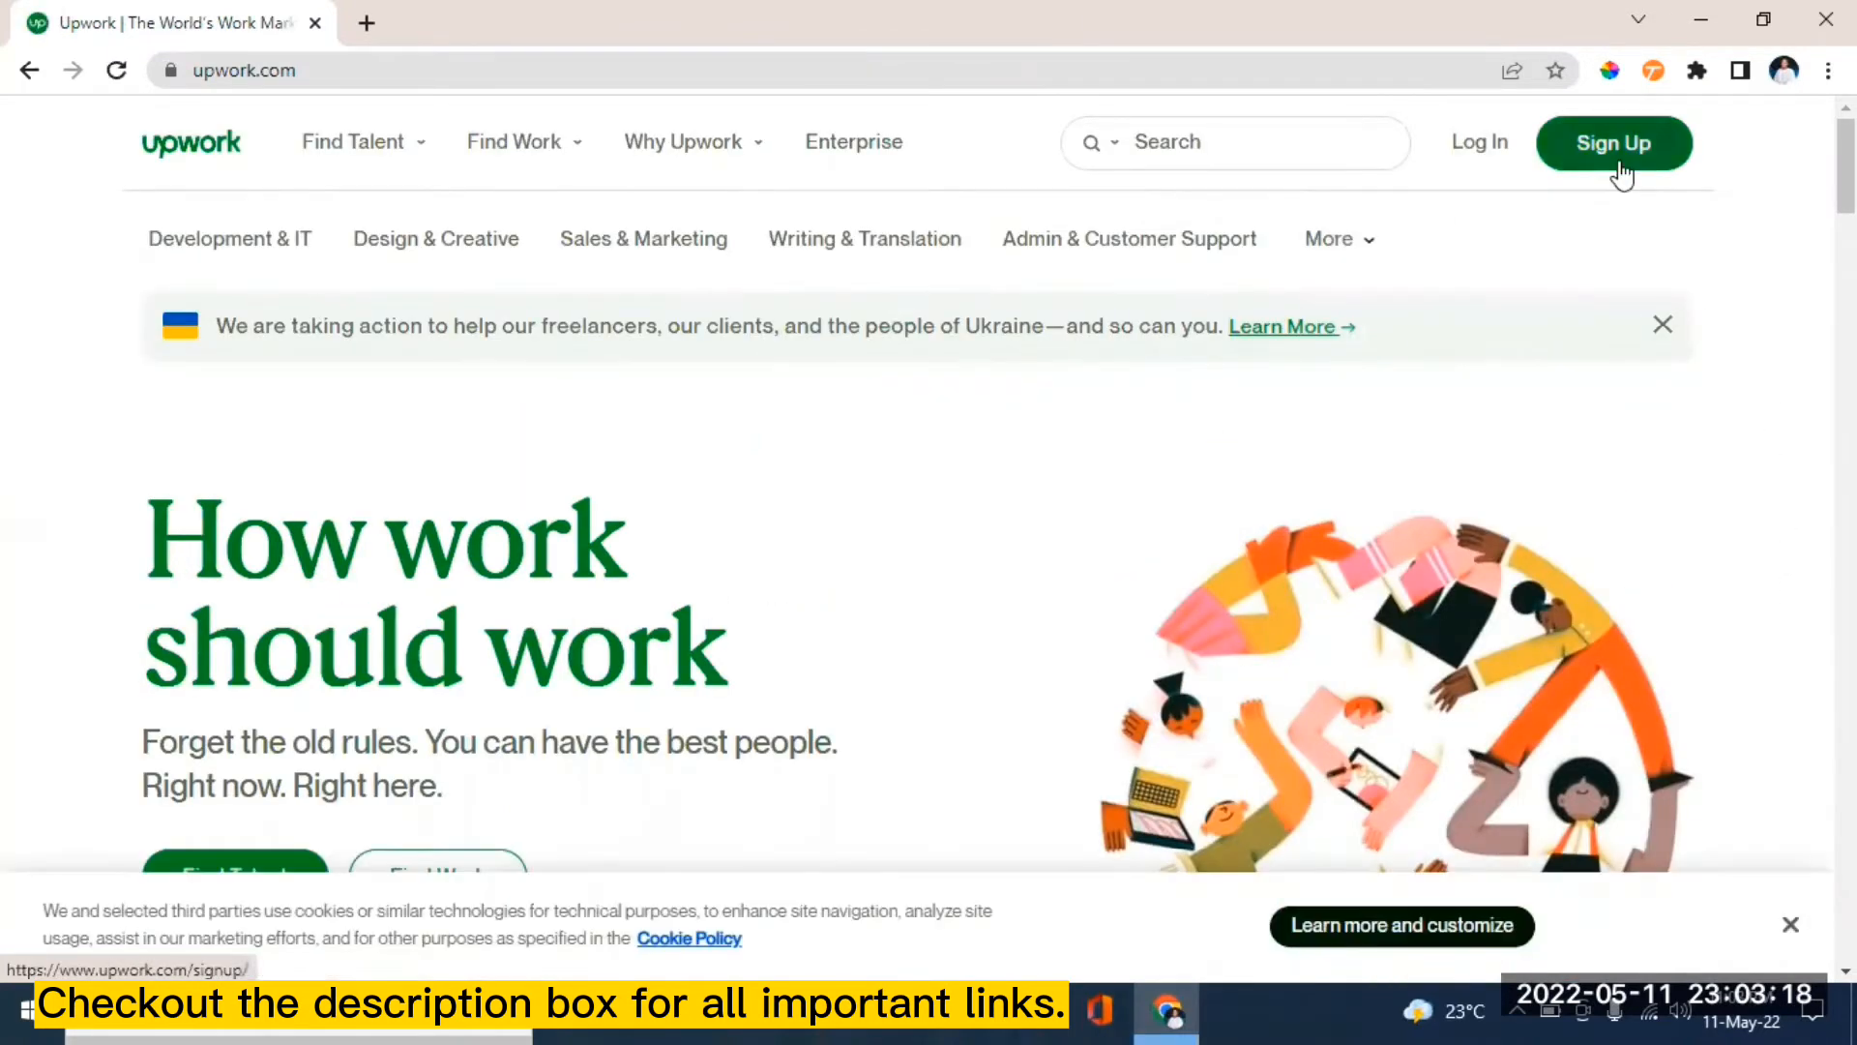
- Go to sign-up, select 'I'm a freelancer, looking for work', and apply as a freelancer
{"action": "left_click", "coordinate": [1622, 175]}
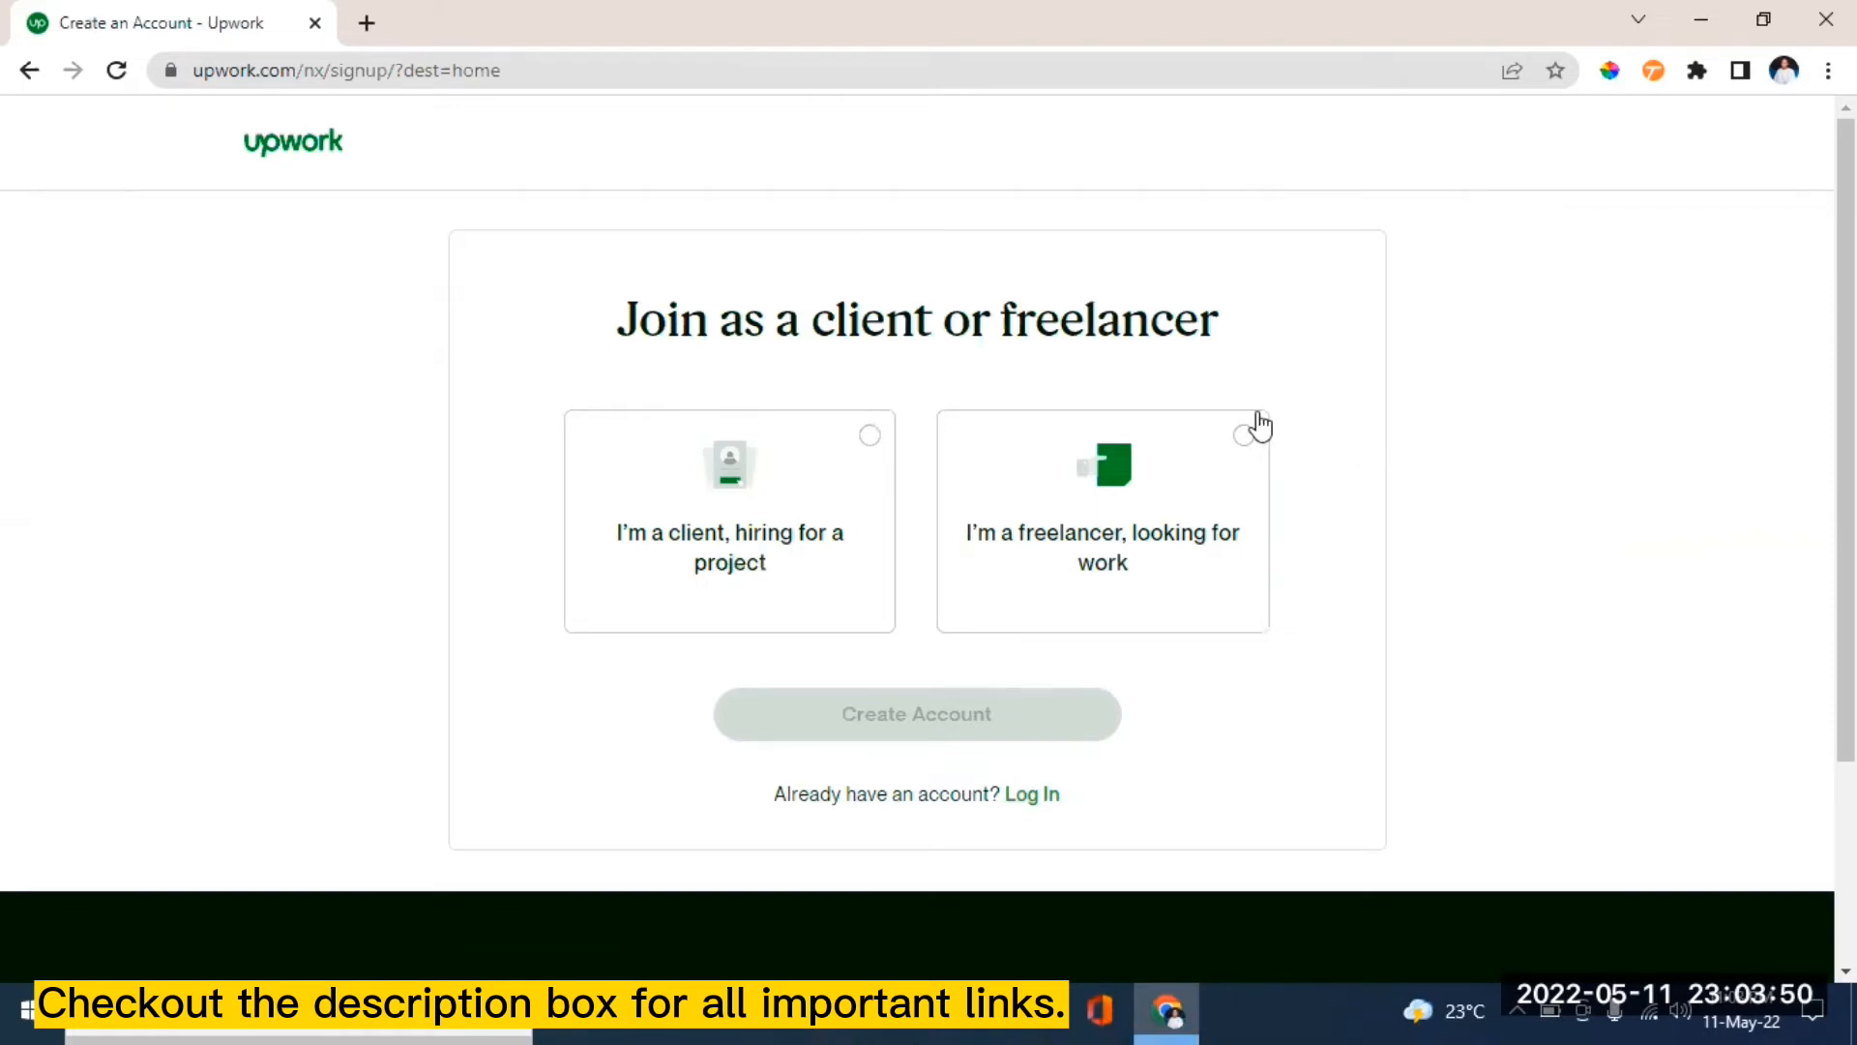
{"action": "left_click", "coordinate": [1246, 443]}
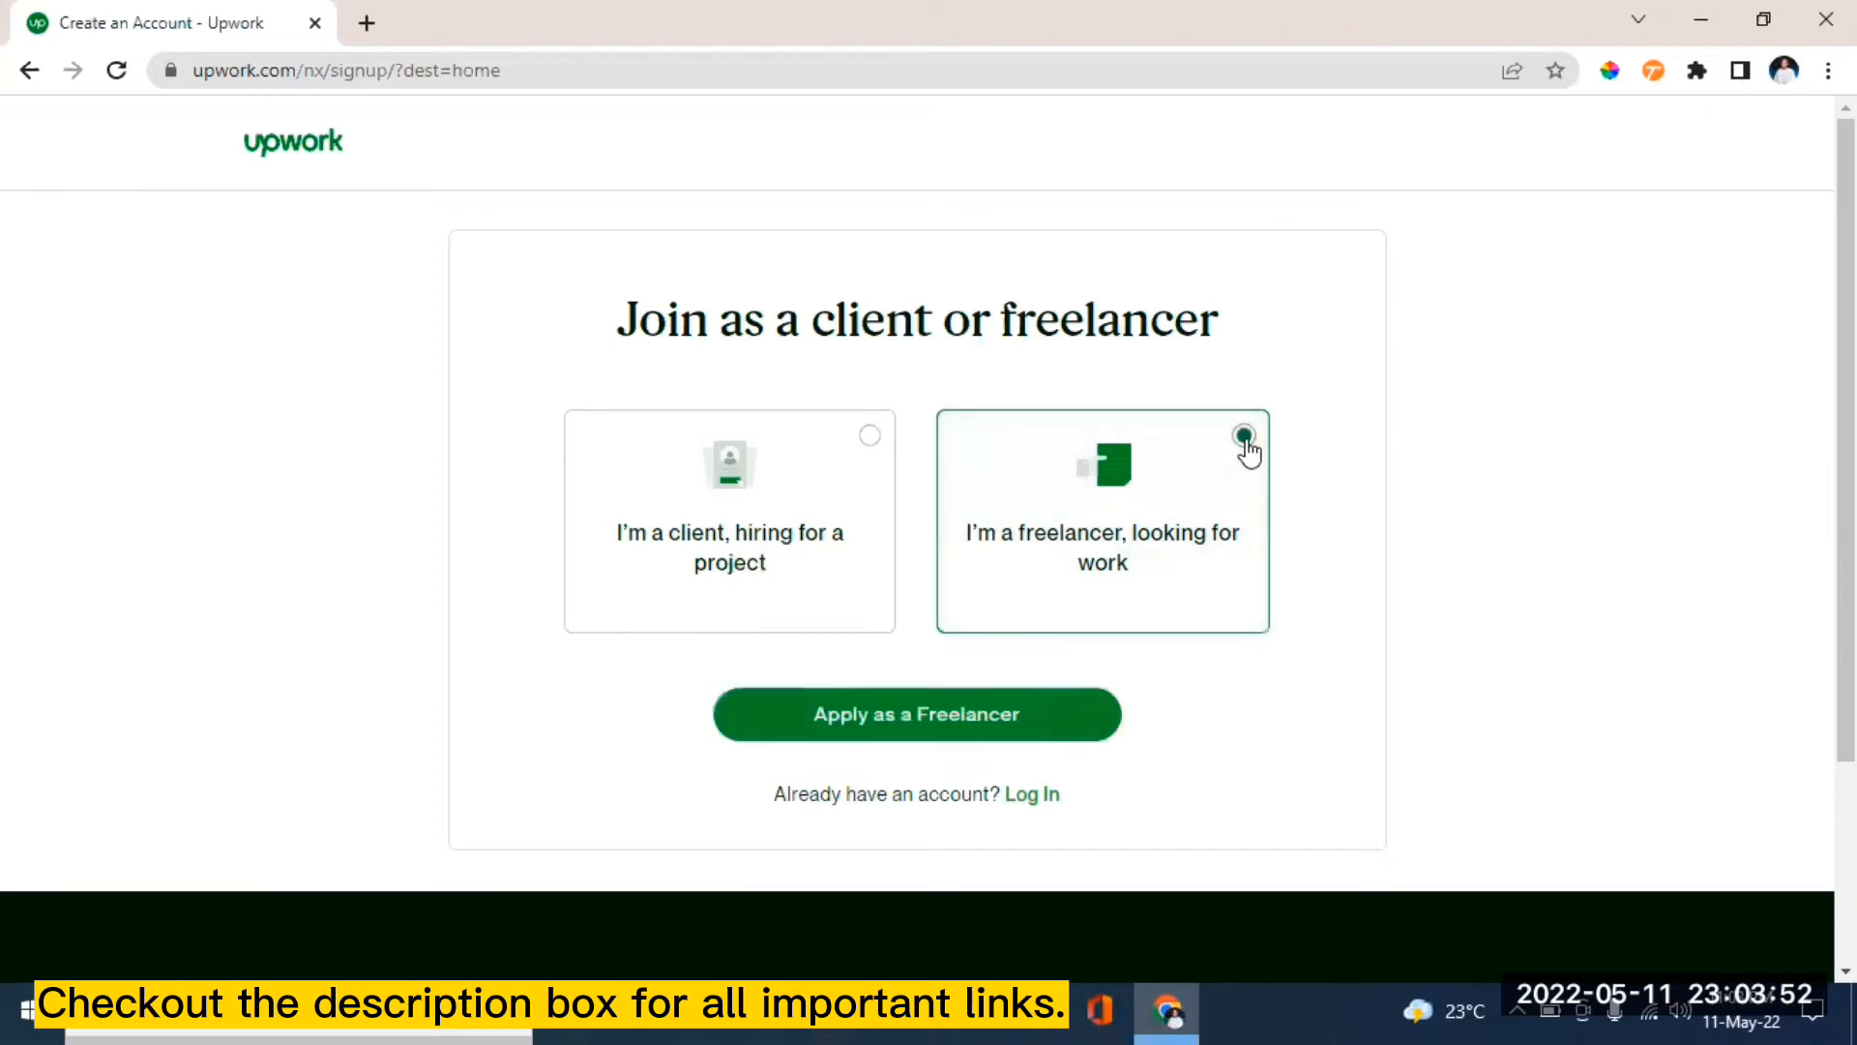
{"action": "left_click", "coordinate": [866, 730]}
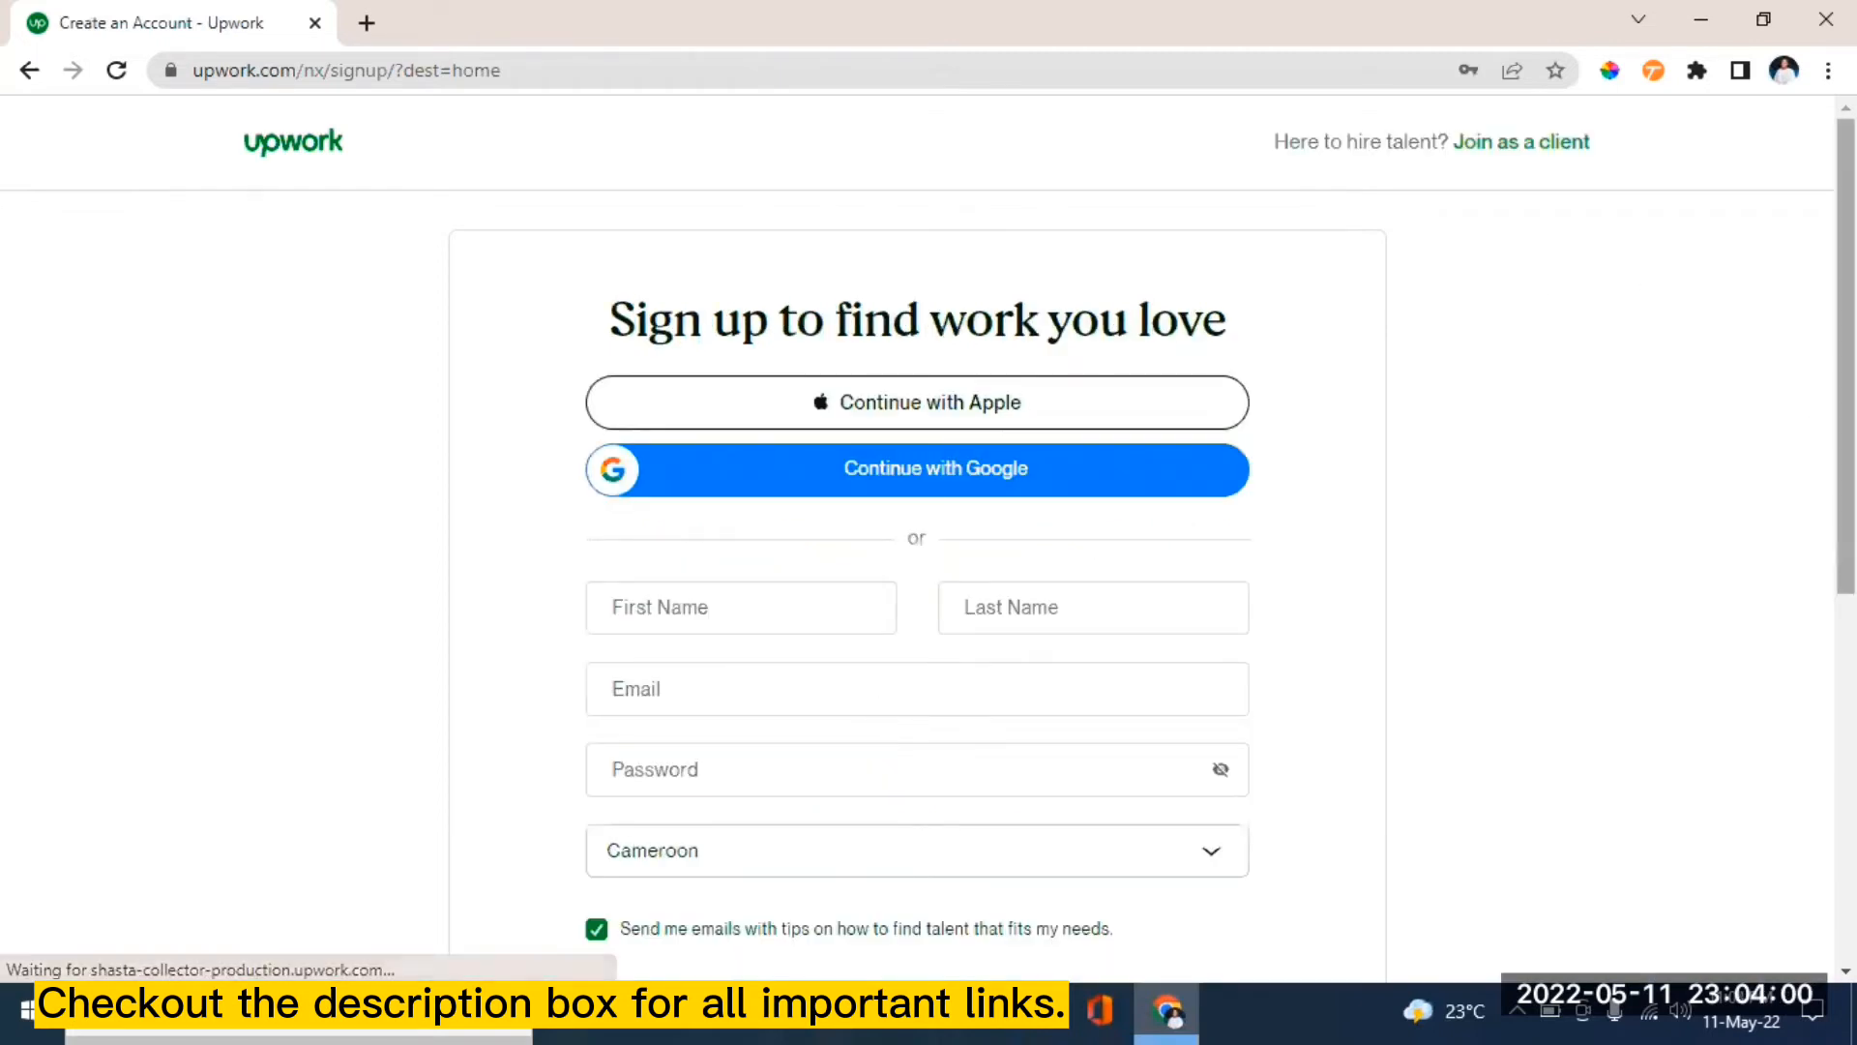
{"action": "scroll", "coordinate": [1845, 435], "scroll_direction": "down", "scroll_amount": 2}
{"action": "scroll", "coordinate": [917, 541], "scroll_direction": "up", "scroll_amount": 2}
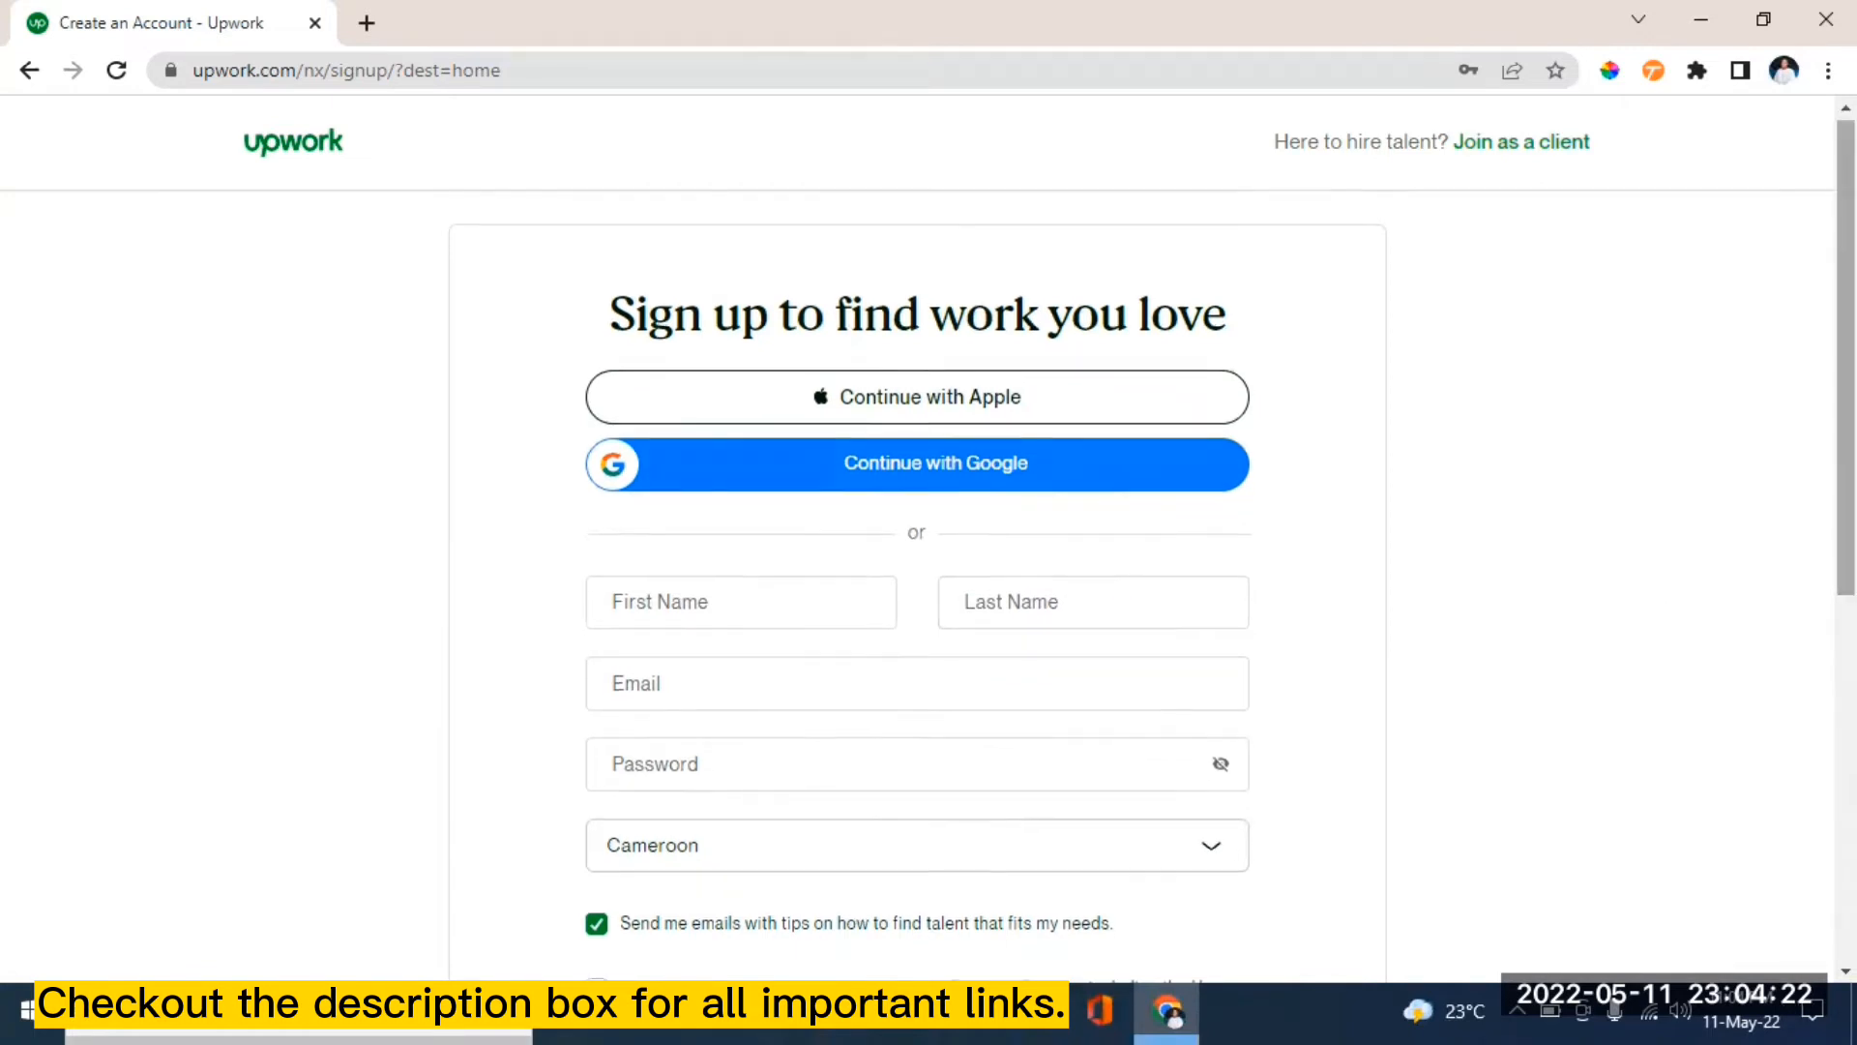
{"action": "scroll", "coordinate": [917, 542], "scroll_direction": "down", "scroll_amount": 1}
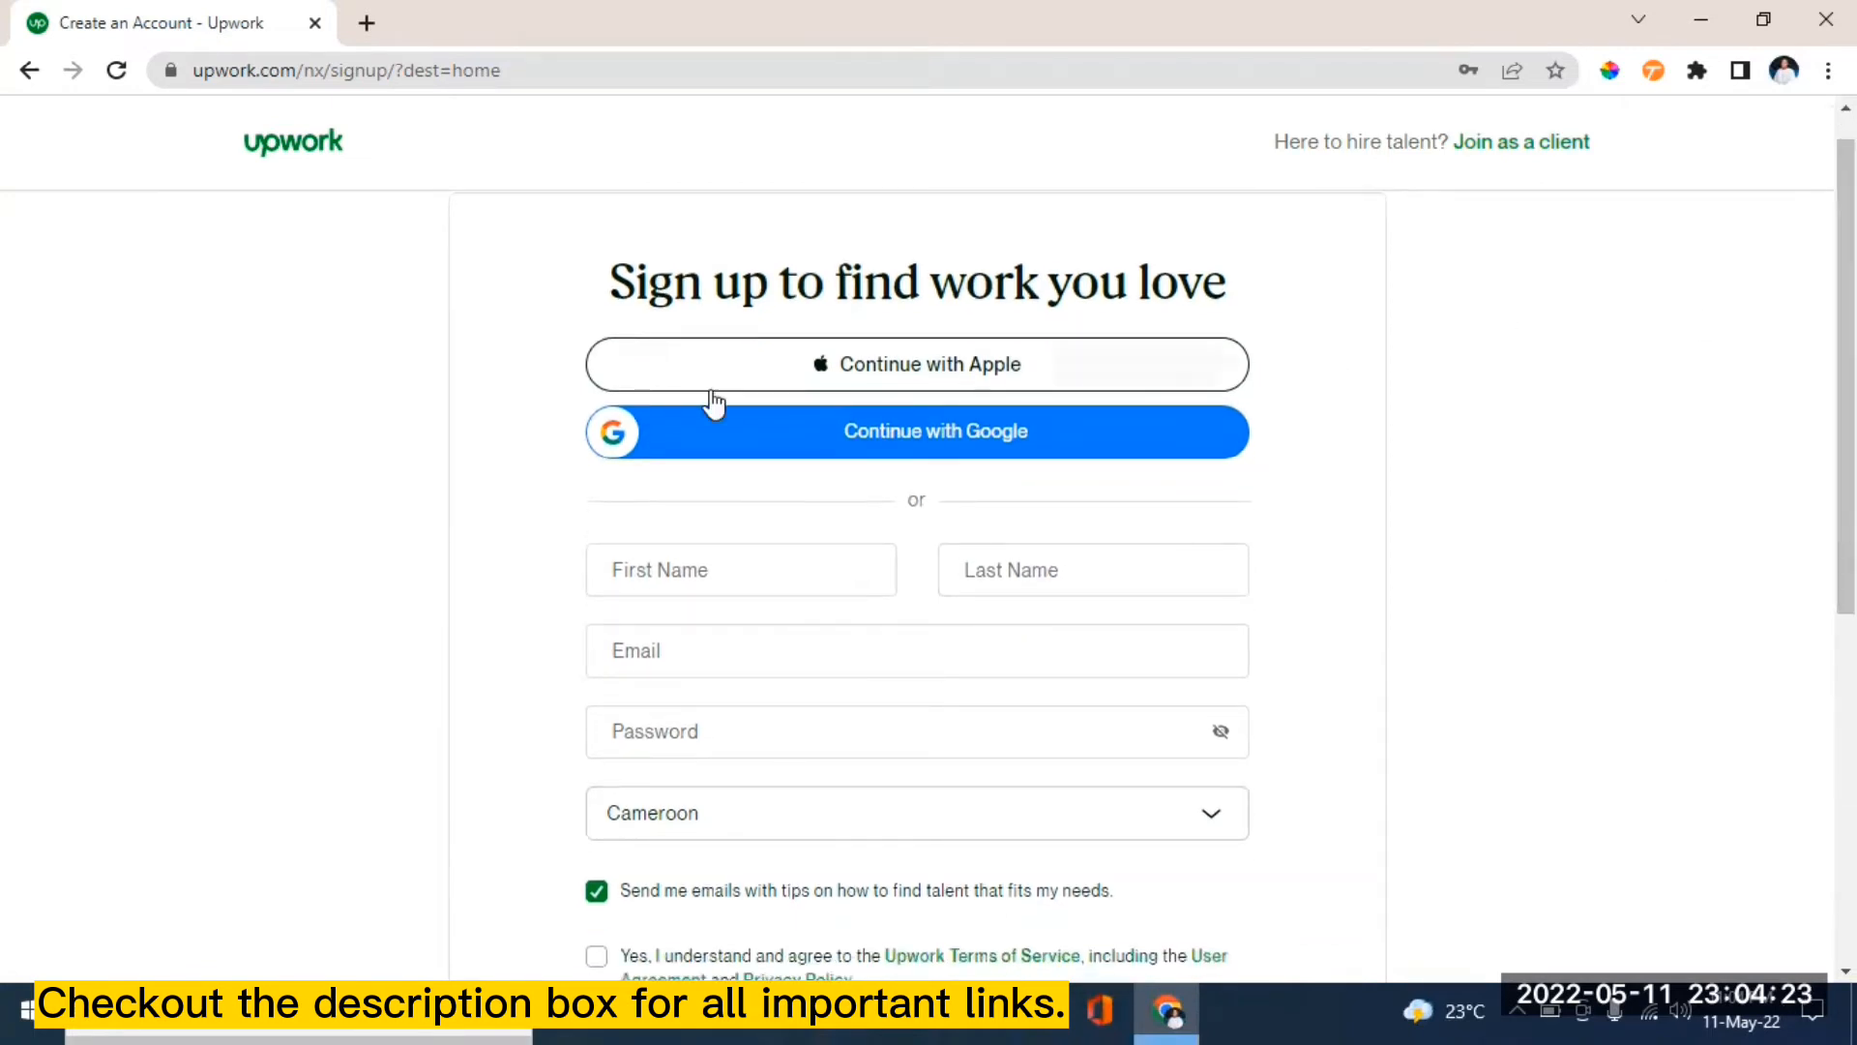
- Sign up with a Google account, accept the Terms of Service, and create the freelancer account
{"action": "left_click", "coordinate": [988, 448]}
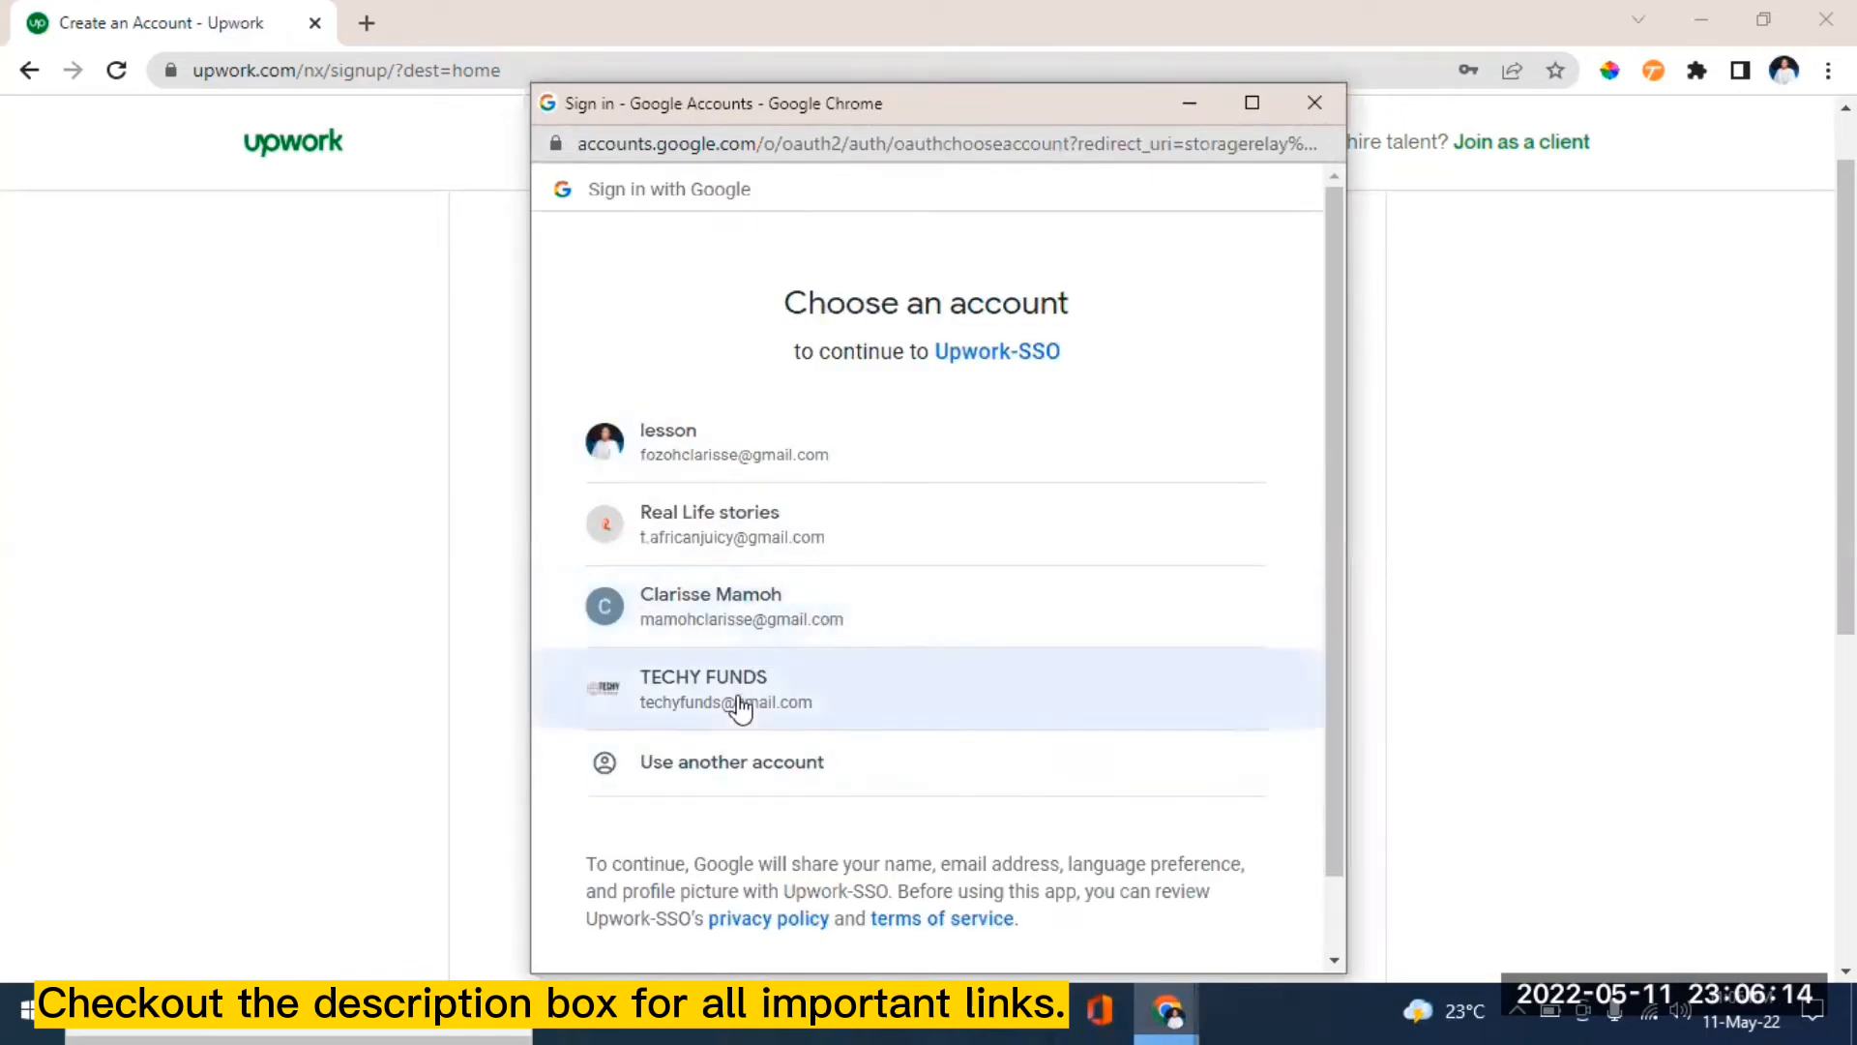
{"action": "left_click", "coordinate": [741, 707]}
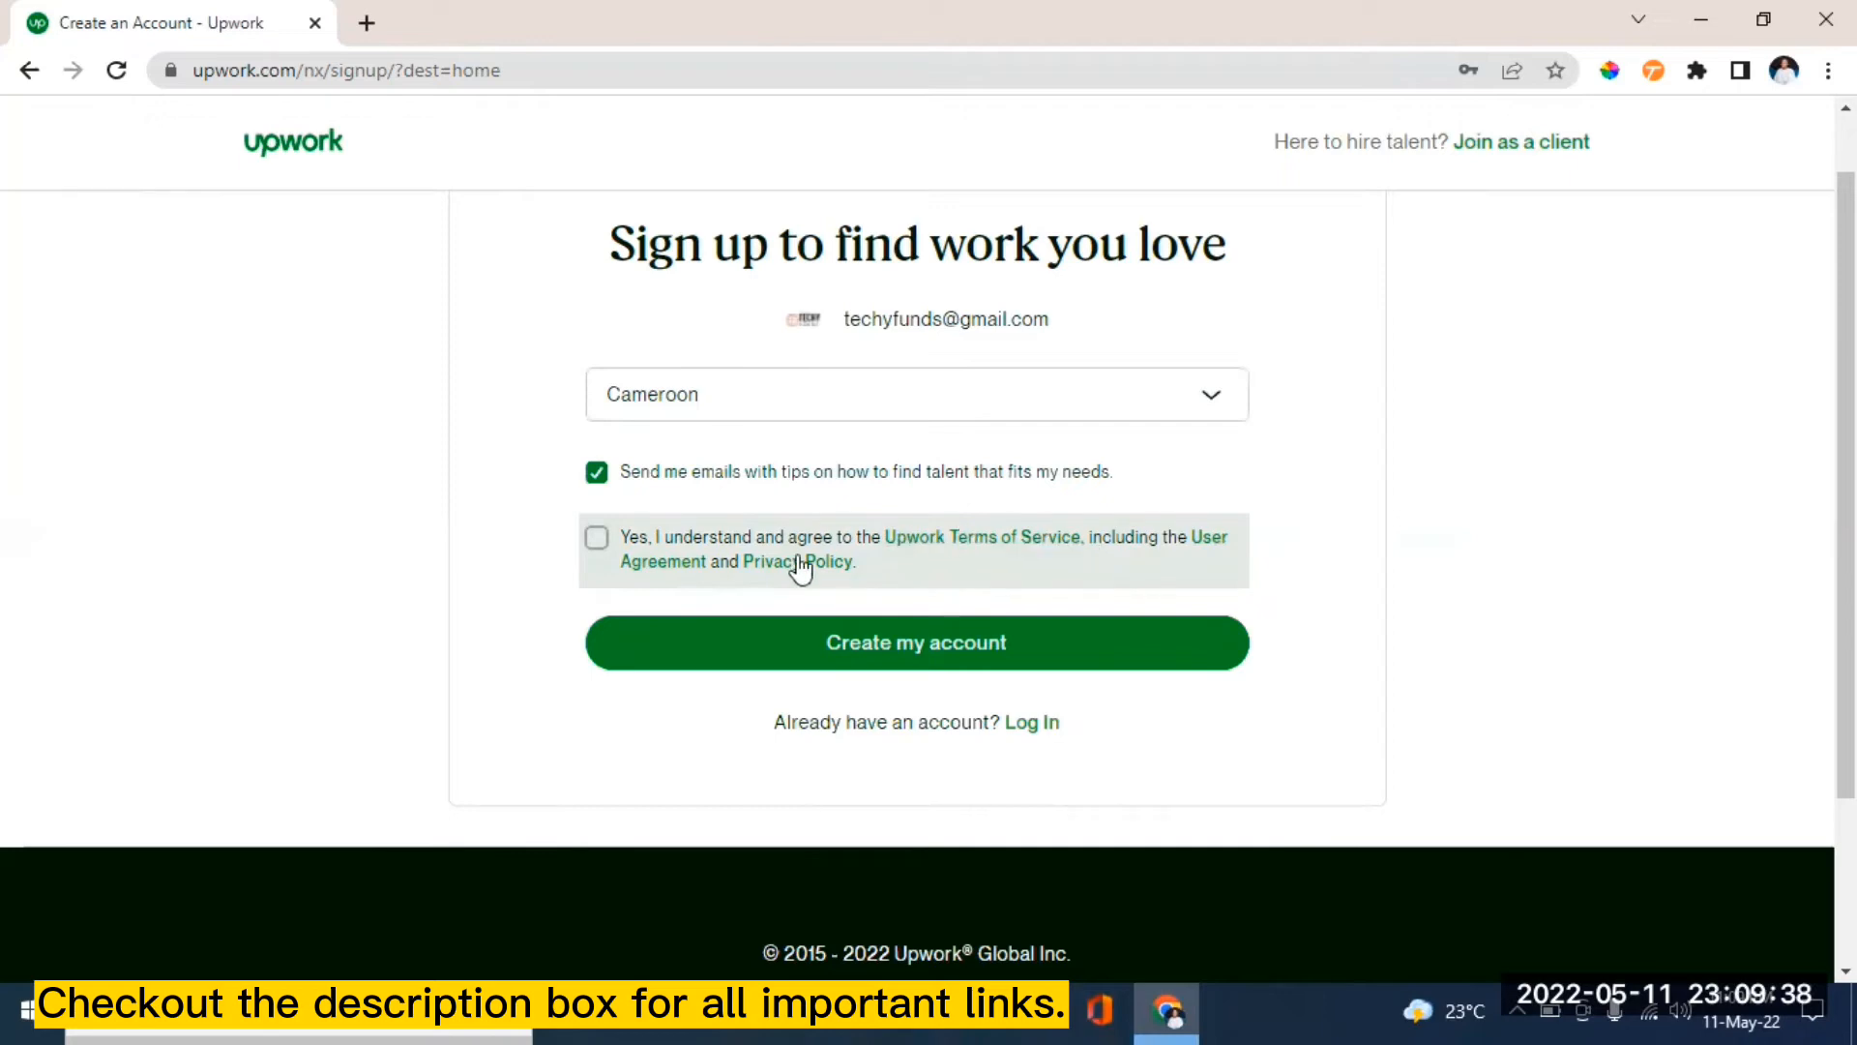
{"action": "left_click", "coordinate": [597, 539]}
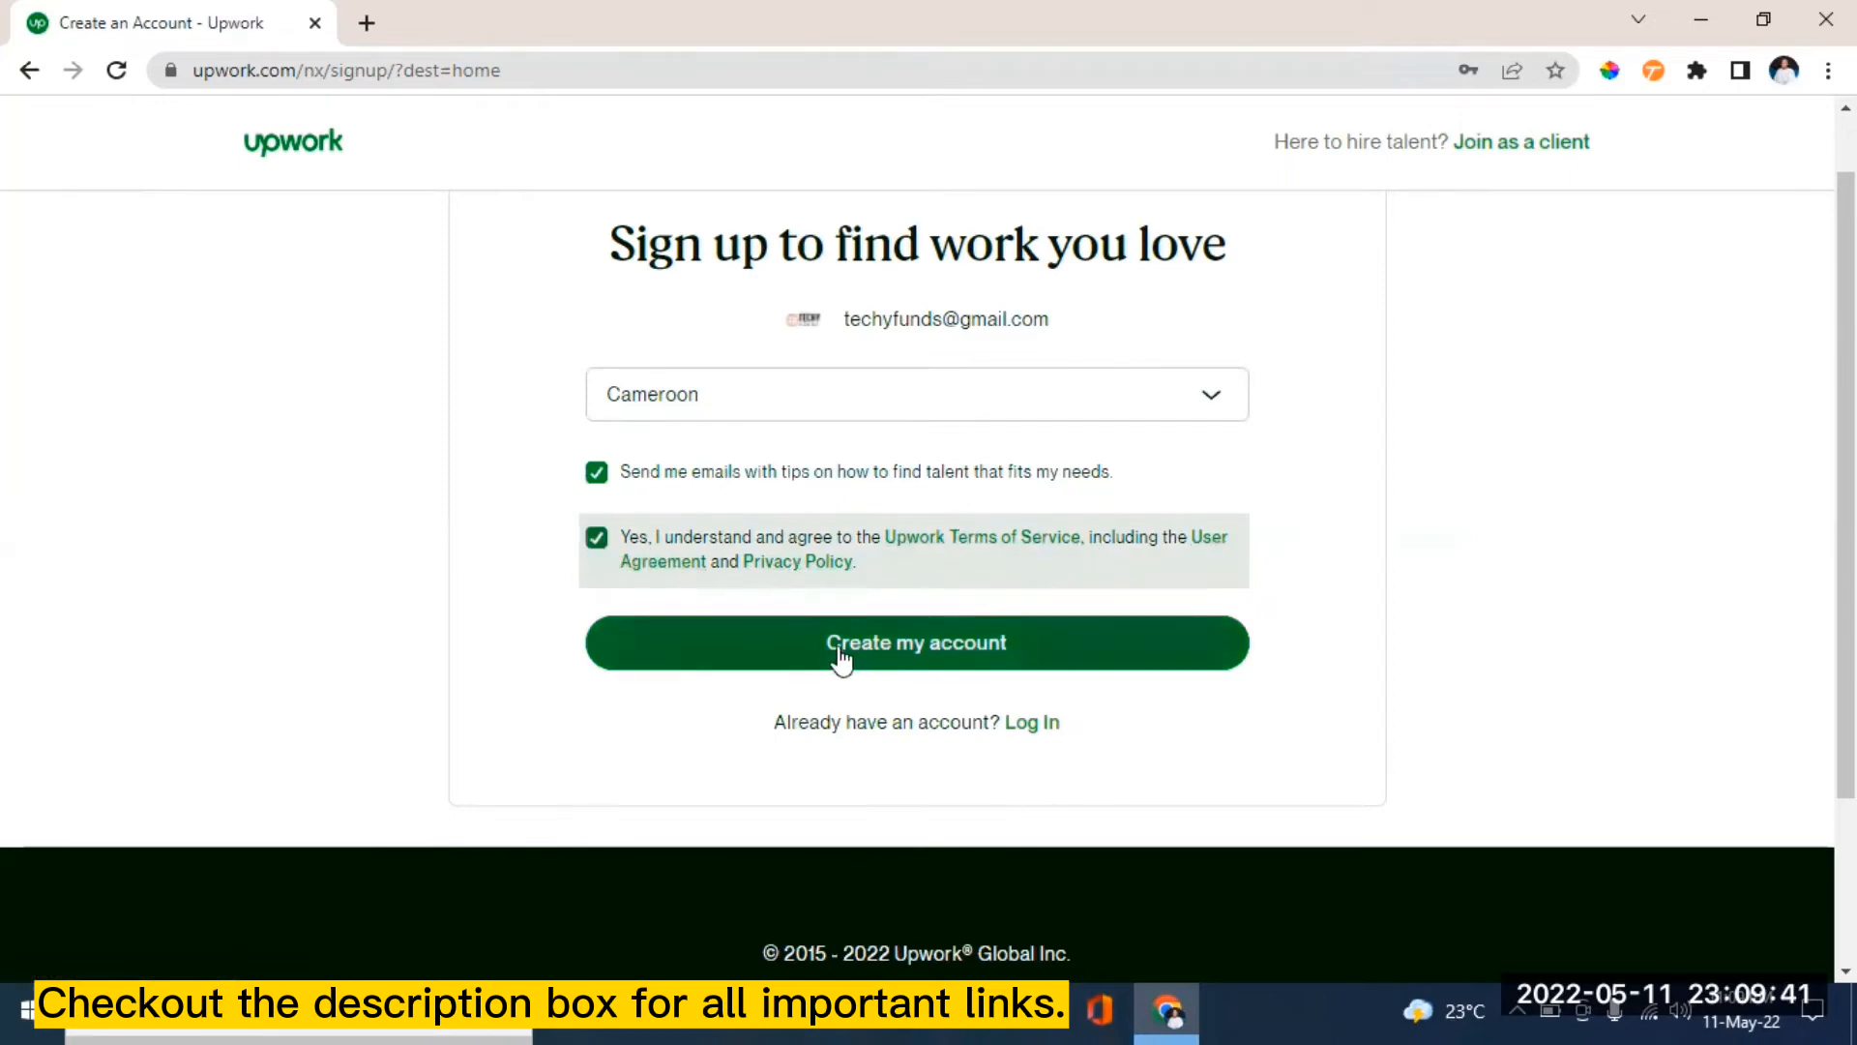
{"action": "left_click", "coordinate": [1000, 642]}
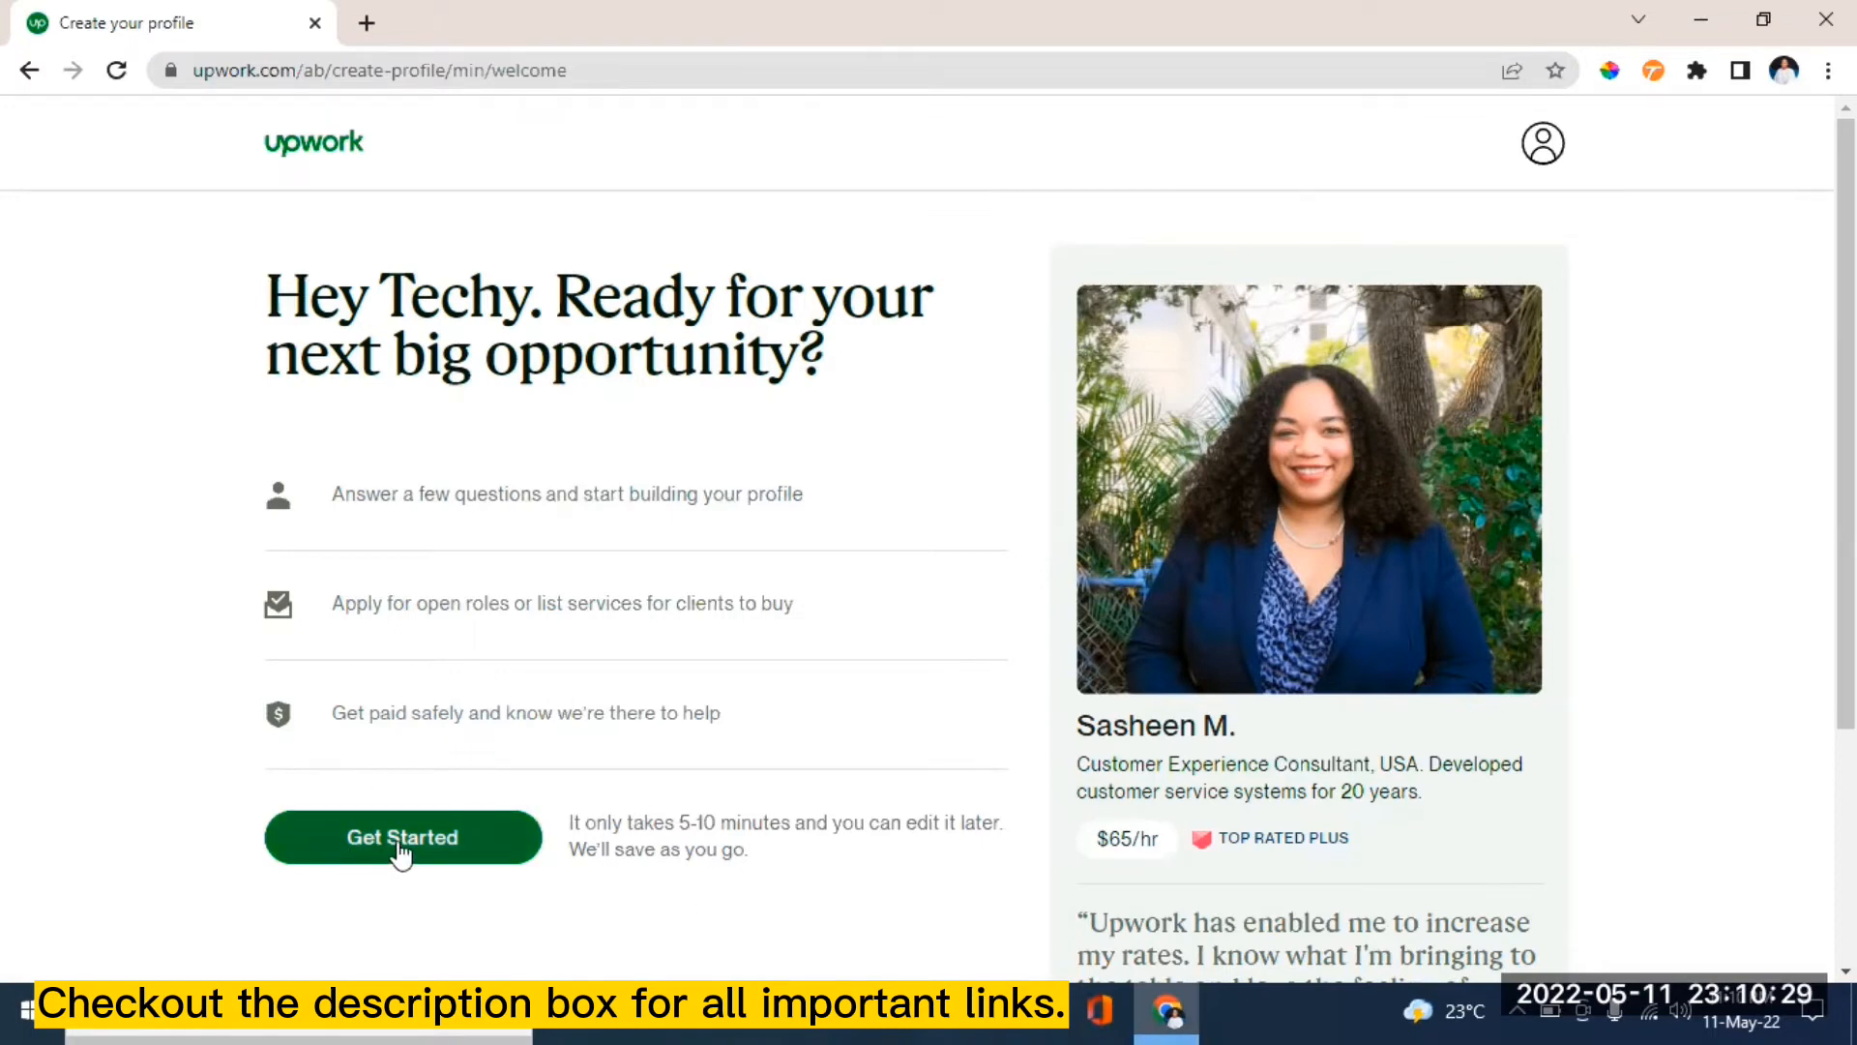
- Begin the profile setup with Get Started, reaching the 'have you freelanced before?' question
{"action": "left_click", "coordinate": [401, 838]}
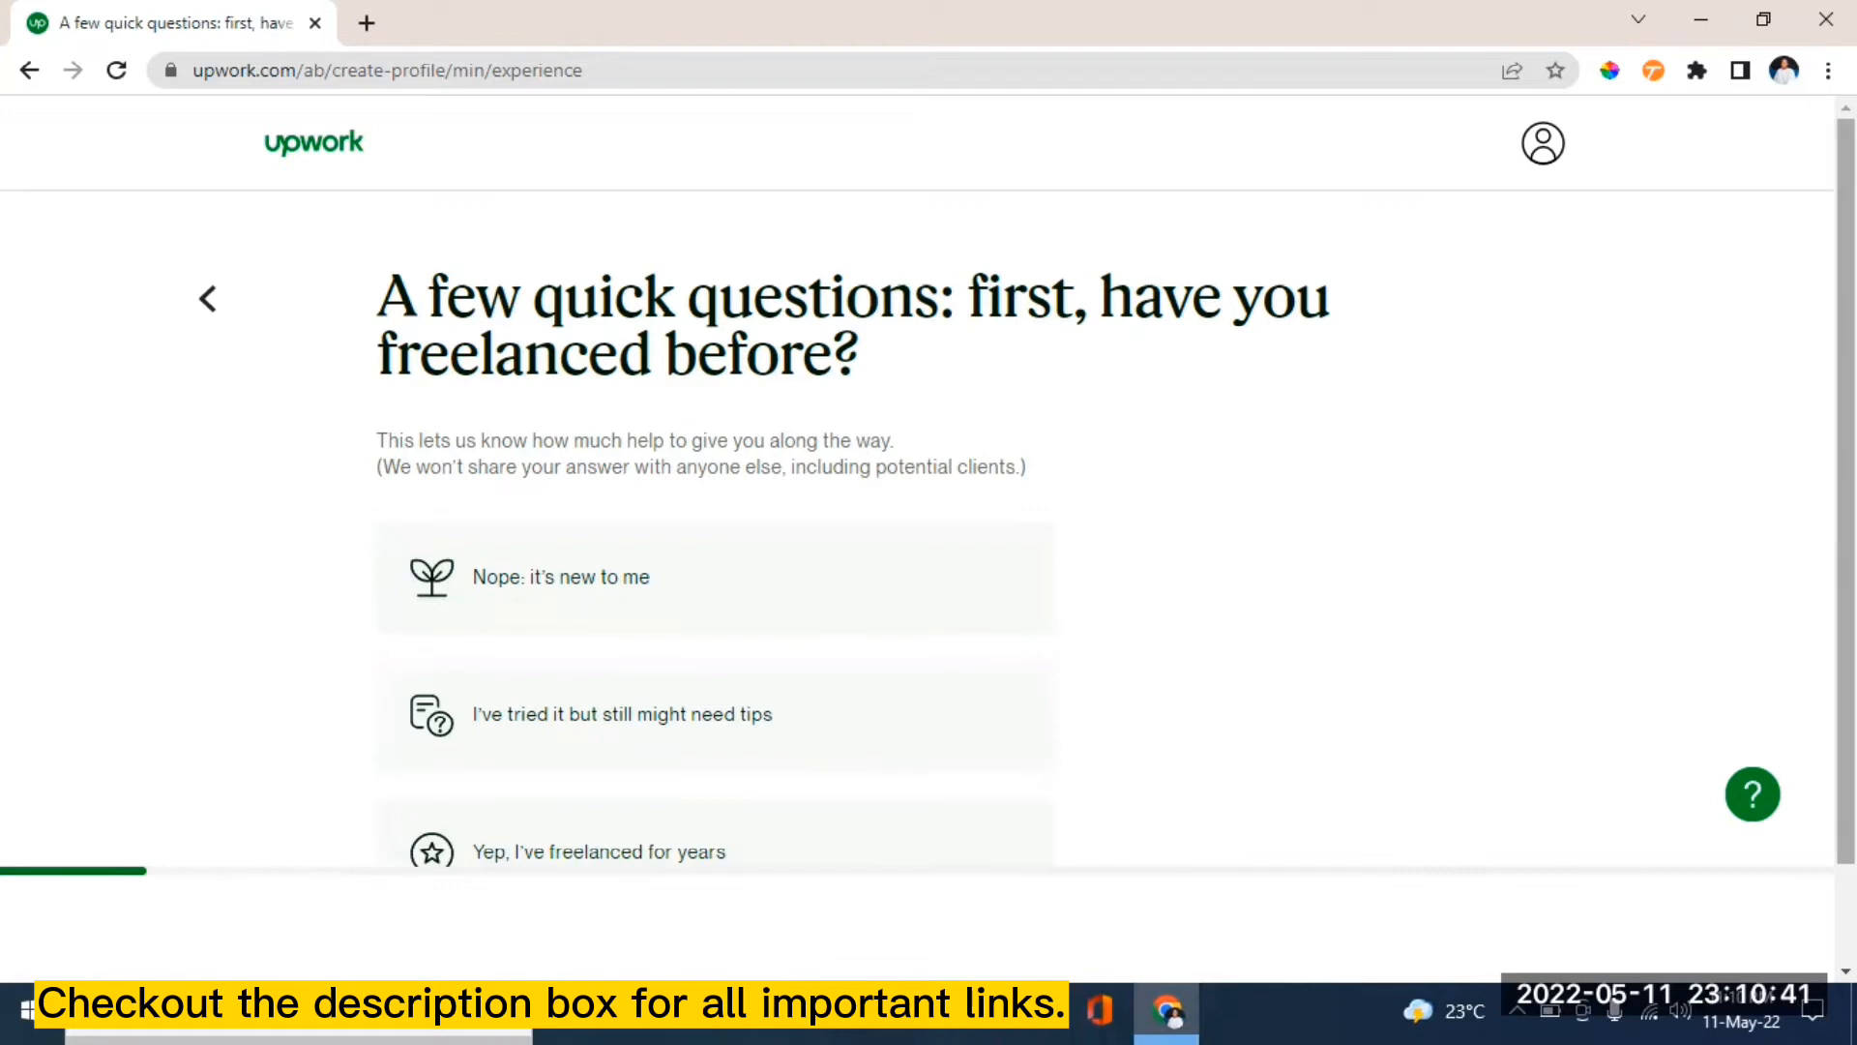
{"action": "scroll", "coordinate": [1083, 443], "scroll_direction": "down", "scroll_amount": 1}
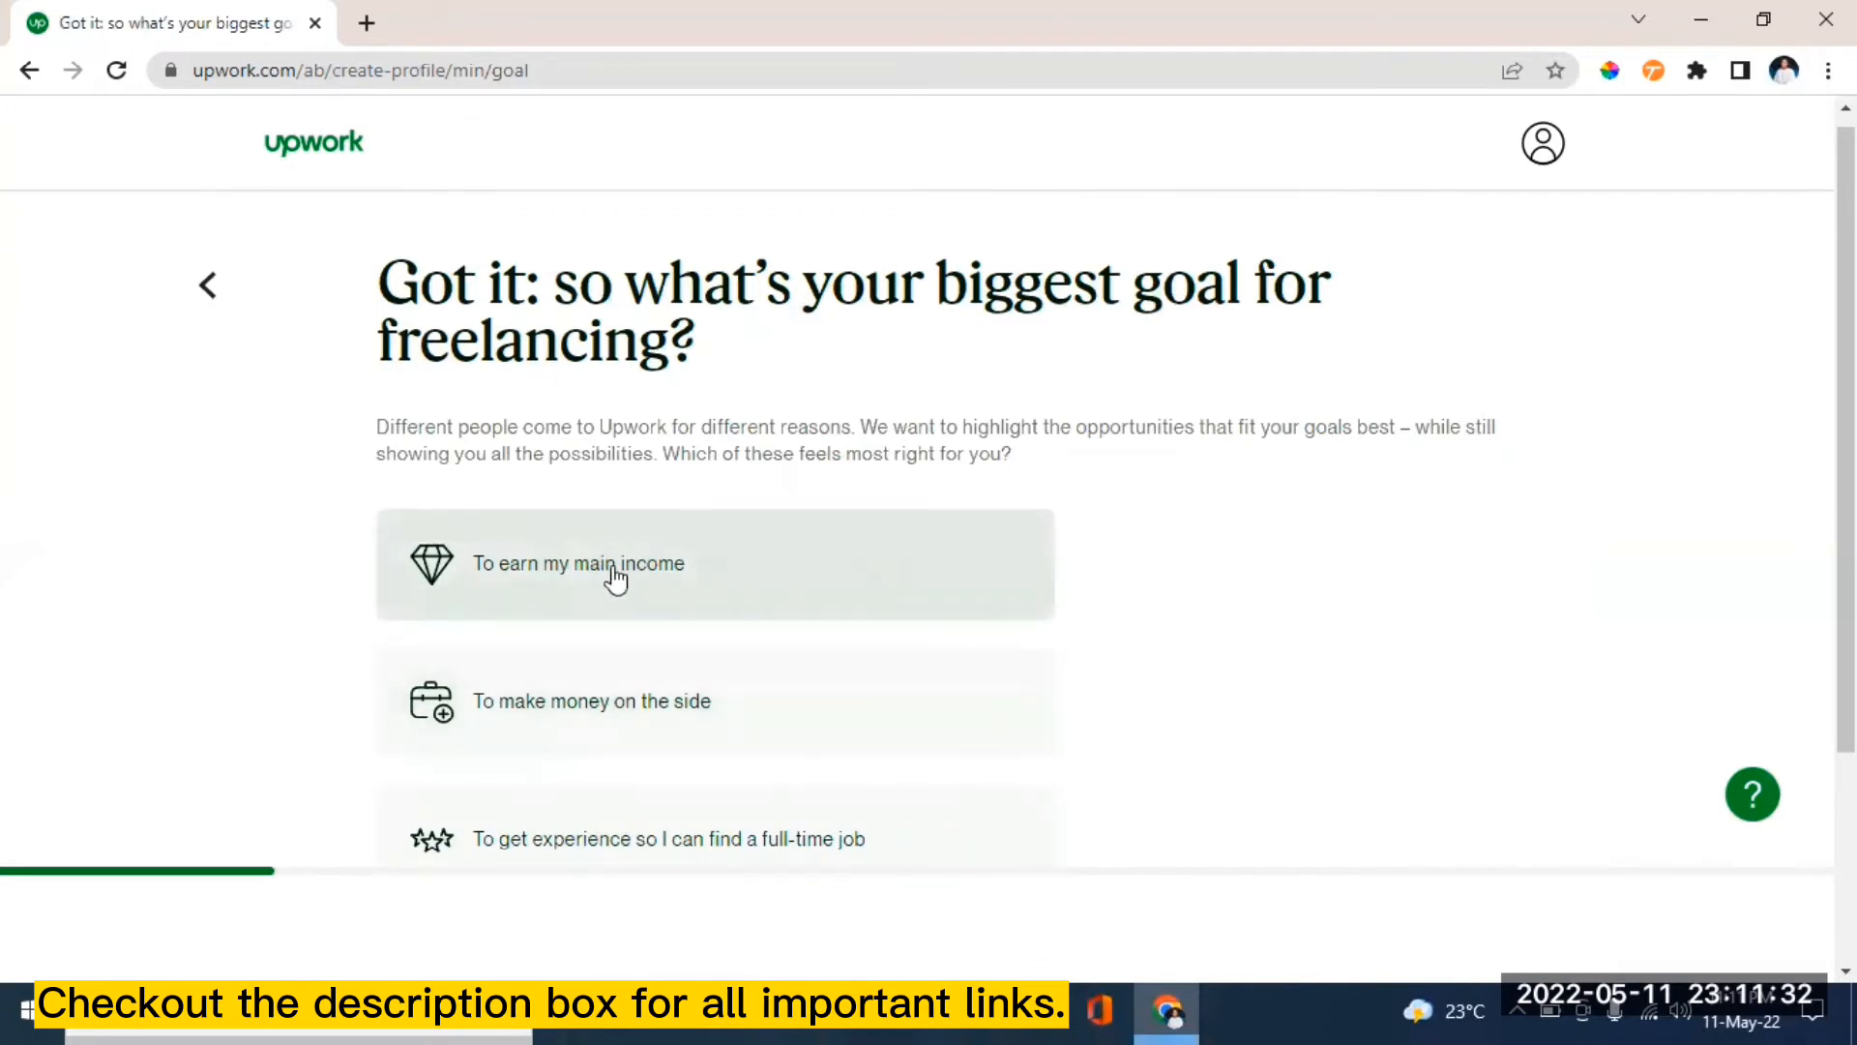
- Choose 'To earn my main income' and 'I'd like to find opportunities myself', then continue to profile creation
{"action": "left_click", "coordinate": [809, 579]}
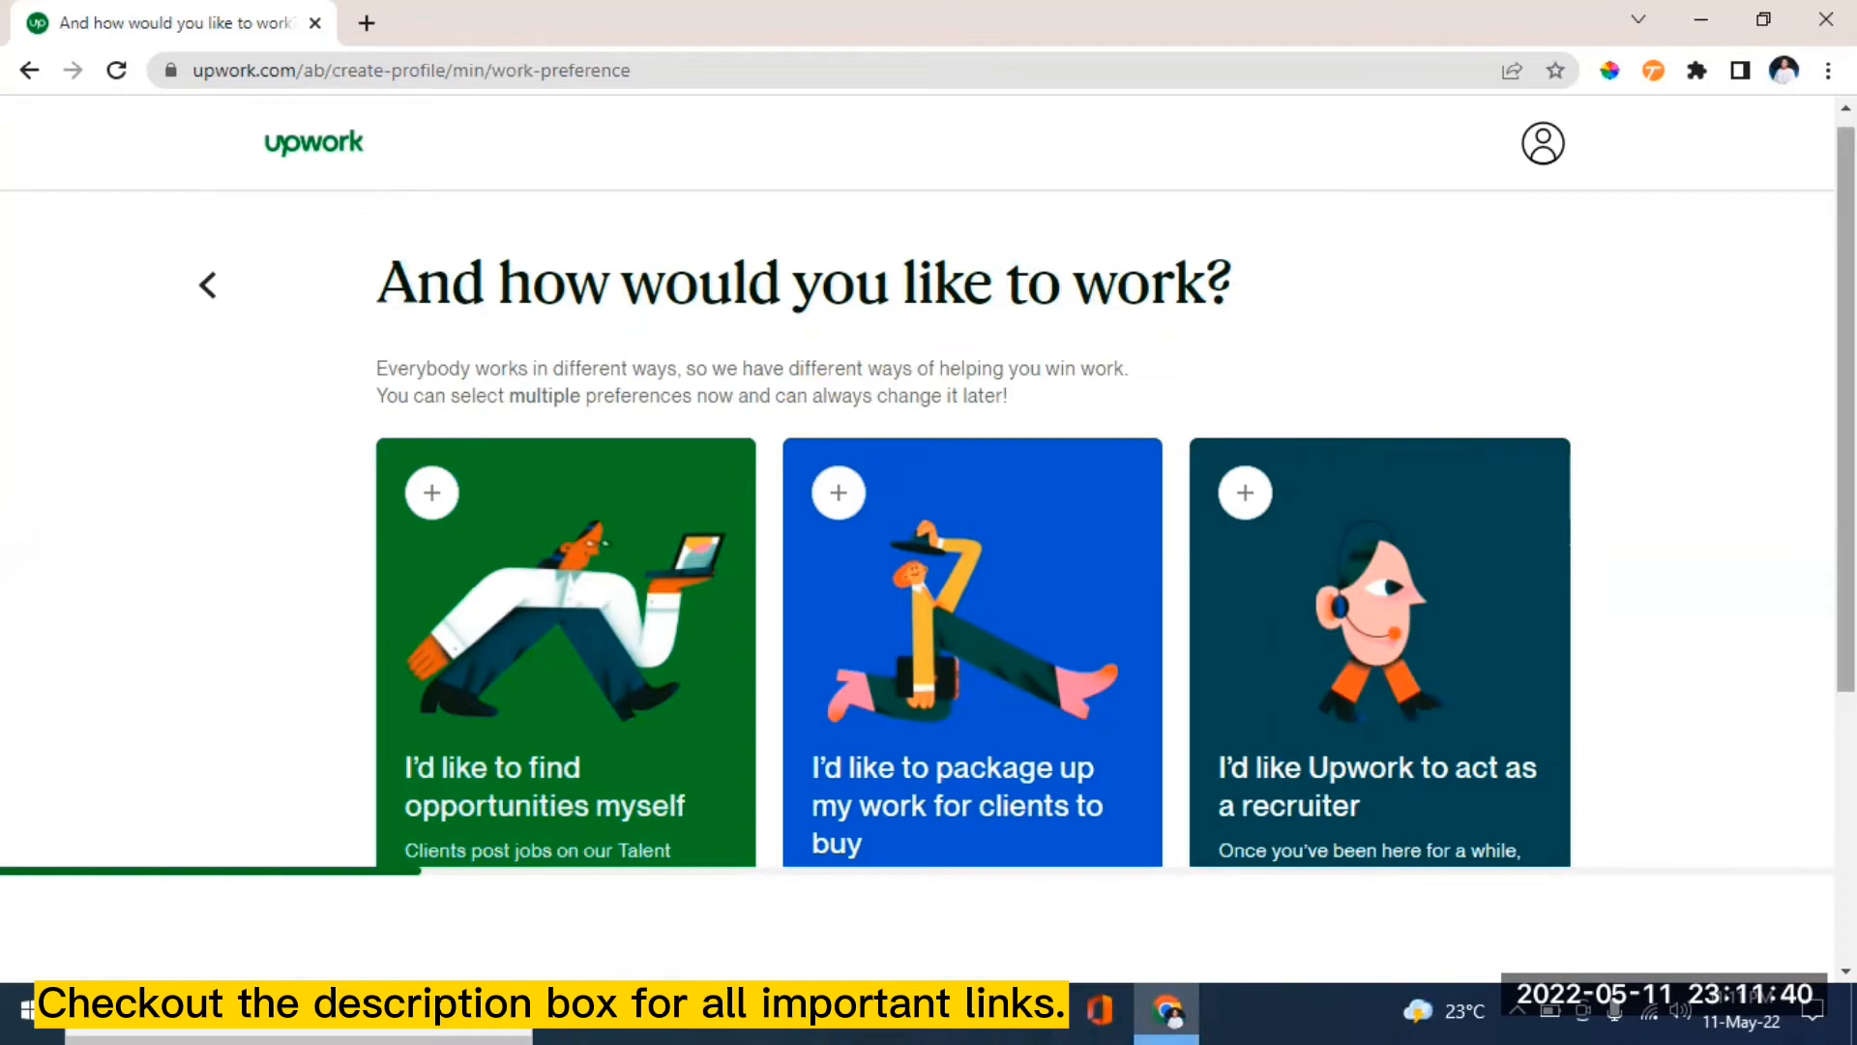
{"action": "scroll", "coordinate": [1845, 406], "scroll_direction": "down", "scroll_amount": 1}
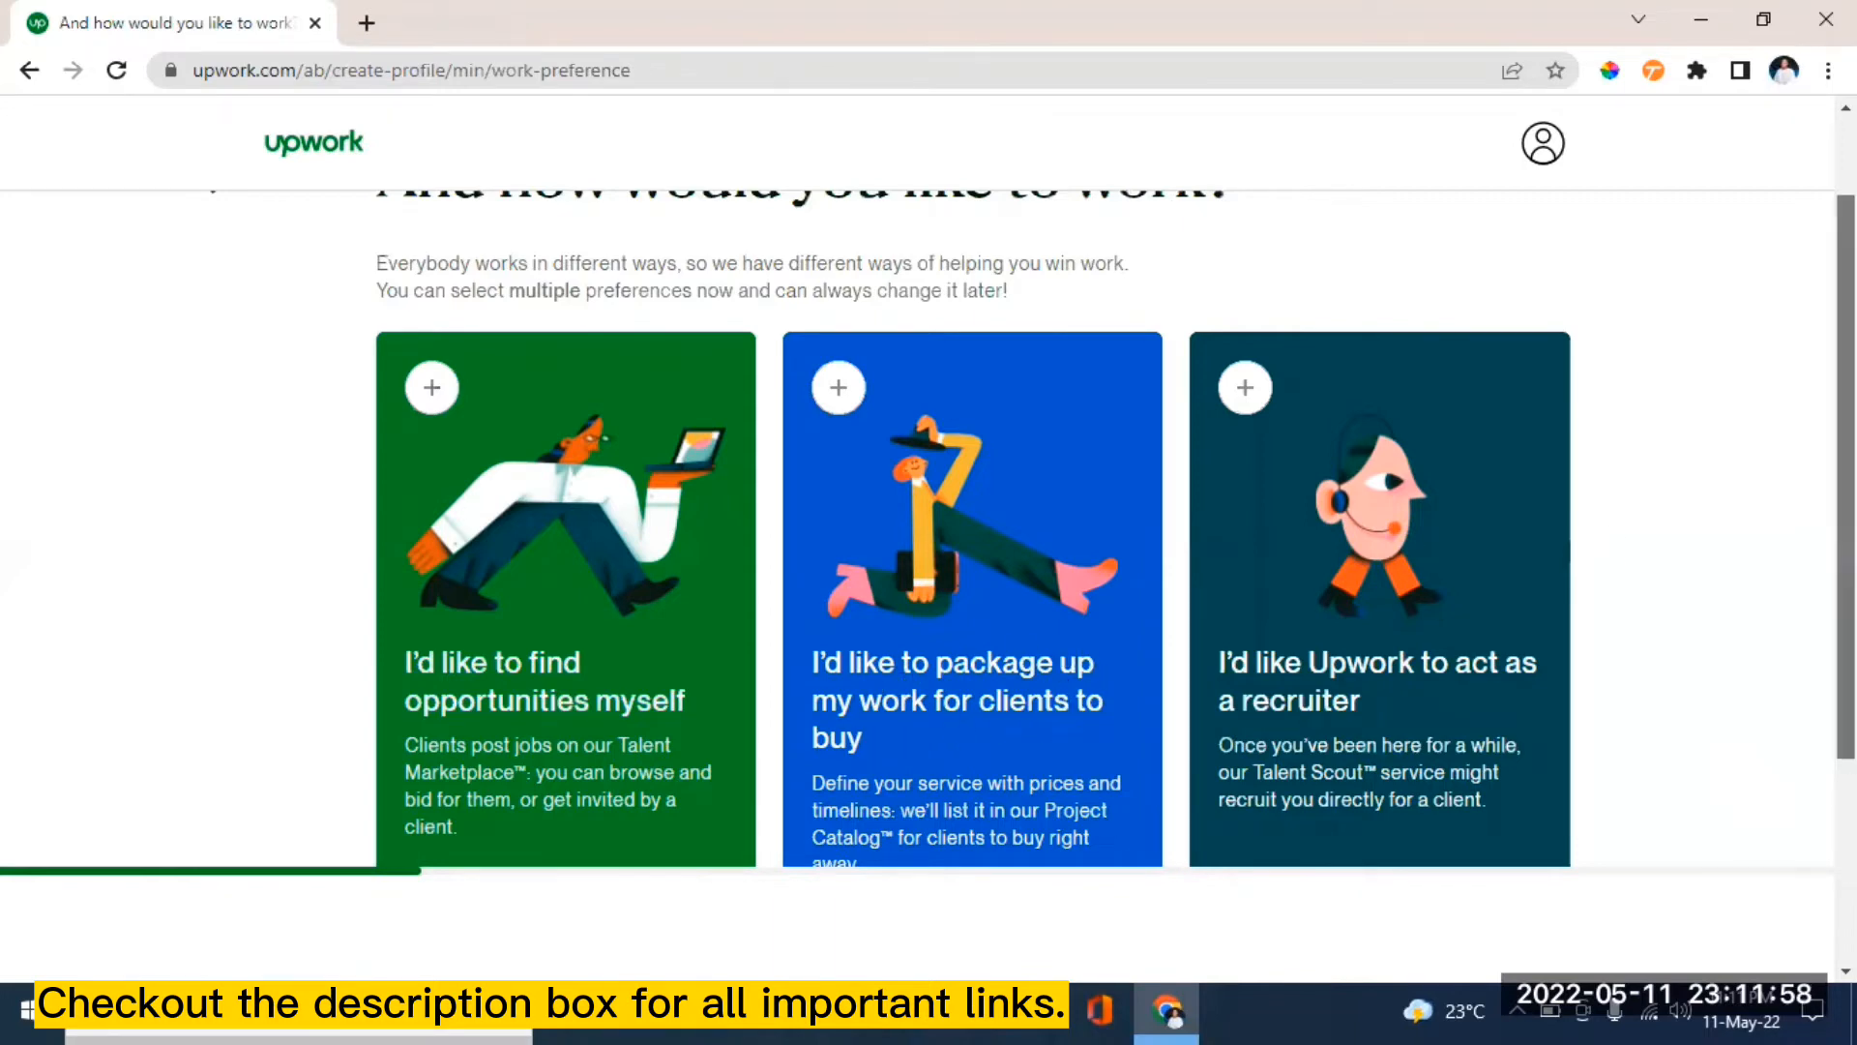
{"action": "scroll", "coordinate": [1112, 532], "scroll_direction": "down", "scroll_amount": 1}
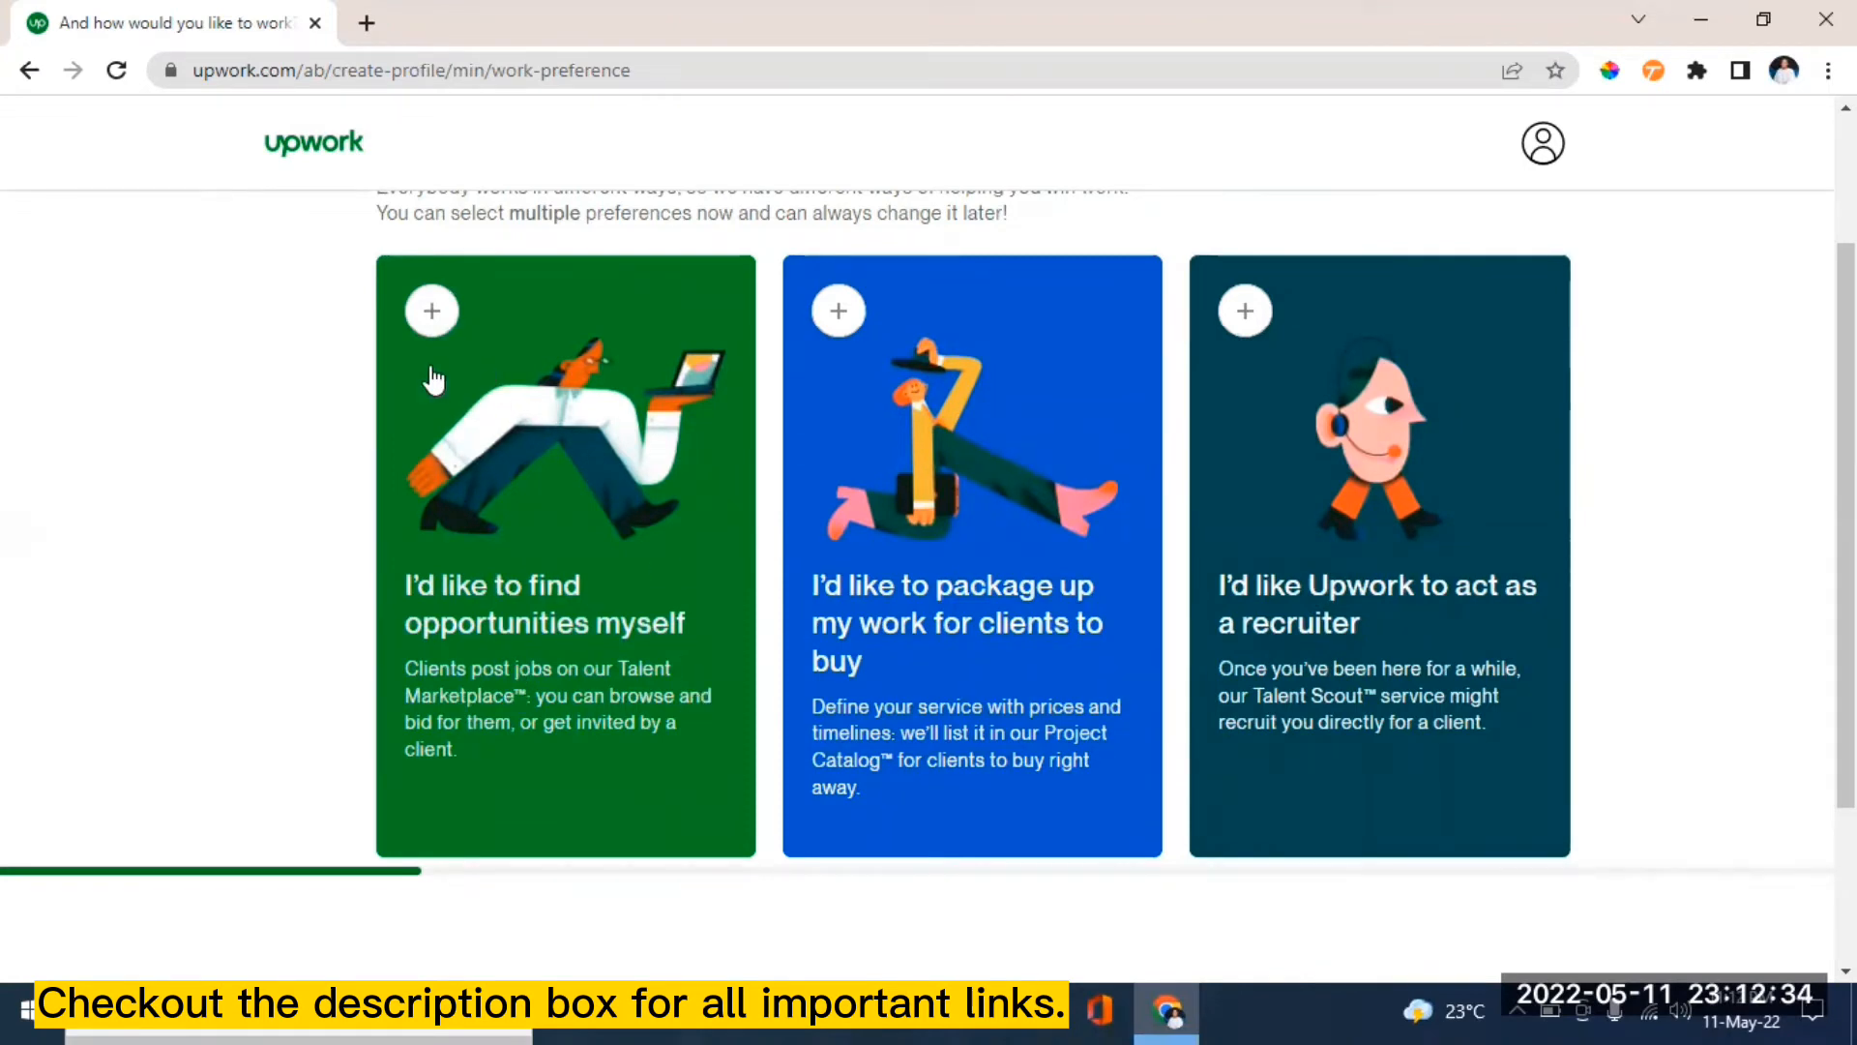
{"action": "left_click", "coordinate": [430, 318]}
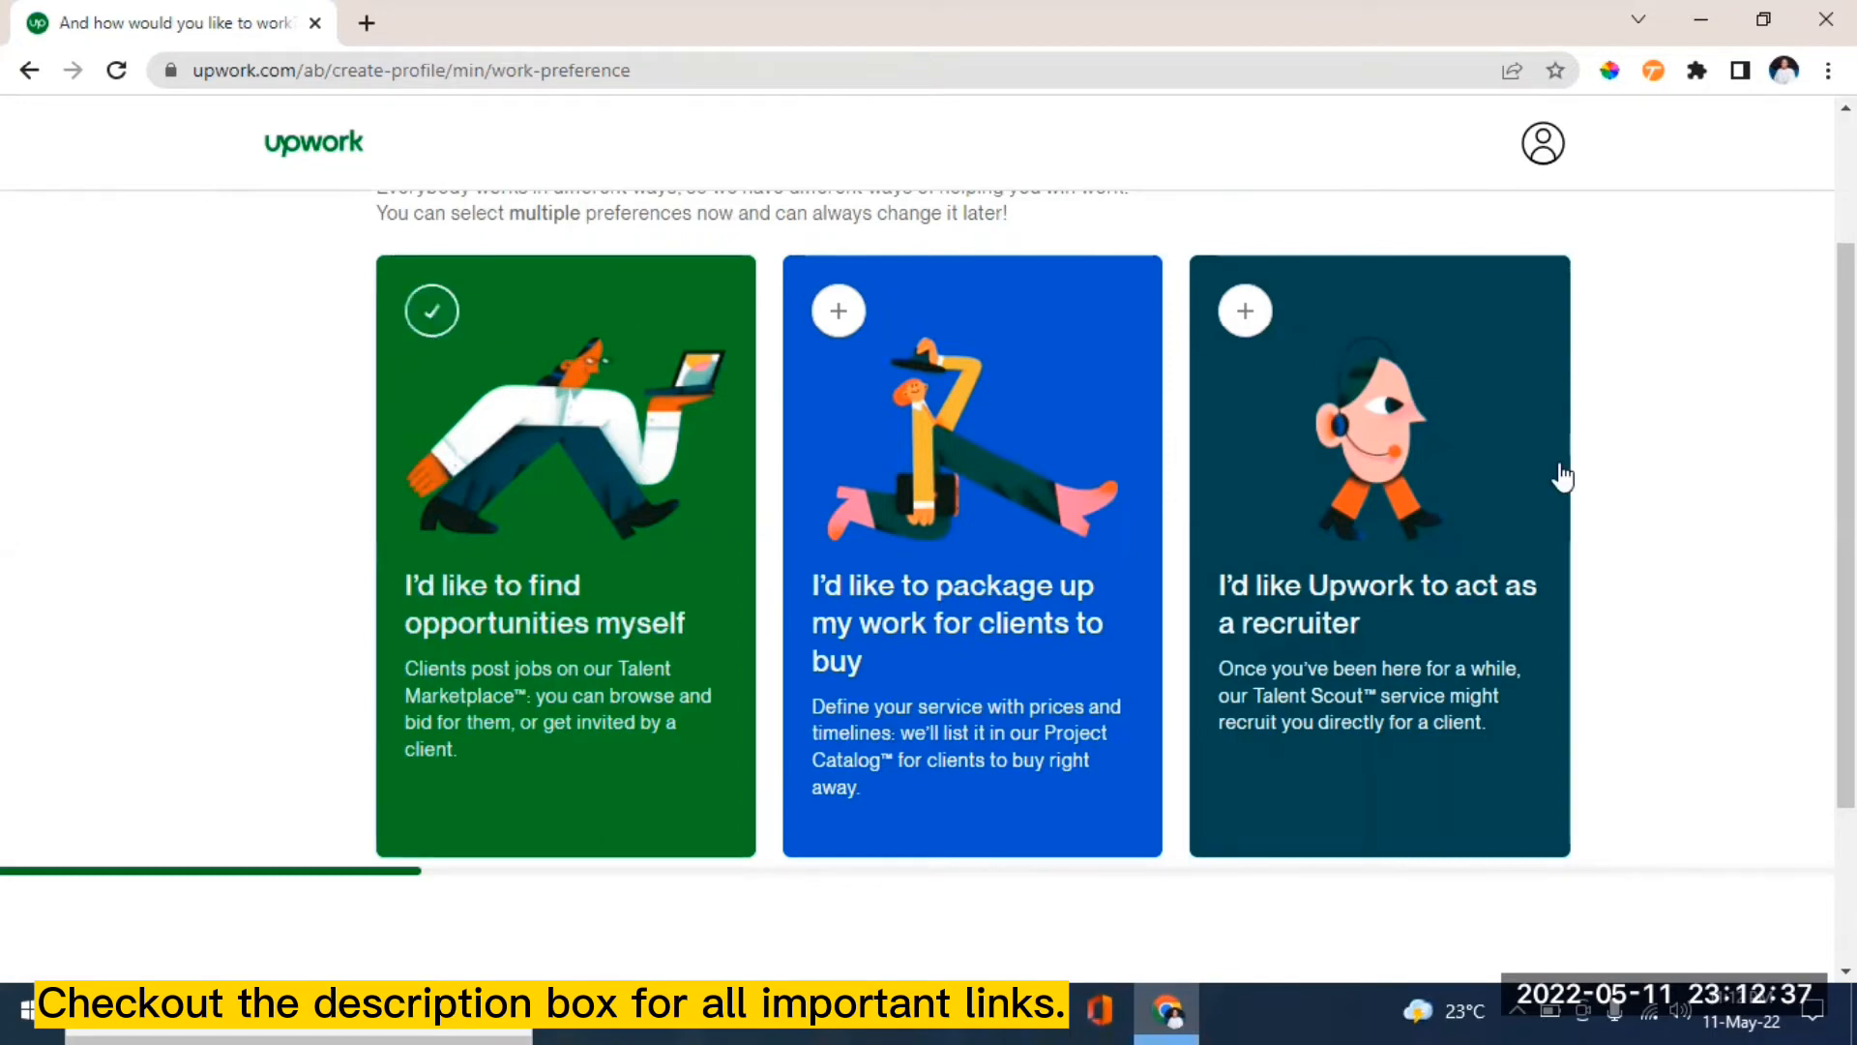
{"action": "scroll", "coordinate": [1558, 477], "scroll_direction": "down", "scroll_amount": 1}
{"action": "scroll", "coordinate": [1435, 656], "scroll_direction": "down", "scroll_amount": 2}
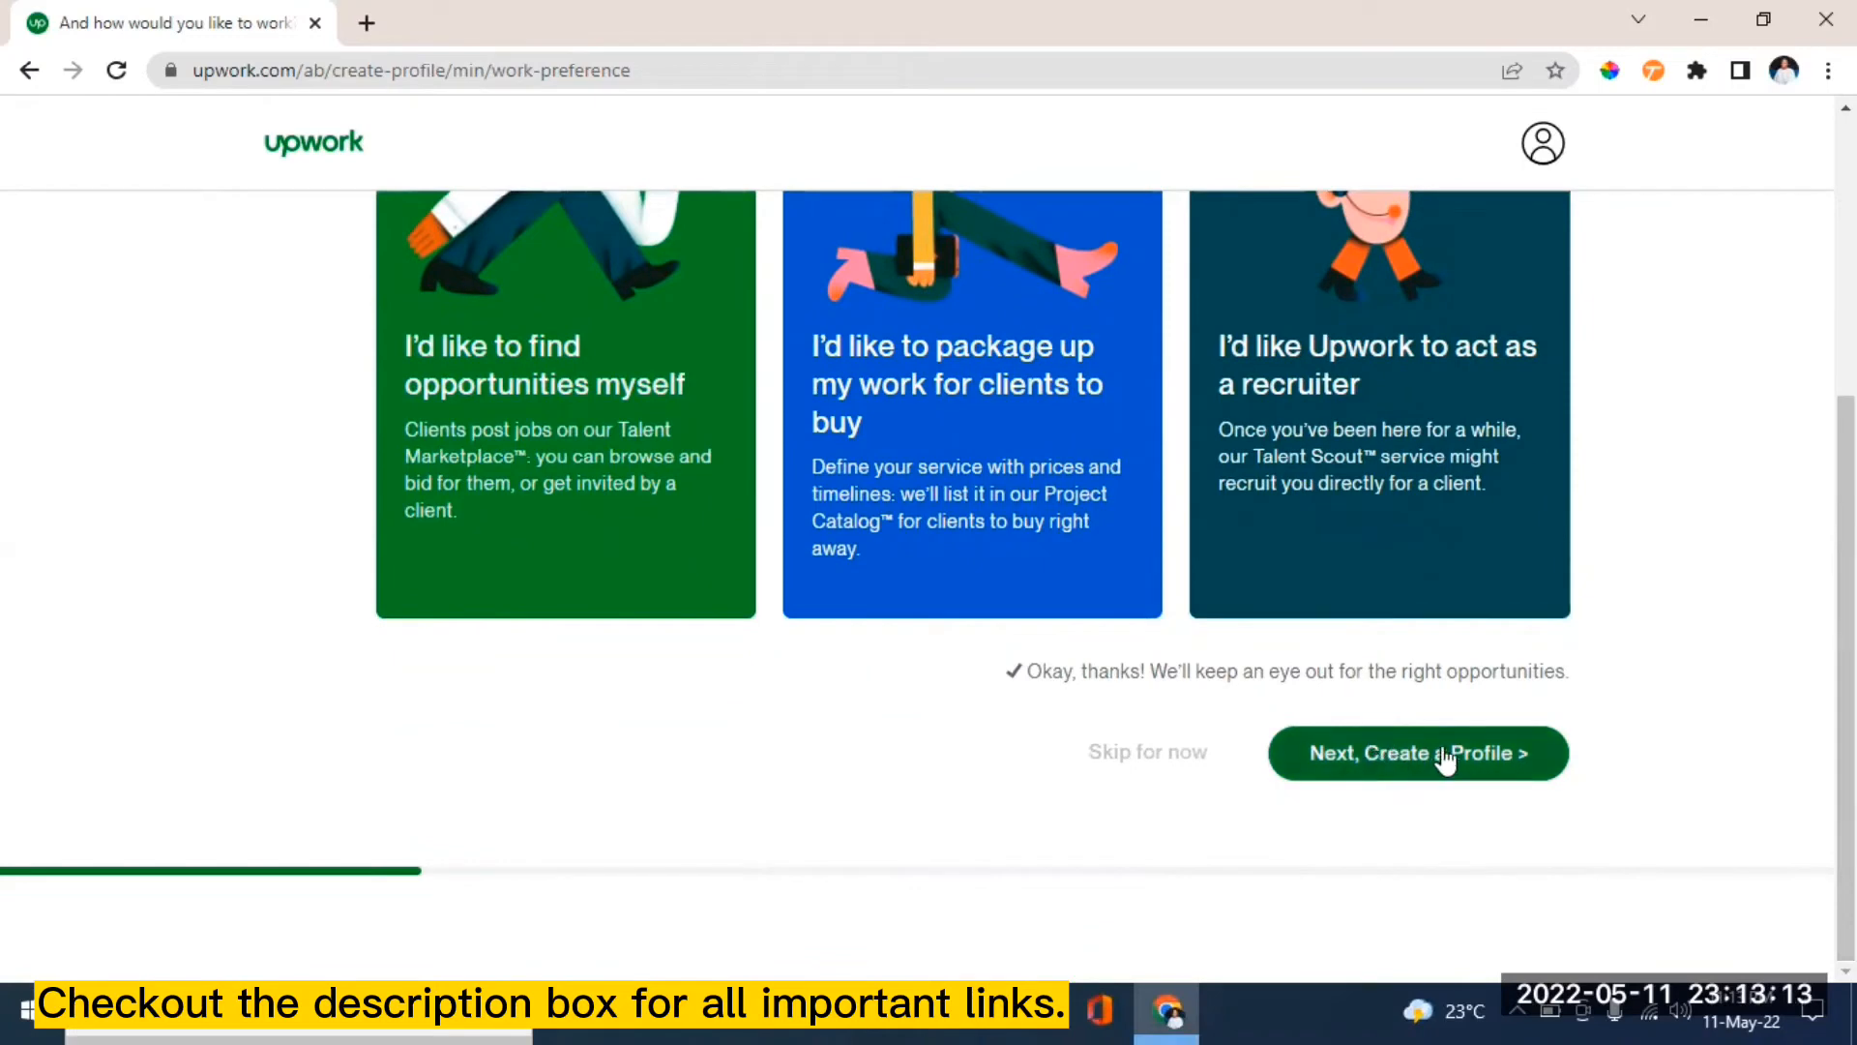
{"action": "left_click", "coordinate": [1433, 767]}
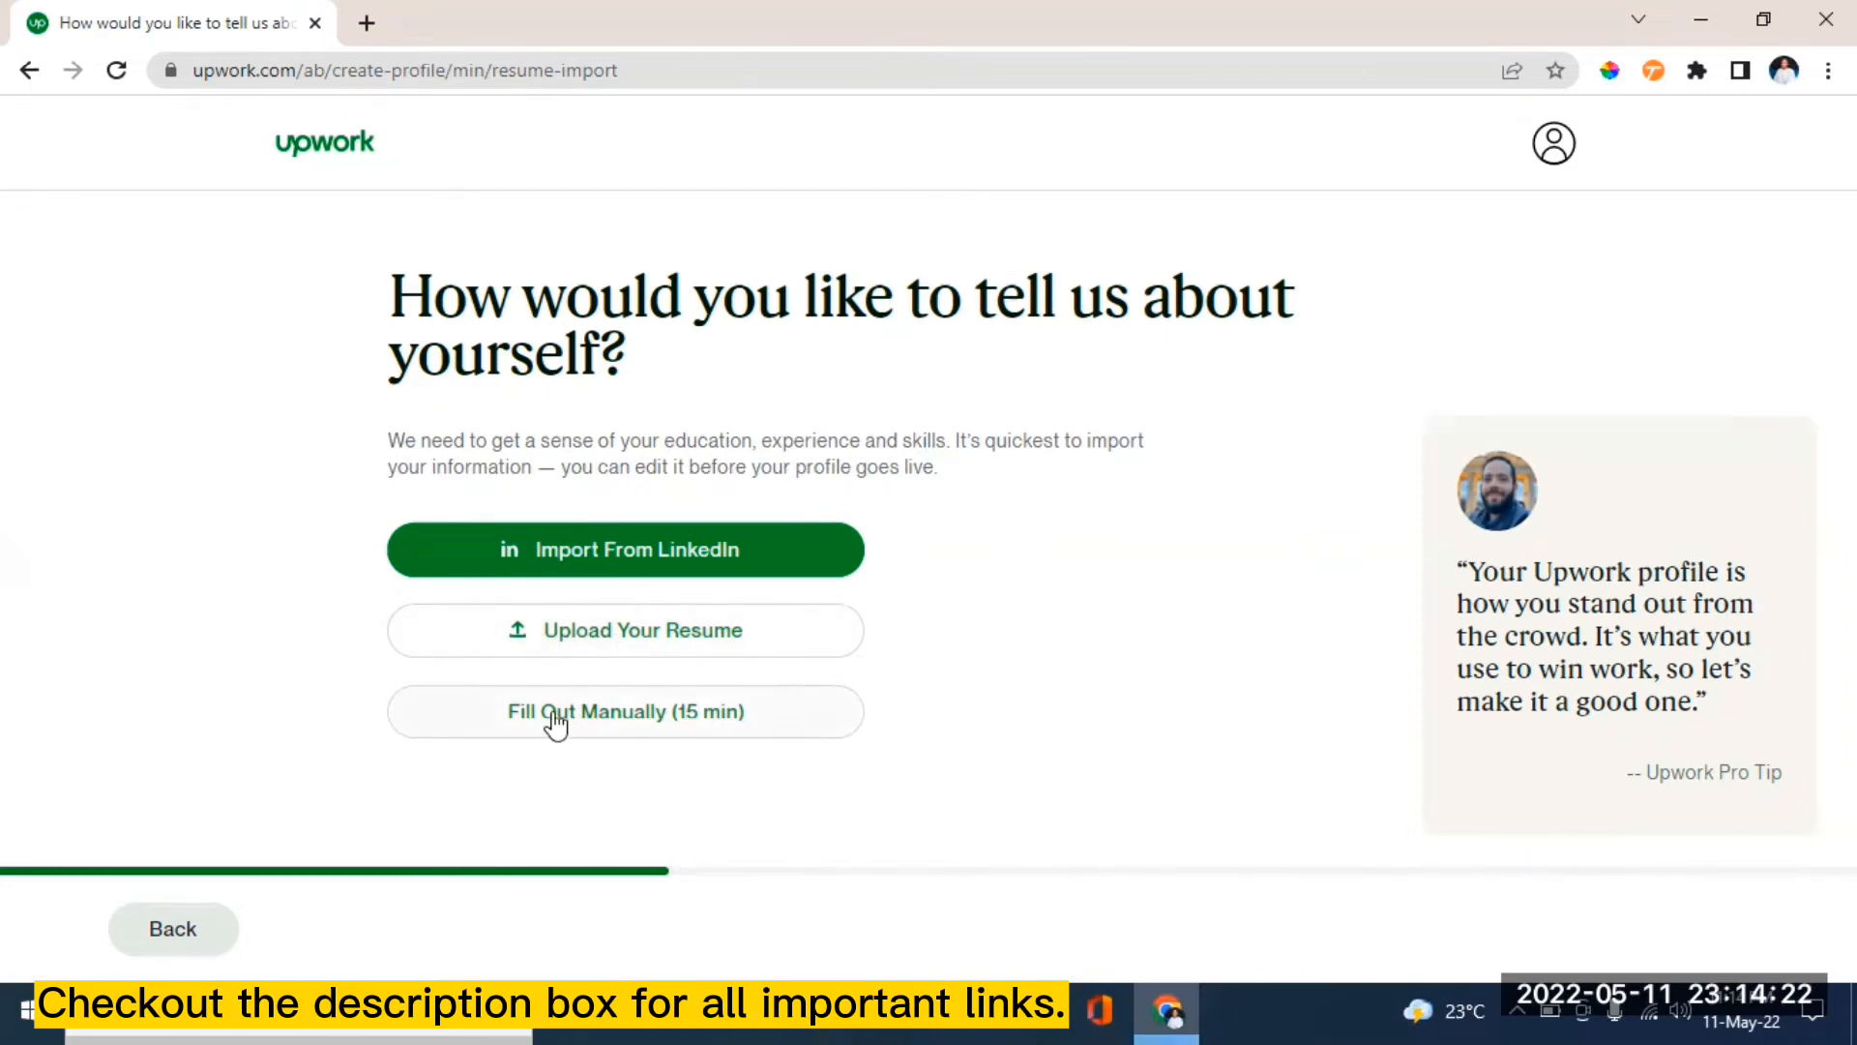
- Fill out the profile manually with the title 'experienced blog writer and transcriber' and continue to experience
{"action": "left_click", "coordinate": [556, 716]}
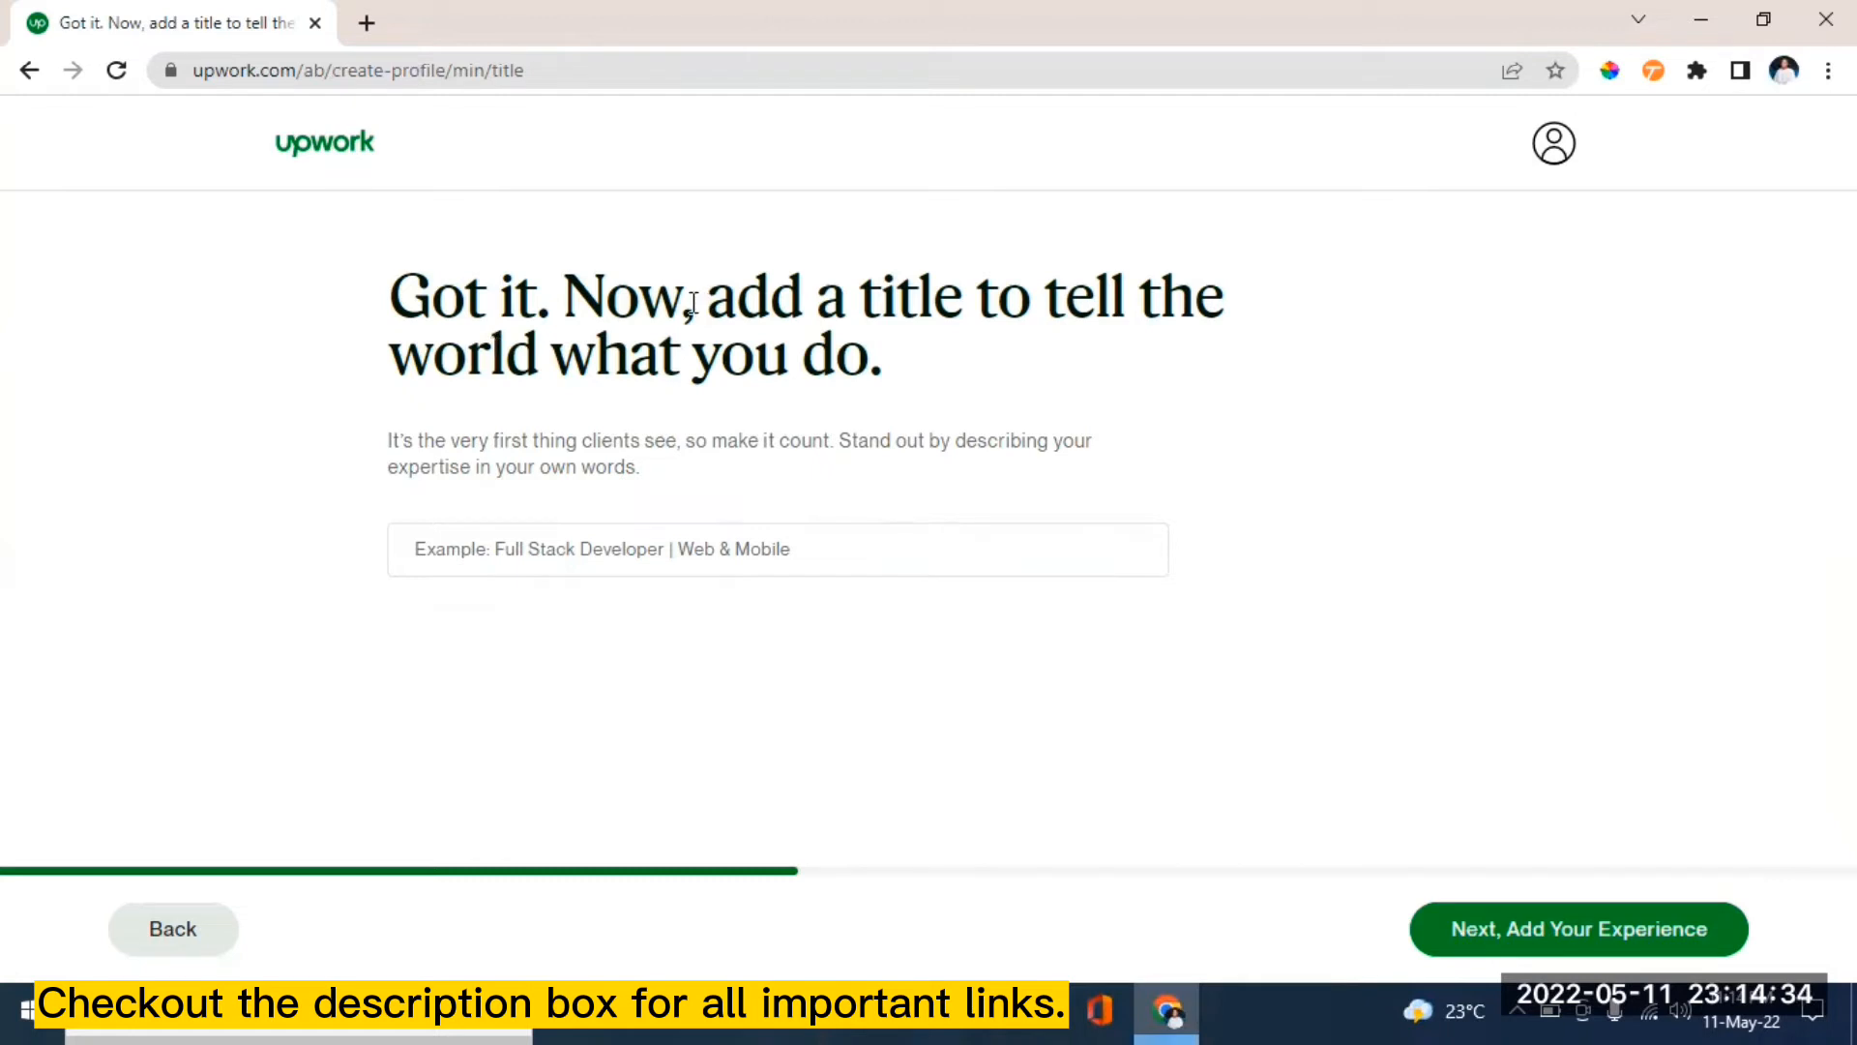
{"action": "left_click", "coordinate": [555, 549]}
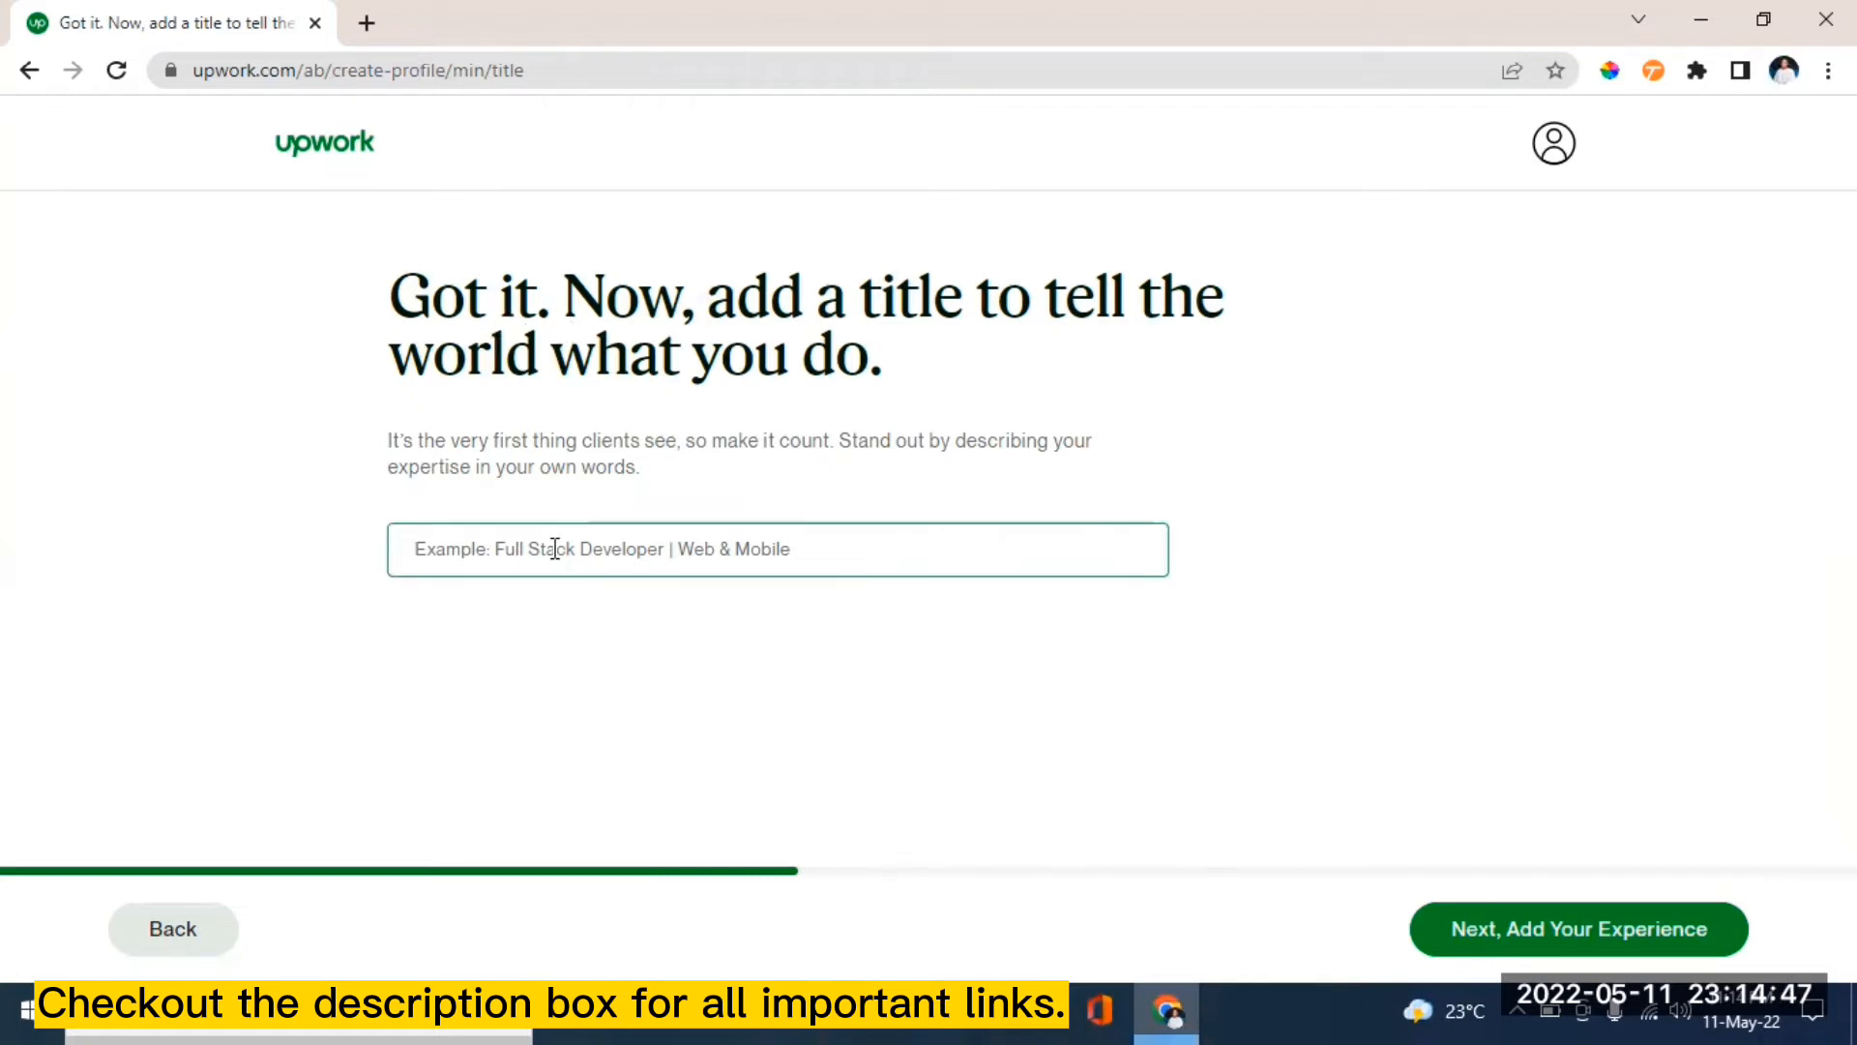
{"action": "type", "text": "blo"}
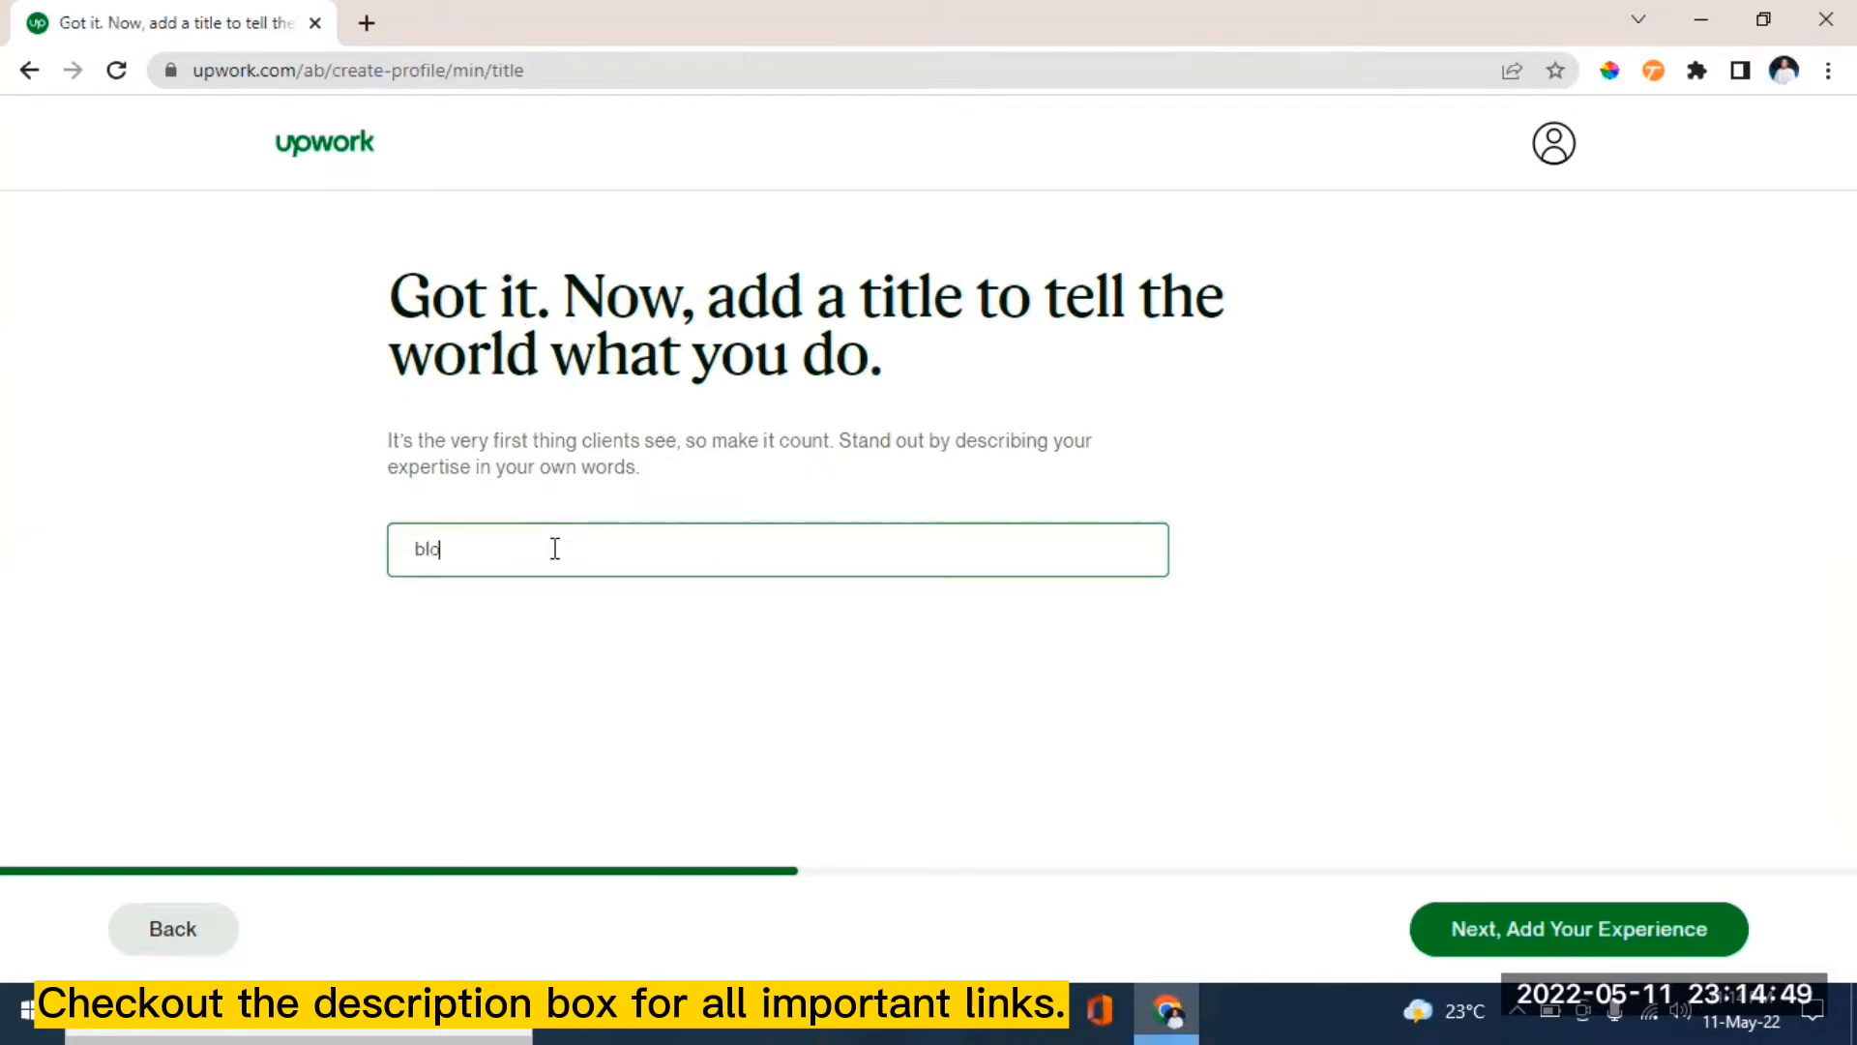
{"action": "type", "text": "g"}
{"action": "key", "text": "BackSpace"}
{"action": "key", "text": "BackSpace"}
{"action": "key", "text": "BackSpace"}
{"action": "key", "text": "BackSpace"}
{"action": "type", "text": "experienced blog wr"}
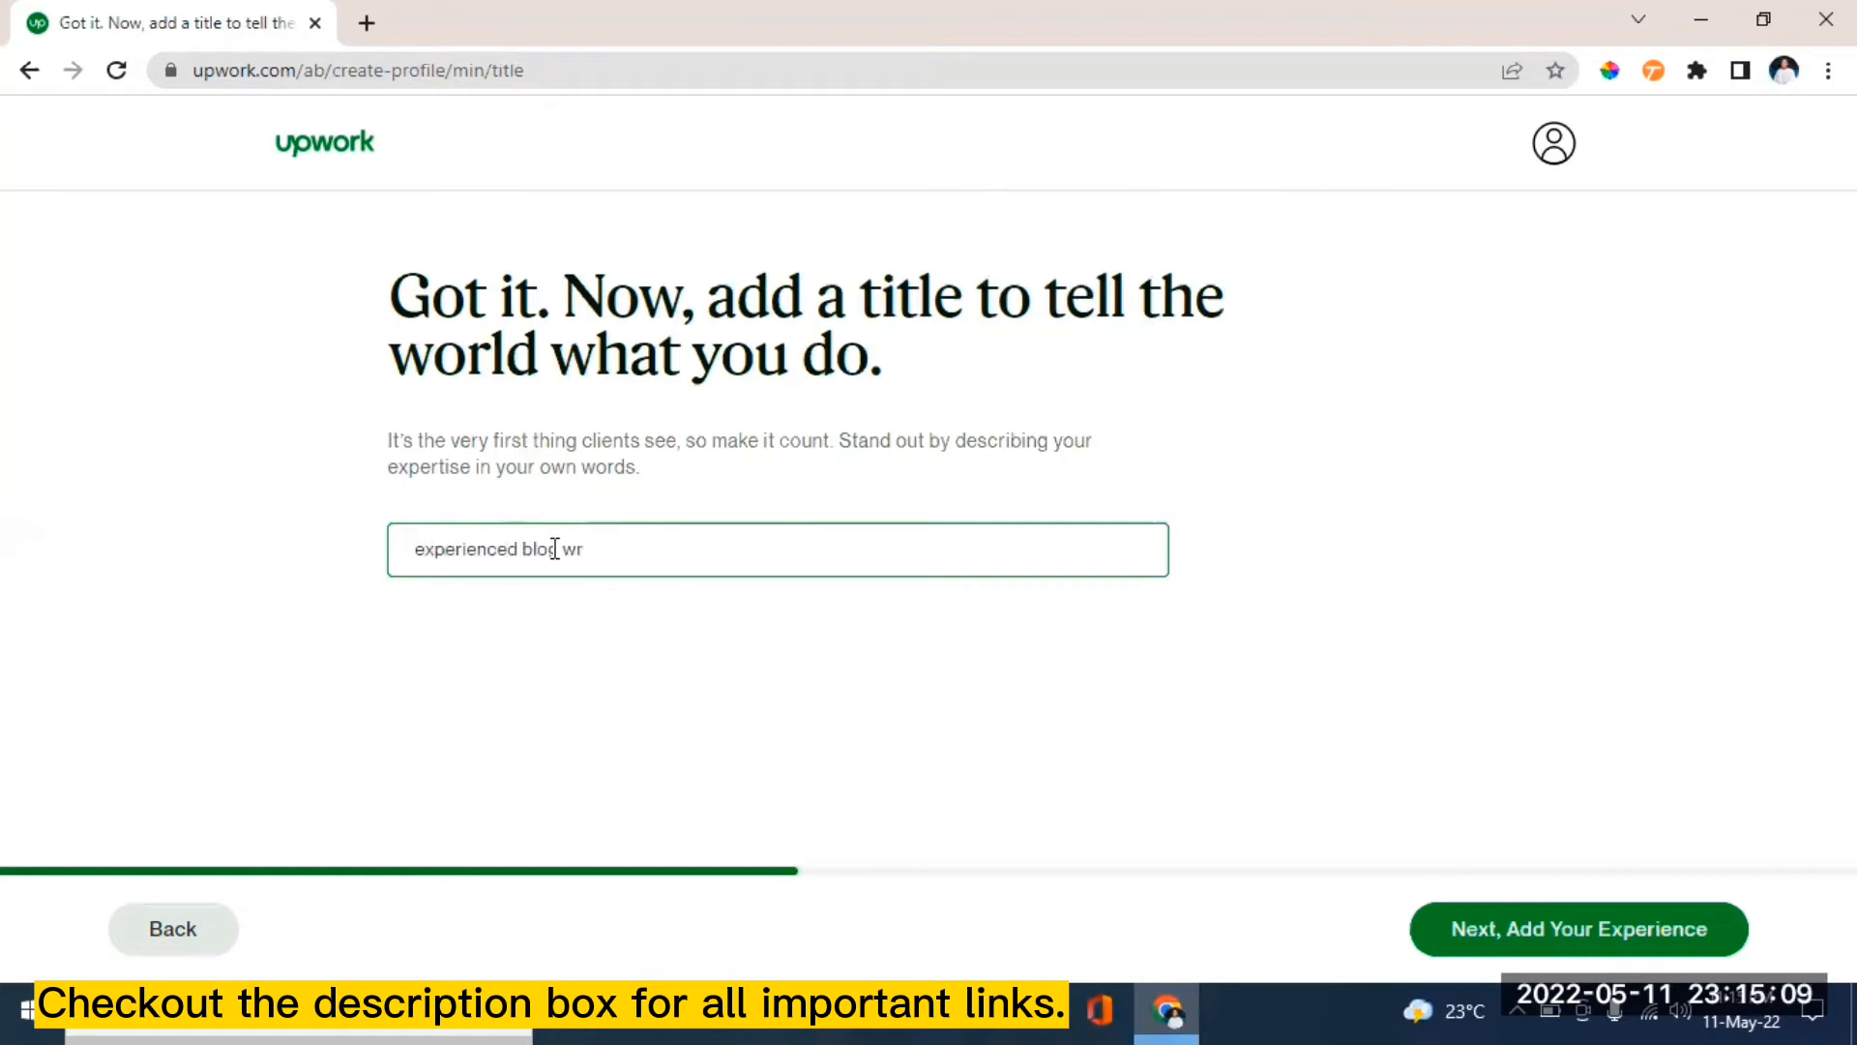
{"action": "type", "text": "iter and transcriber"}
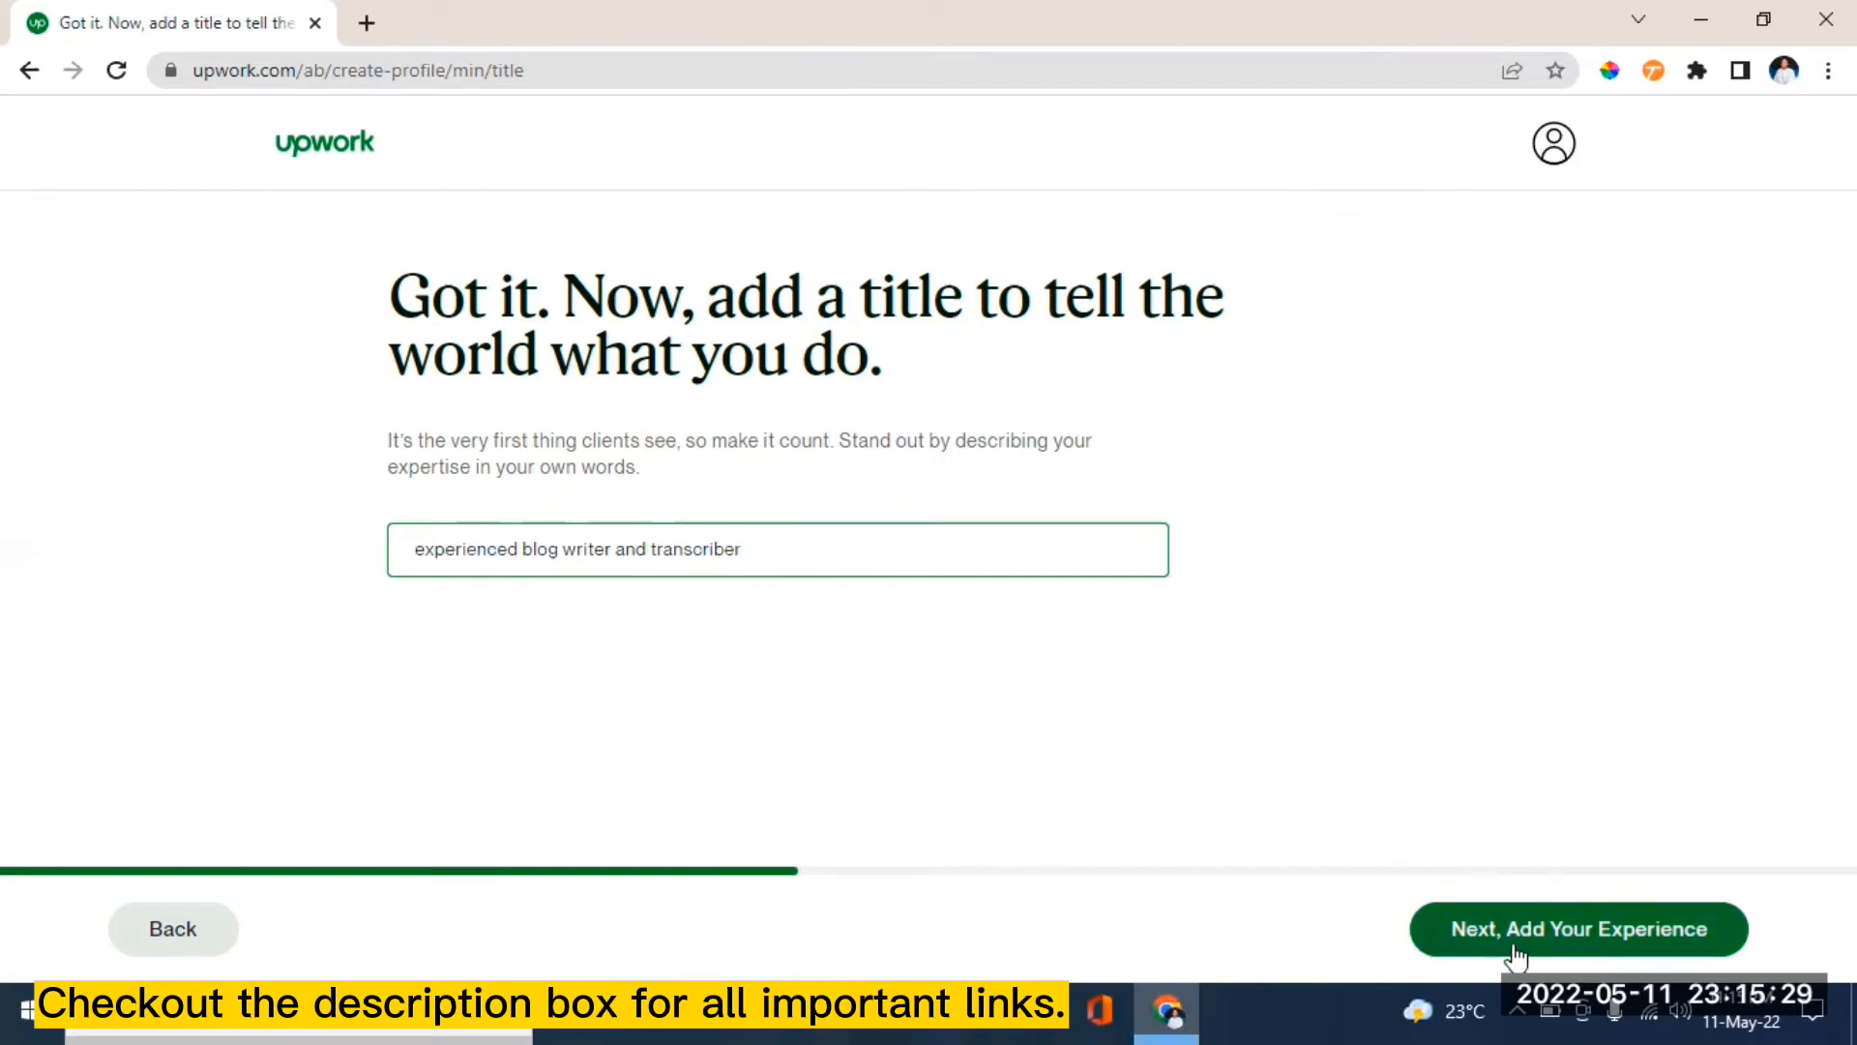
{"action": "left_click", "coordinate": [1591, 945]}
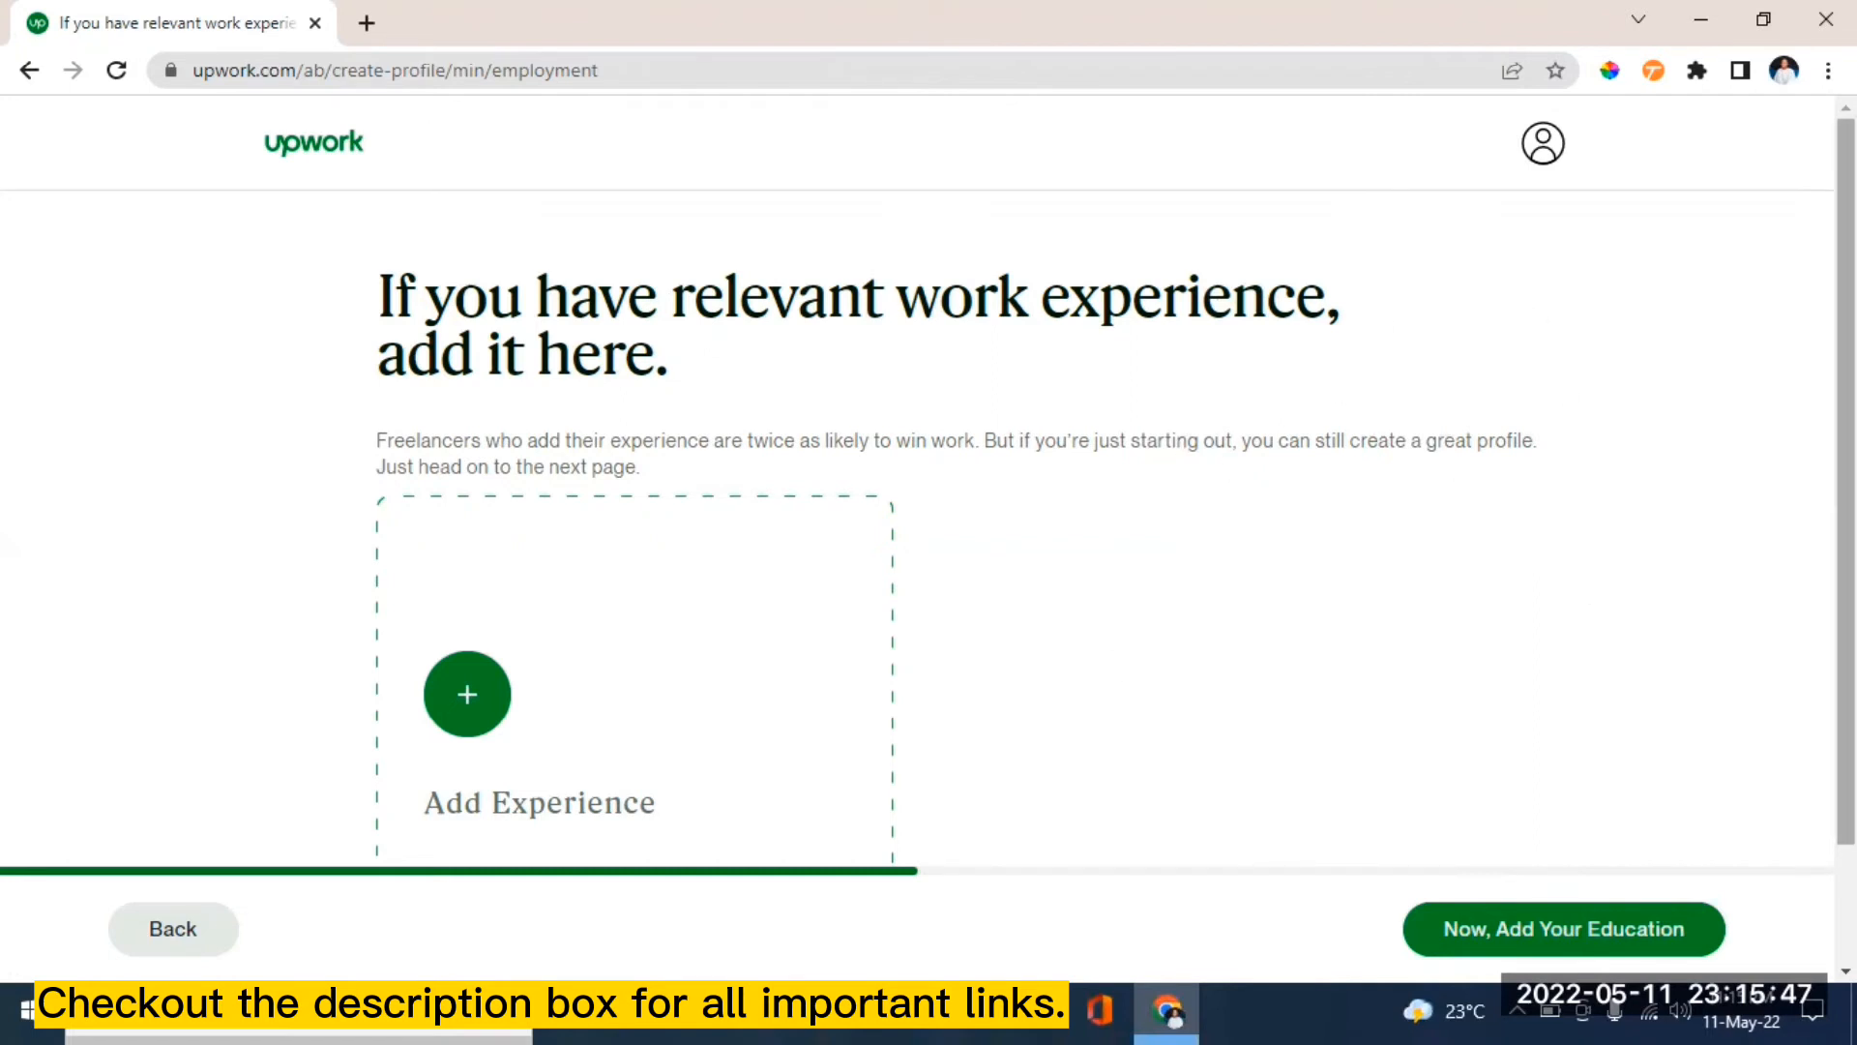
{"action": "scroll", "coordinate": [929, 503], "scroll_direction": "down", "scroll_amount": 2}
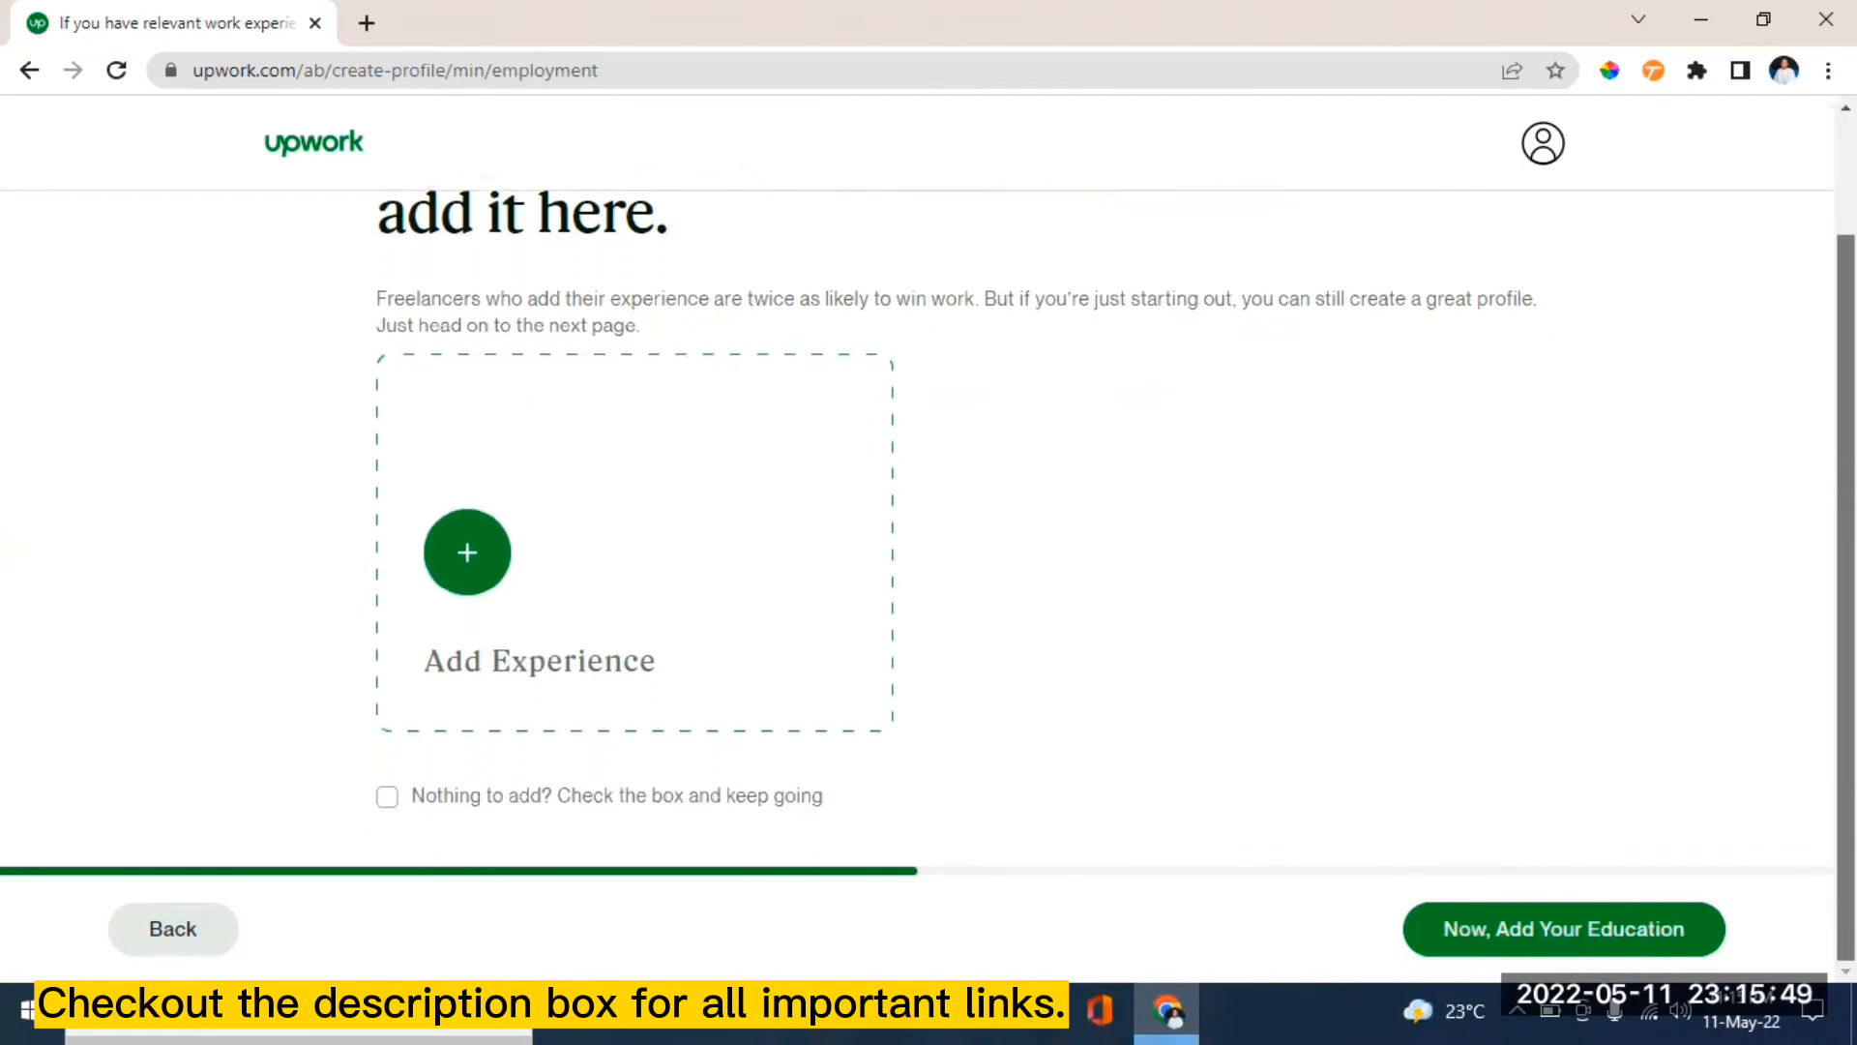
{"action": "left_click_drag", "start_coordinate": [1847, 600], "coordinate": [1846, 576]}
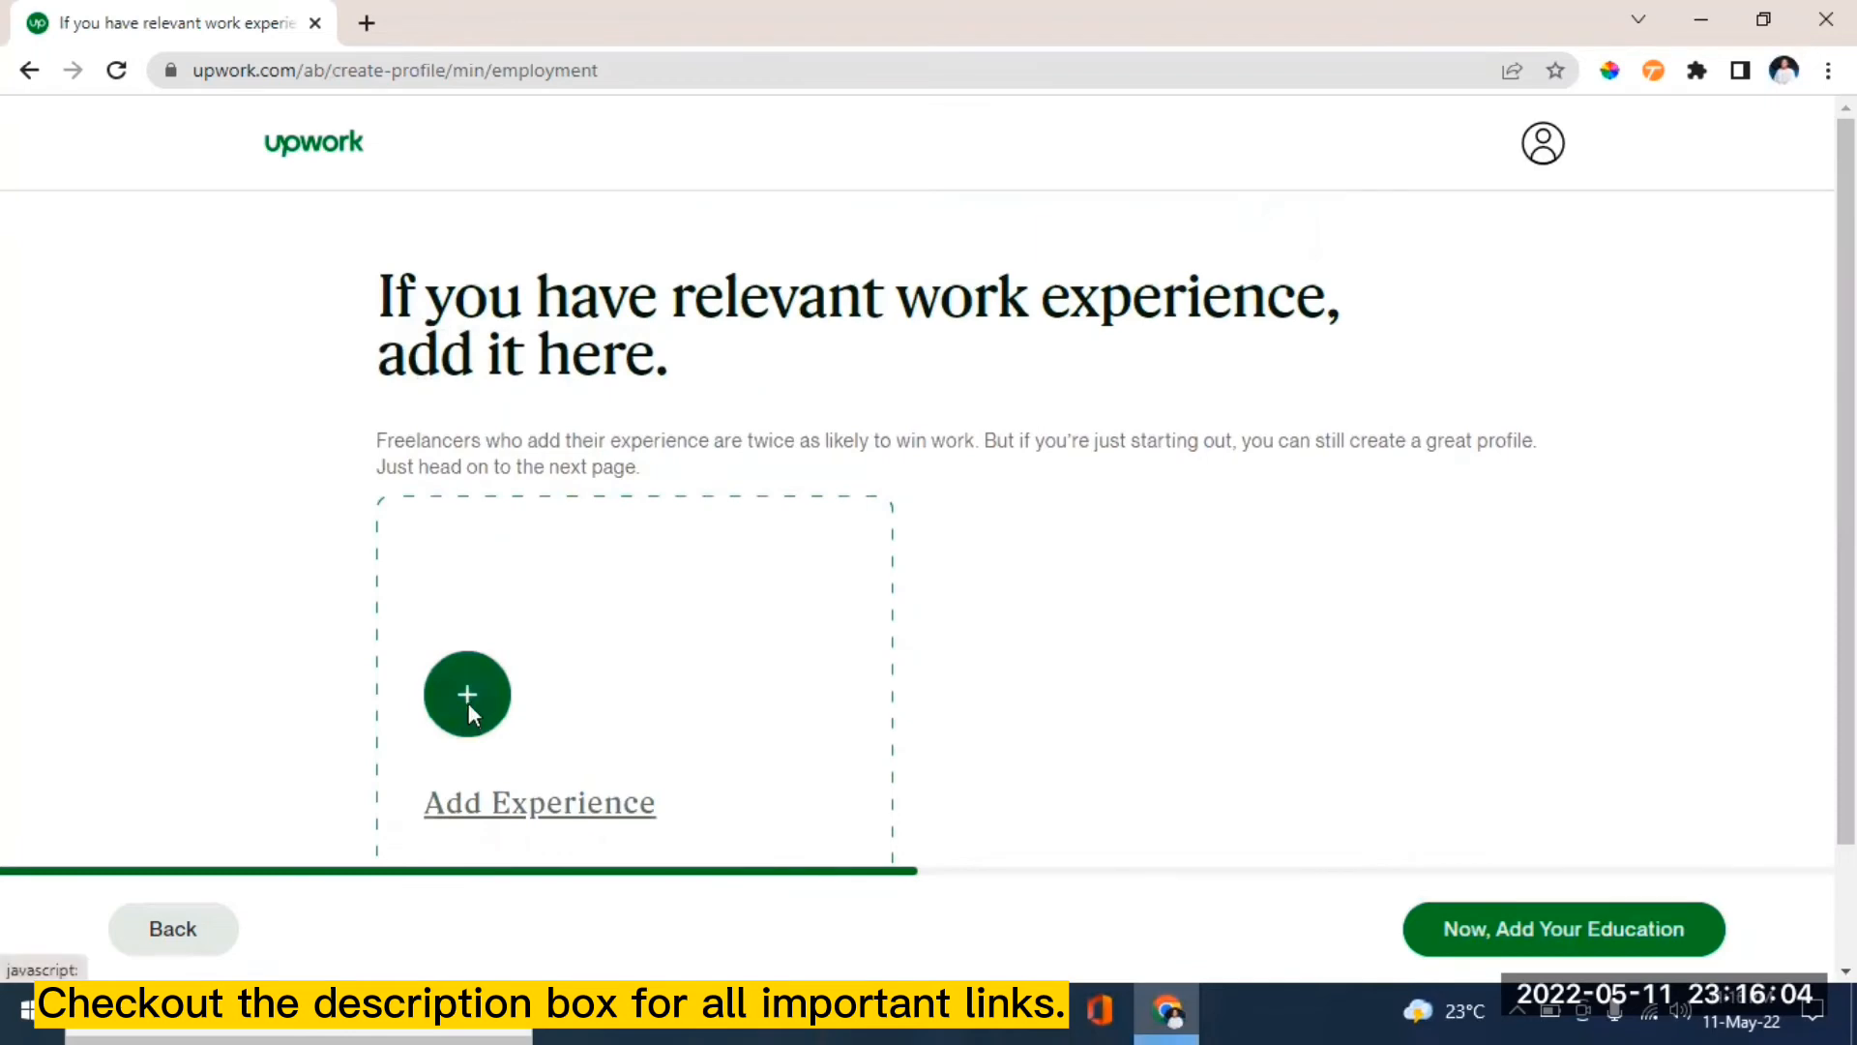
- Start a new work experience entry with the job title 'blog writer'
{"action": "left_click", "coordinate": [468, 705]}
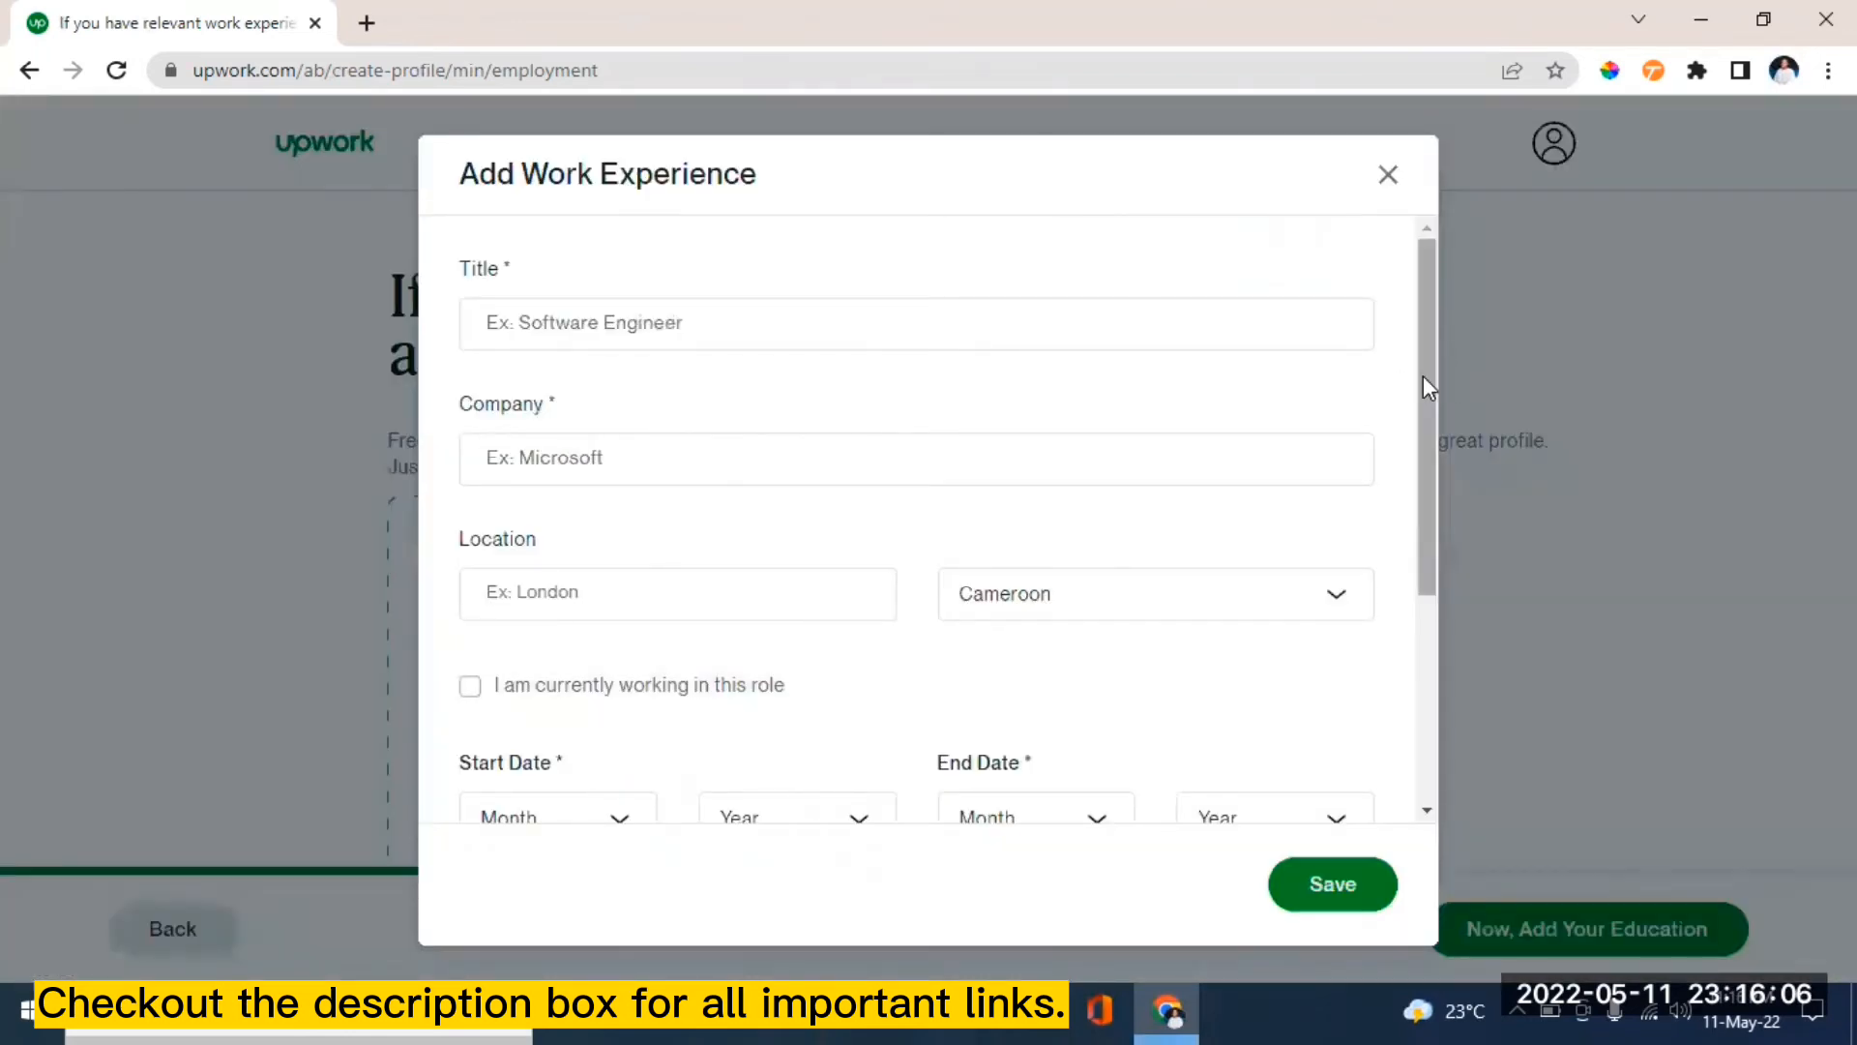
{"action": "left_click", "coordinate": [563, 320]}
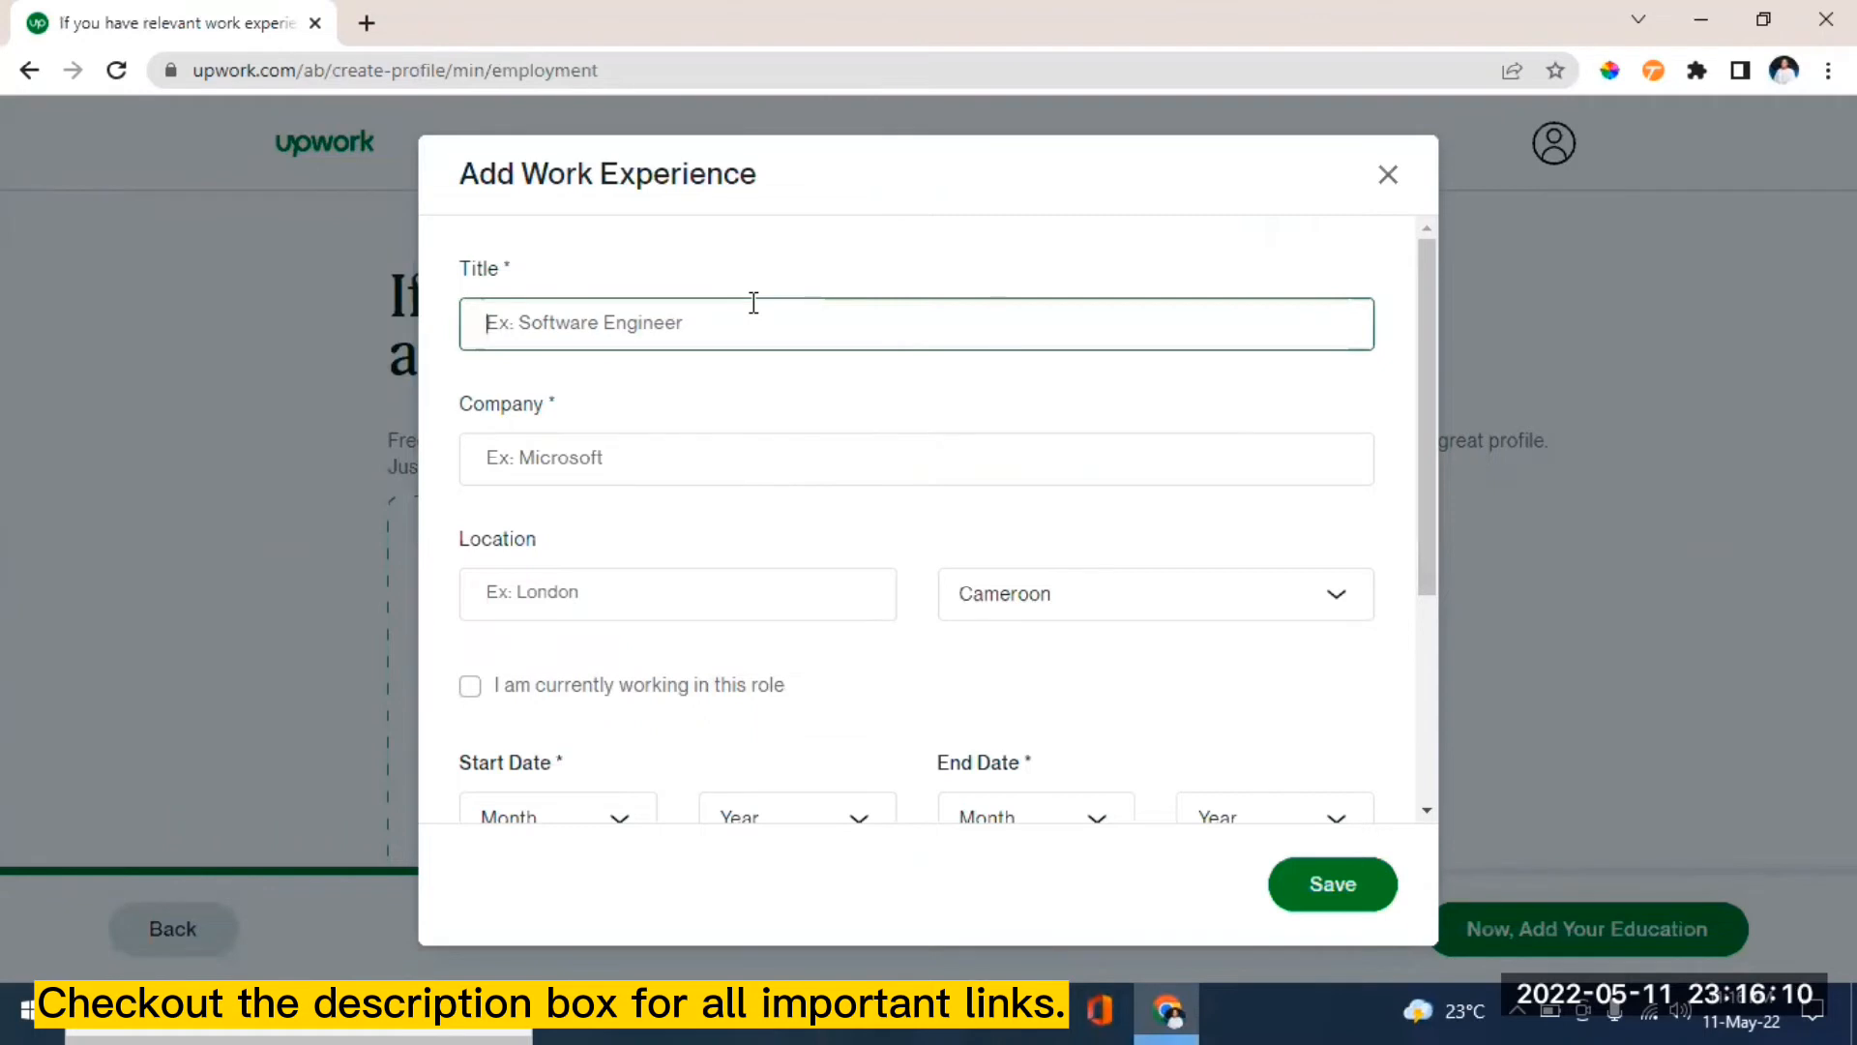
{"action": "type", "text": "blog"}
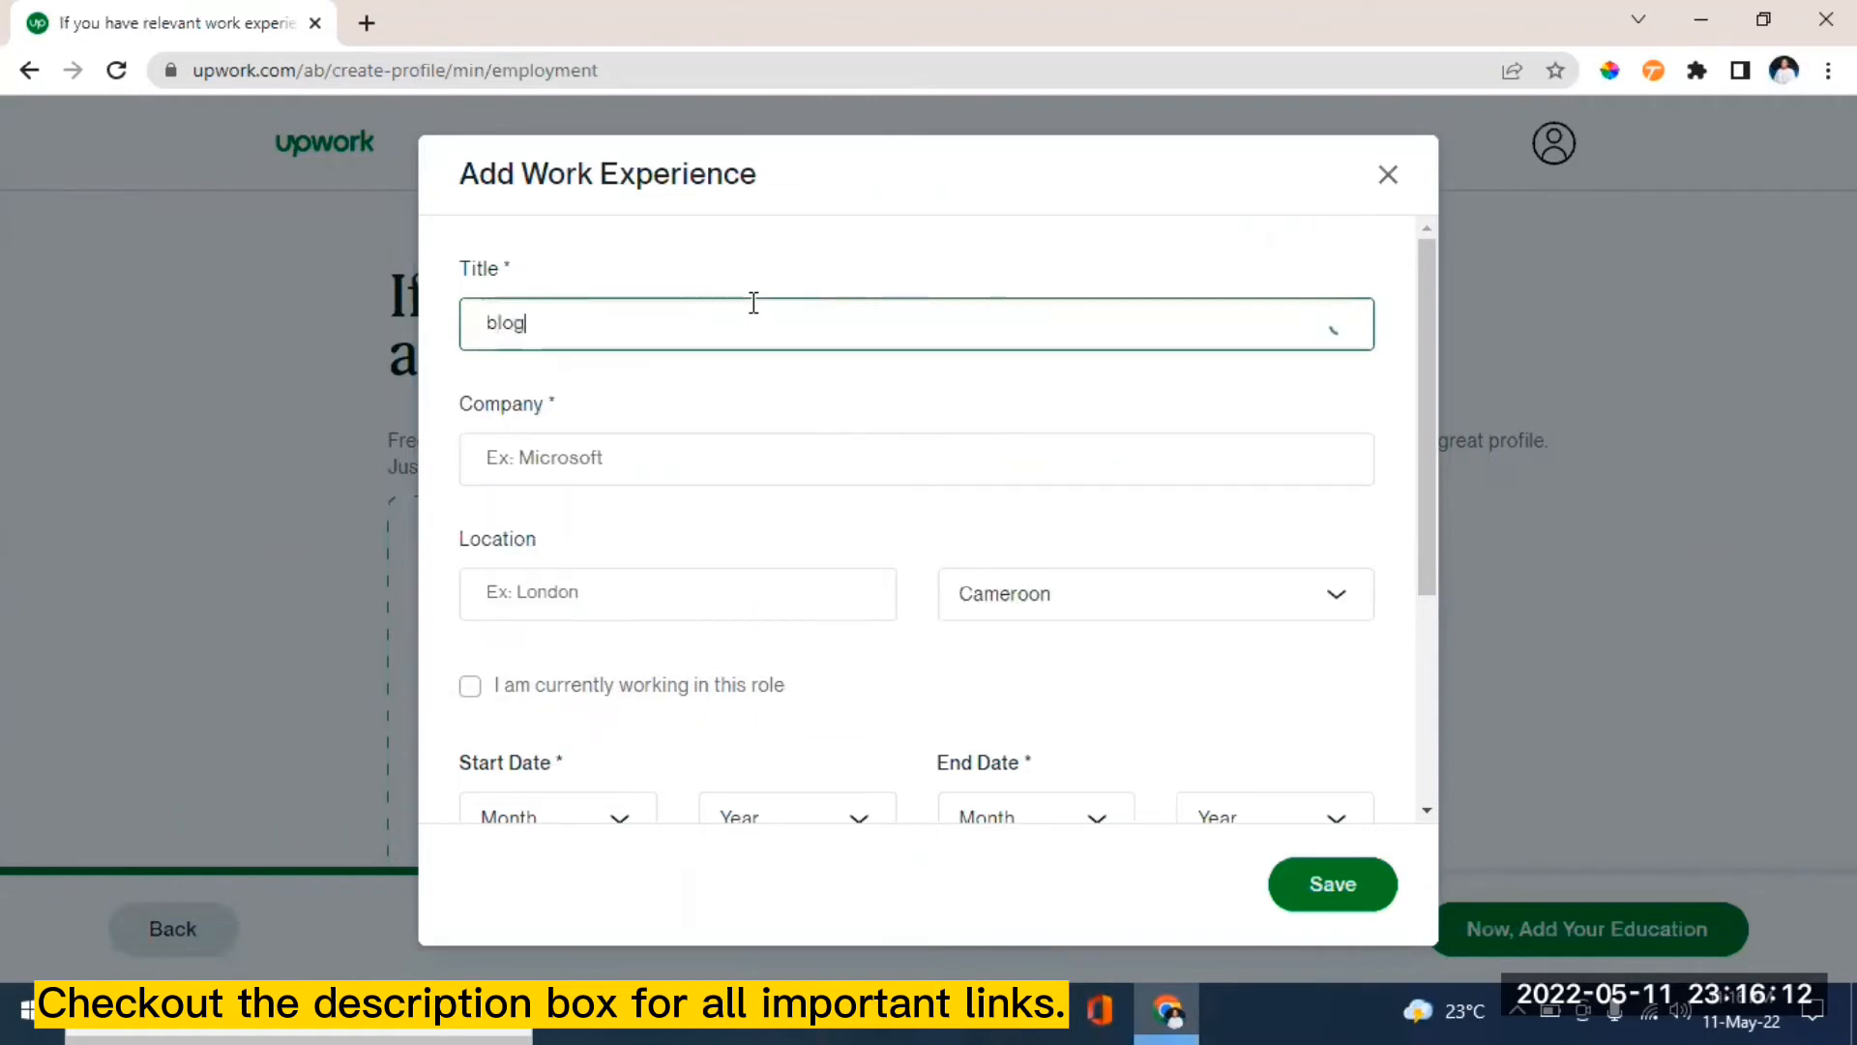
{"action": "type", "text": " writer"}
{"action": "left_click", "coordinate": [566, 464]}
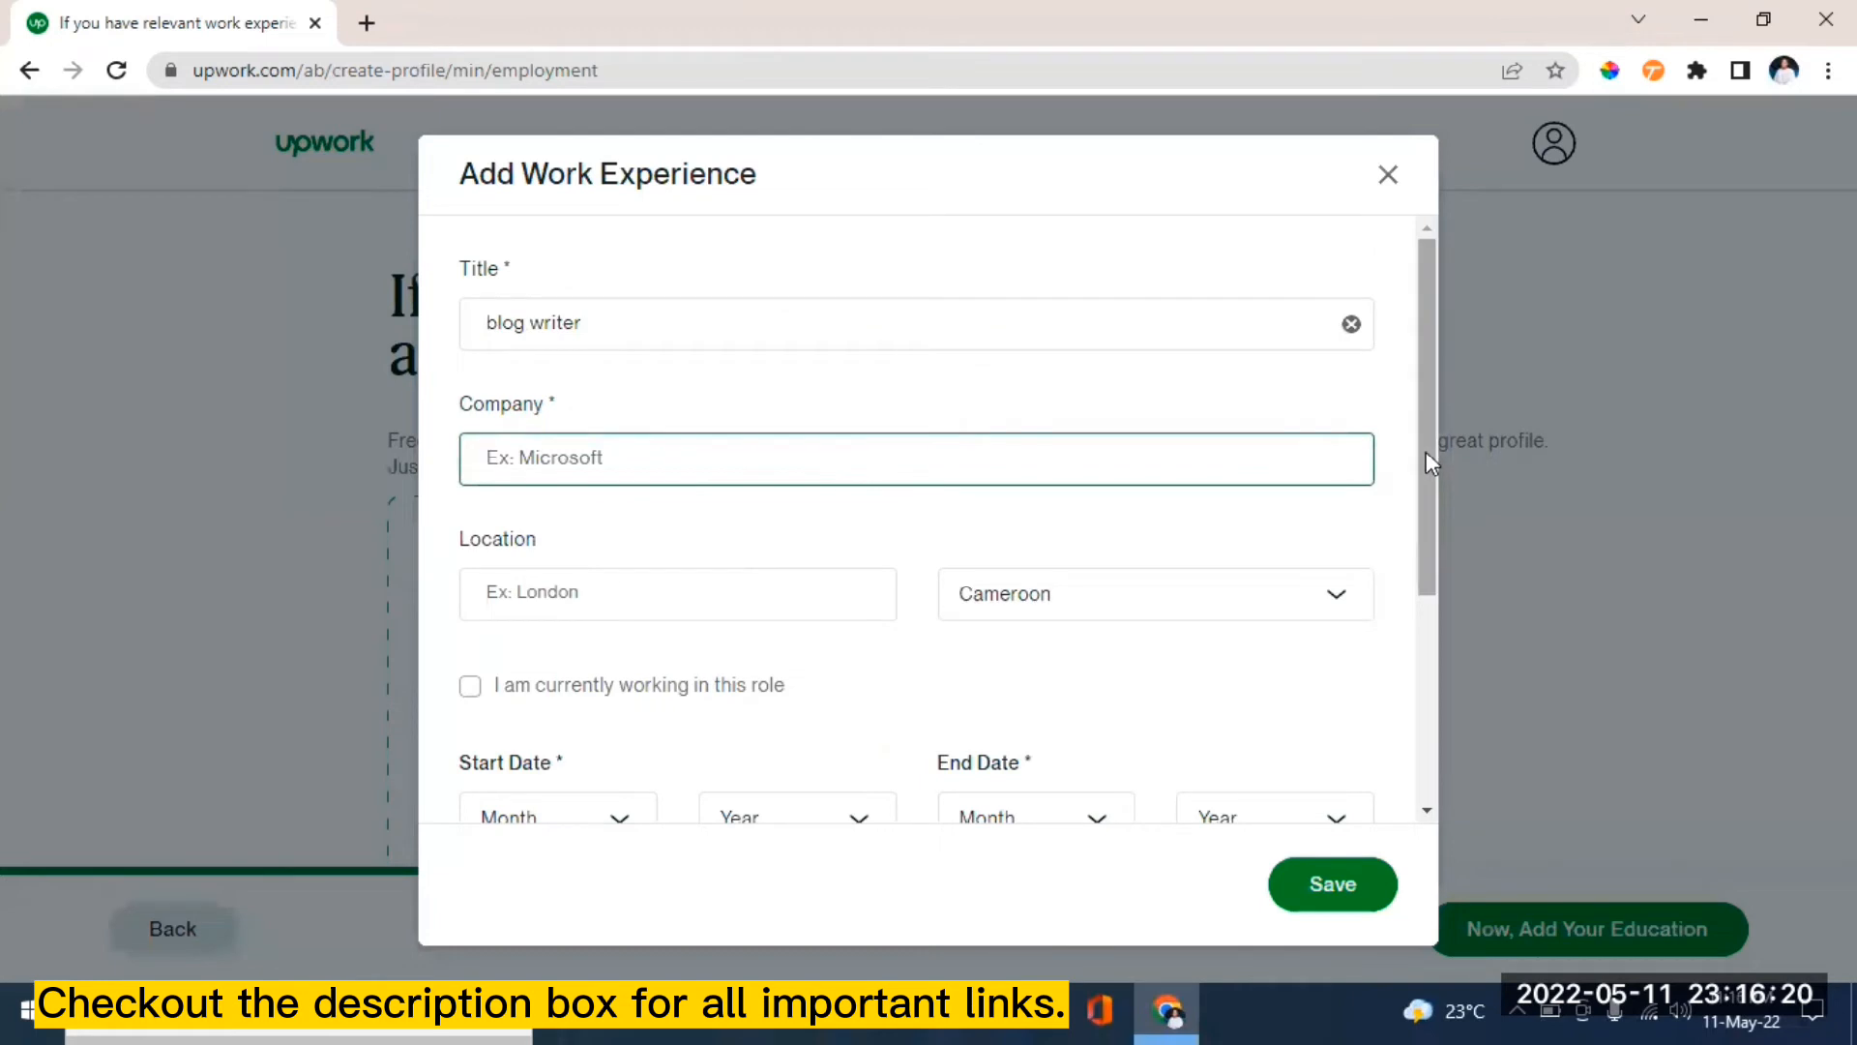
{"action": "left_click_drag", "start_coordinate": [1426, 451], "coordinate": [1426, 467]}
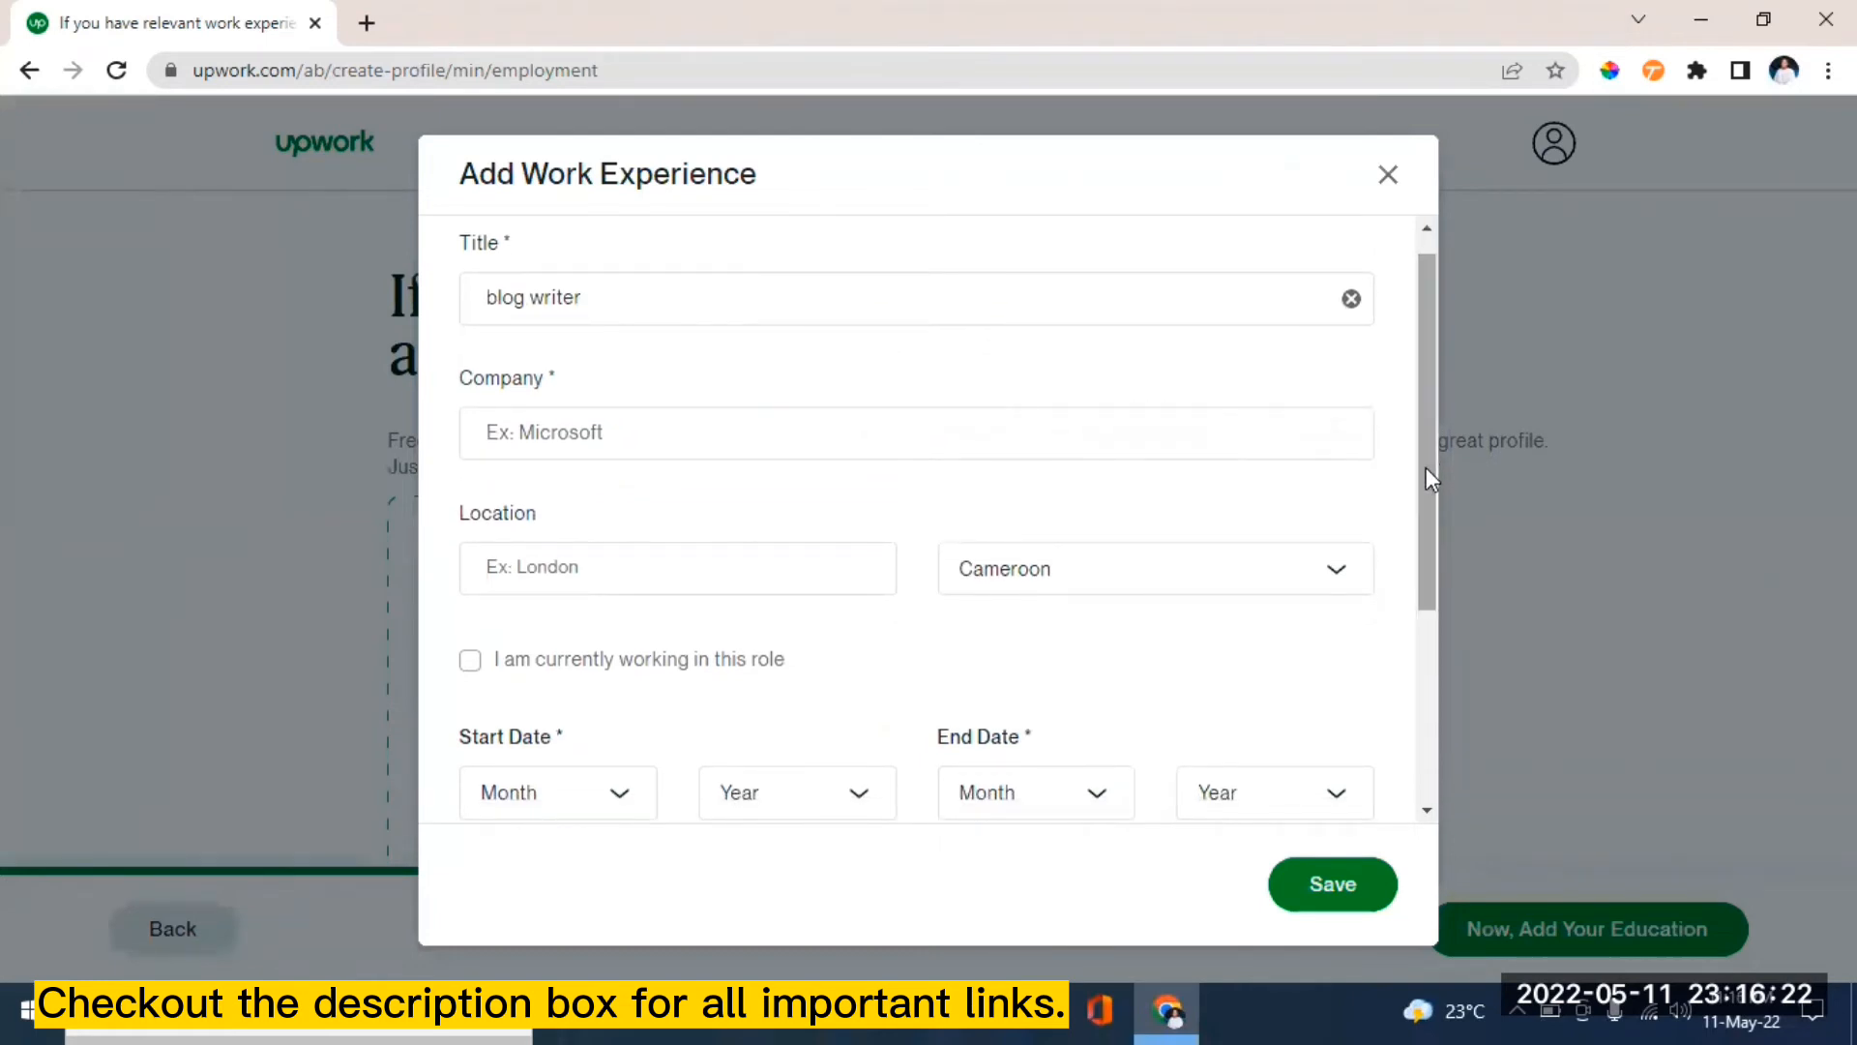
- Enter company 'techyfunds' and location 'online', keeping Cameroon as the country
{"action": "left_click", "coordinate": [544, 422]}
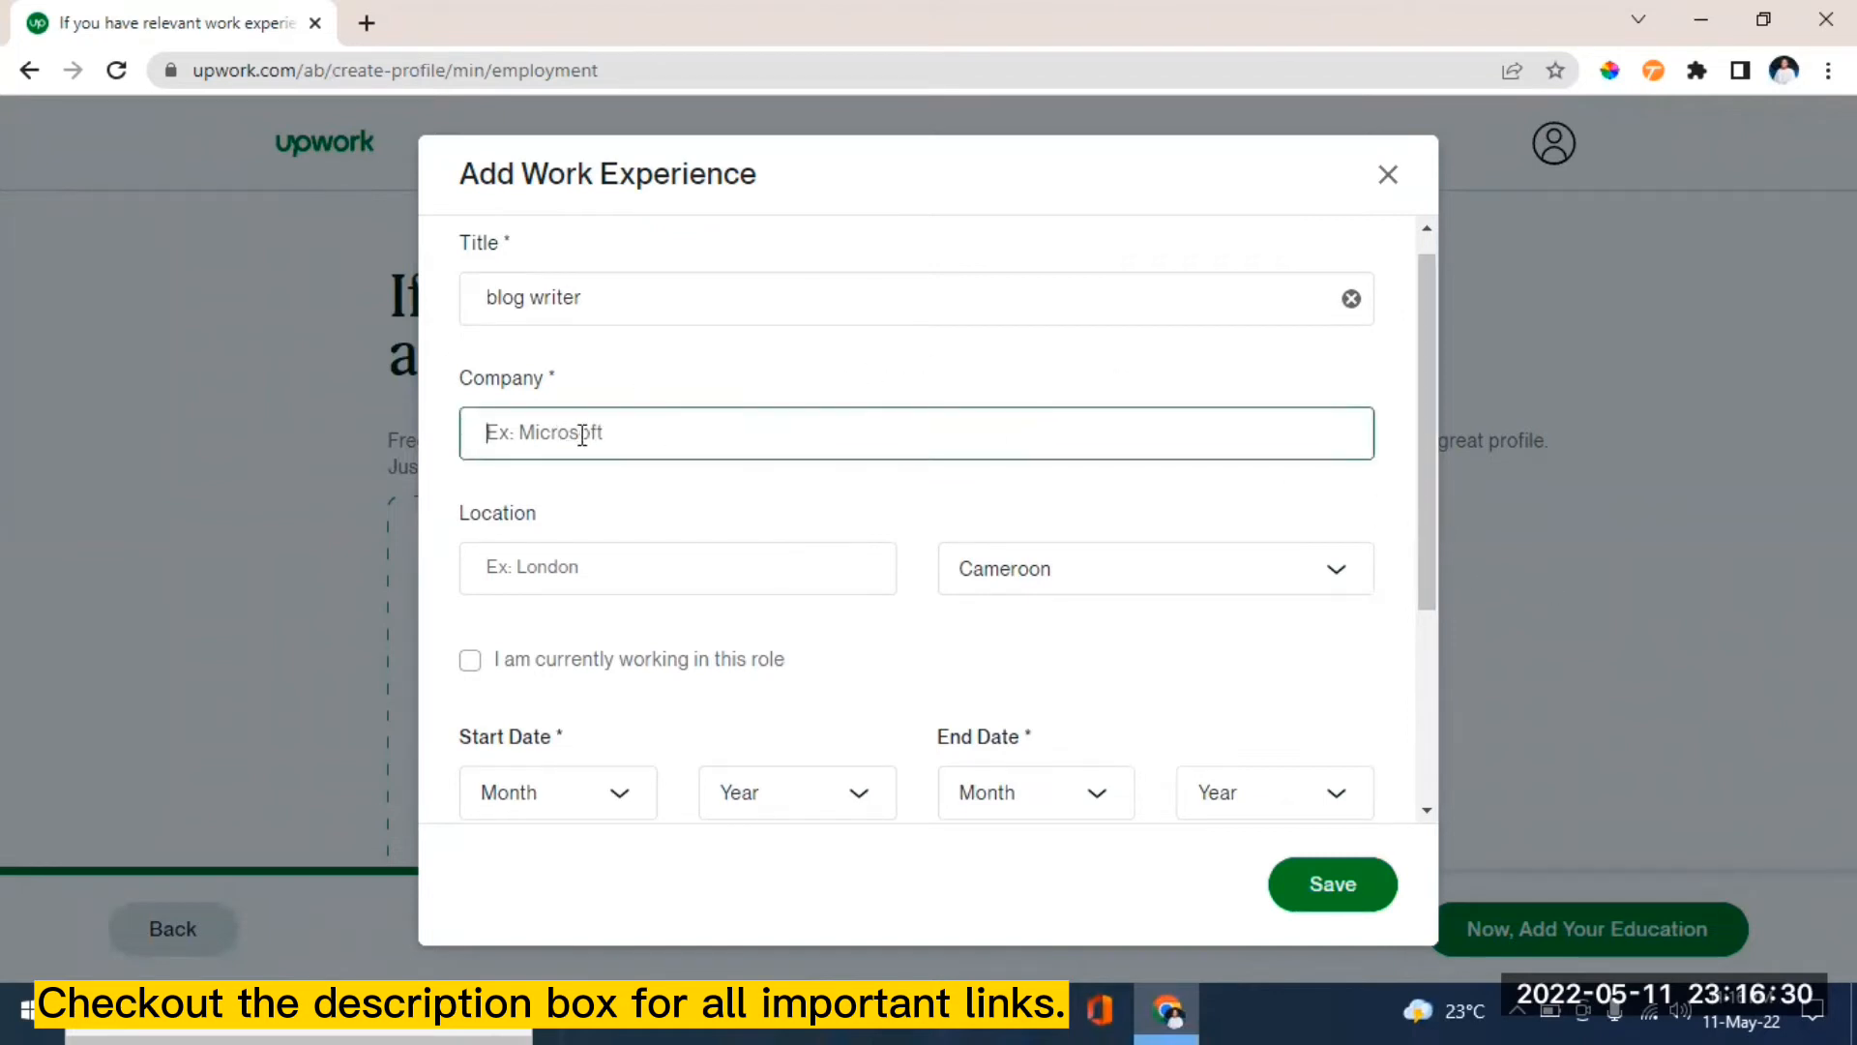
{"action": "type", "text": "the"}
{"action": "key", "text": "BackSpace"}
{"action": "key", "text": "BackSpace"}
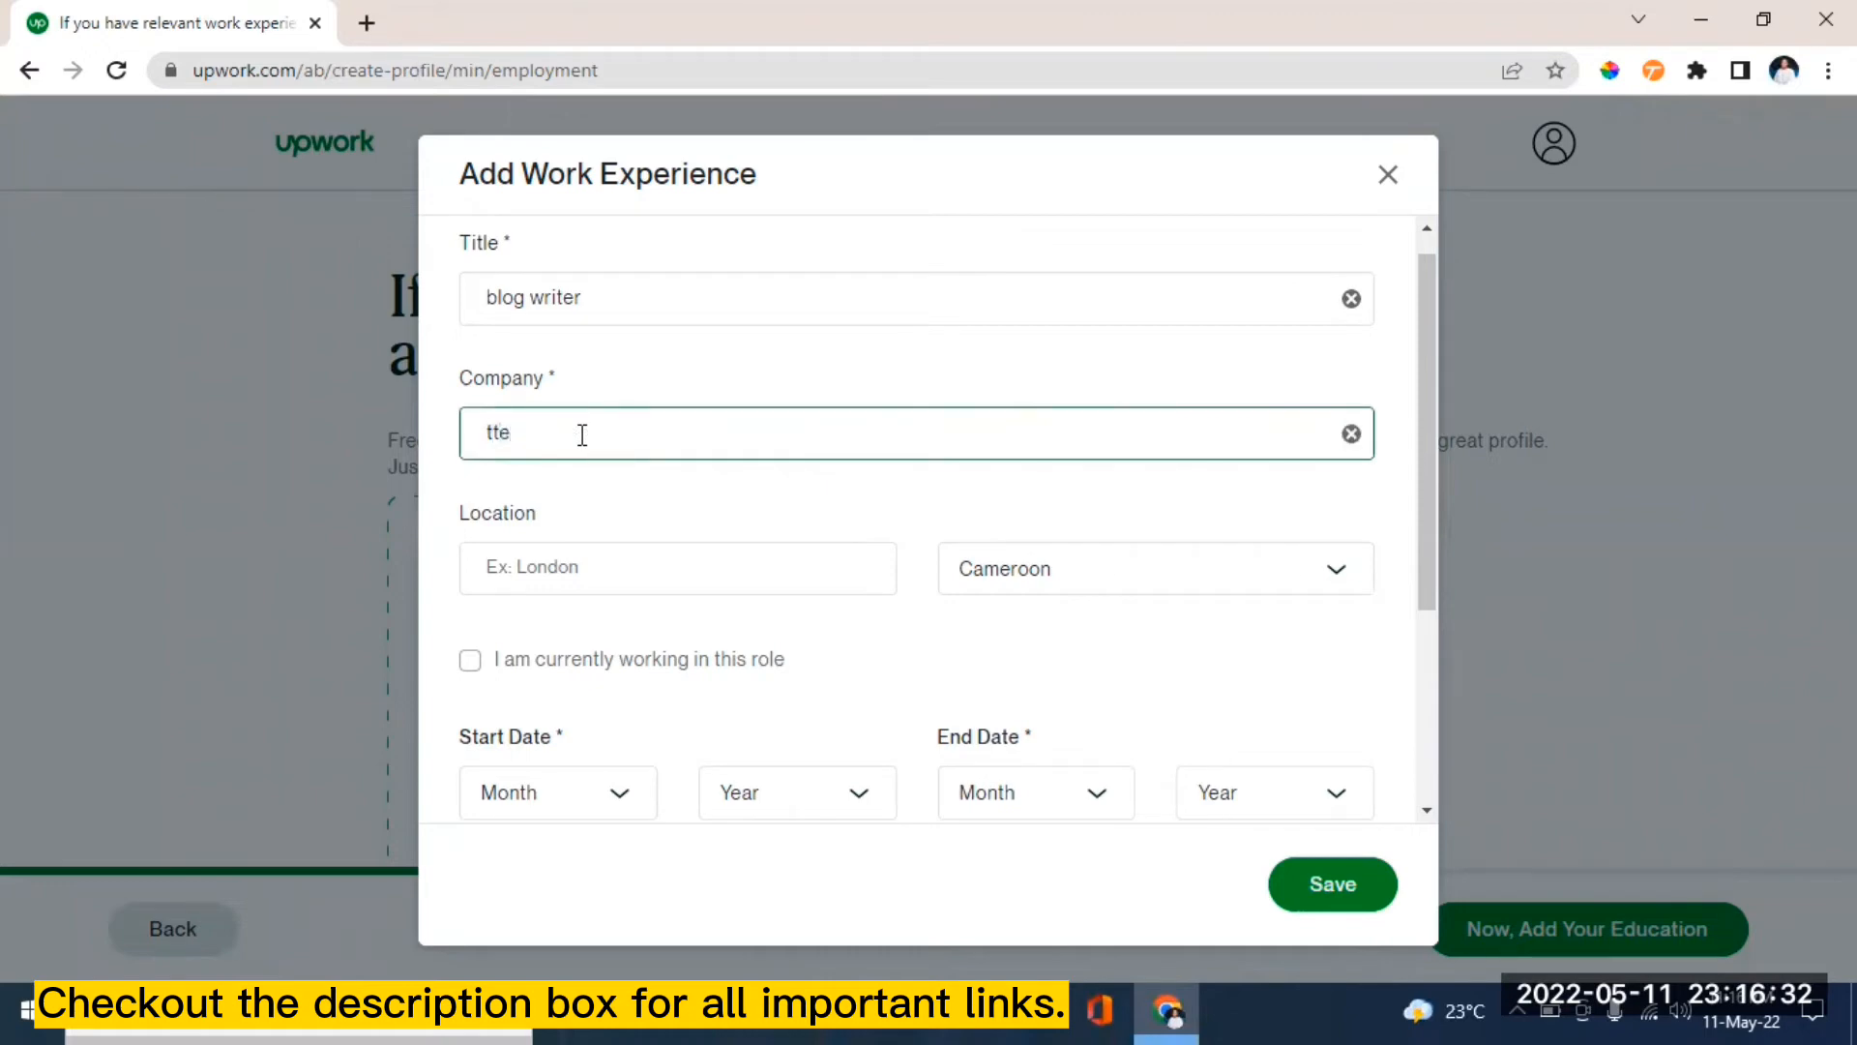
{"action": "type", "text": "ec"}
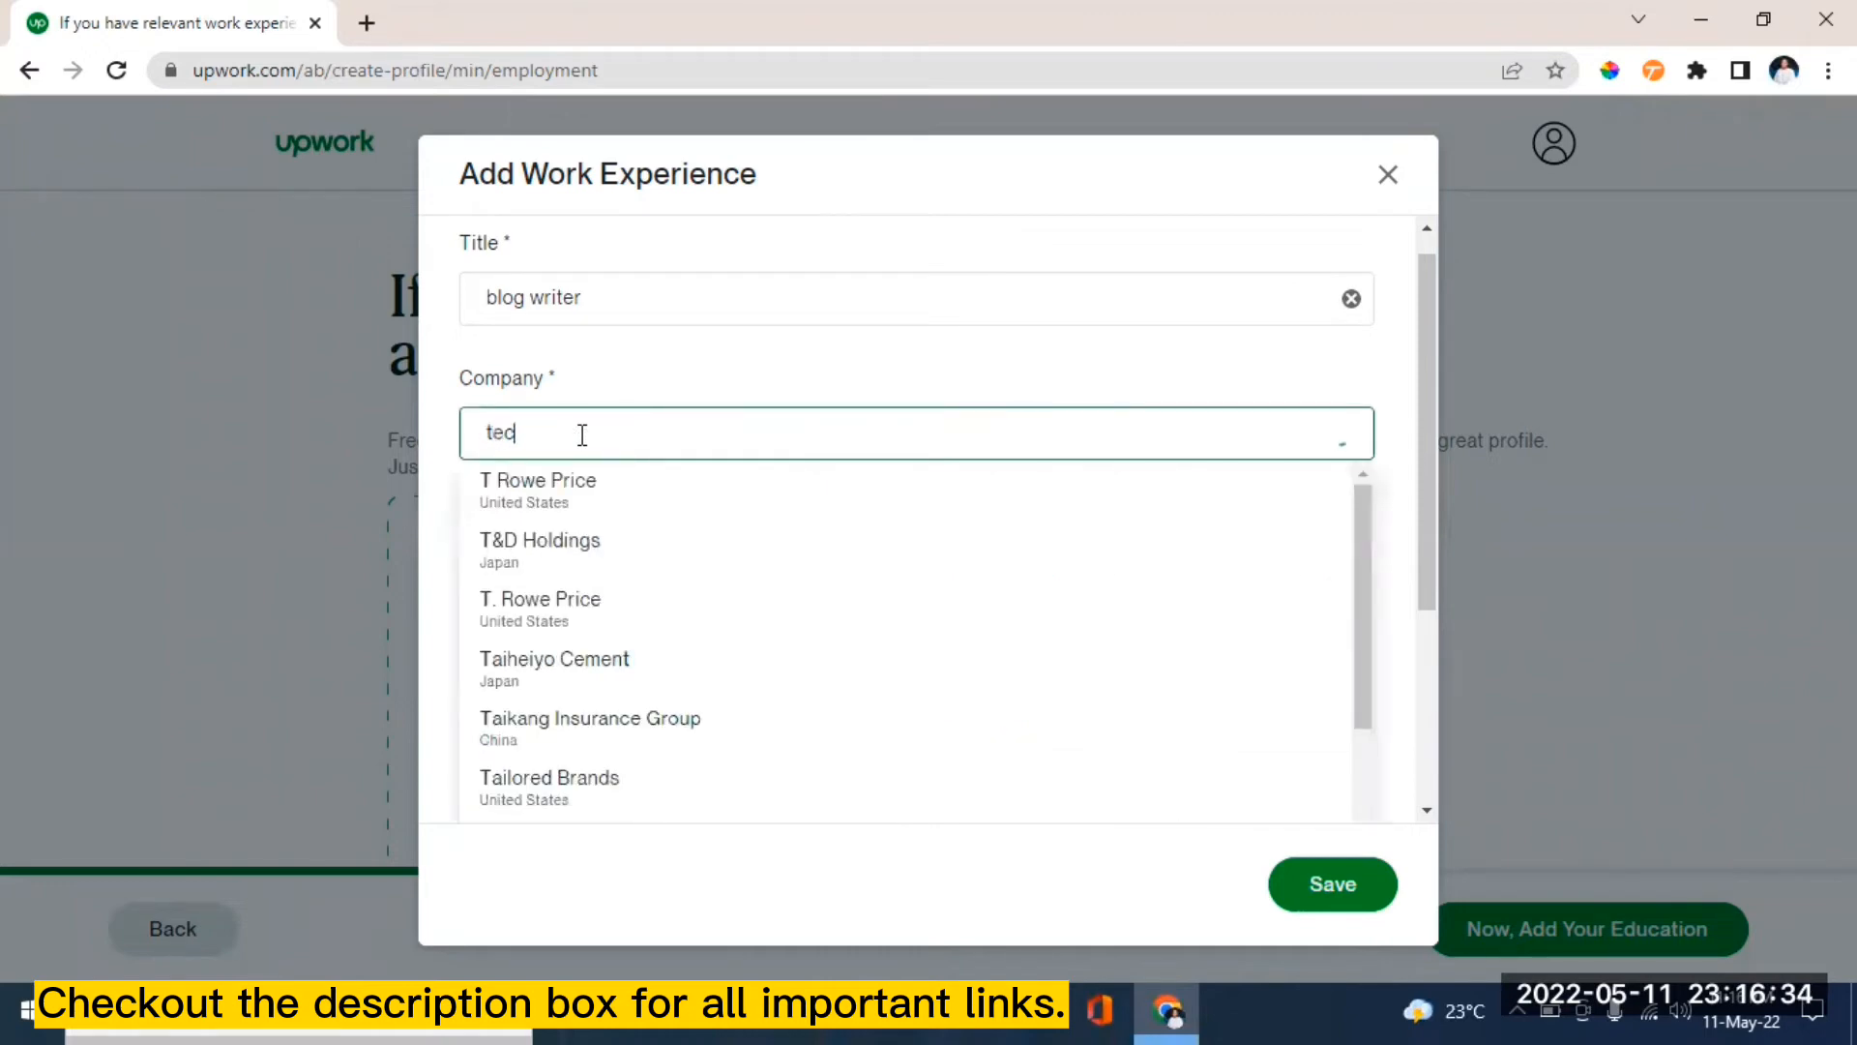
{"action": "type", "text": "hyfunds"}
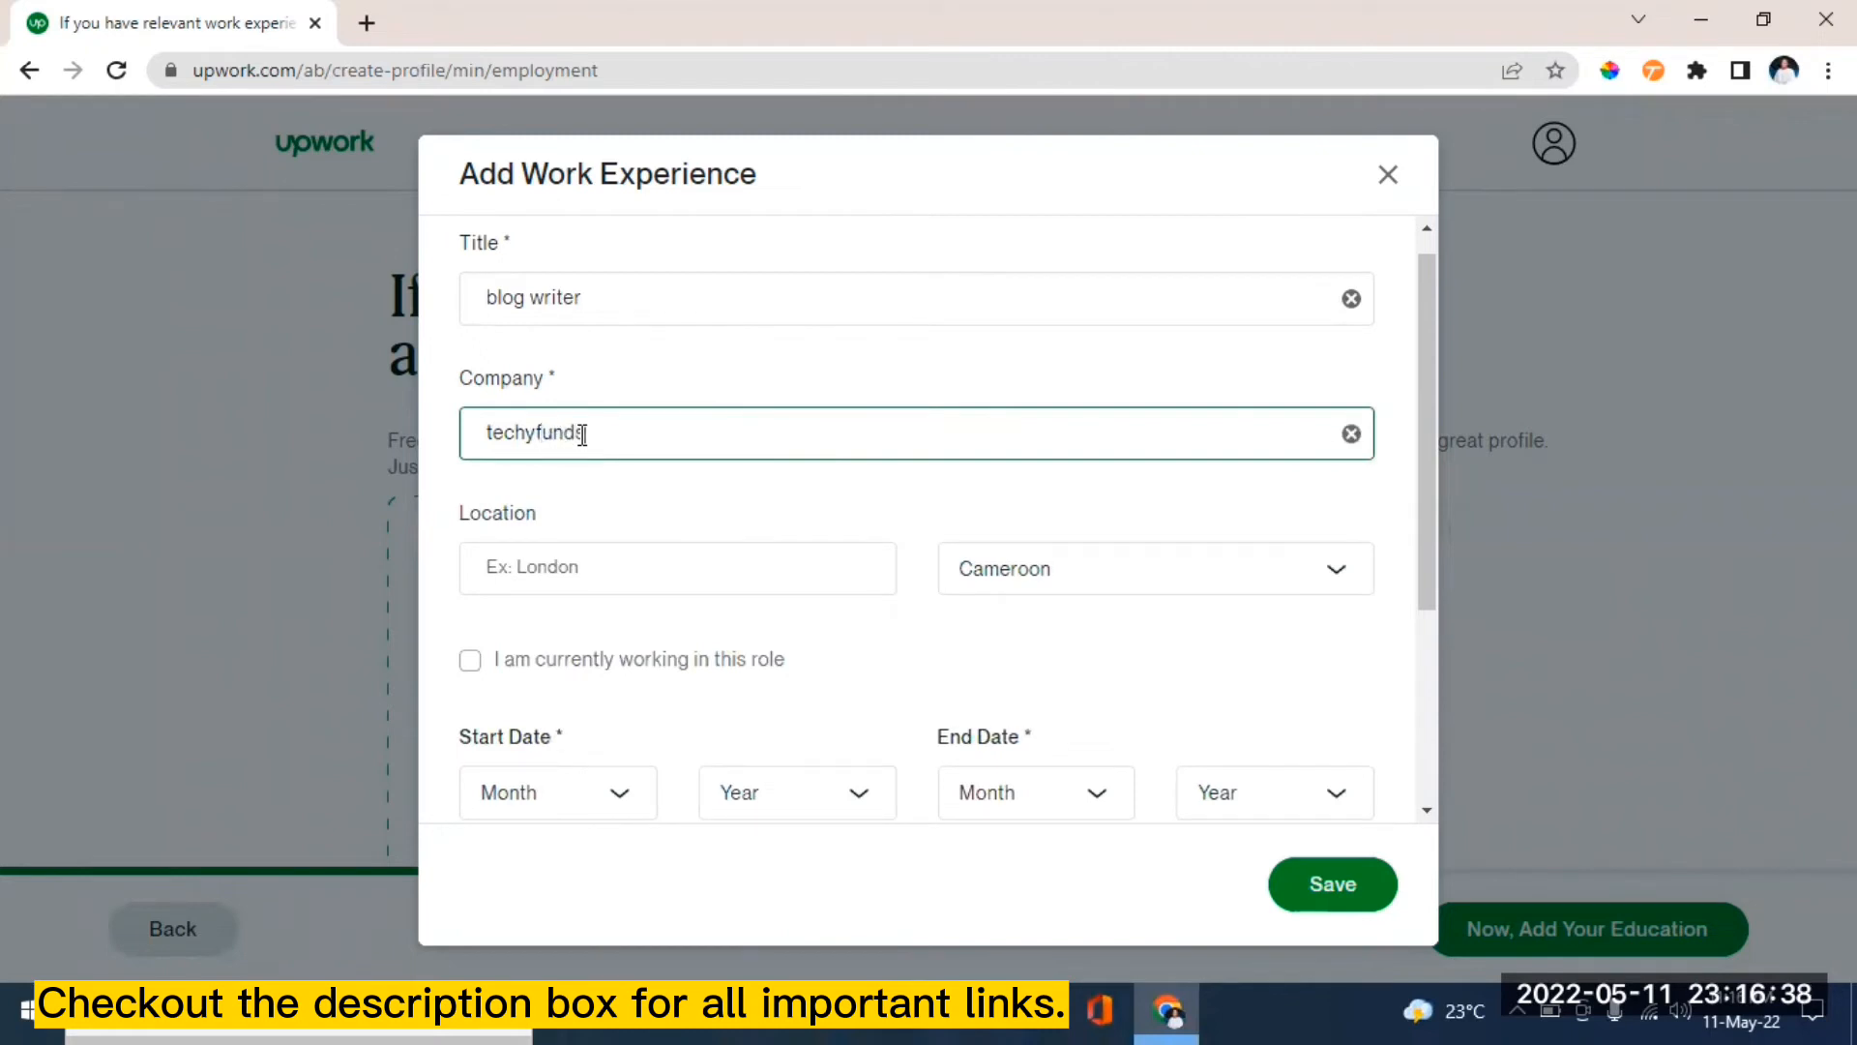
{"action": "type", "text": ".com"}
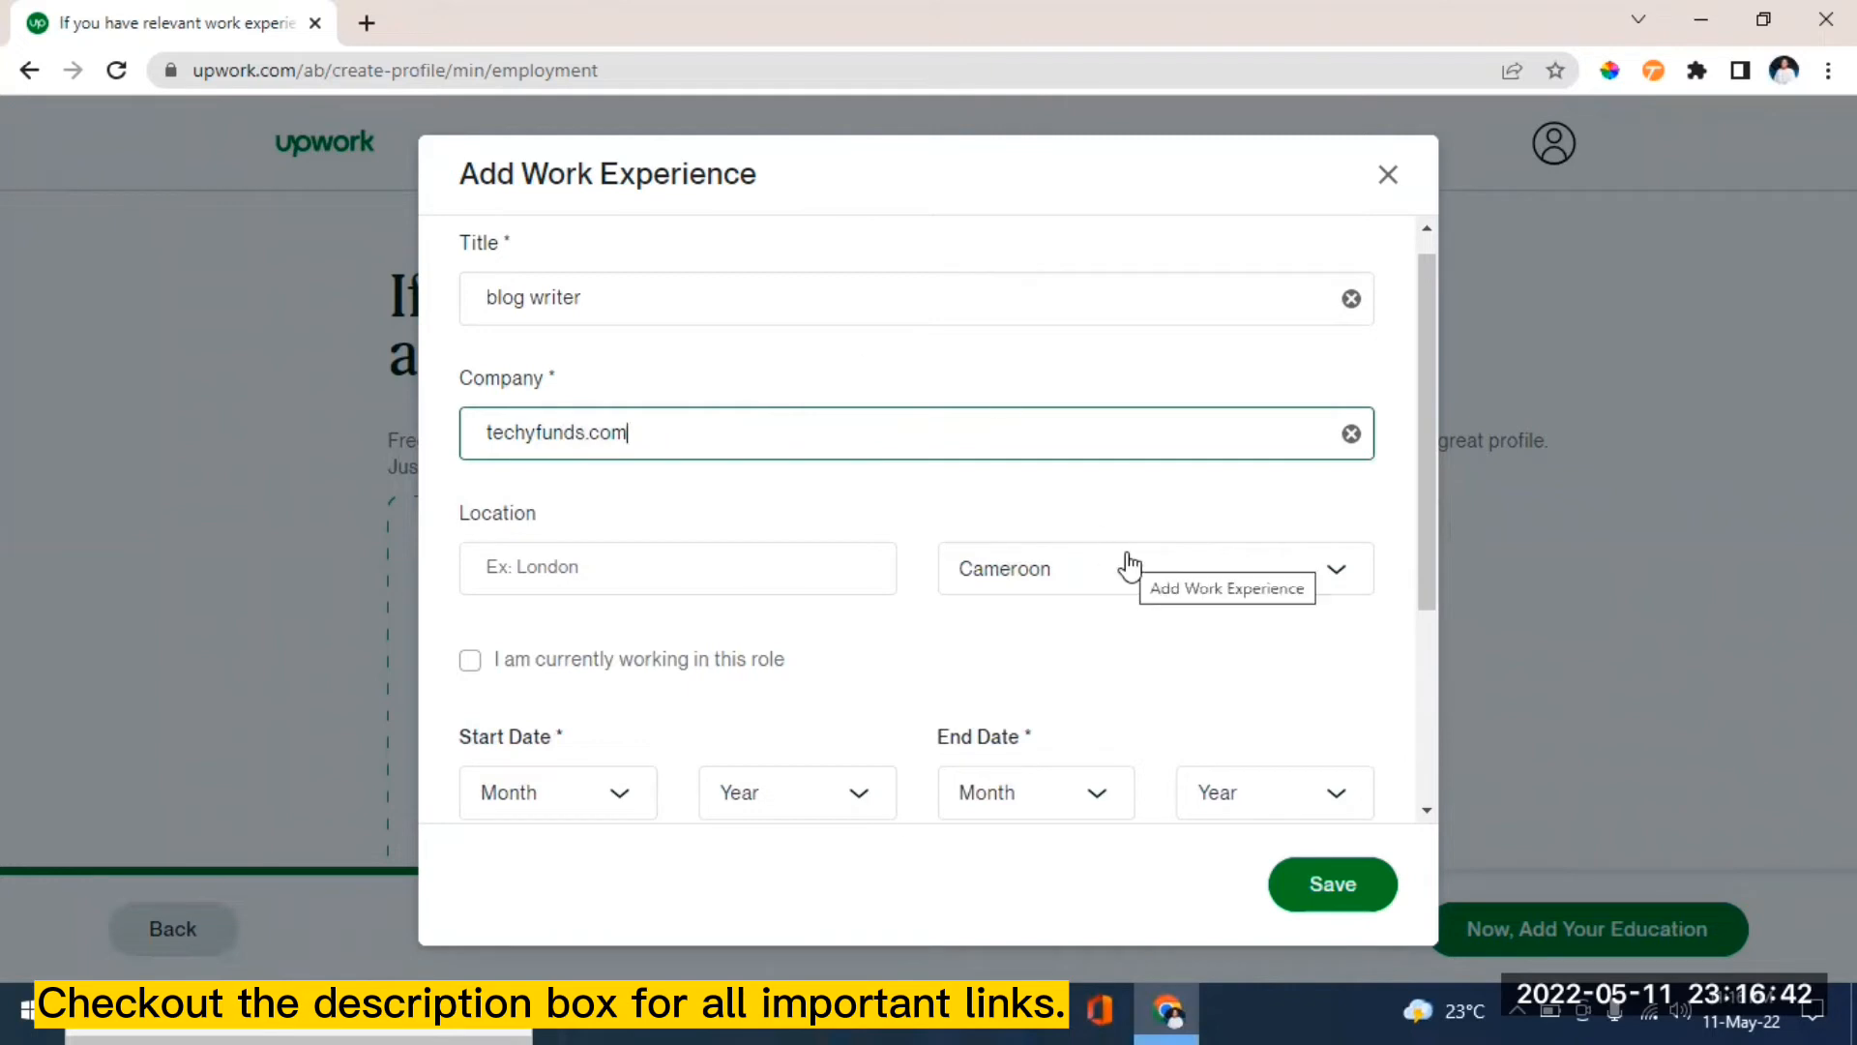
{"action": "key", "text": "BackSpace"}
{"action": "key", "text": "BackSpace"}
{"action": "key", "text": "BackSpace"}
{"action": "key", "text": "BackSpace"}
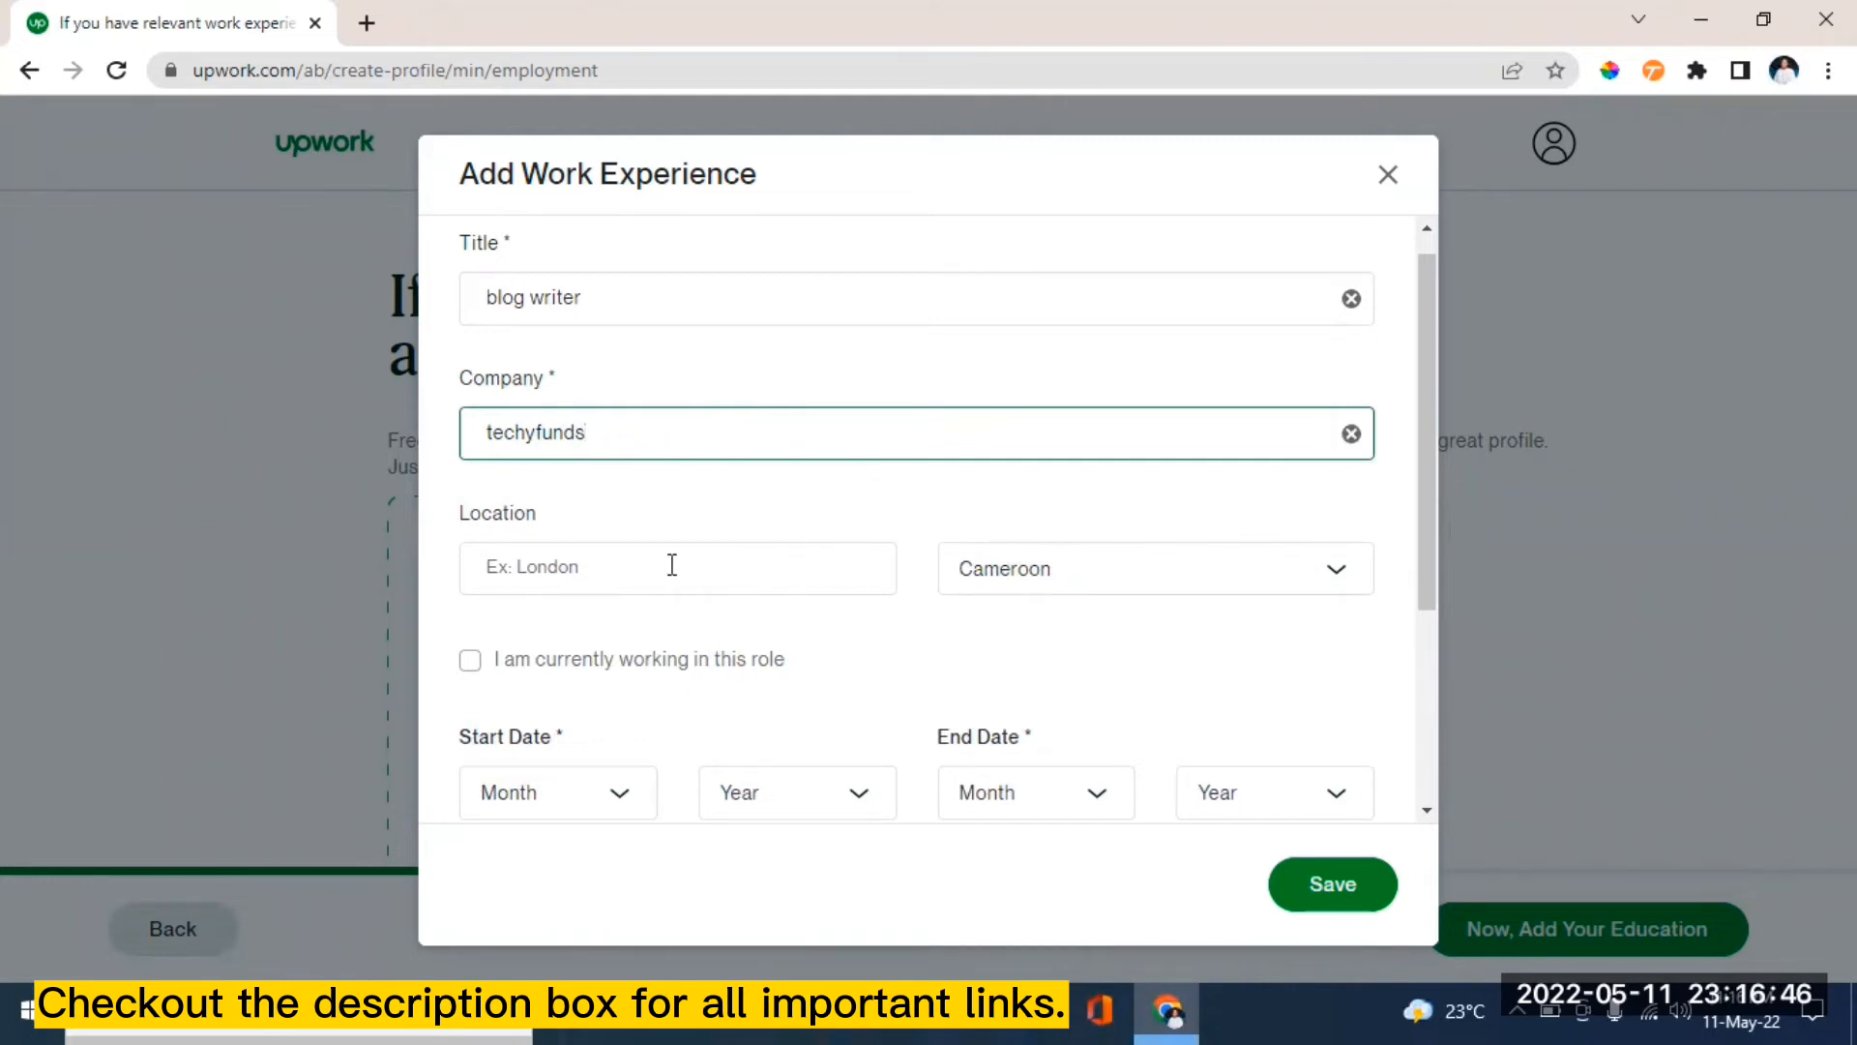
{"action": "left_click", "coordinate": [569, 564]}
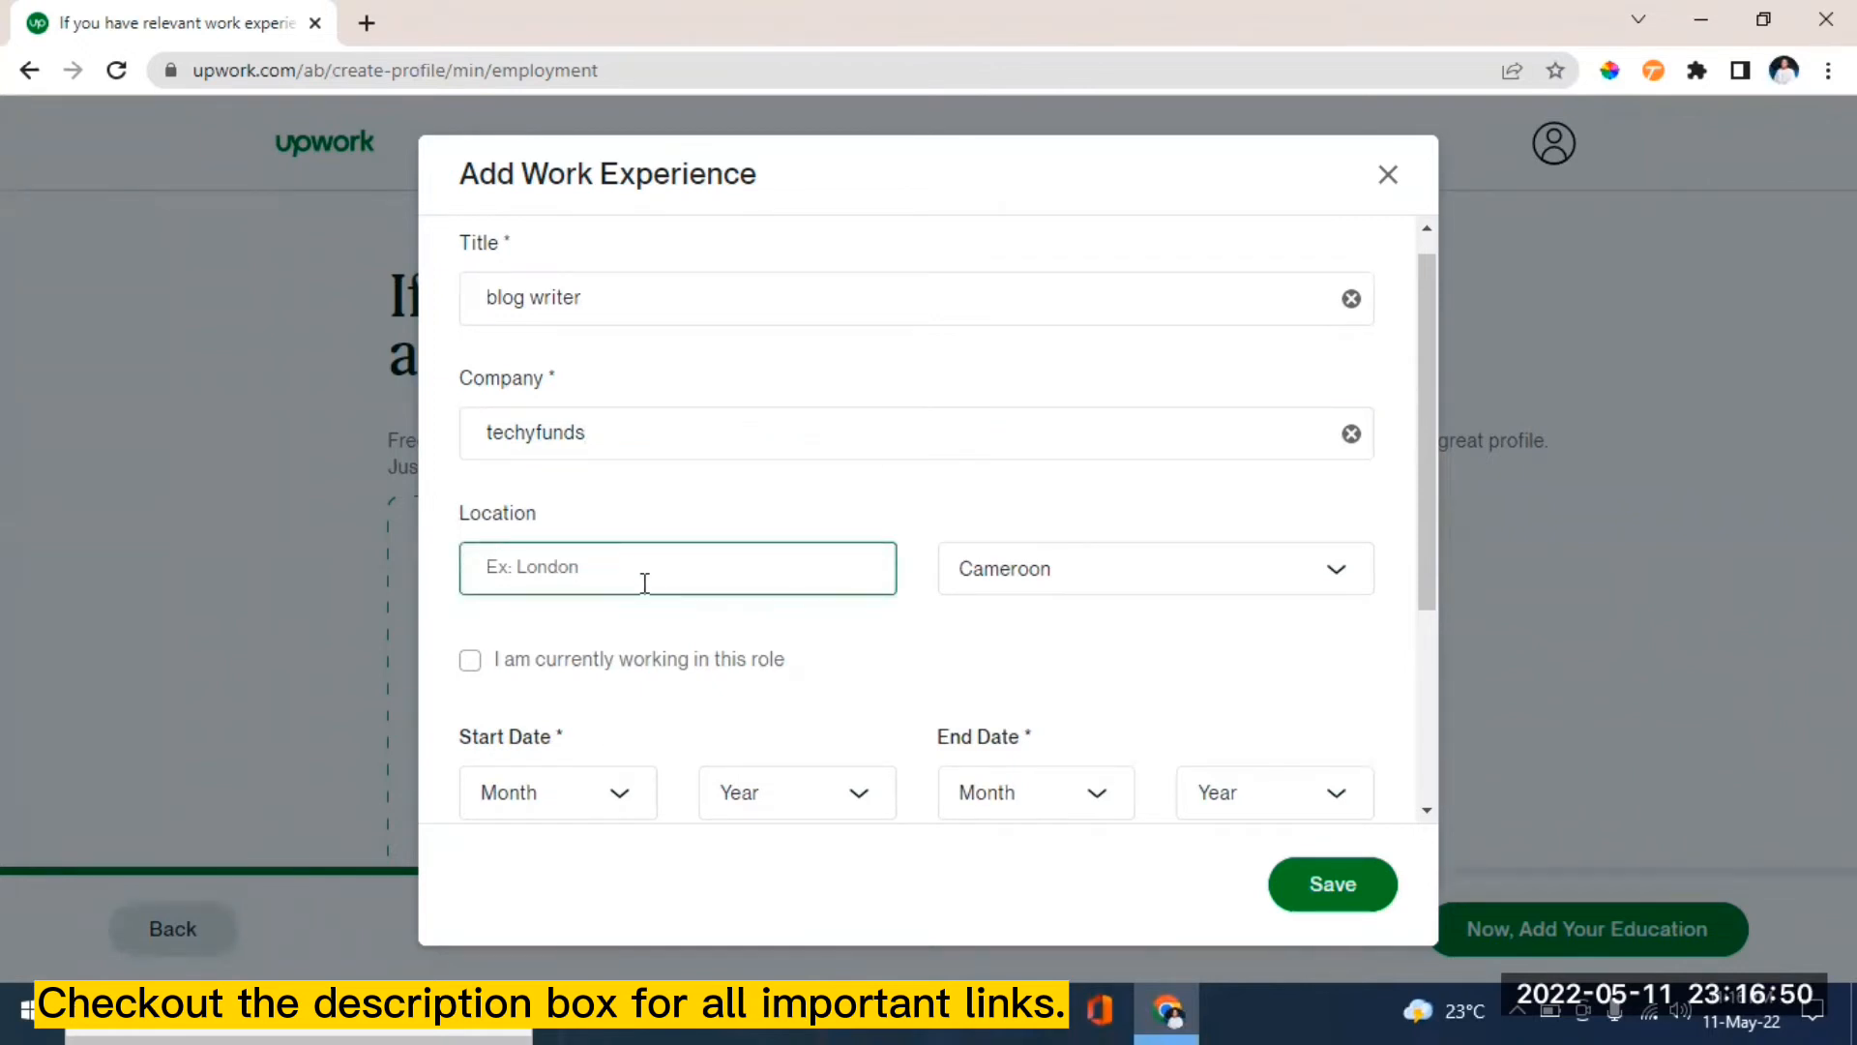
{"action": "type", "text": "online"}
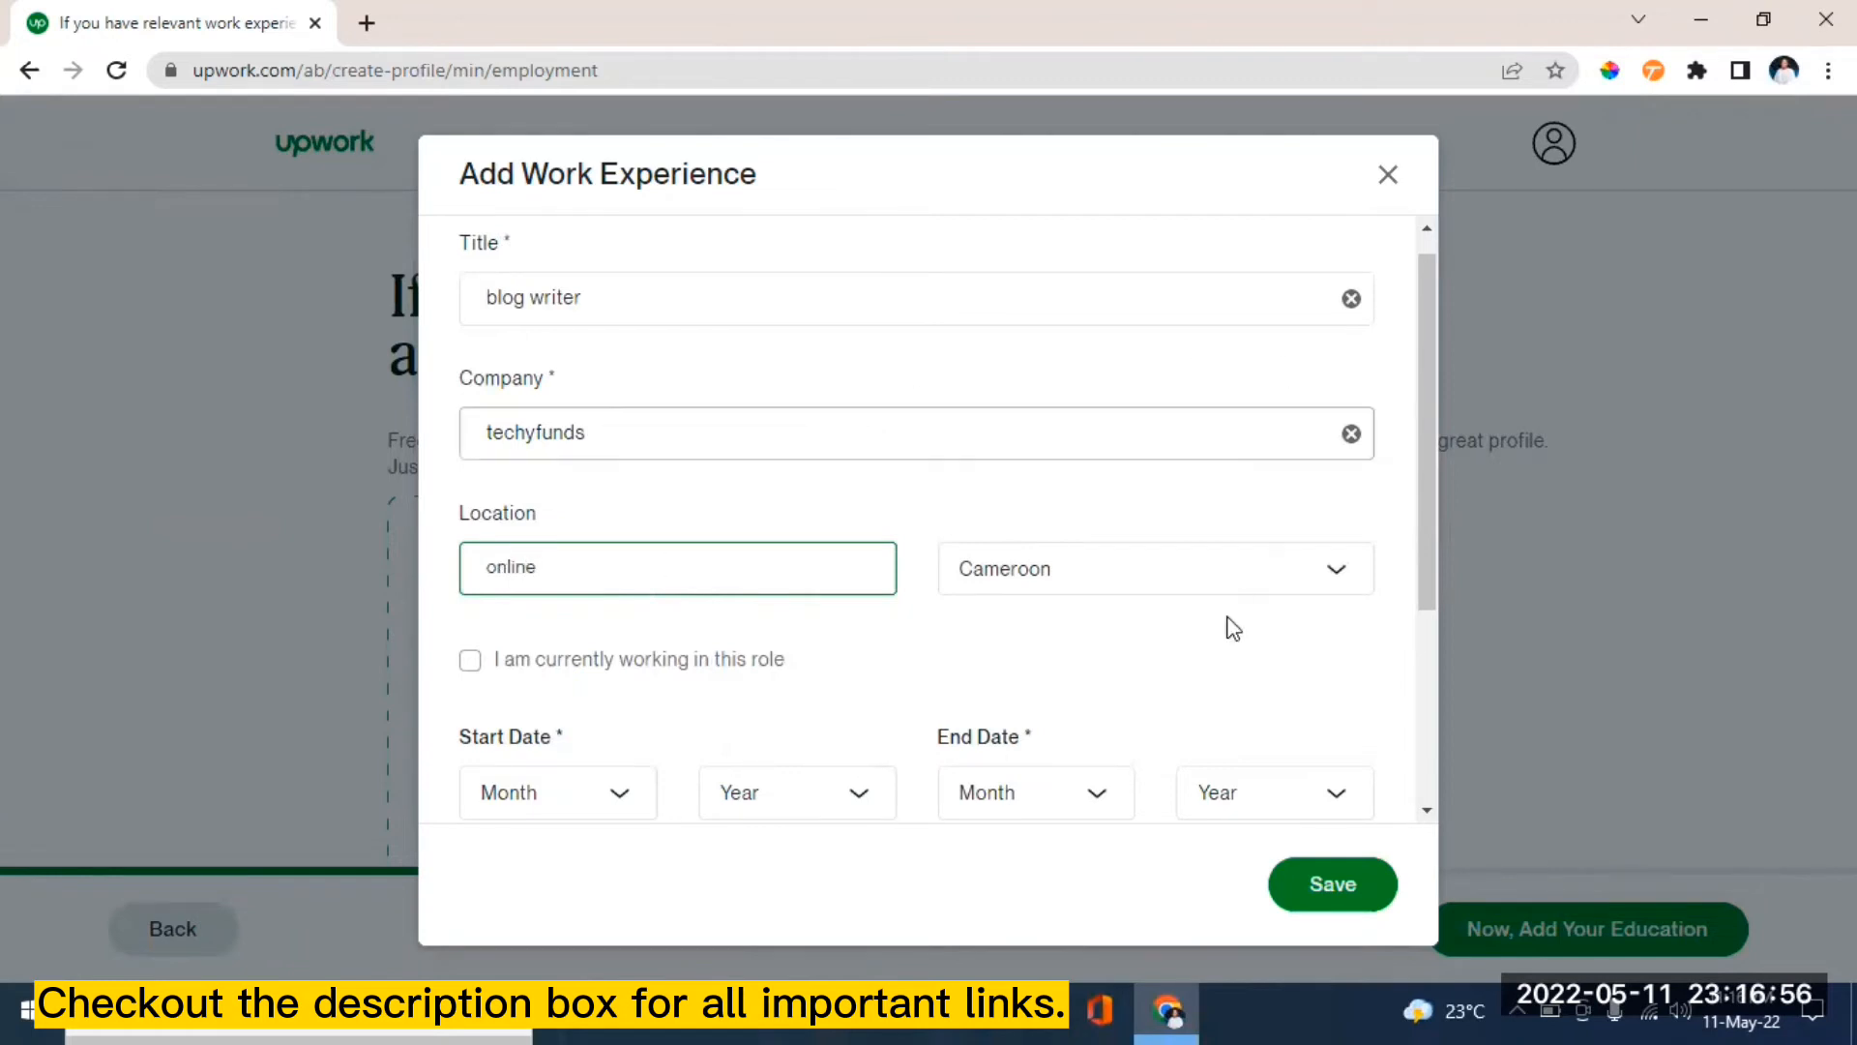
{"action": "left_click", "coordinate": [1343, 581]}
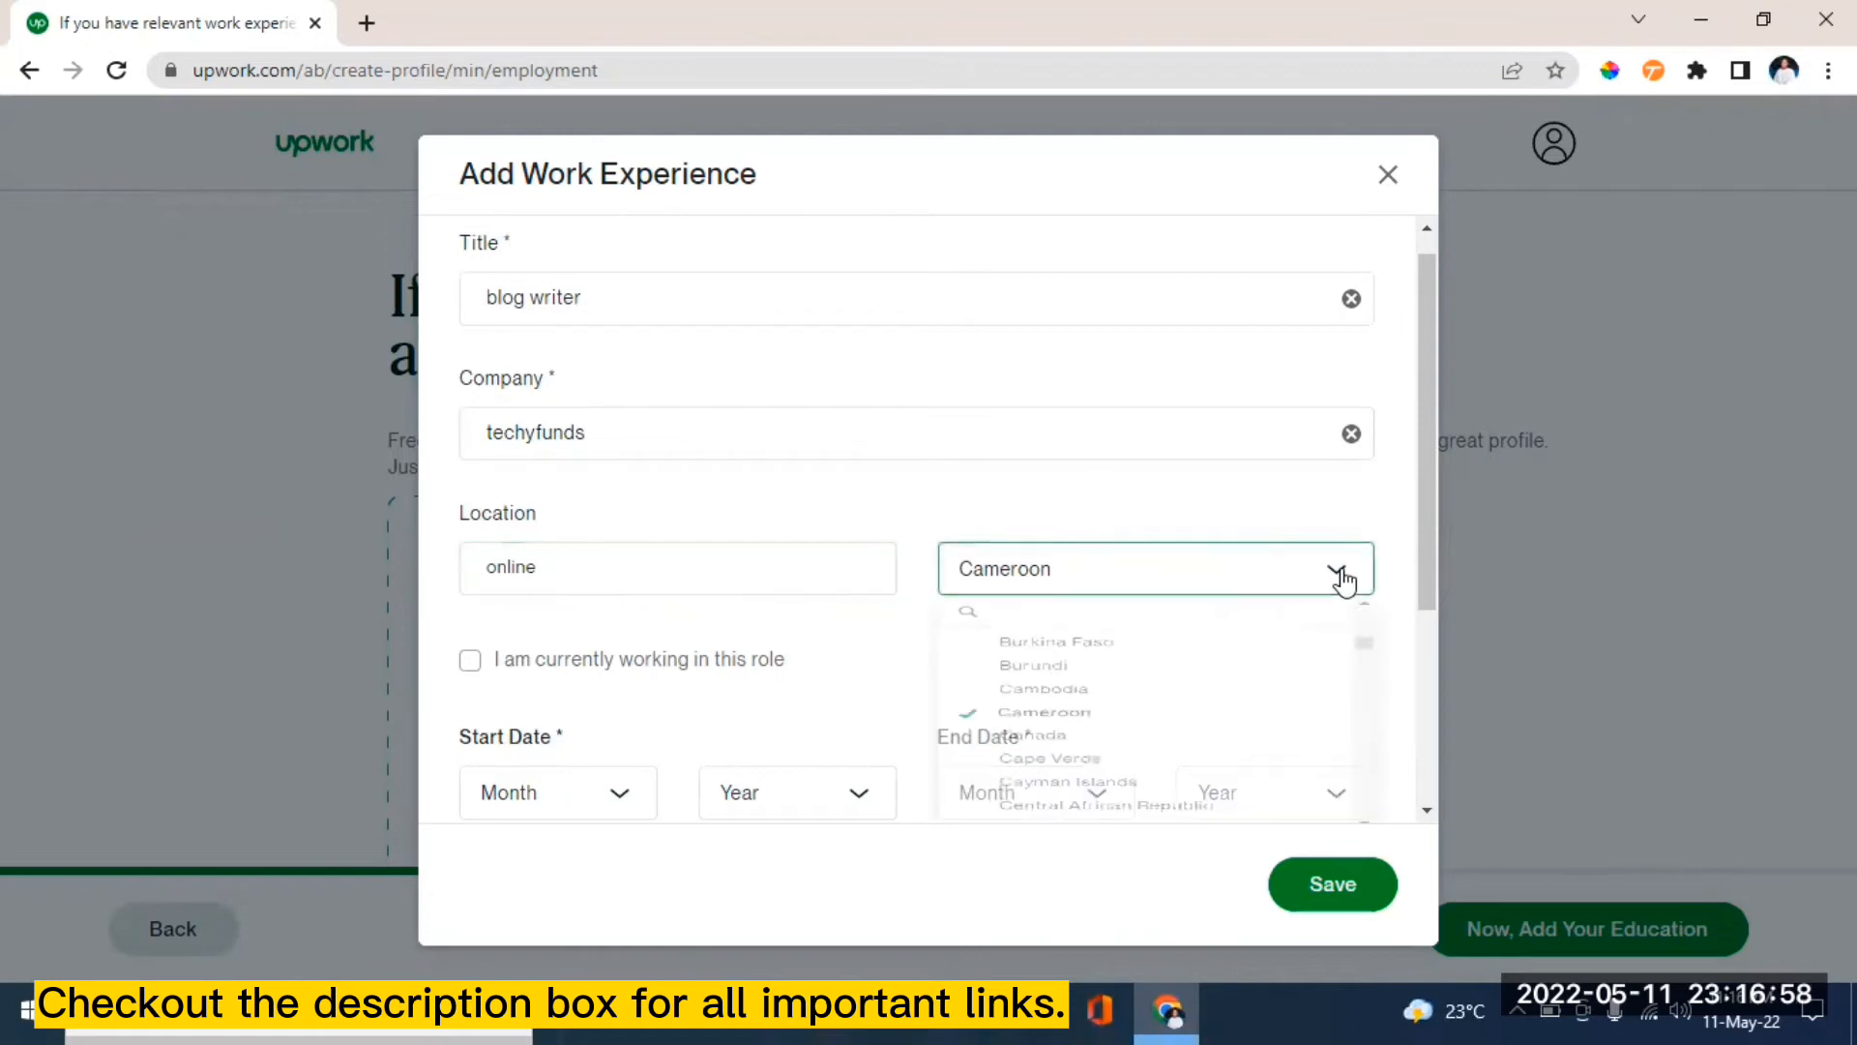
{"action": "left_click", "coordinate": [1343, 580]}
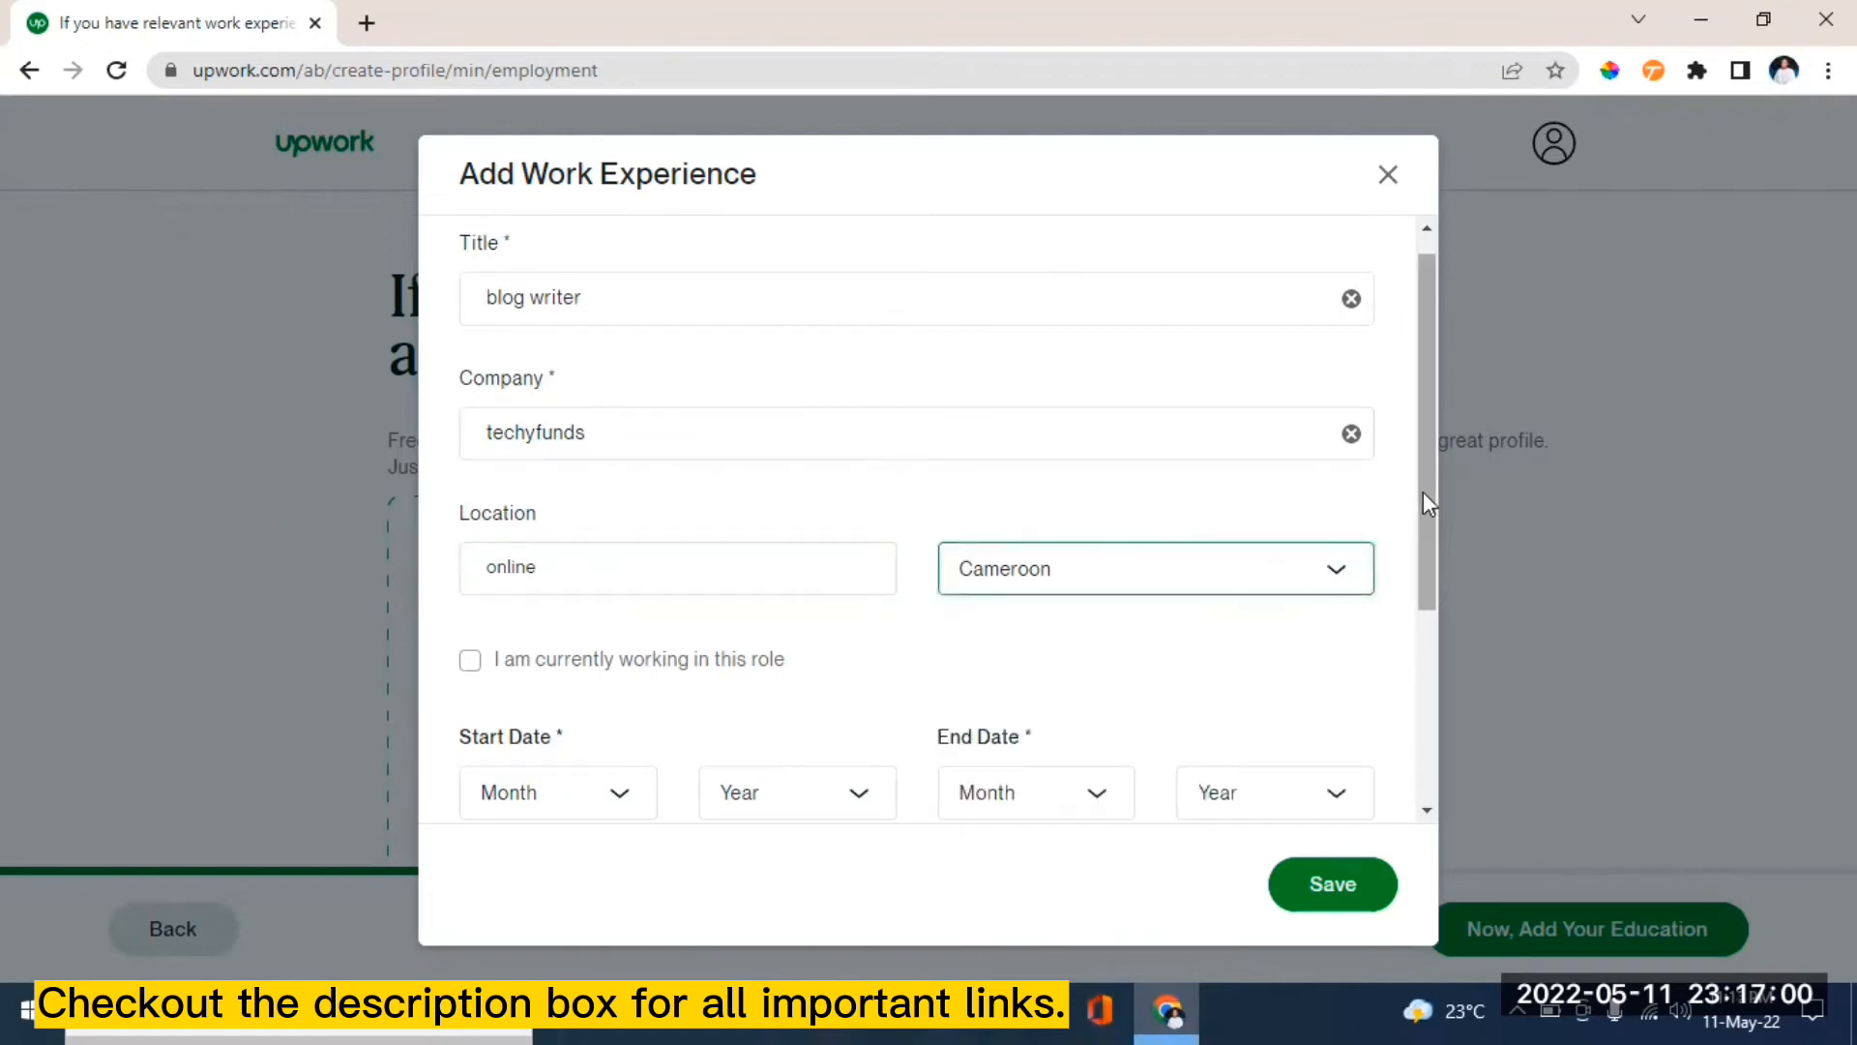
{"action": "left_click_drag", "start_coordinate": [1424, 491], "coordinate": [1447, 671]}
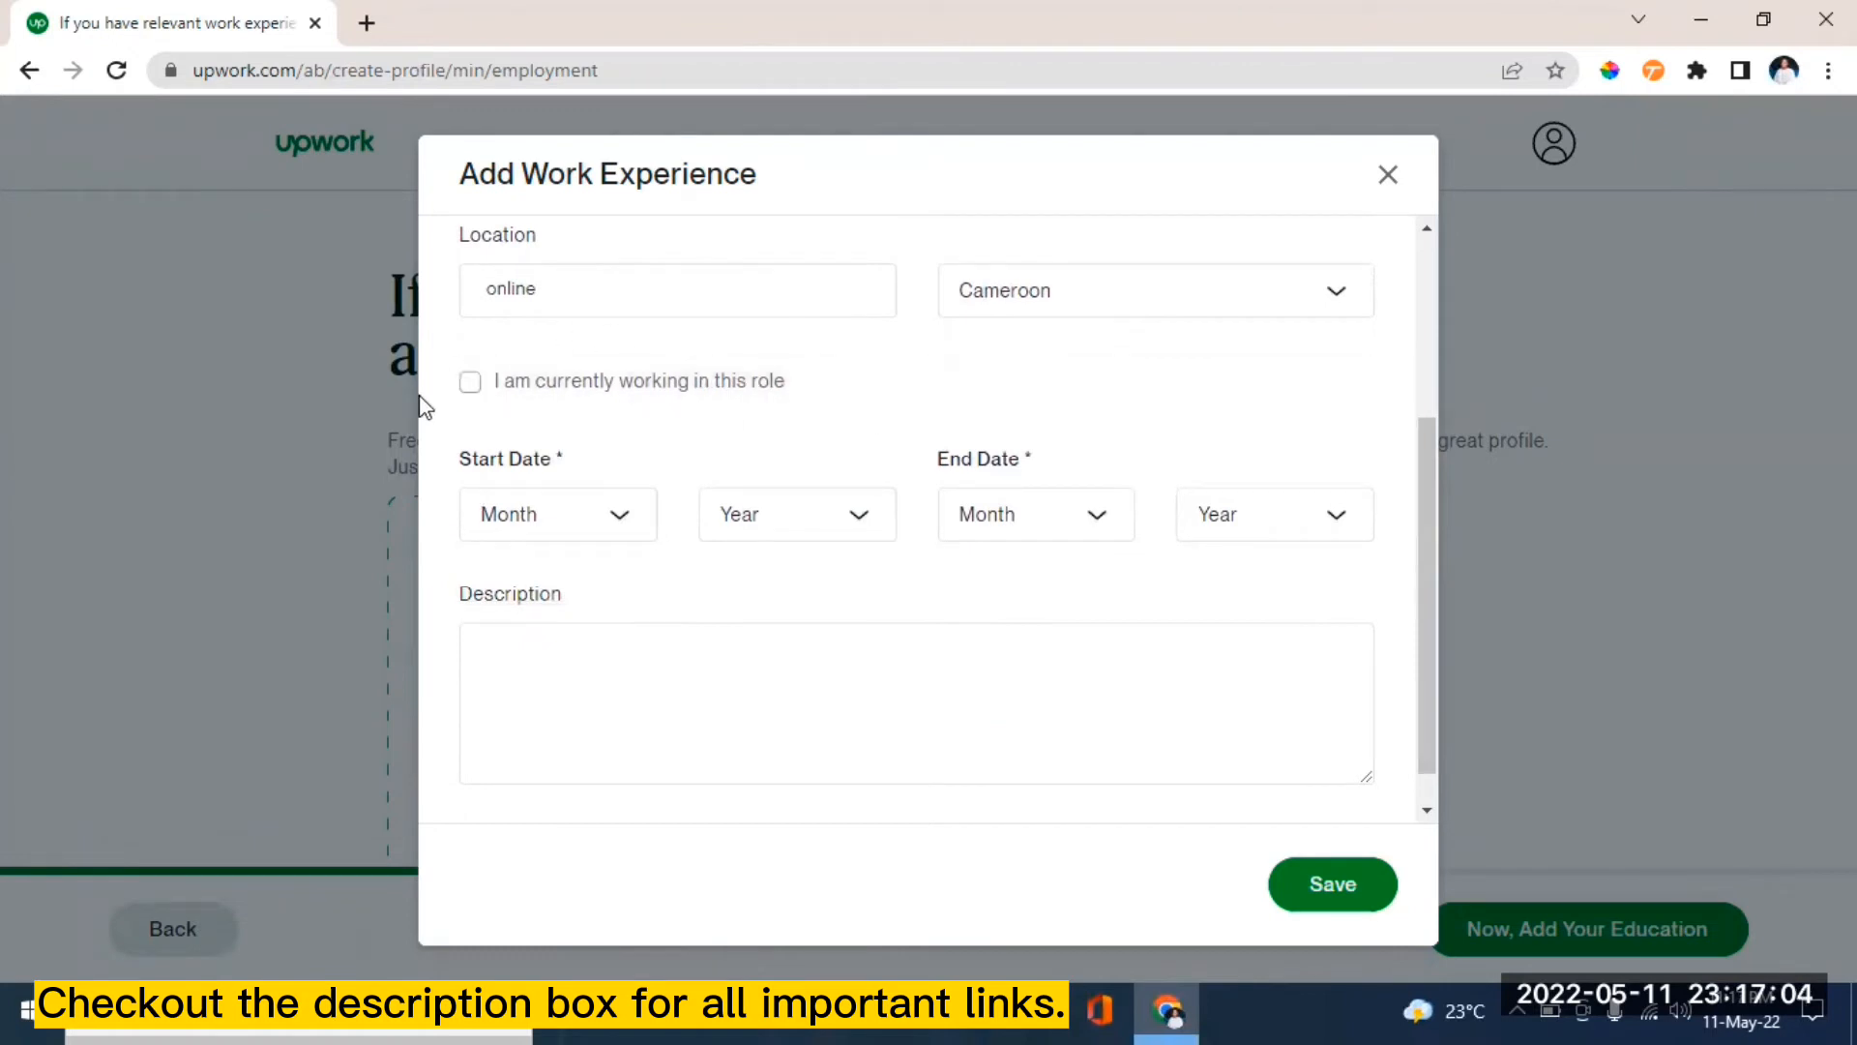
- Mark blog writer as the current role, with a March 2022 start date
{"action": "left_click", "coordinate": [471, 384]}
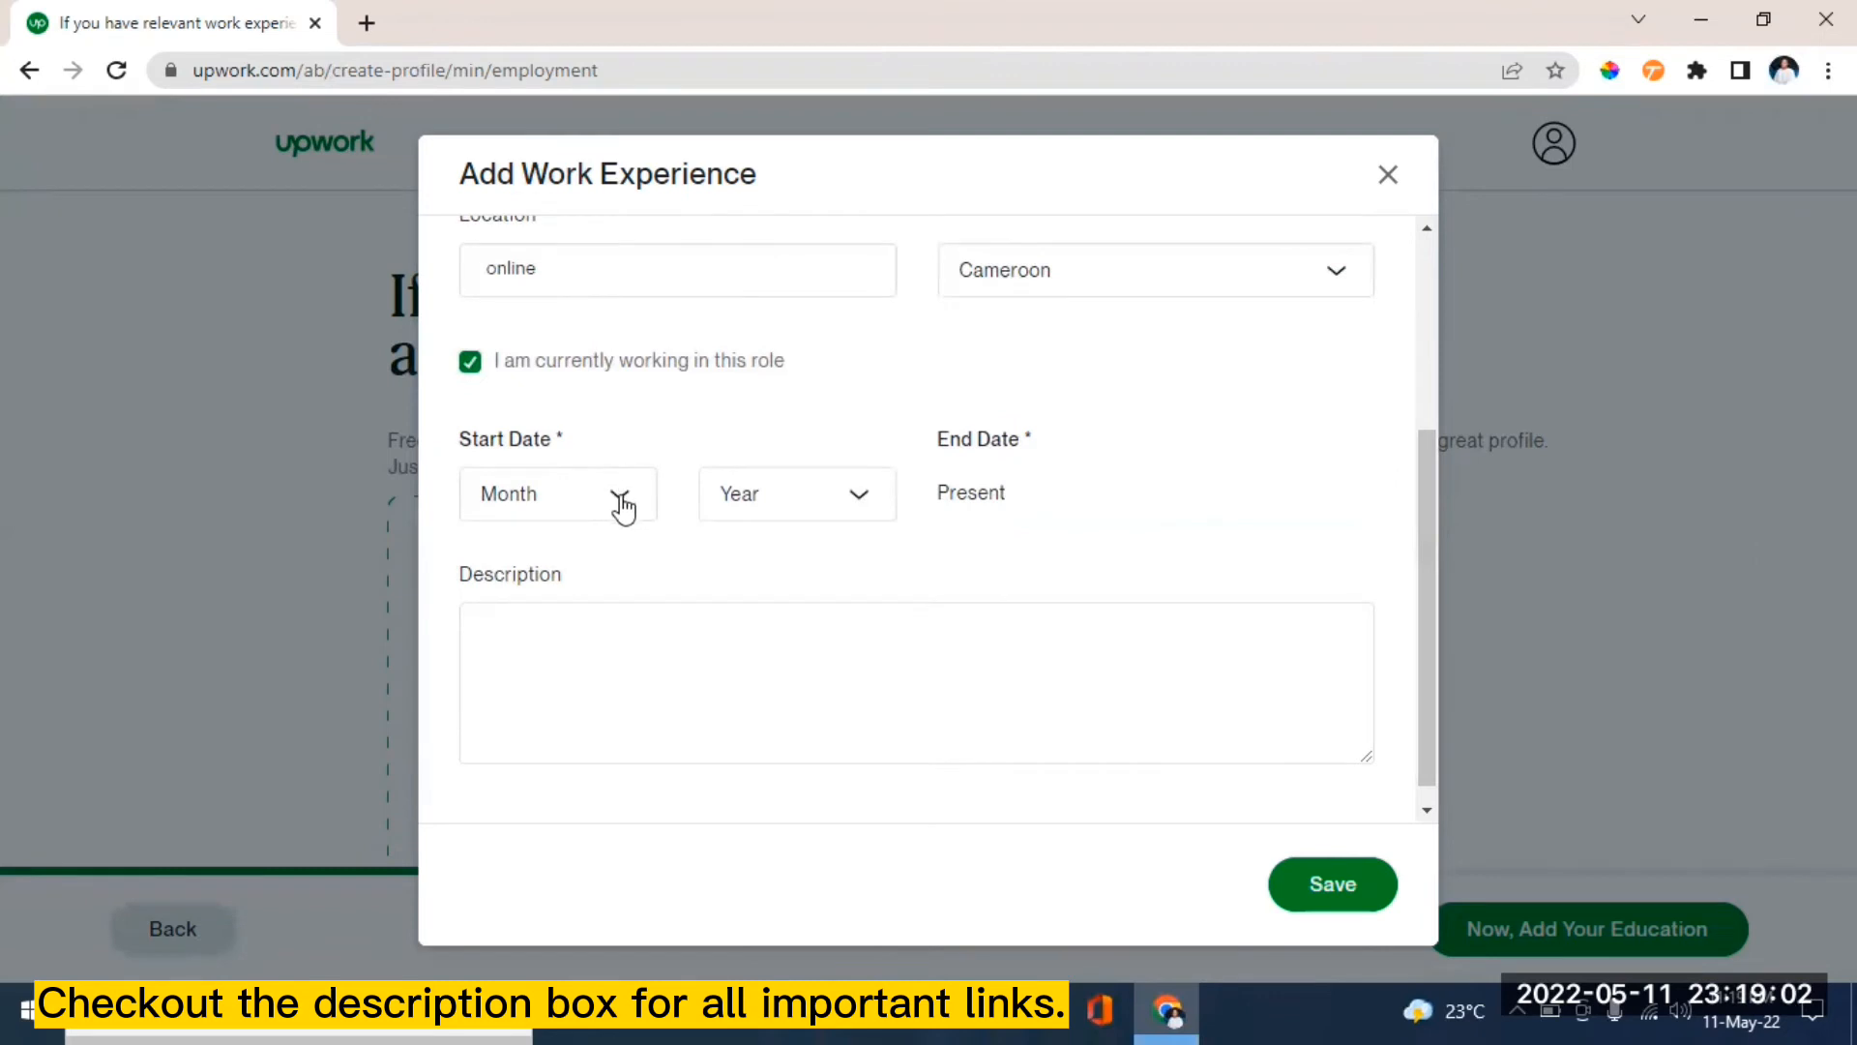
{"action": "left_click", "coordinate": [615, 502]}
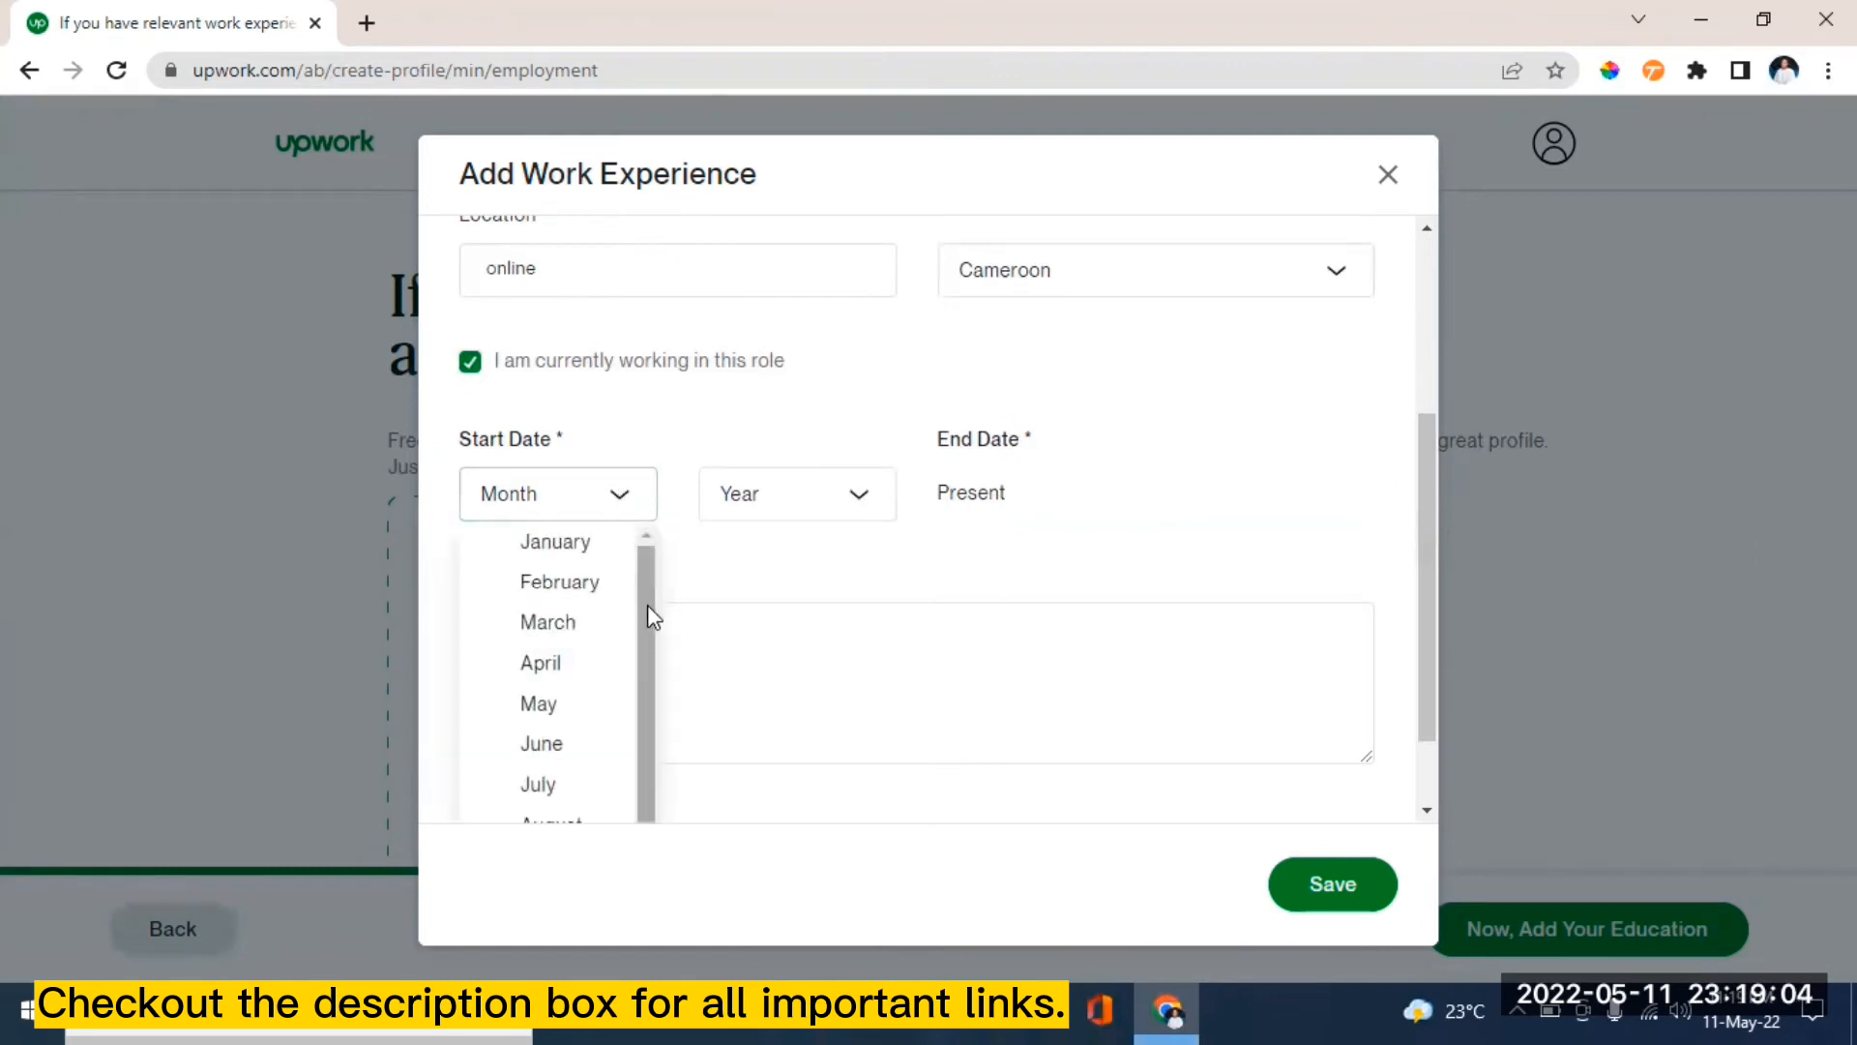
{"action": "left_click_drag", "start_coordinate": [647, 606], "coordinate": [645, 662]}
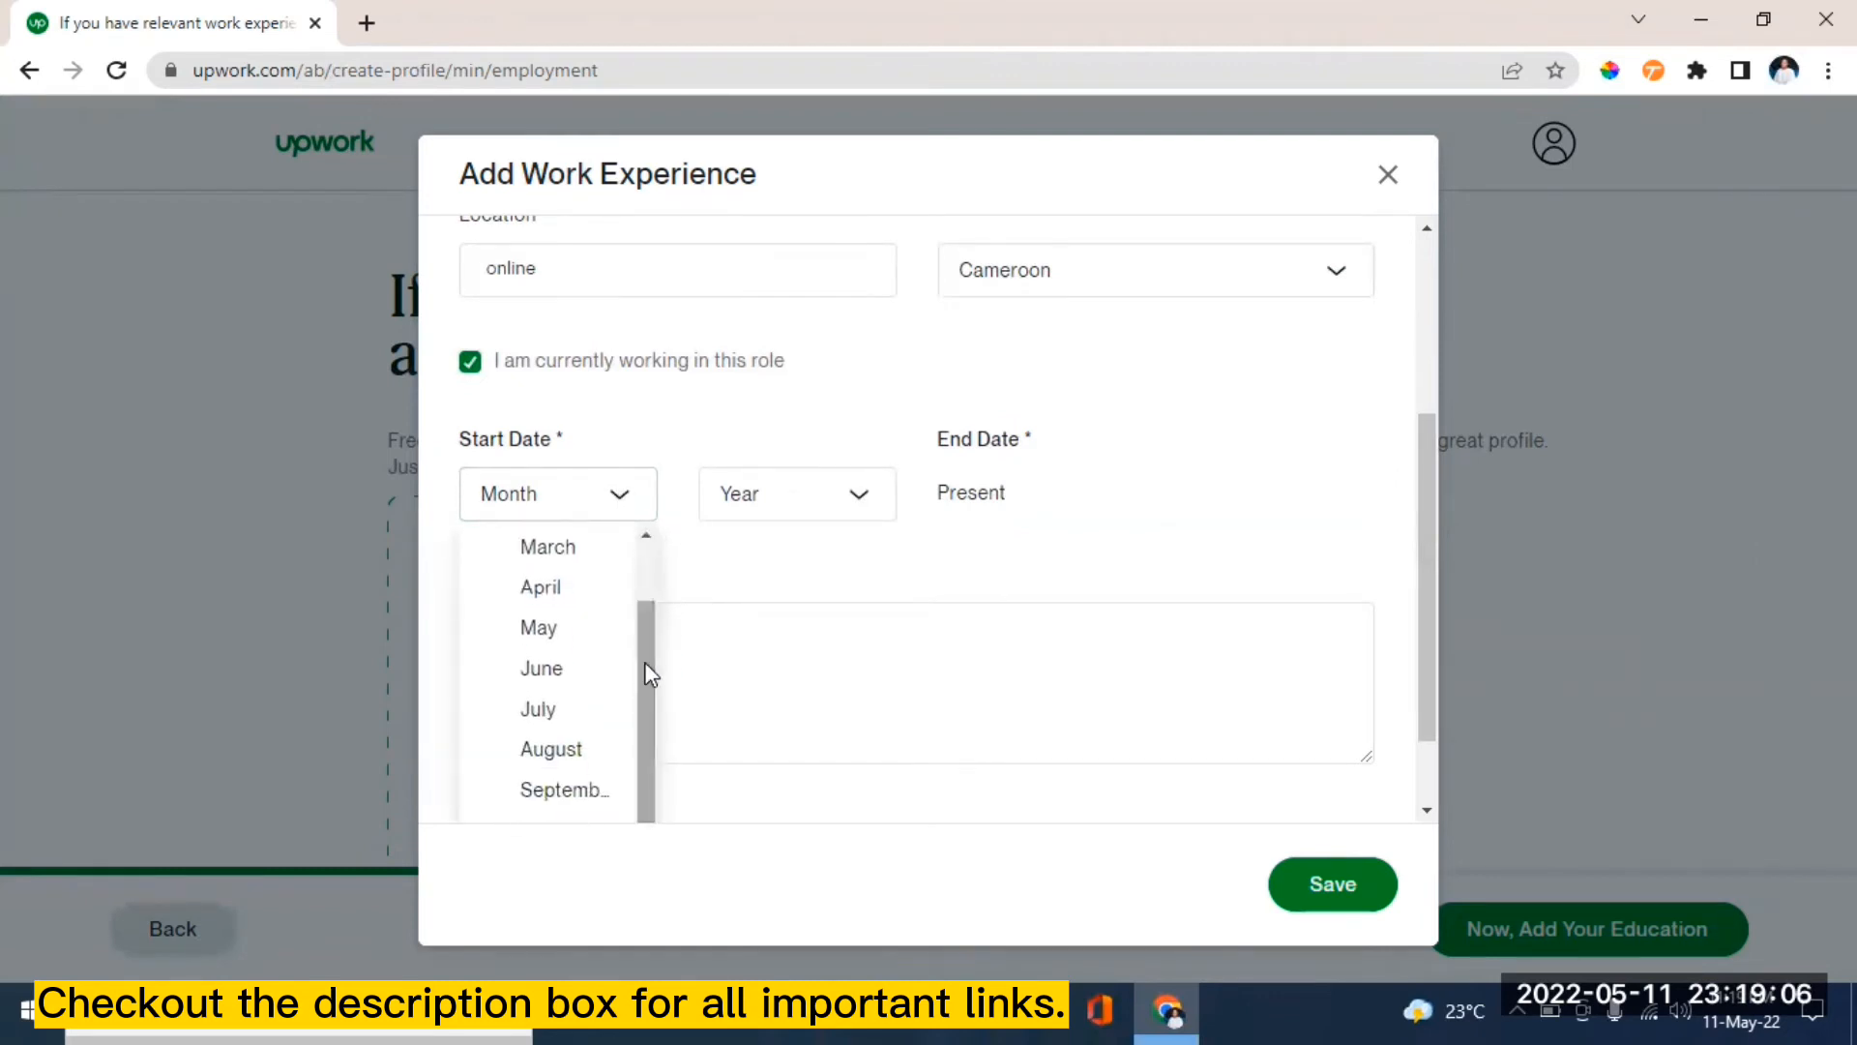
{"action": "left_click", "coordinate": [564, 550]}
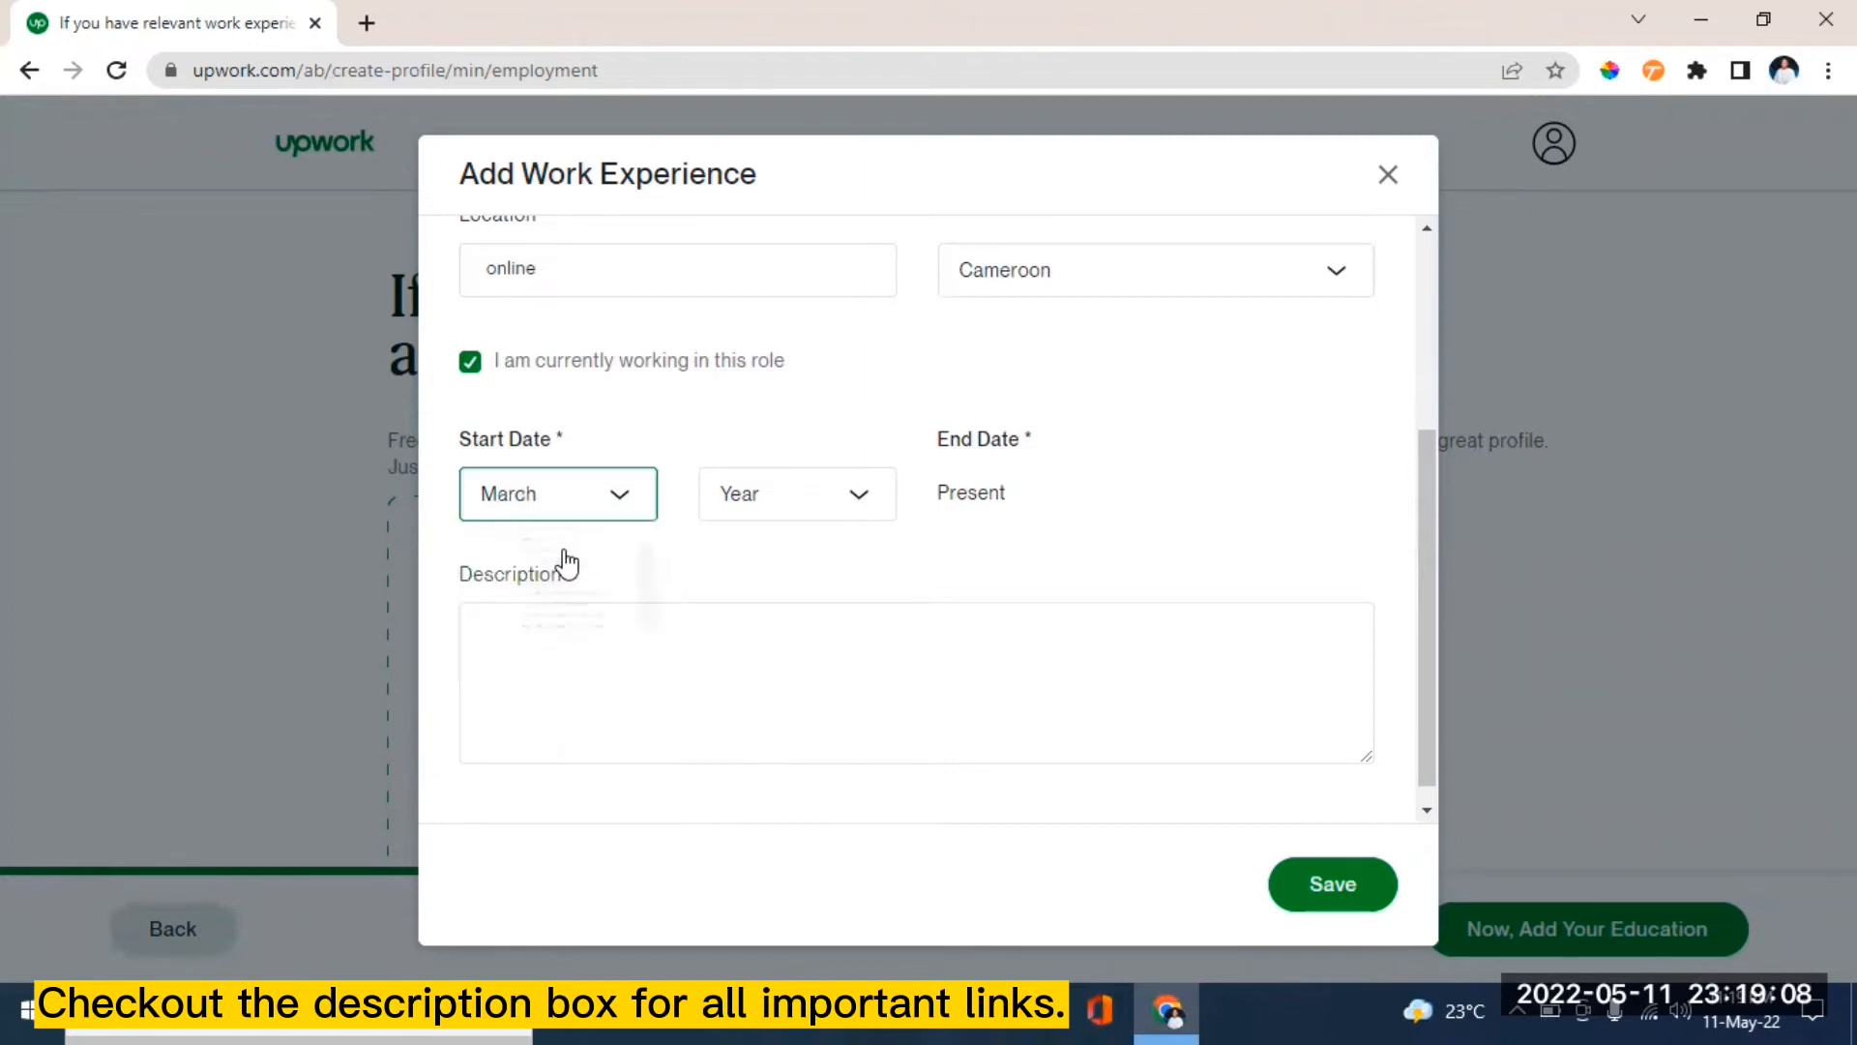
{"action": "left_click", "coordinate": [858, 495]}
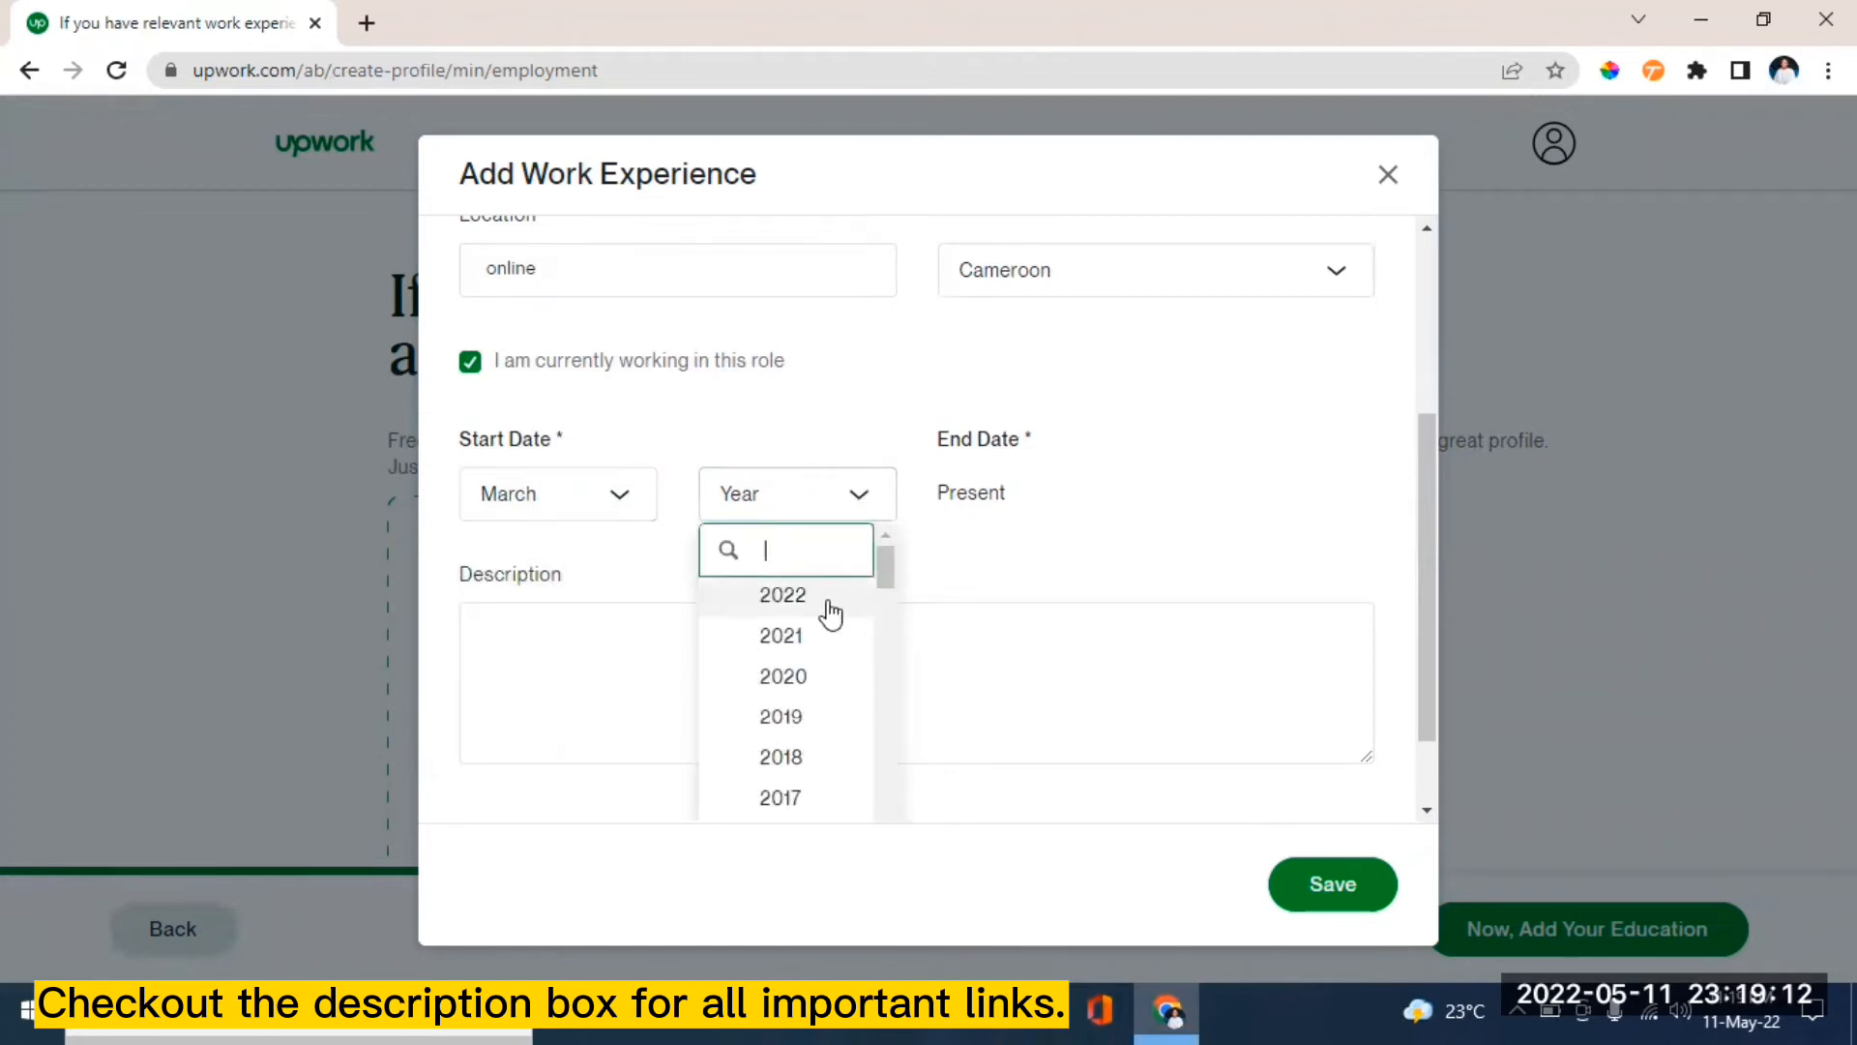
{"action": "left_click", "coordinate": [836, 603]}
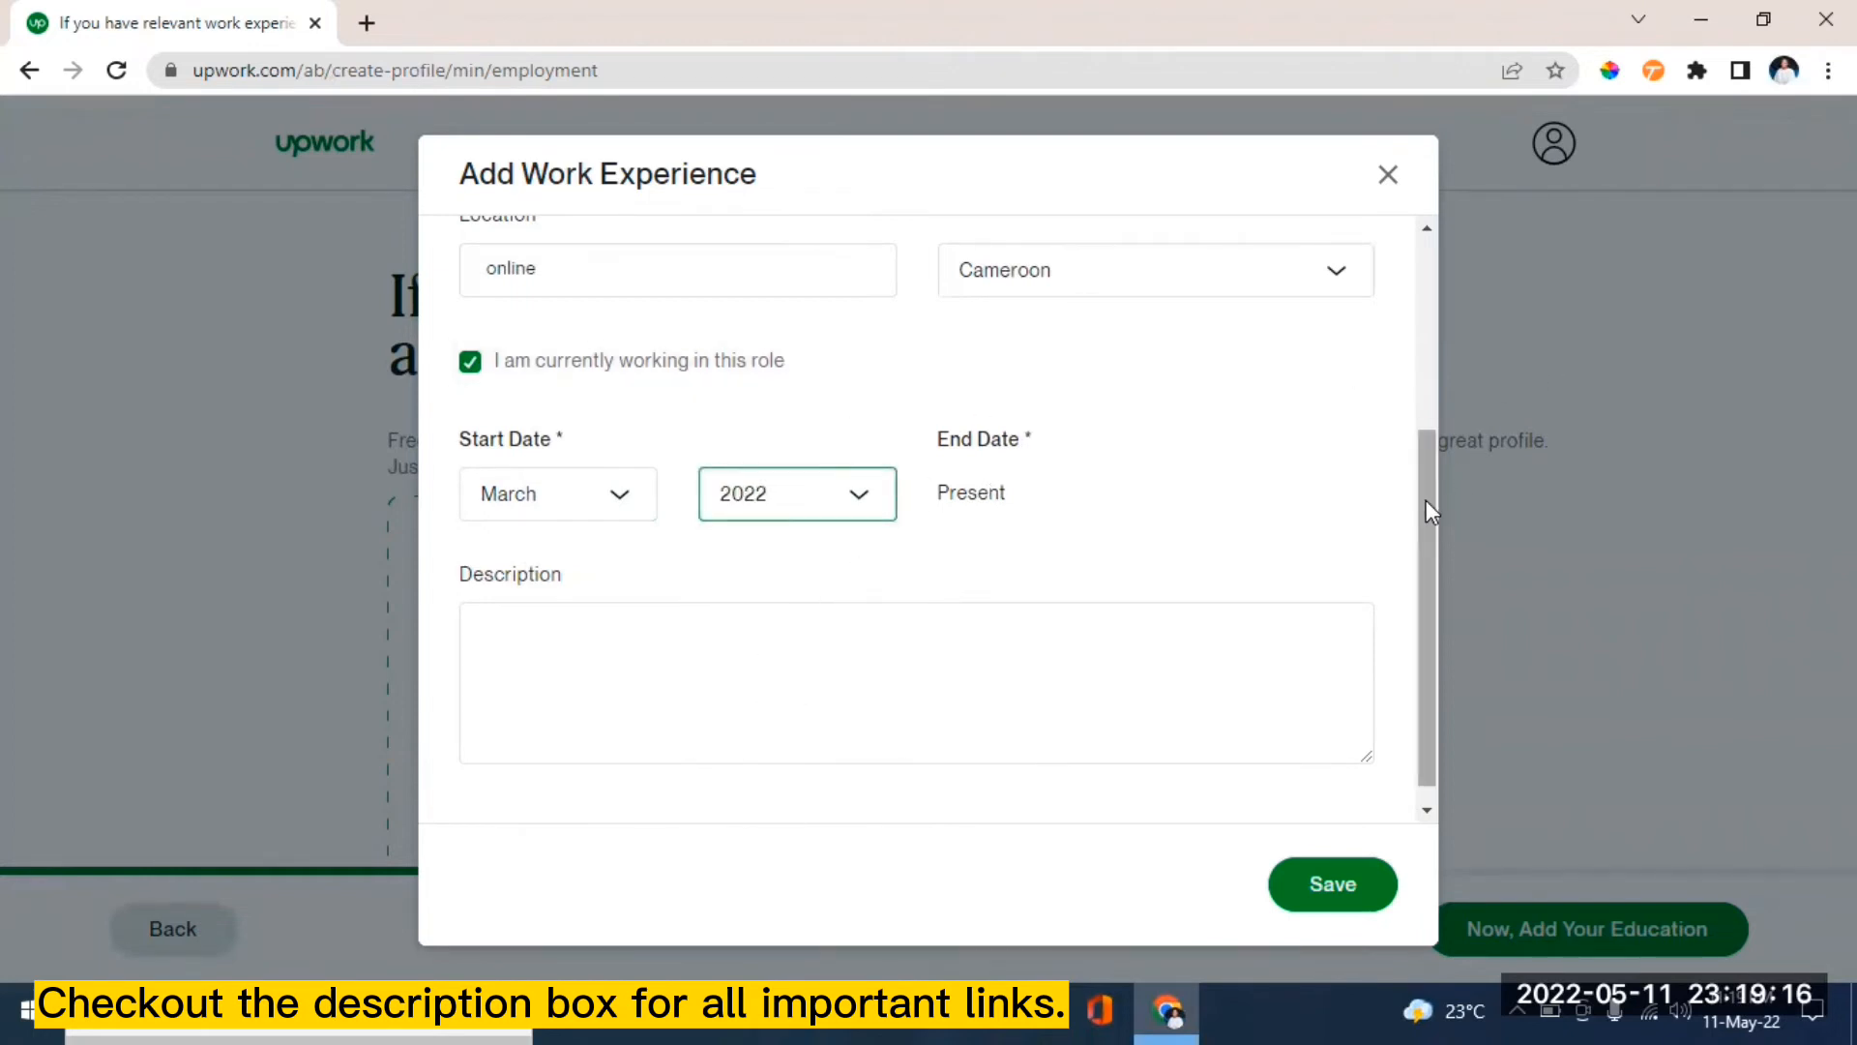
{"action": "left_click_drag", "start_coordinate": [1429, 510], "coordinate": [1430, 595]}
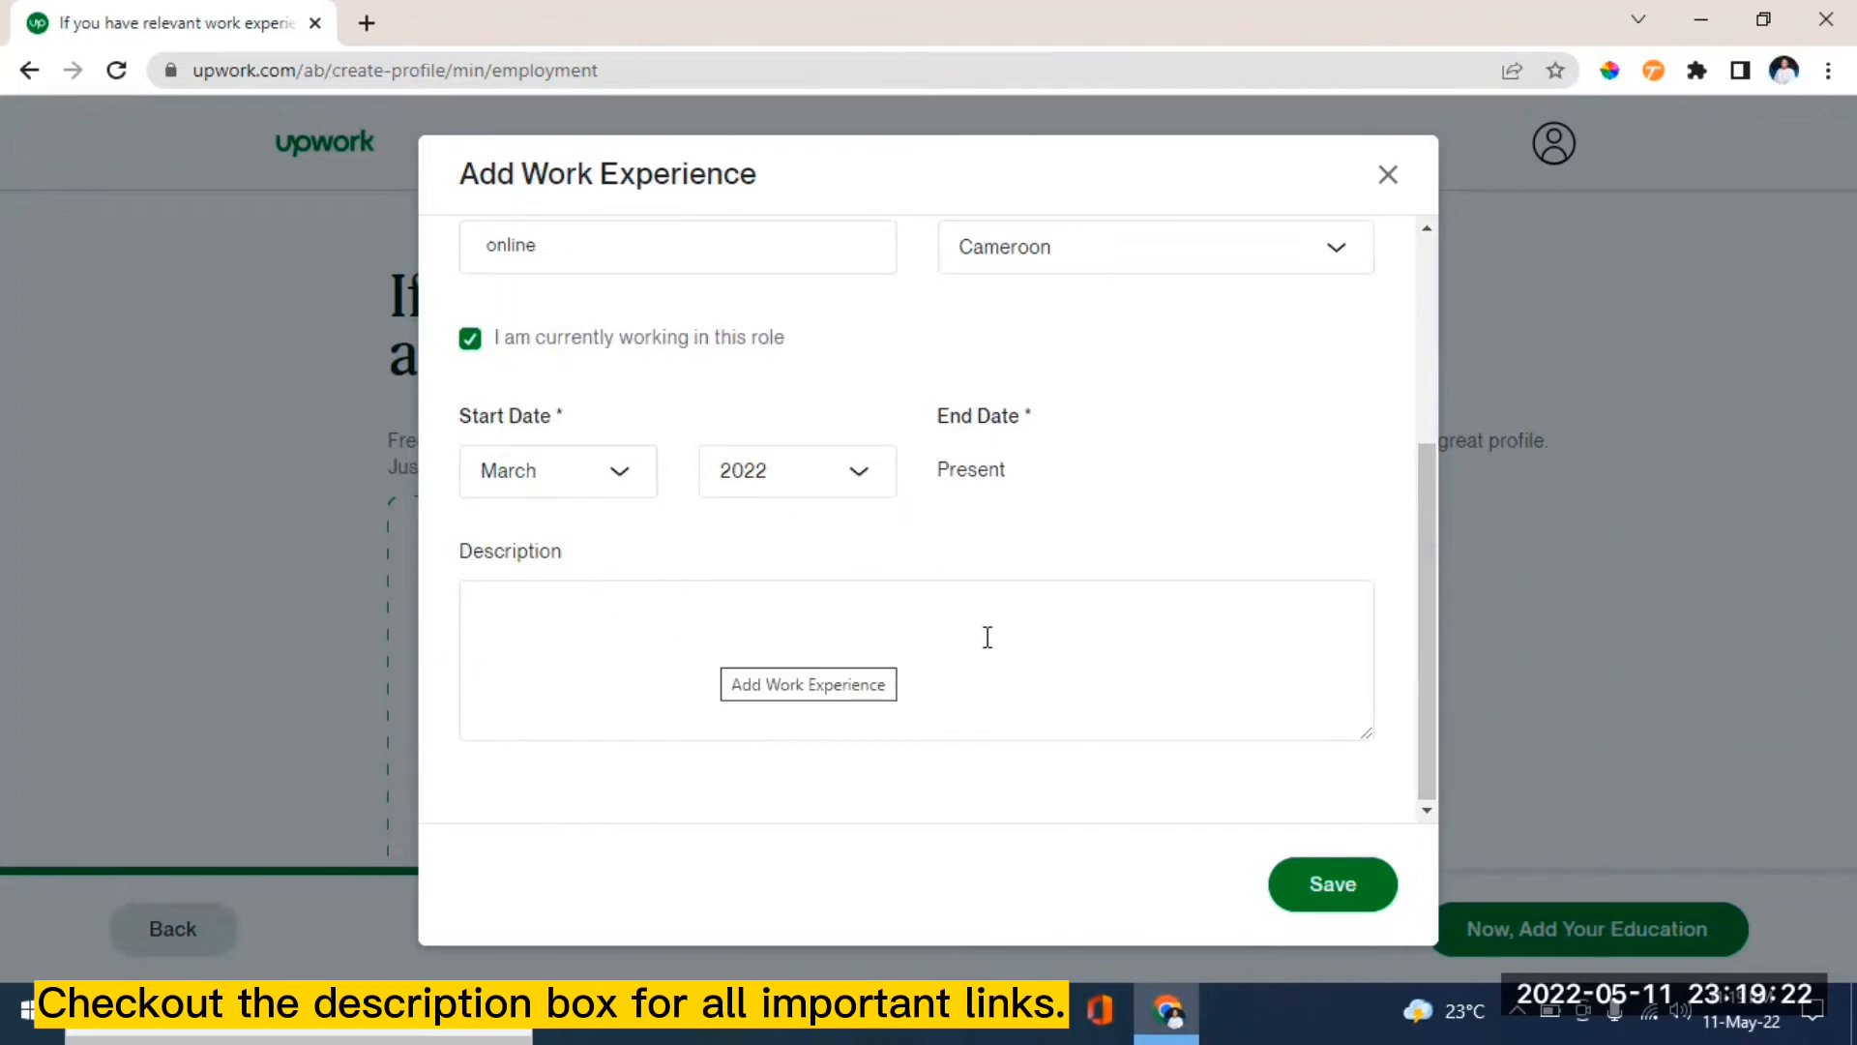
{"action": "left_click", "coordinate": [506, 612]}
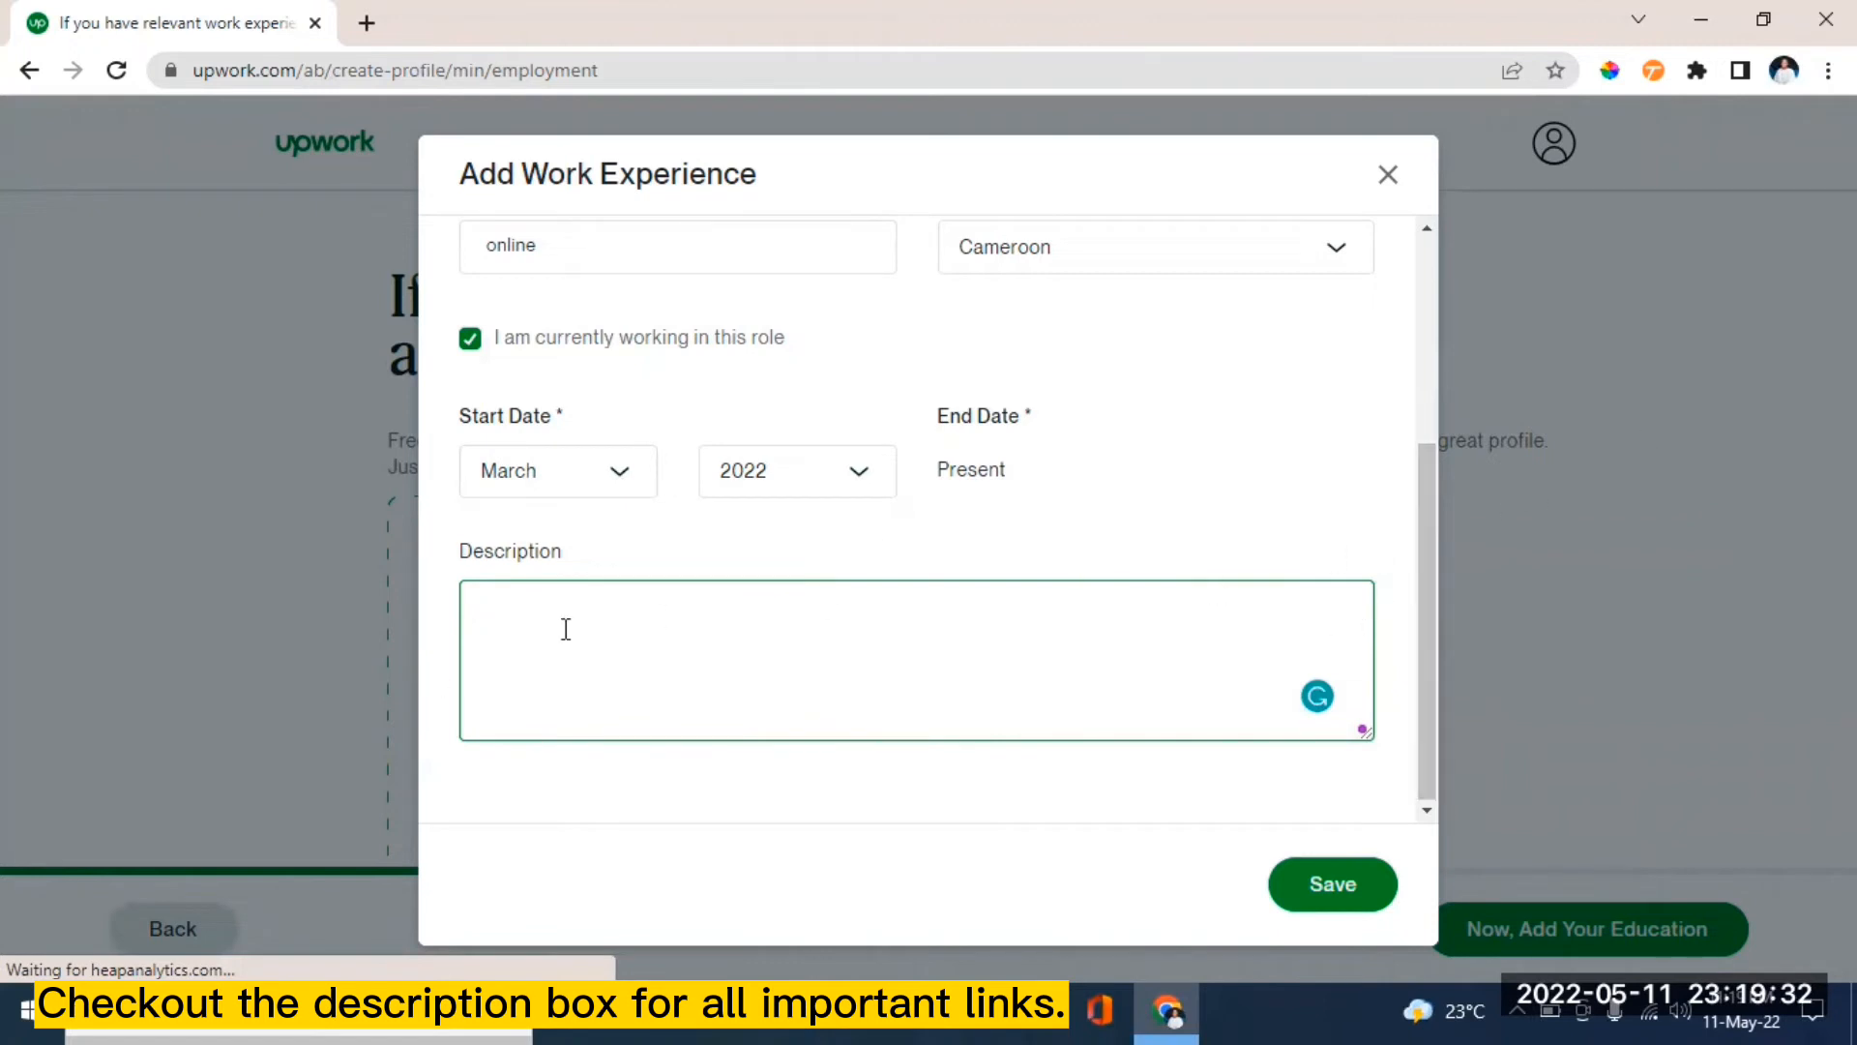
- Save the techyfunds blog writer entry and dismiss an extra empty experience form
{"action": "left_click", "coordinate": [1323, 894]}
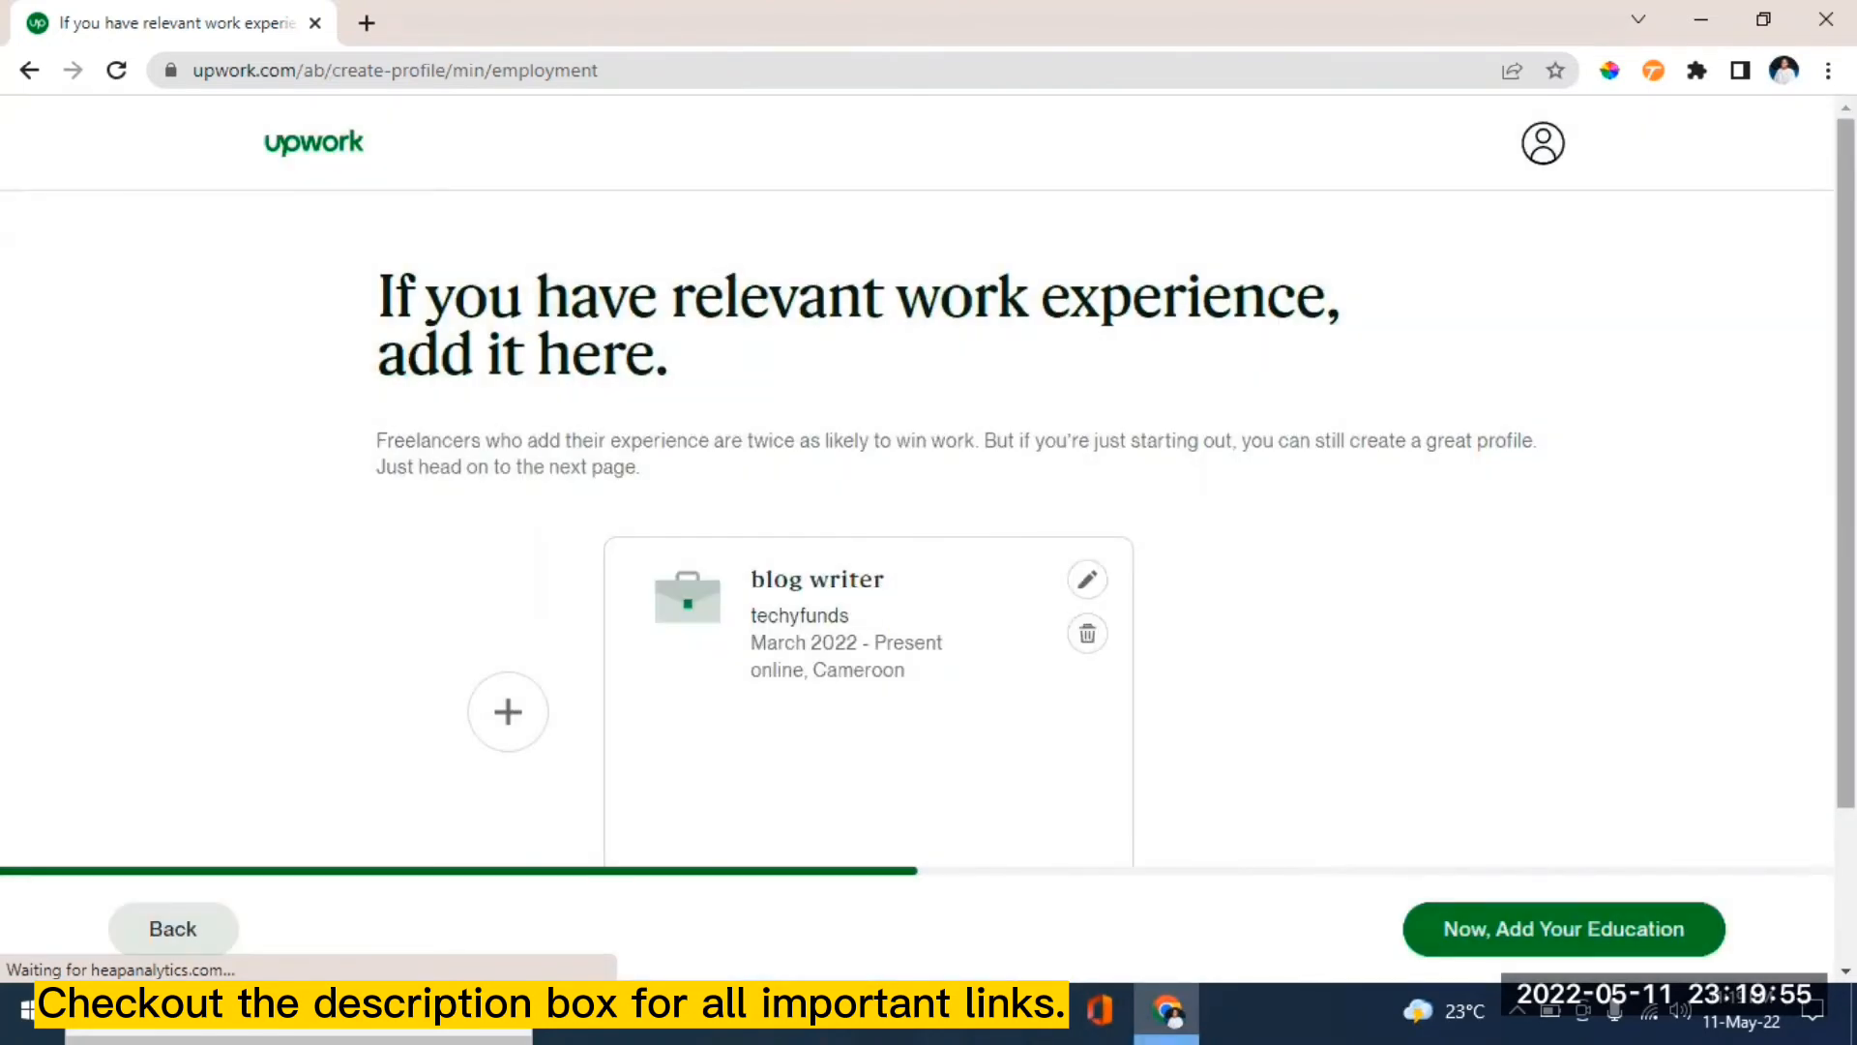
{"action": "scroll", "coordinate": [1846, 464], "scroll_direction": "down", "scroll_amount": 2}
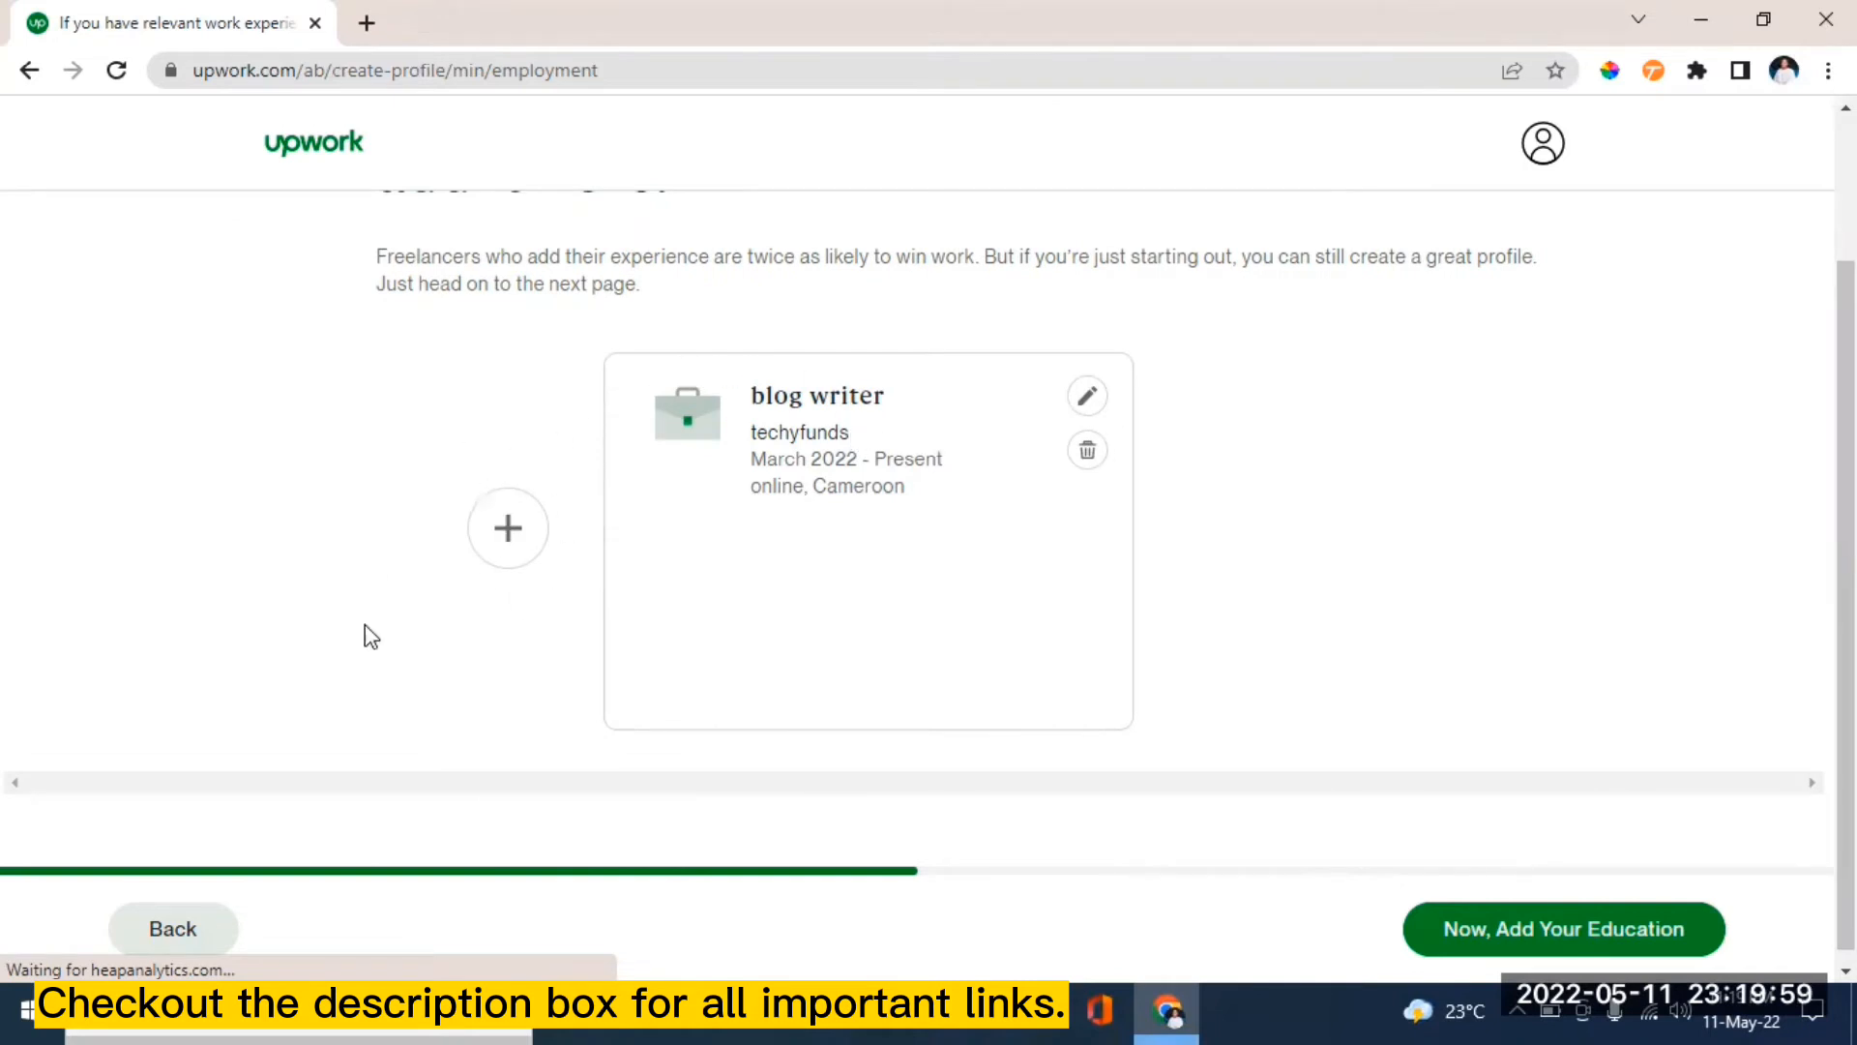
{"action": "left_click", "coordinate": [506, 535]}
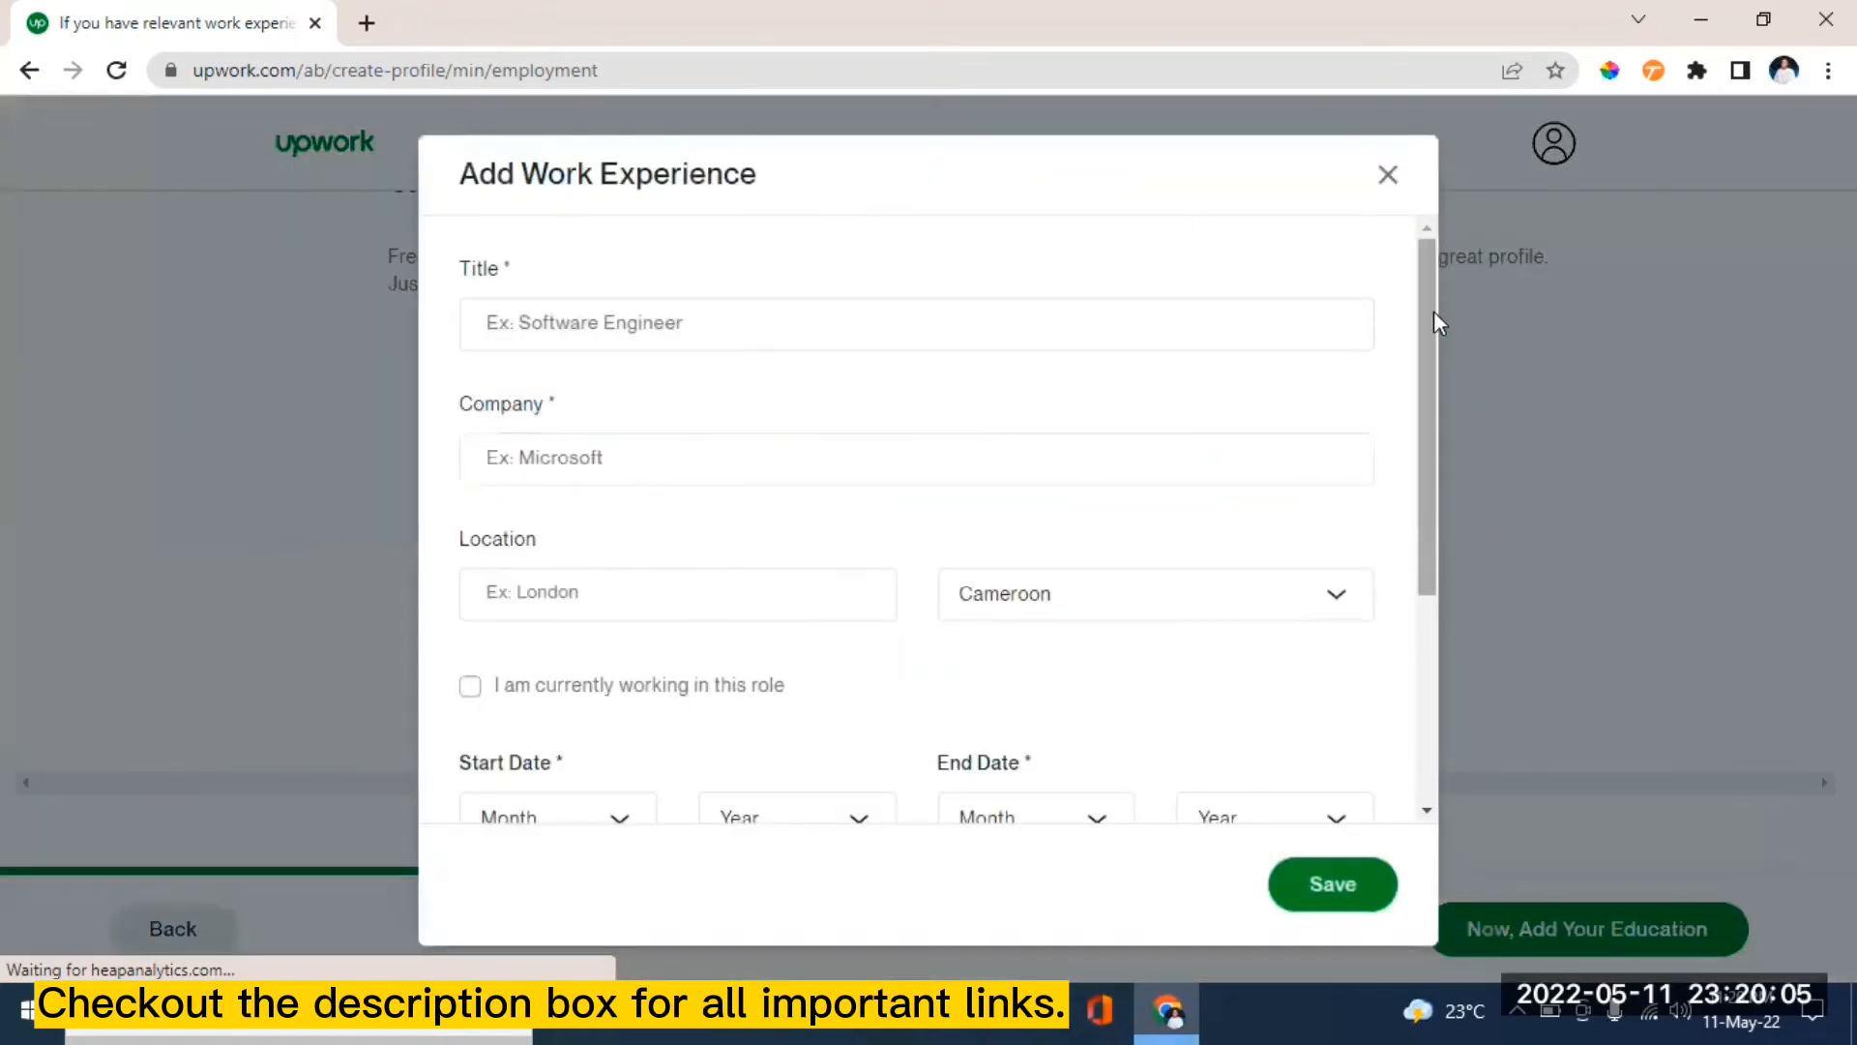
{"action": "left_click_drag", "start_coordinate": [1425, 343], "coordinate": [1436, 205]}
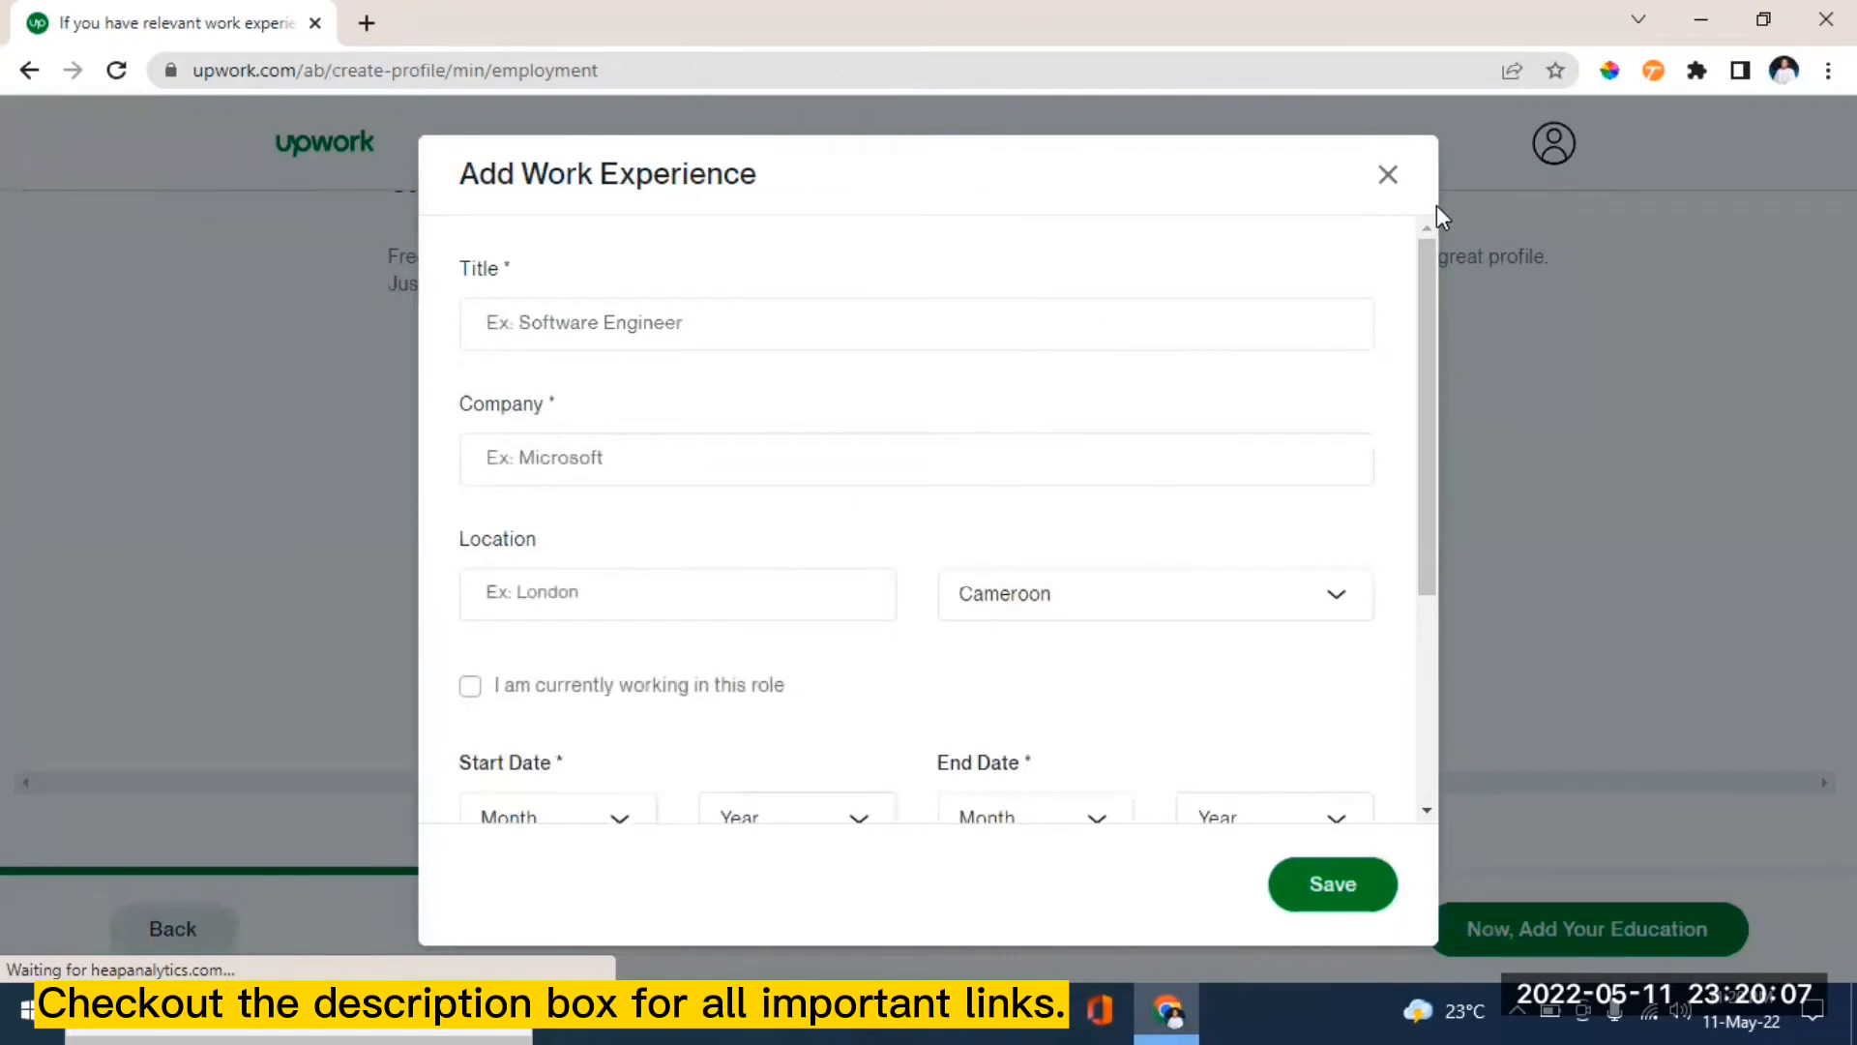
{"action": "left_click", "coordinate": [1387, 175]}
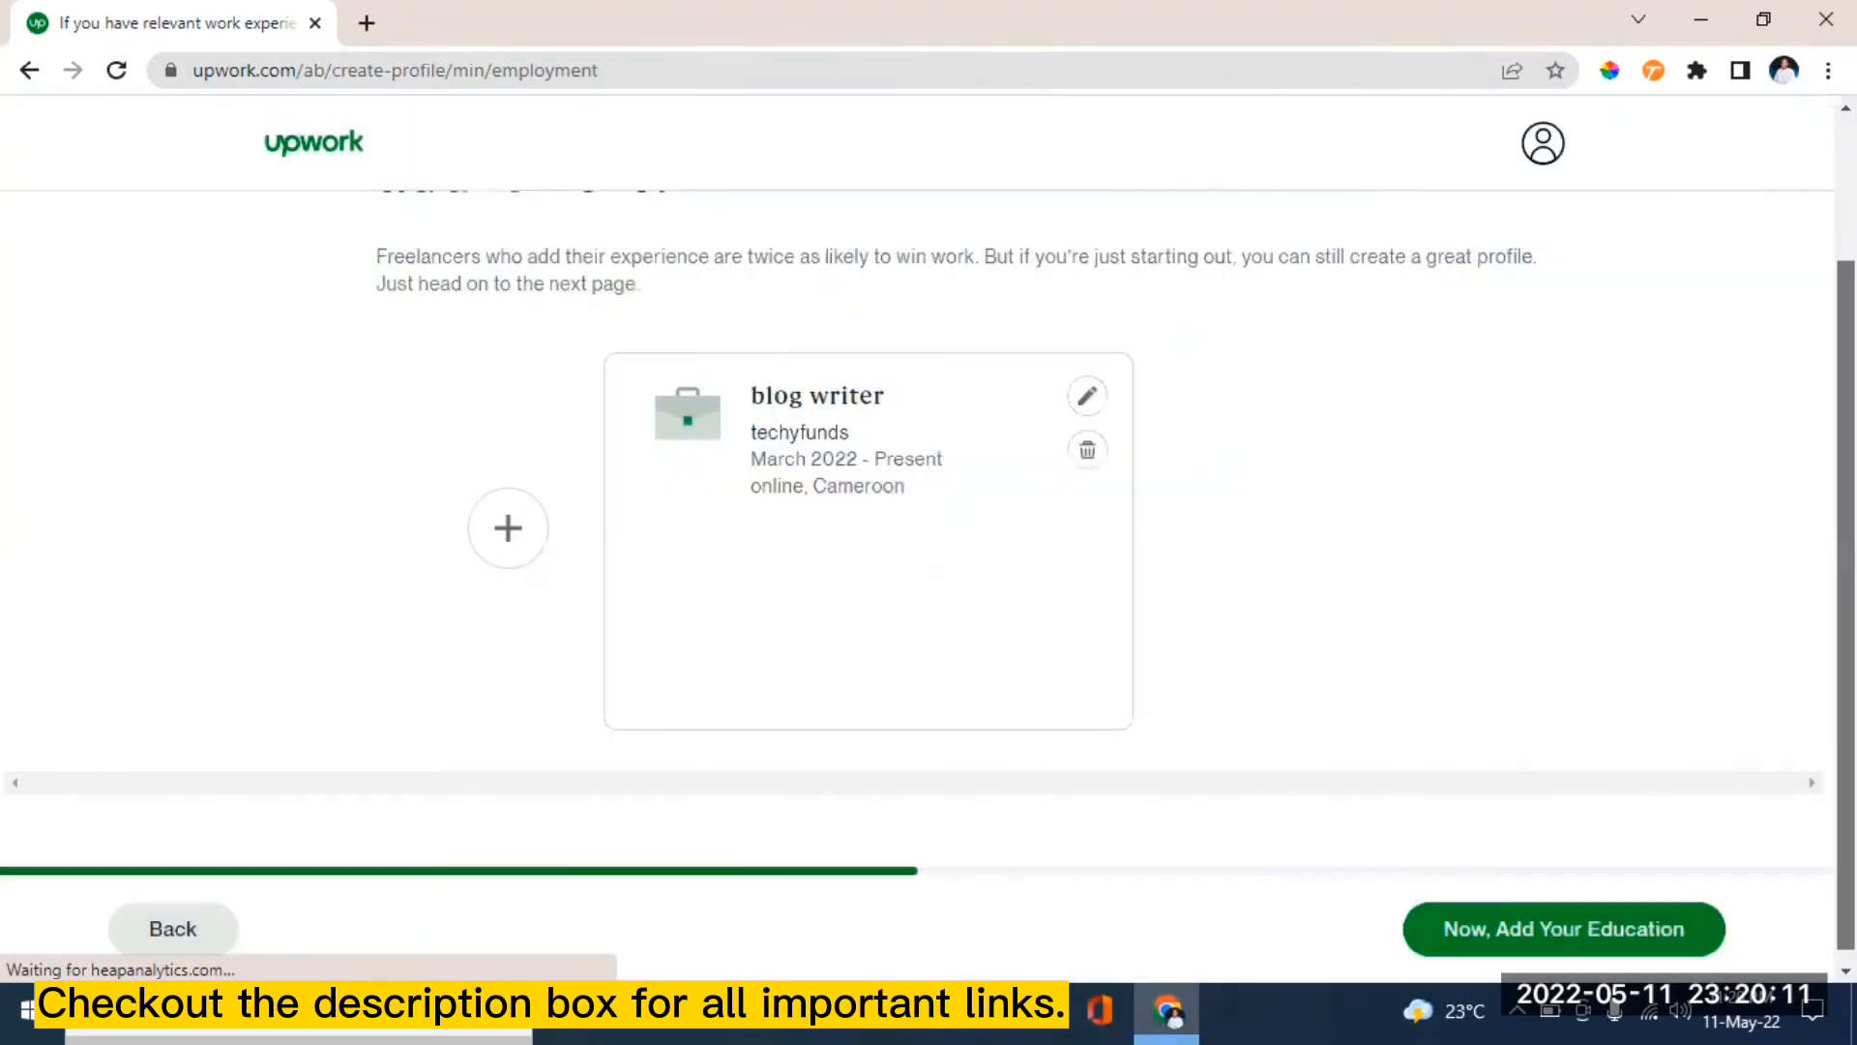
{"action": "left_click_drag", "start_coordinate": [1845, 639], "coordinate": [1845, 611]}
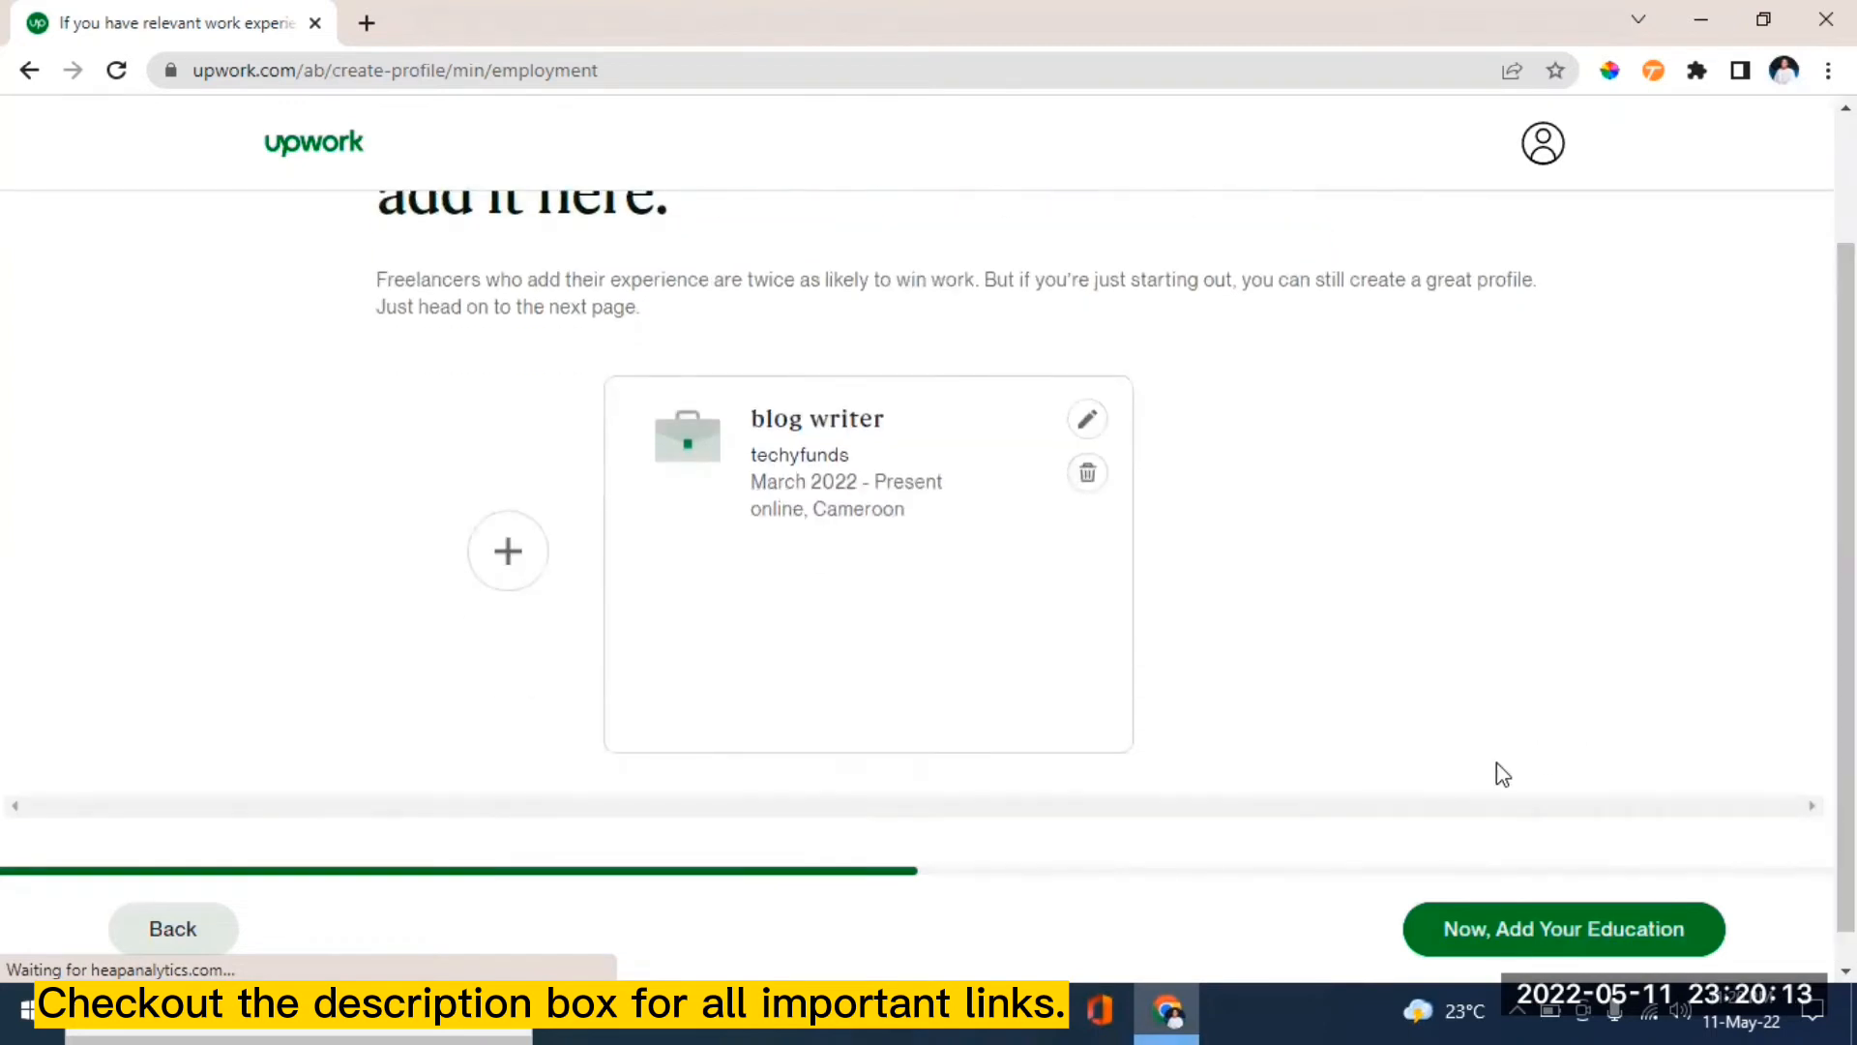
{"action": "left_click", "coordinate": [1606, 931]}
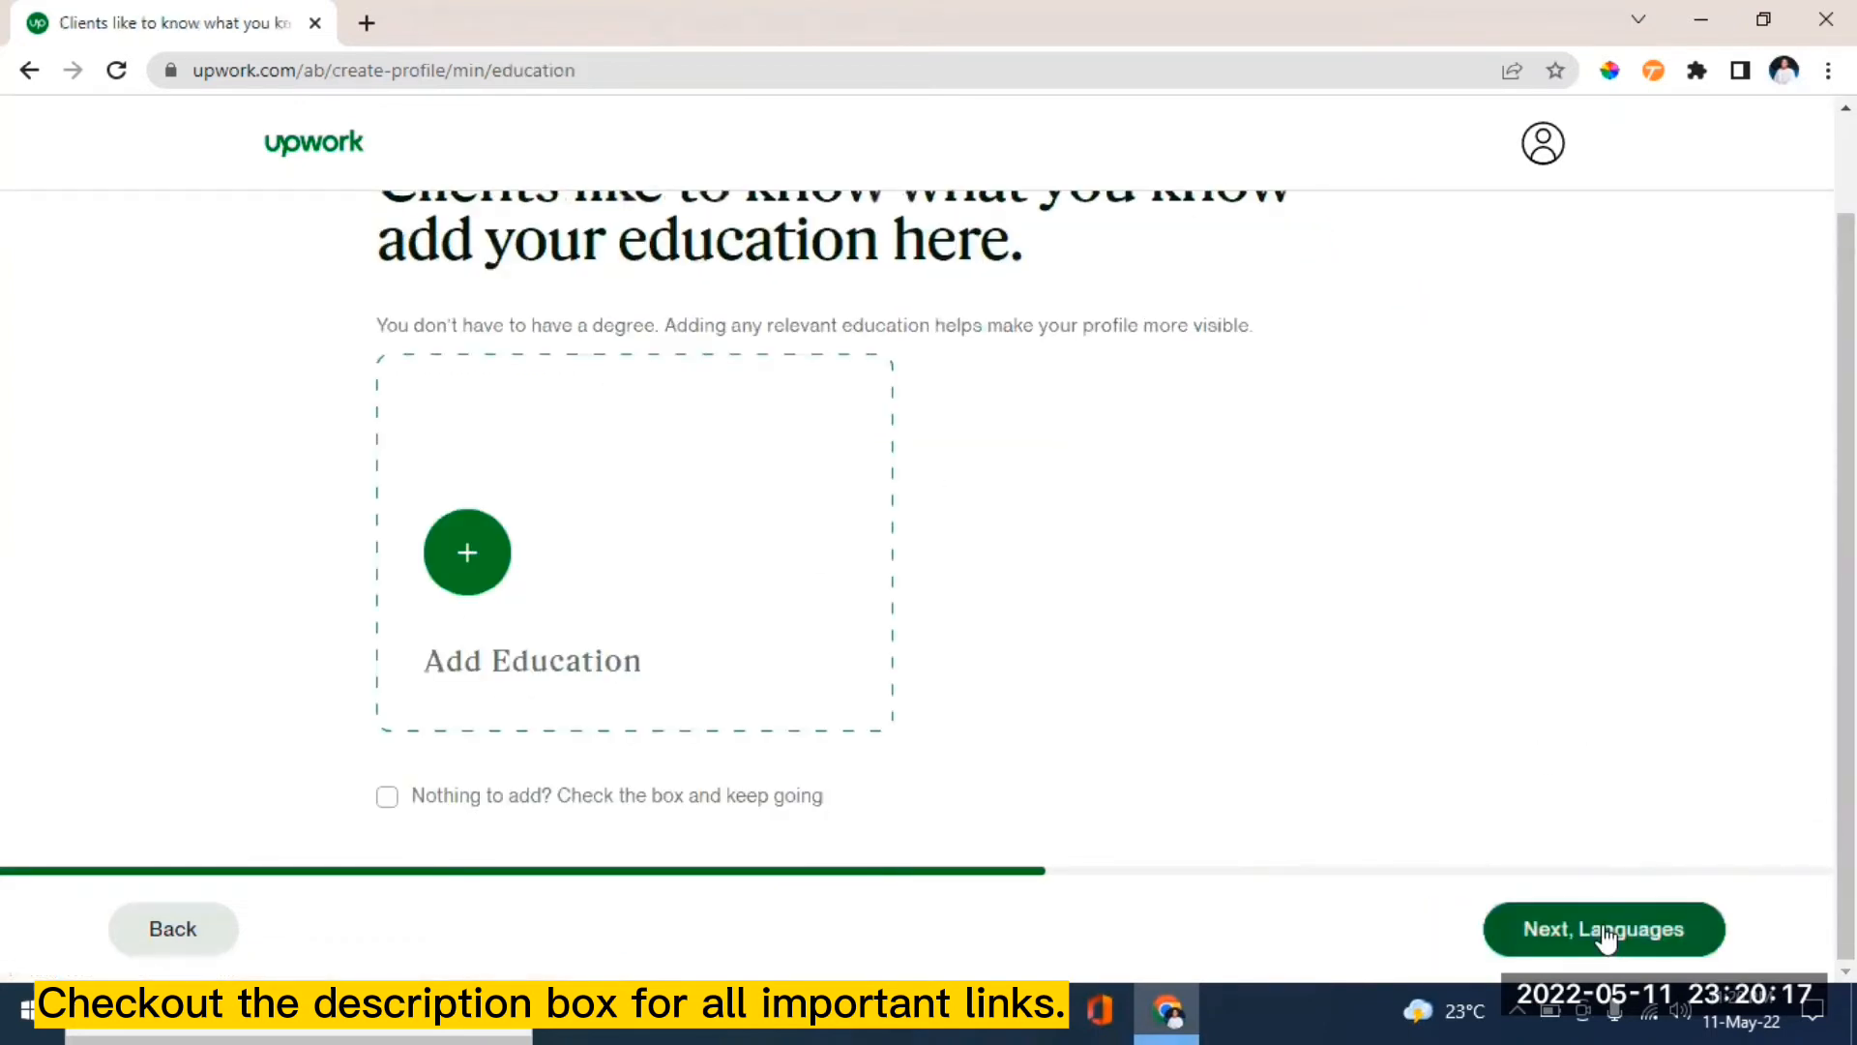
{"action": "left_click_drag", "start_coordinate": [1845, 638], "coordinate": [1846, 728]}
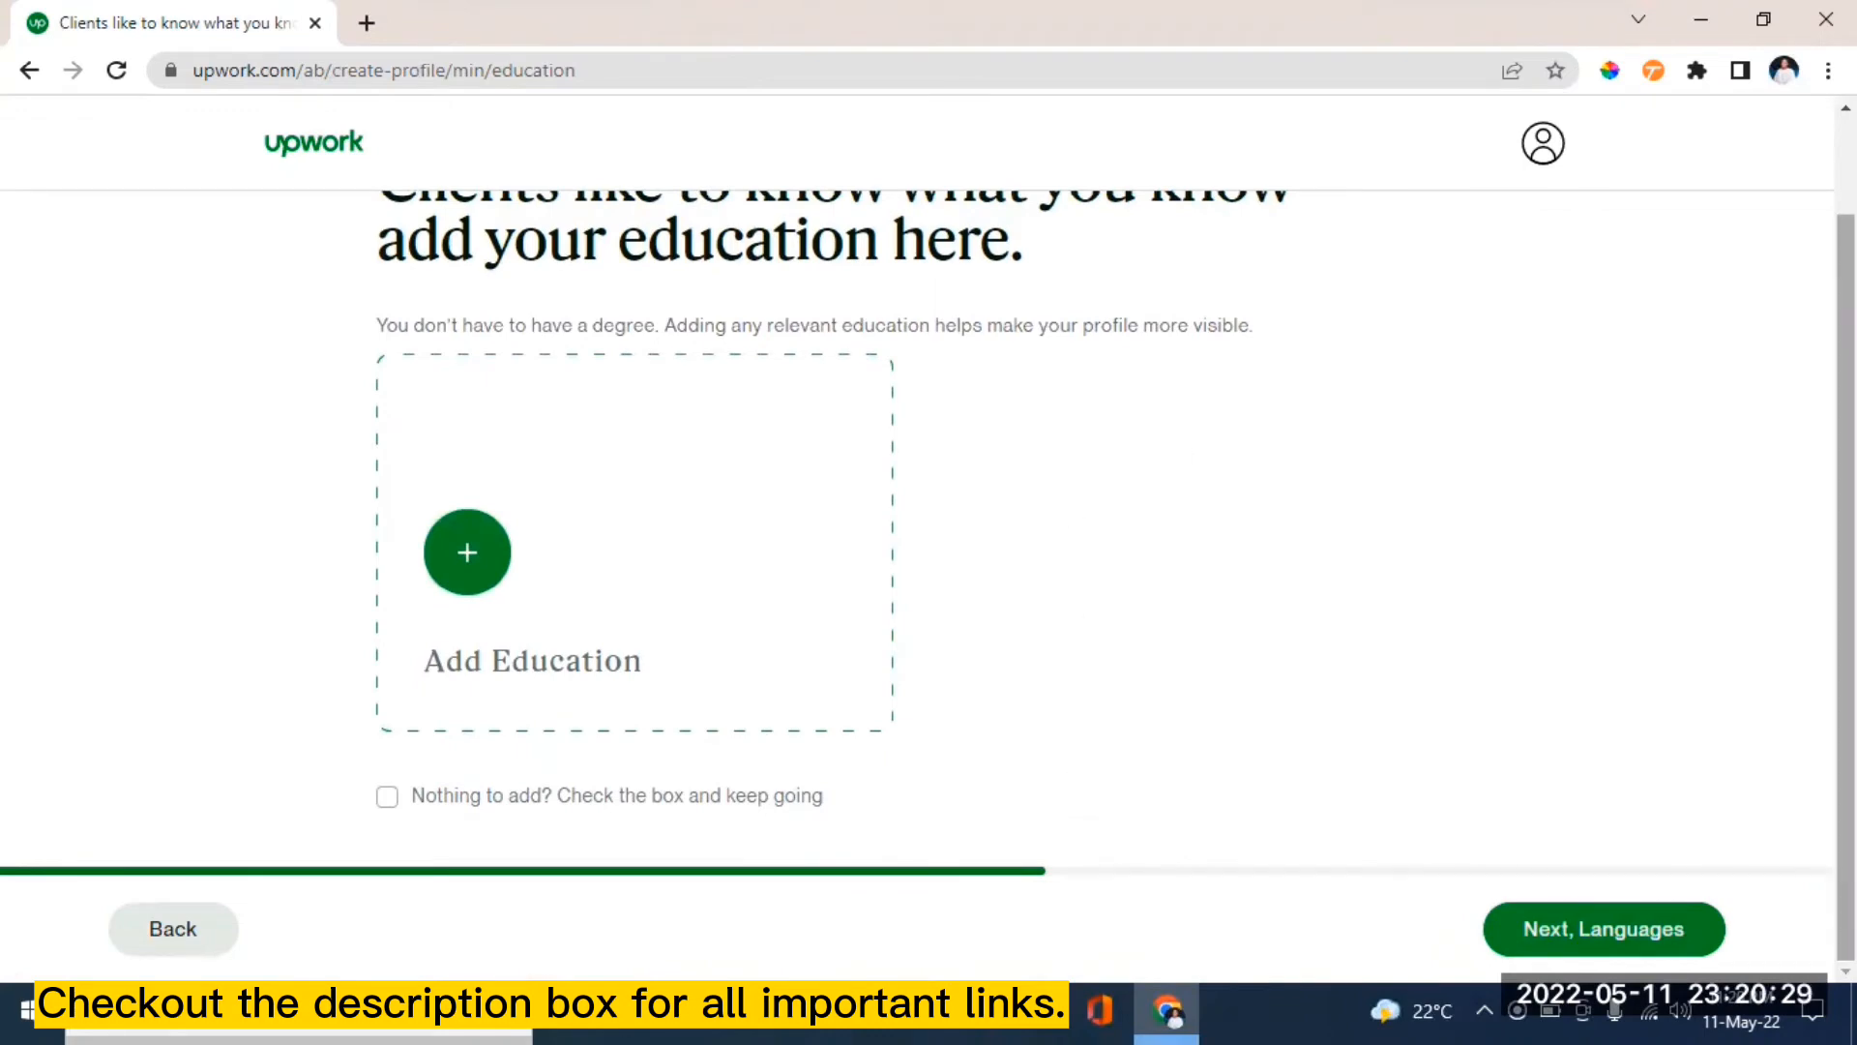
{"action": "scroll", "coordinate": [1846, 580], "scroll_direction": "up", "scroll_amount": 1}
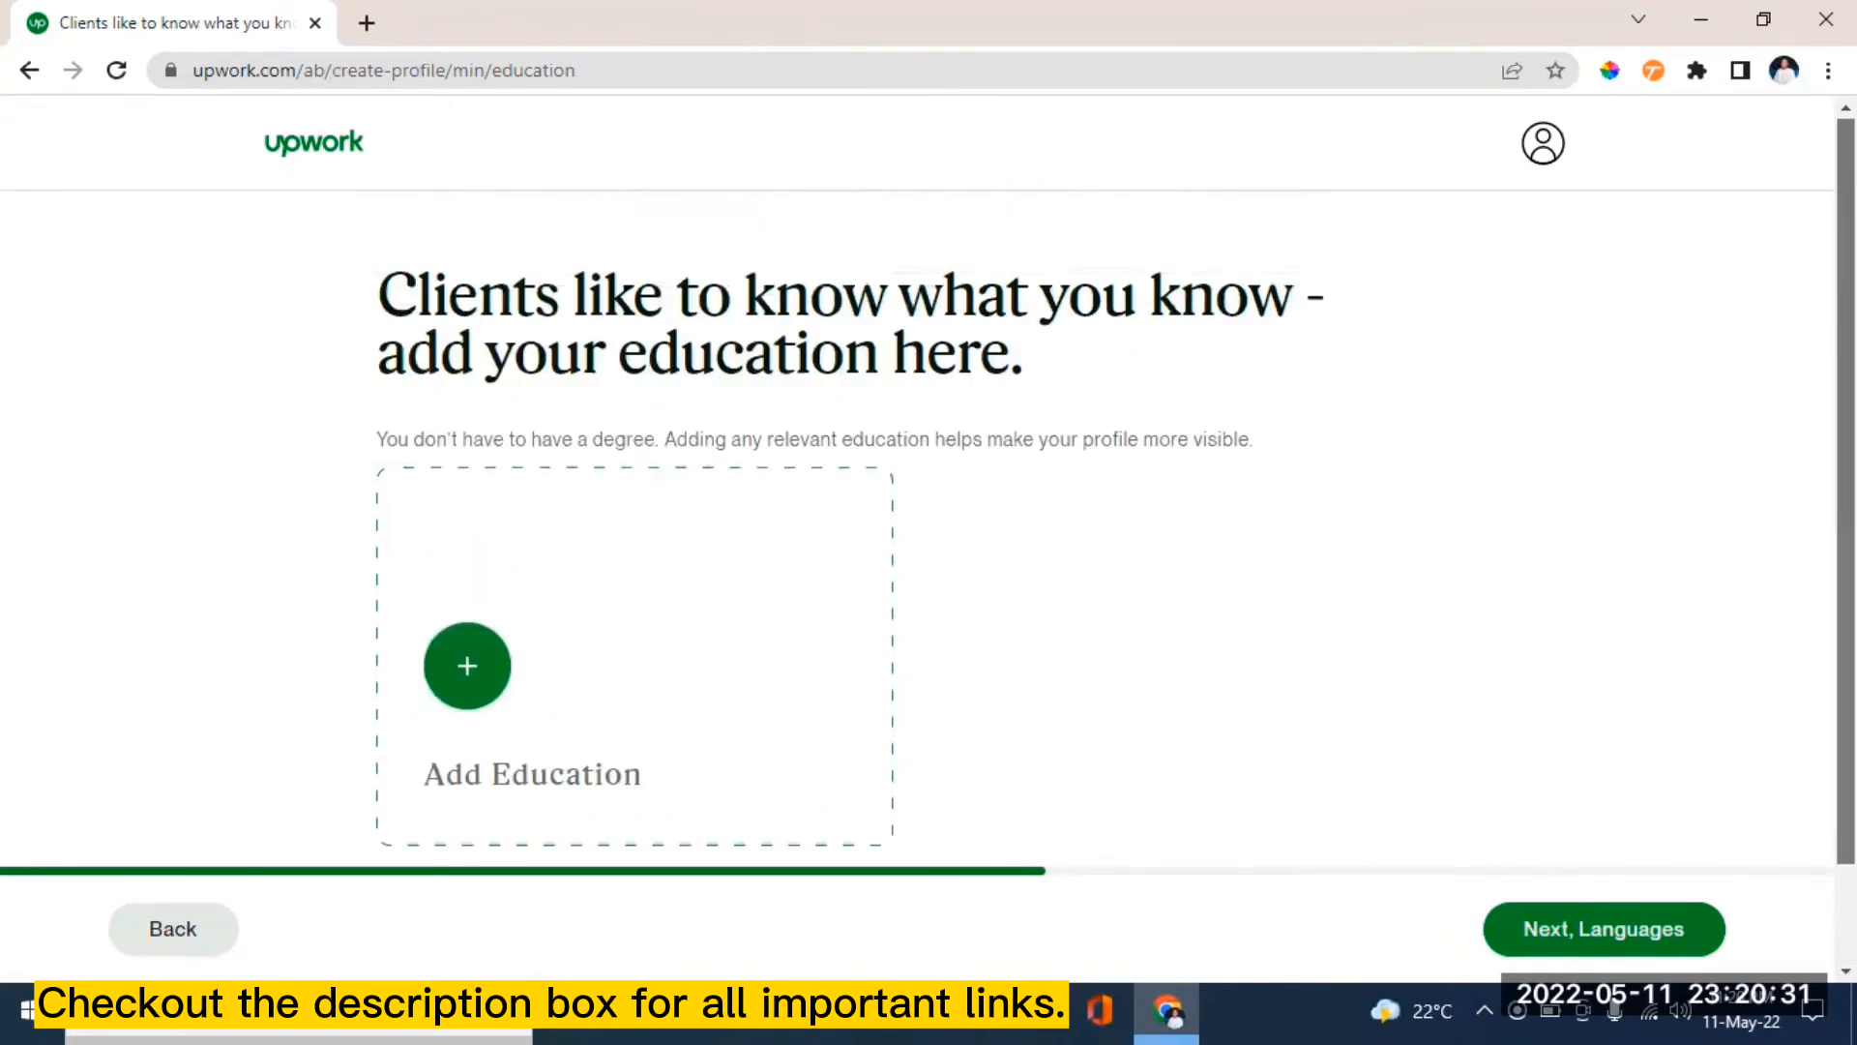
{"action": "scroll", "coordinate": [919, 532], "scroll_direction": "down", "scroll_amount": 1}
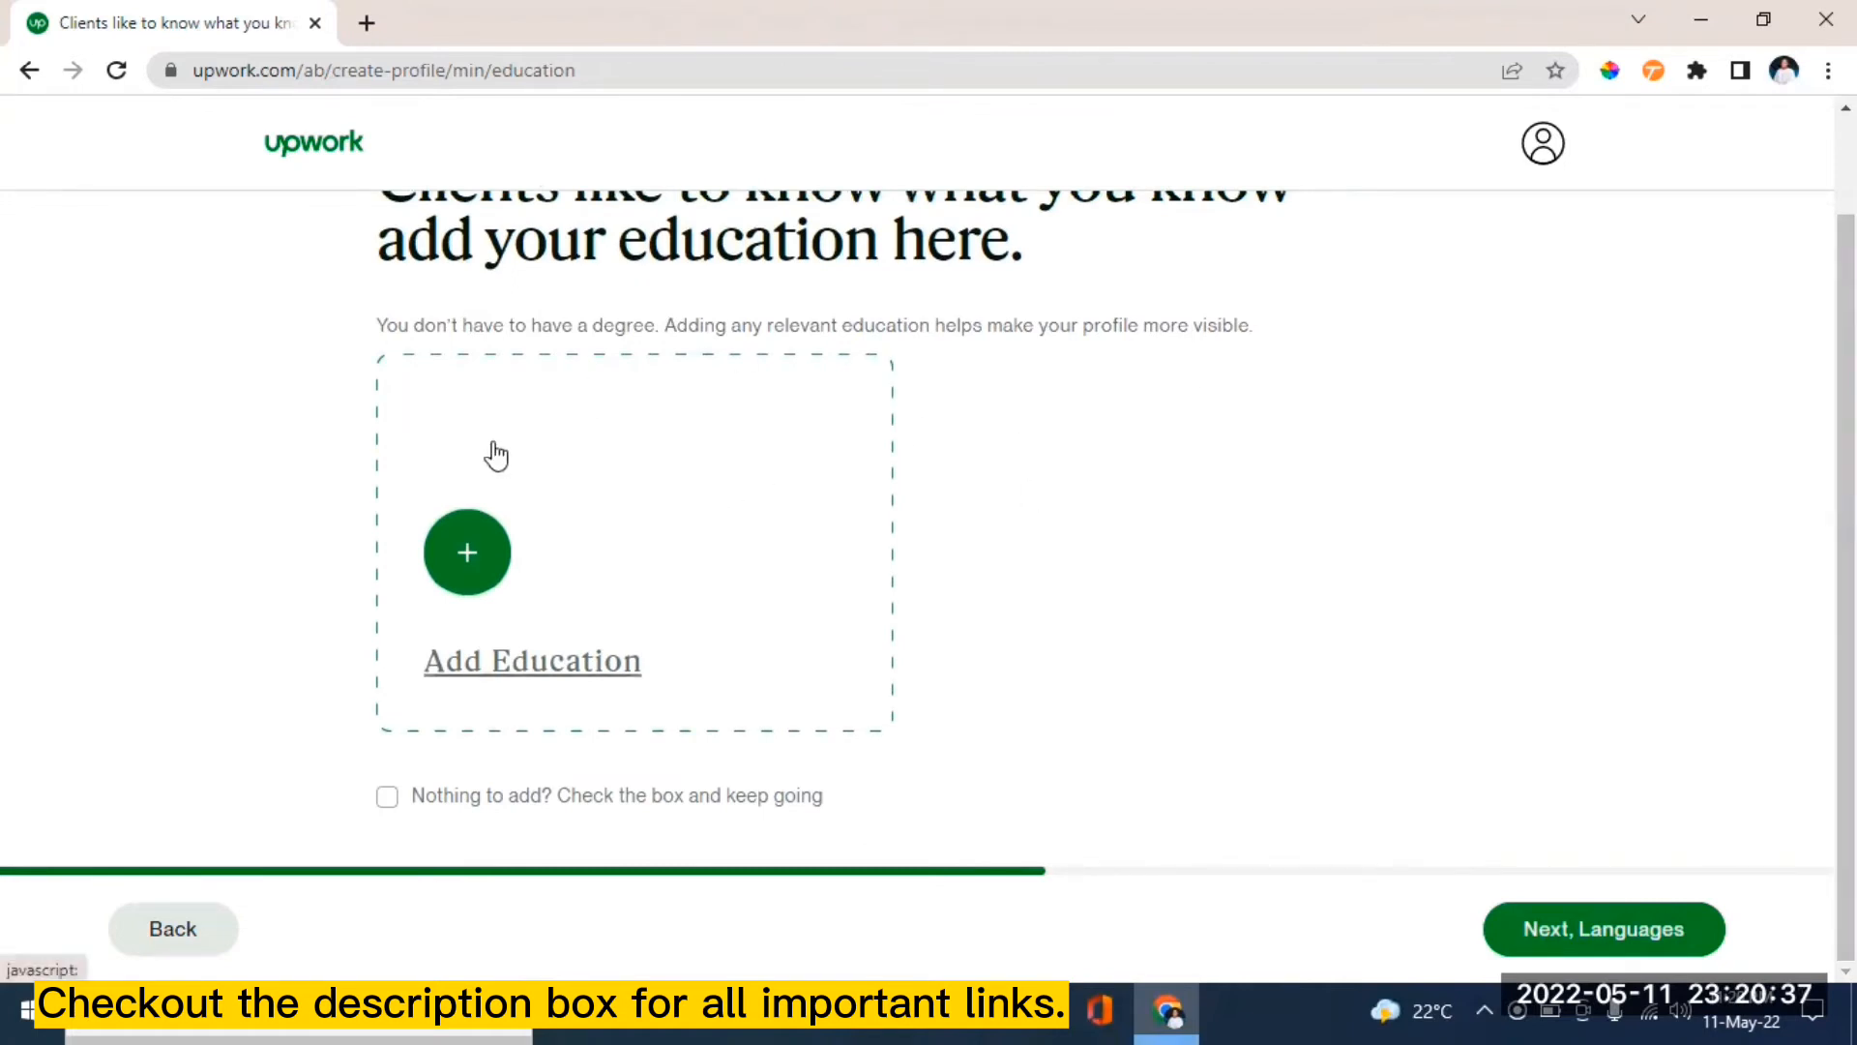
- Add education: Bamenda University of Science & Technology, degree Bachelor of Visual Communication Design
{"action": "left_click", "coordinate": [465, 568]}
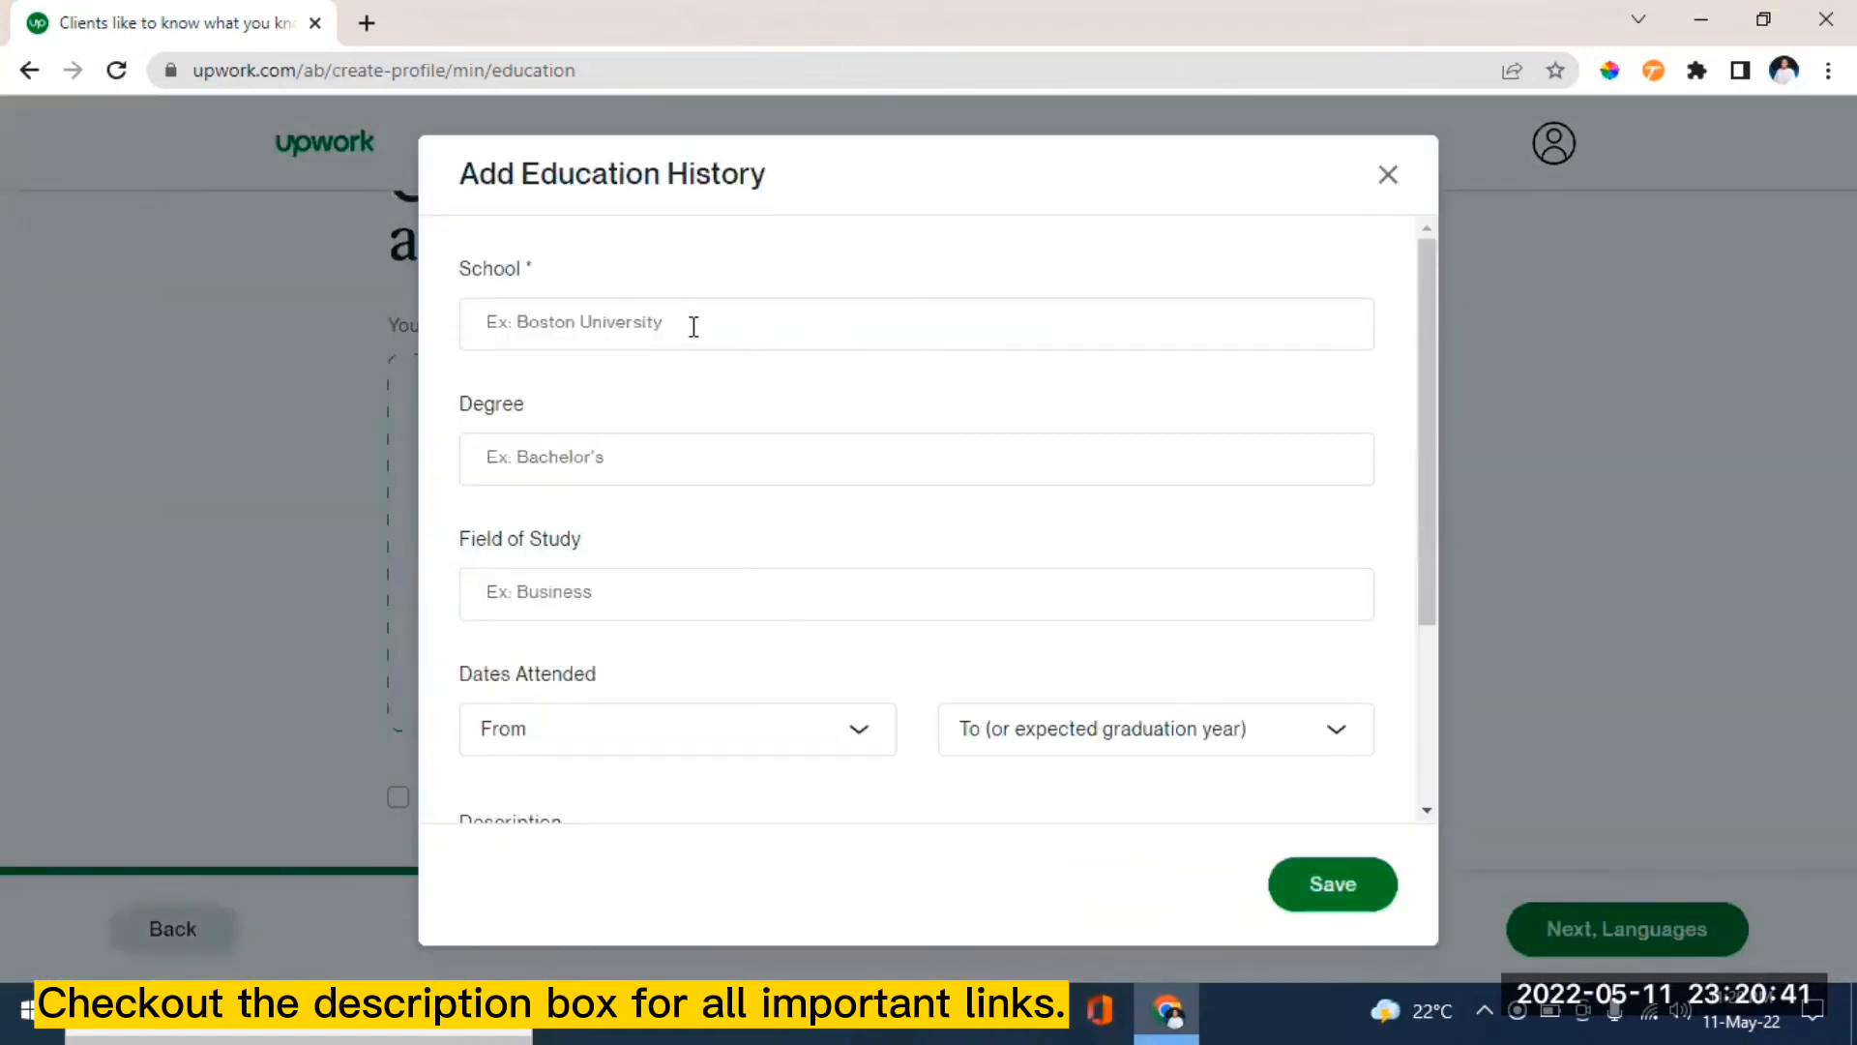
{"action": "left_click", "coordinate": [694, 326]}
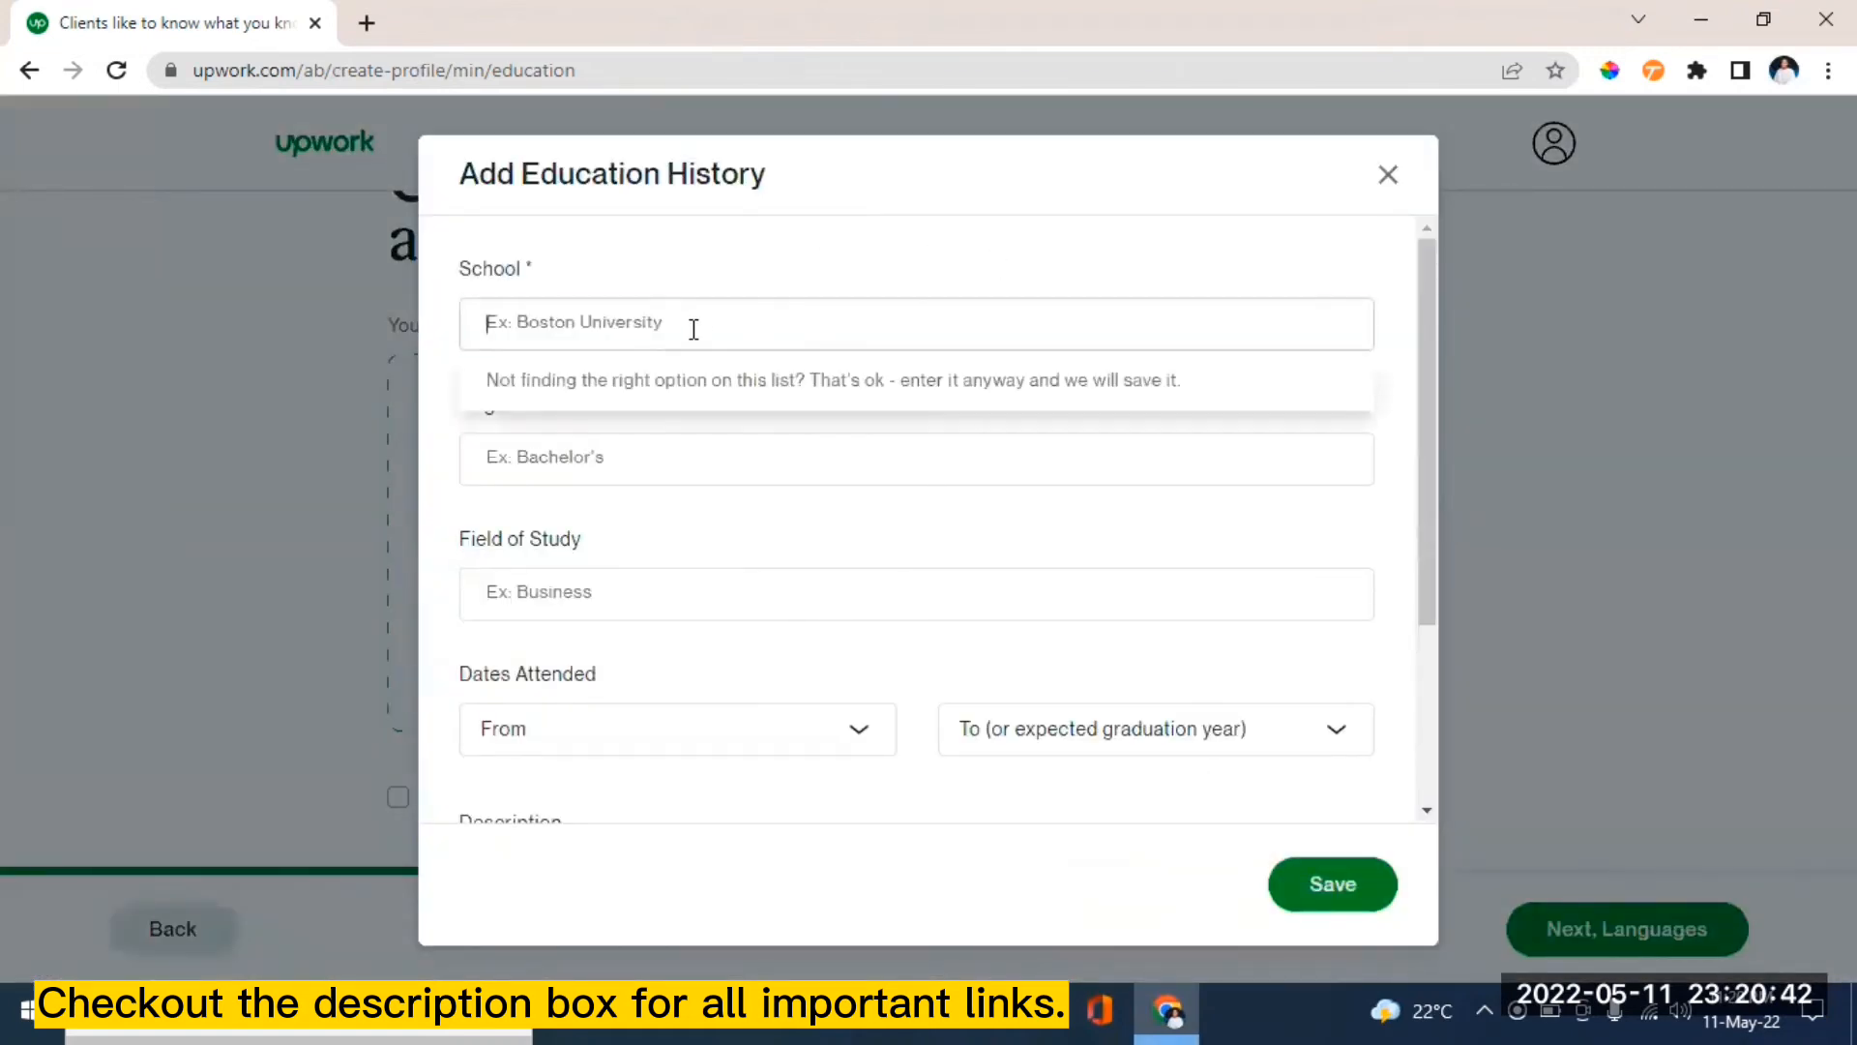
{"action": "left_click", "coordinate": [705, 475]}
{"action": "left_click", "coordinate": [606, 316]}
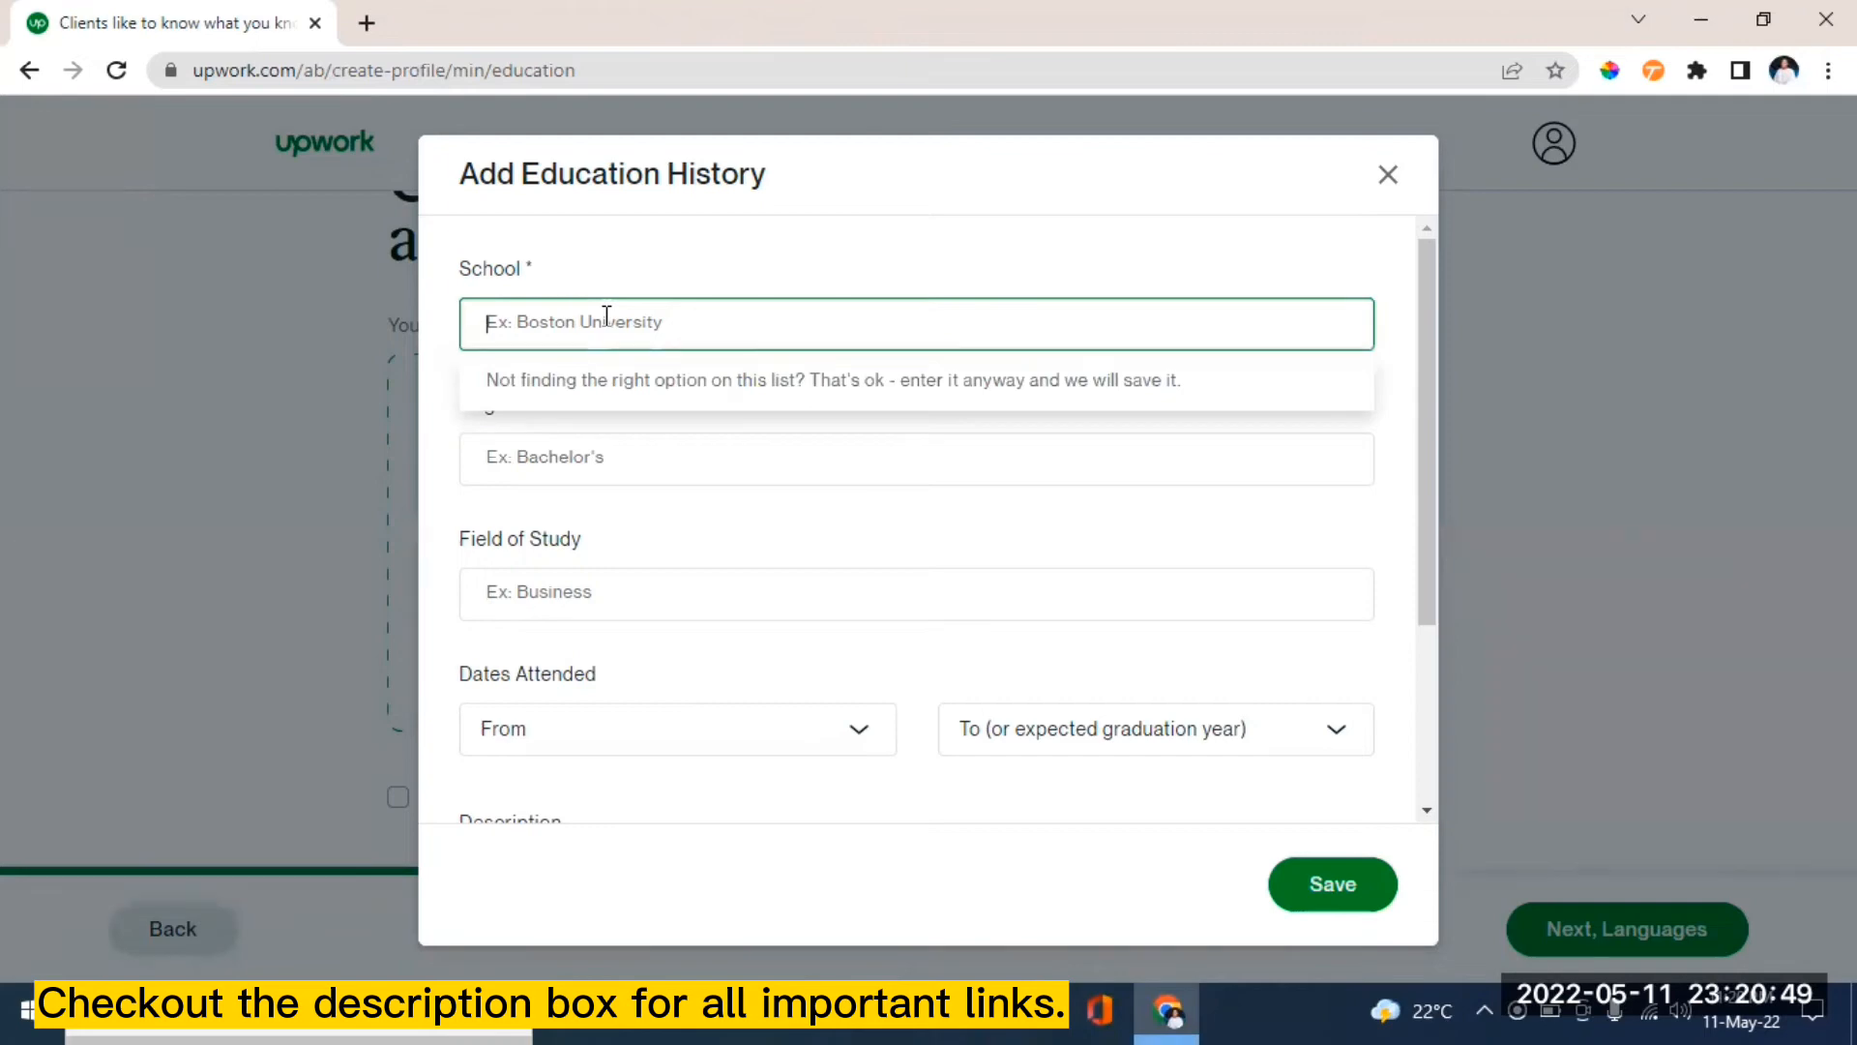
{"action": "type", "text": "ba"}
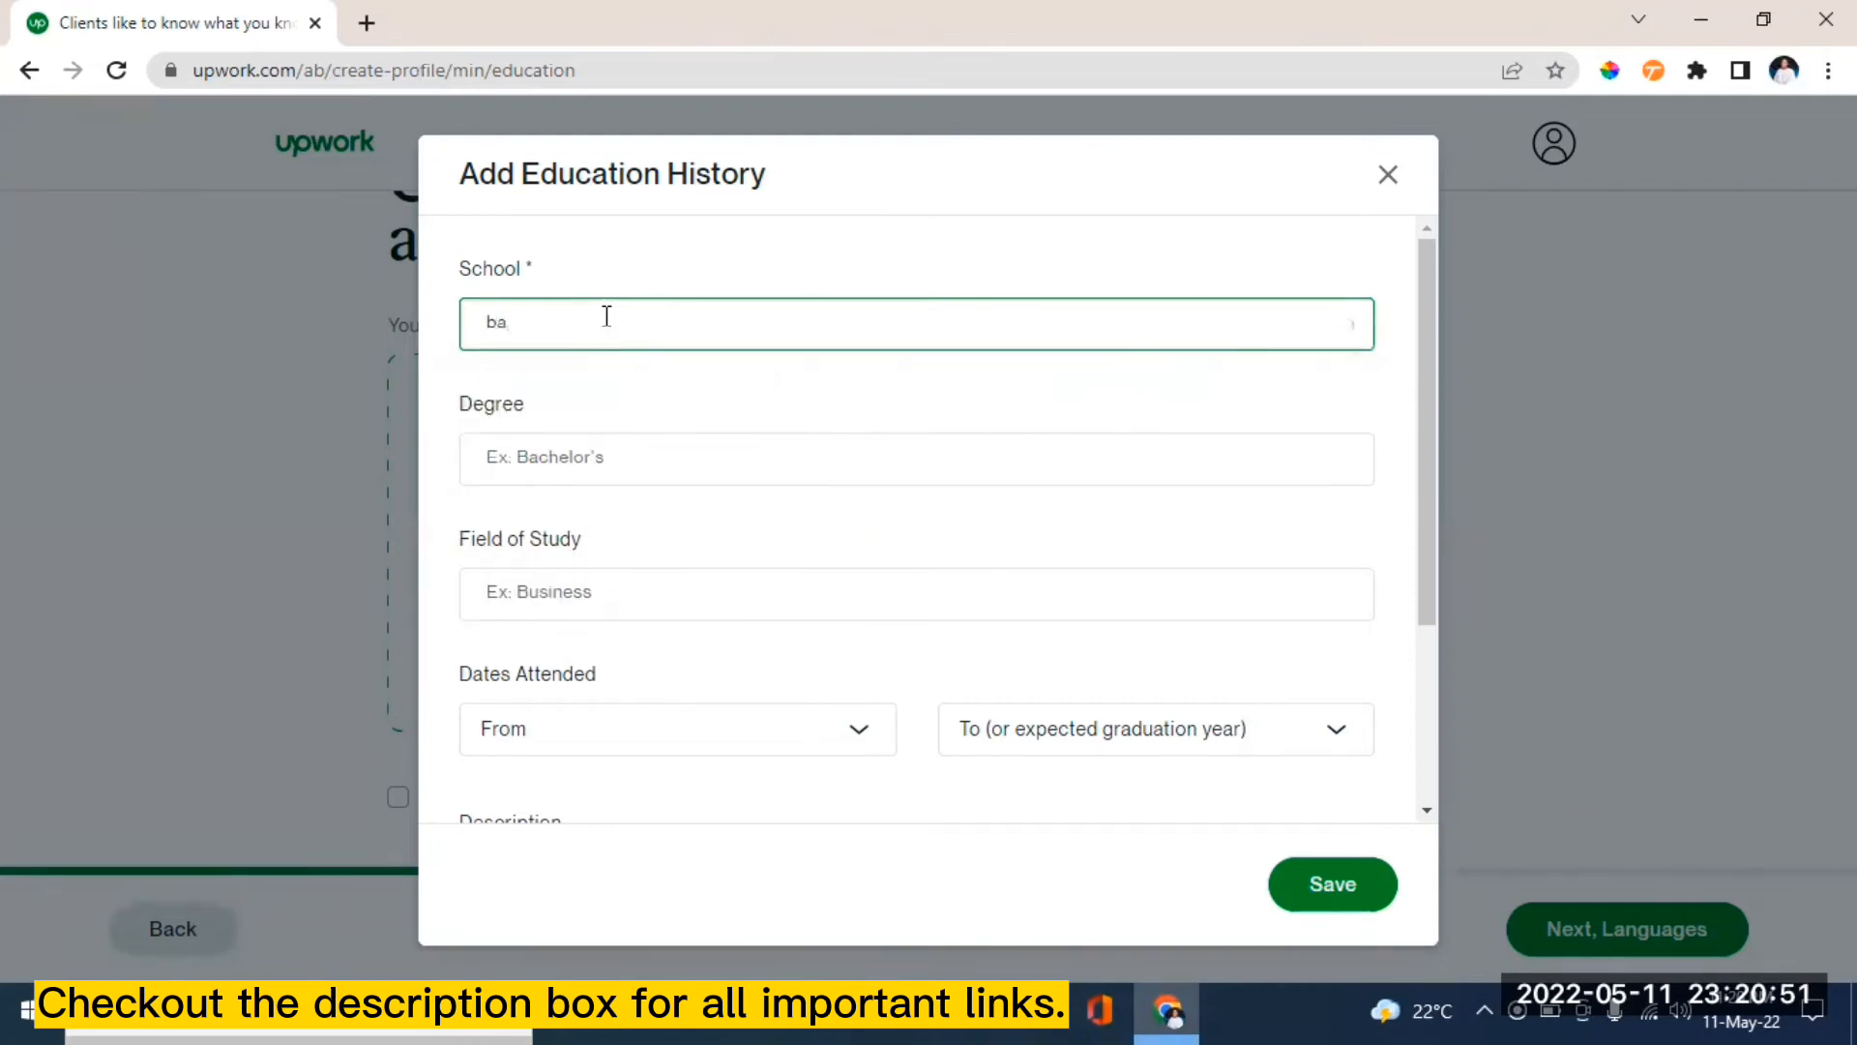
{"action": "type", "text": "mend"}
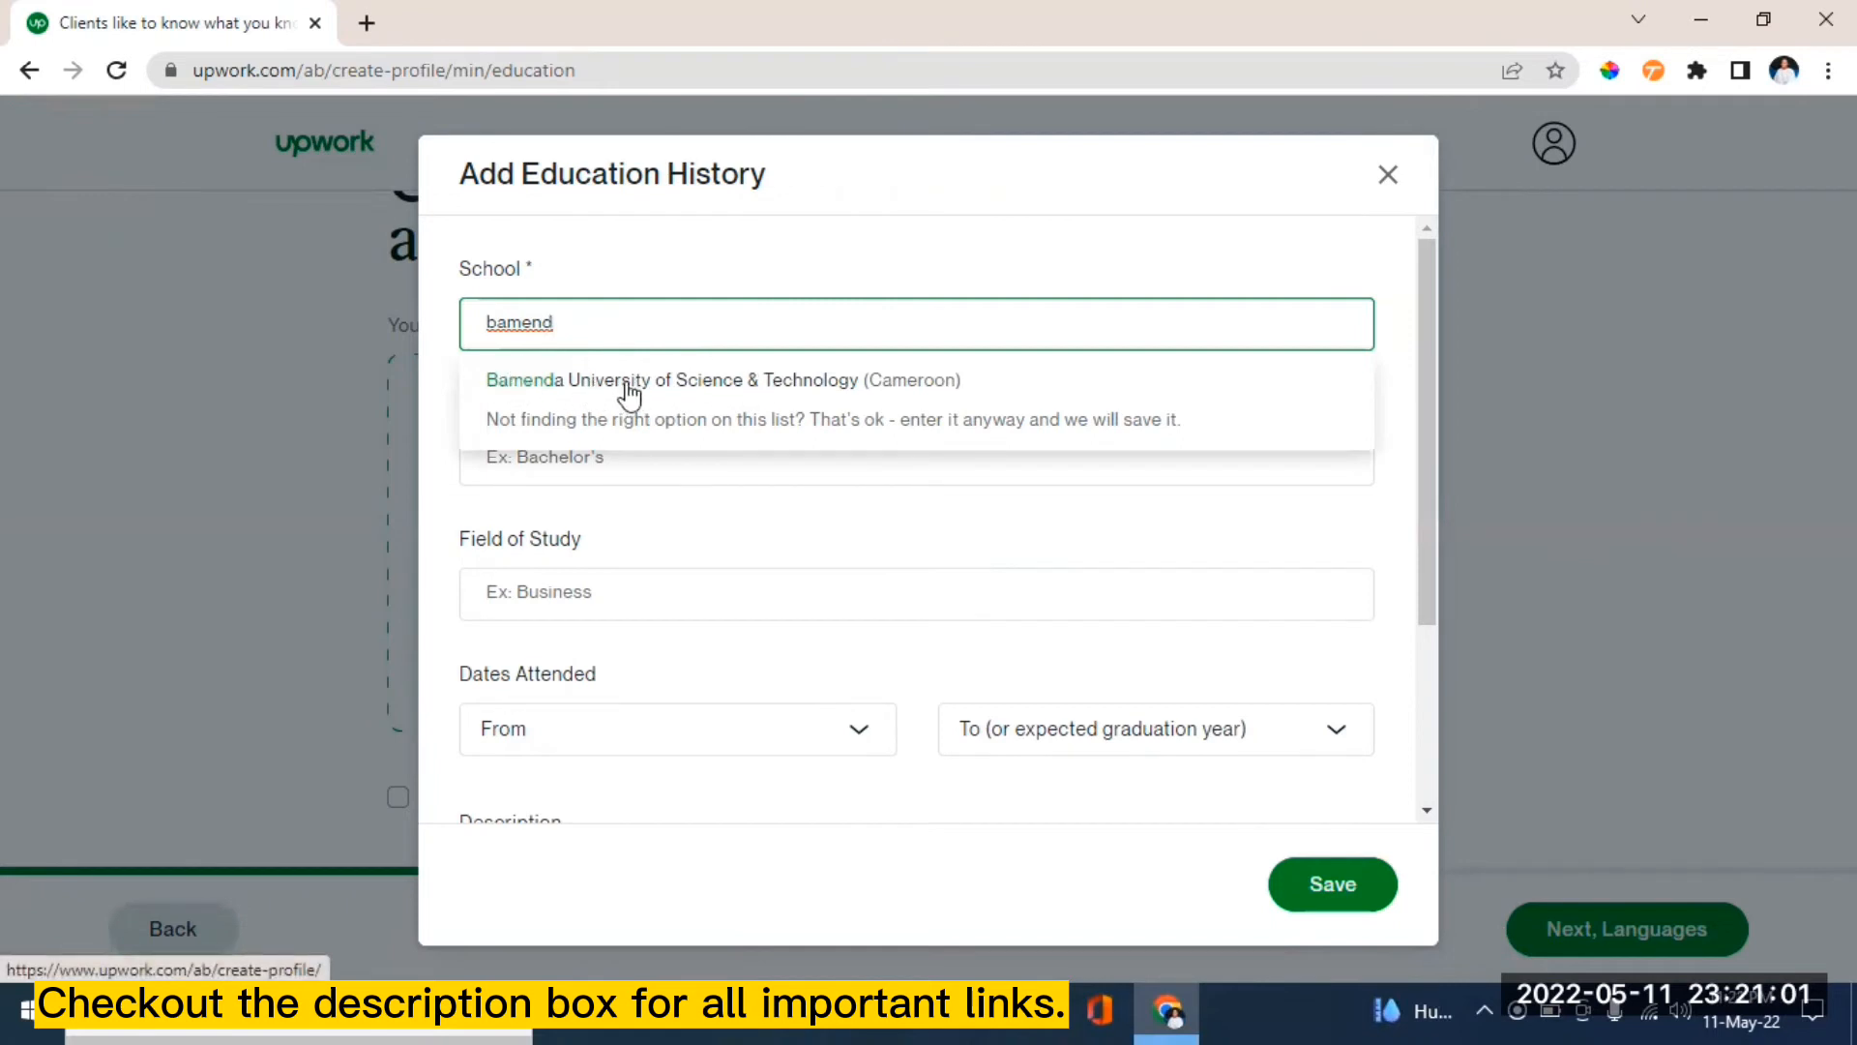
{"action": "left_click", "coordinate": [712, 389]}
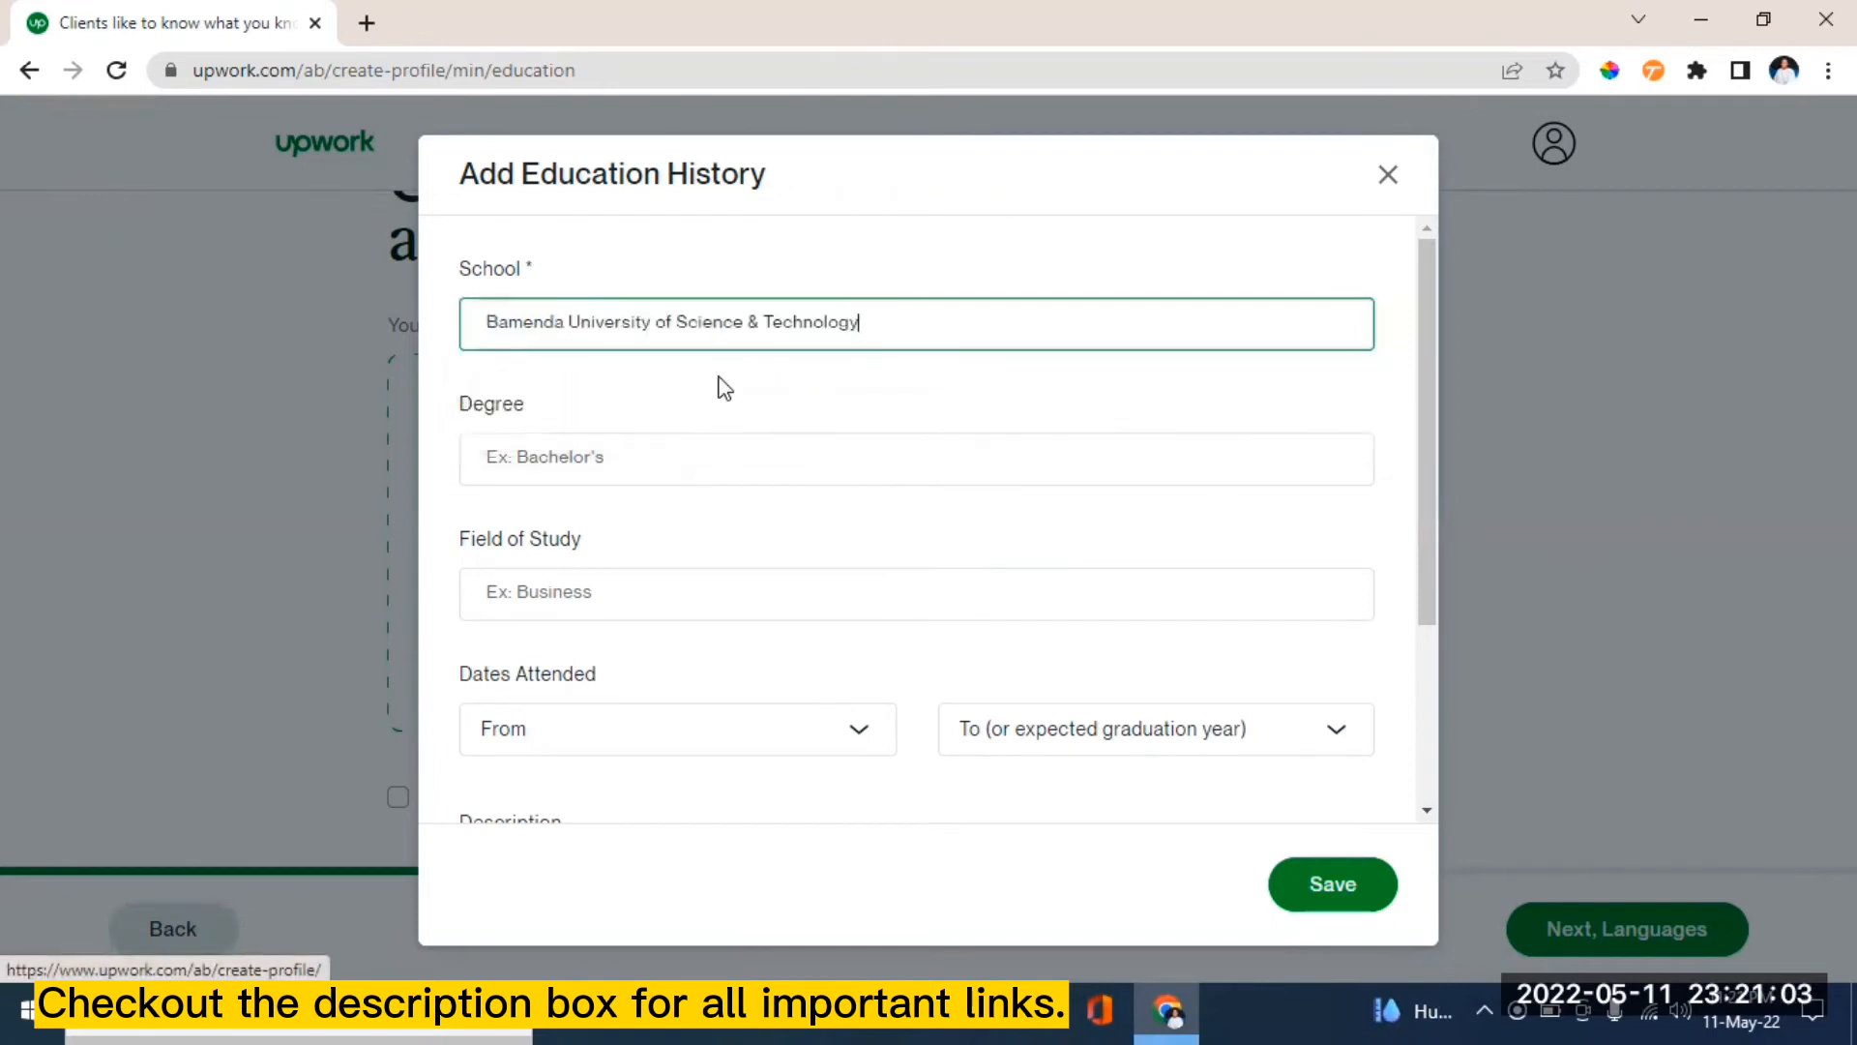
{"action": "left_click", "coordinate": [563, 460]}
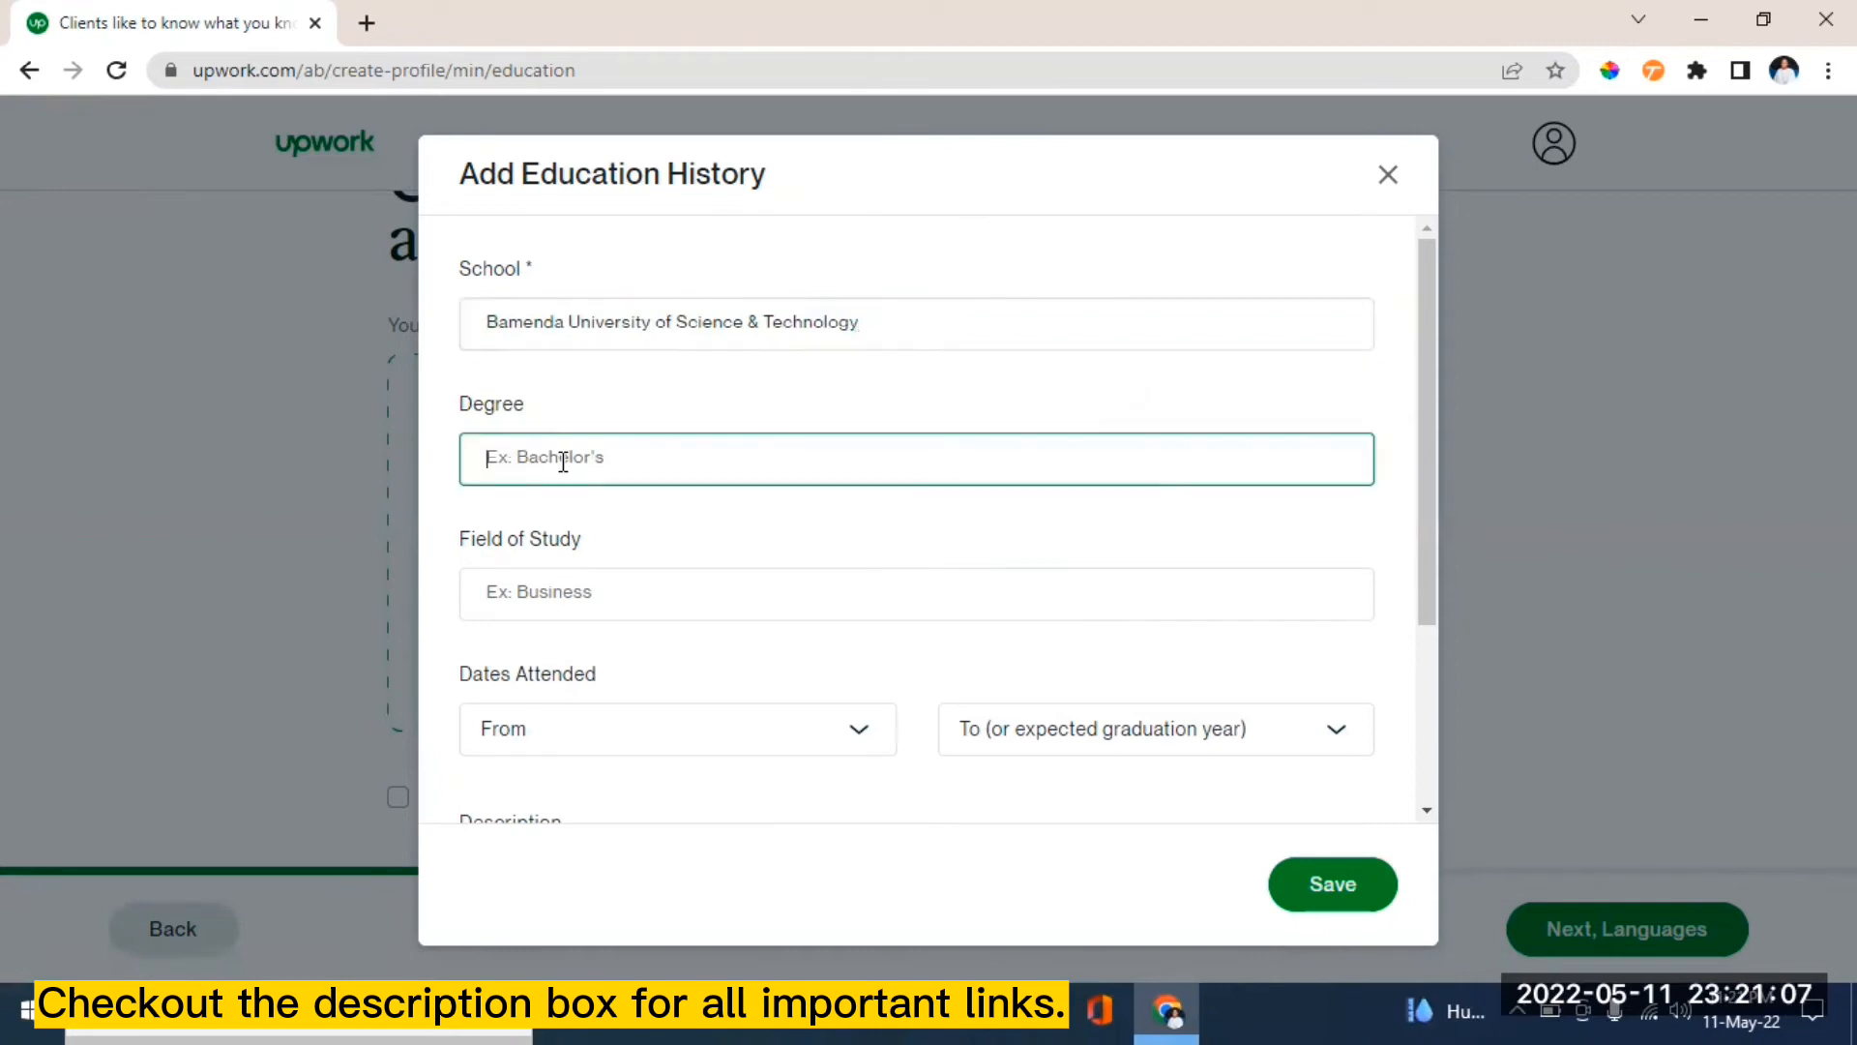
{"action": "type", "text": "c"}
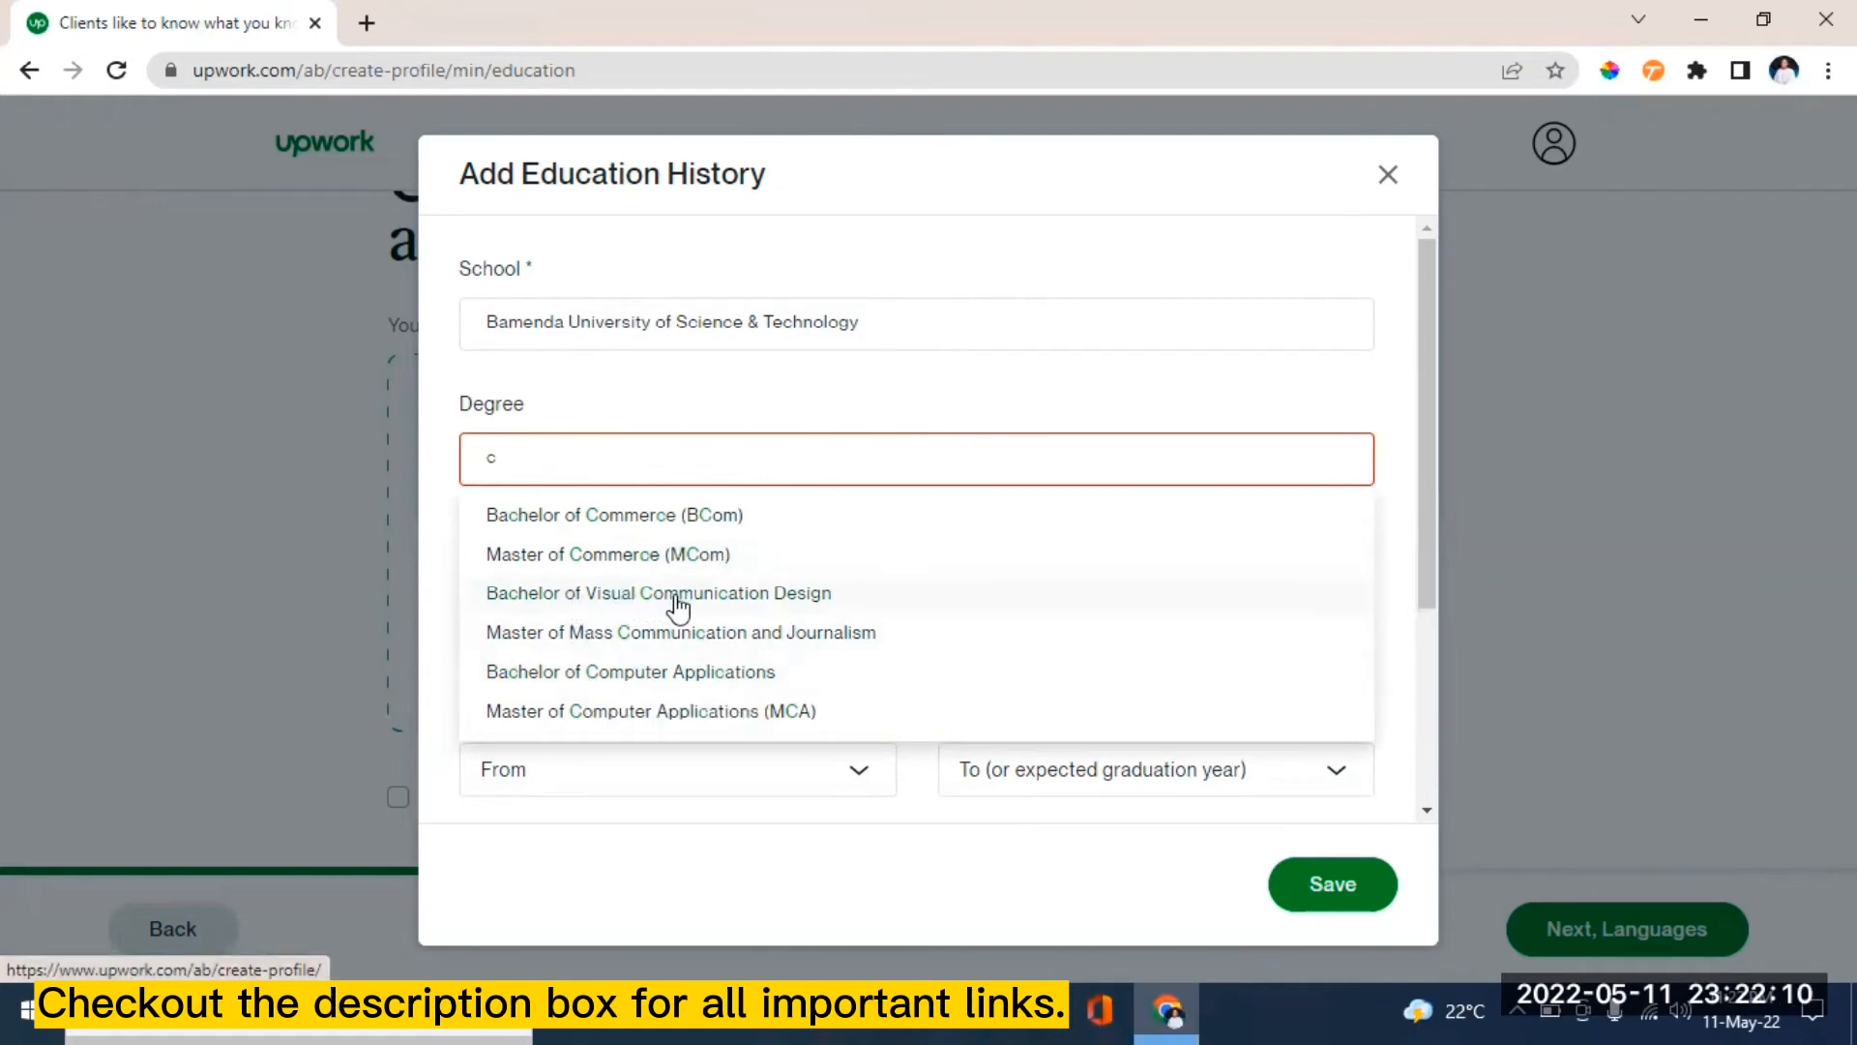
{"action": "left_click", "coordinate": [729, 599]}
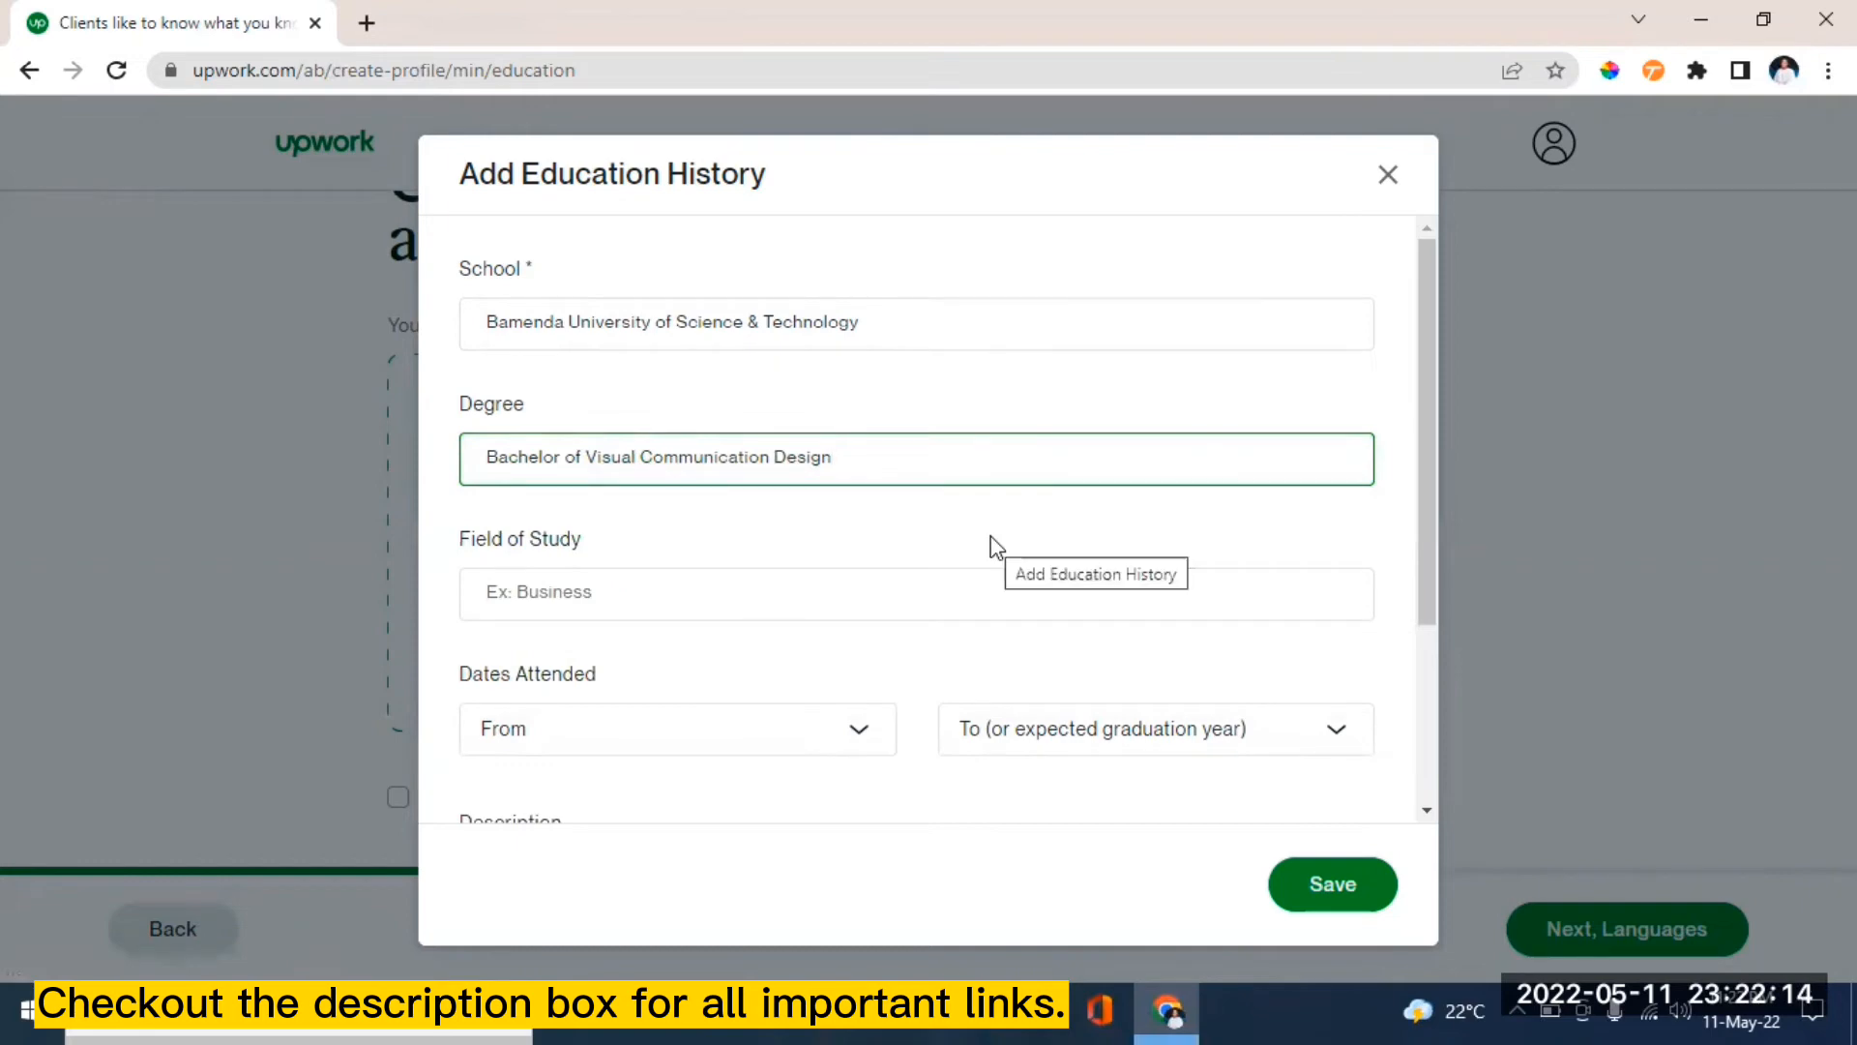
- Set the field of study to Life sciences
{"action": "left_click_drag", "start_coordinate": [1427, 477], "coordinate": [1423, 583]}
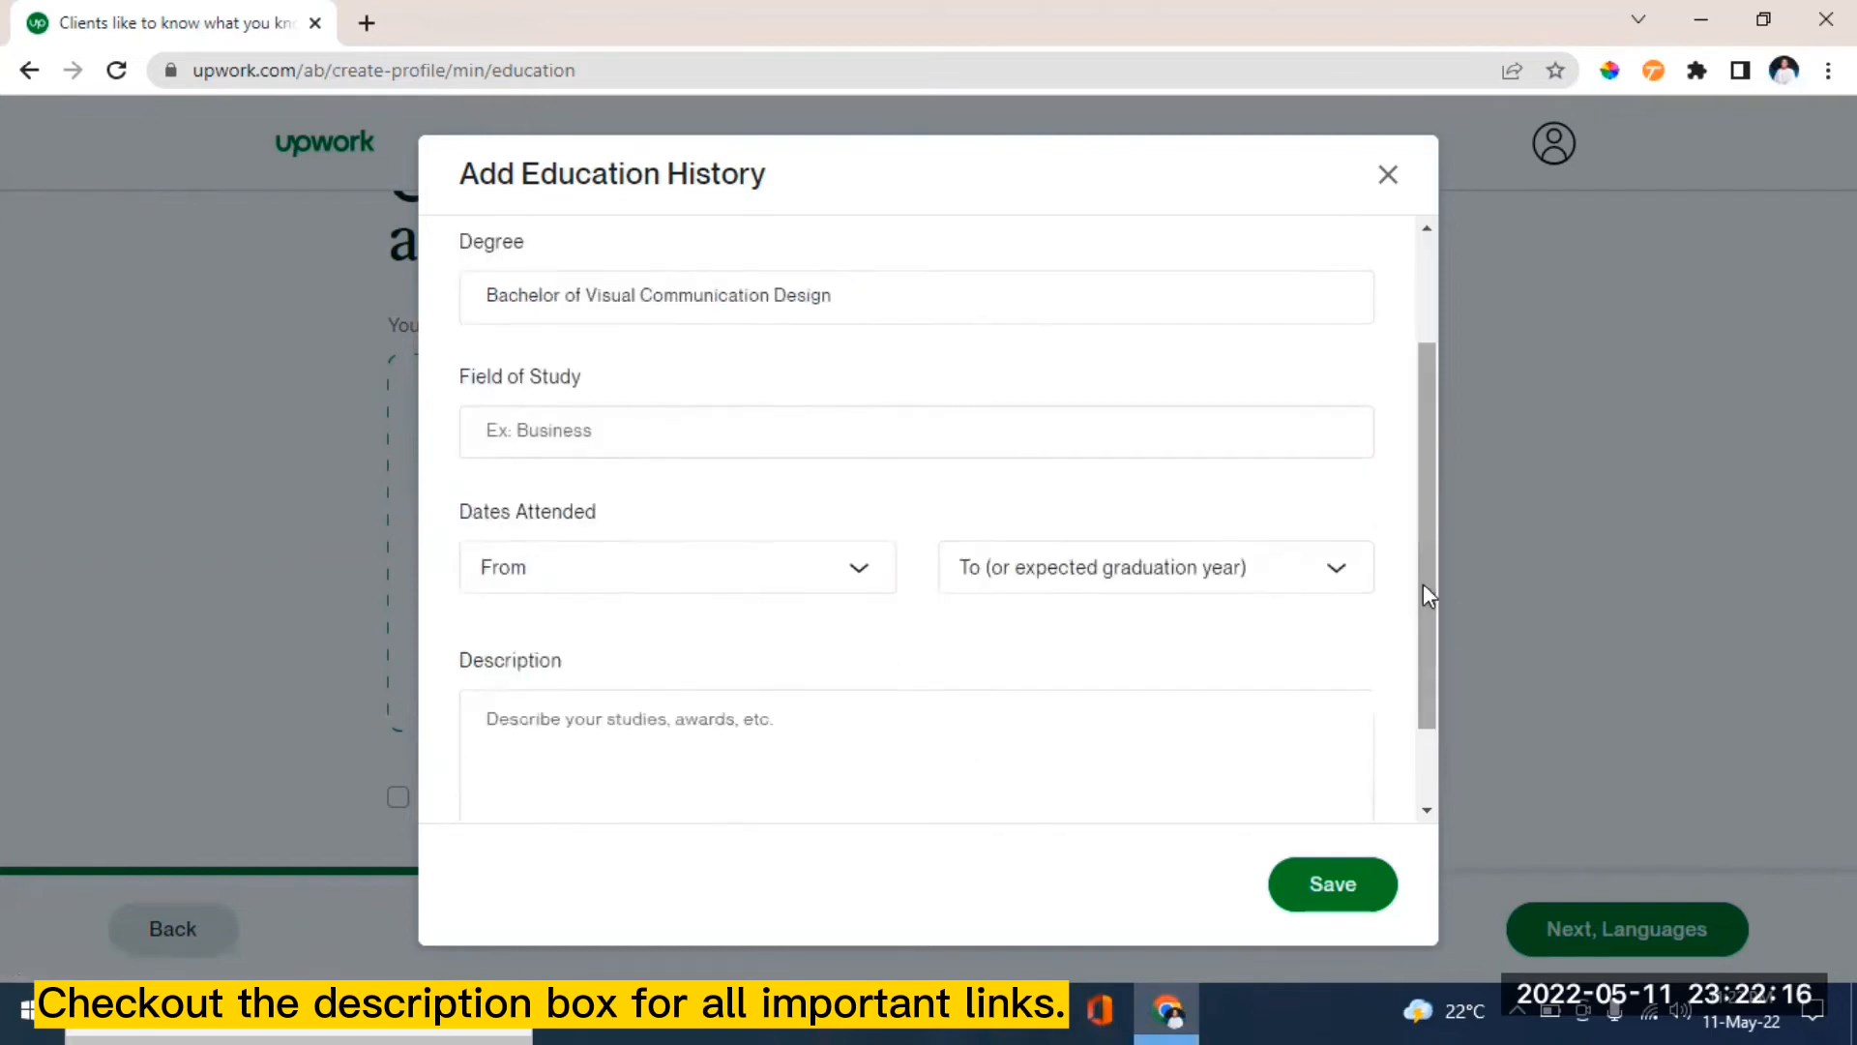
{"action": "left_click", "coordinate": [578, 436]}
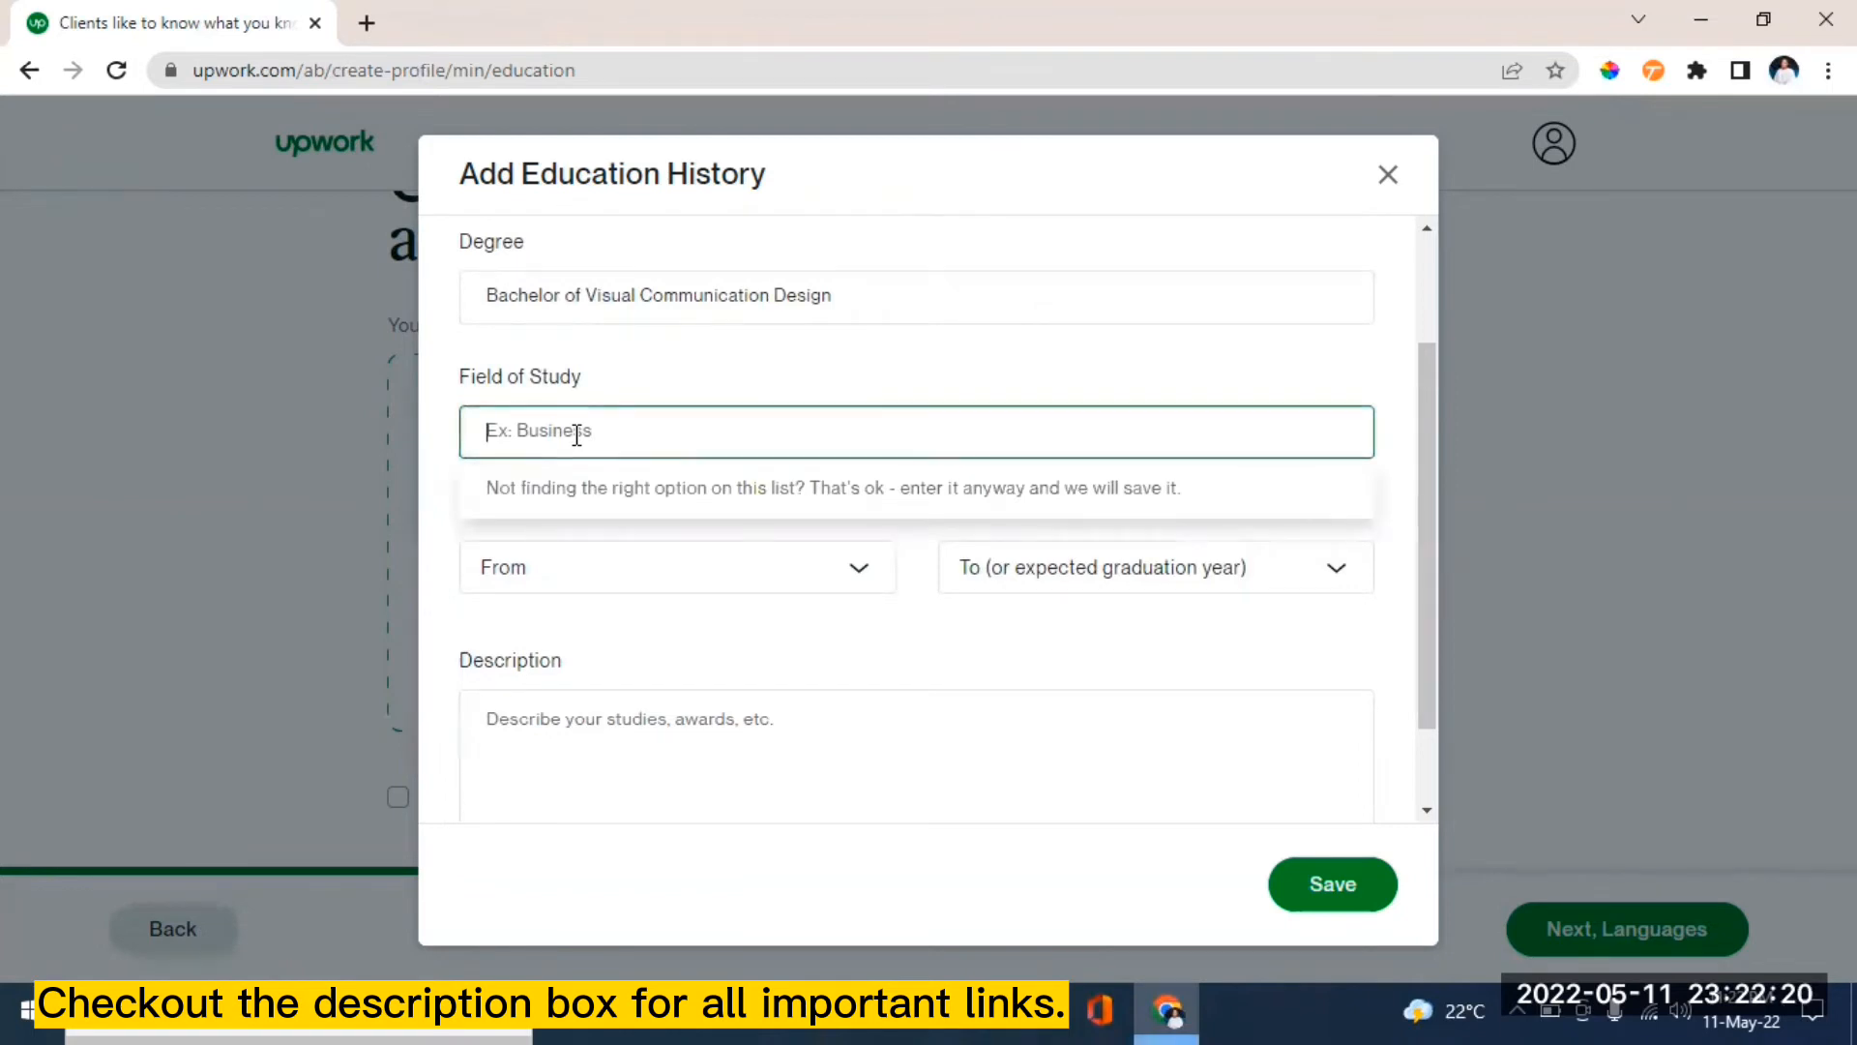
{"action": "type", "text": "life"}
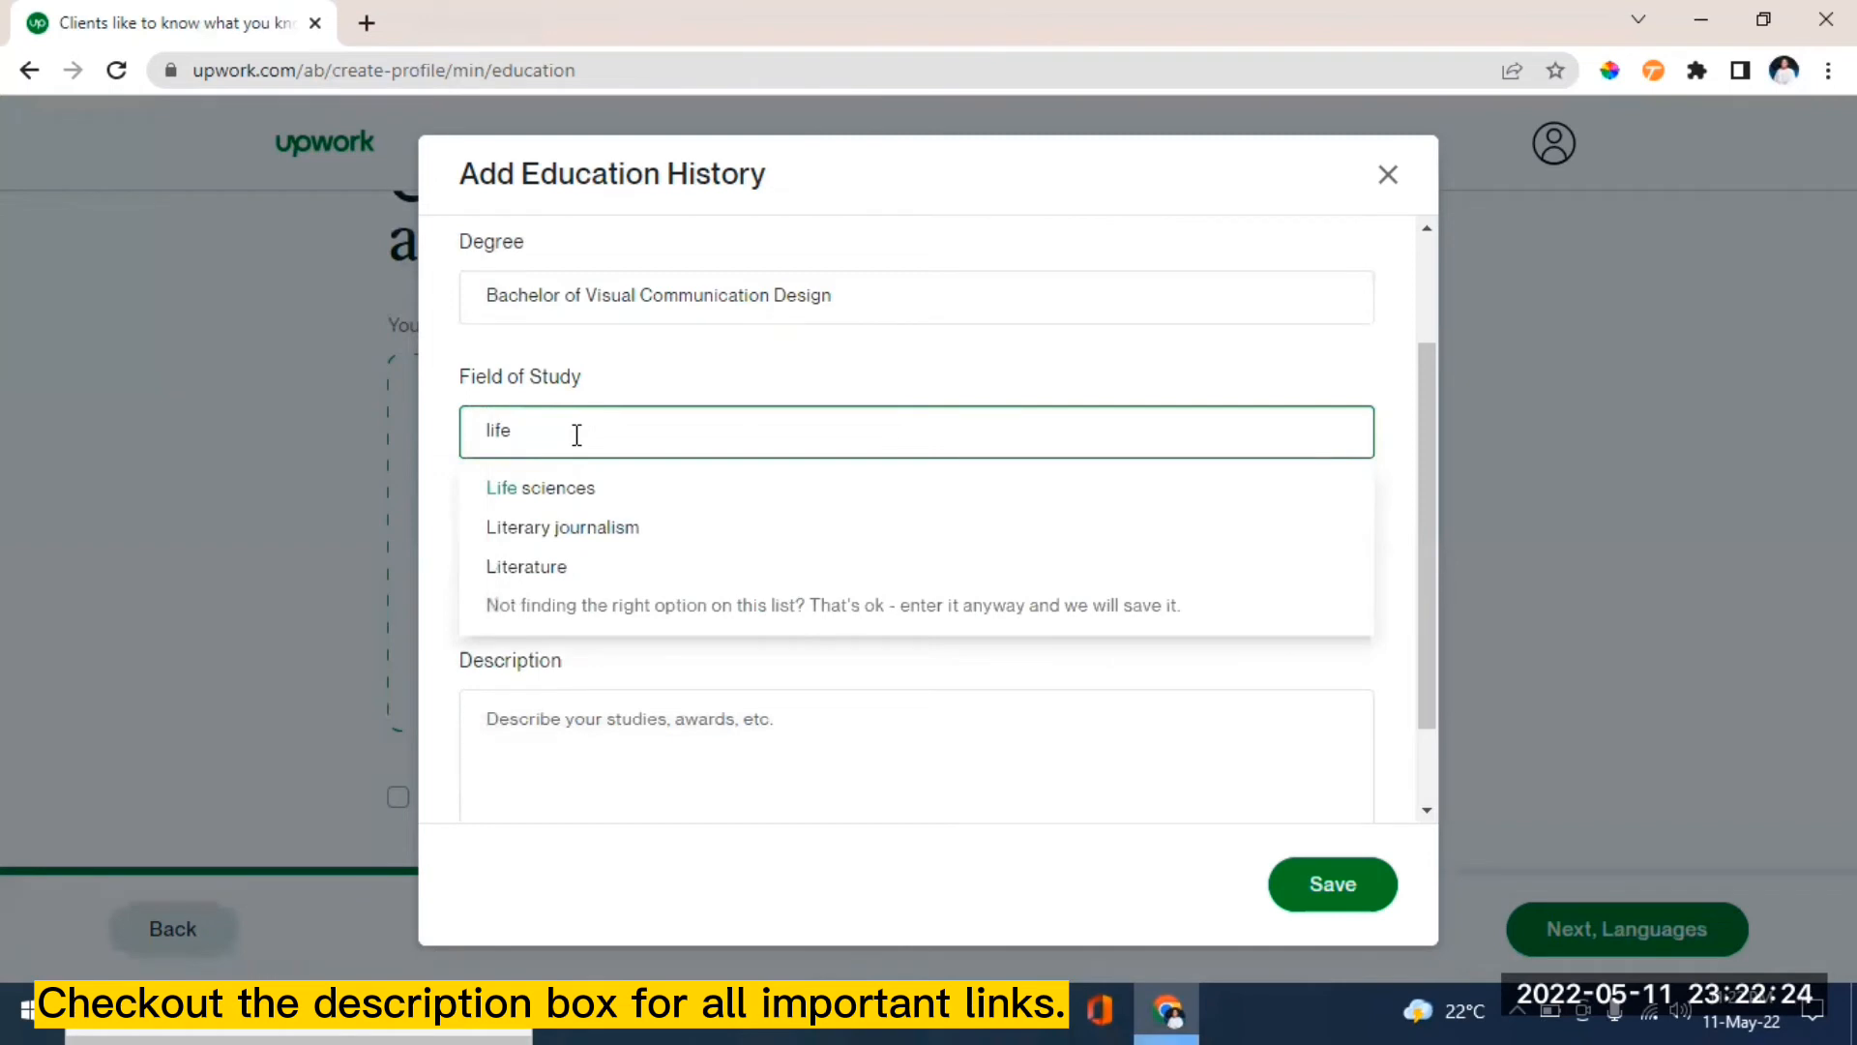
{"action": "left_click", "coordinate": [556, 489]}
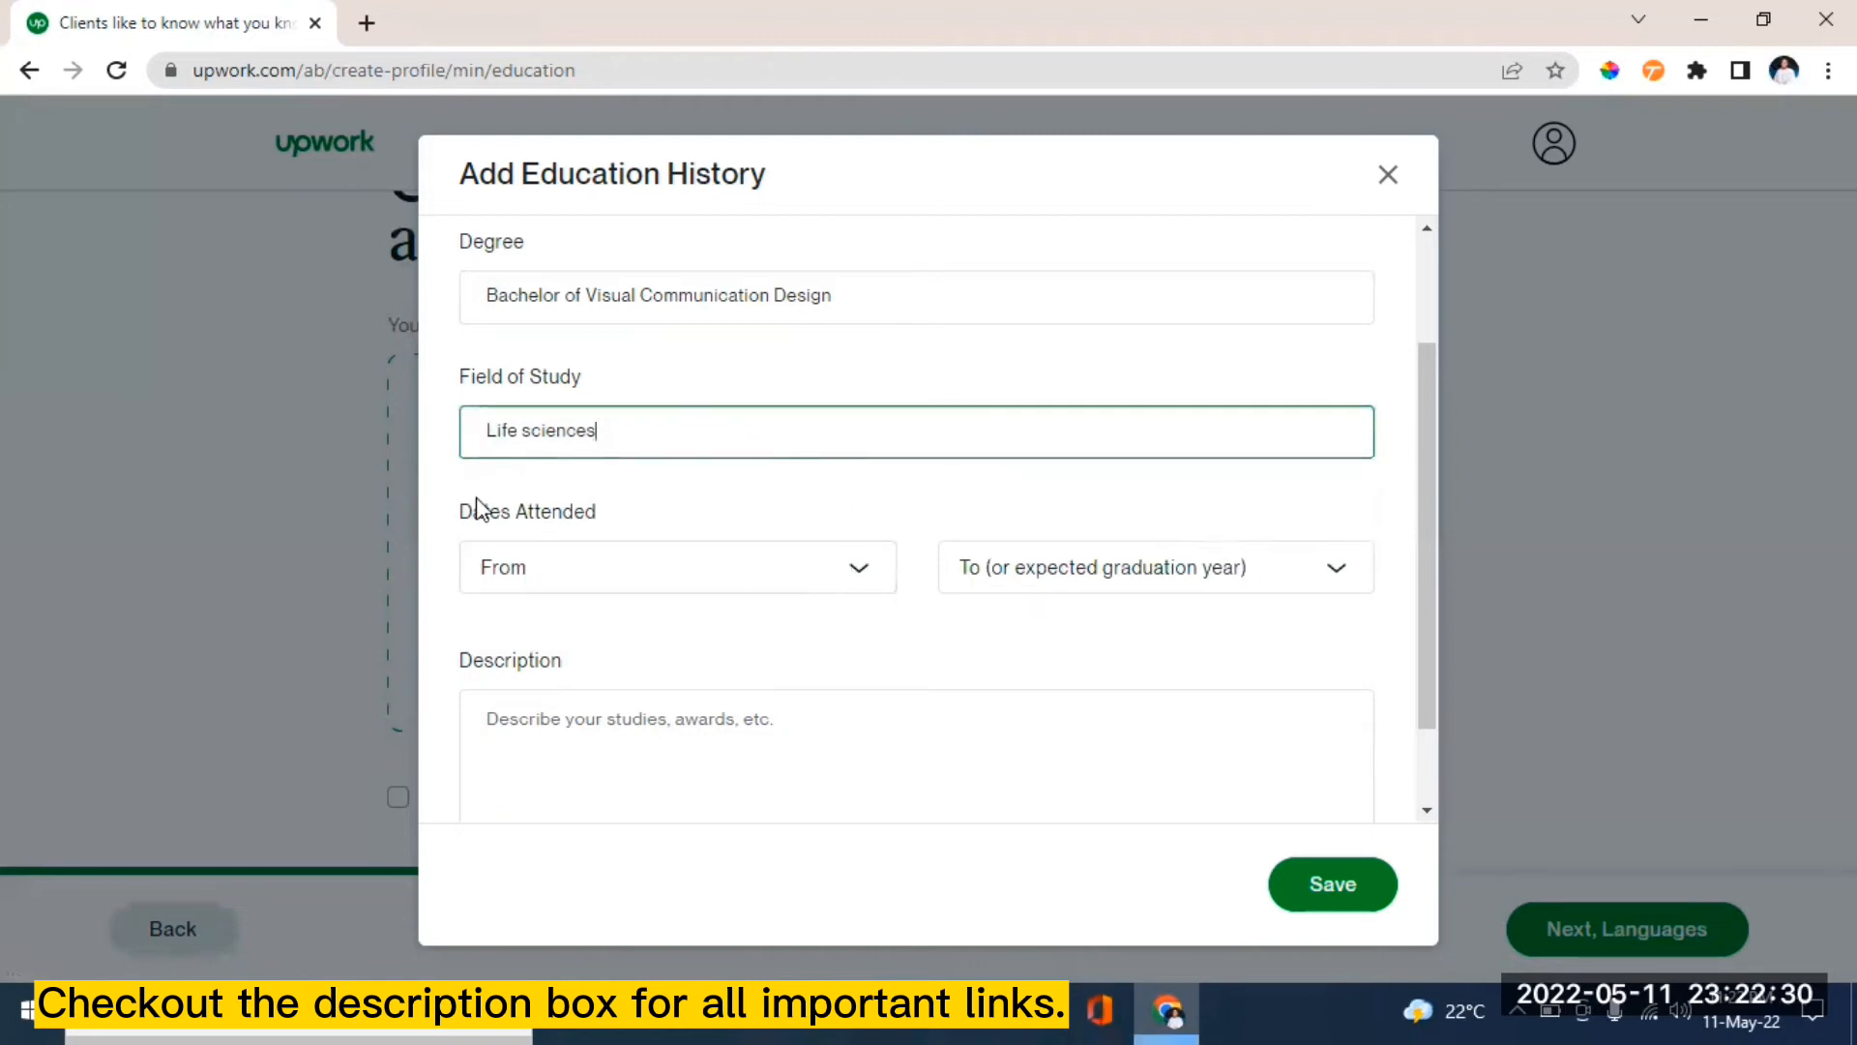
- Set the dates attended to 2018 through 2021 and save the education entry
{"action": "left_click", "coordinate": [860, 573]}
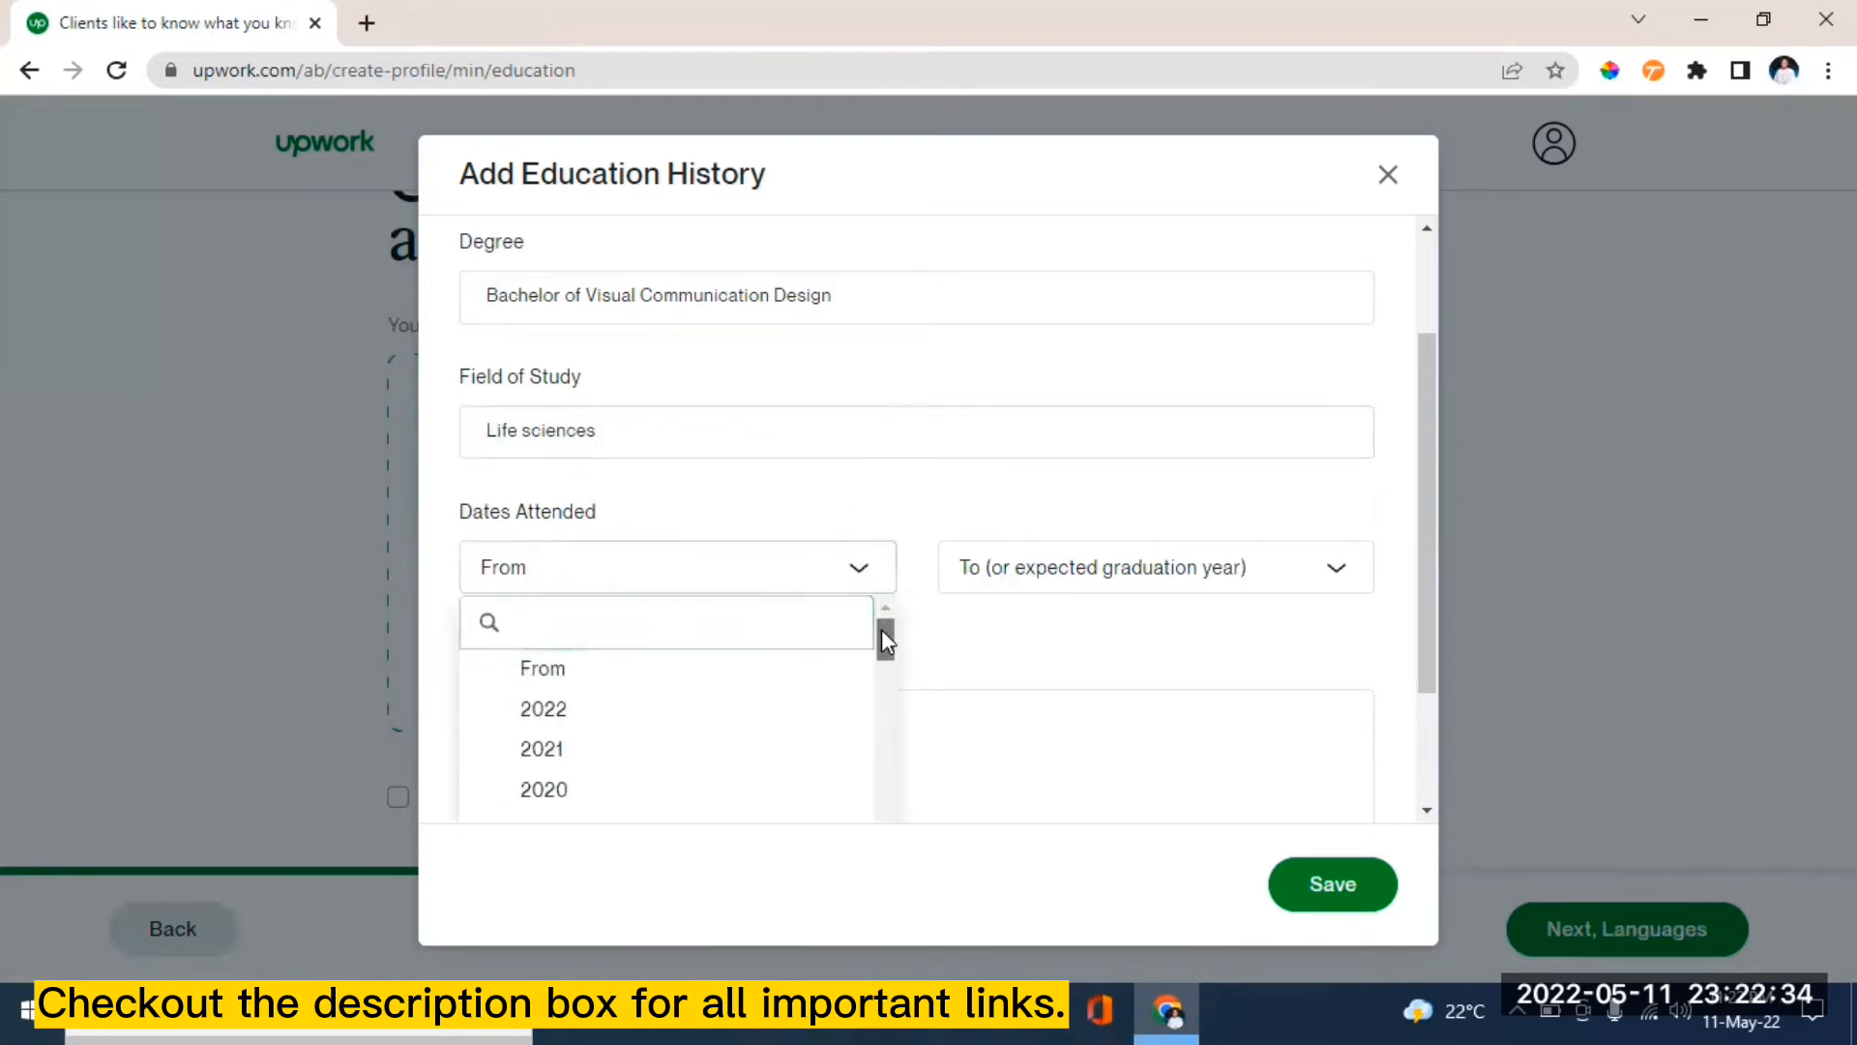
{"action": "mouse_move", "coordinate": [880, 629]}
{"action": "left_mouse_down"}
{"action": "mouse_move", "coordinate": [884, 664]}
{"action": "mouse_move", "coordinate": [878, 640]}
{"action": "left_mouse_up"}
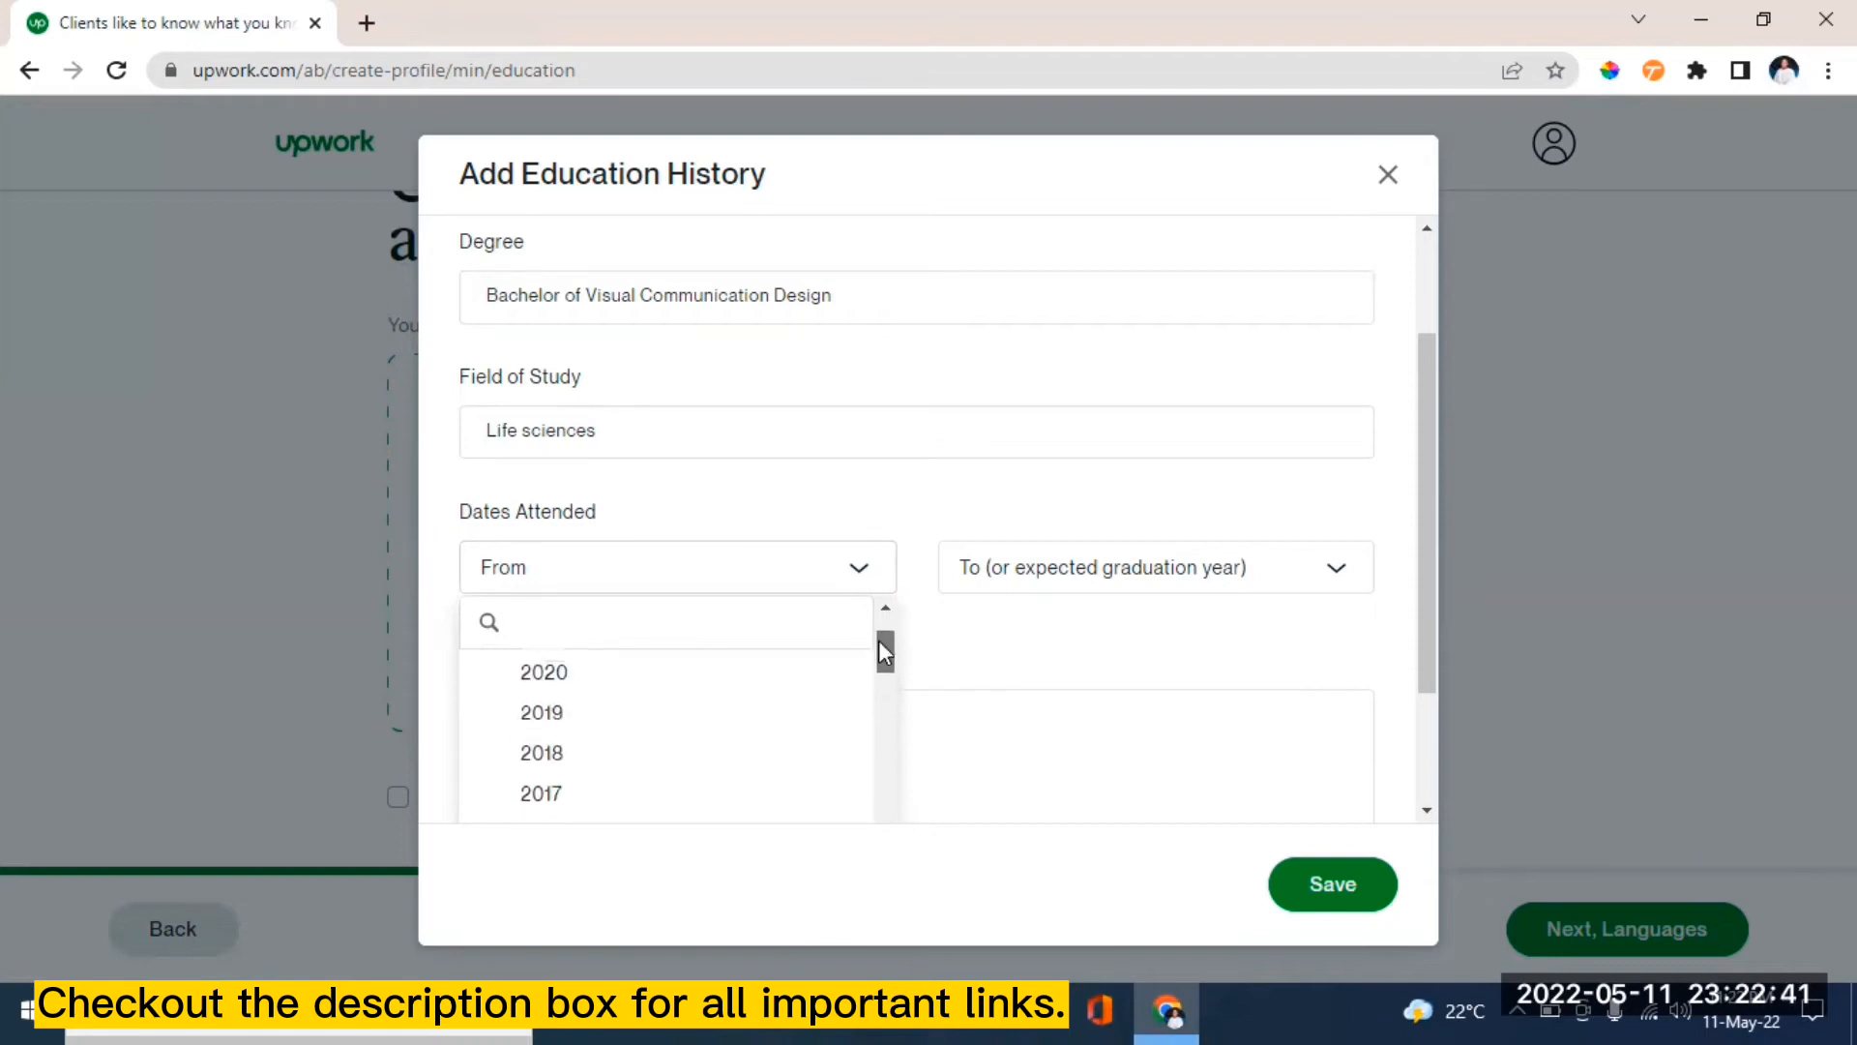
{"action": "left_click", "coordinate": [564, 713]}
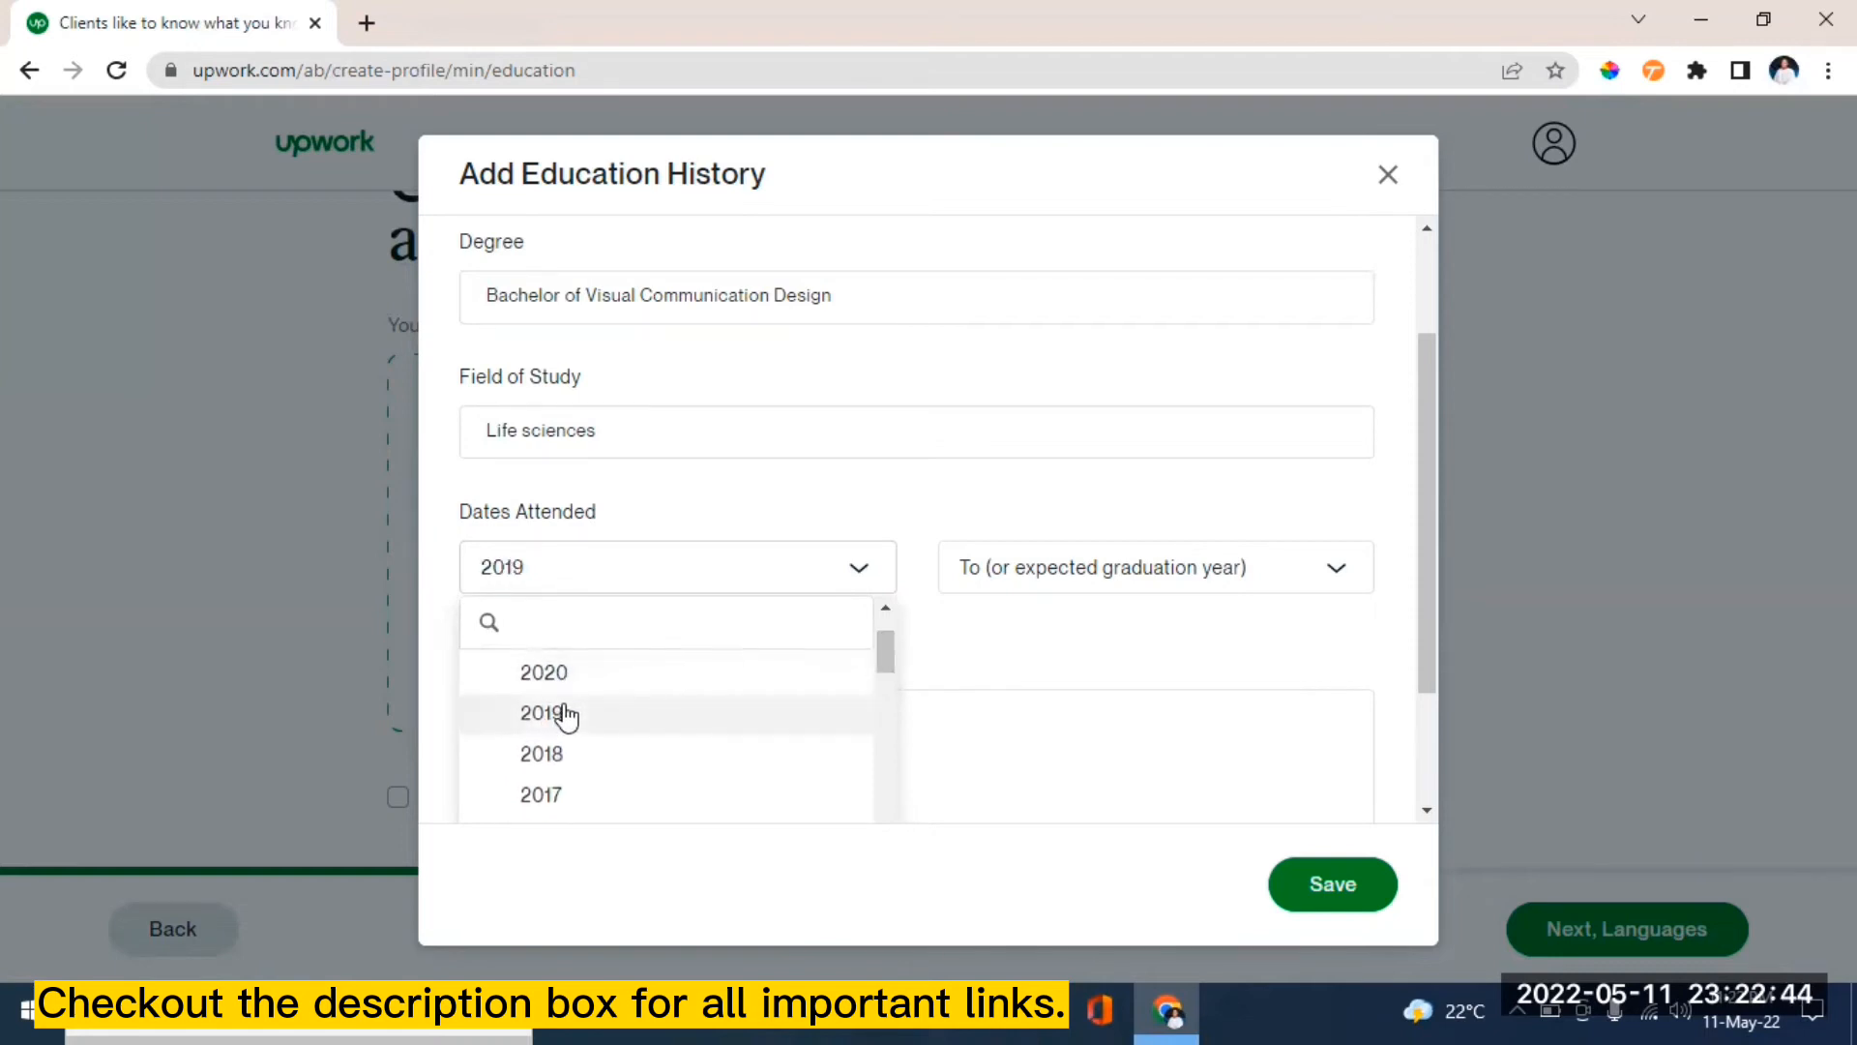
{"action": "left_click", "coordinate": [1341, 571]}
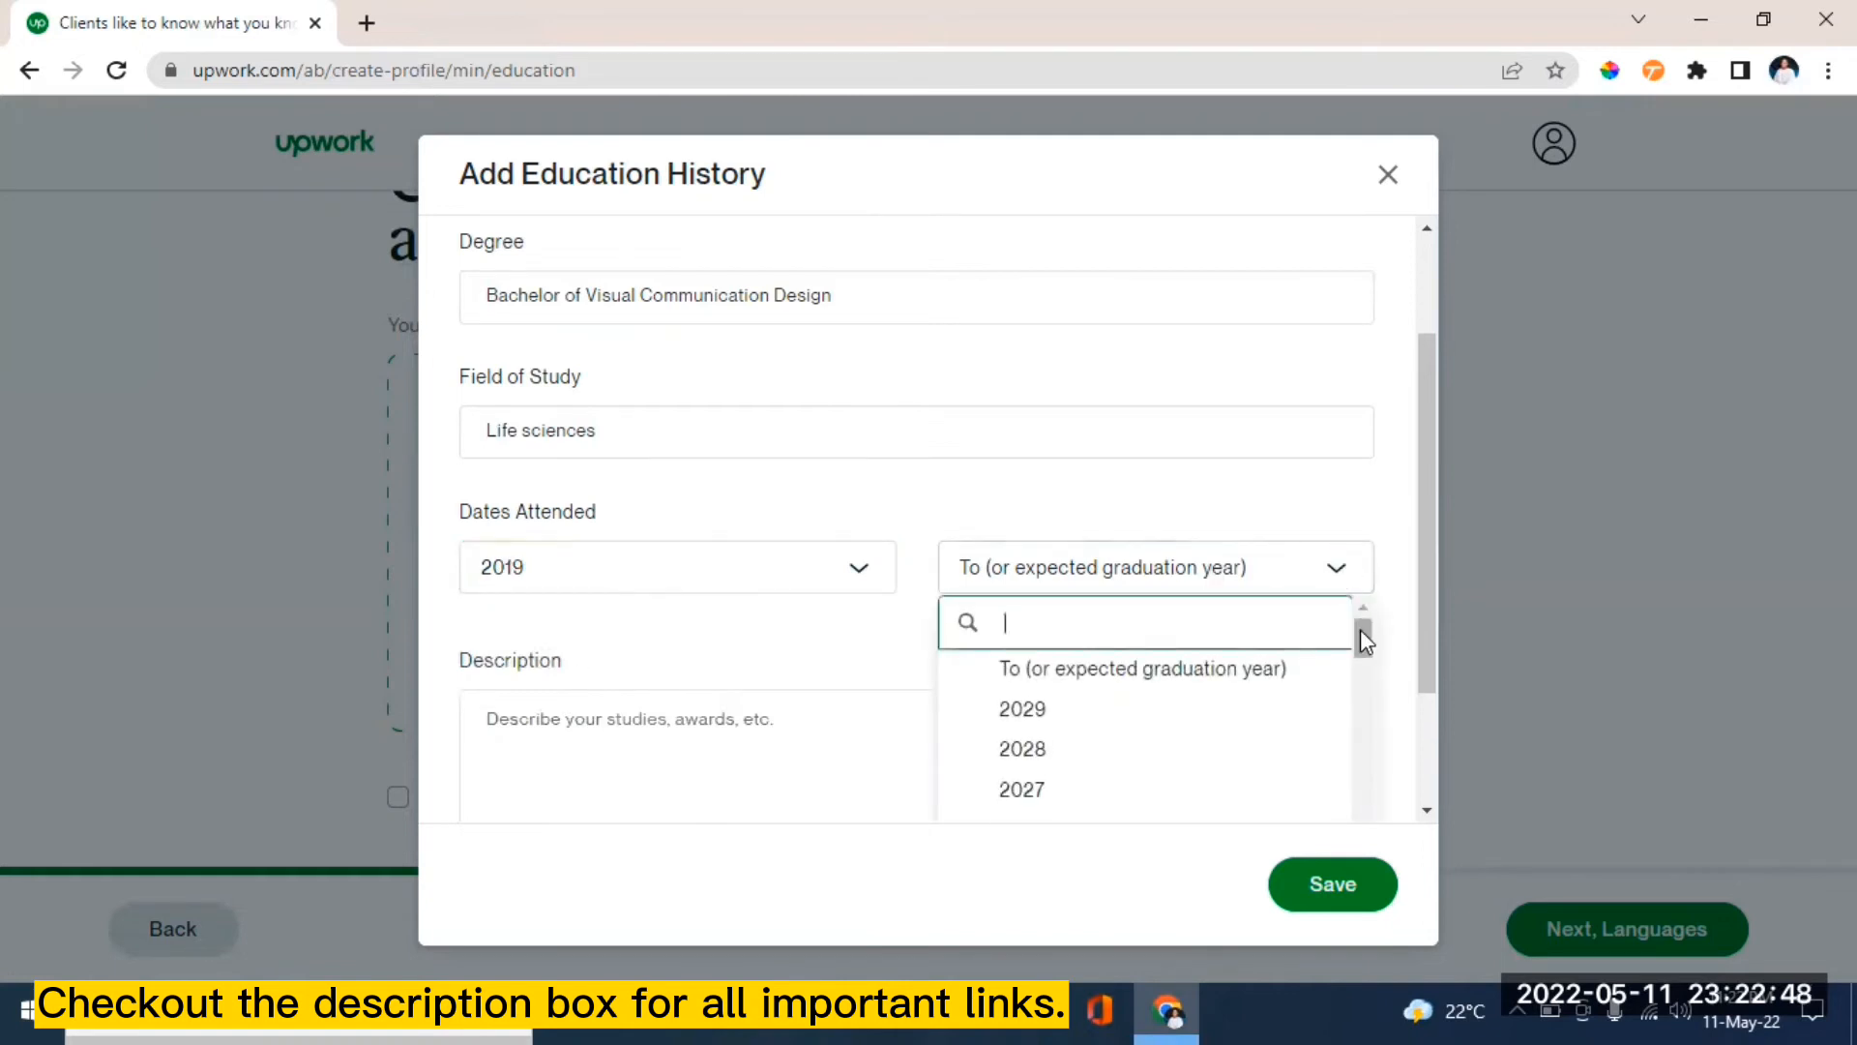
{"action": "left_click_drag", "start_coordinate": [1360, 634], "coordinate": [1362, 661]}
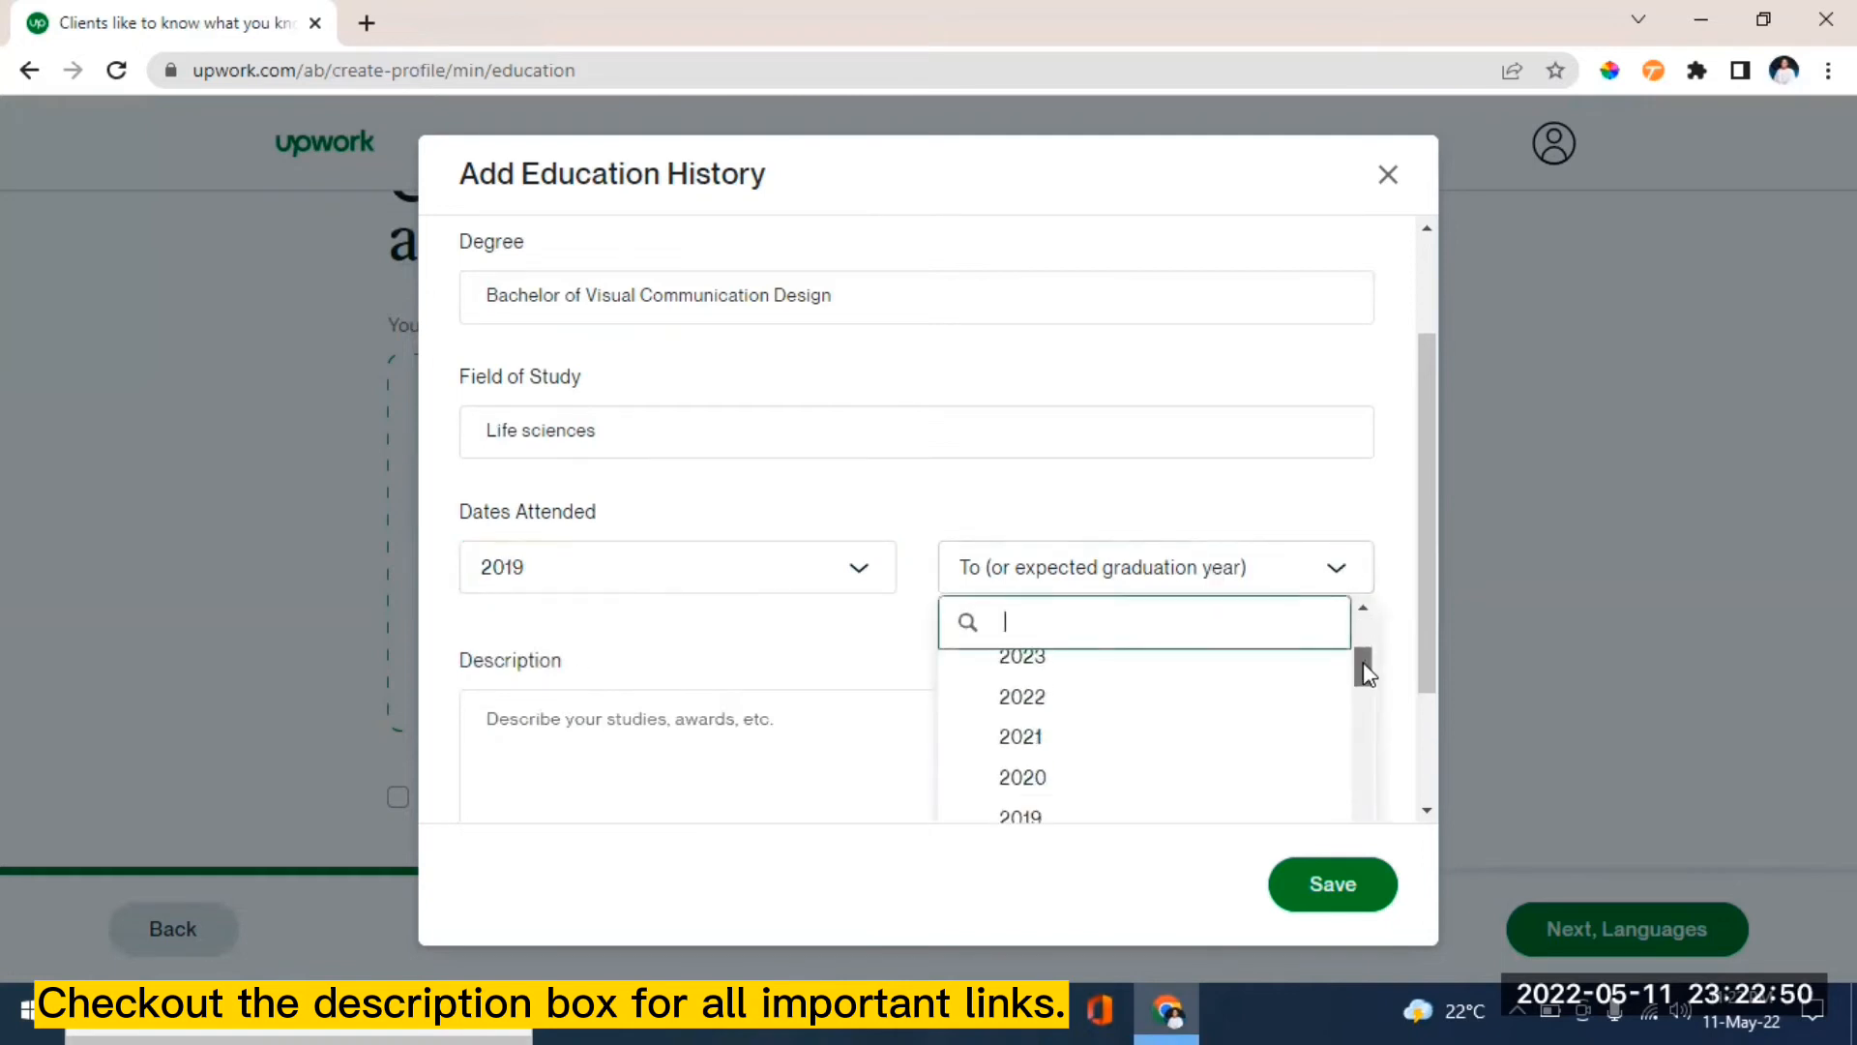
{"action": "left_click", "coordinate": [1048, 743]}
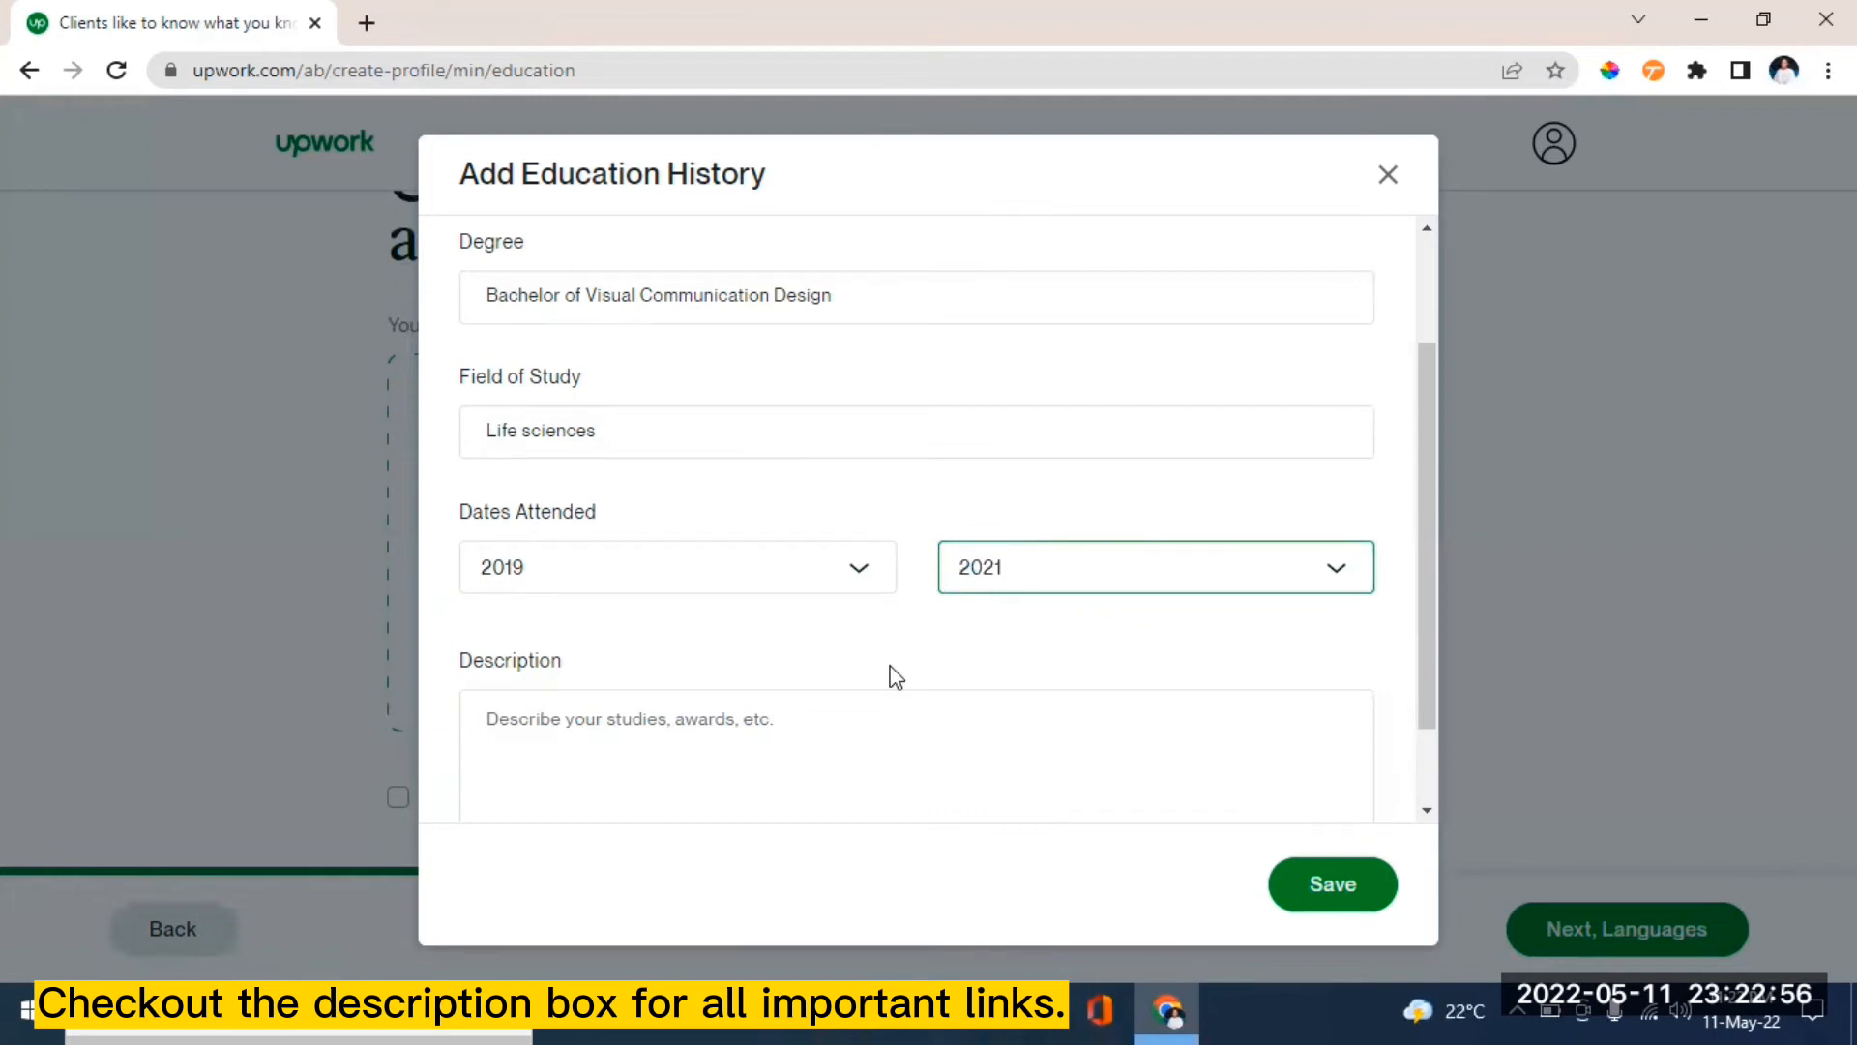
{"action": "left_click", "coordinate": [1343, 570]}
{"action": "left_click", "coordinate": [1338, 568]}
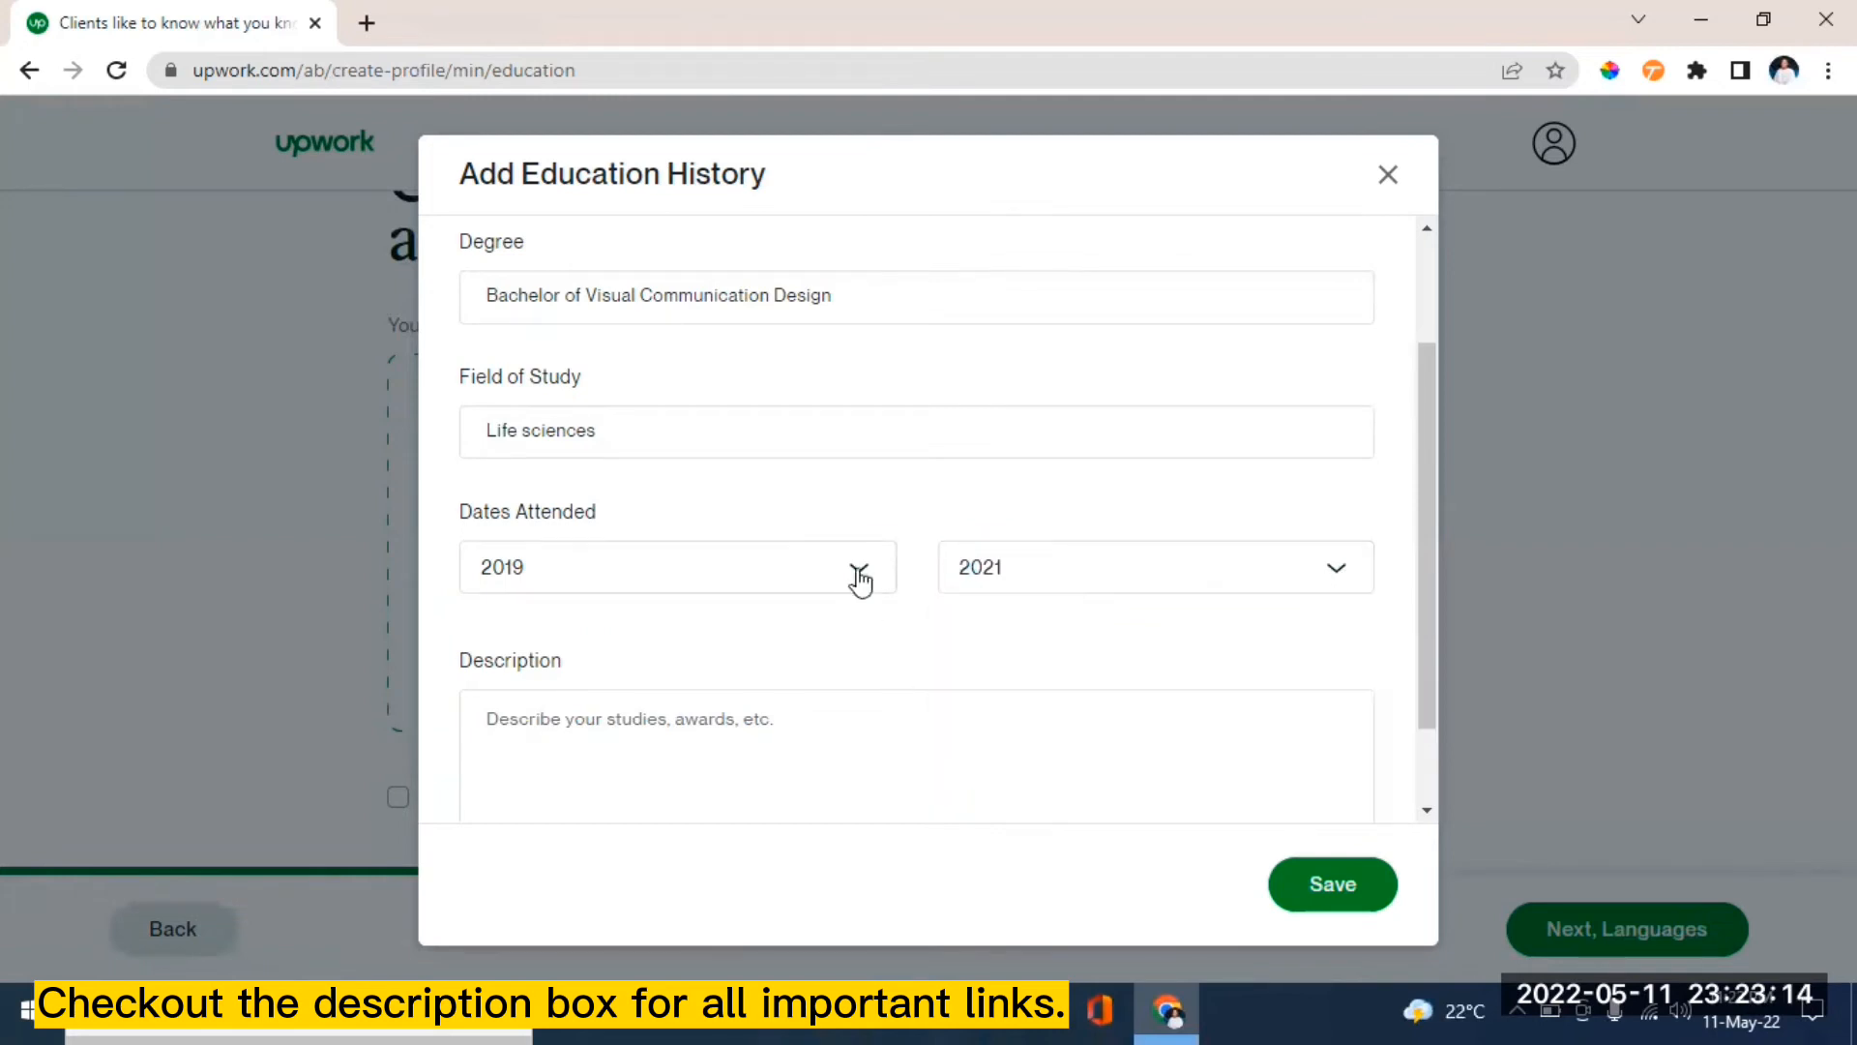
{"action": "left_click", "coordinate": [858, 572]}
{"action": "left_click_drag", "start_coordinate": [886, 648], "coordinate": [884, 665]}
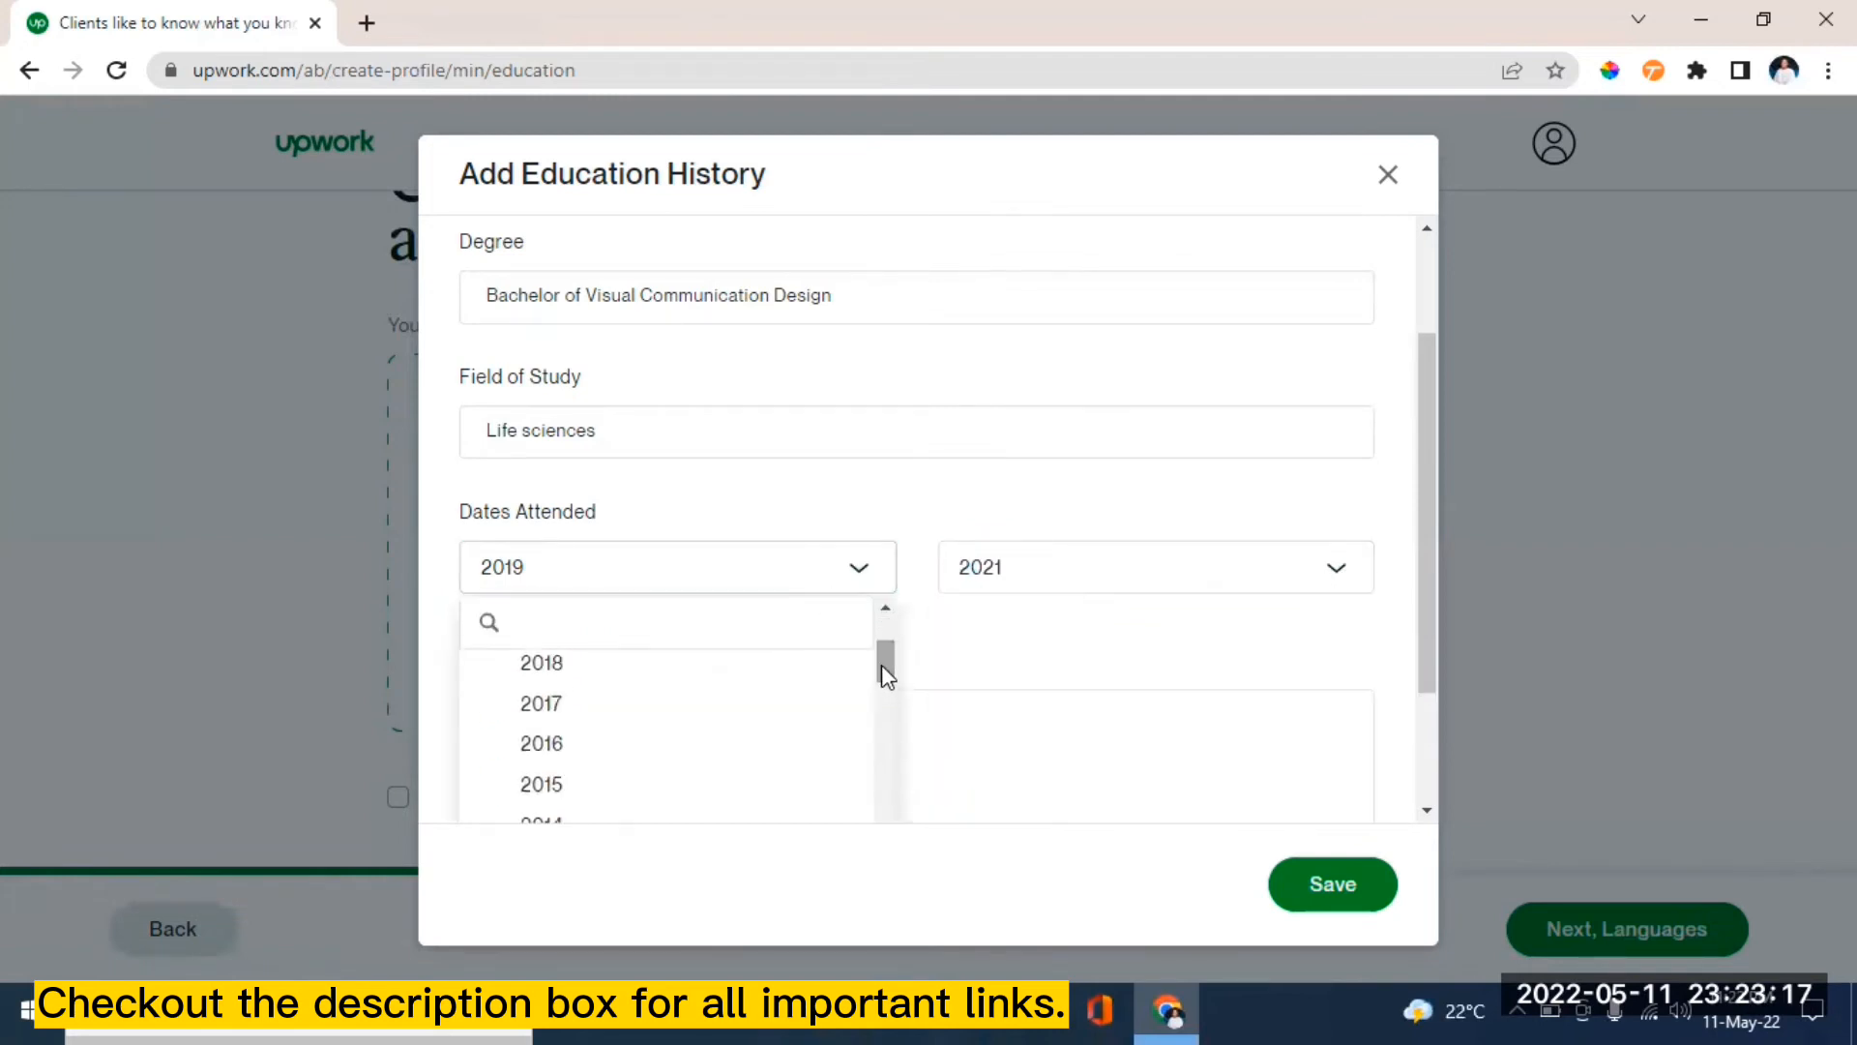
{"action": "left_click", "coordinate": [599, 667]}
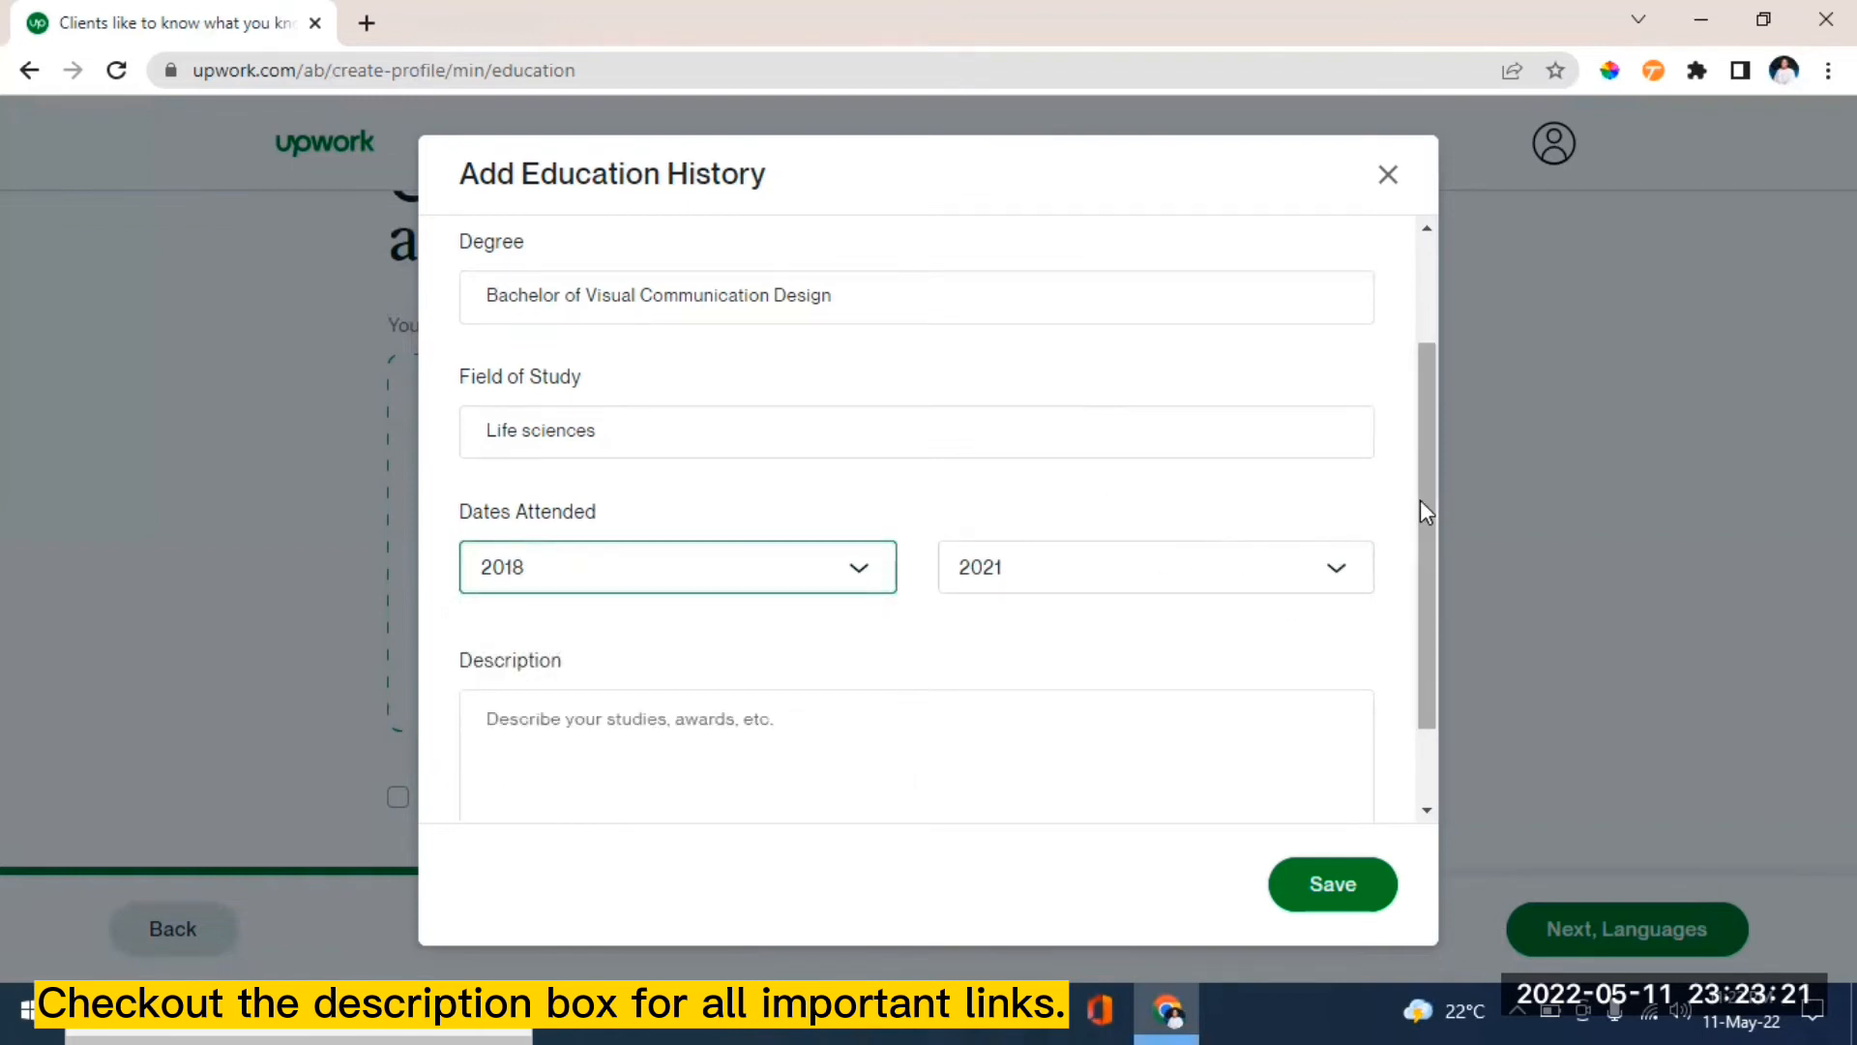
{"action": "left_click_drag", "start_coordinate": [1433, 504], "coordinate": [1431, 607]}
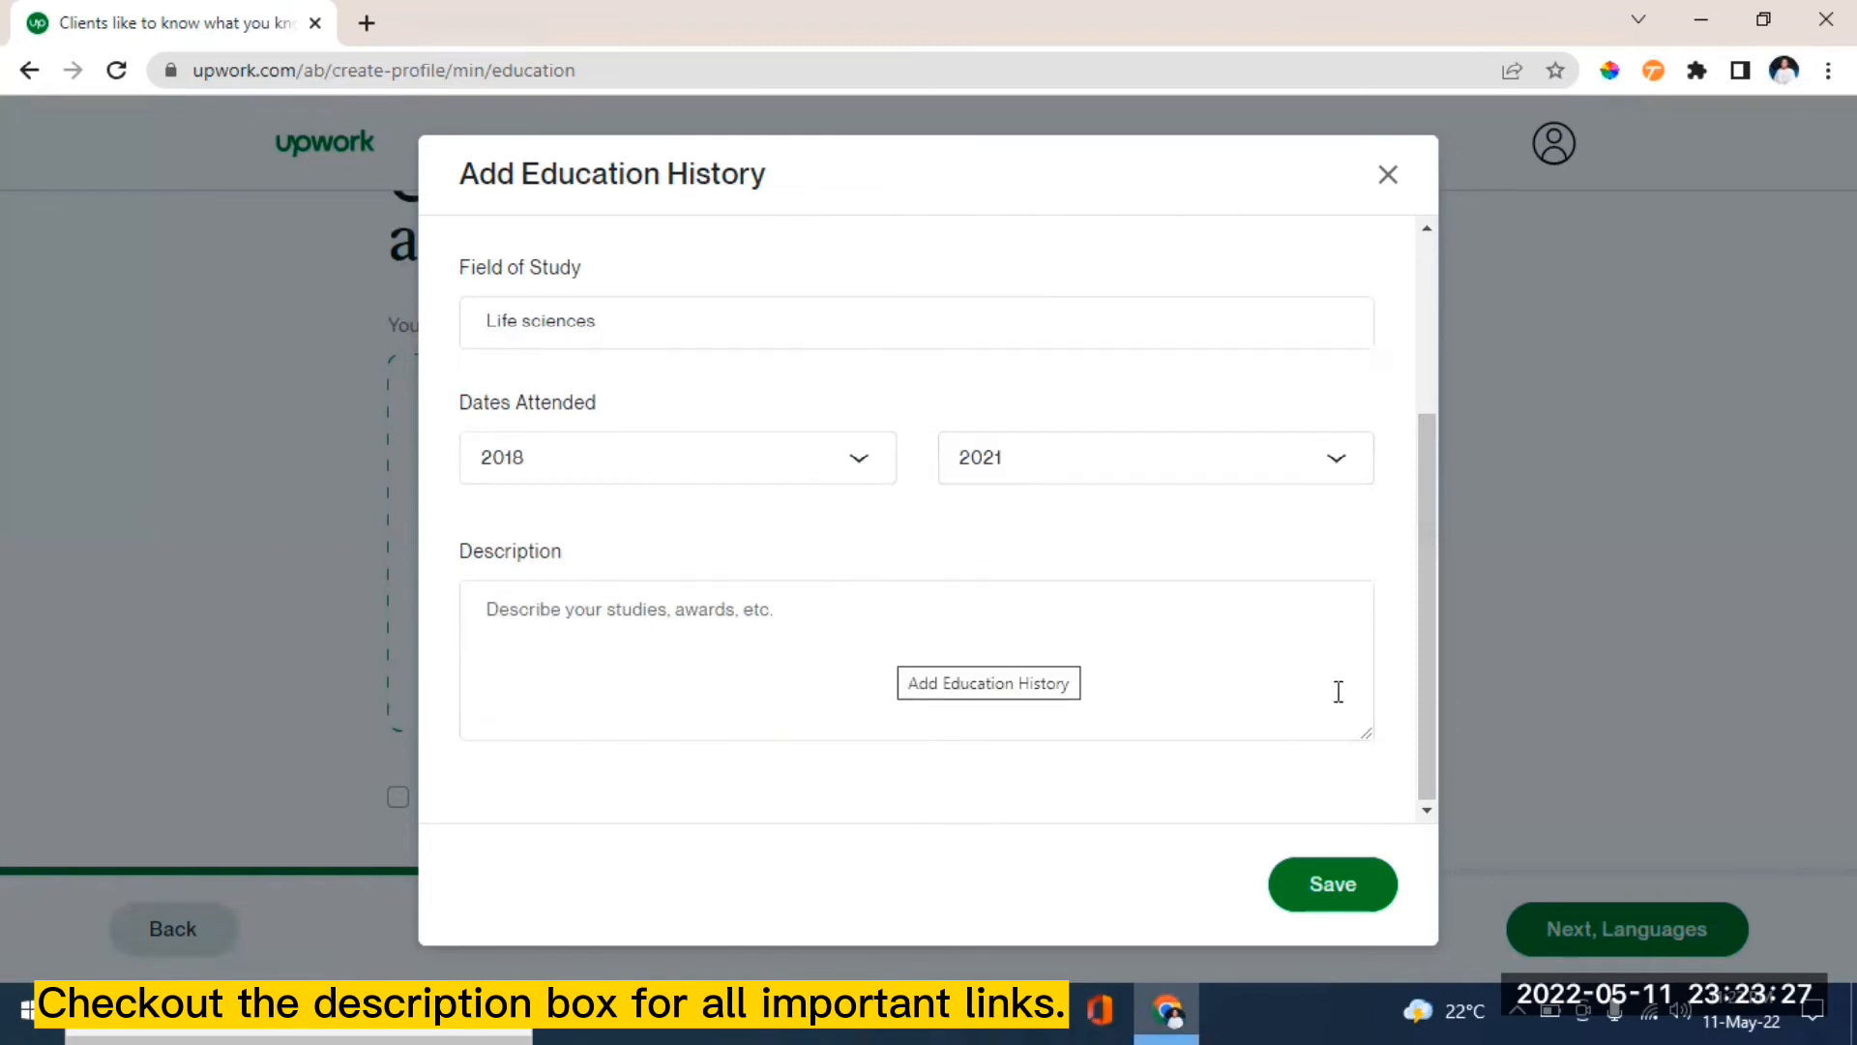
{"action": "left_click_drag", "start_coordinate": [1428, 606], "coordinate": [1397, 801]}
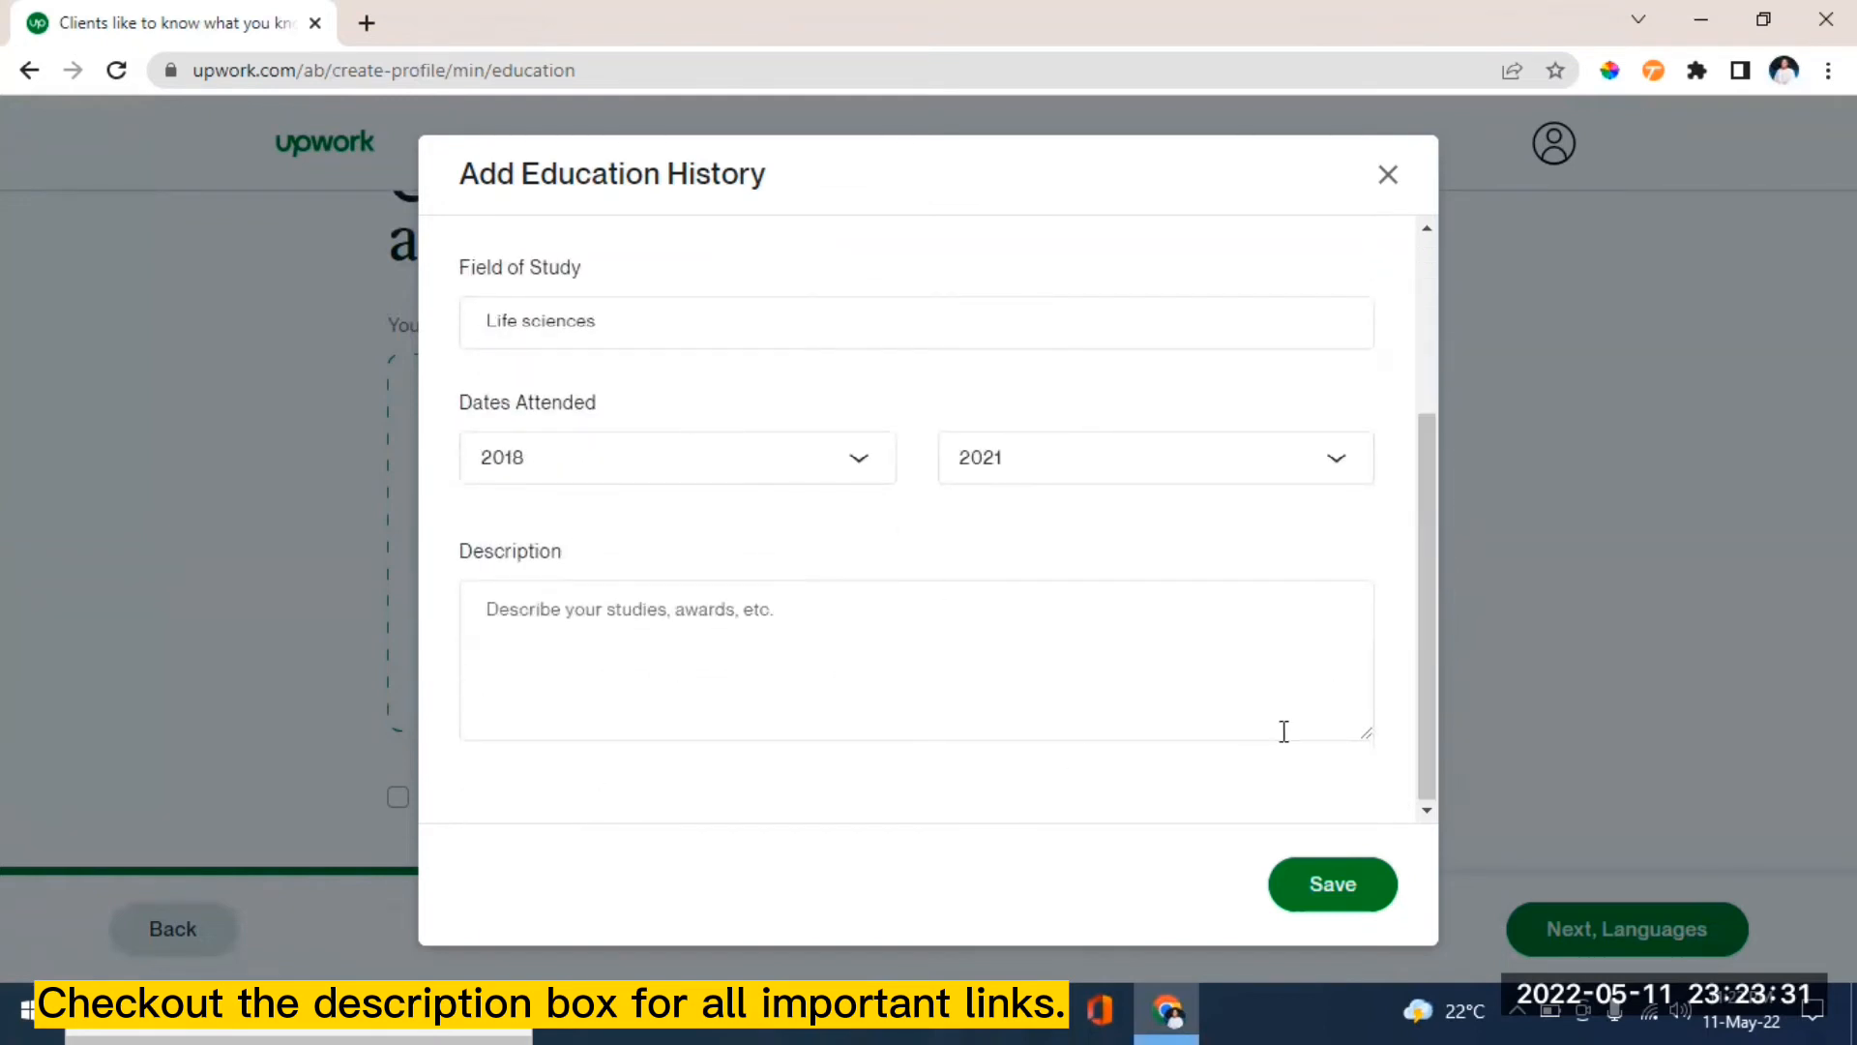
{"action": "left_click", "coordinate": [1323, 888]}
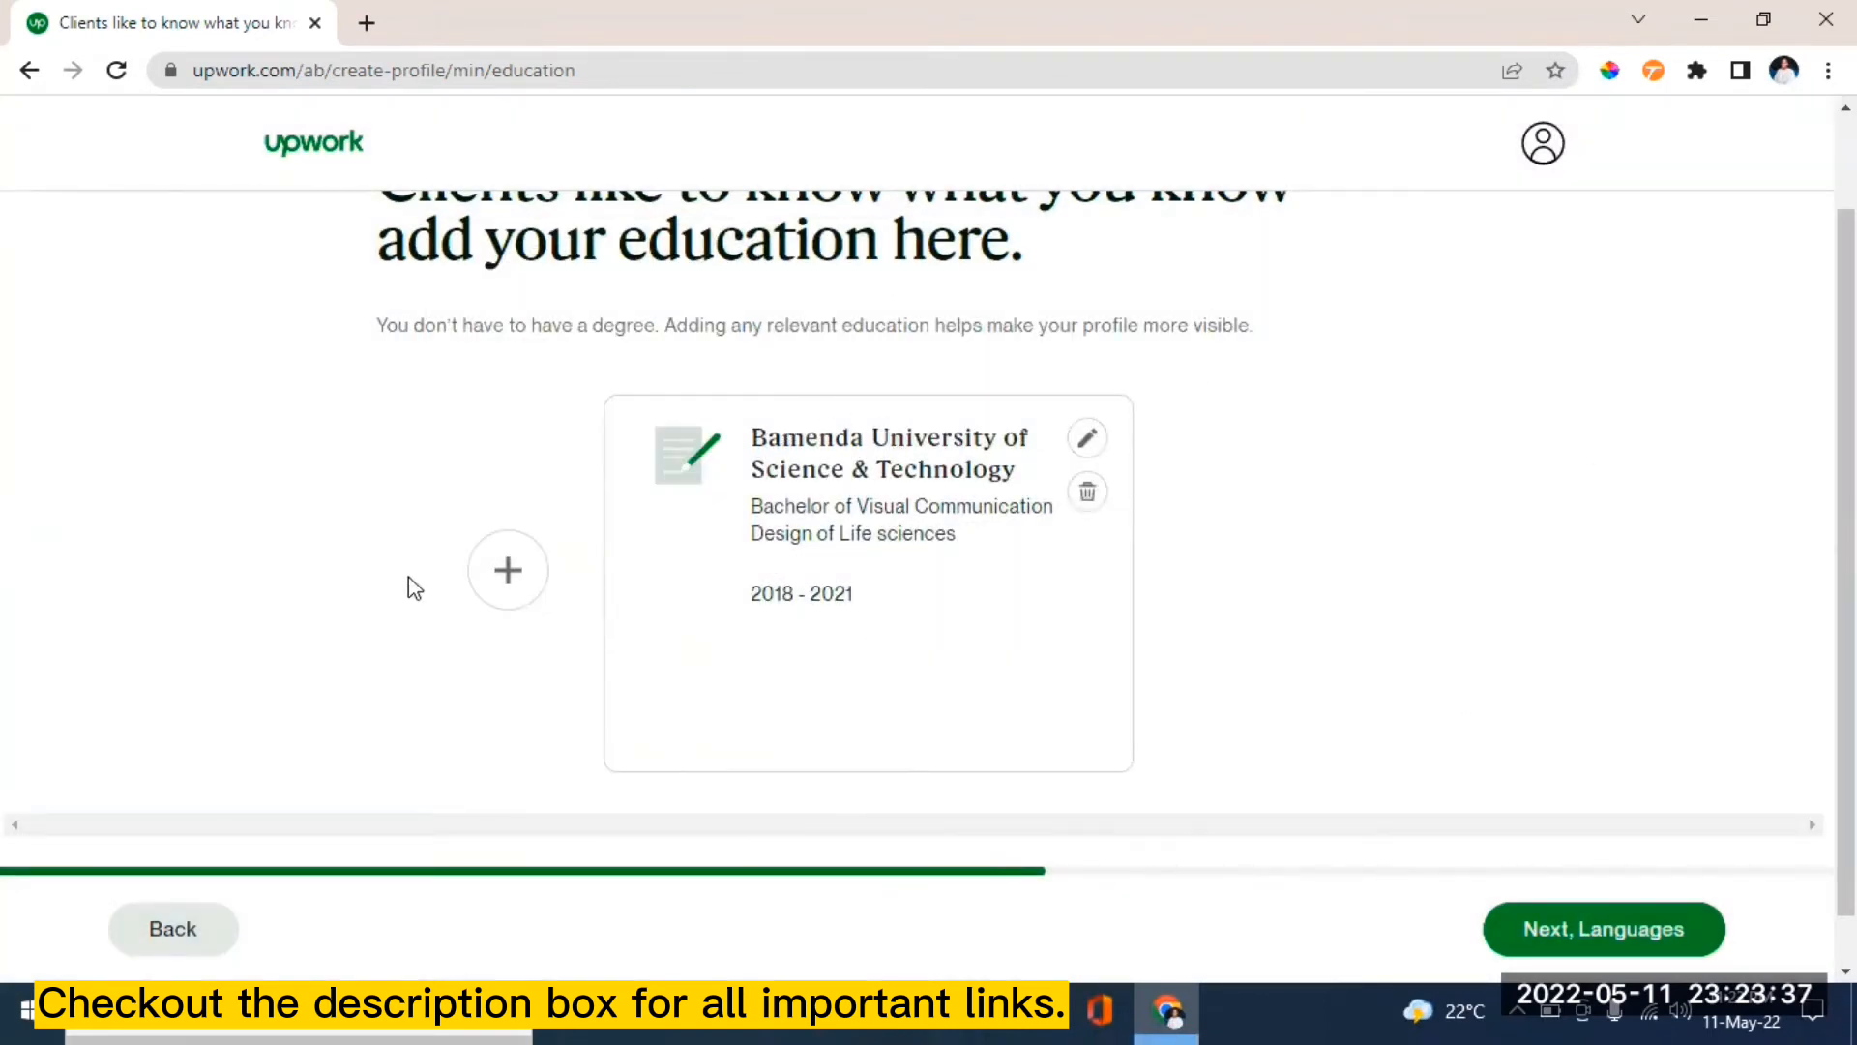
- Open a second education form and close it empty, keeping only the Bamenda entry
{"action": "left_click", "coordinate": [507, 572]}
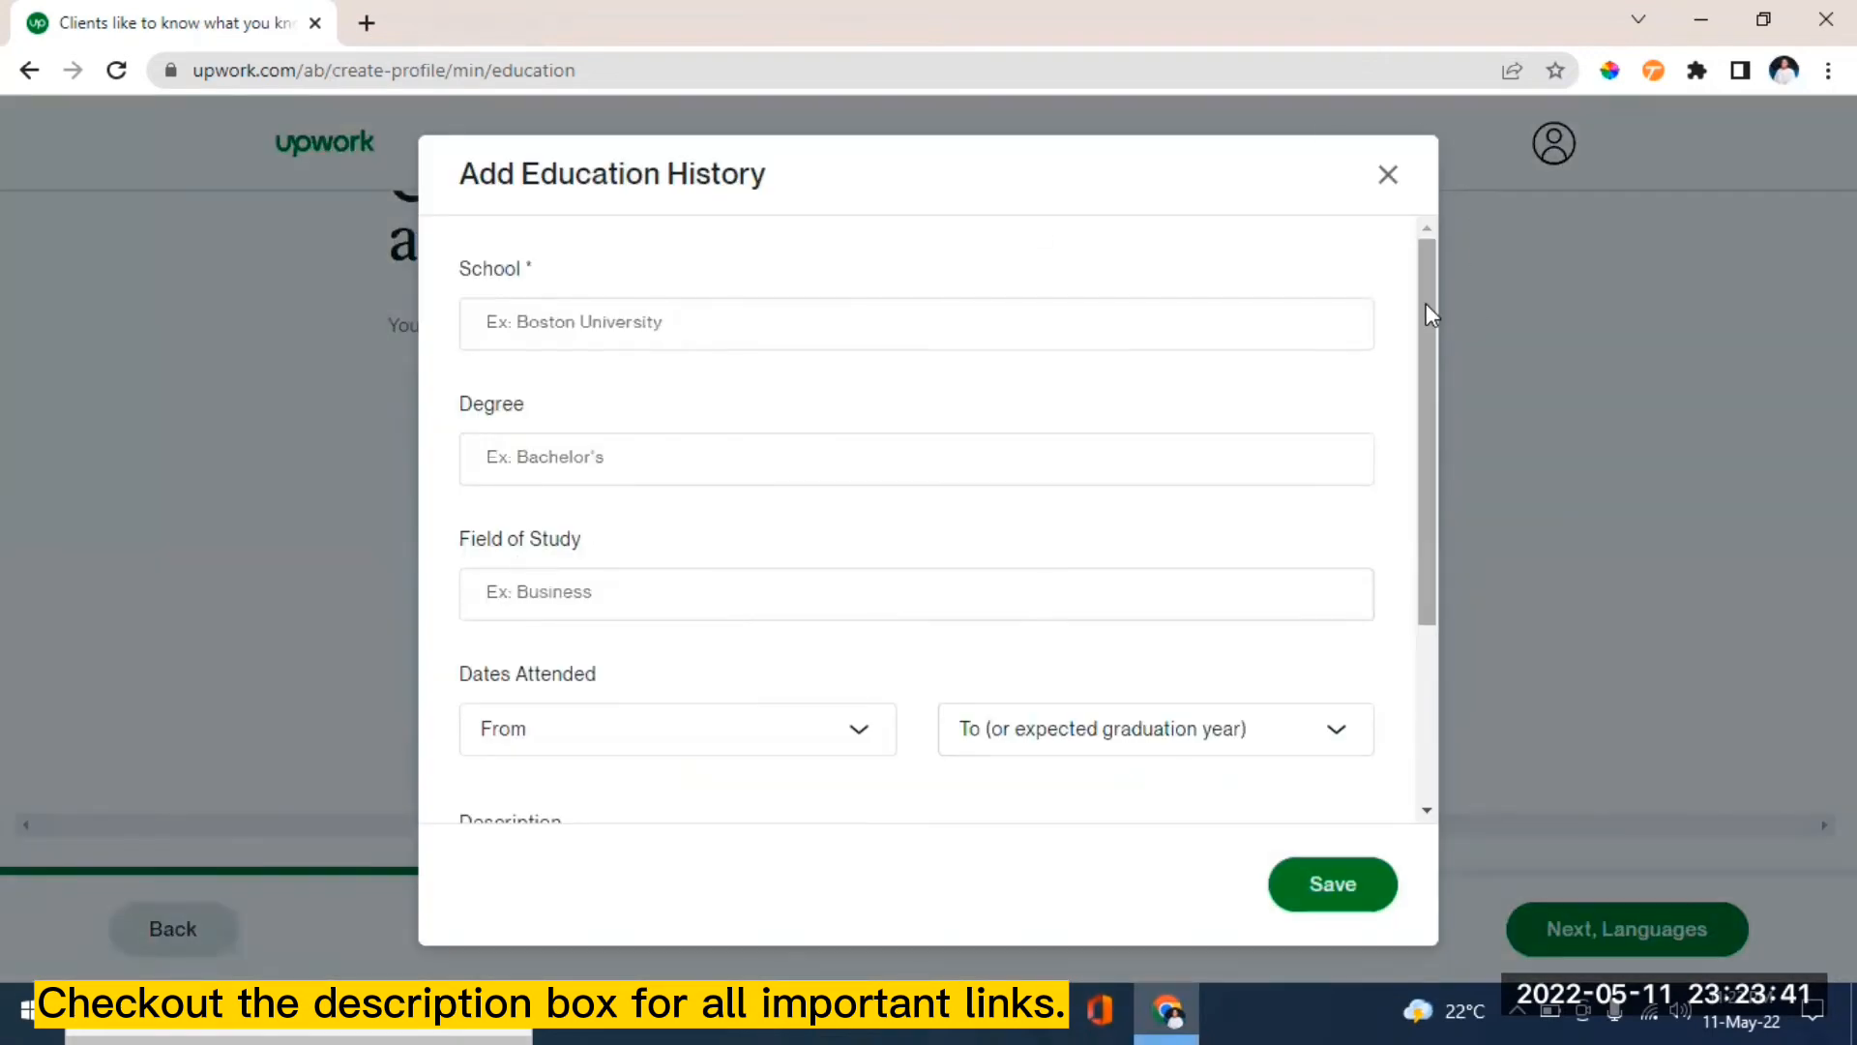
{"action": "left_click_drag", "start_coordinate": [1425, 304], "coordinate": [1417, 258]}
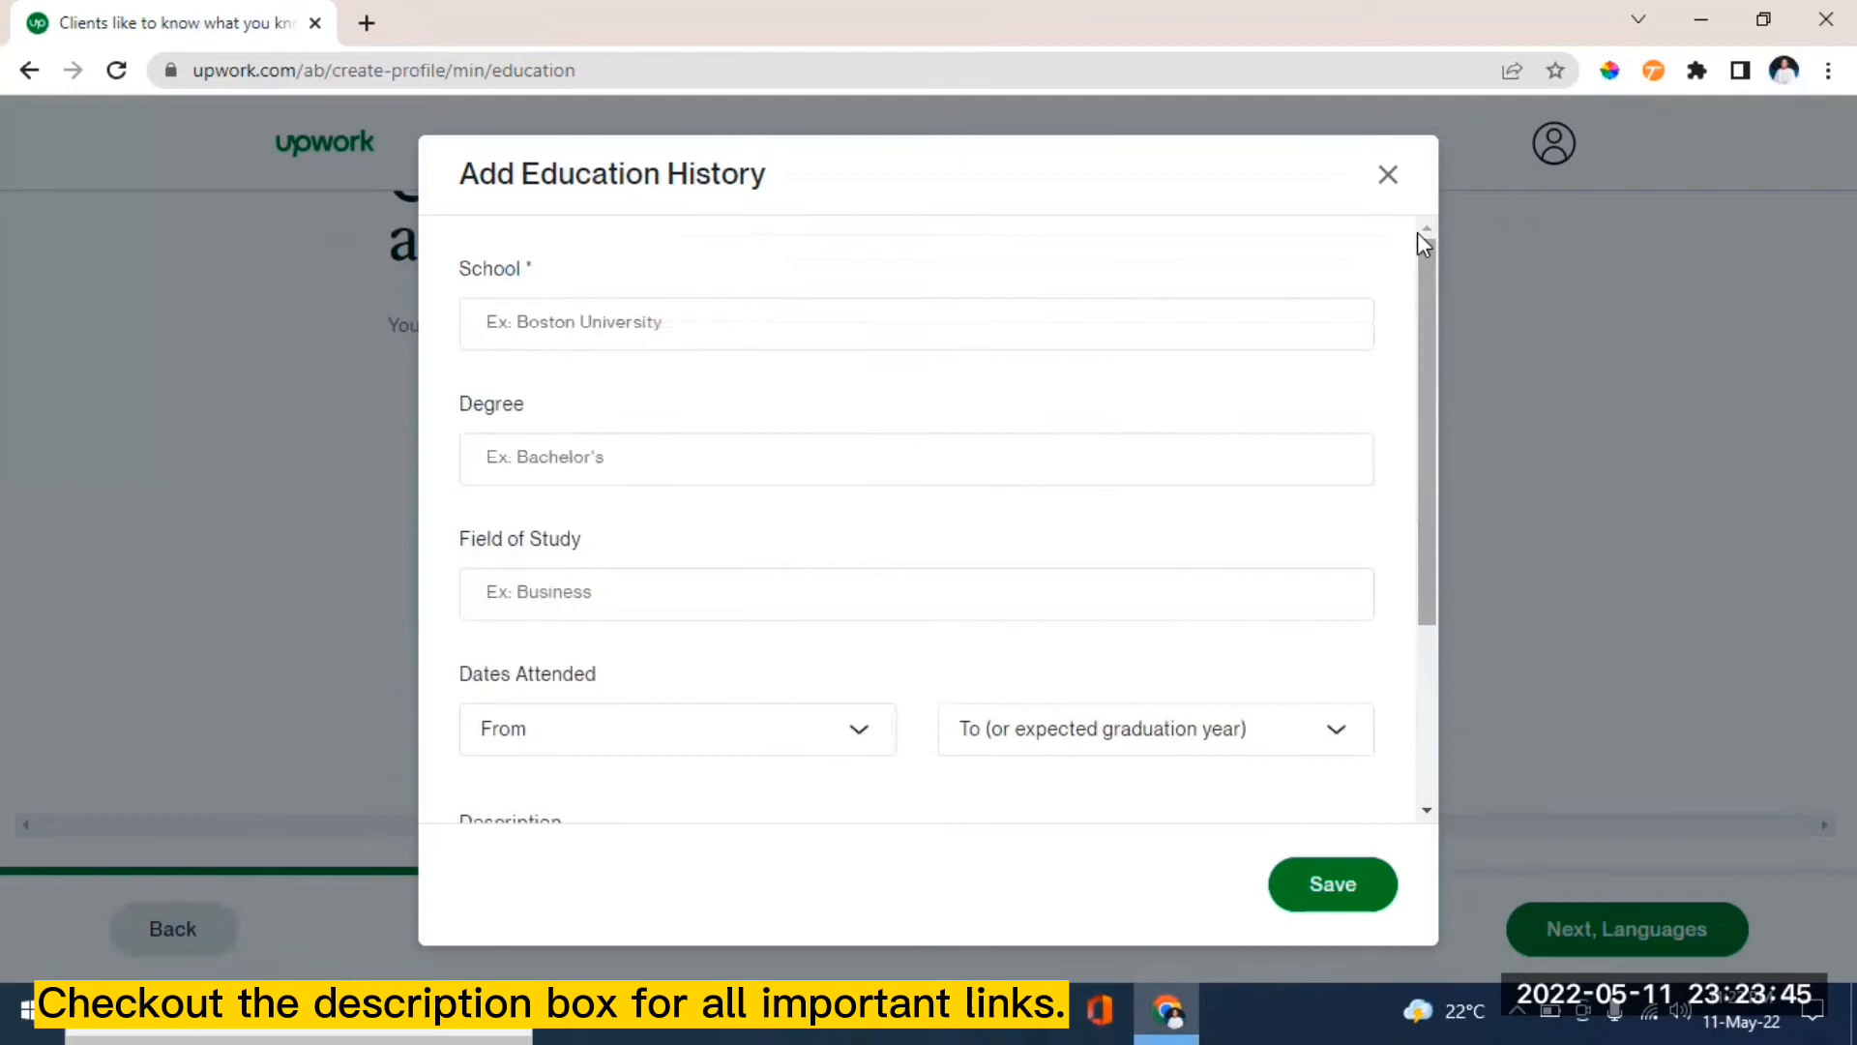
{"action": "left_click", "coordinate": [1388, 180]}
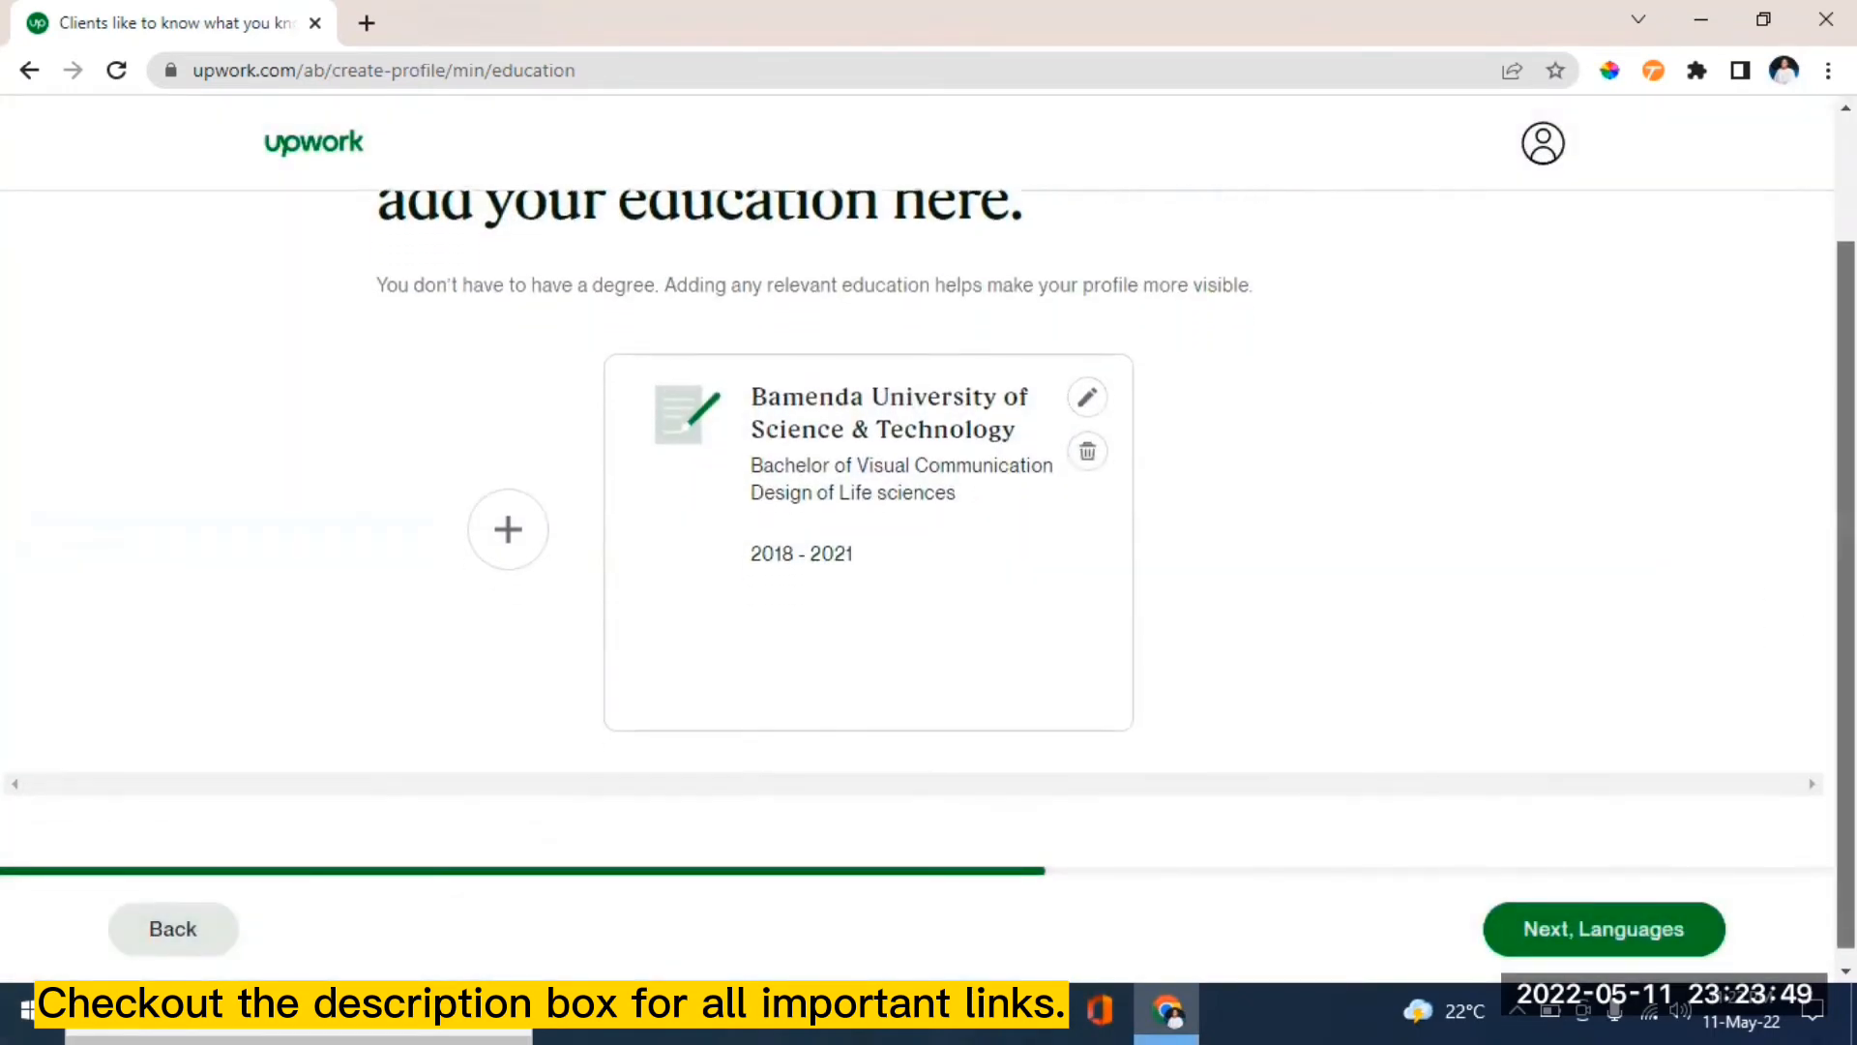
{"action": "scroll", "coordinate": [919, 503], "scroll_direction": "up", "scroll_amount": 2}
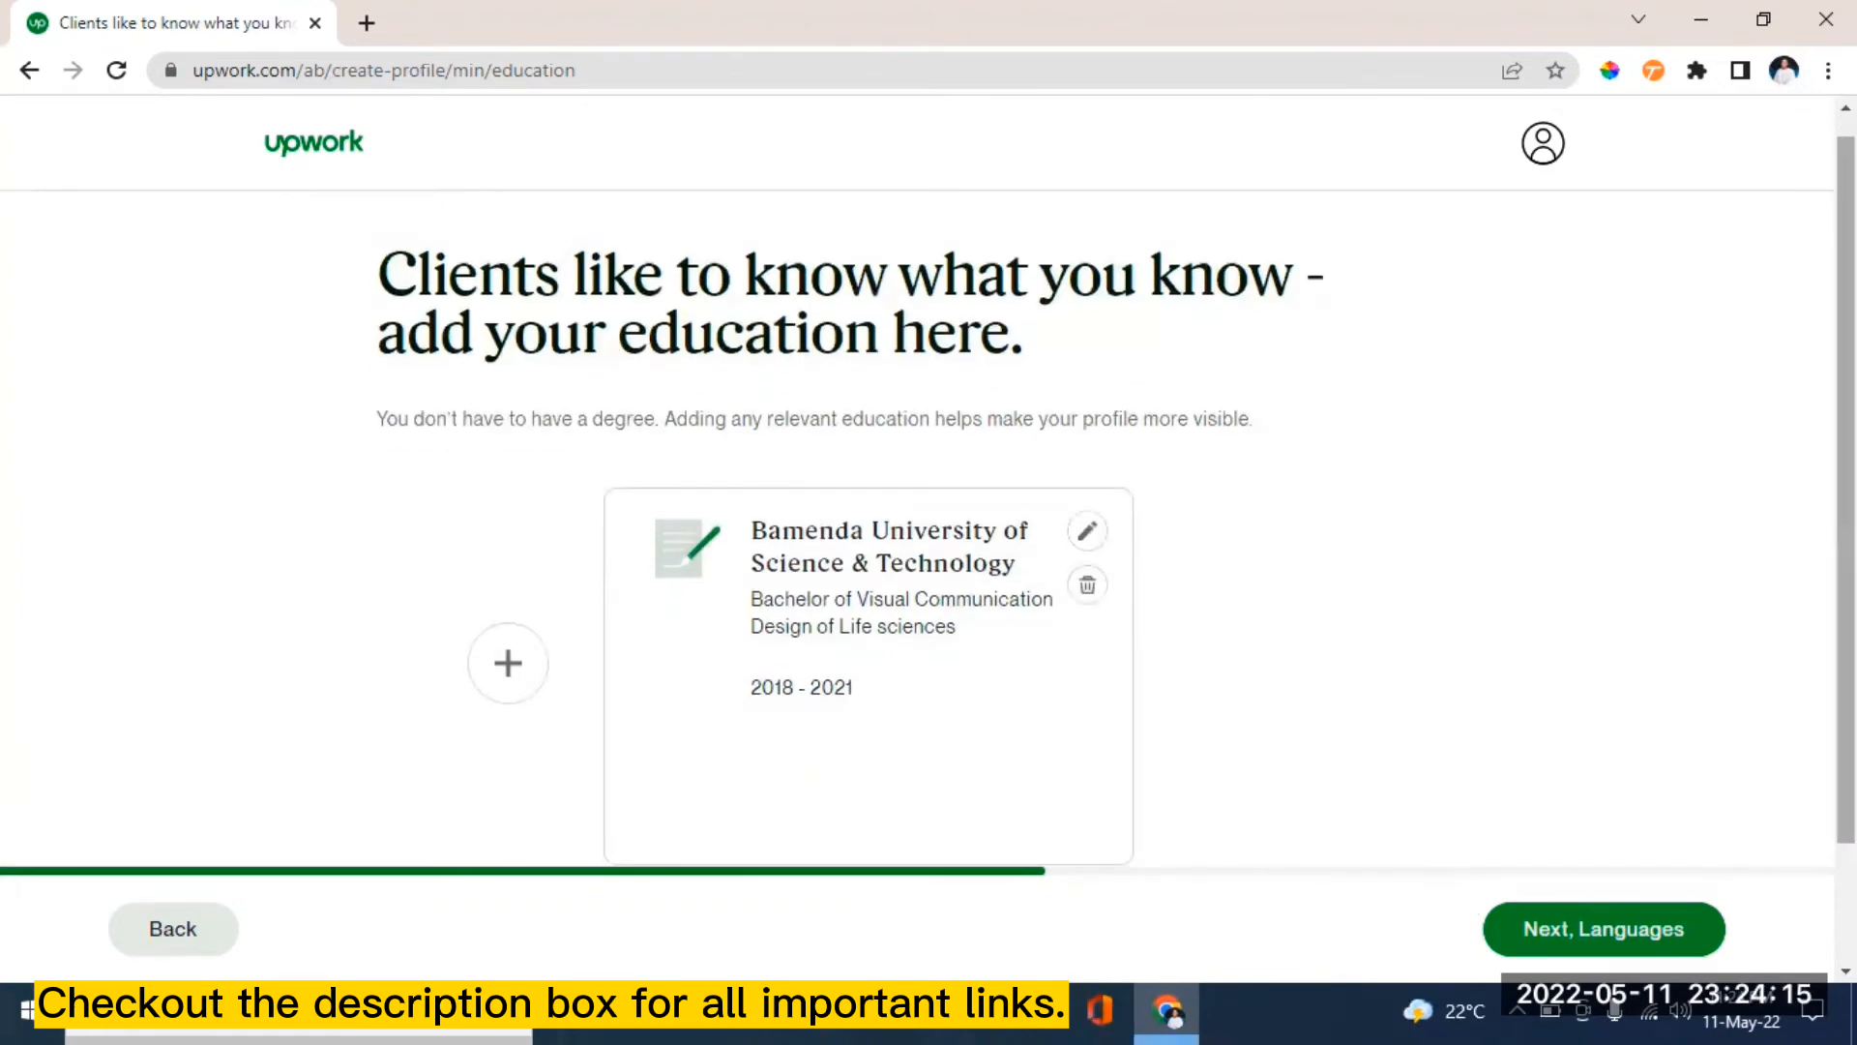
{"action": "scroll", "coordinate": [1845, 484], "scroll_direction": "down", "scroll_amount": 1}
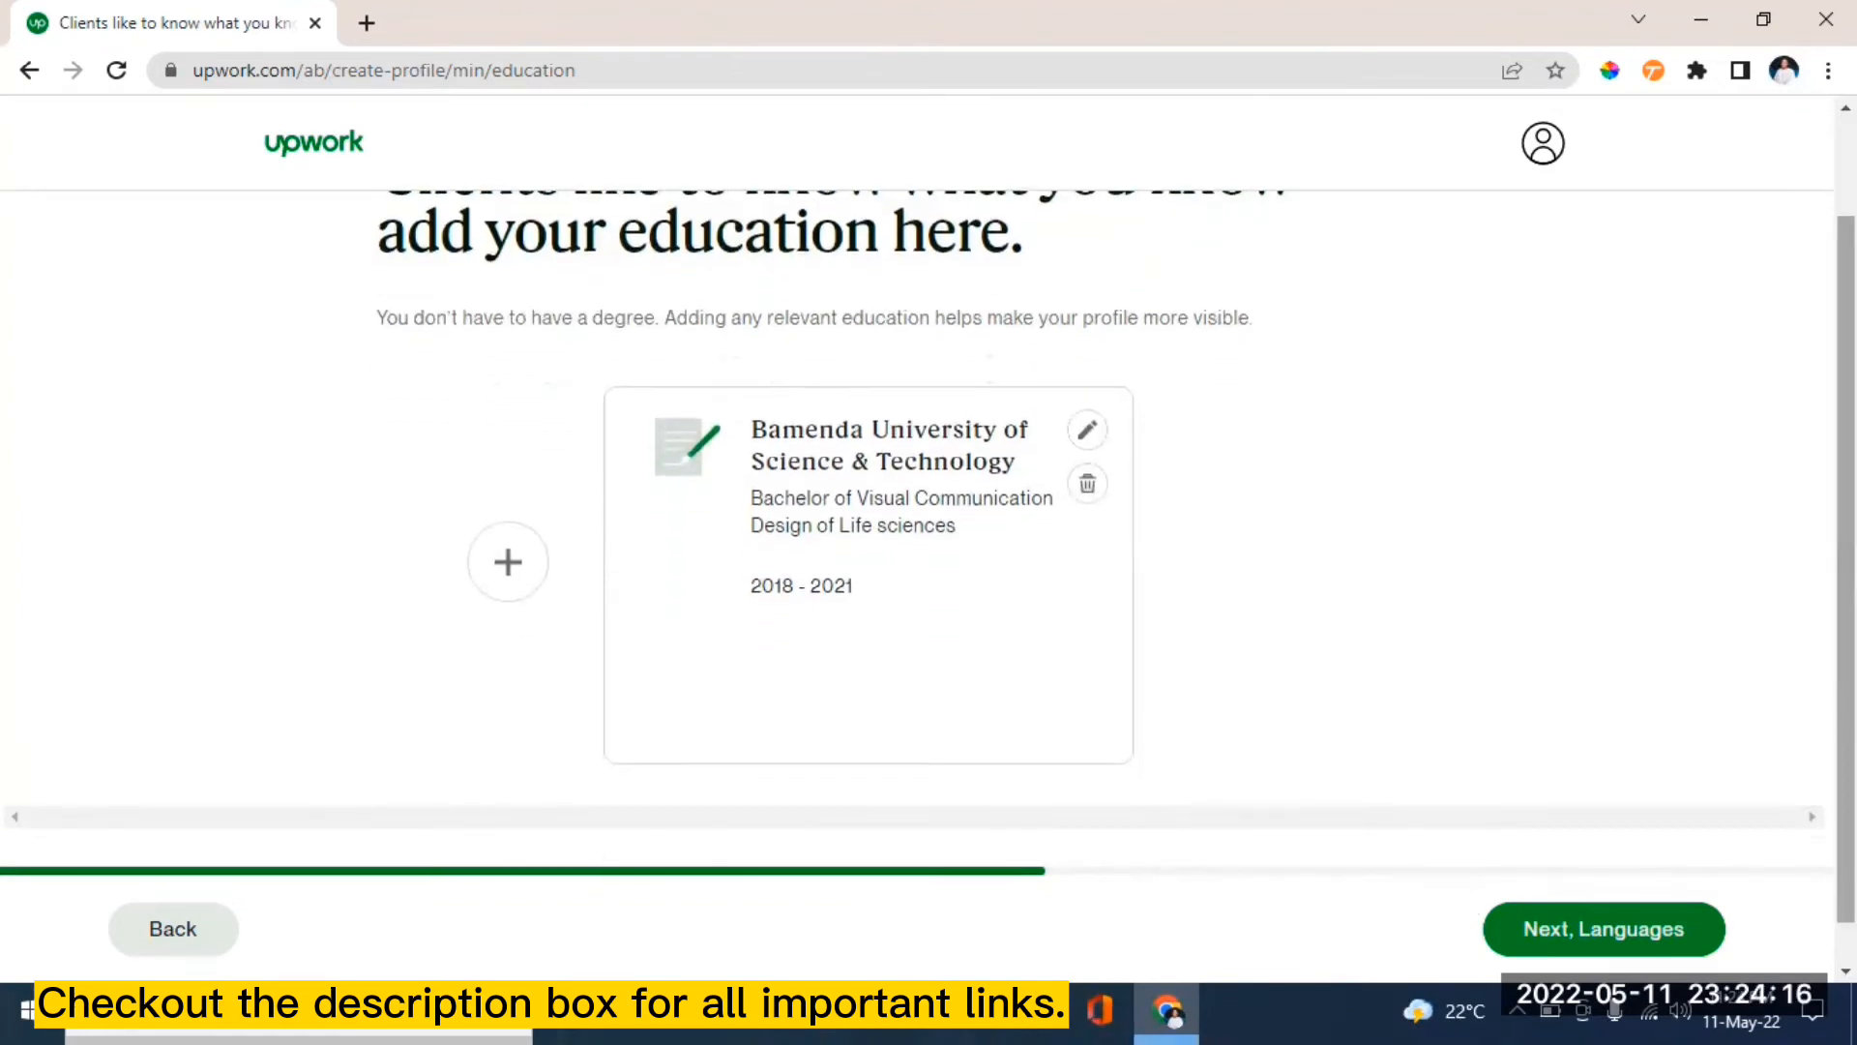
- On the languages step, set English proficiency to Fluent
{"action": "left_click", "coordinate": [1593, 933]}
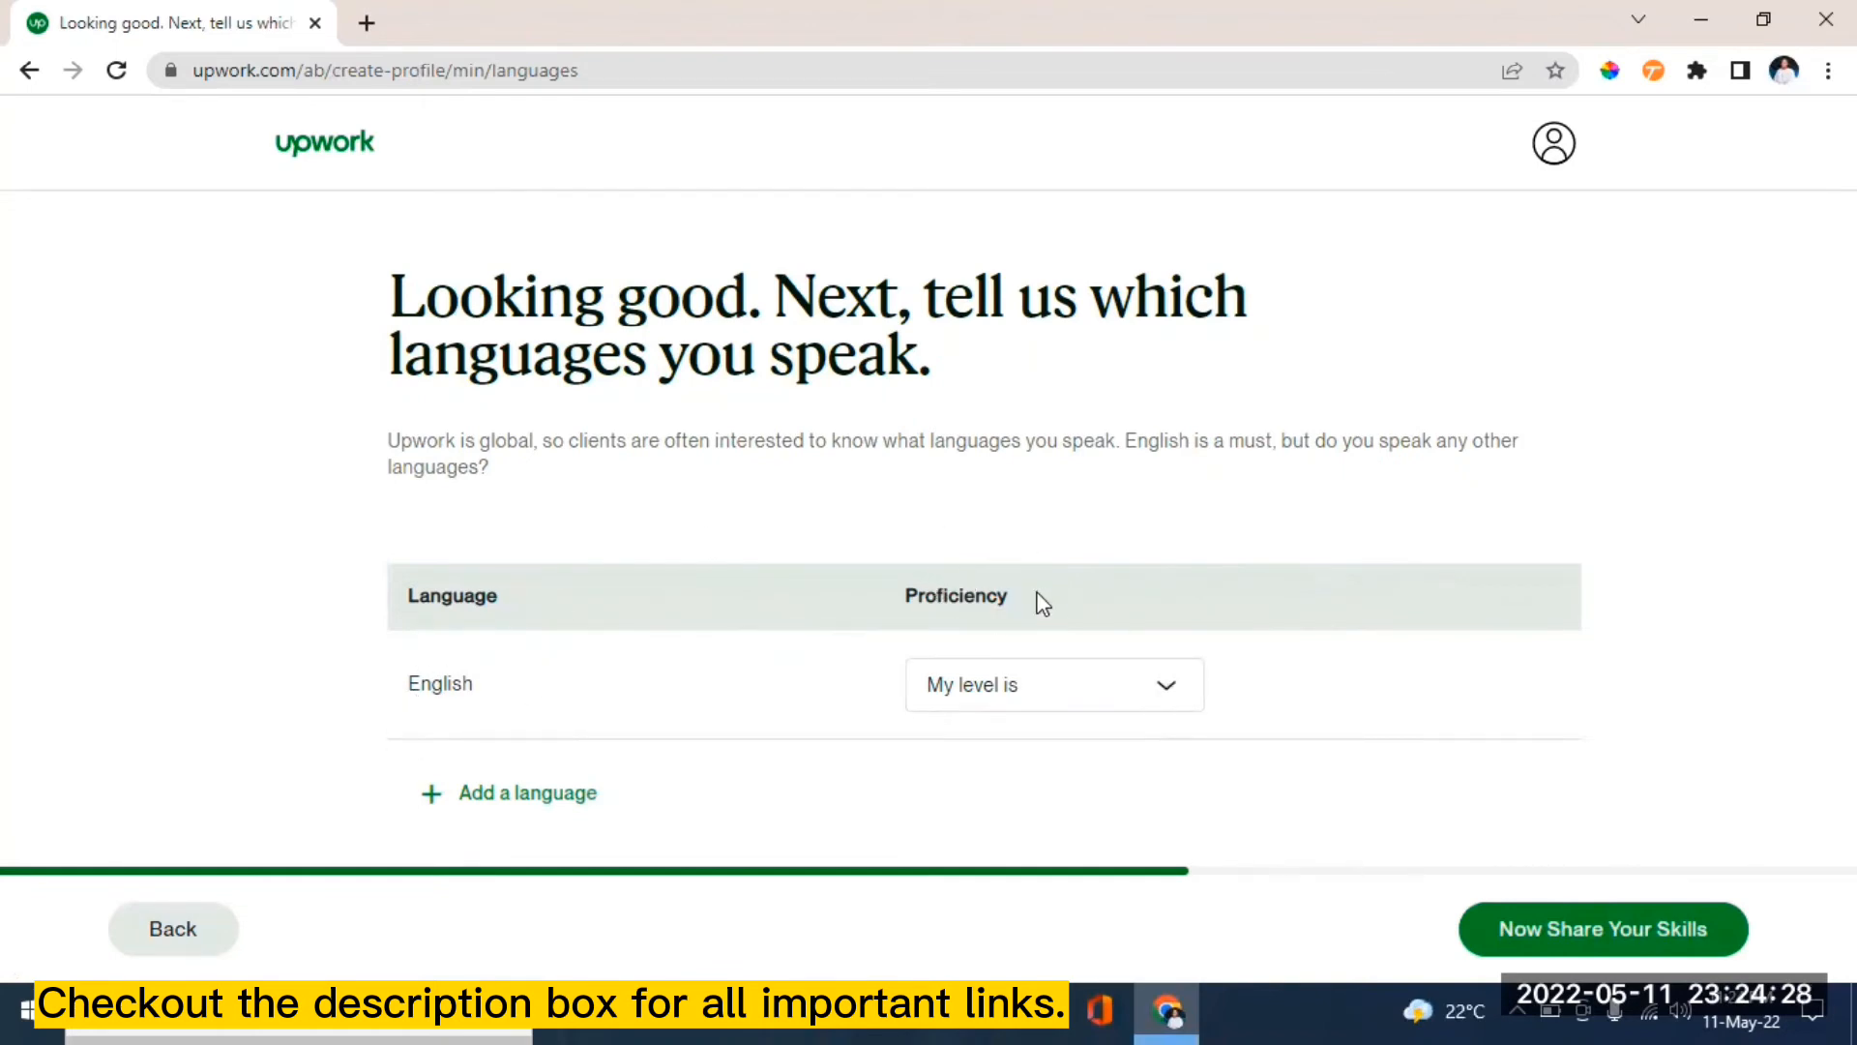
{"action": "left_click", "coordinate": [1170, 688]}
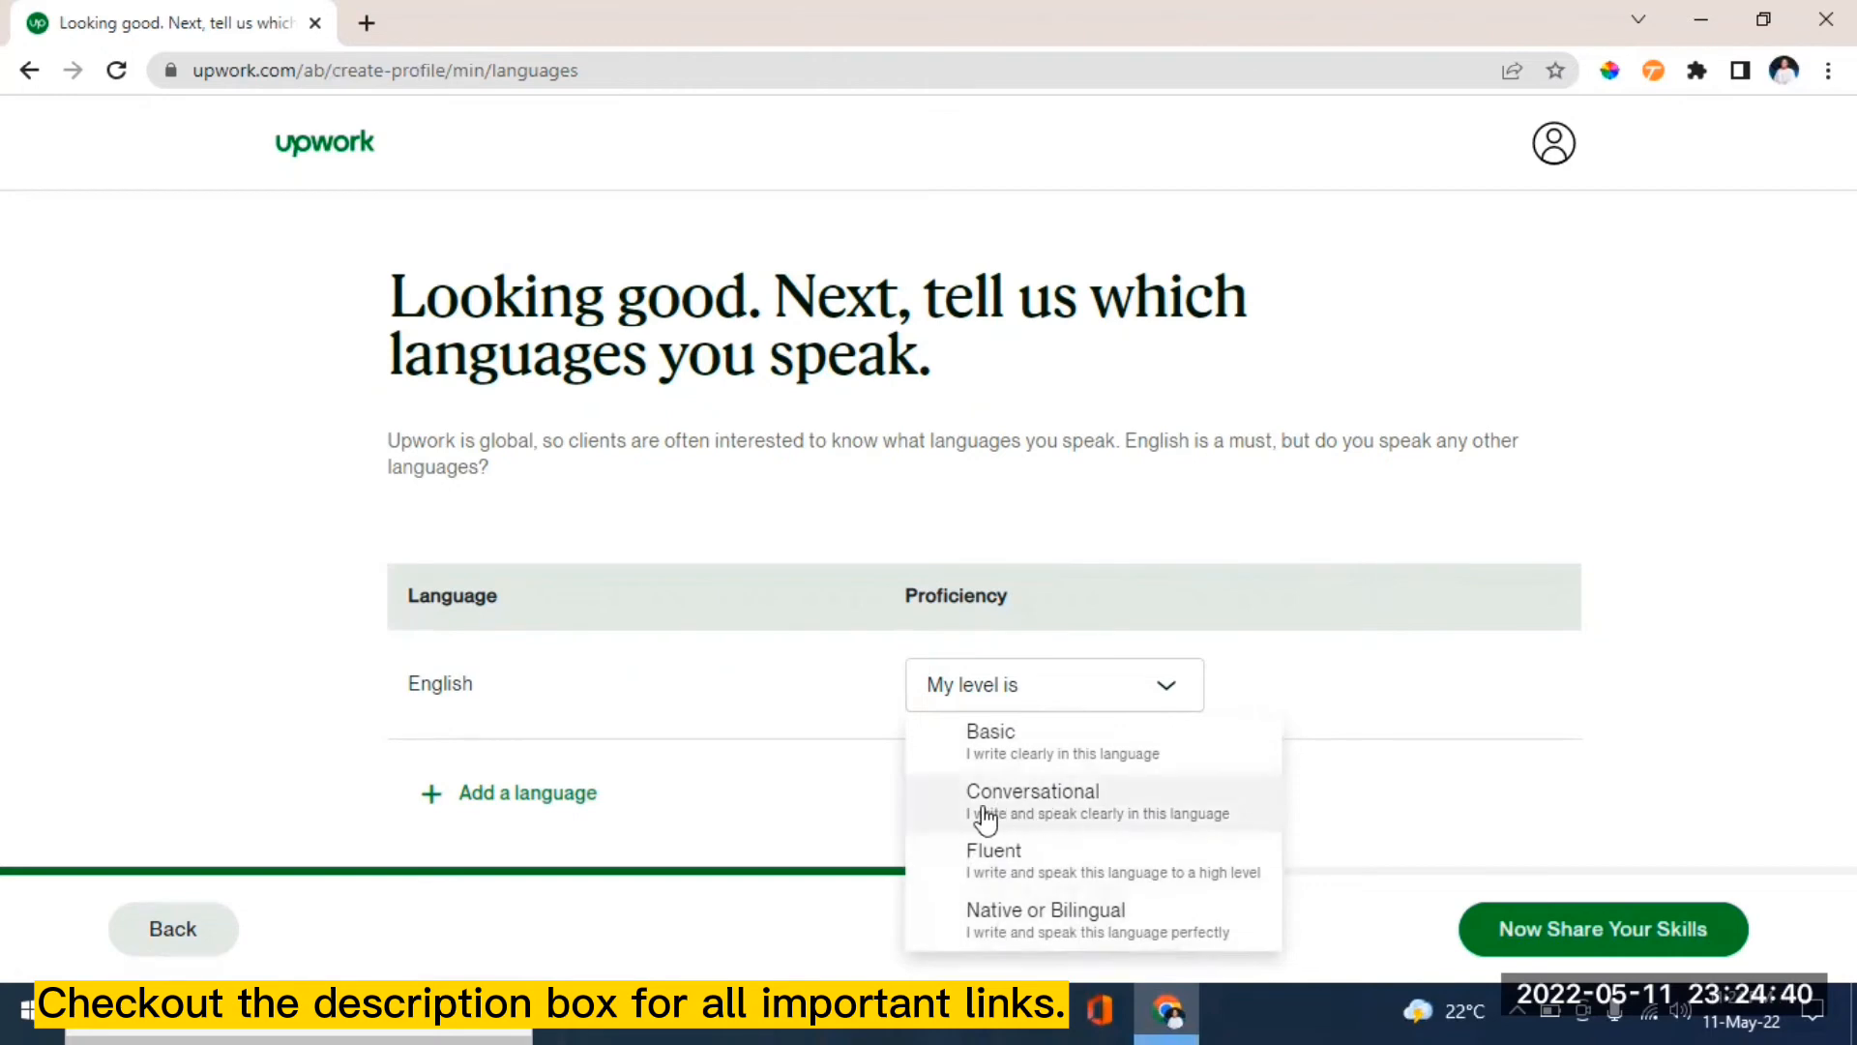
{"action": "left_click", "coordinate": [999, 857]}
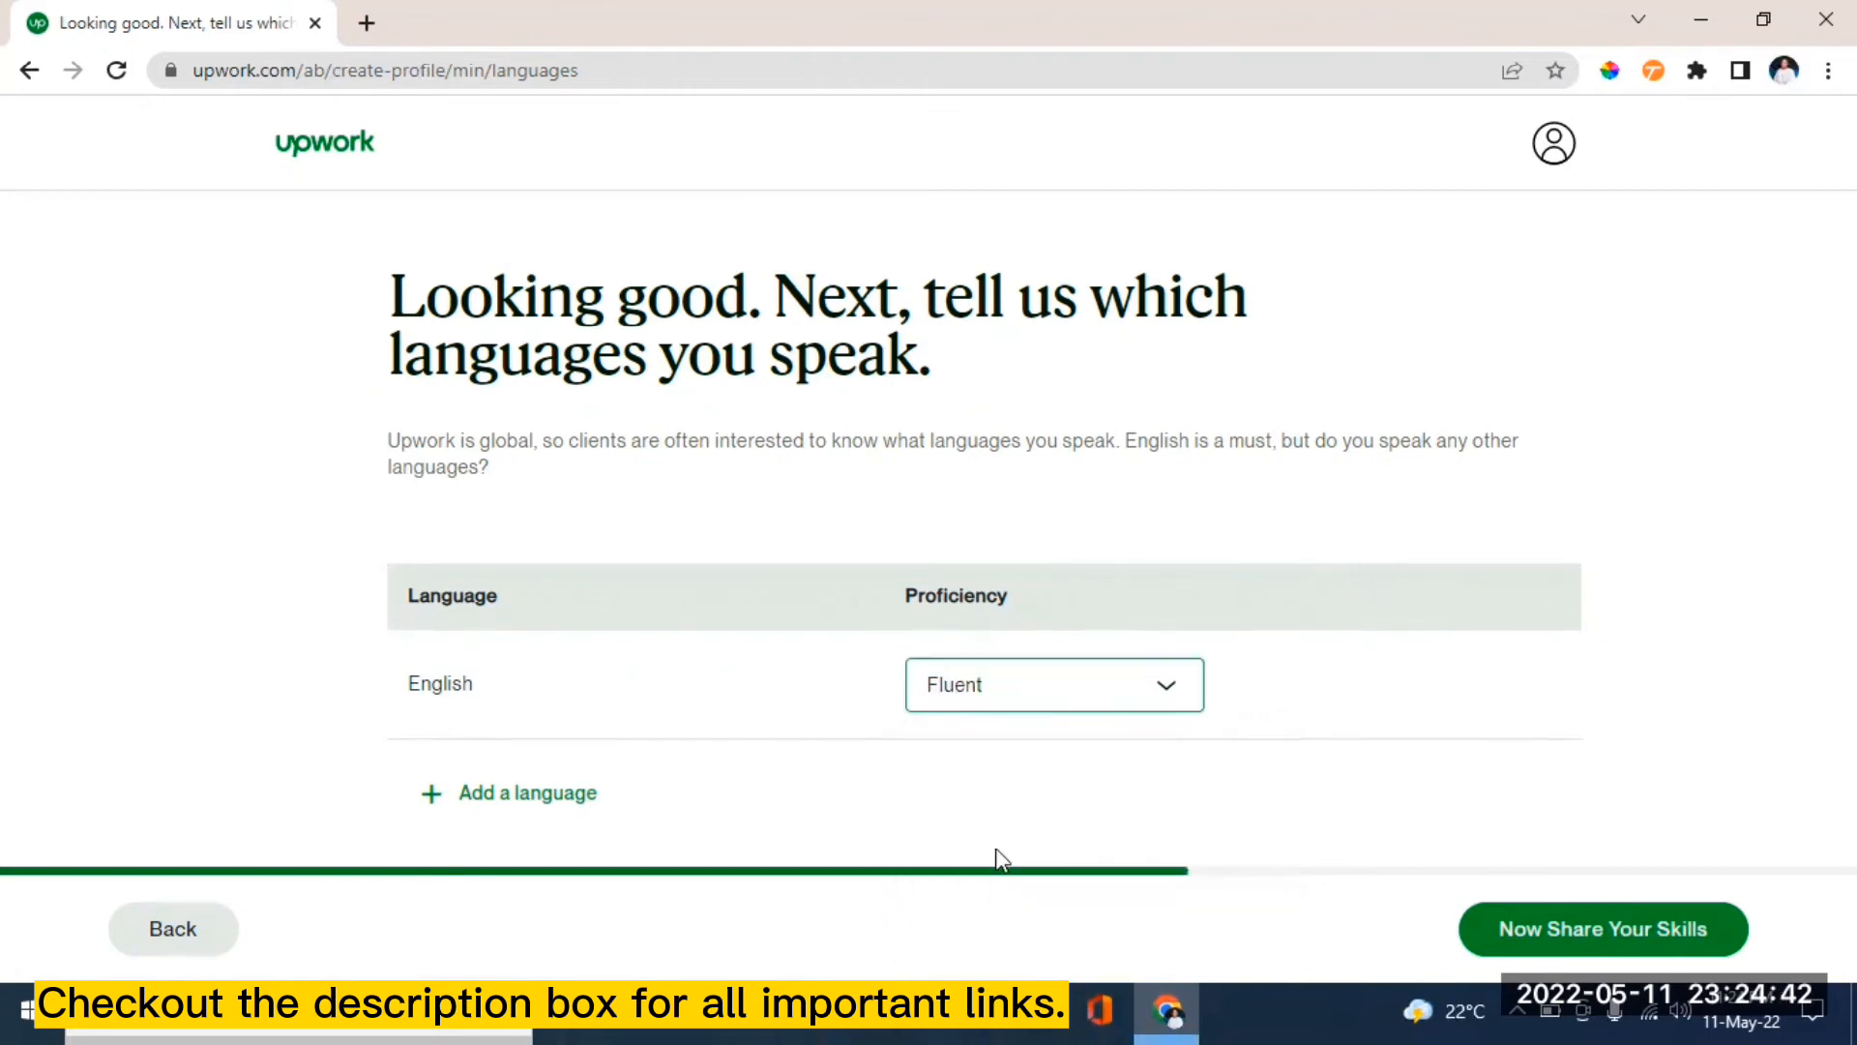
- Add French at Fluent proficiency, then continue to the skills step
{"action": "left_click", "coordinate": [510, 802]}
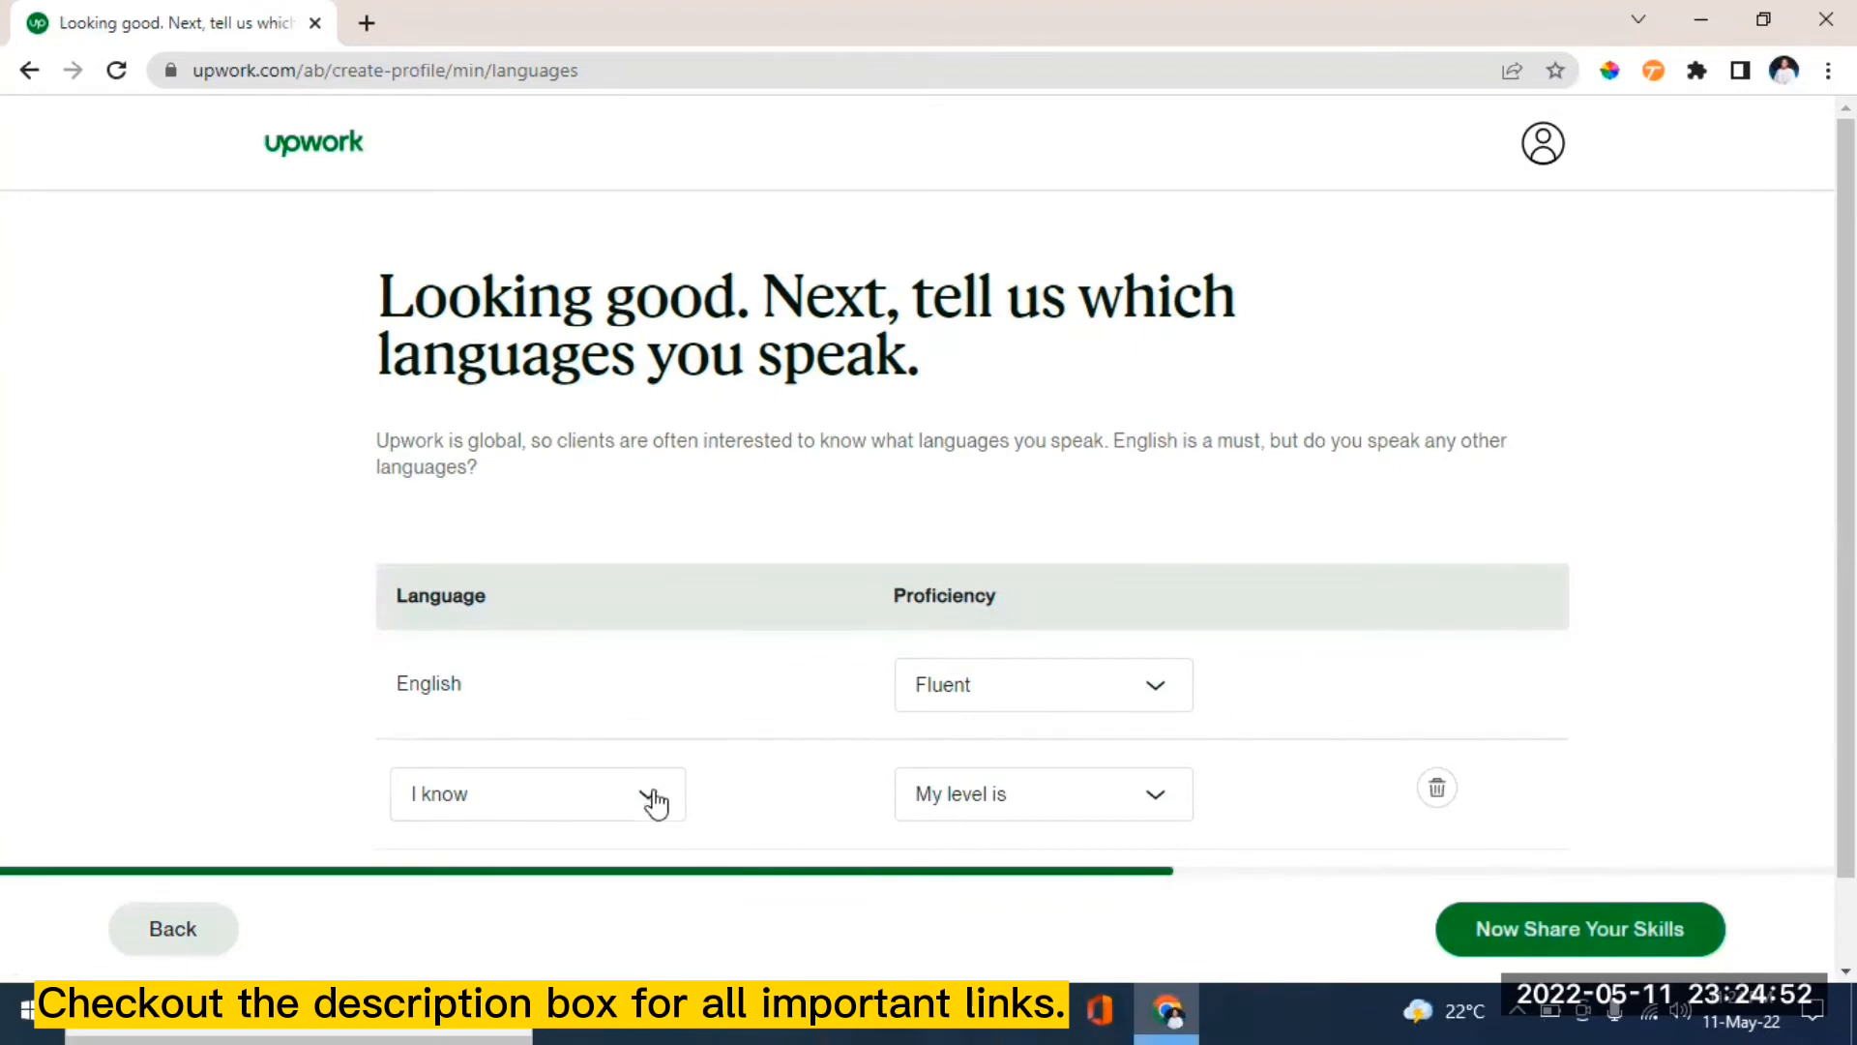
{"action": "scroll", "coordinate": [1845, 483], "scroll_direction": "down", "scroll_amount": 1}
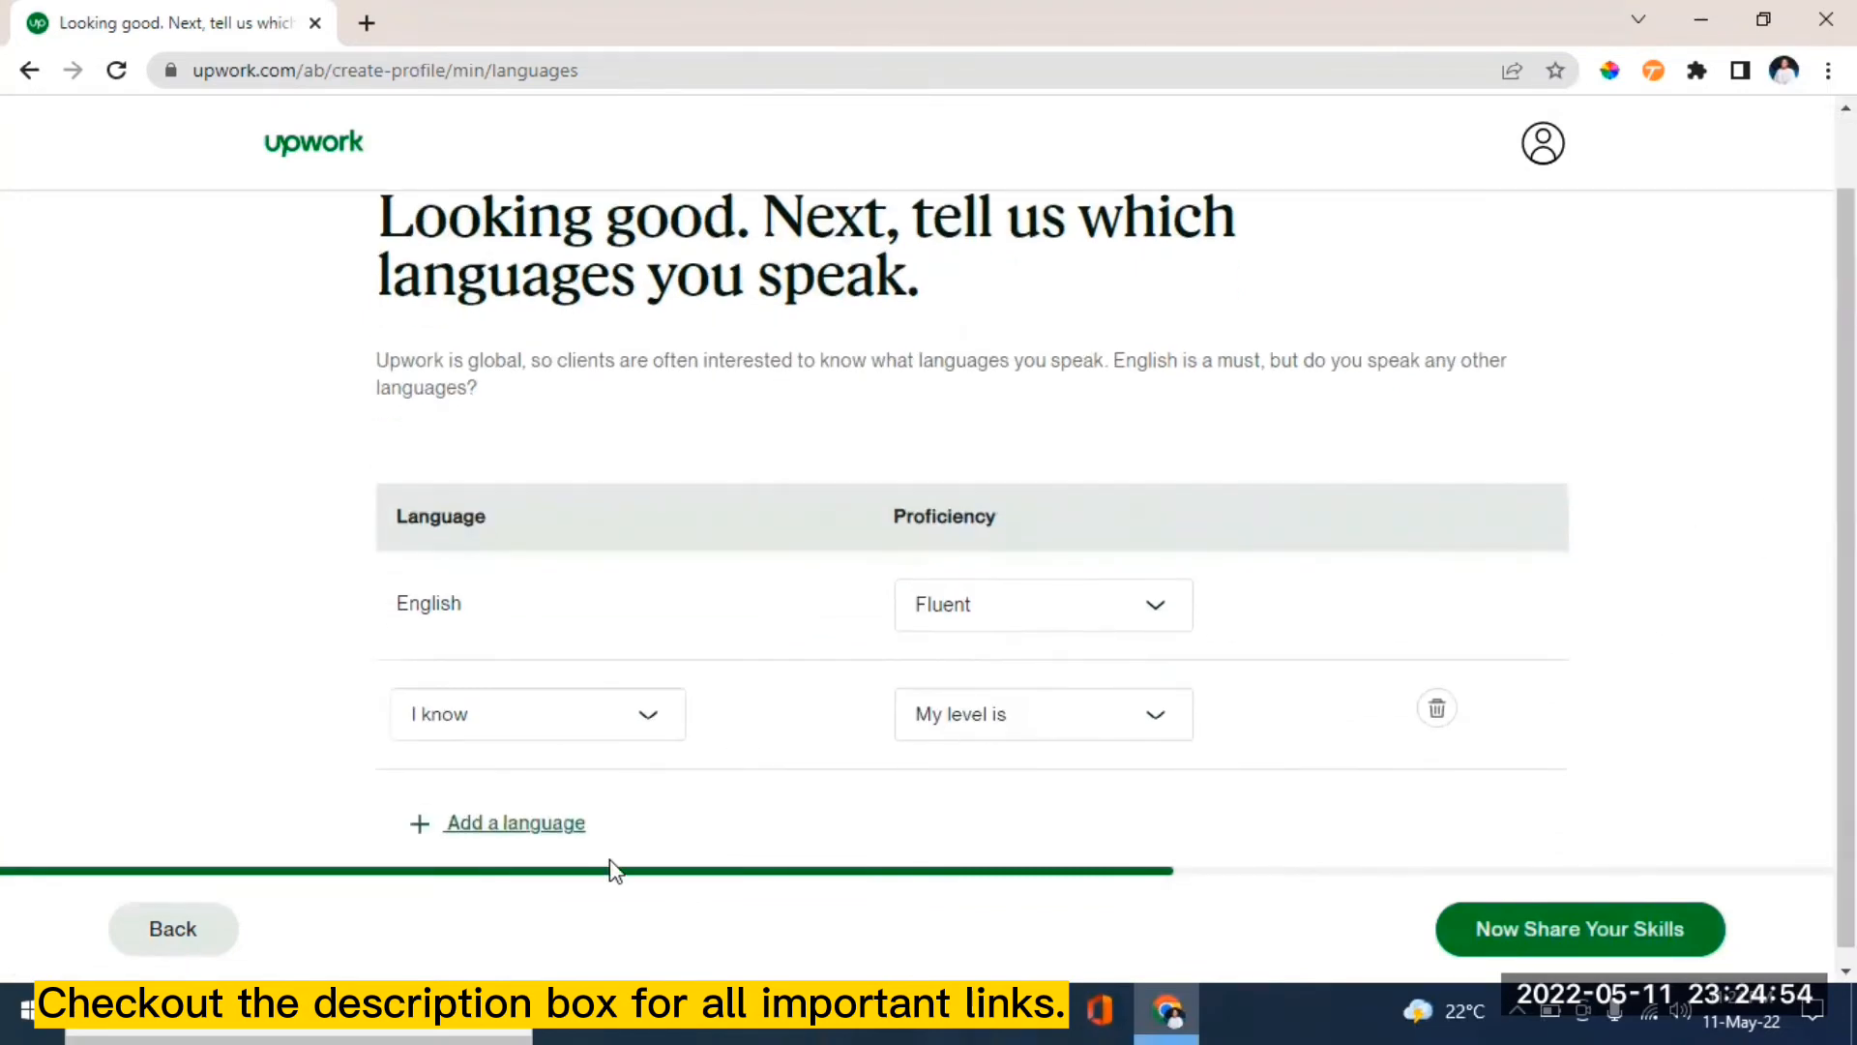
{"action": "left_click", "coordinate": [650, 719]}
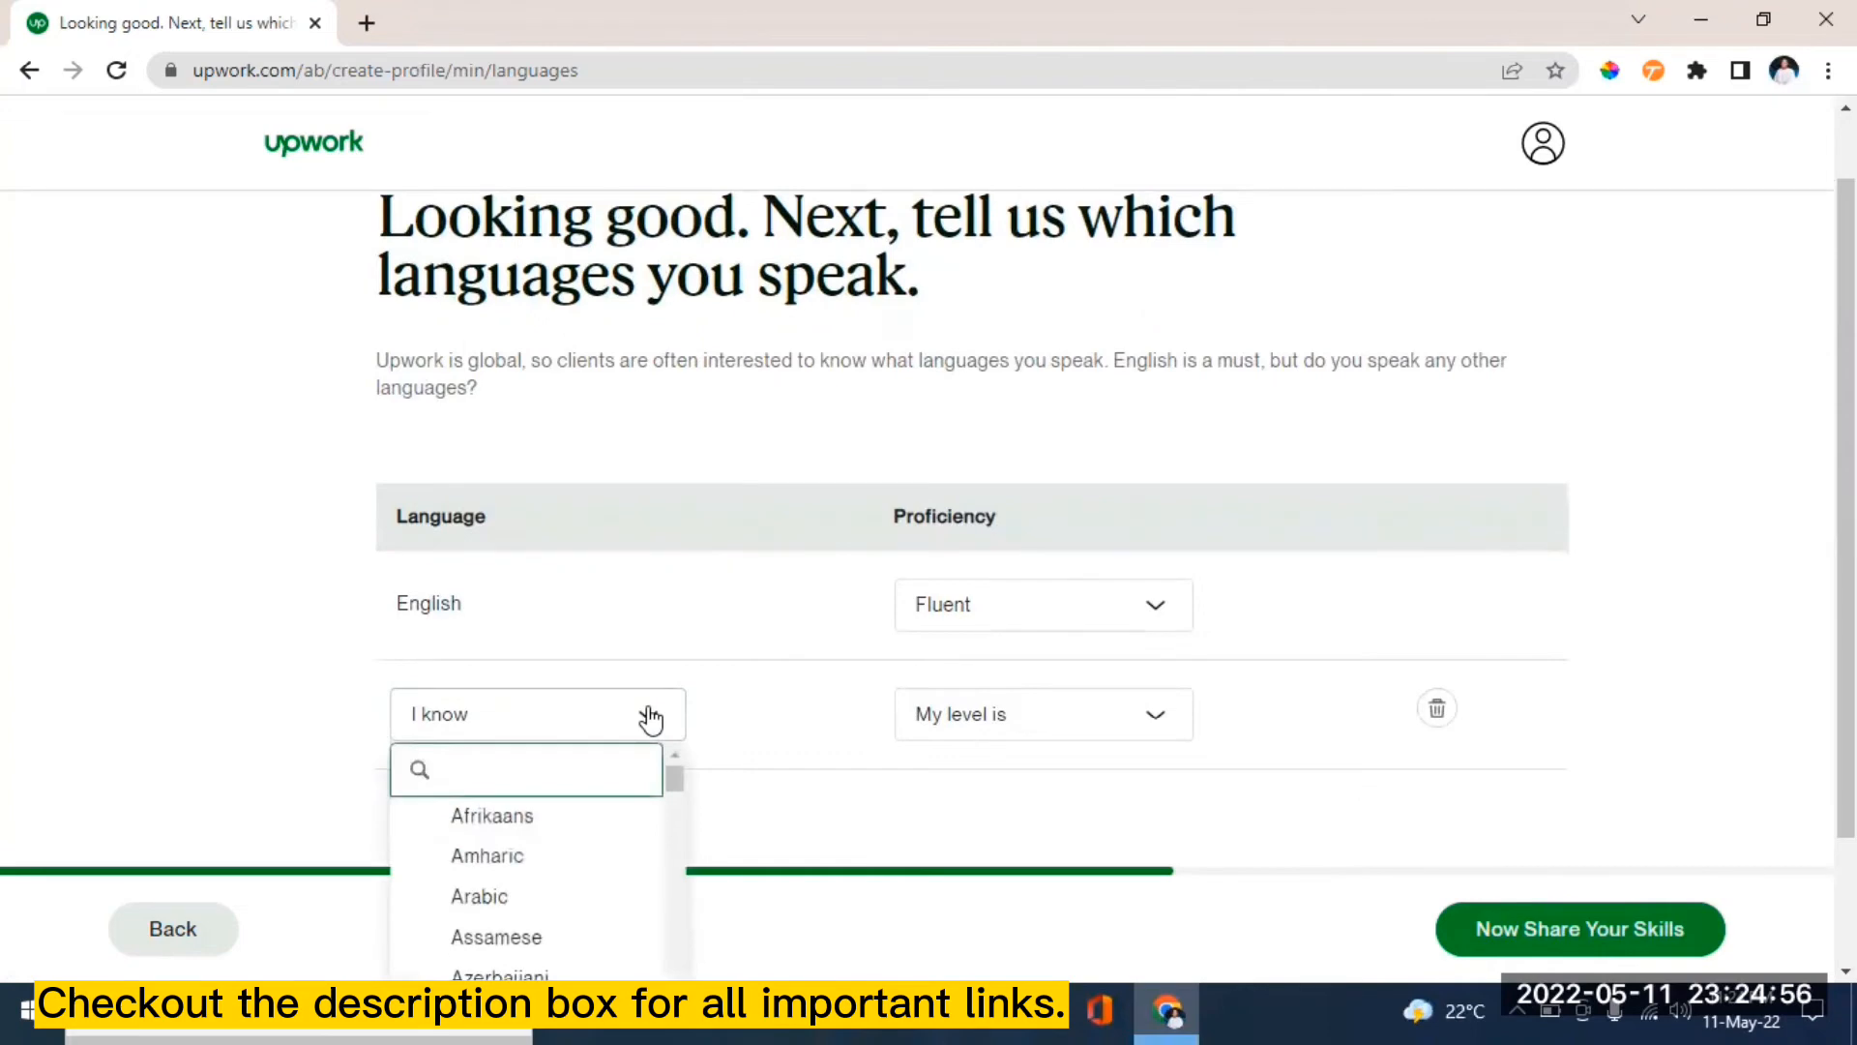
{"action": "left_click_drag", "start_coordinate": [676, 789], "coordinate": [677, 836]}
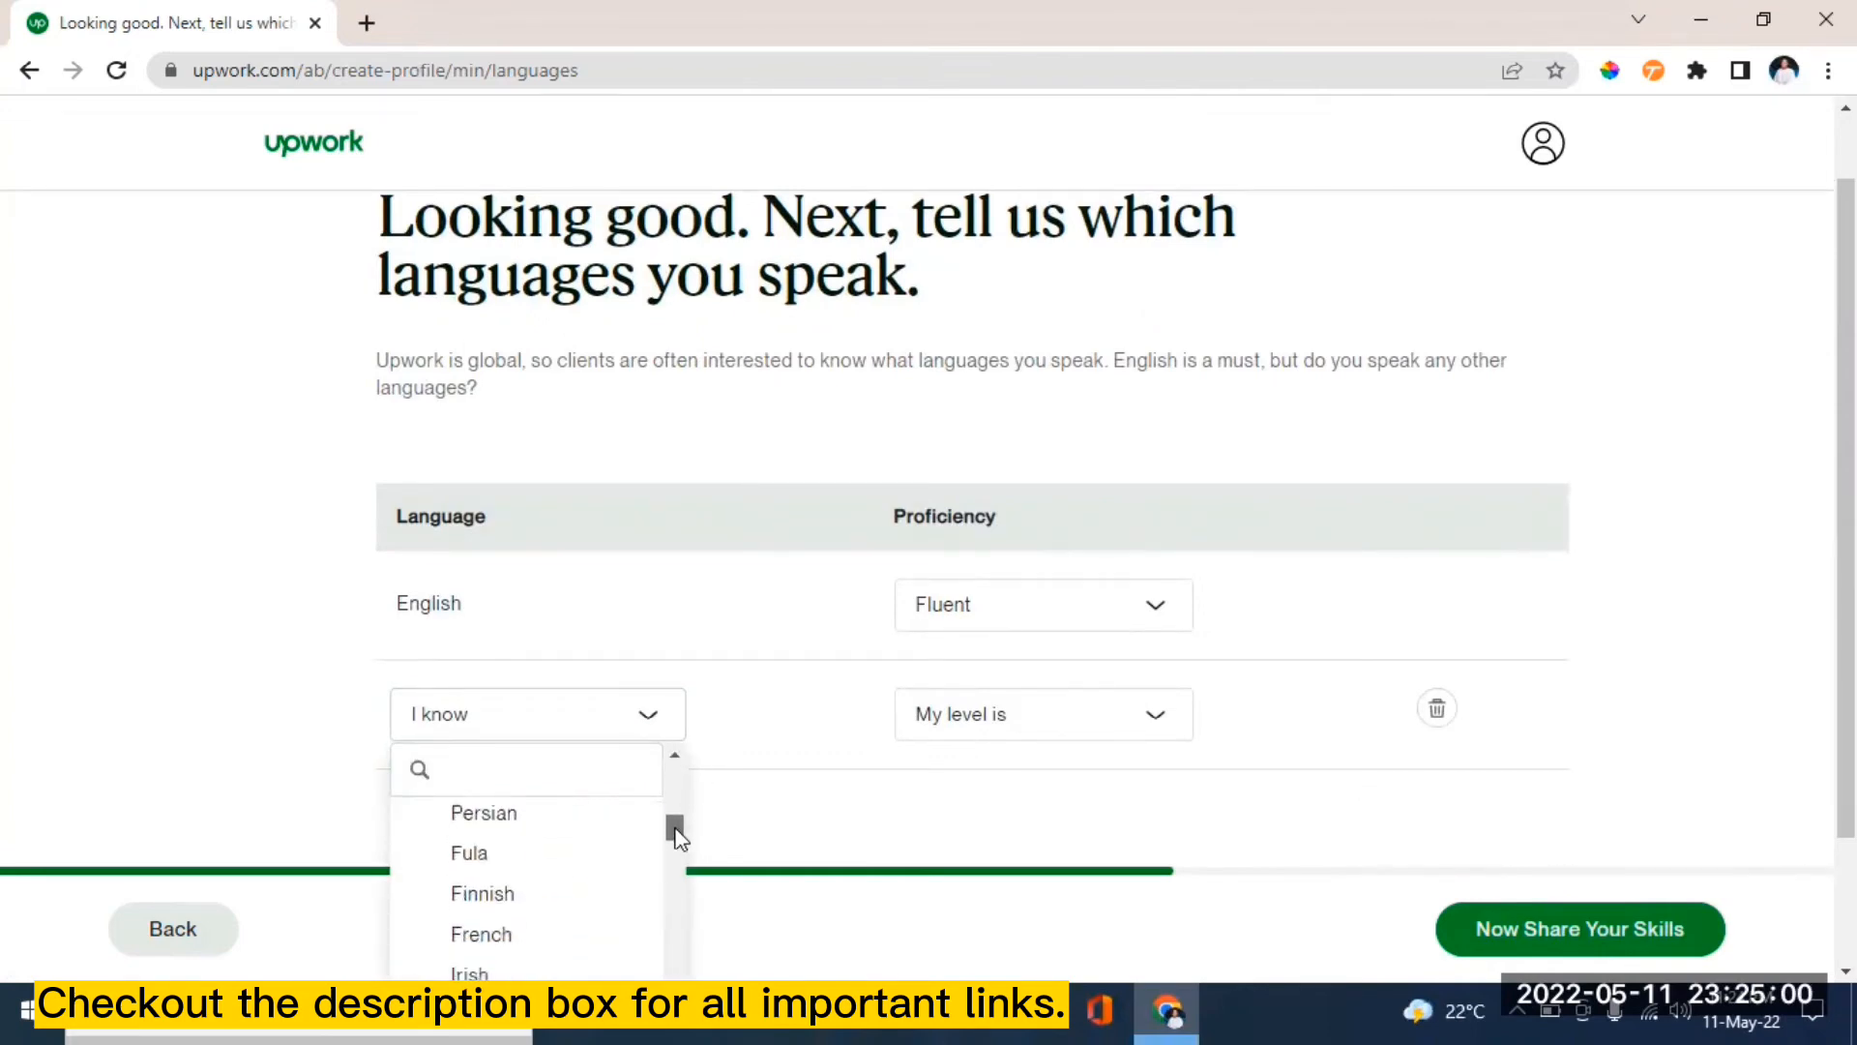
{"action": "left_click", "coordinate": [510, 934]}
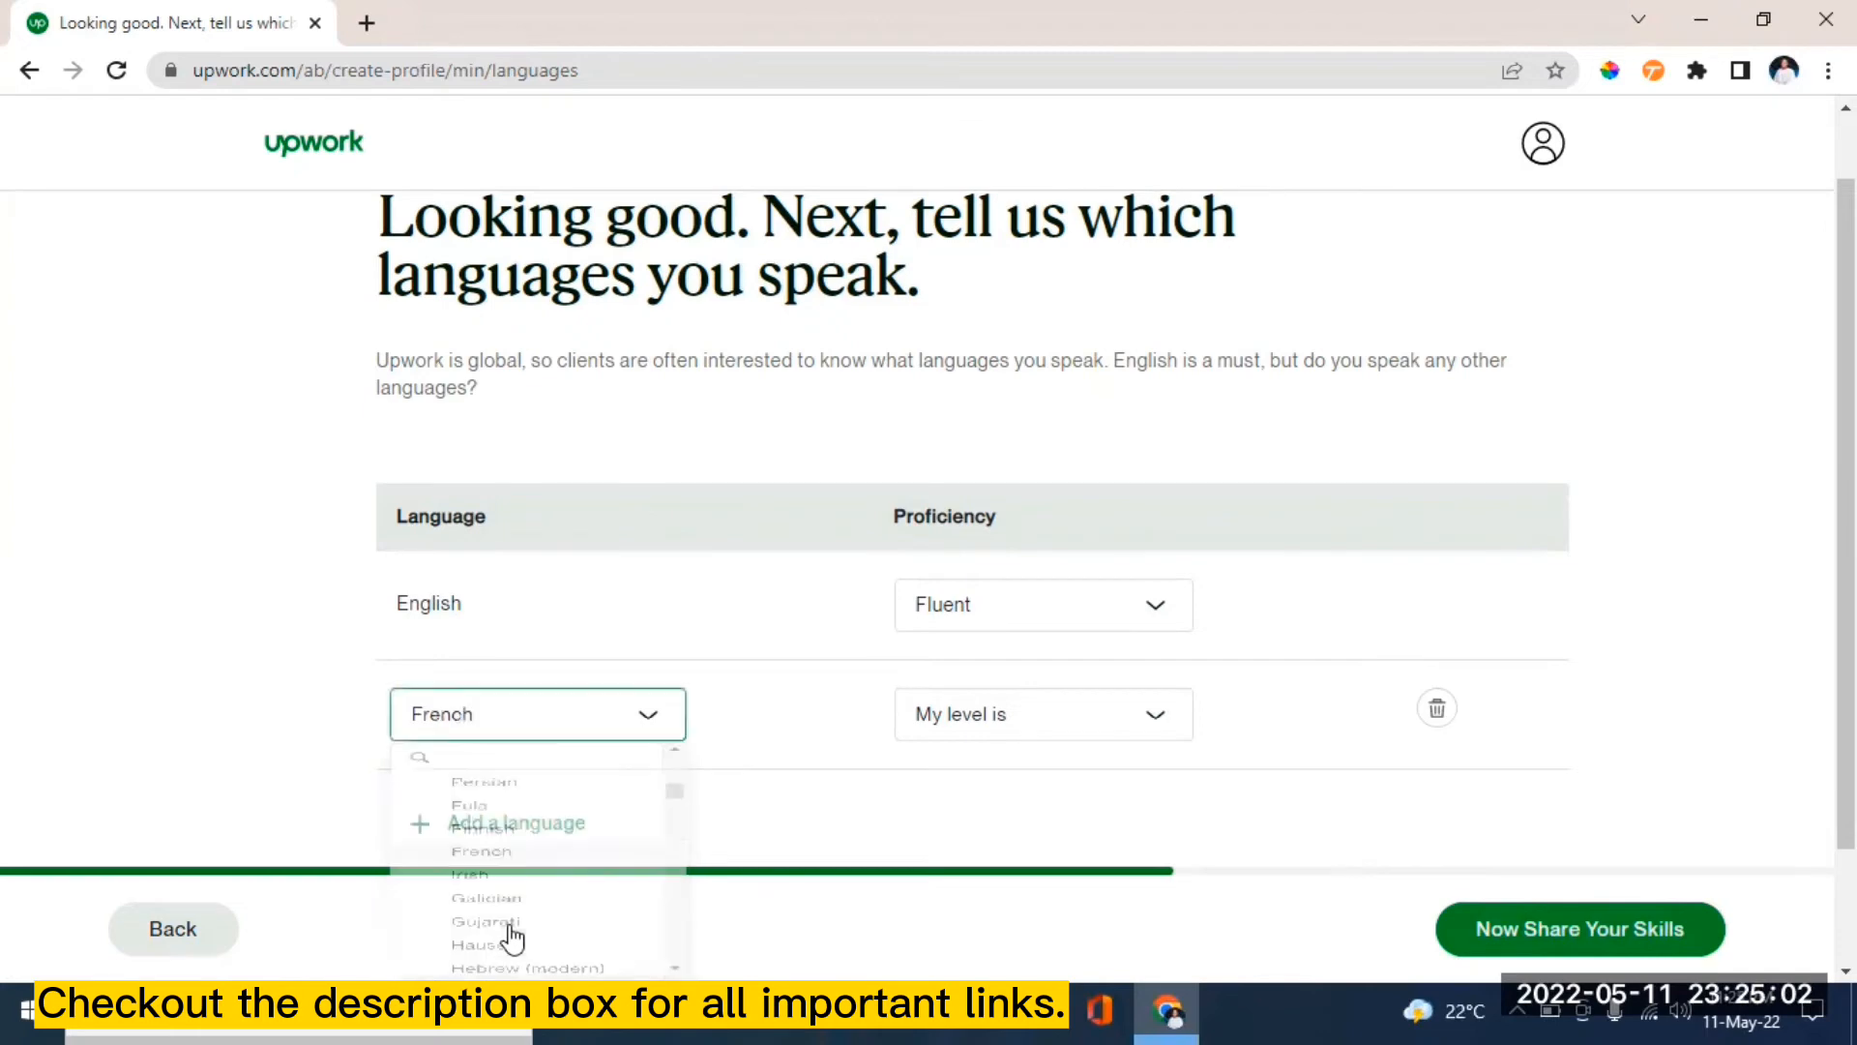
{"action": "left_click", "coordinate": [1157, 717]}
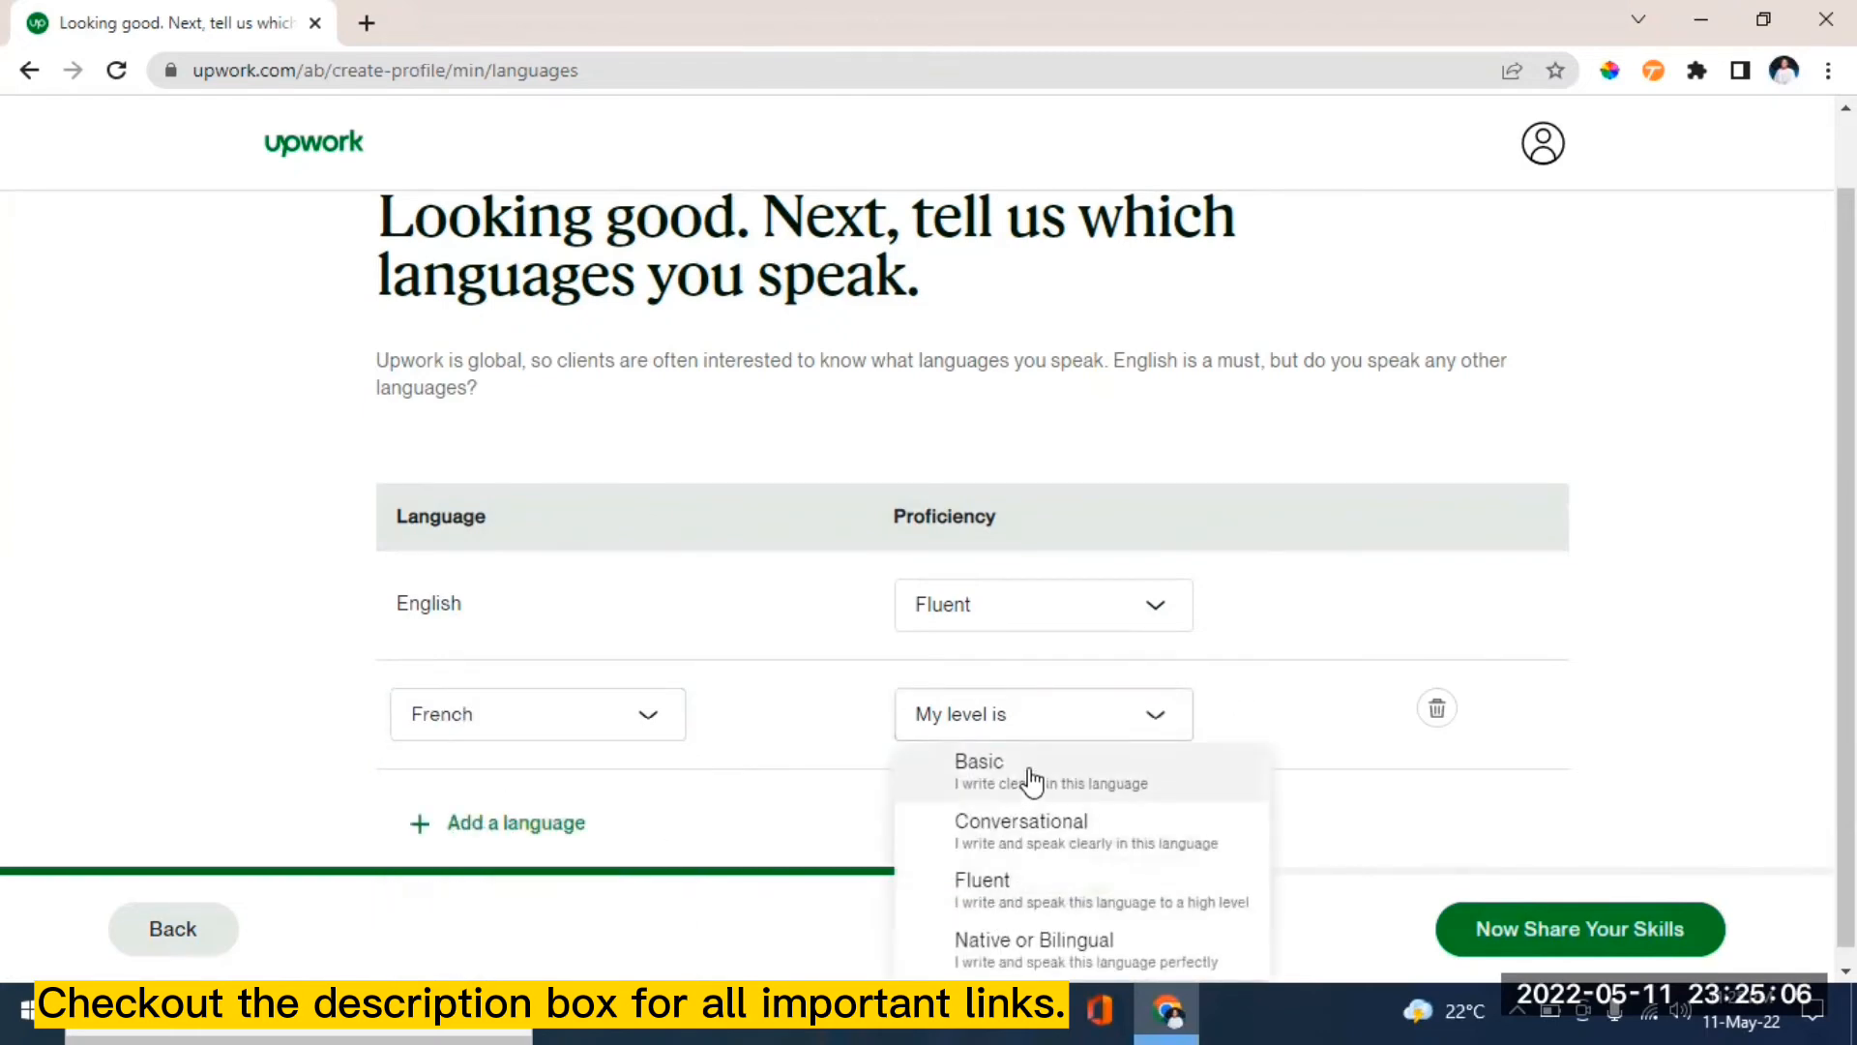
{"action": "left_click", "coordinate": [1013, 894]}
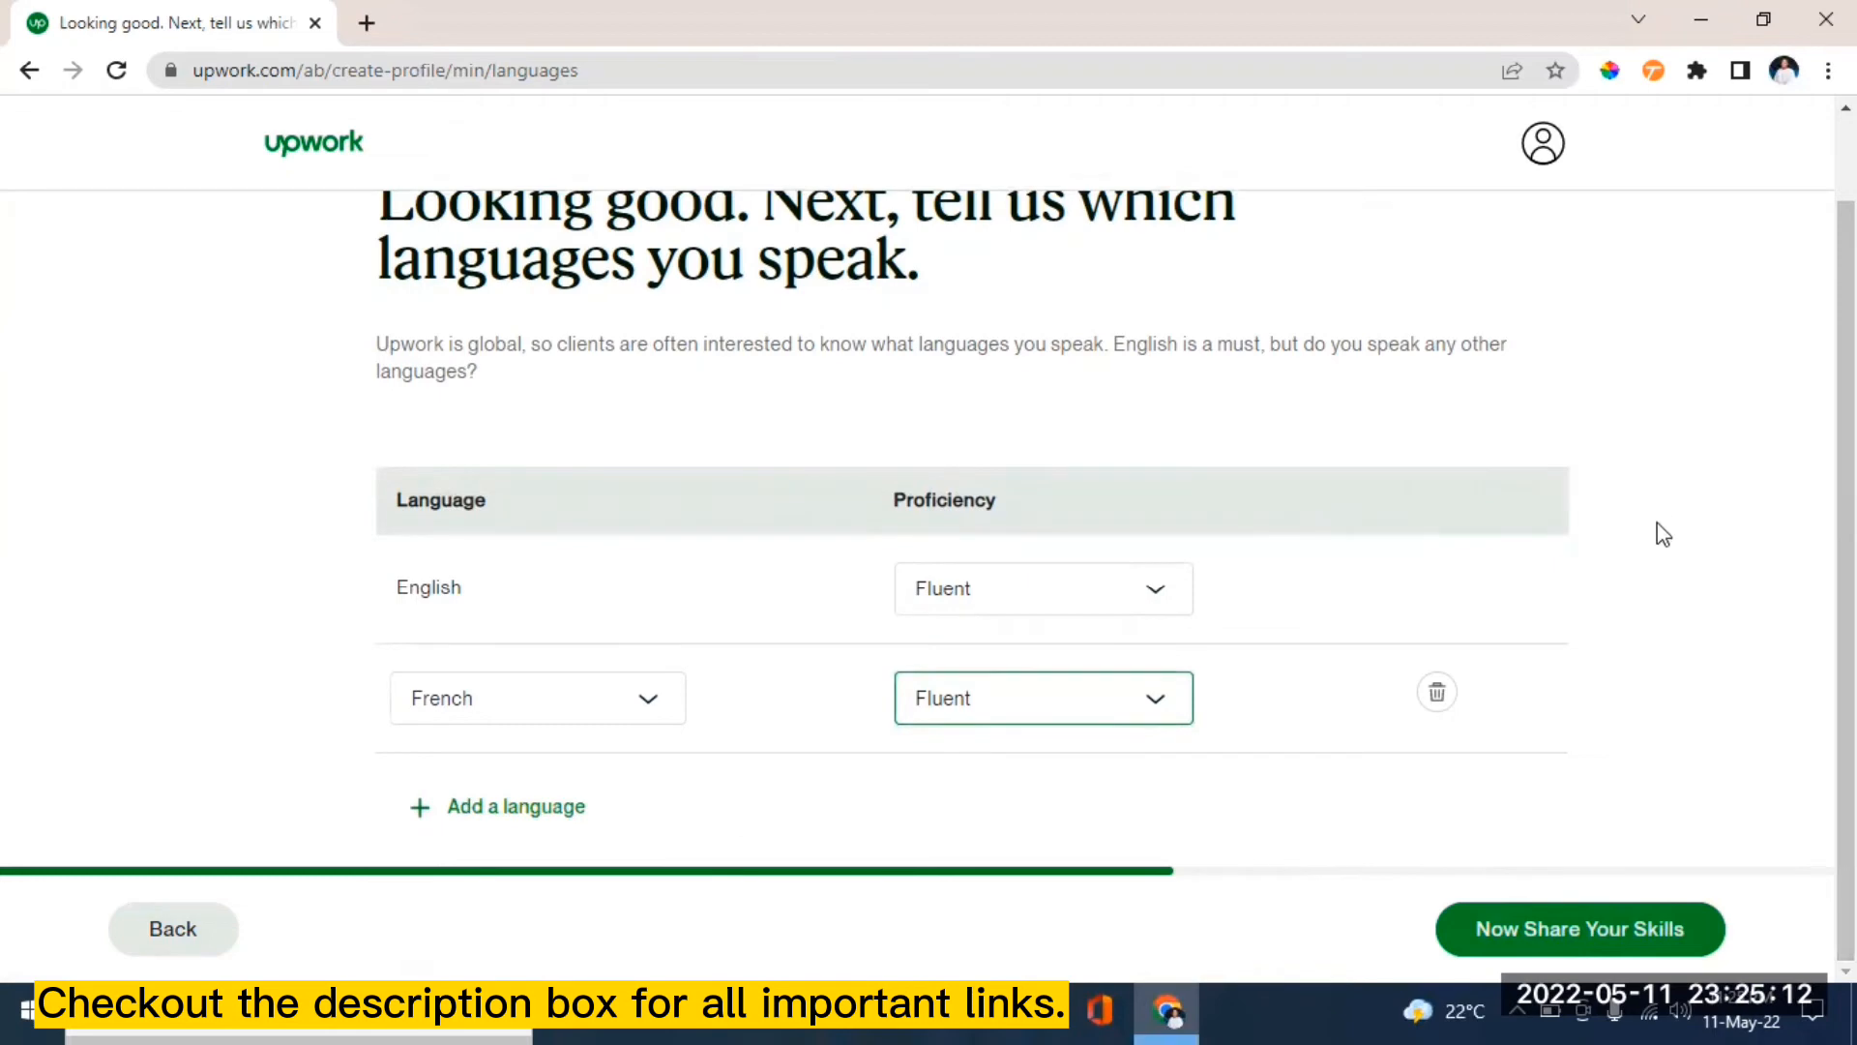
{"action": "left_click", "coordinate": [1696, 578]}
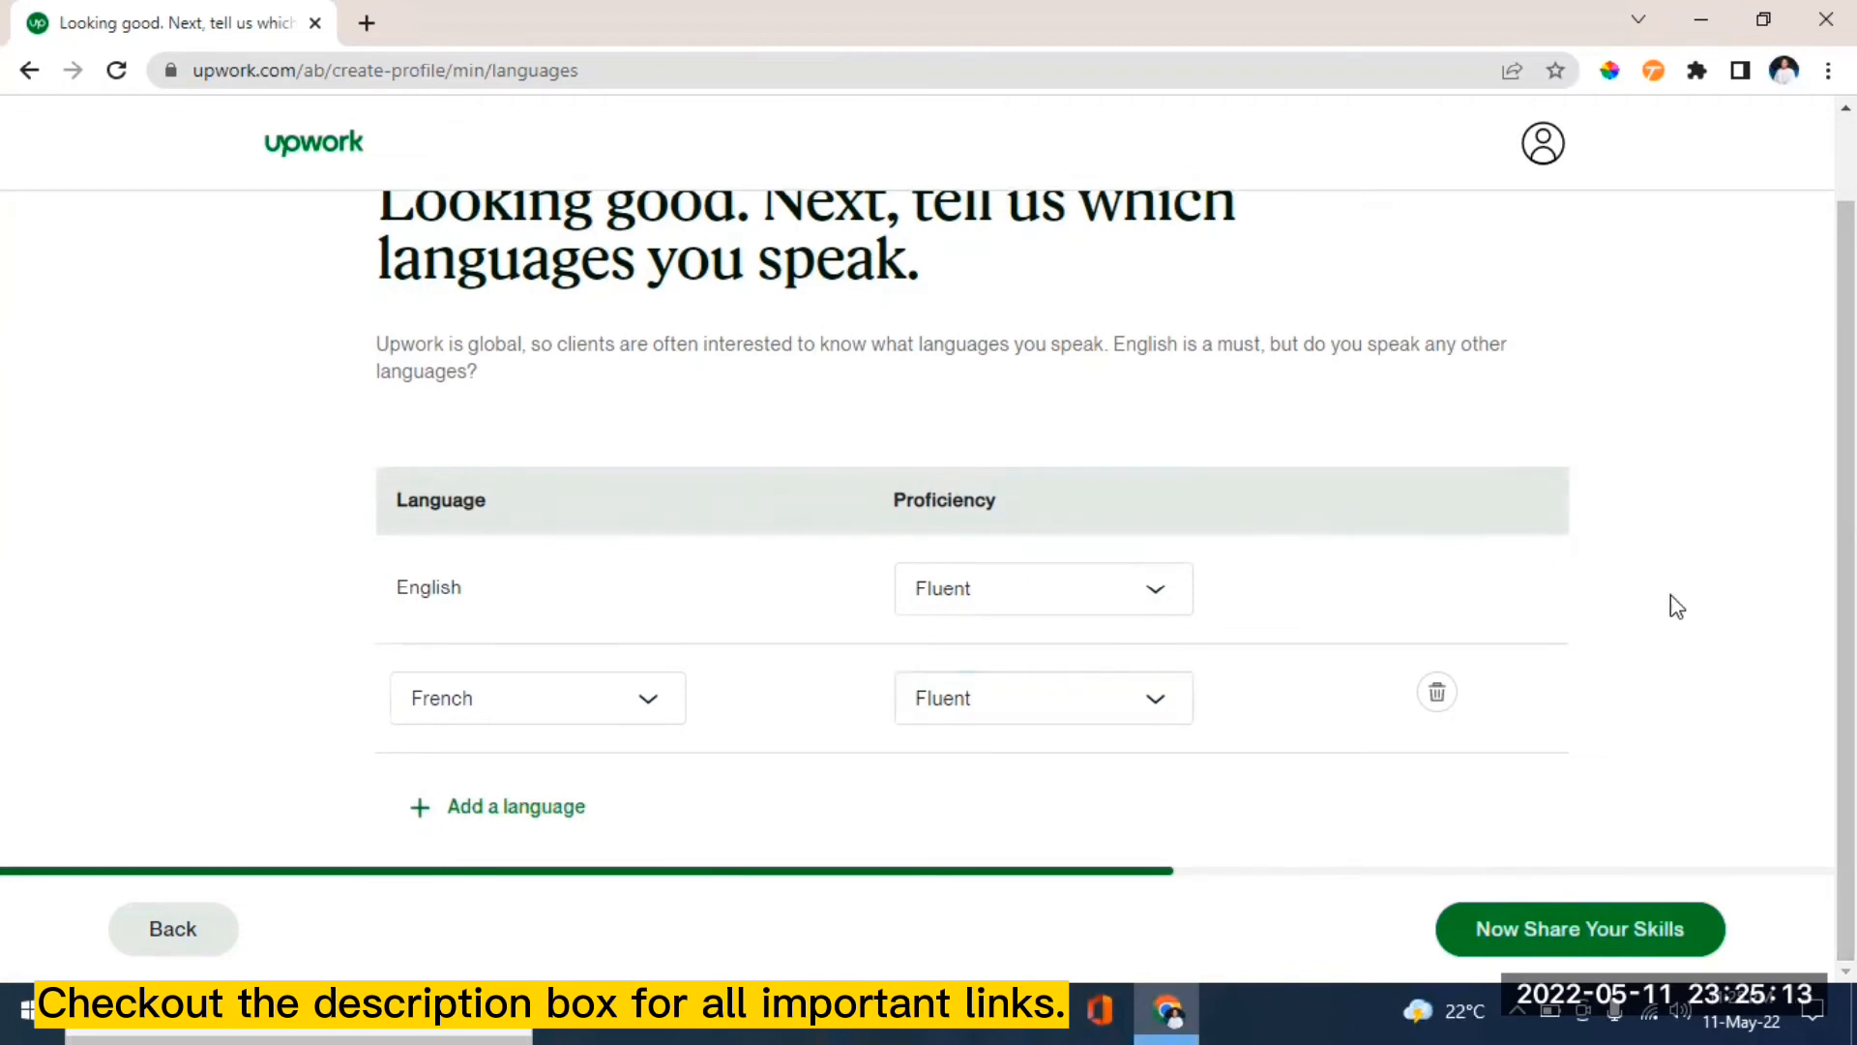
{"action": "left_click", "coordinate": [1640, 931]}
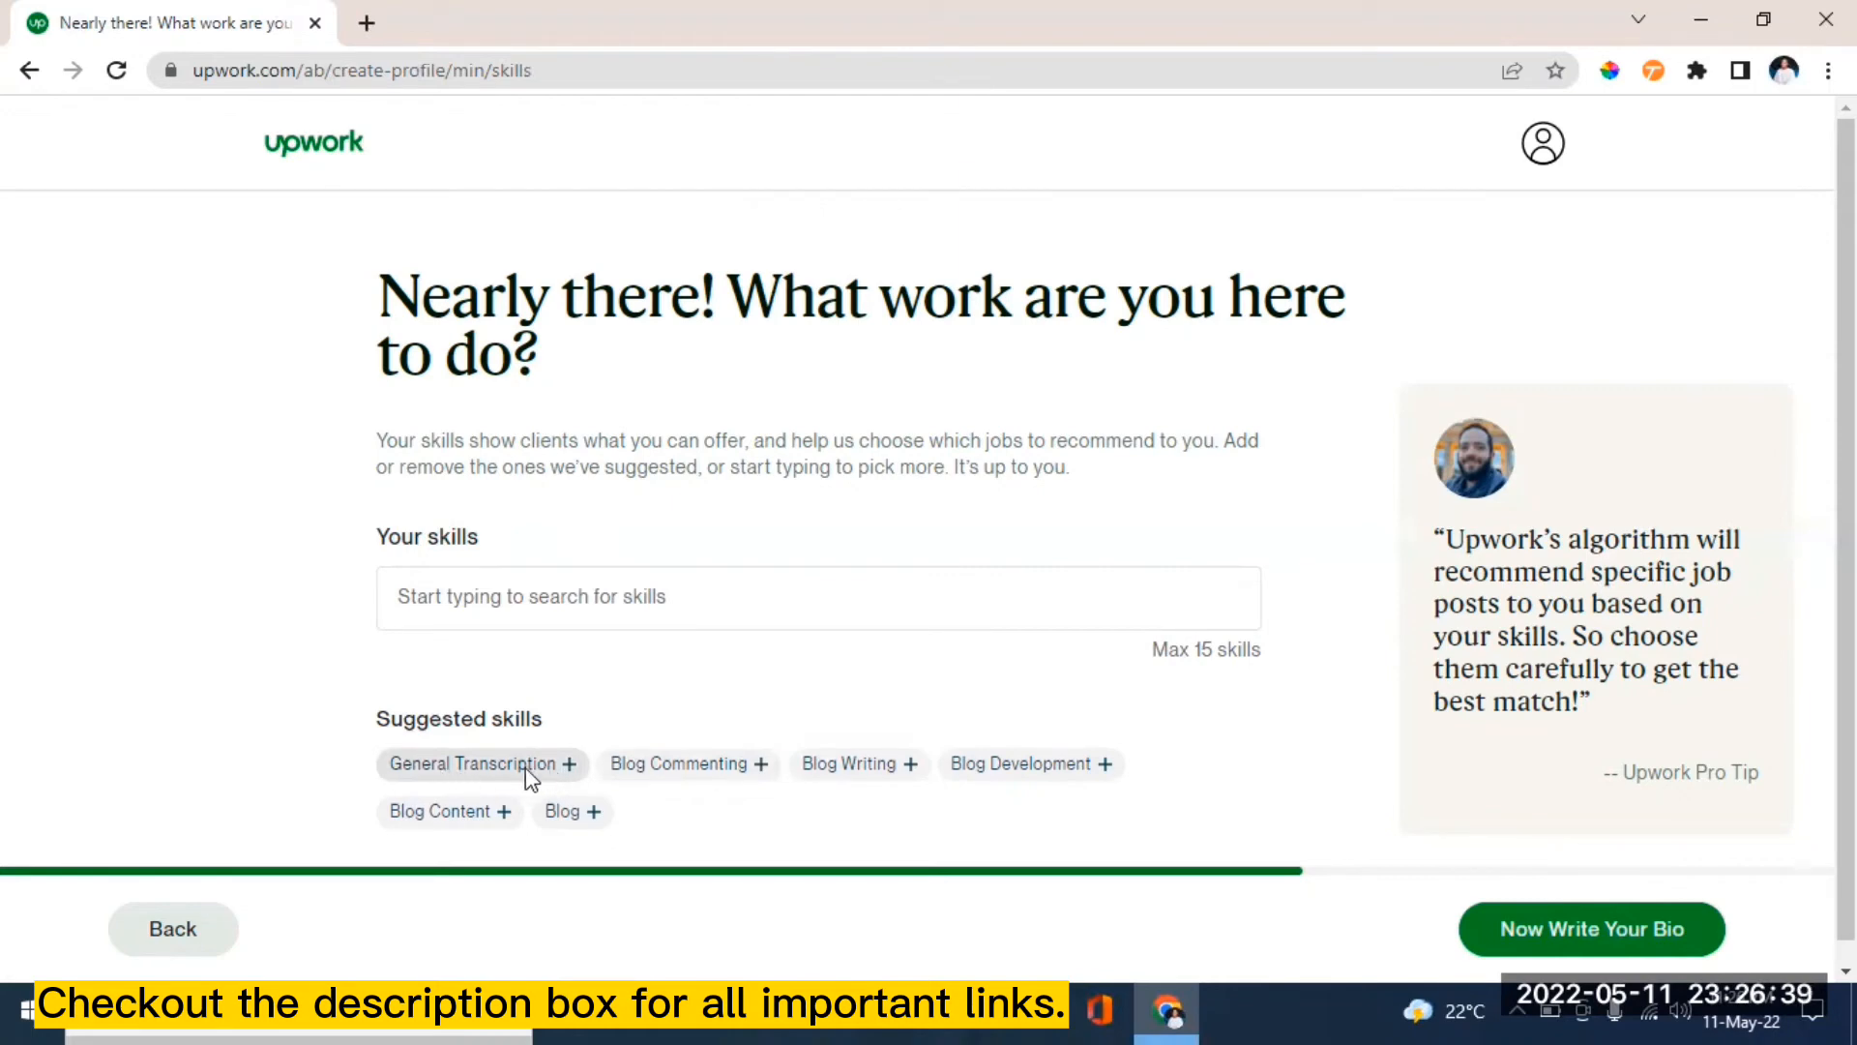
- Add General Transcription, Blog Writing, Blog Content, Blog Development, Blog Commenting and Blog skills
{"action": "left_click", "coordinate": [530, 769]}
{"action": "left_click", "coordinate": [664, 764]}
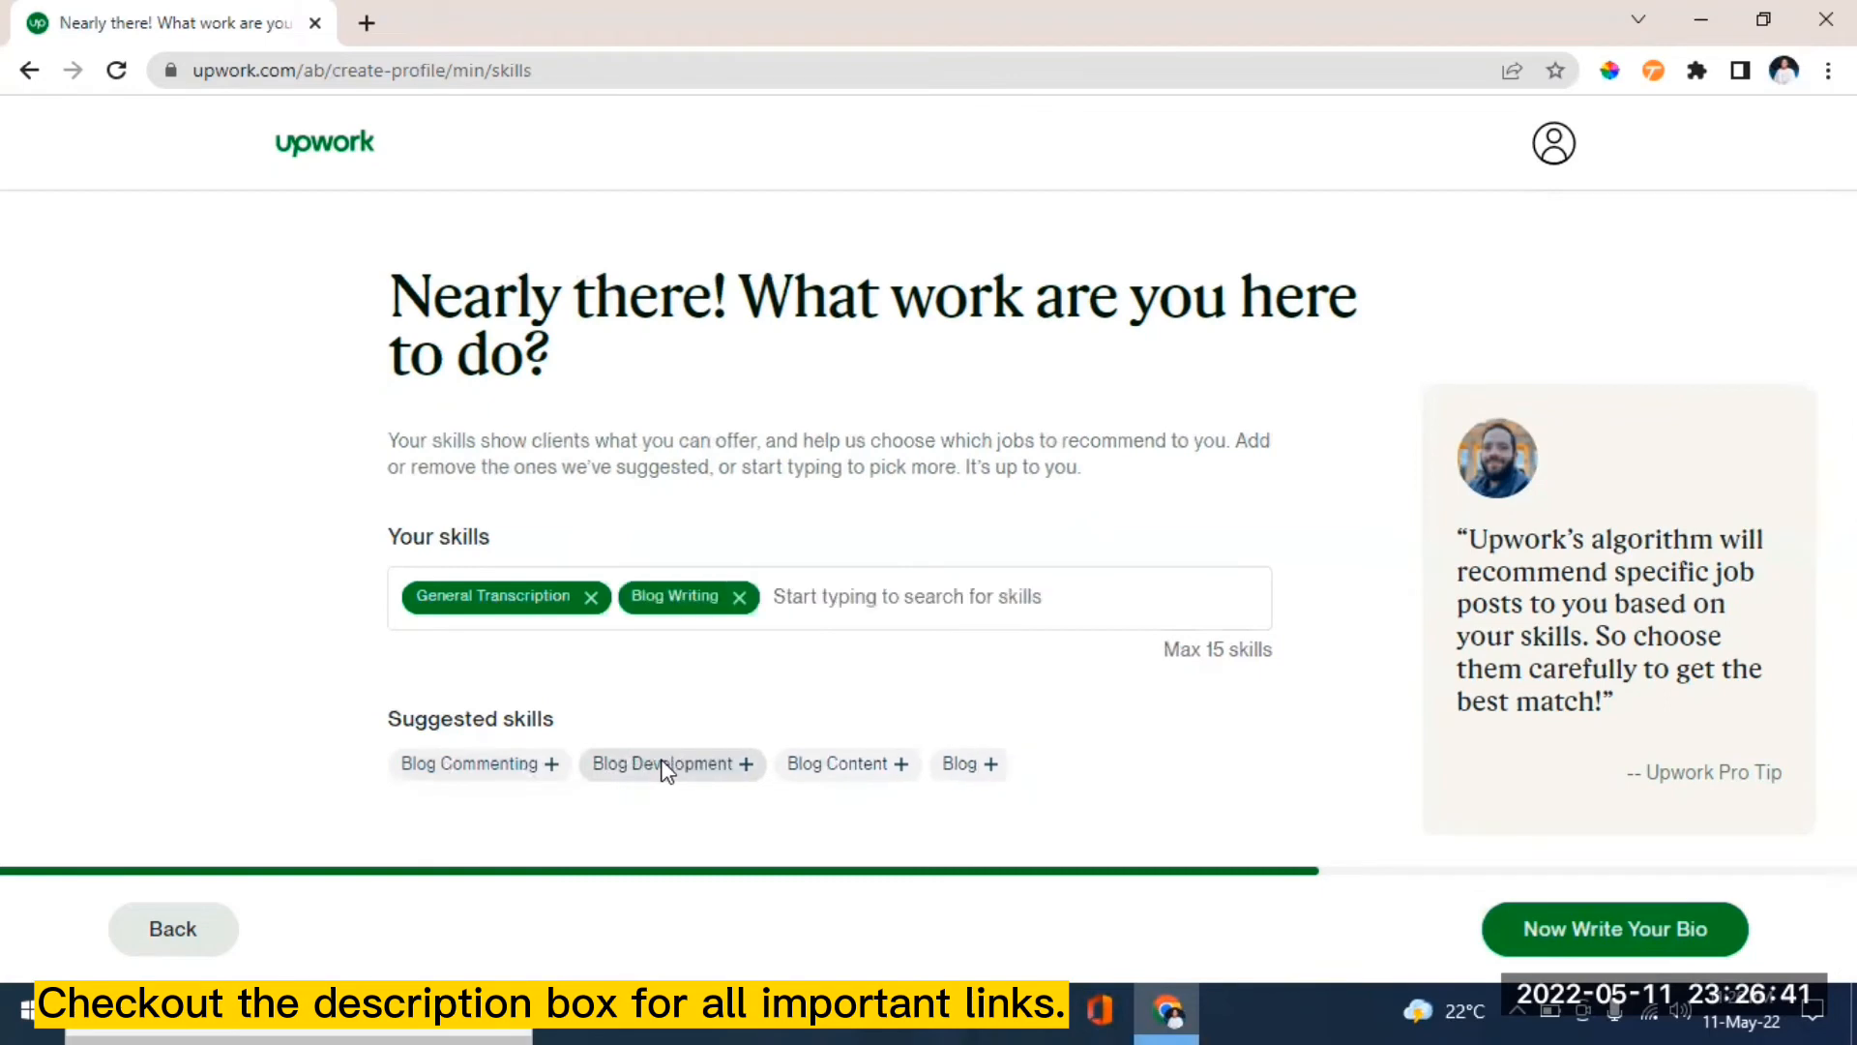
{"action": "left_click", "coordinate": [812, 774]}
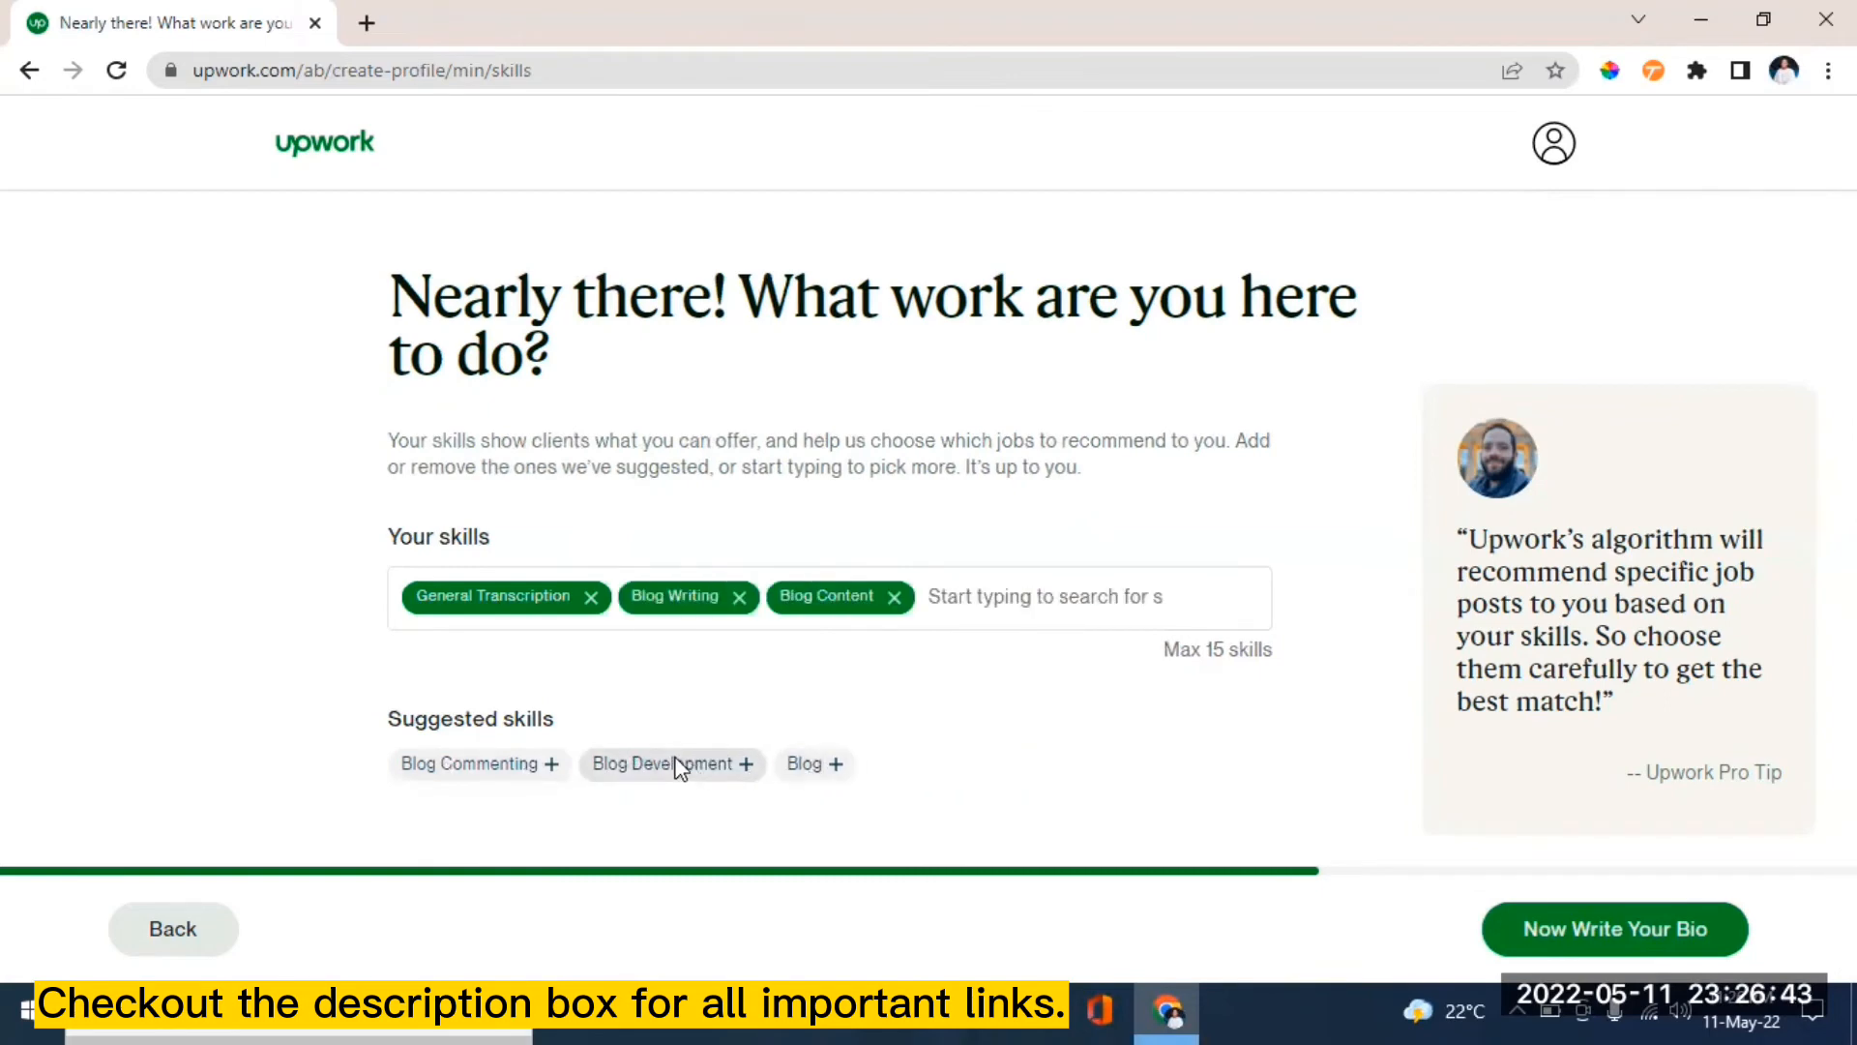
{"action": "left_click", "coordinate": [676, 767]}
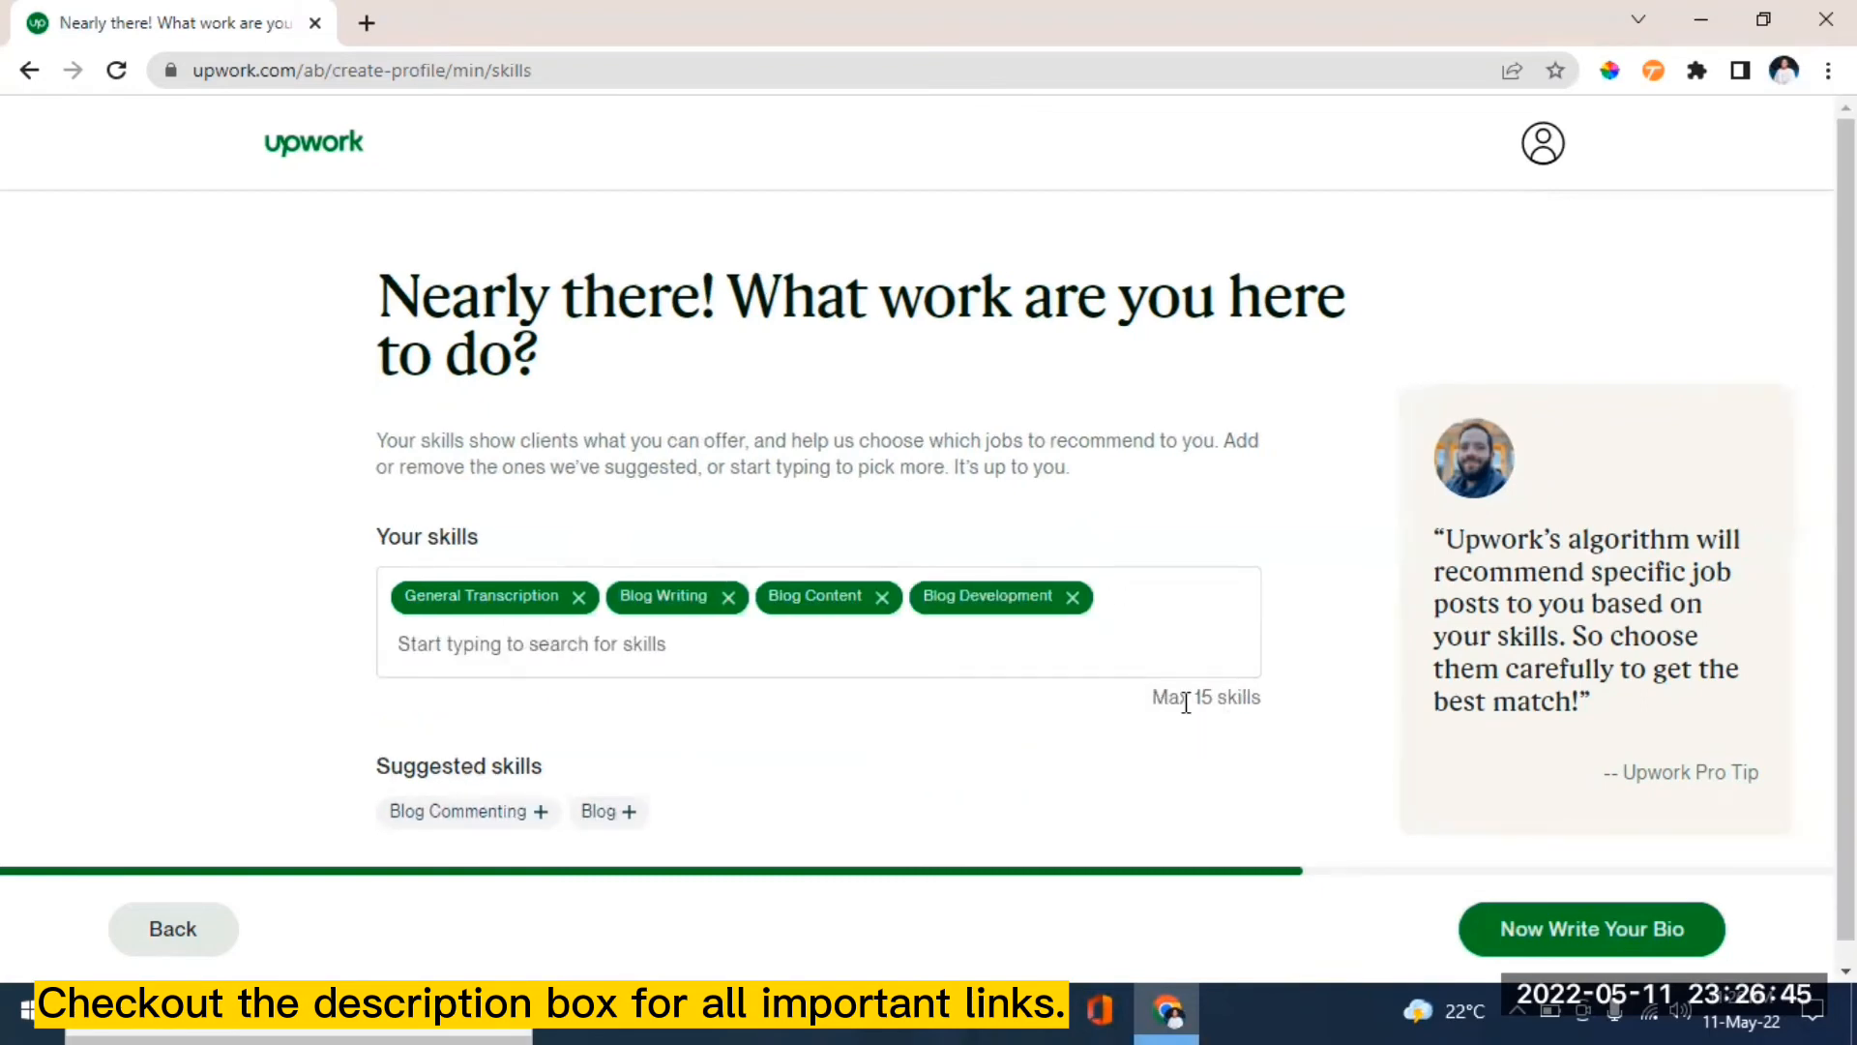
{"action": "left_click", "coordinate": [484, 813]}
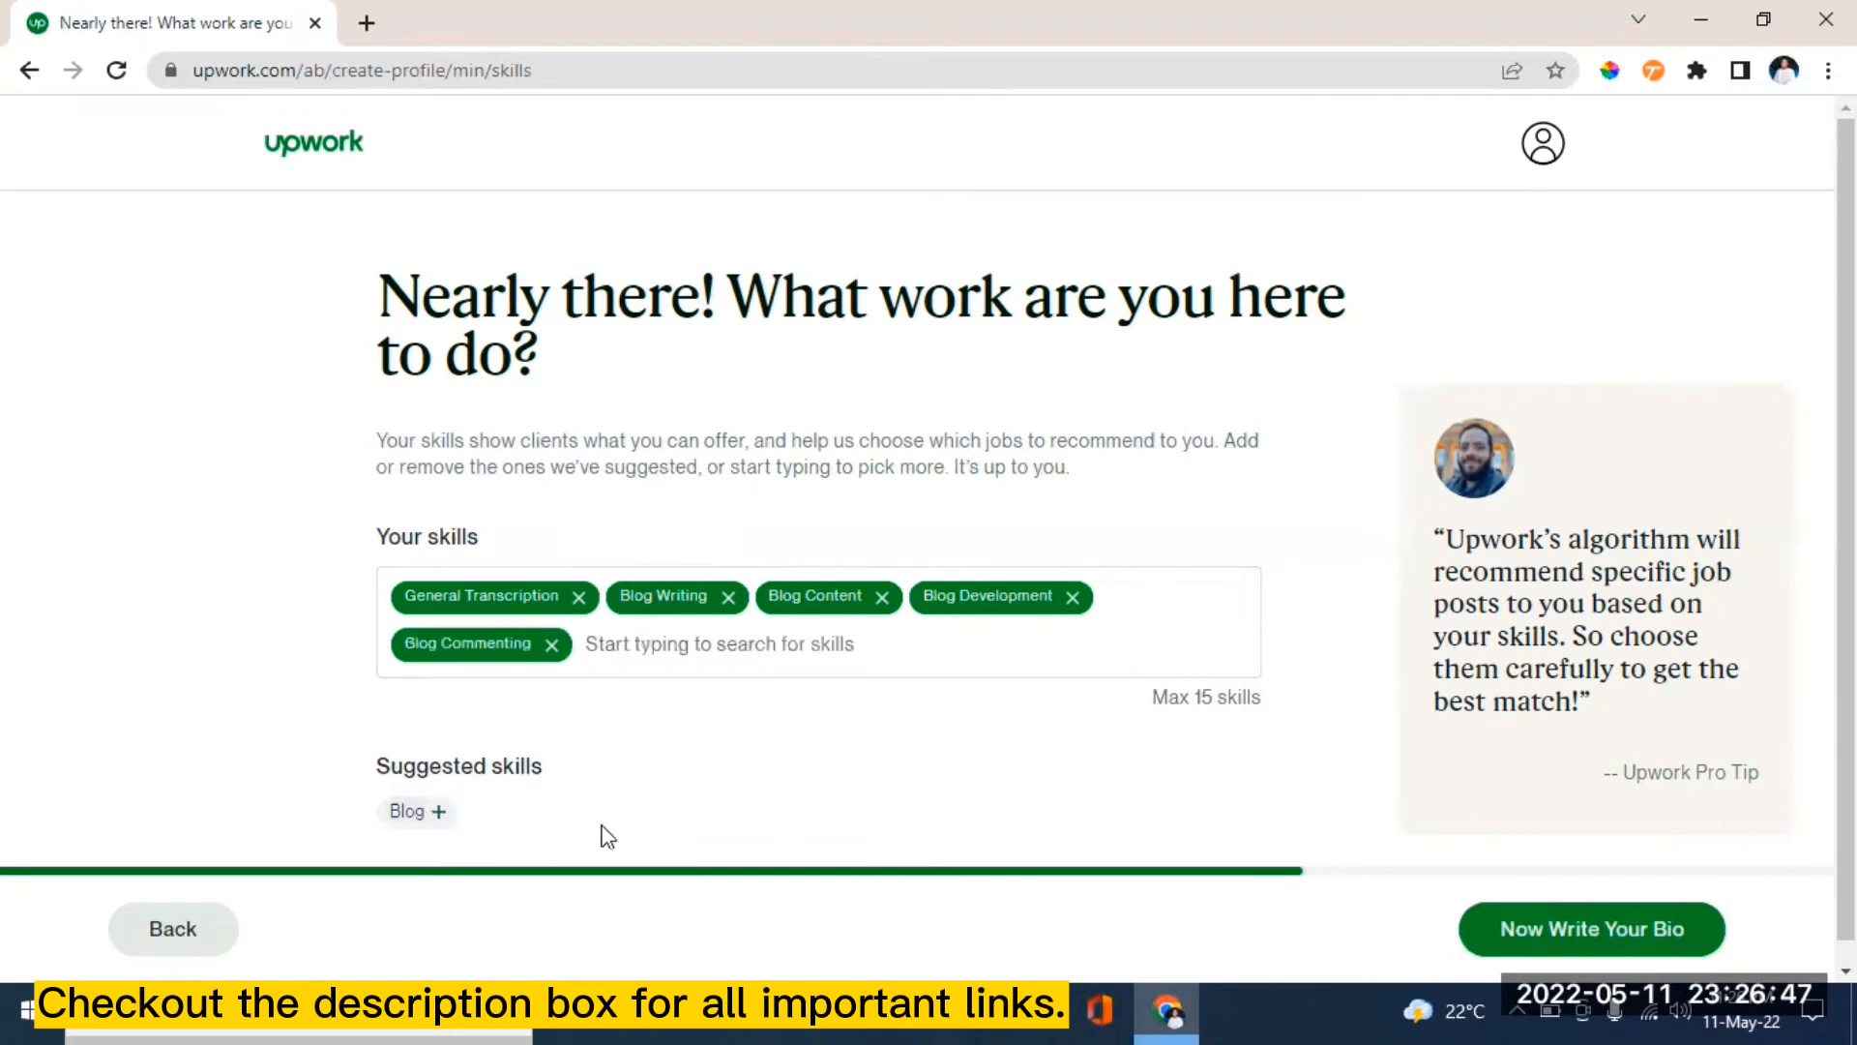
{"action": "left_click", "coordinate": [395, 820]}
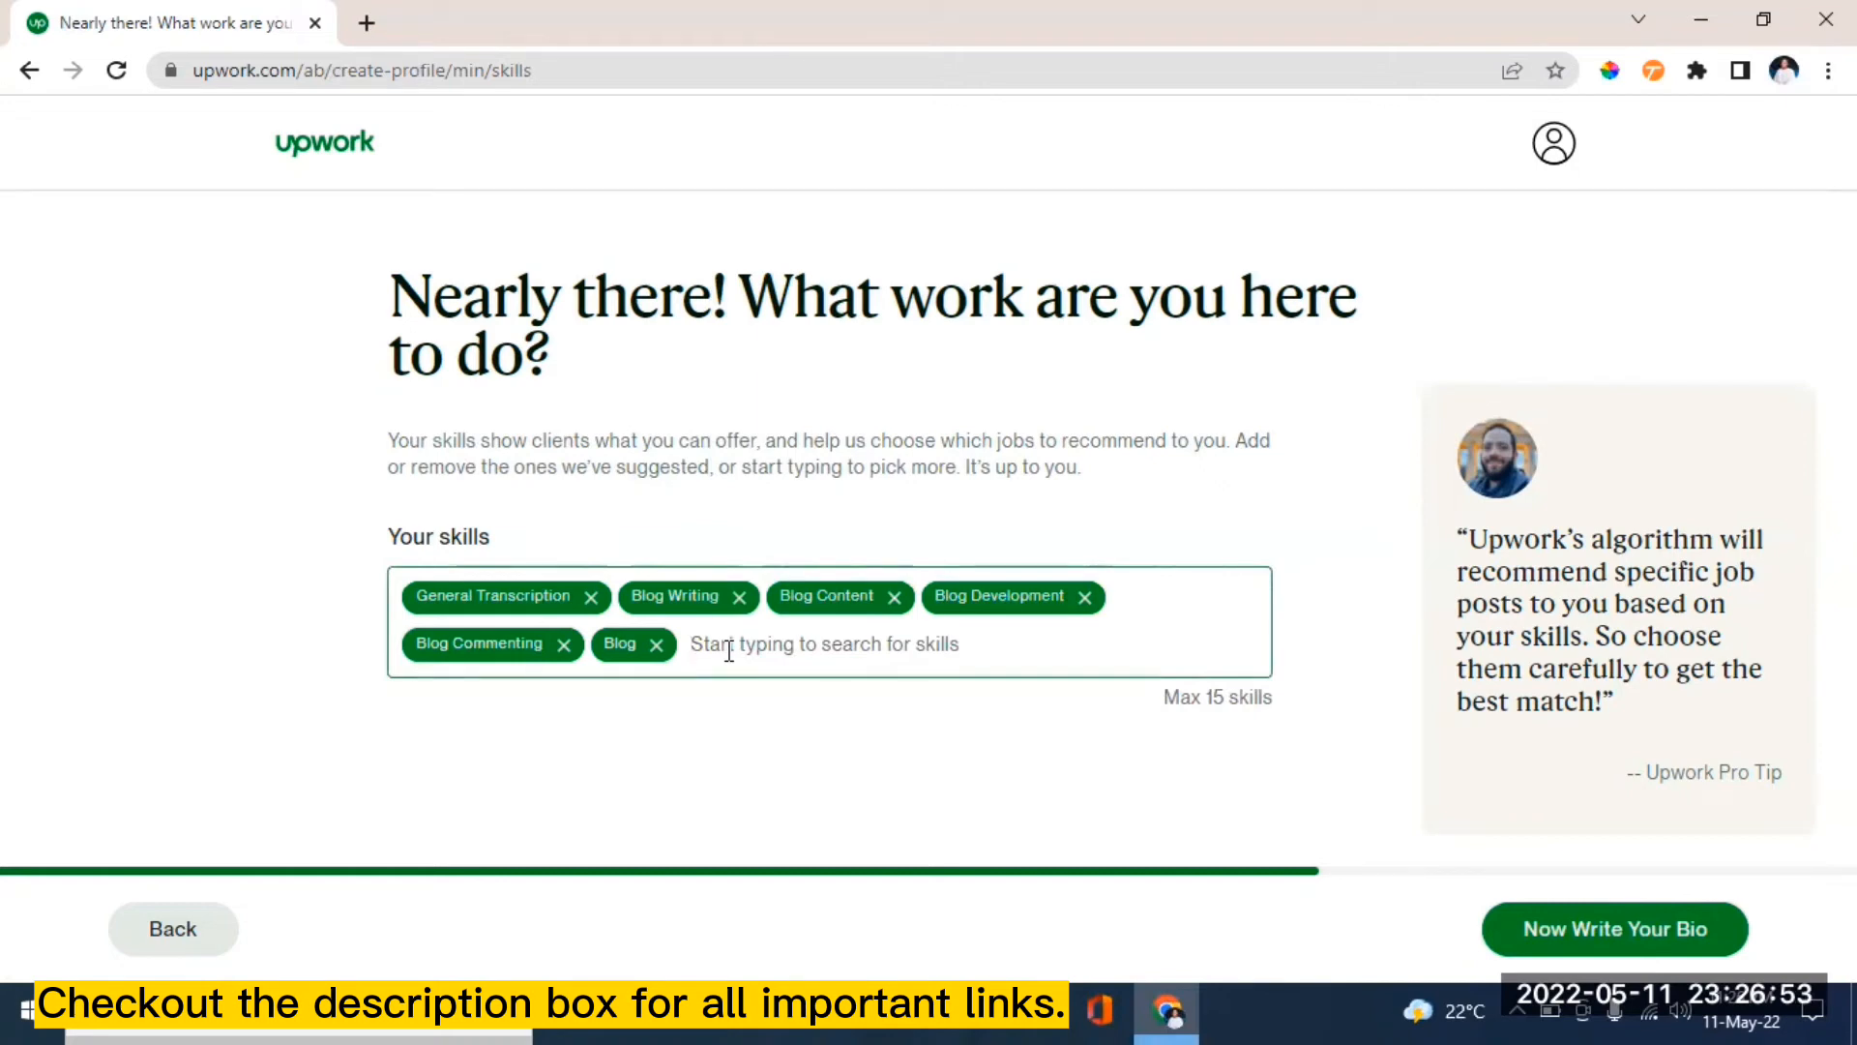
- Search 'proof' to add Proofreading, then continue to the bio step
{"action": "type", "text": "proof"}
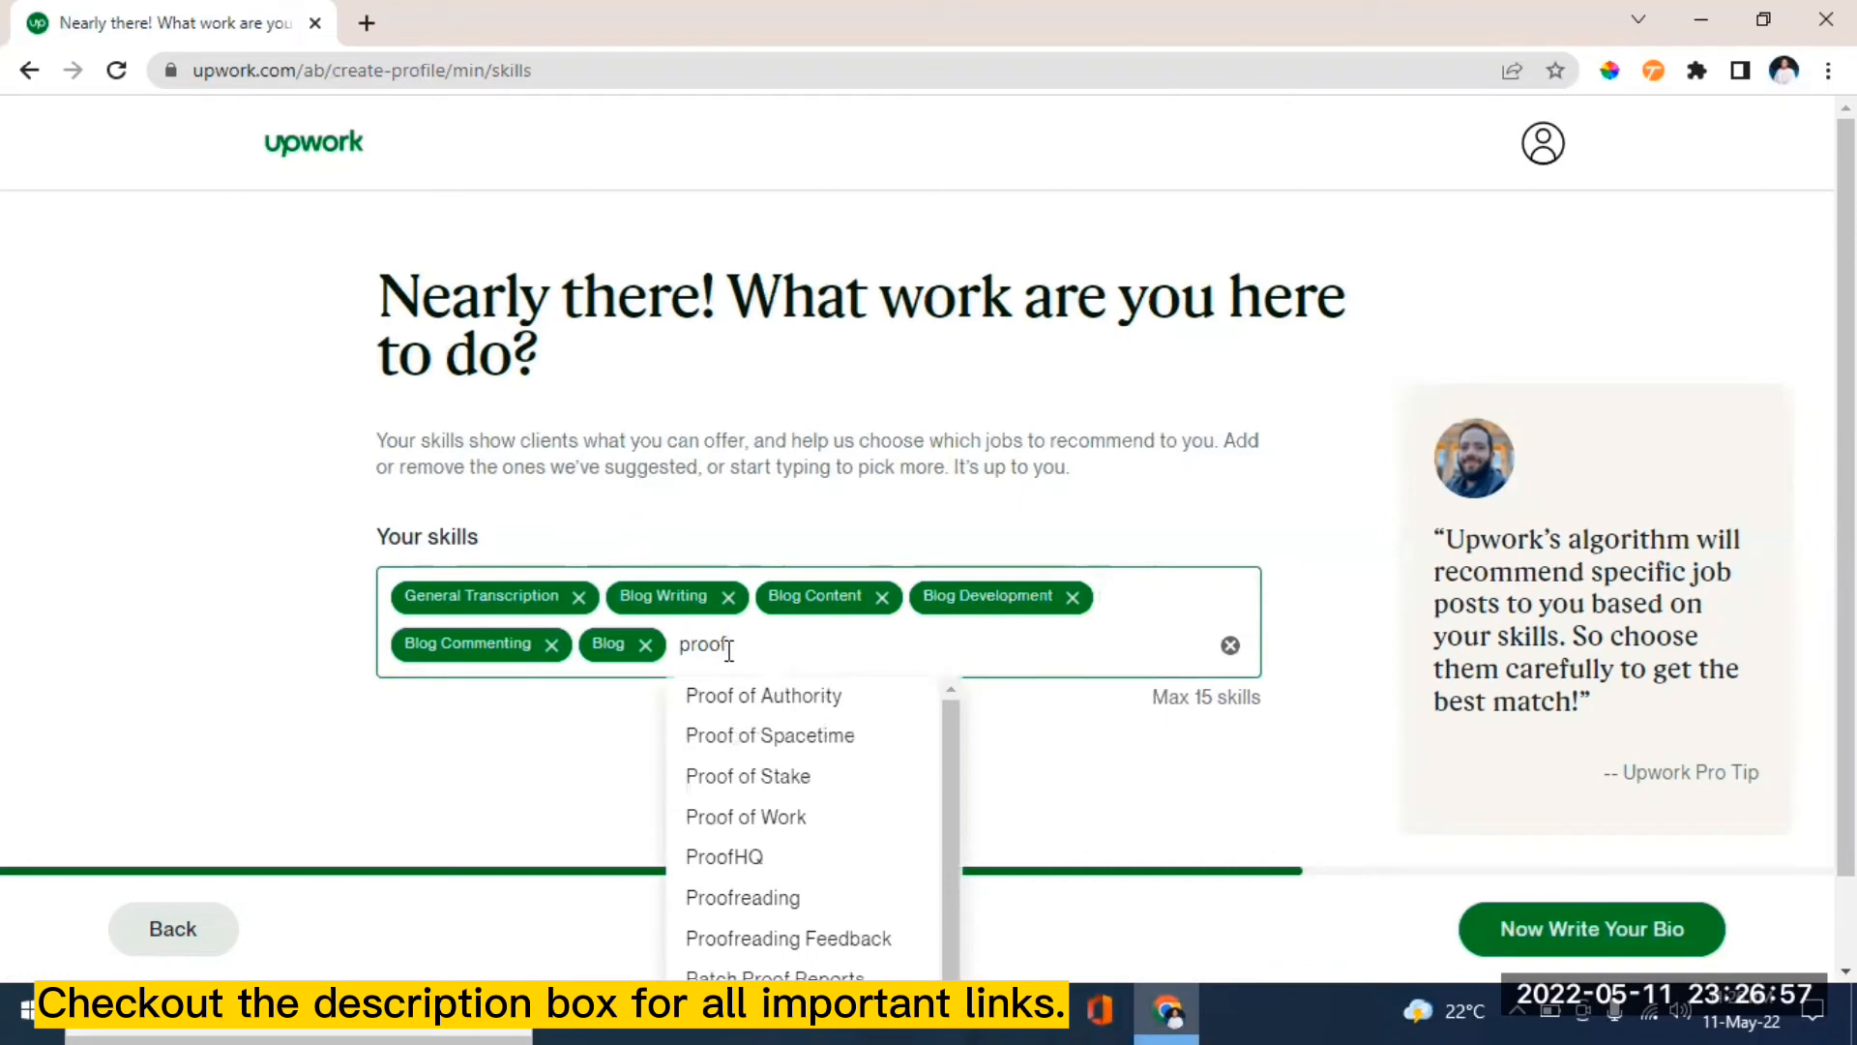
{"action": "left_click", "coordinate": [764, 900]}
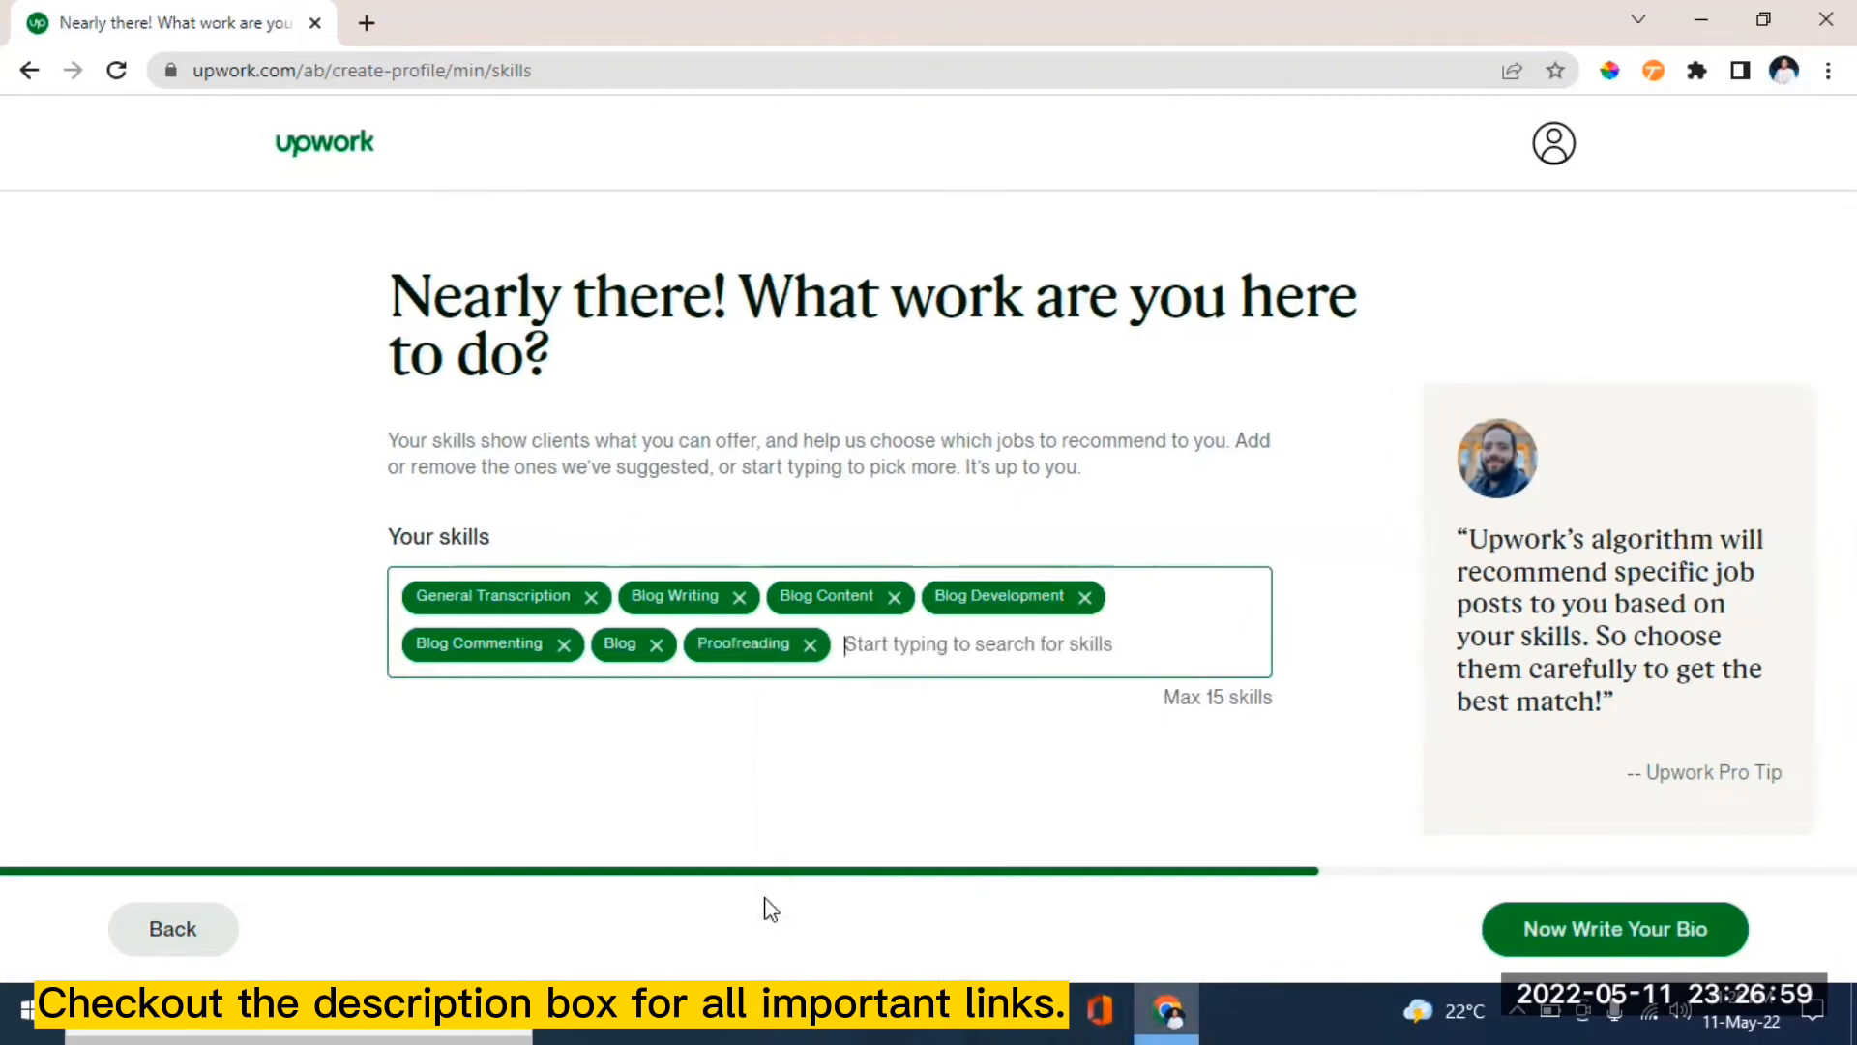
{"action": "left_click", "coordinate": [873, 643]}
{"action": "type", "text": "blog"}
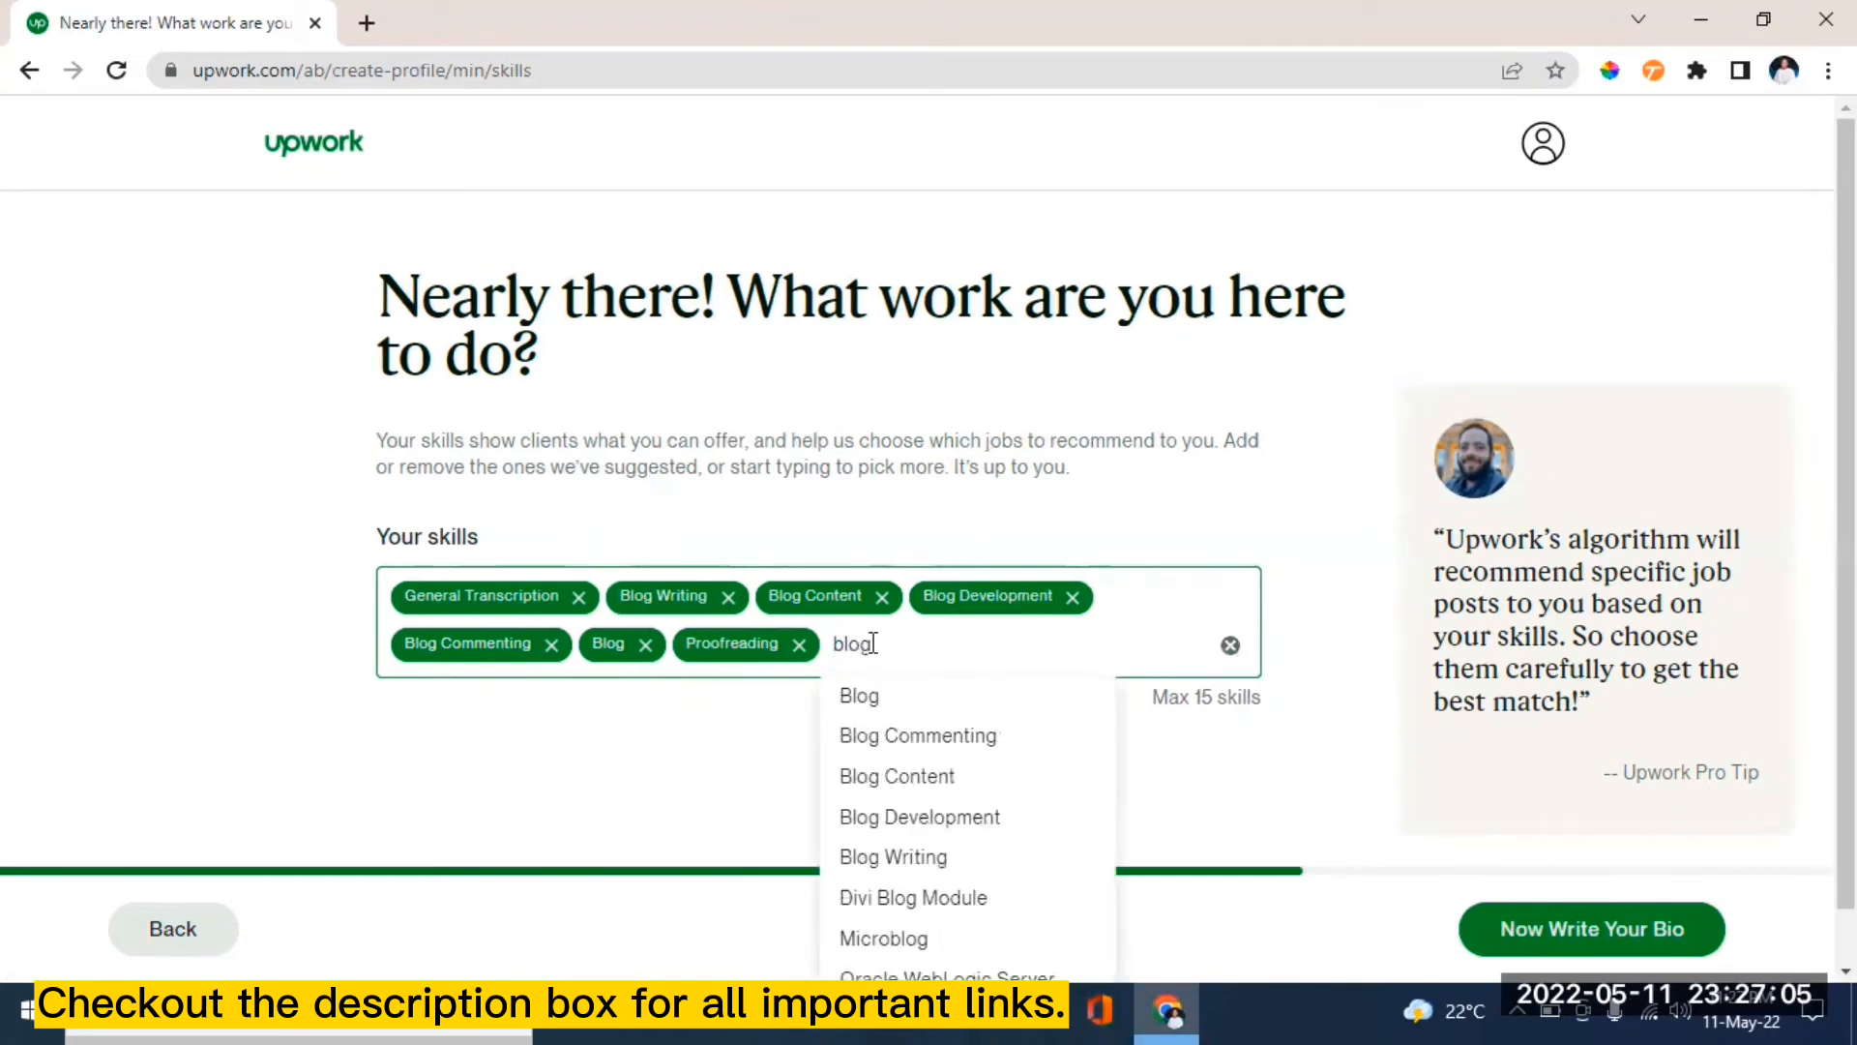
{"action": "left_click", "coordinate": [936, 819]}
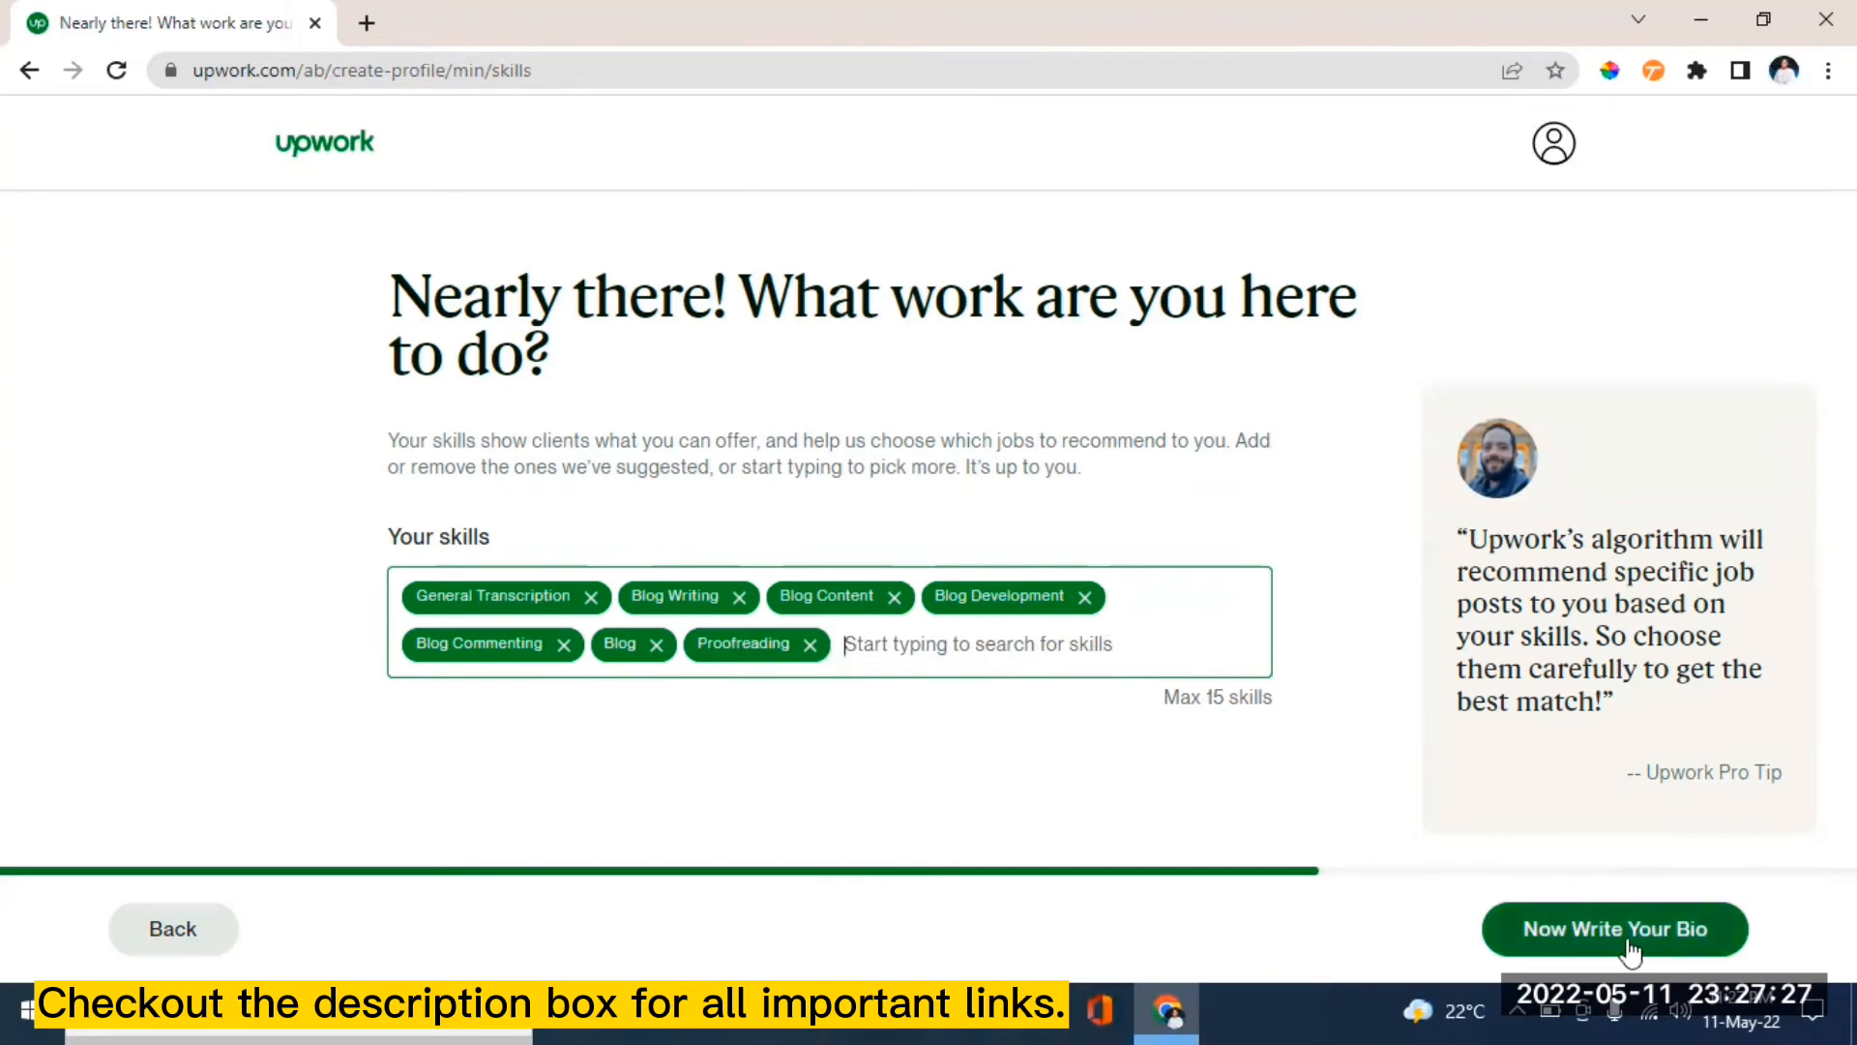
{"action": "left_click", "coordinate": [1583, 936]}
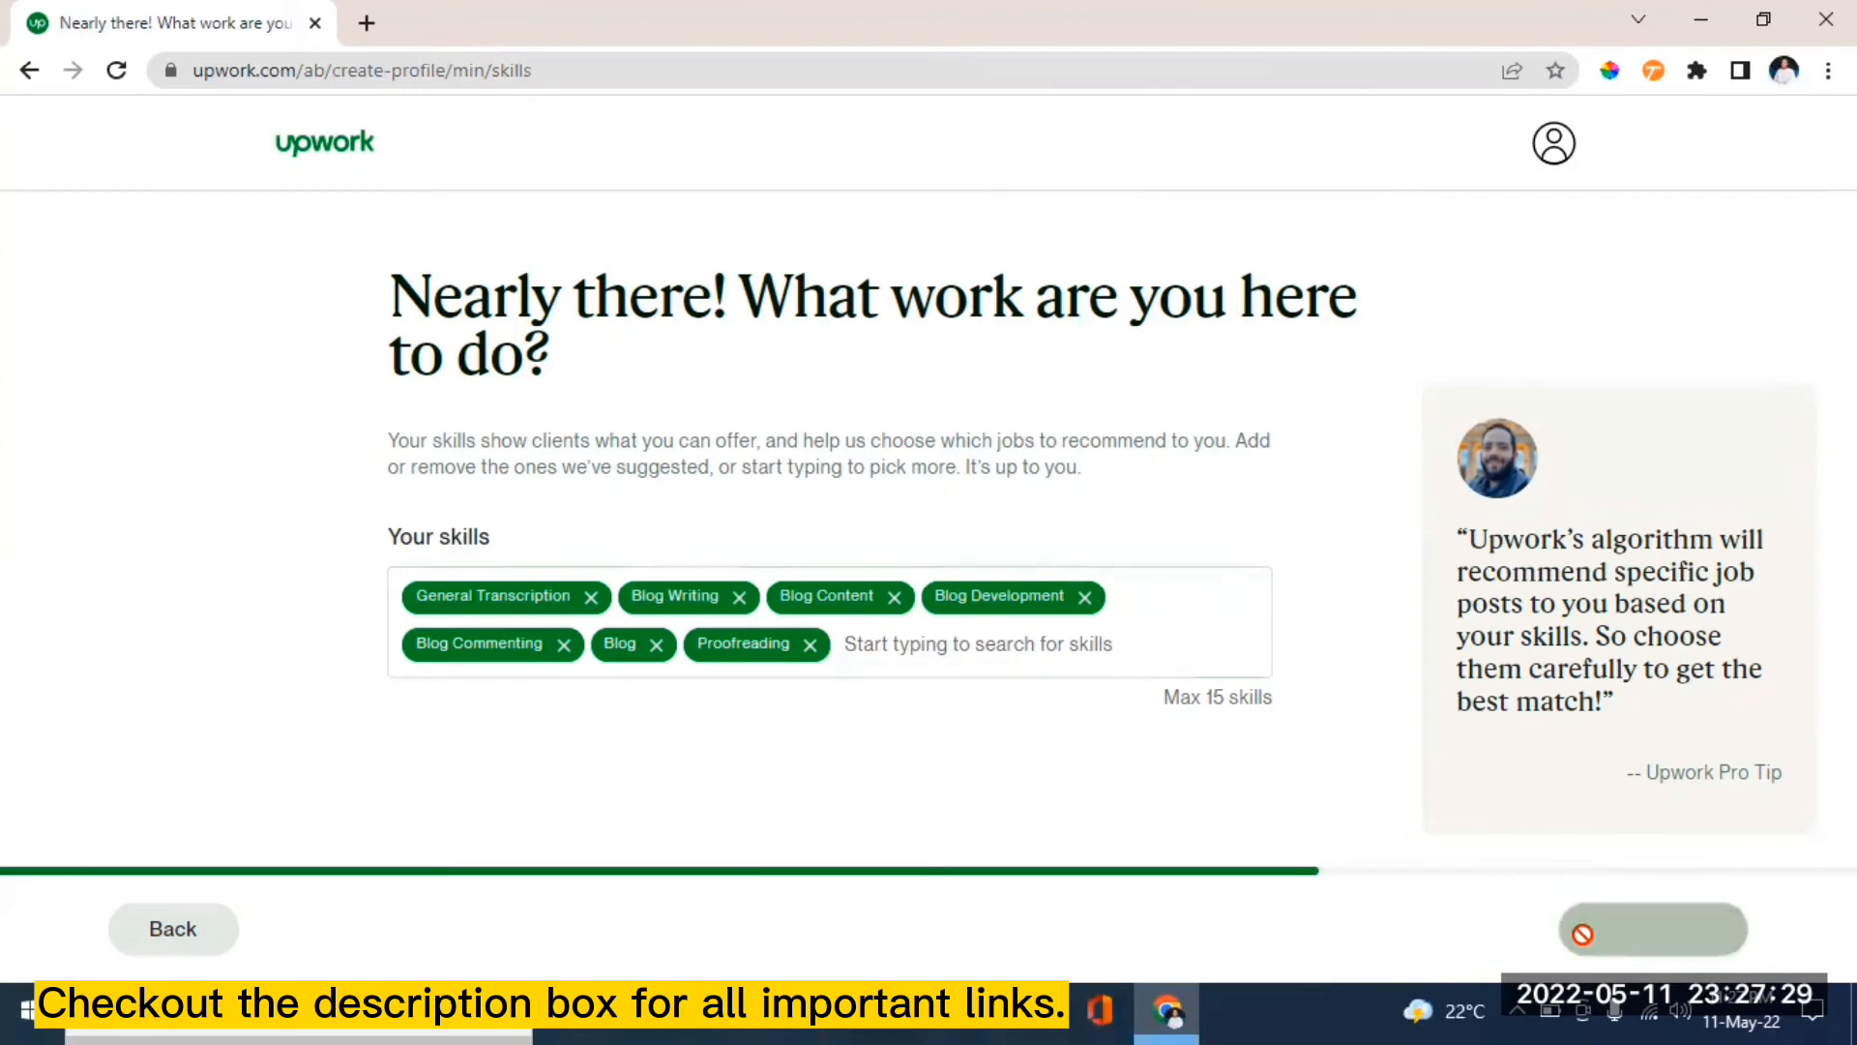
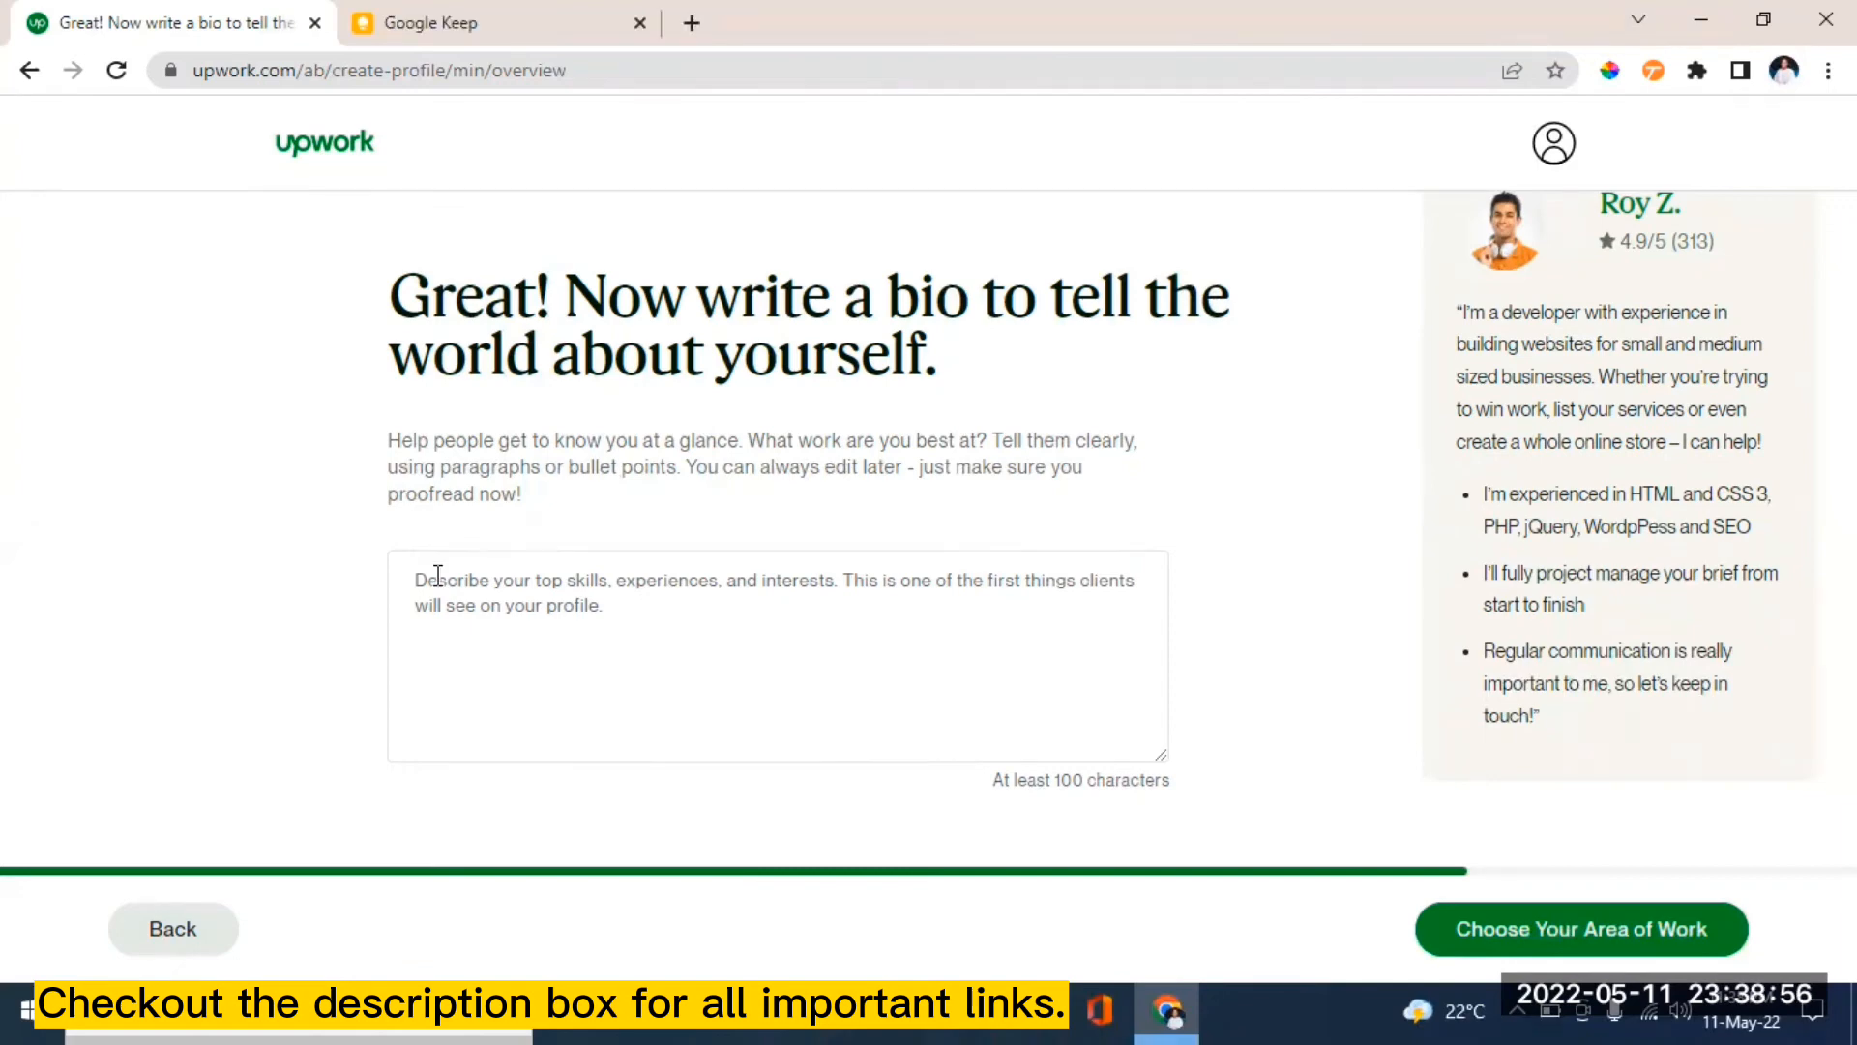
- Paste the prepared bio, then fix the hyphenated business term, 'corporate' and the comma after 'businesses'
{"action": "right_click", "coordinate": [432, 578]}
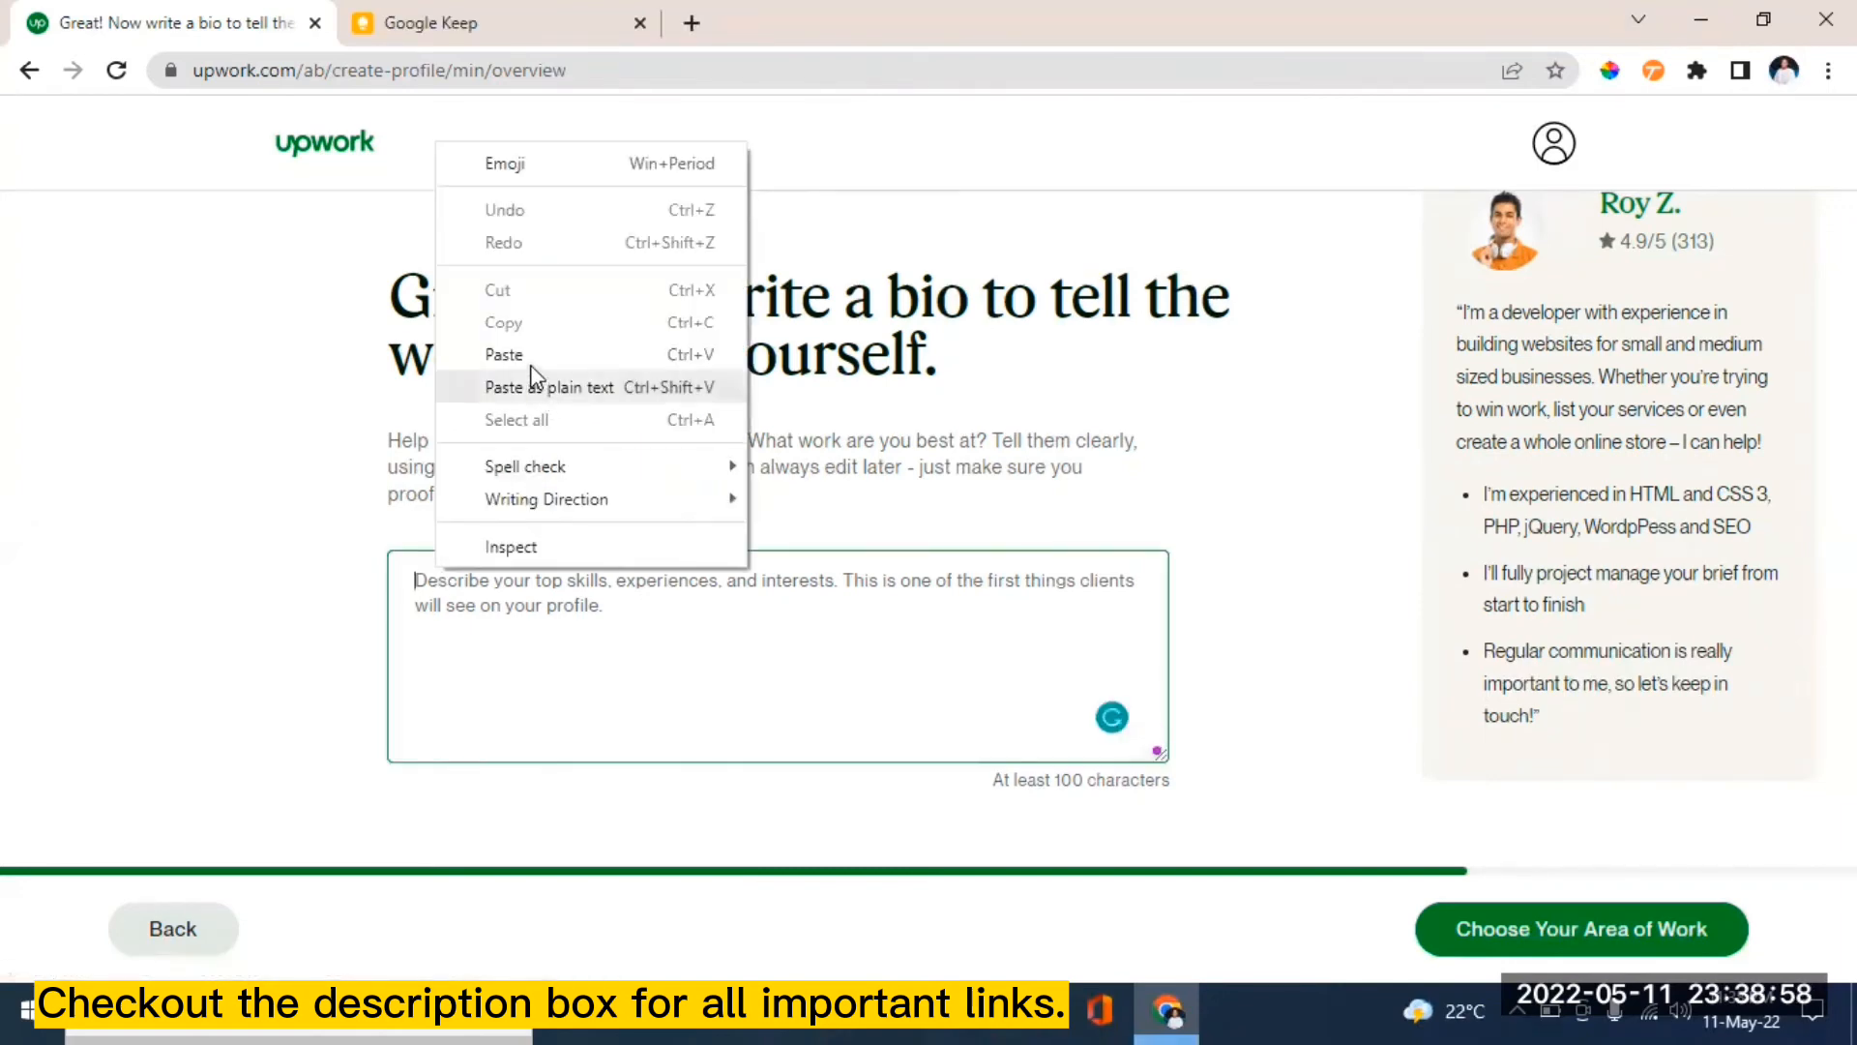
{"action": "left_click", "coordinate": [529, 356]}
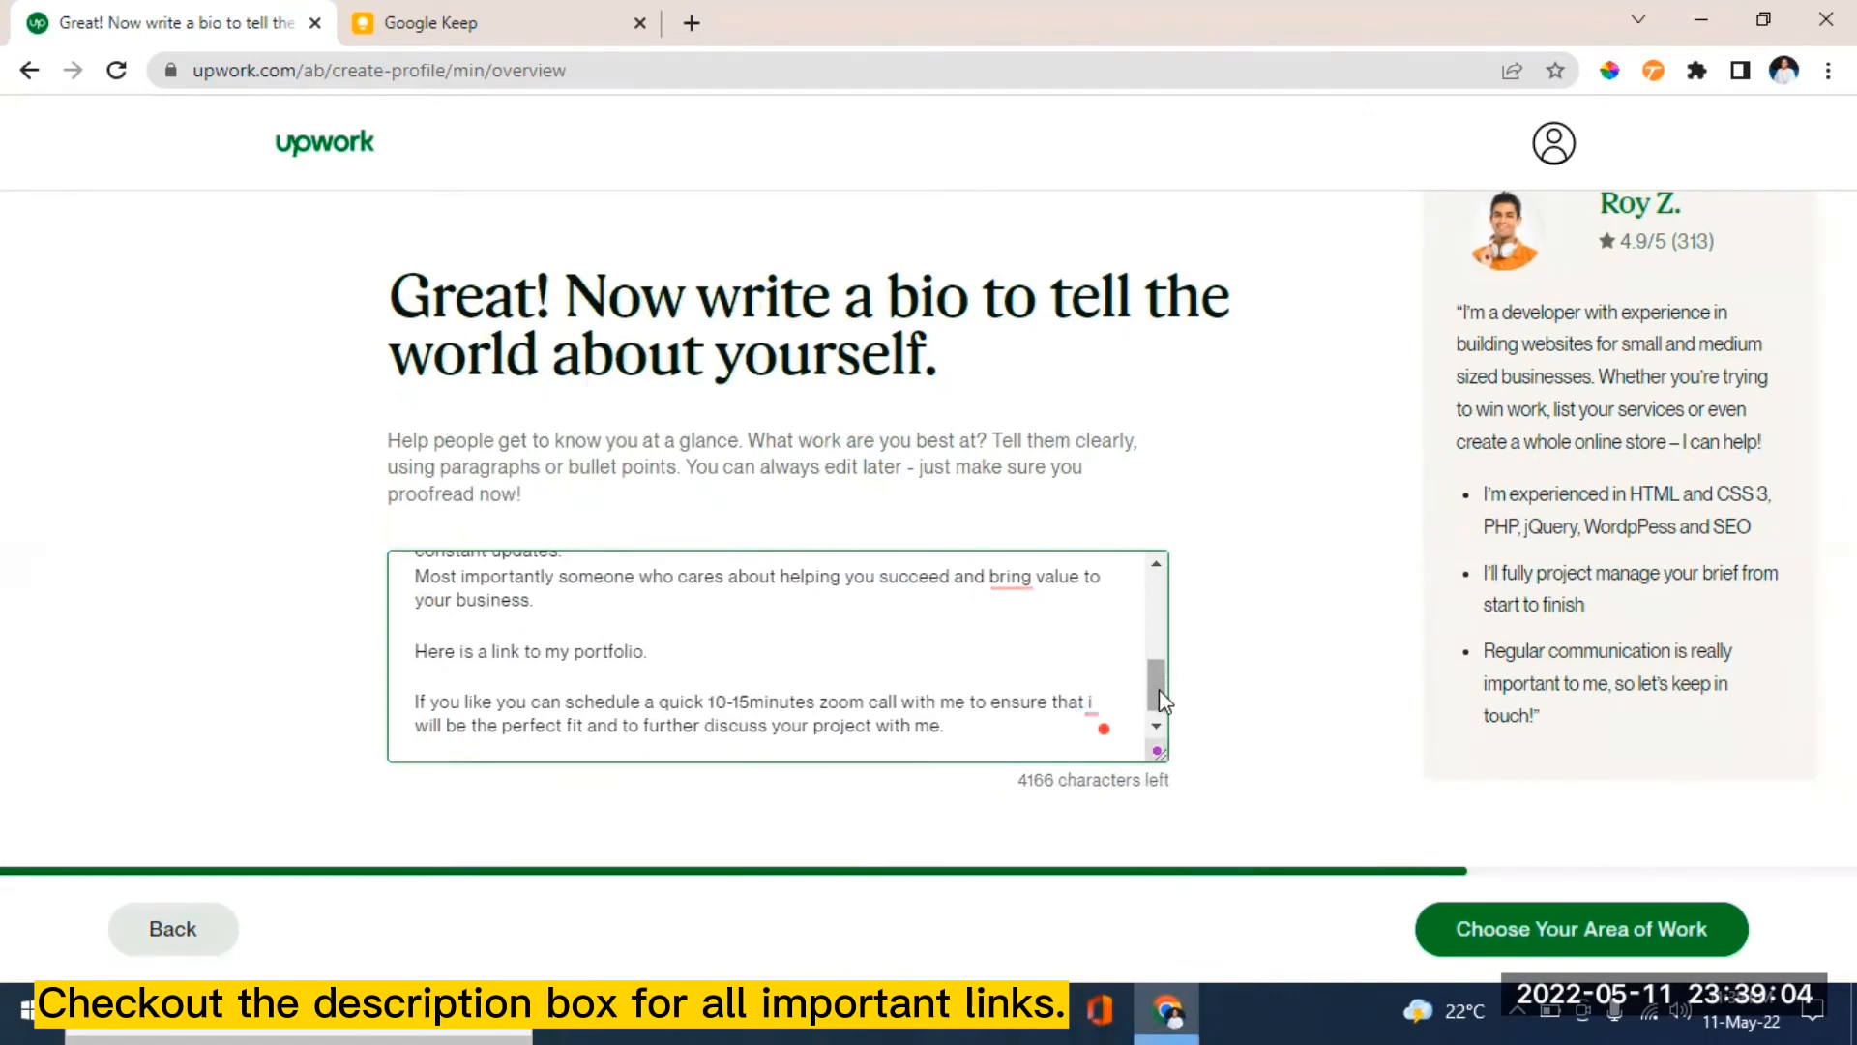
{"action": "left_click_drag", "start_coordinate": [1158, 689], "coordinate": [1157, 605]}
{"action": "mouse_move", "coordinate": [1085, 615]}
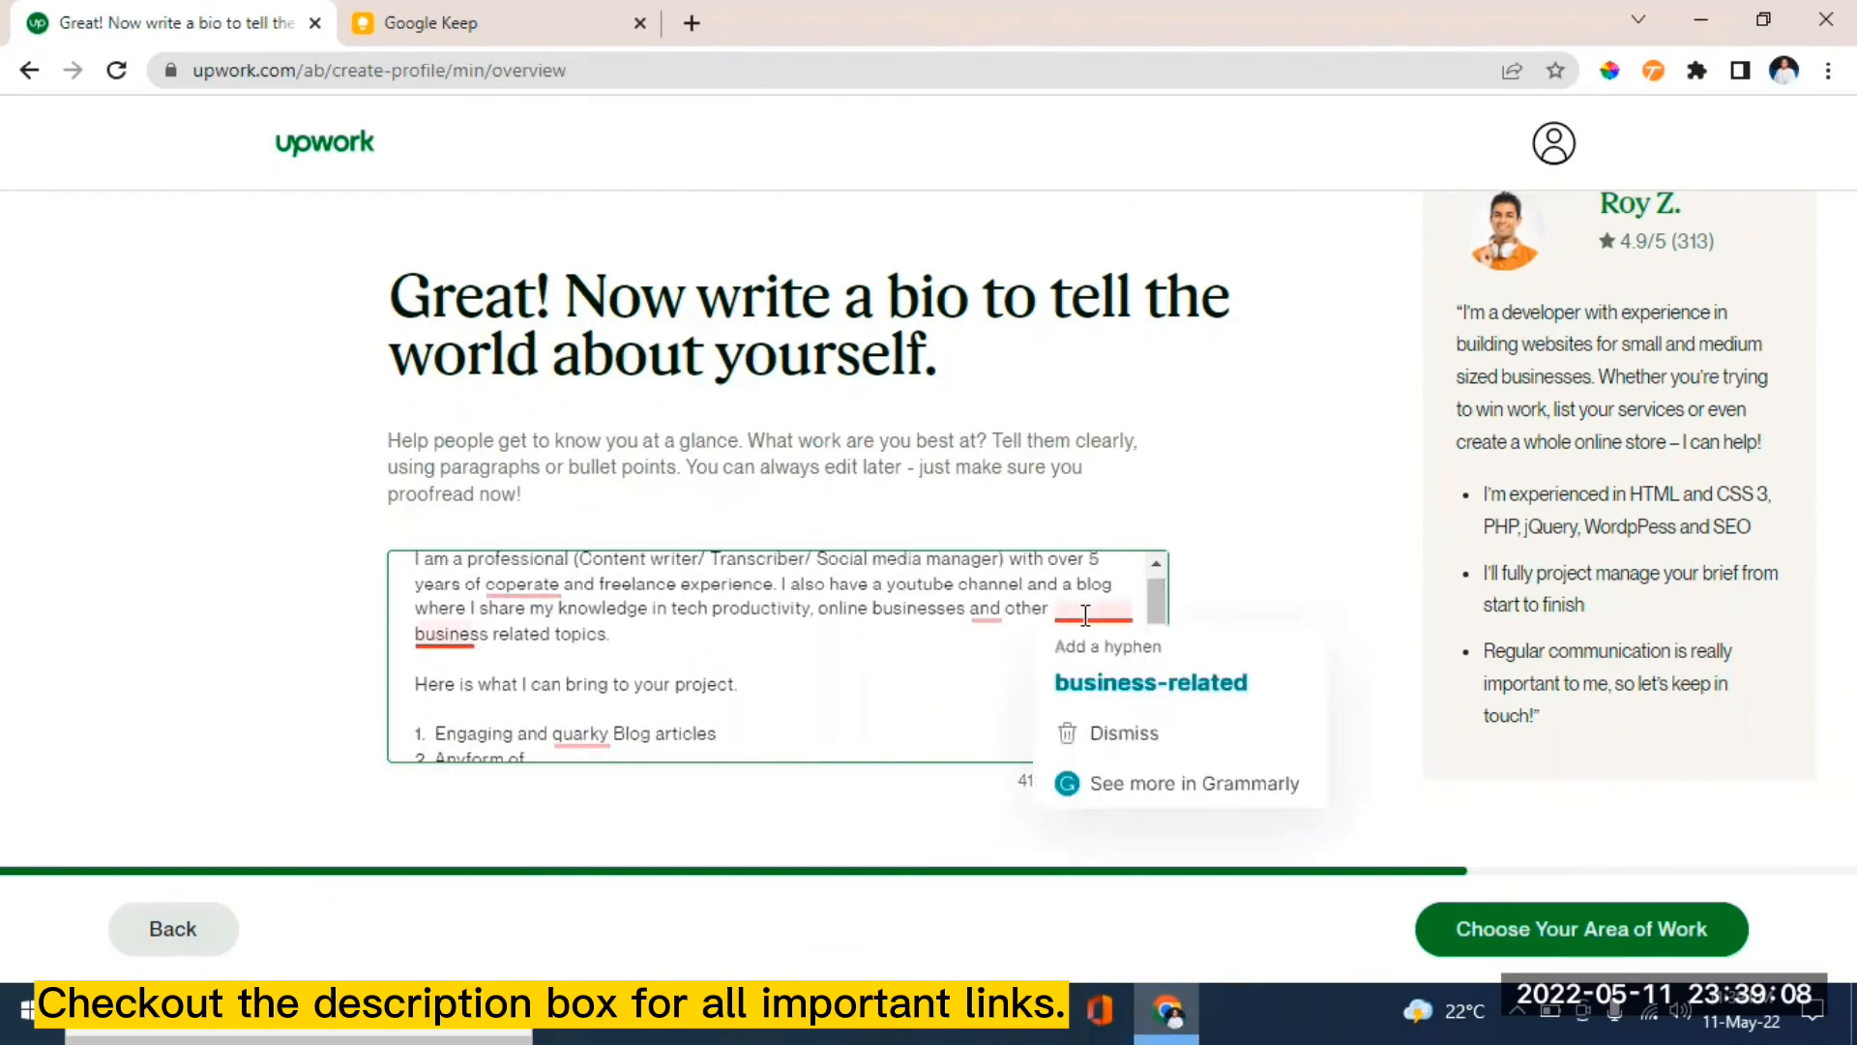
{"action": "left_click", "coordinate": [1151, 684]}
{"action": "mouse_move", "coordinate": [530, 589]}
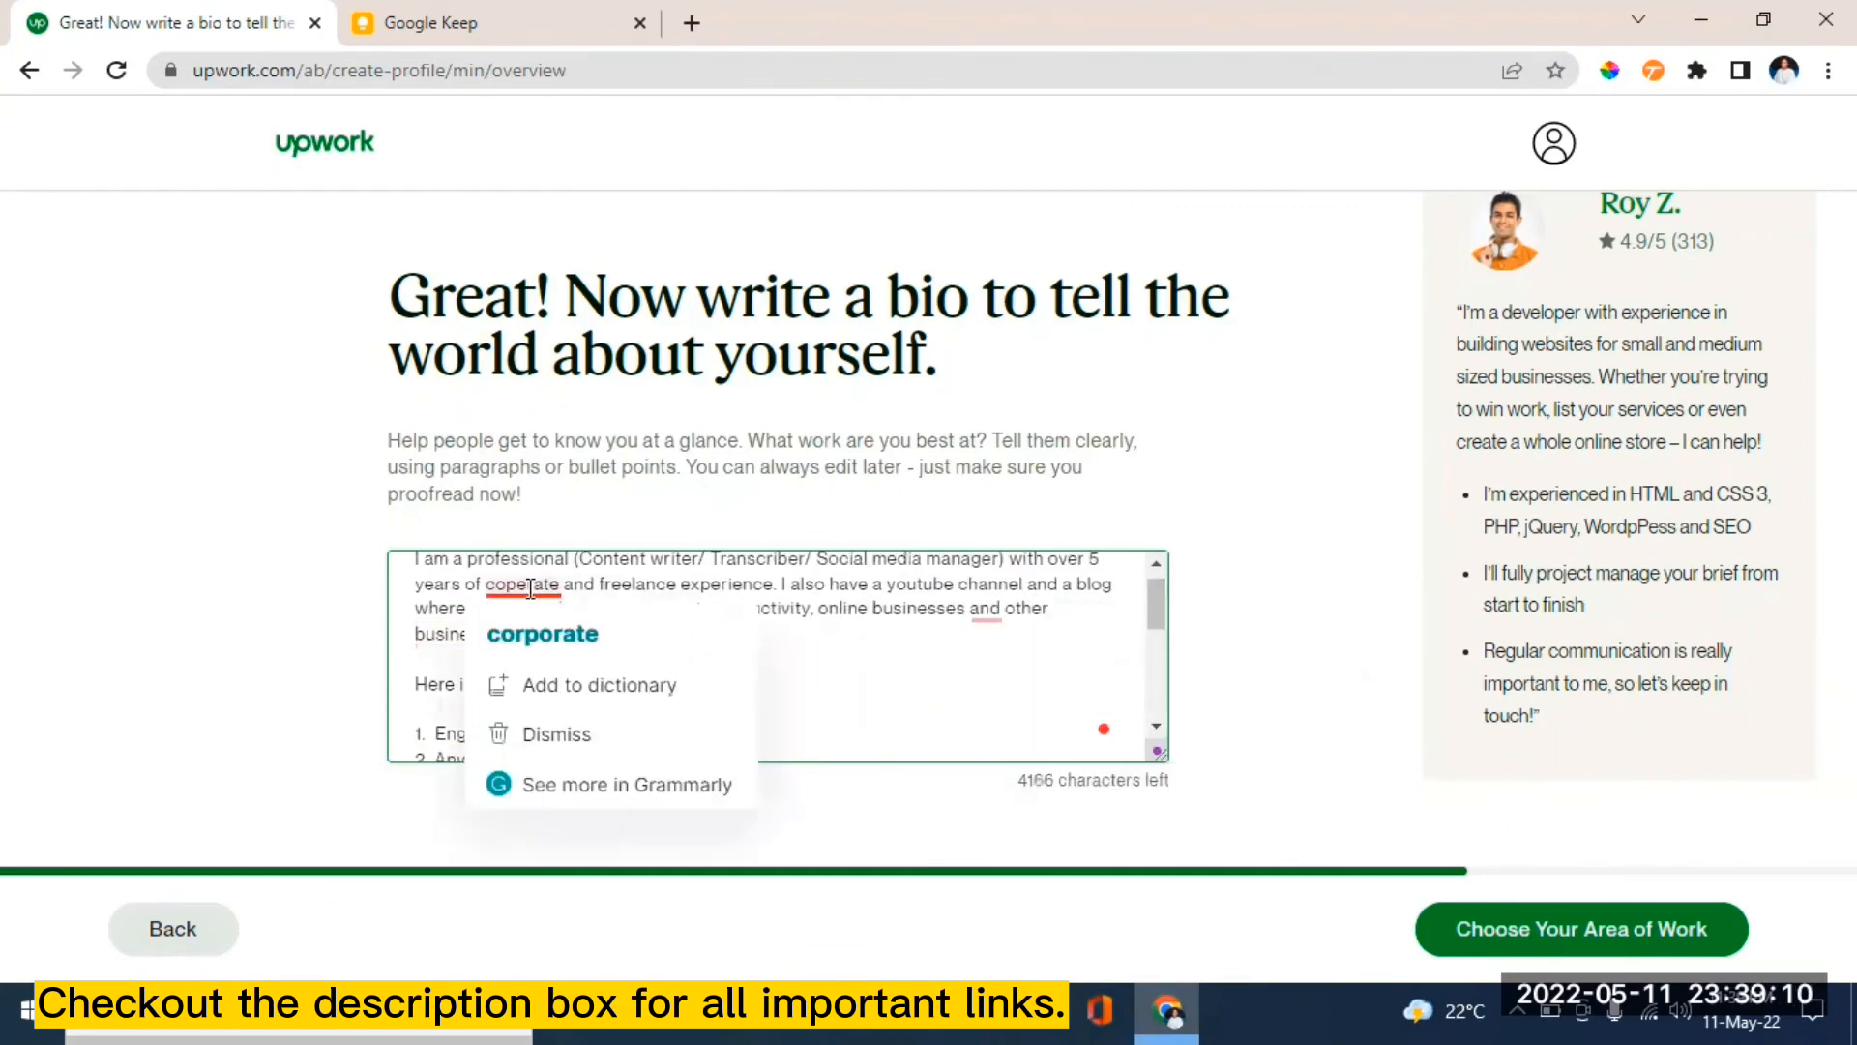
{"action": "left_click", "coordinate": [561, 634]}
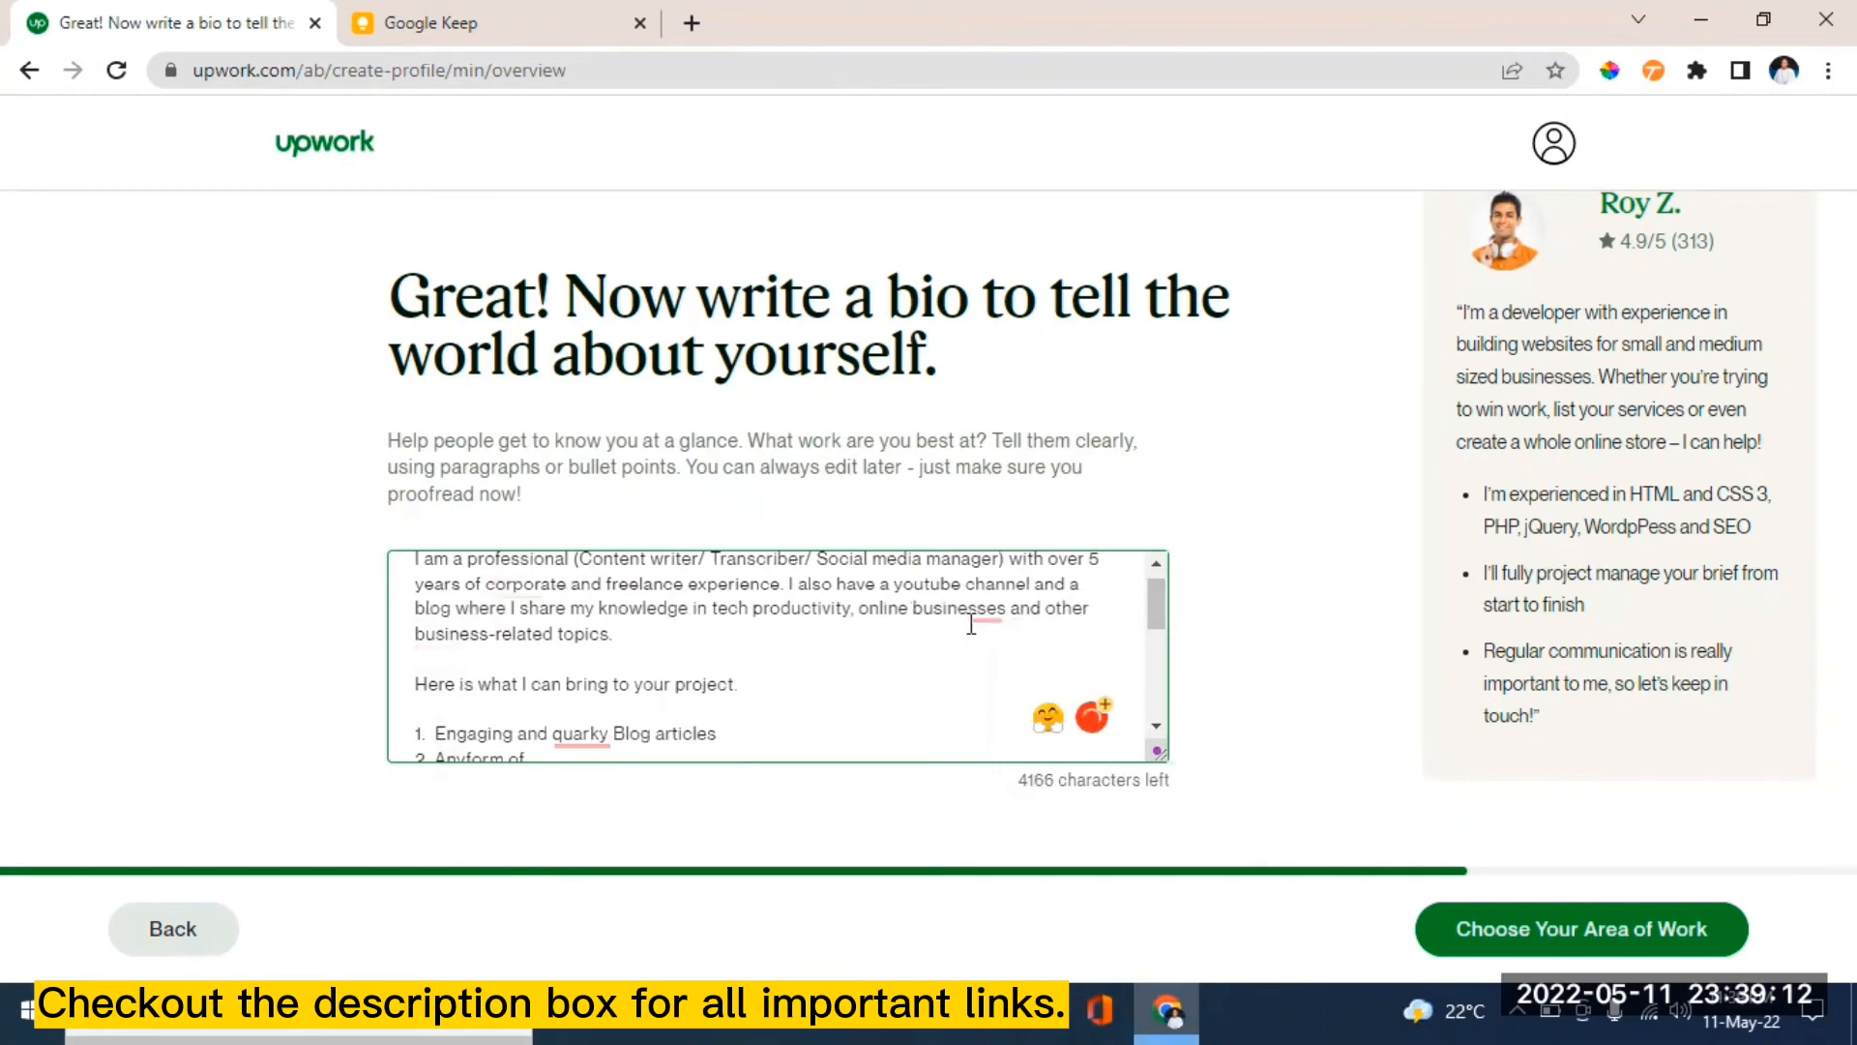
{"action": "mouse_move", "coordinate": [977, 619]}
{"action": "left_click", "coordinate": [1014, 691]}
- Correct 'quirky', 'Any form', 'expiry' and 'software', then save the bio
{"action": "left_click_drag", "start_coordinate": [1157, 607], "coordinate": [1157, 647]}
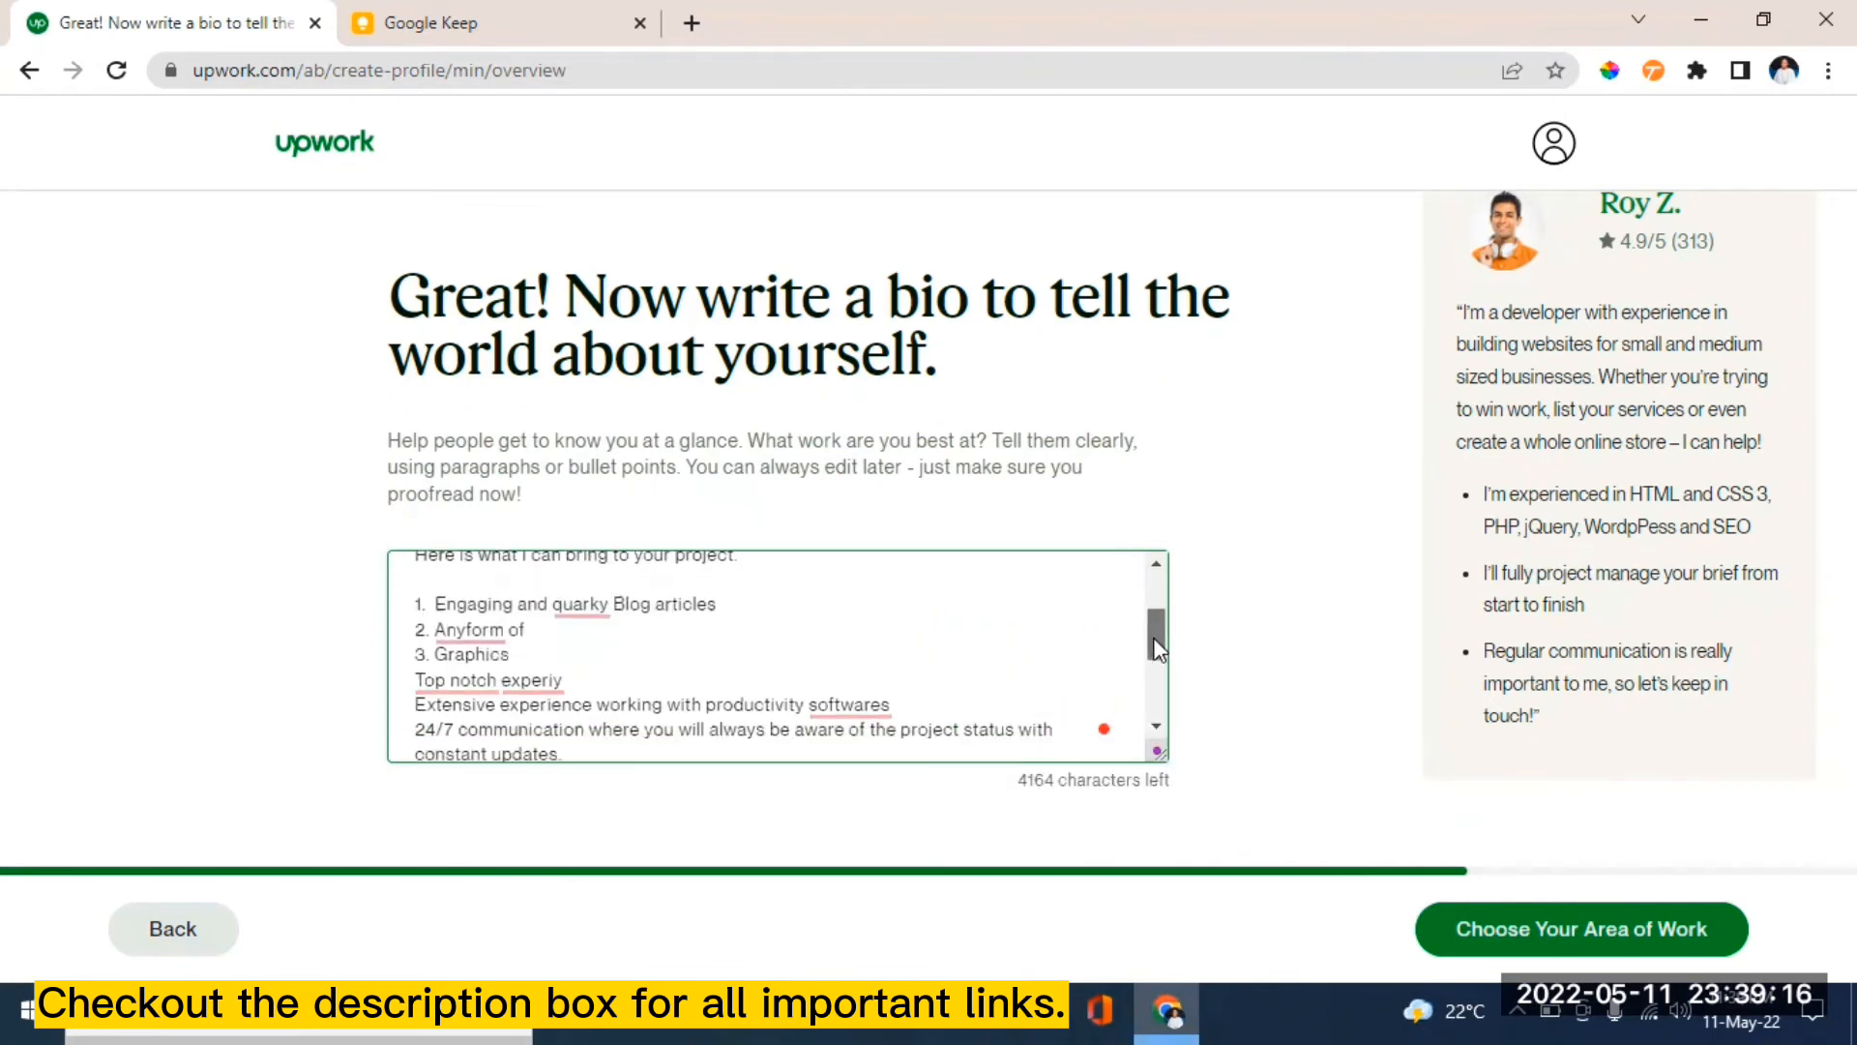
{"action": "mouse_move", "coordinate": [580, 607]}
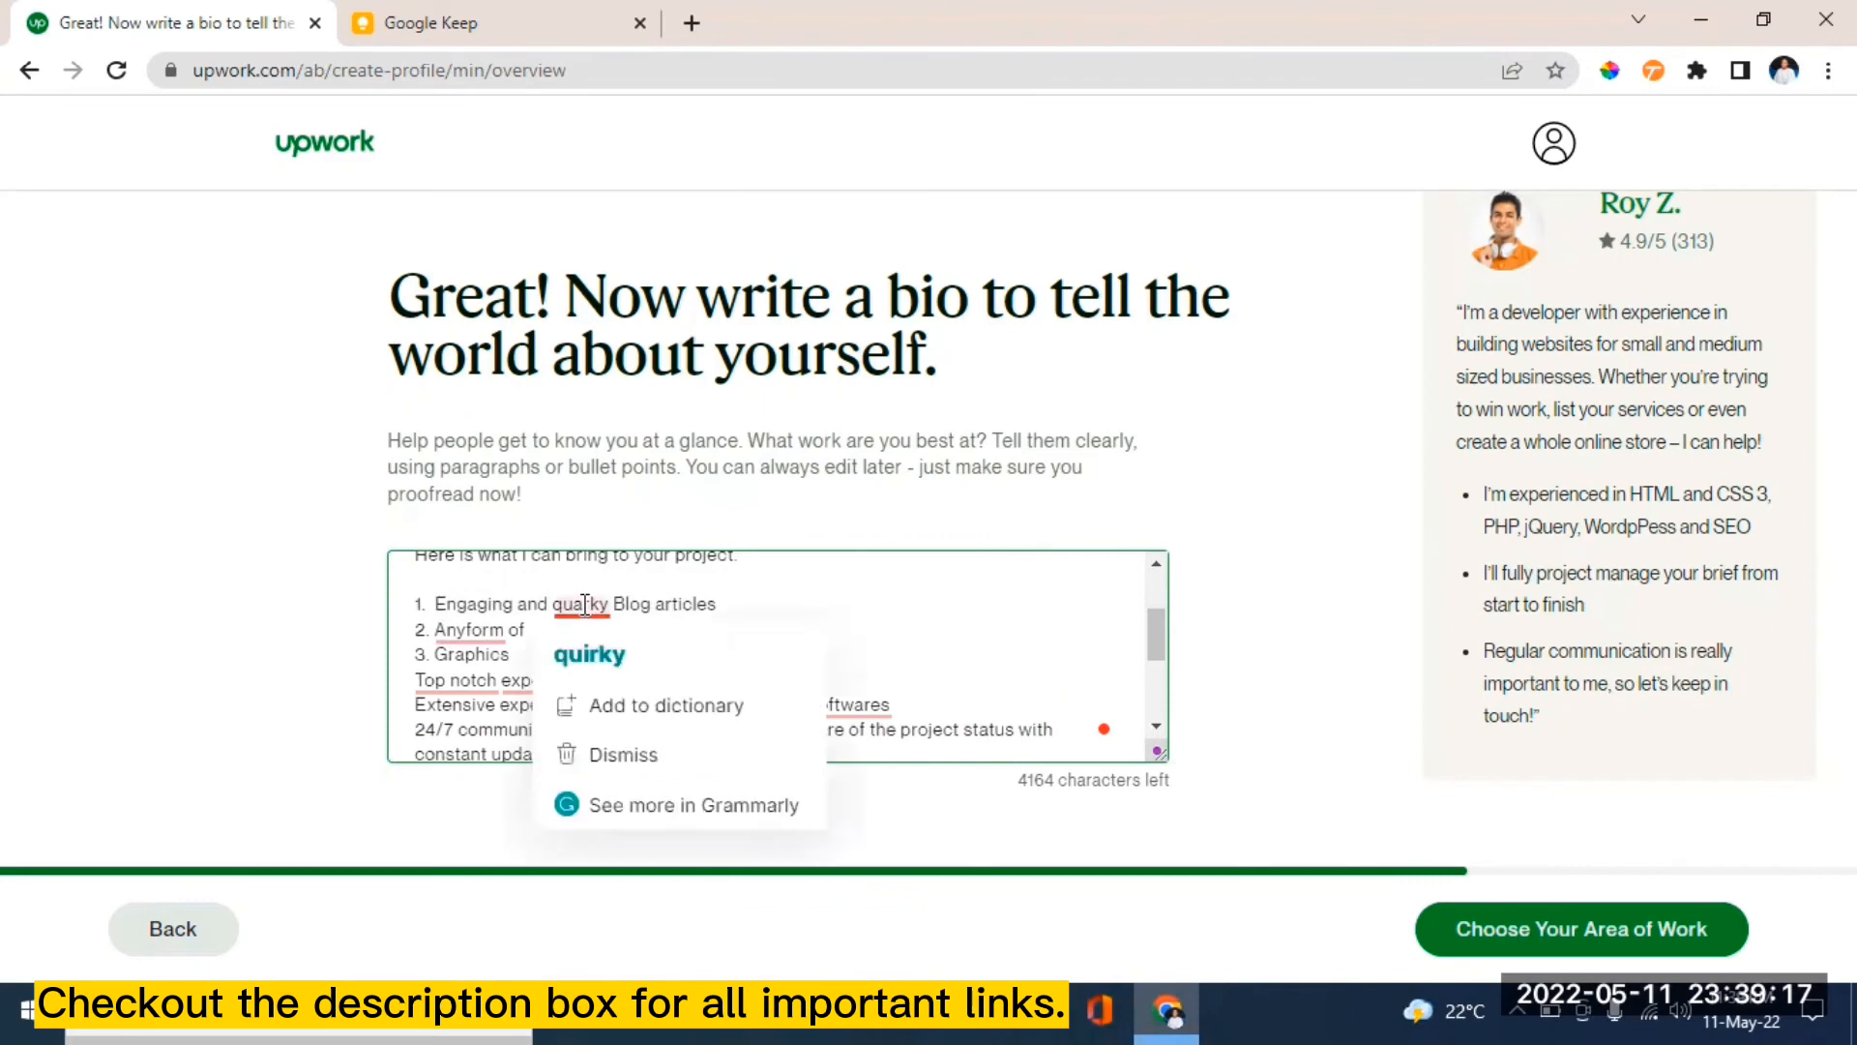
{"action": "left_click", "coordinate": [609, 666]}
{"action": "mouse_move", "coordinate": [451, 630]}
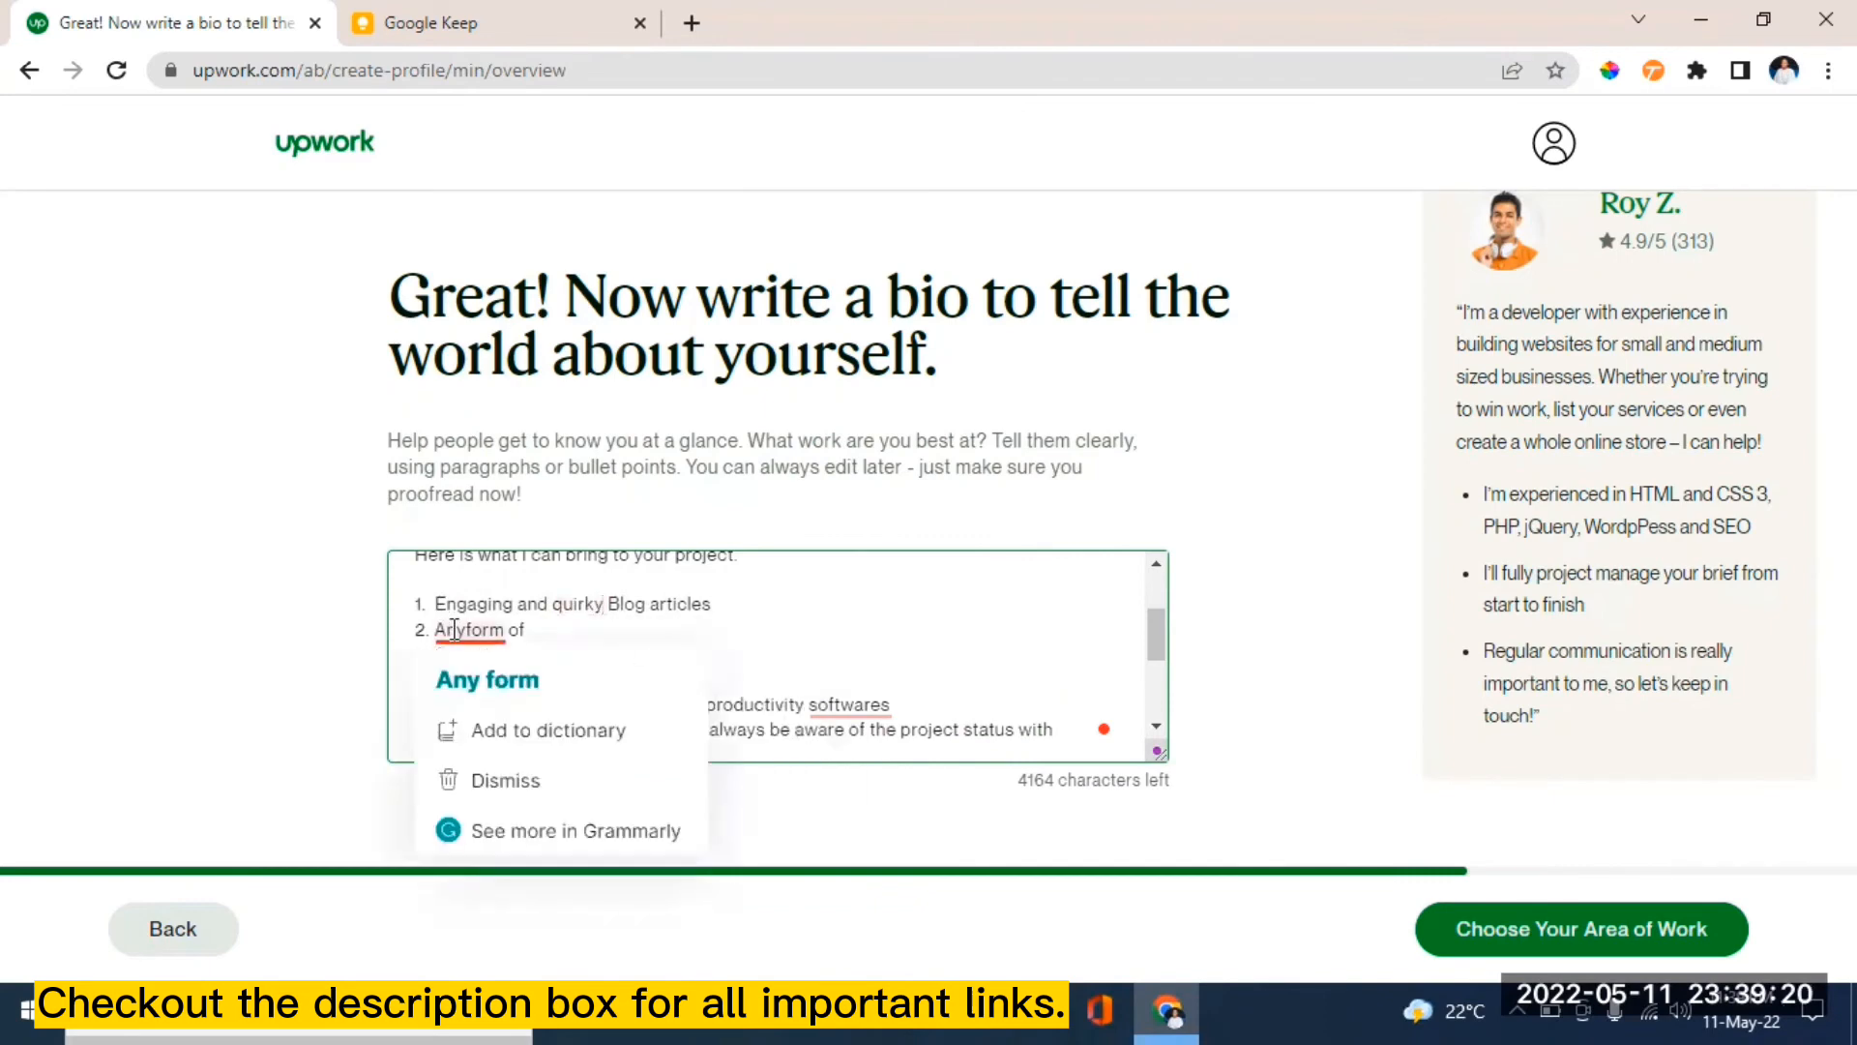
{"action": "left_click", "coordinate": [489, 671]}
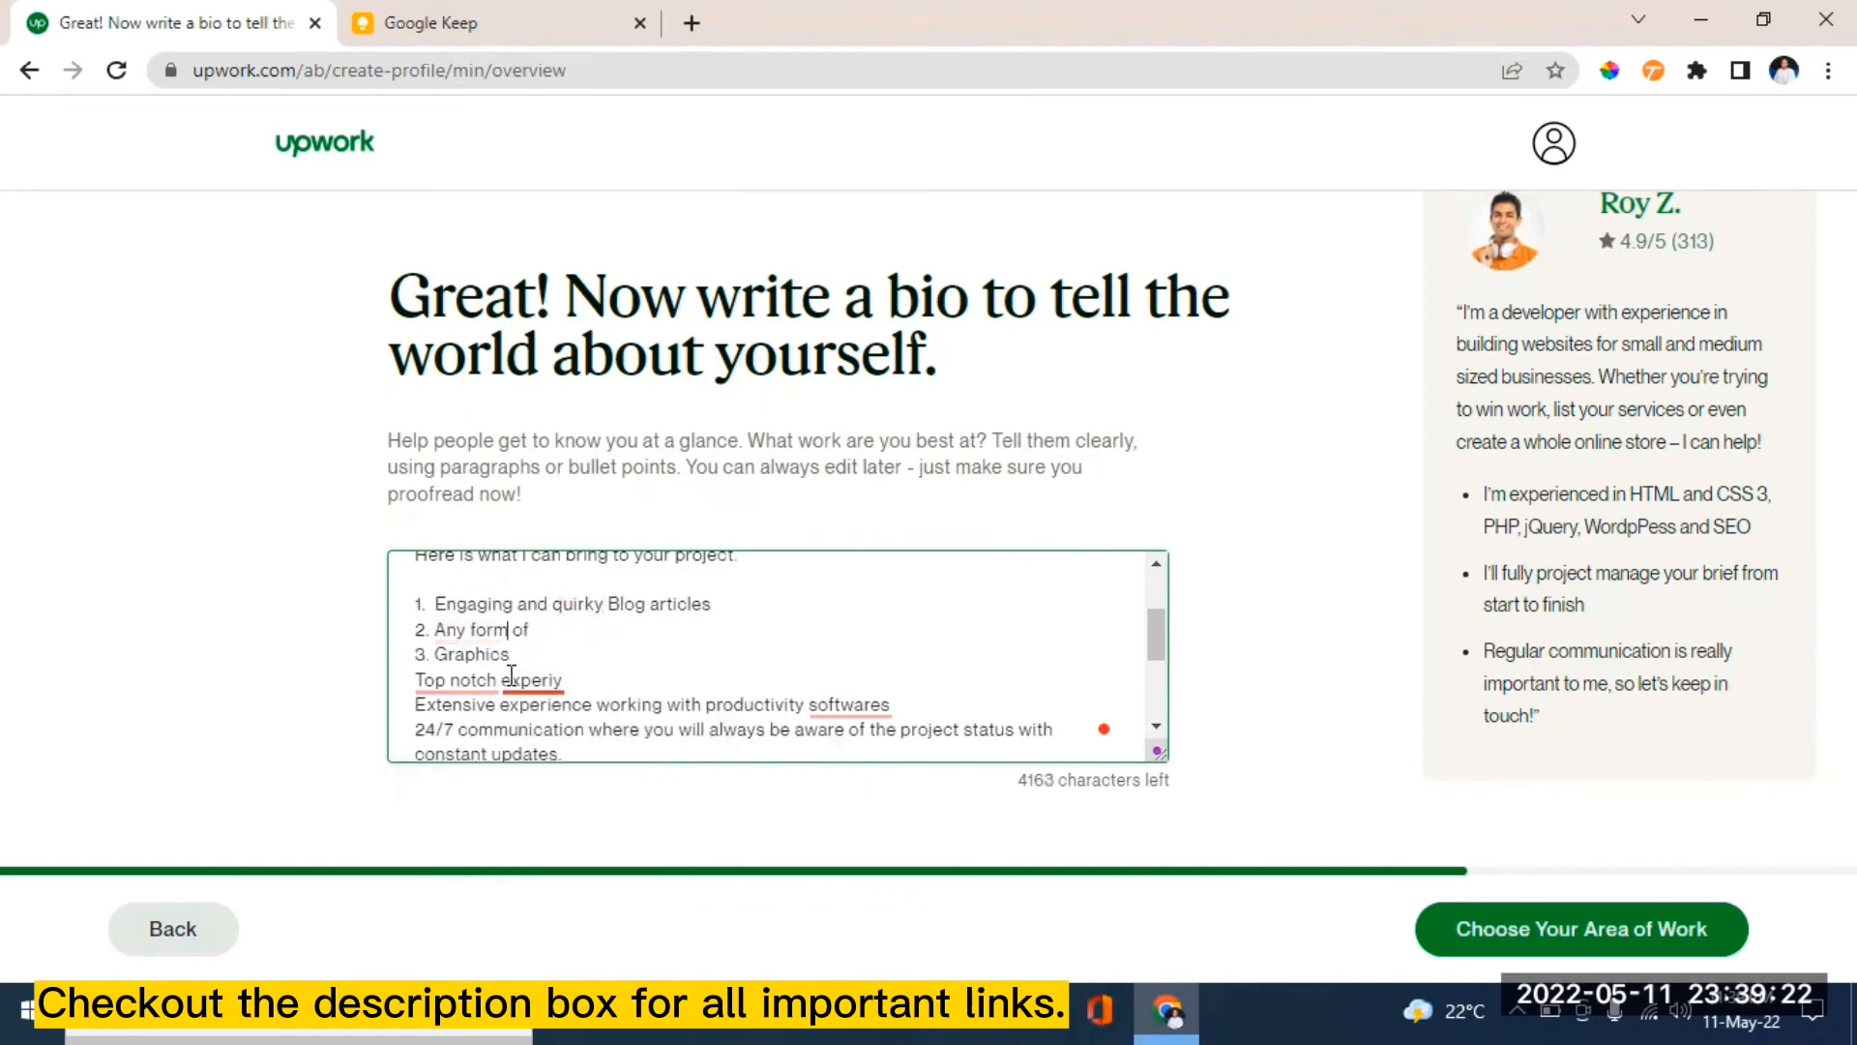
{"action": "mouse_move", "coordinate": [530, 680]}
{"action": "left_click", "coordinate": [540, 730]}
{"action": "mouse_move", "coordinate": [849, 704]}
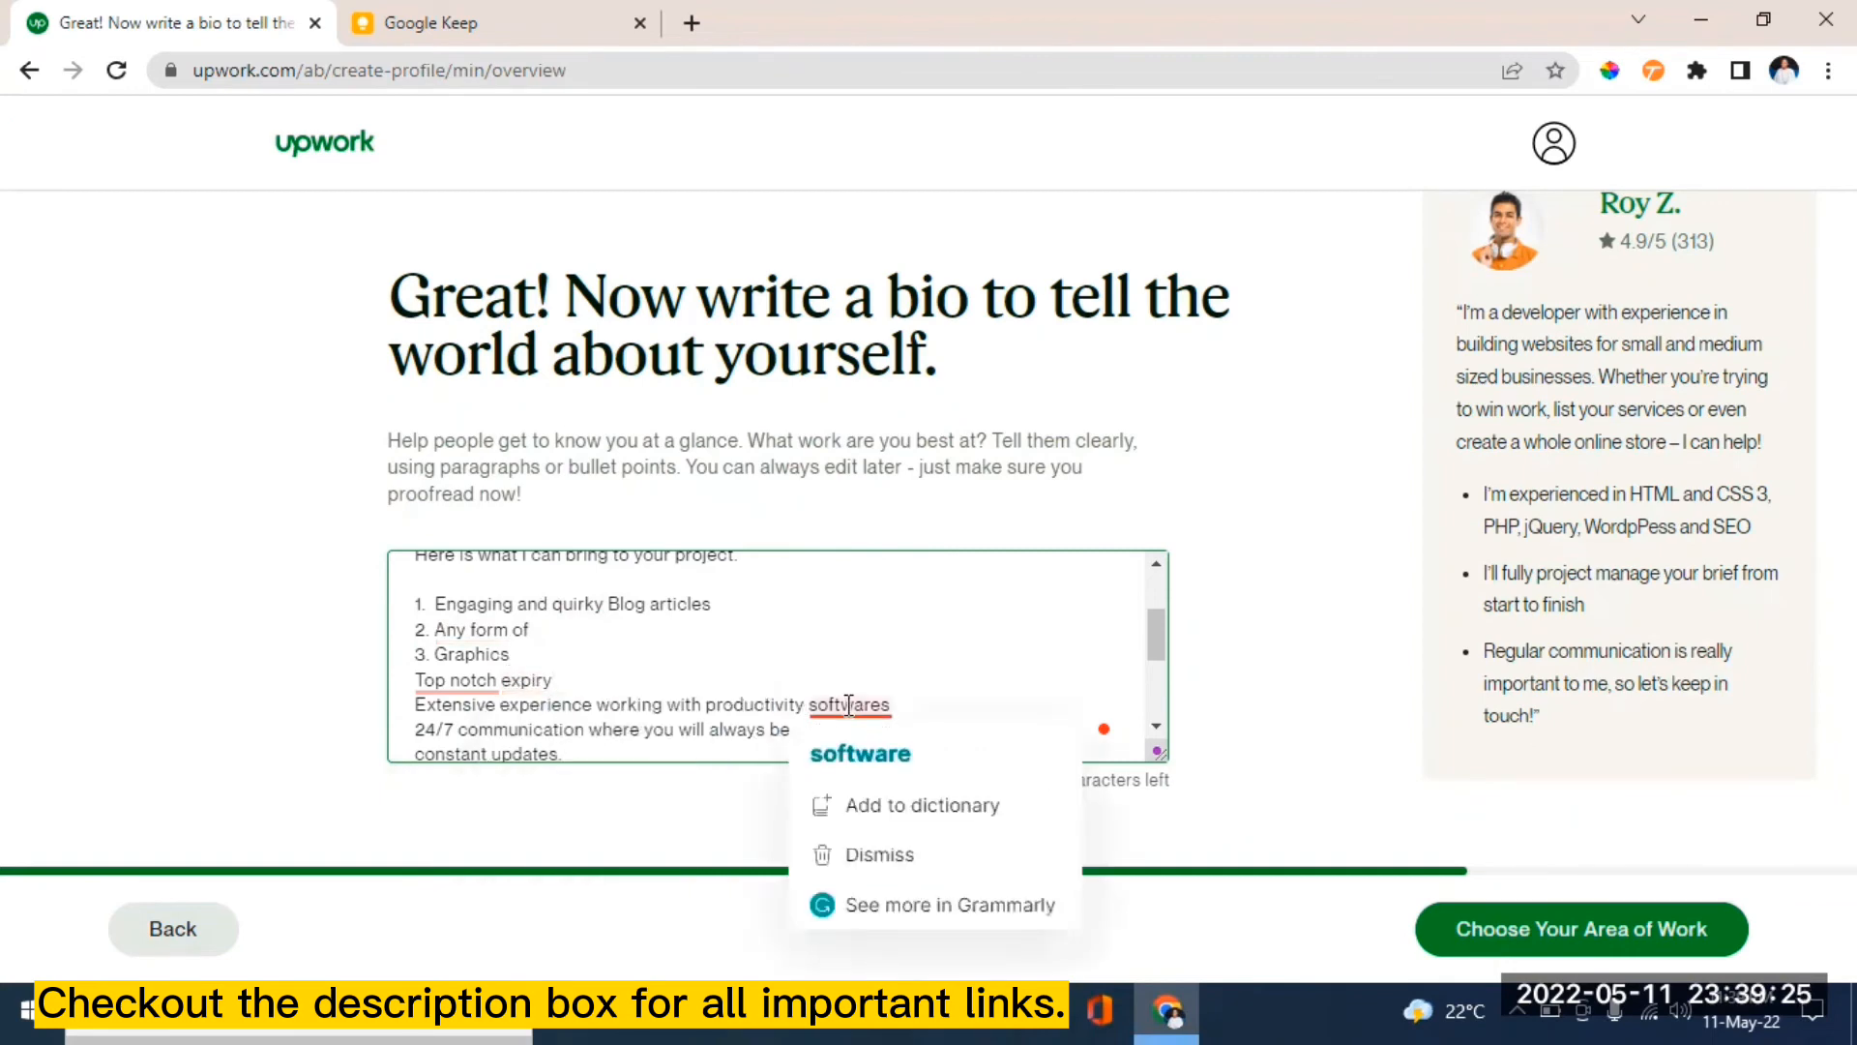
{"action": "left_click", "coordinate": [870, 760]}
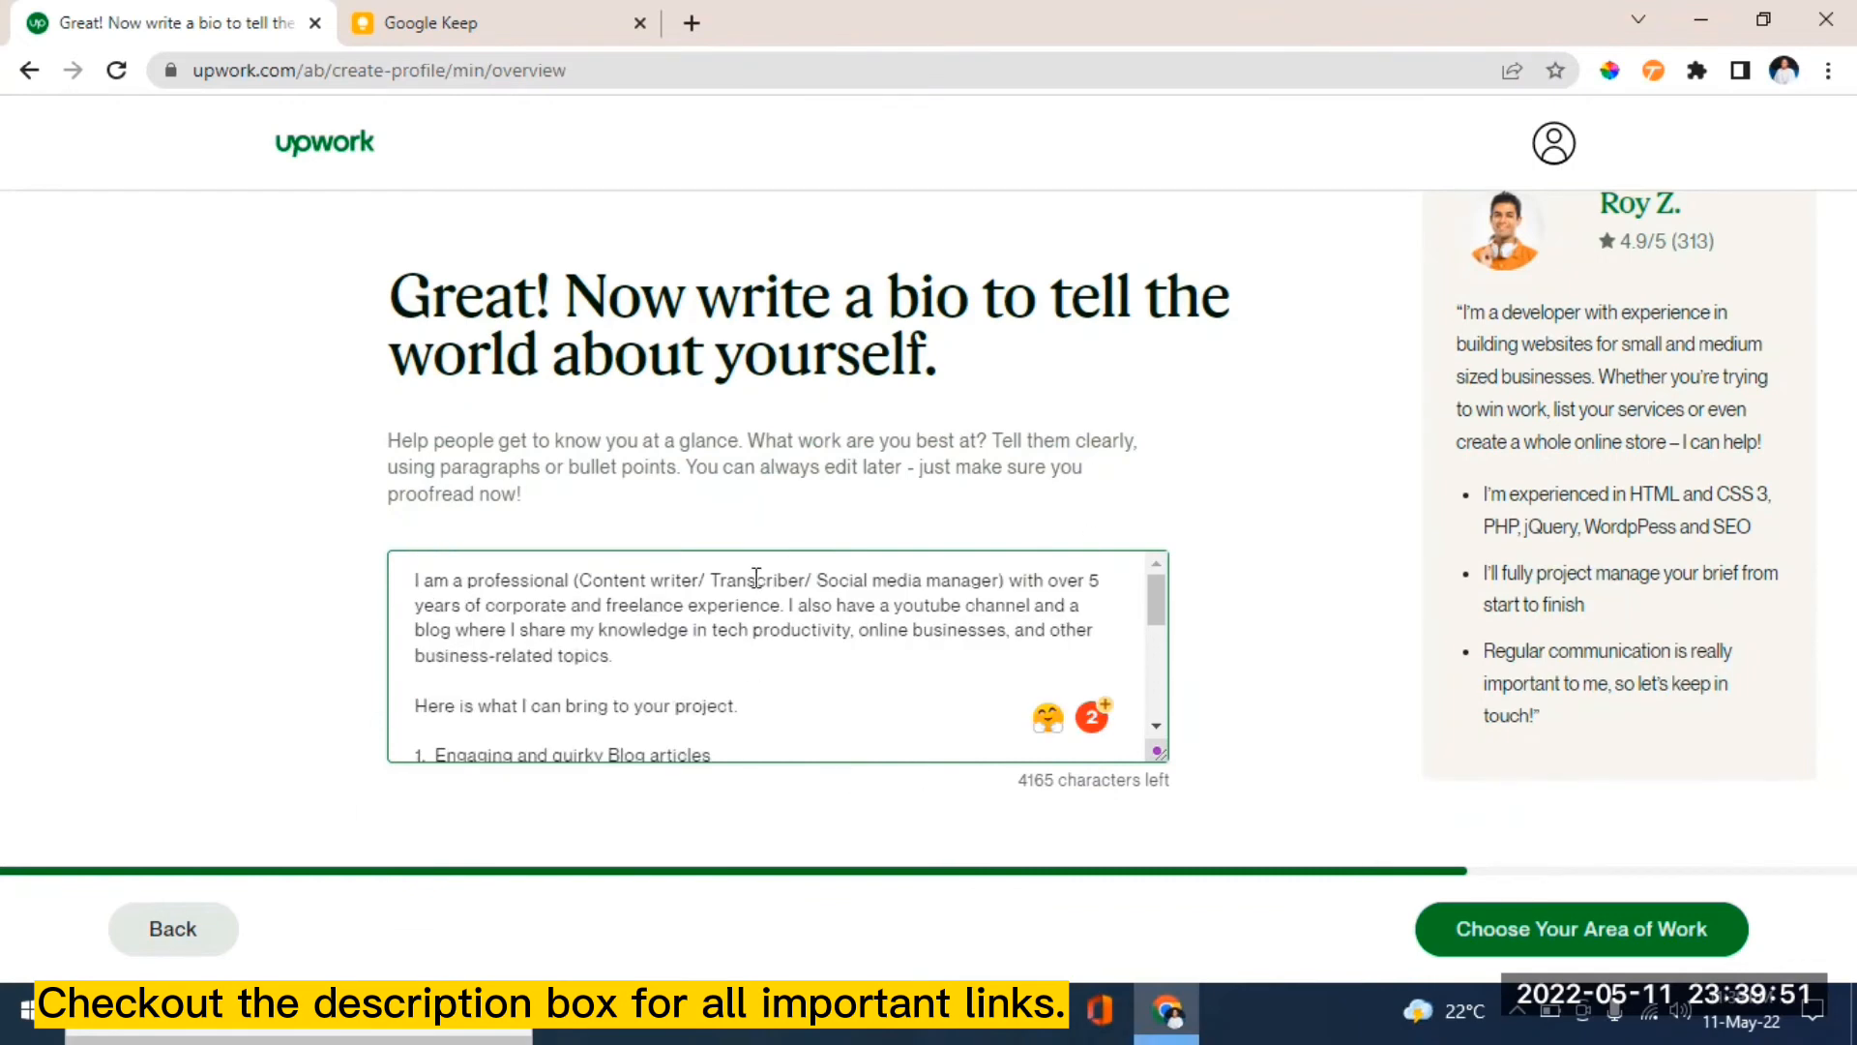
{"action": "left_click", "coordinate": [1643, 940]}
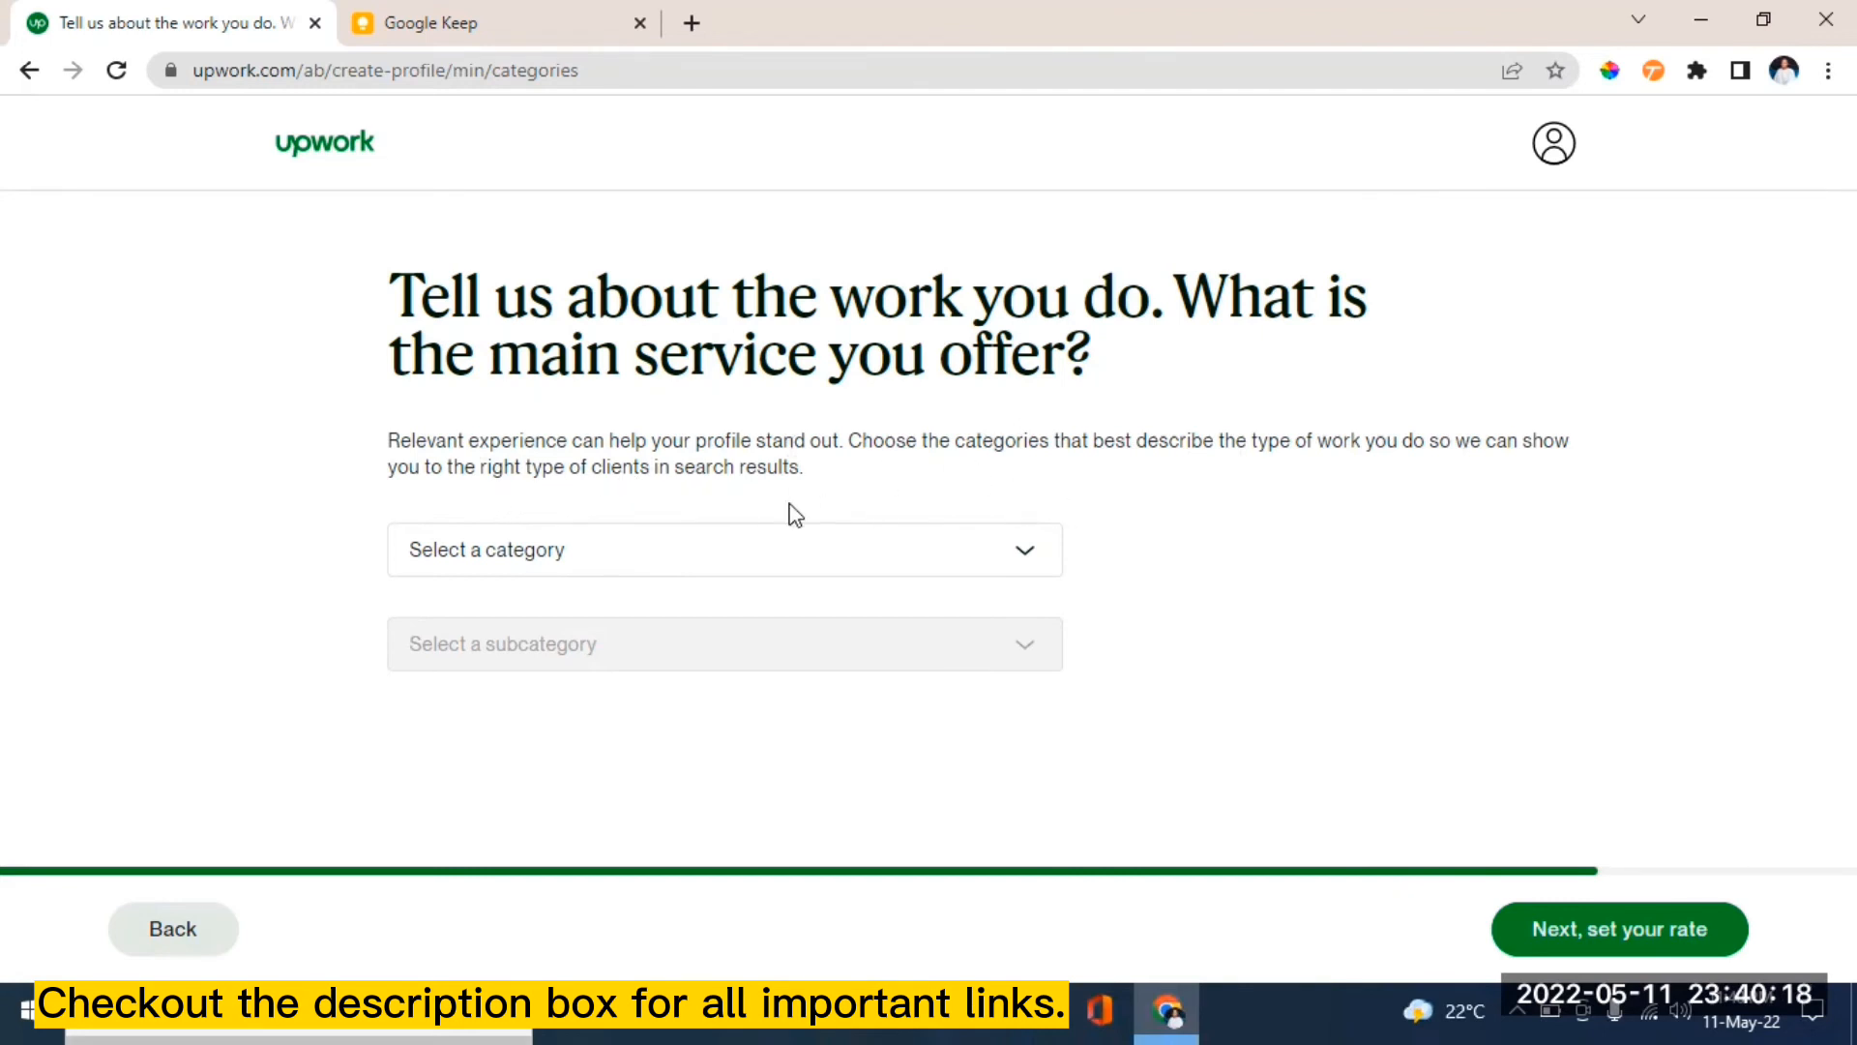
- Choose Writing as the category and Content & Copywriting as the subcategory, then continue
{"action": "left_click", "coordinate": [1021, 553]}
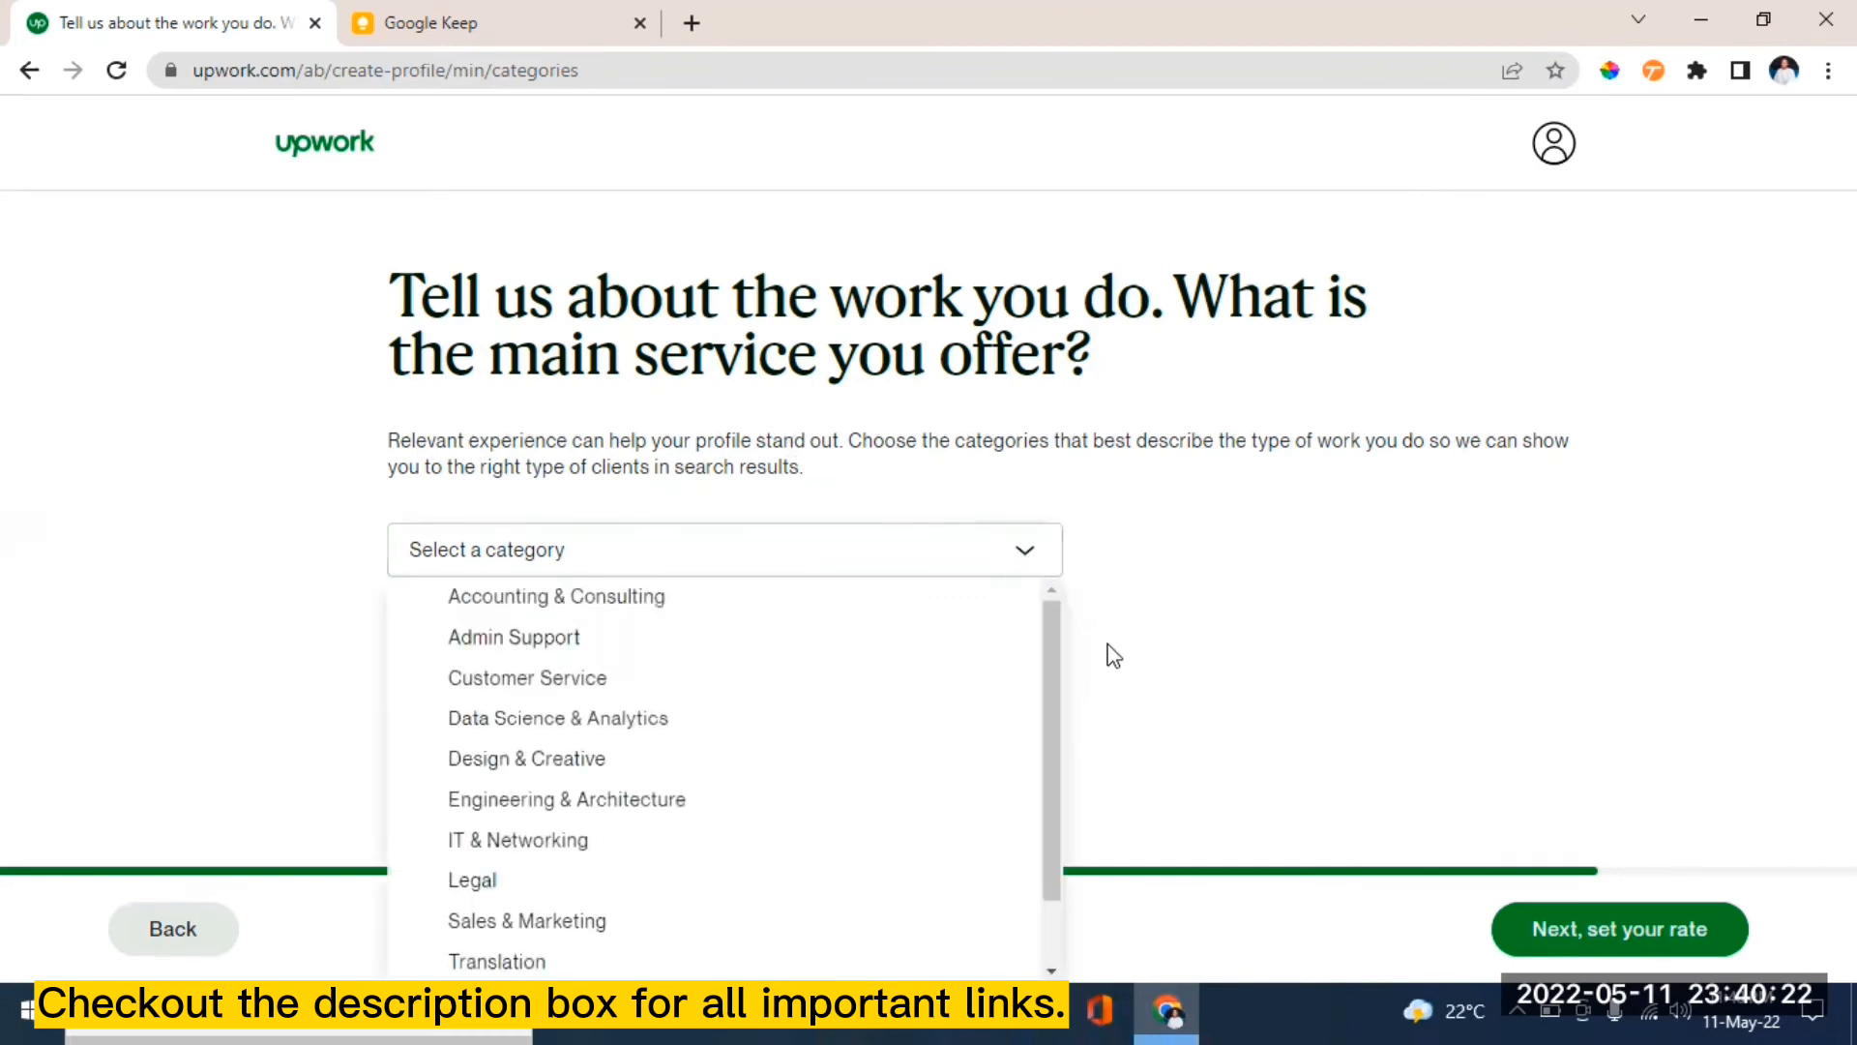
{"action": "left_click_drag", "start_coordinate": [1045, 671], "coordinate": [1039, 740]}
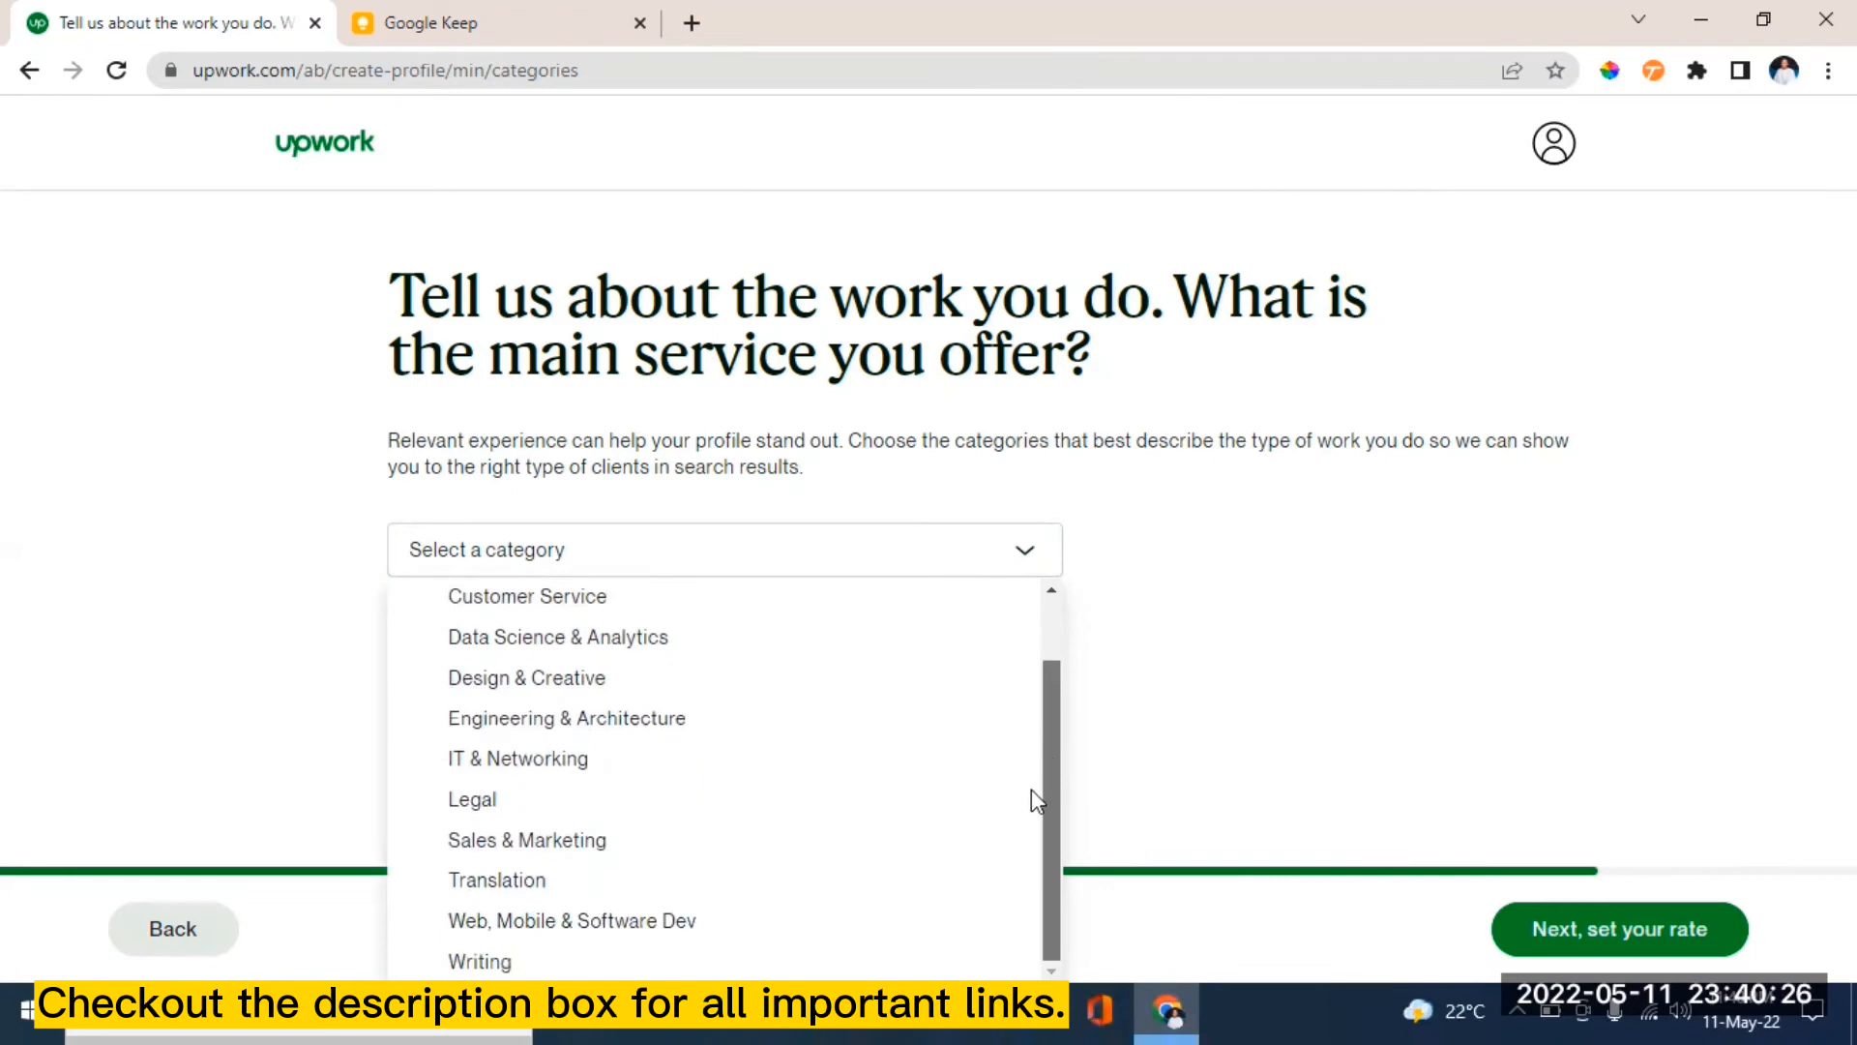
{"action": "mouse_move", "coordinate": [1044, 805]}
{"action": "left_mouse_down"}
{"action": "mouse_move", "coordinate": [1061, 651]}
{"action": "mouse_move", "coordinate": [1045, 838]}
{"action": "left_mouse_up"}
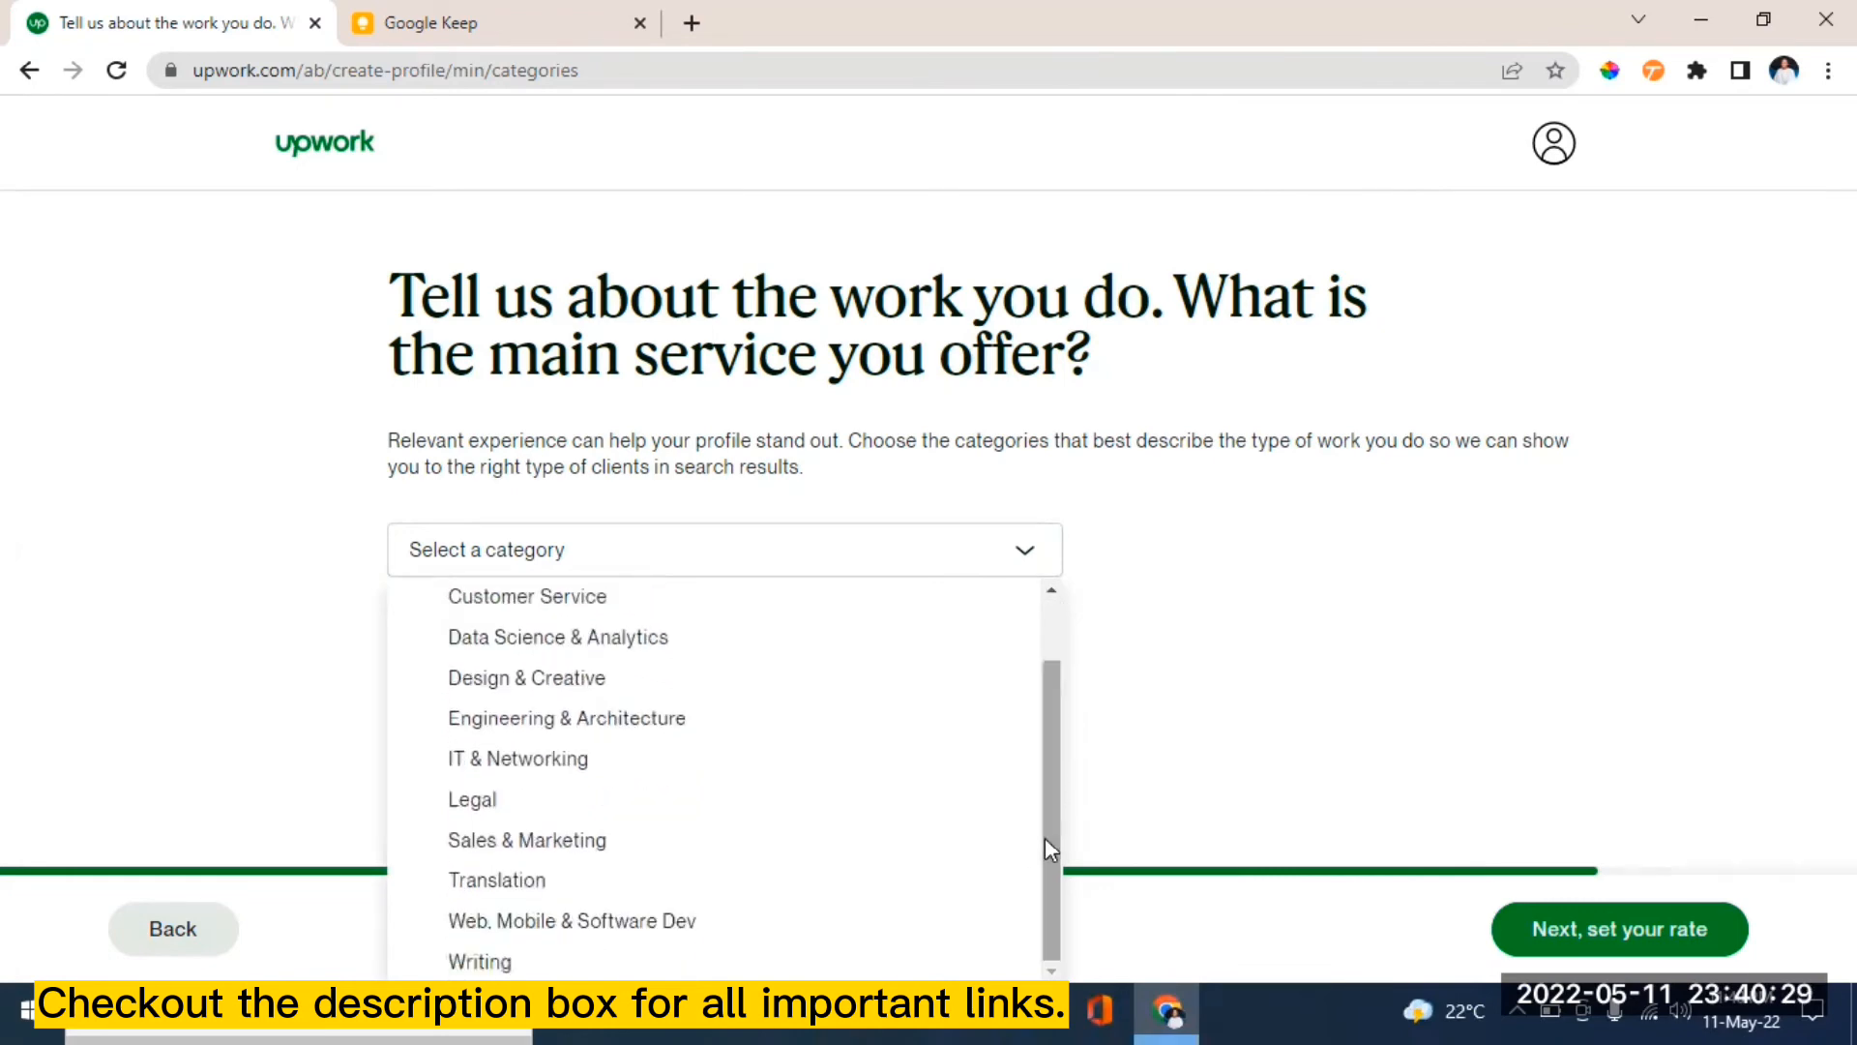
{"action": "left_click", "coordinate": [468, 963]}
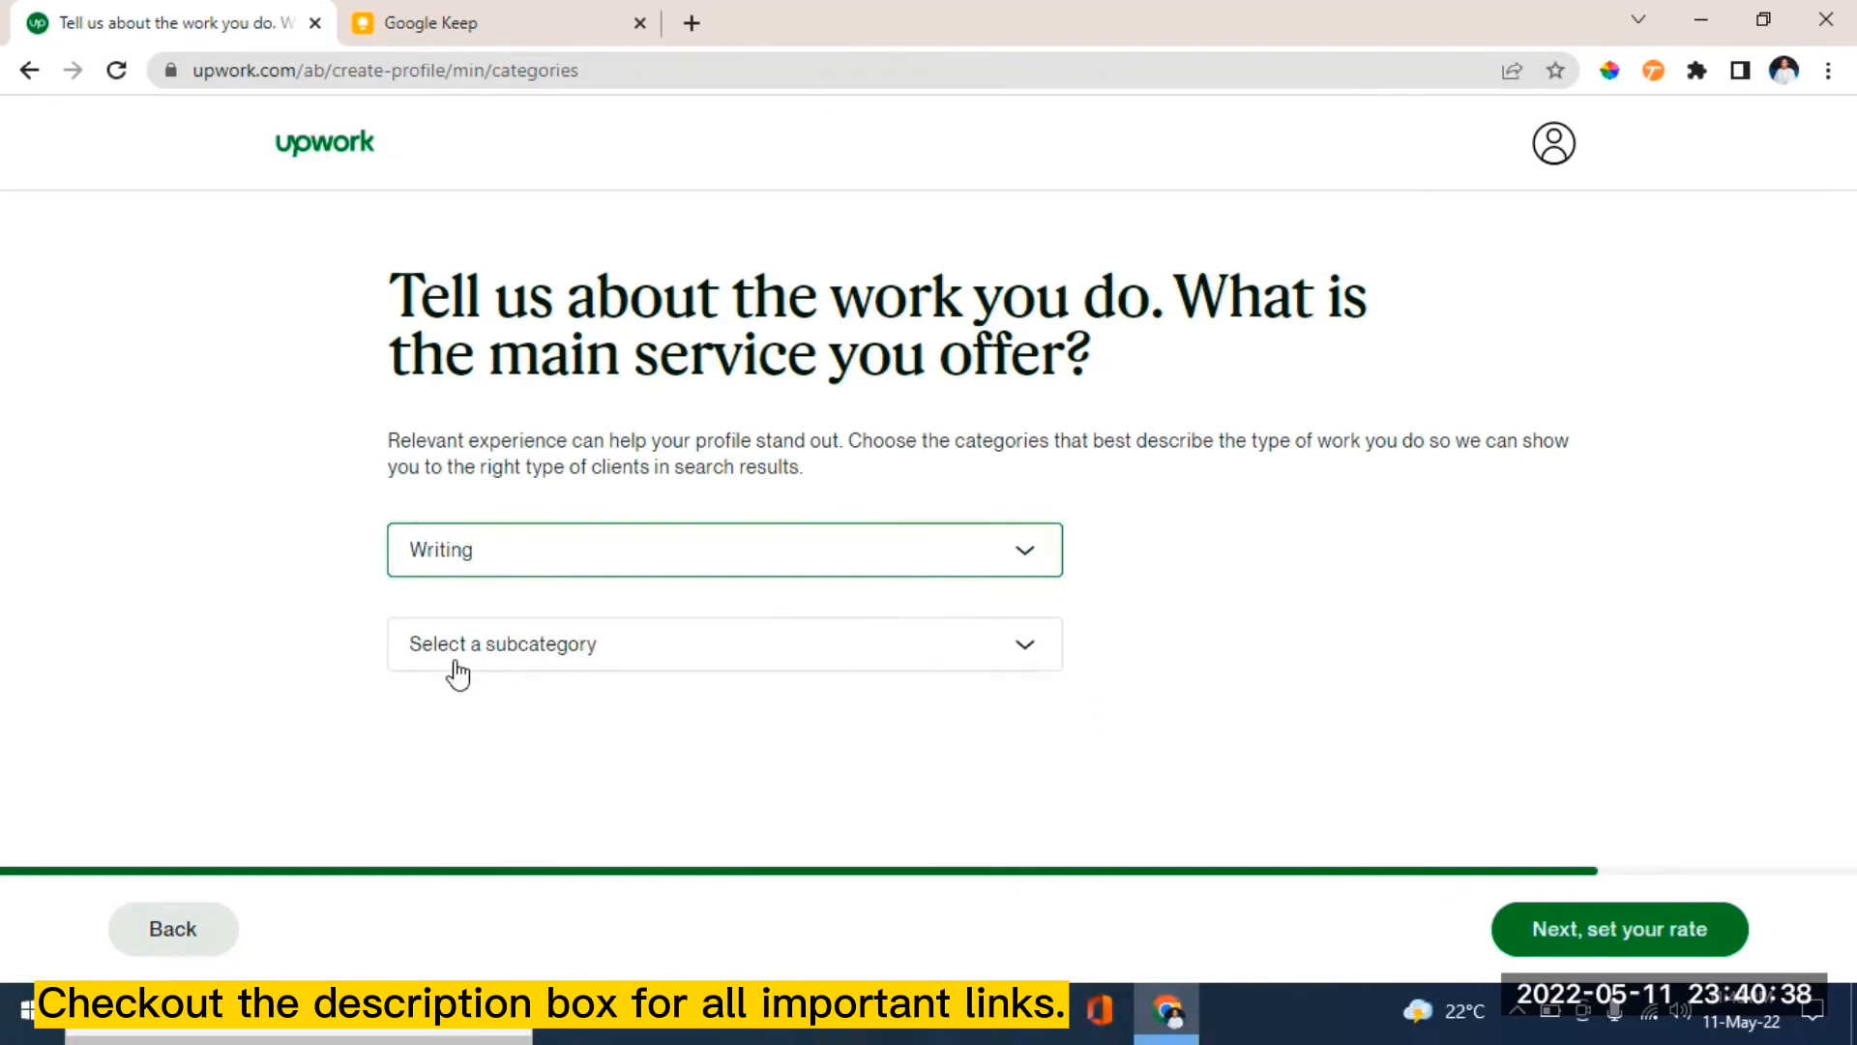
{"action": "left_click", "coordinate": [1028, 655]}
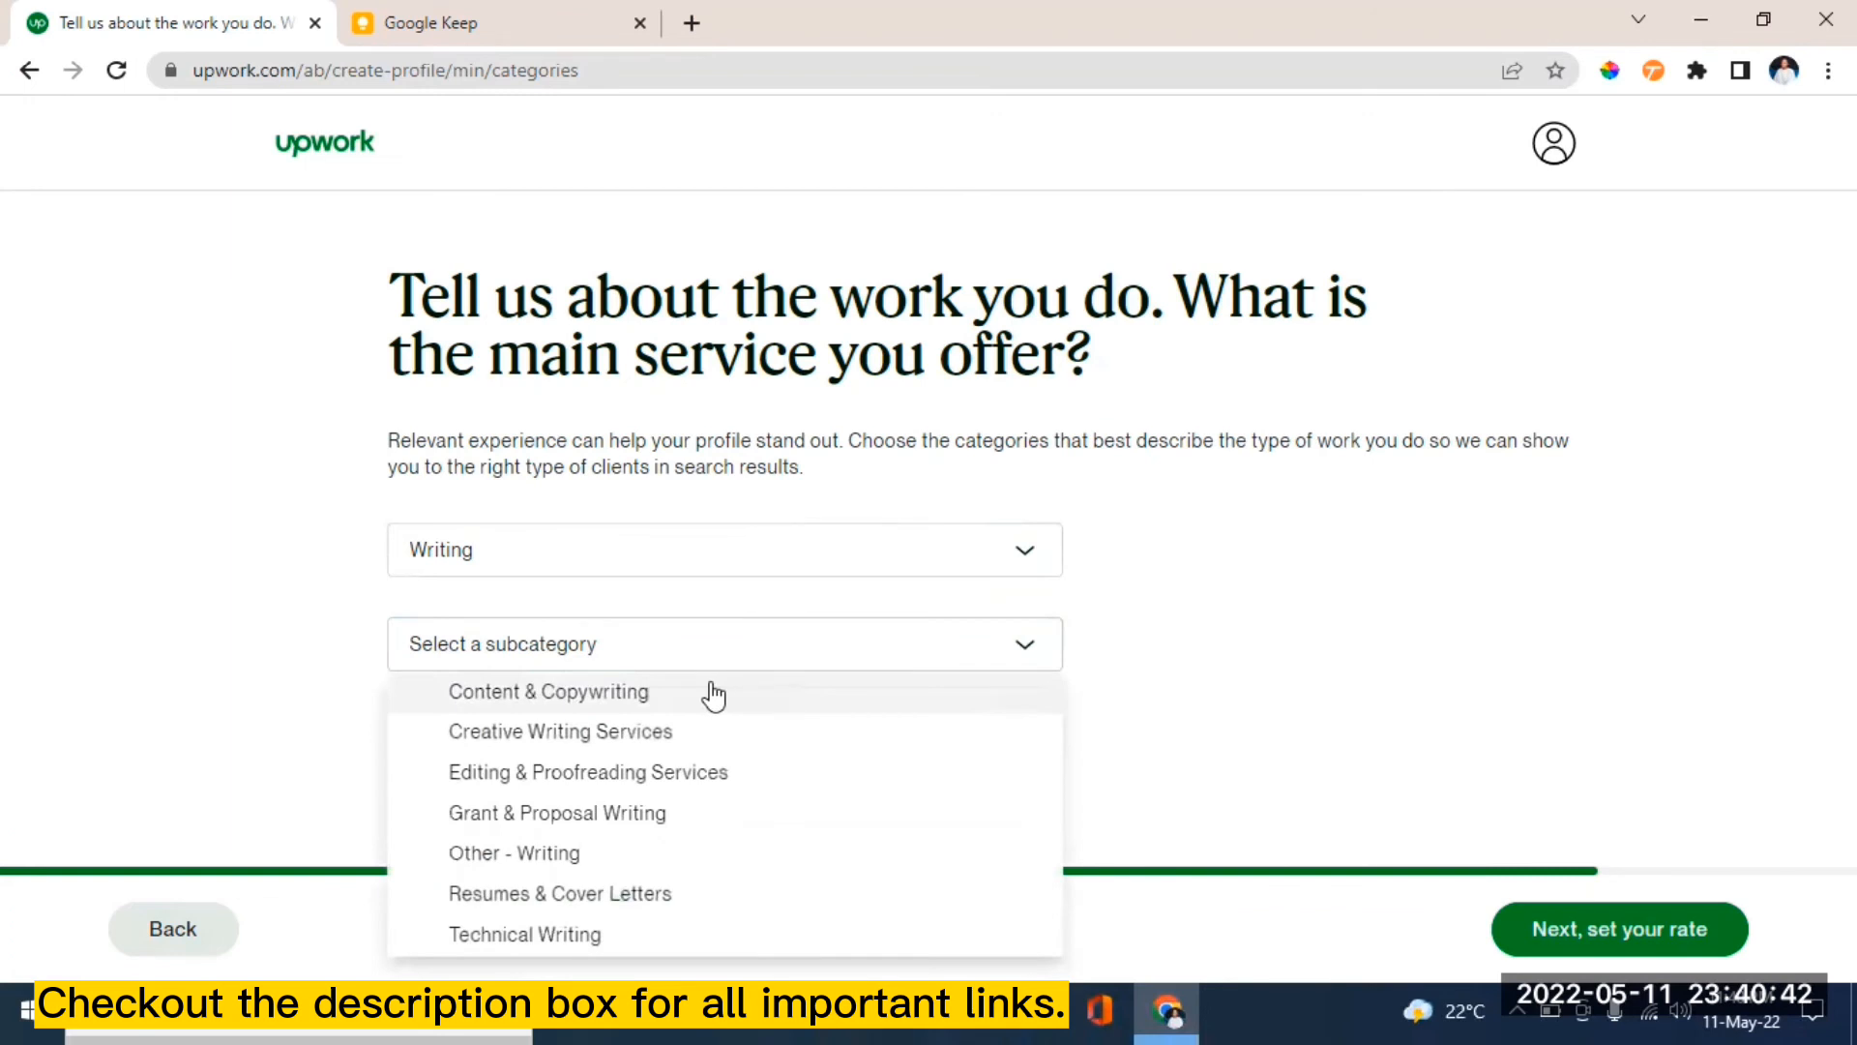
{"action": "left_click", "coordinate": [647, 708]}
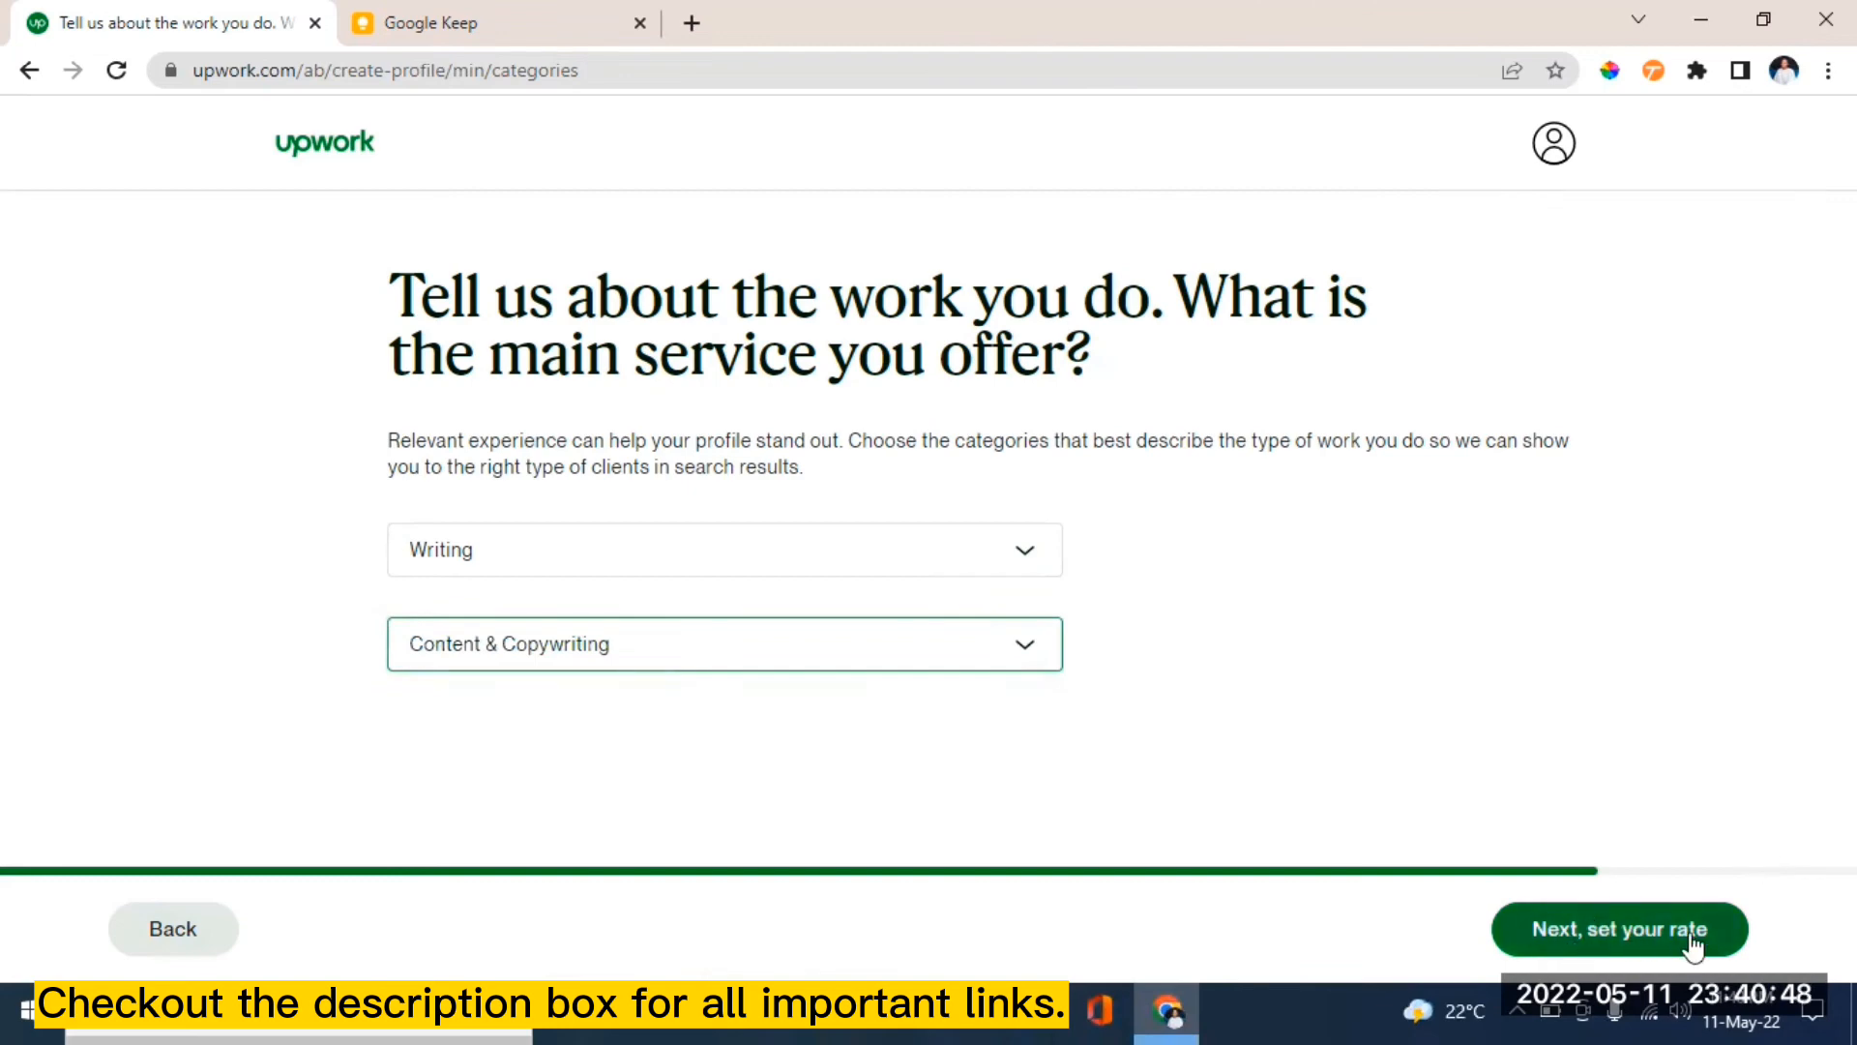
{"action": "left_click", "coordinate": [1657, 949]}
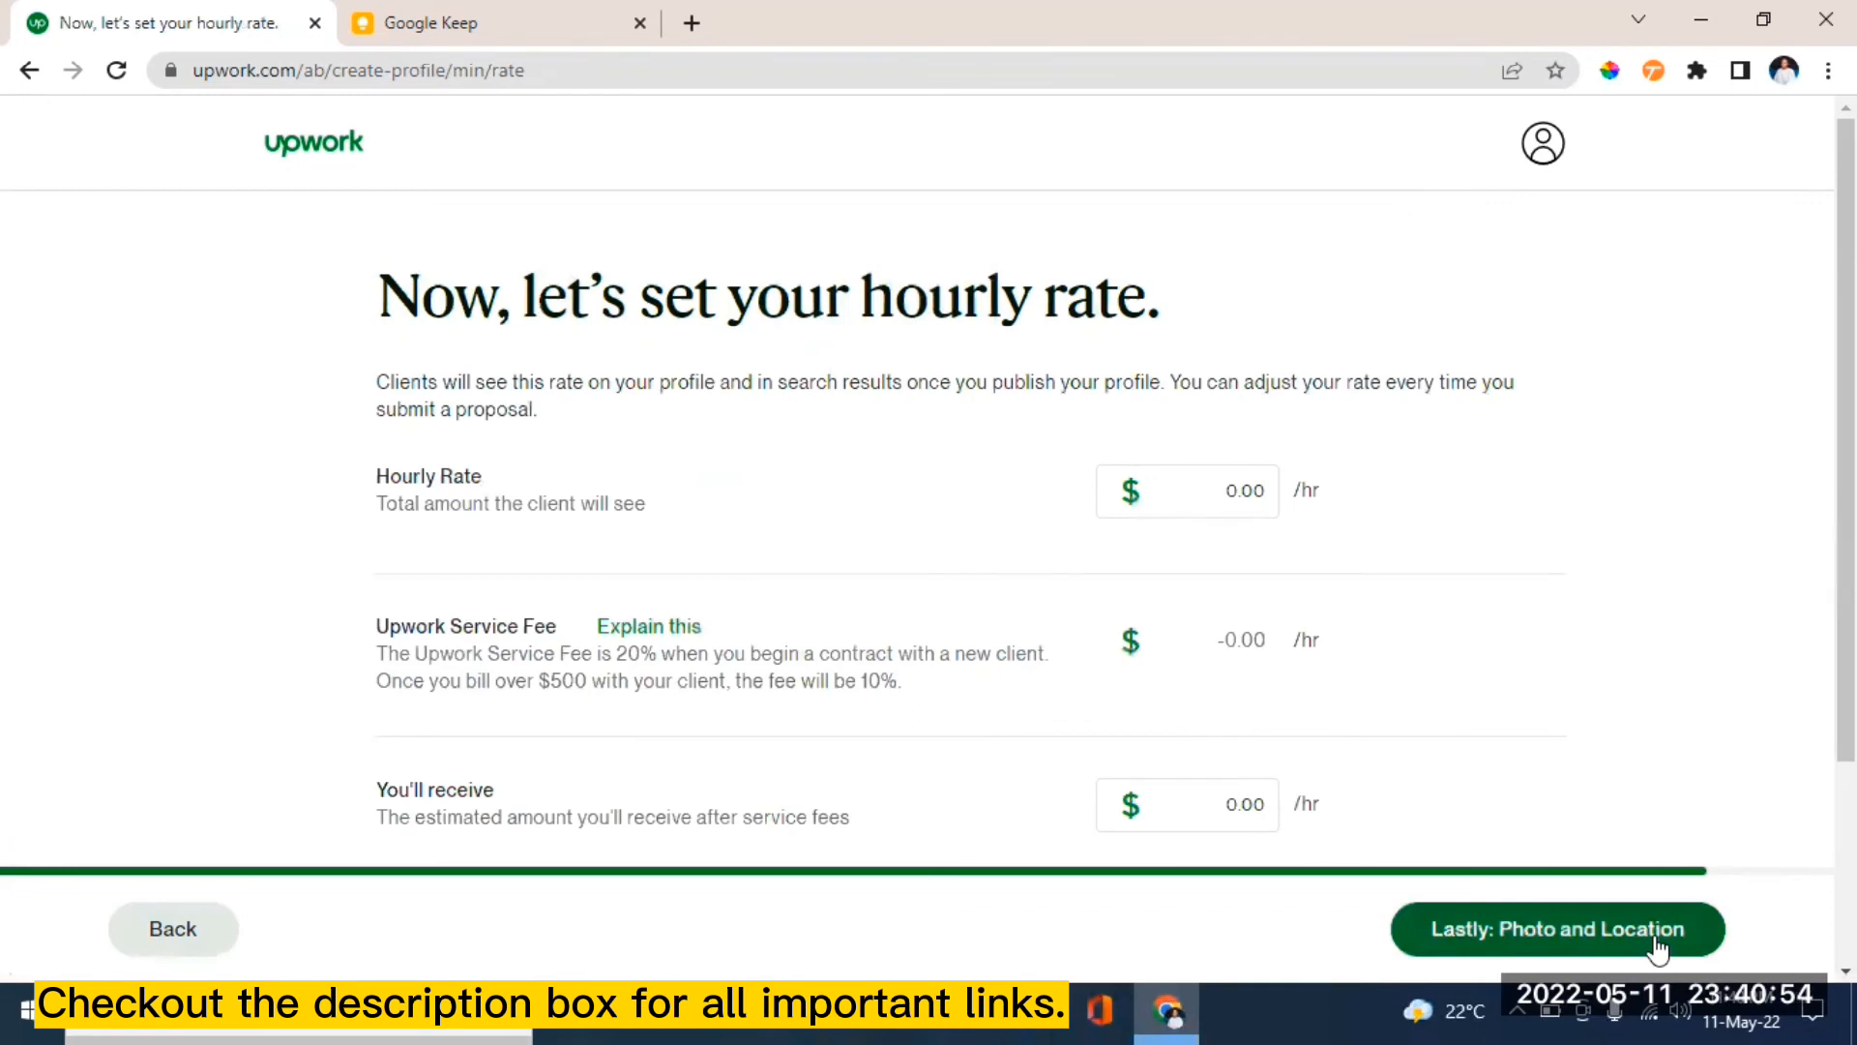
- Scroll through the hourly rate page to review the service fee details, still at 0.00
{"action": "scroll", "coordinate": [1403, 864], "scroll_direction": "down", "scroll_amount": 1}
{"action": "scroll", "coordinate": [967, 484], "scroll_direction": "up", "scroll_amount": 1}
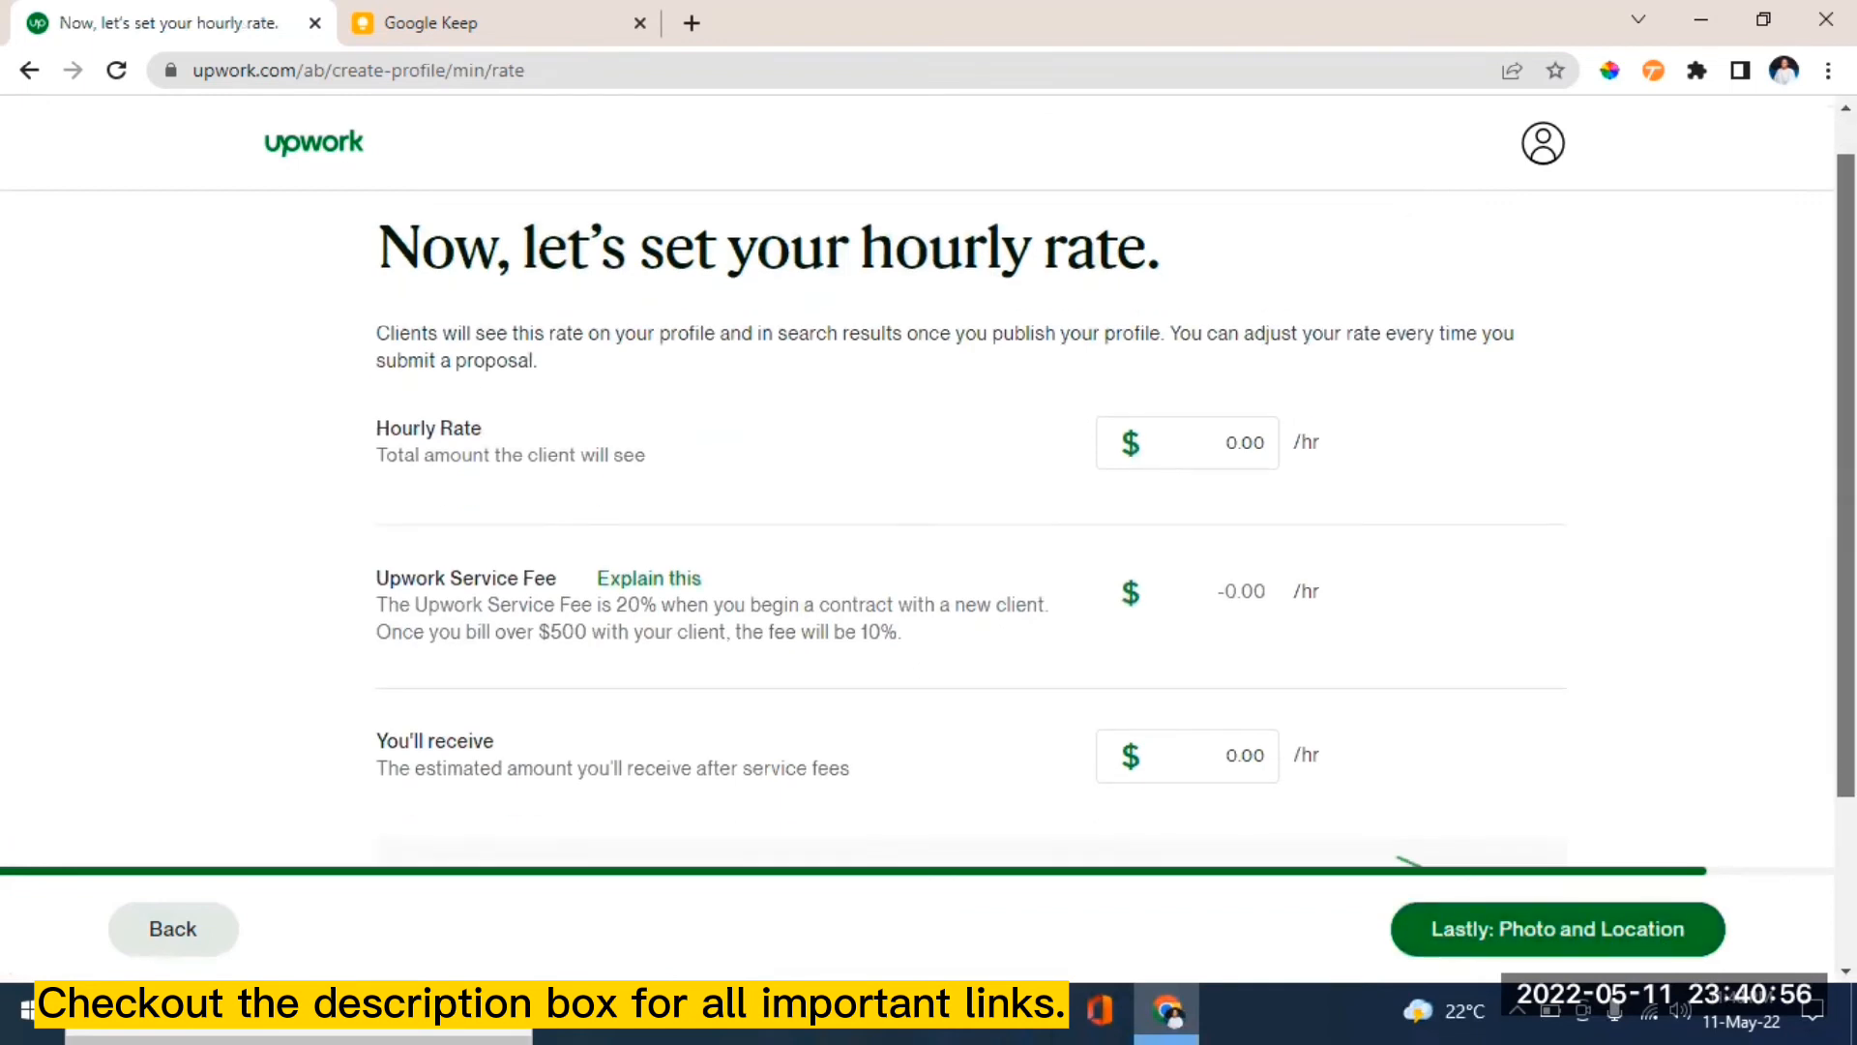
{"action": "scroll", "coordinate": [967, 484], "scroll_direction": "down", "scroll_amount": 1}
{"action": "scroll", "coordinate": [967, 484], "scroll_direction": "up", "scroll_amount": 1}
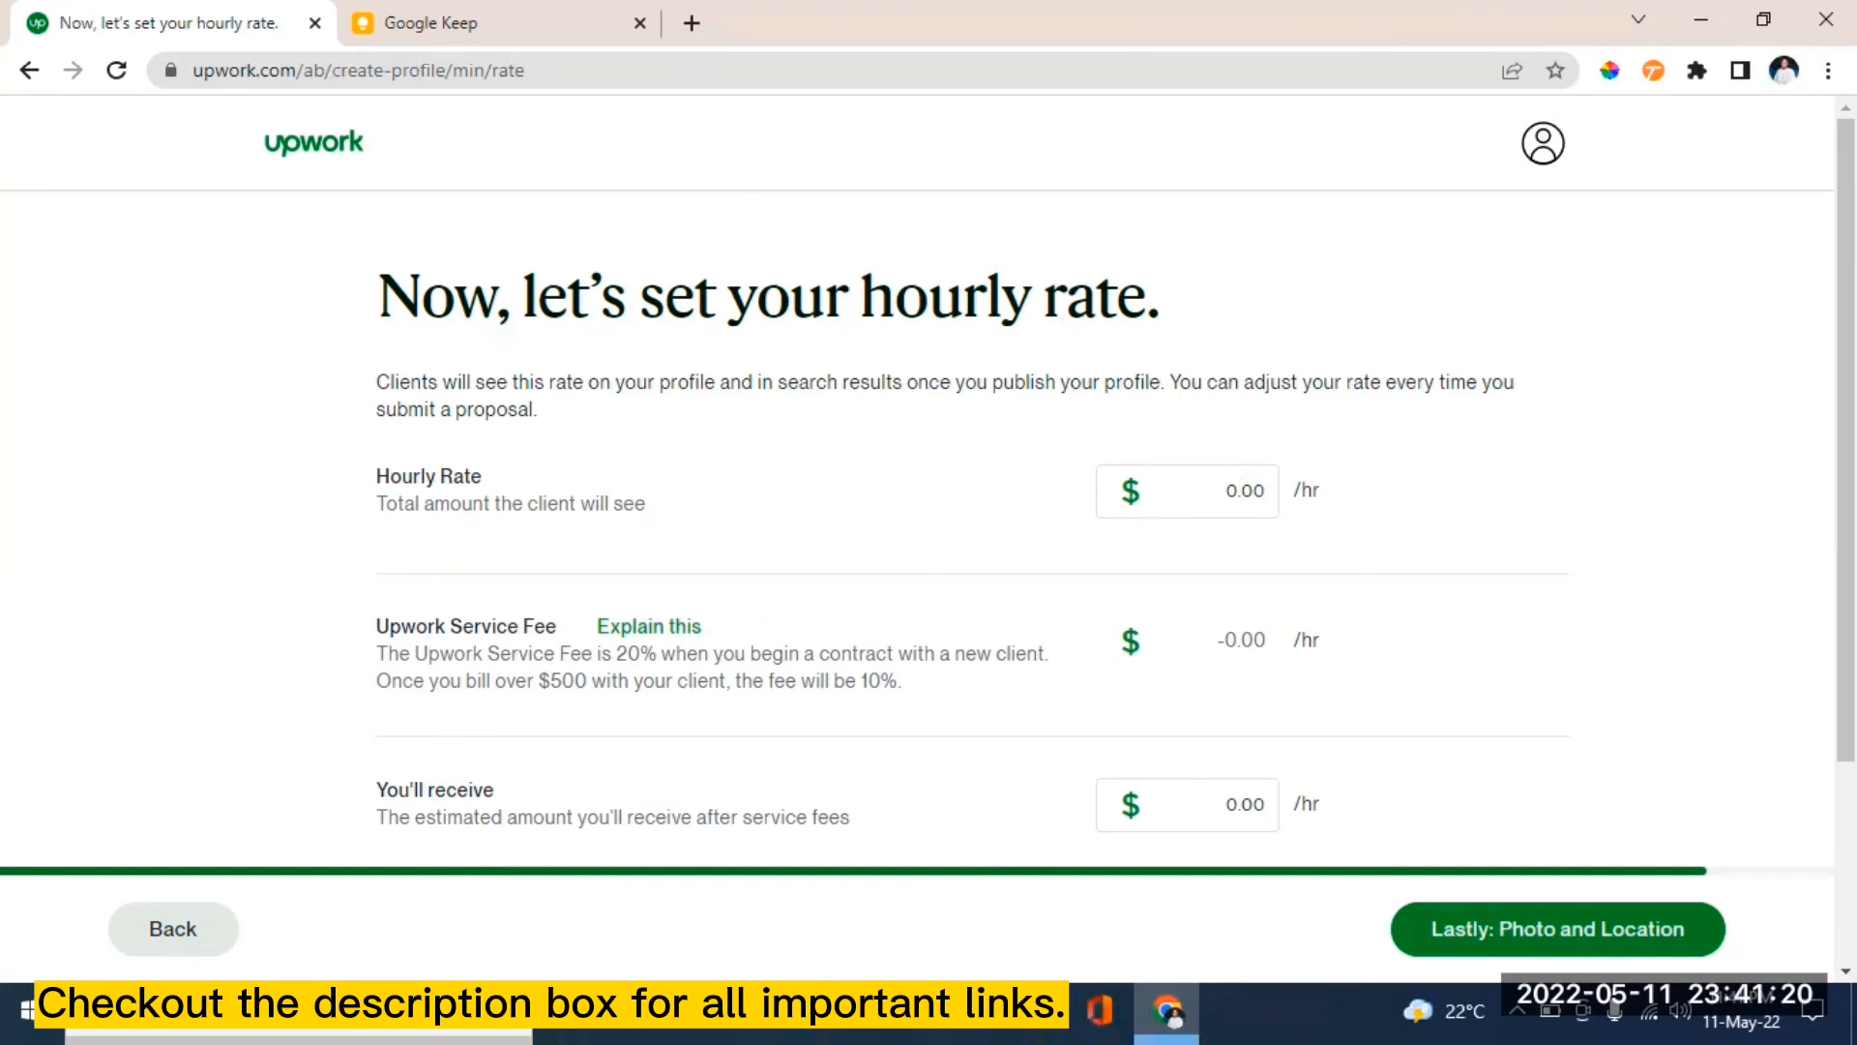
{"action": "scroll", "coordinate": [1477, 474], "scroll_direction": "down", "scroll_amount": 1}
{"action": "scroll", "coordinate": [1112, 473], "scroll_direction": "up", "scroll_amount": 1}
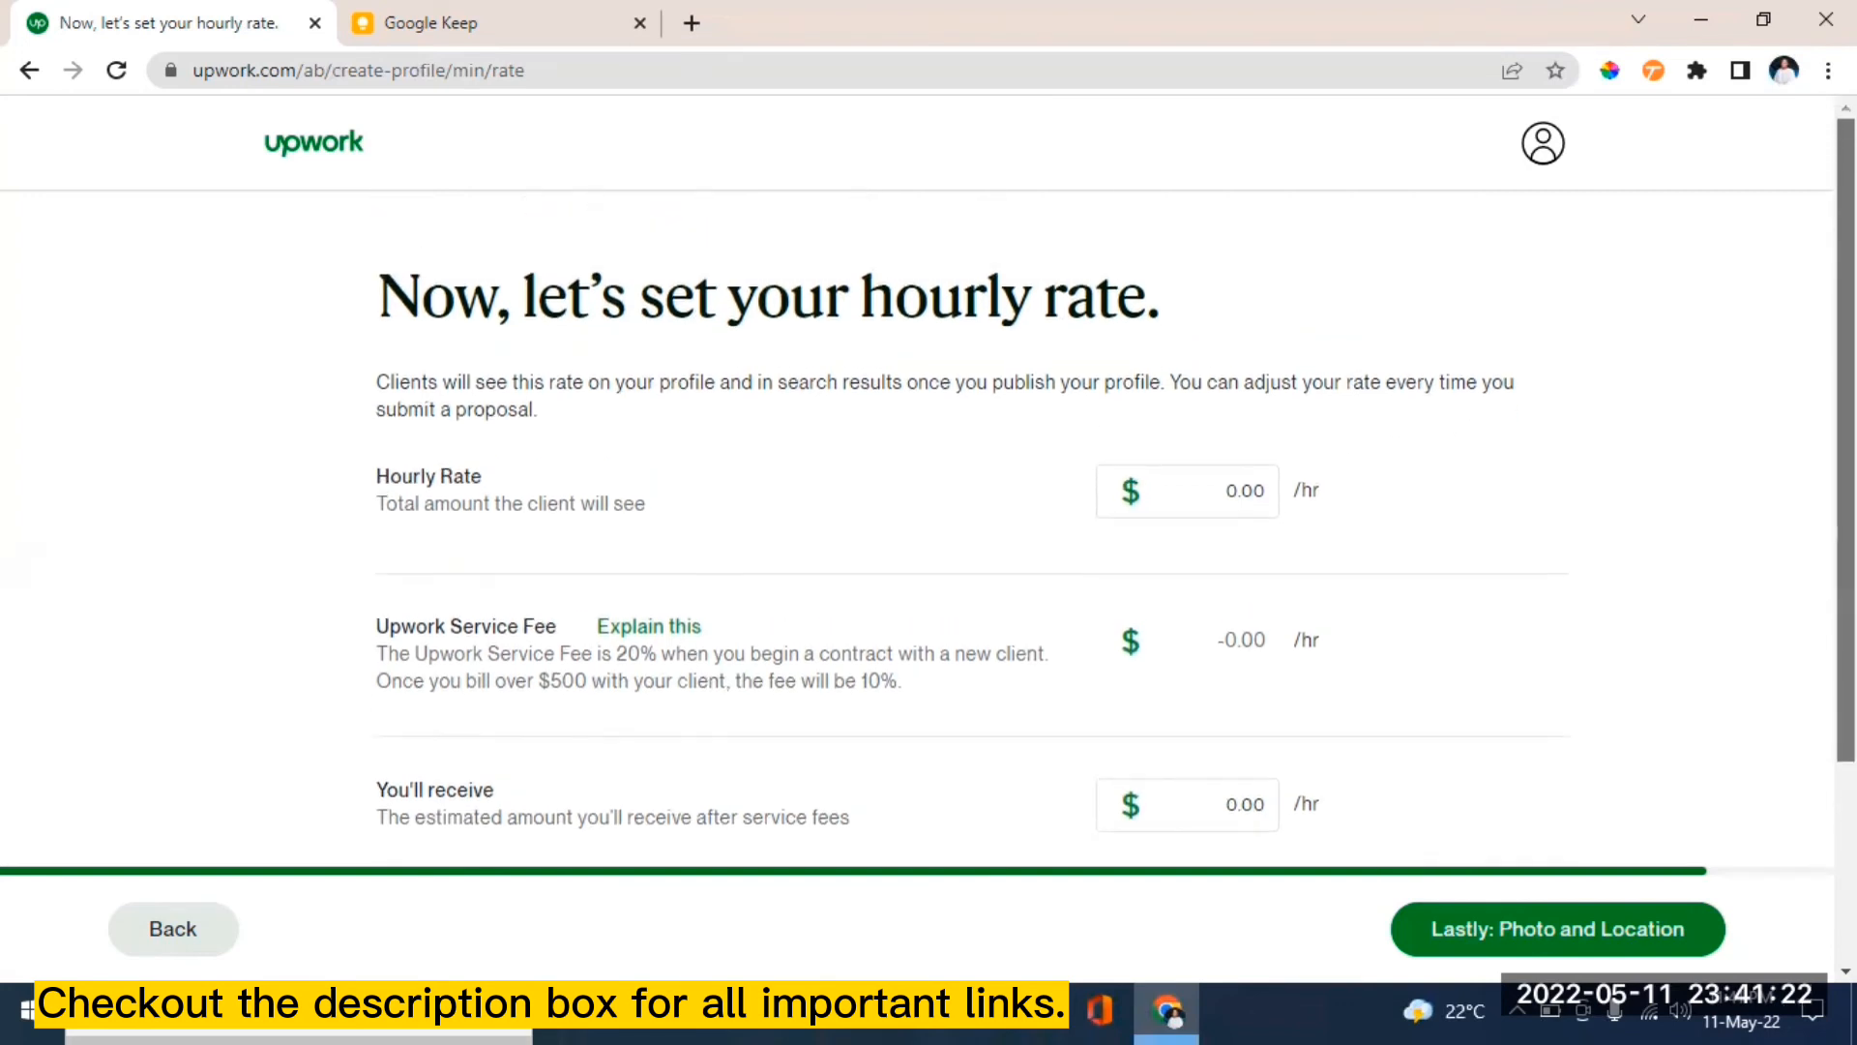
{"action": "scroll", "coordinate": [1113, 474], "scroll_direction": "down", "scroll_amount": 2}
{"action": "scroll", "coordinate": [1113, 474], "scroll_direction": "up", "scroll_amount": 2}
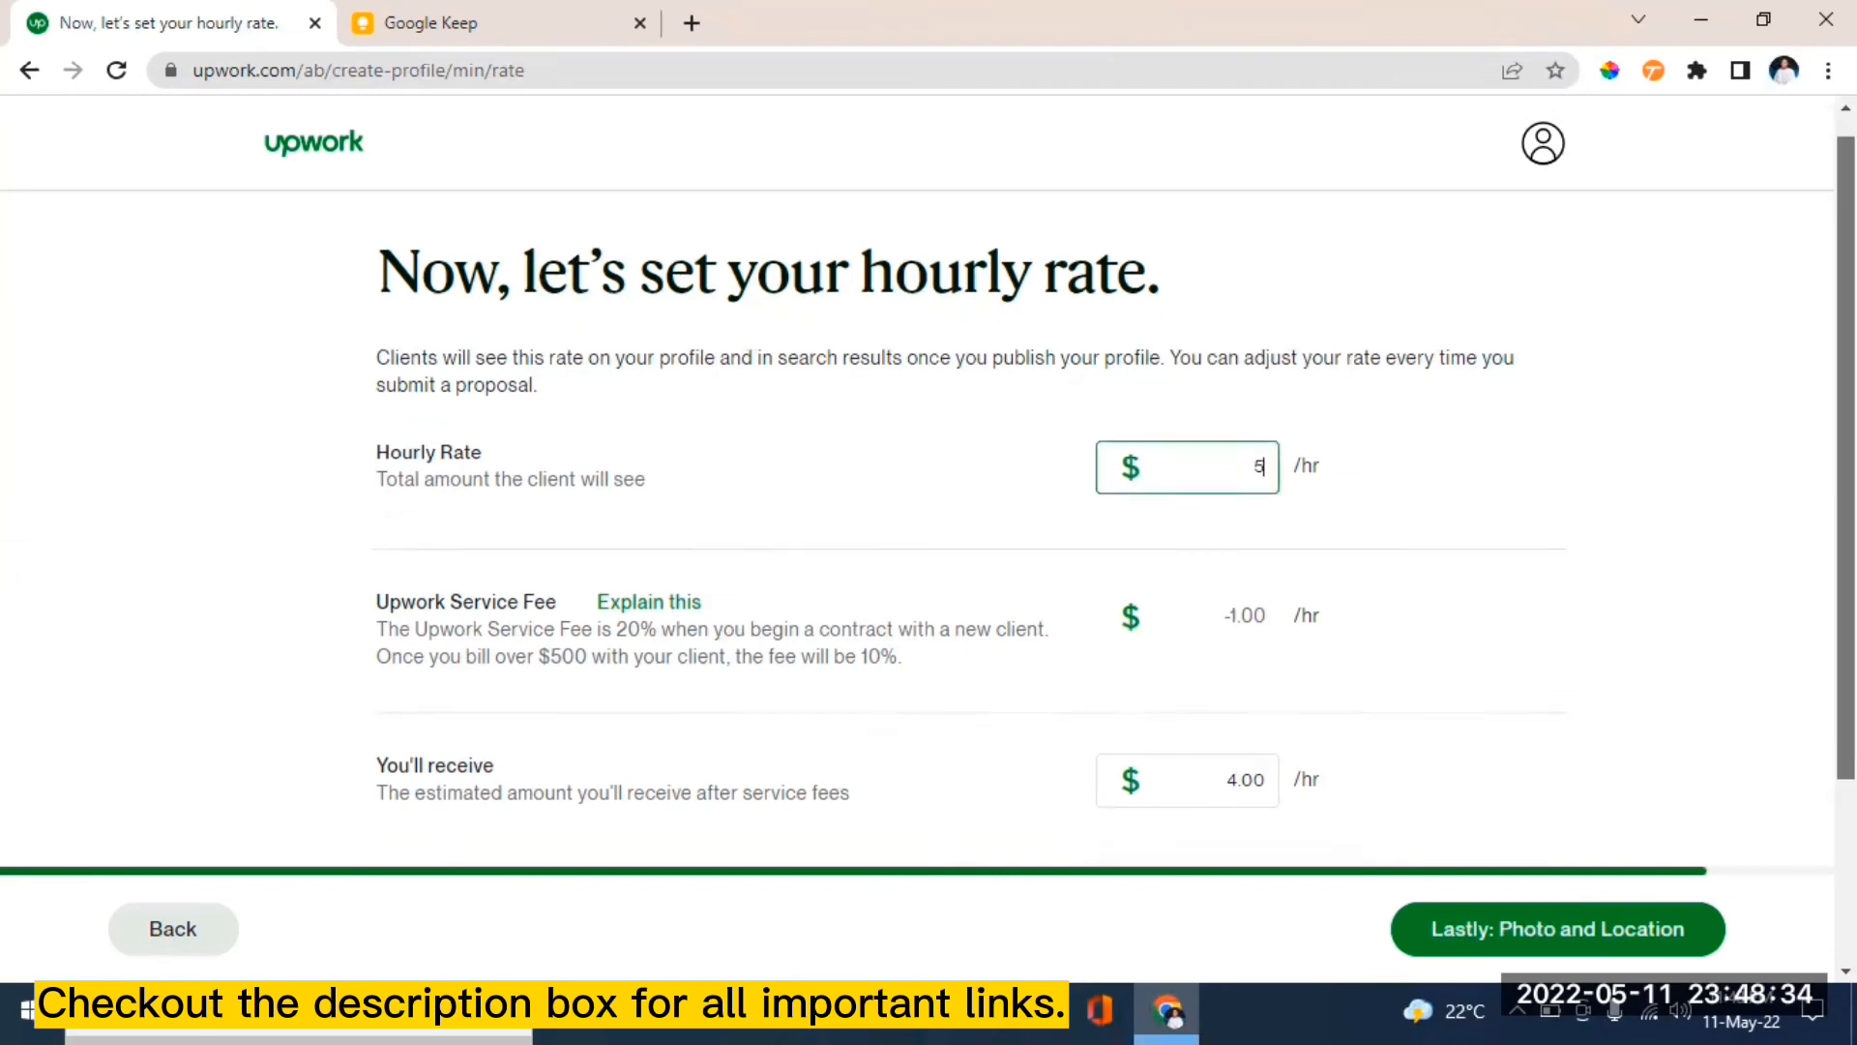
- Set a $5.00 hourly rate, leaving $4.00 after the fee, and save it
{"action": "scroll", "coordinate": [1199, 764], "scroll_direction": "down", "scroll_amount": 3}
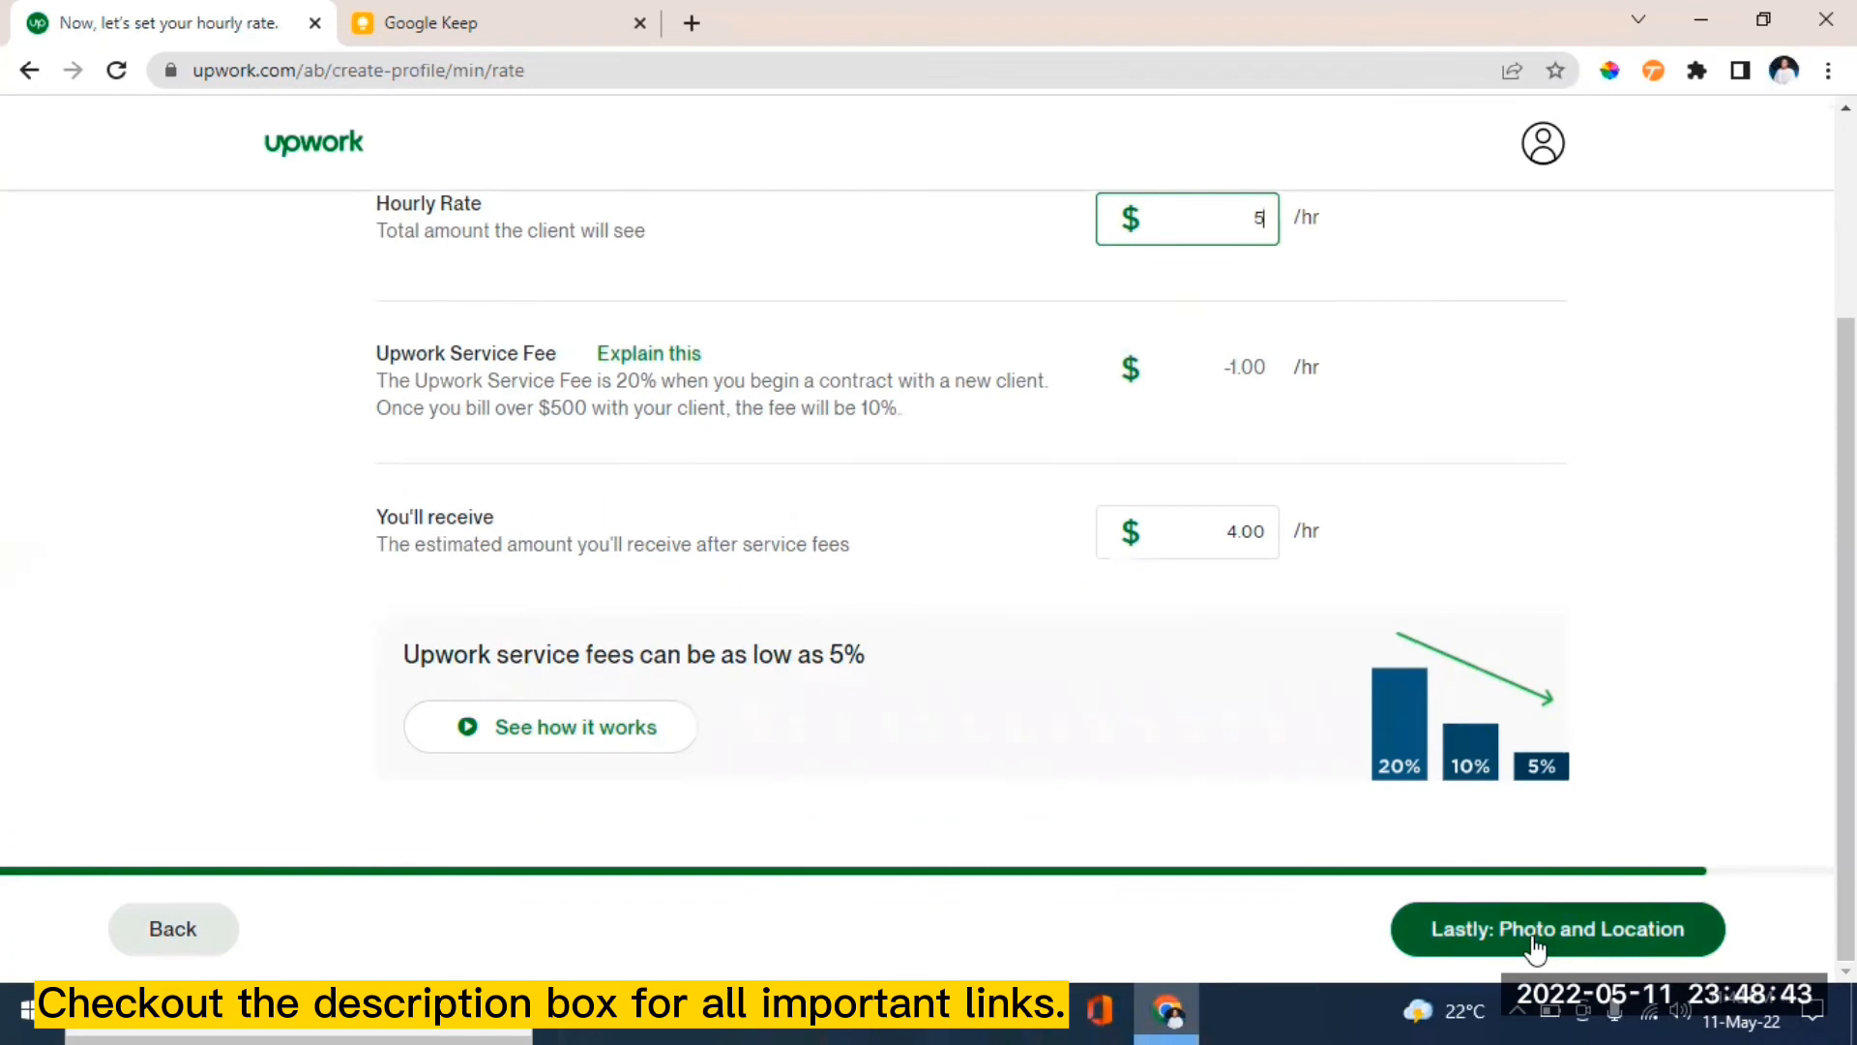
{"action": "scroll", "coordinate": [1845, 580], "scroll_direction": "up", "scroll_amount": 2}
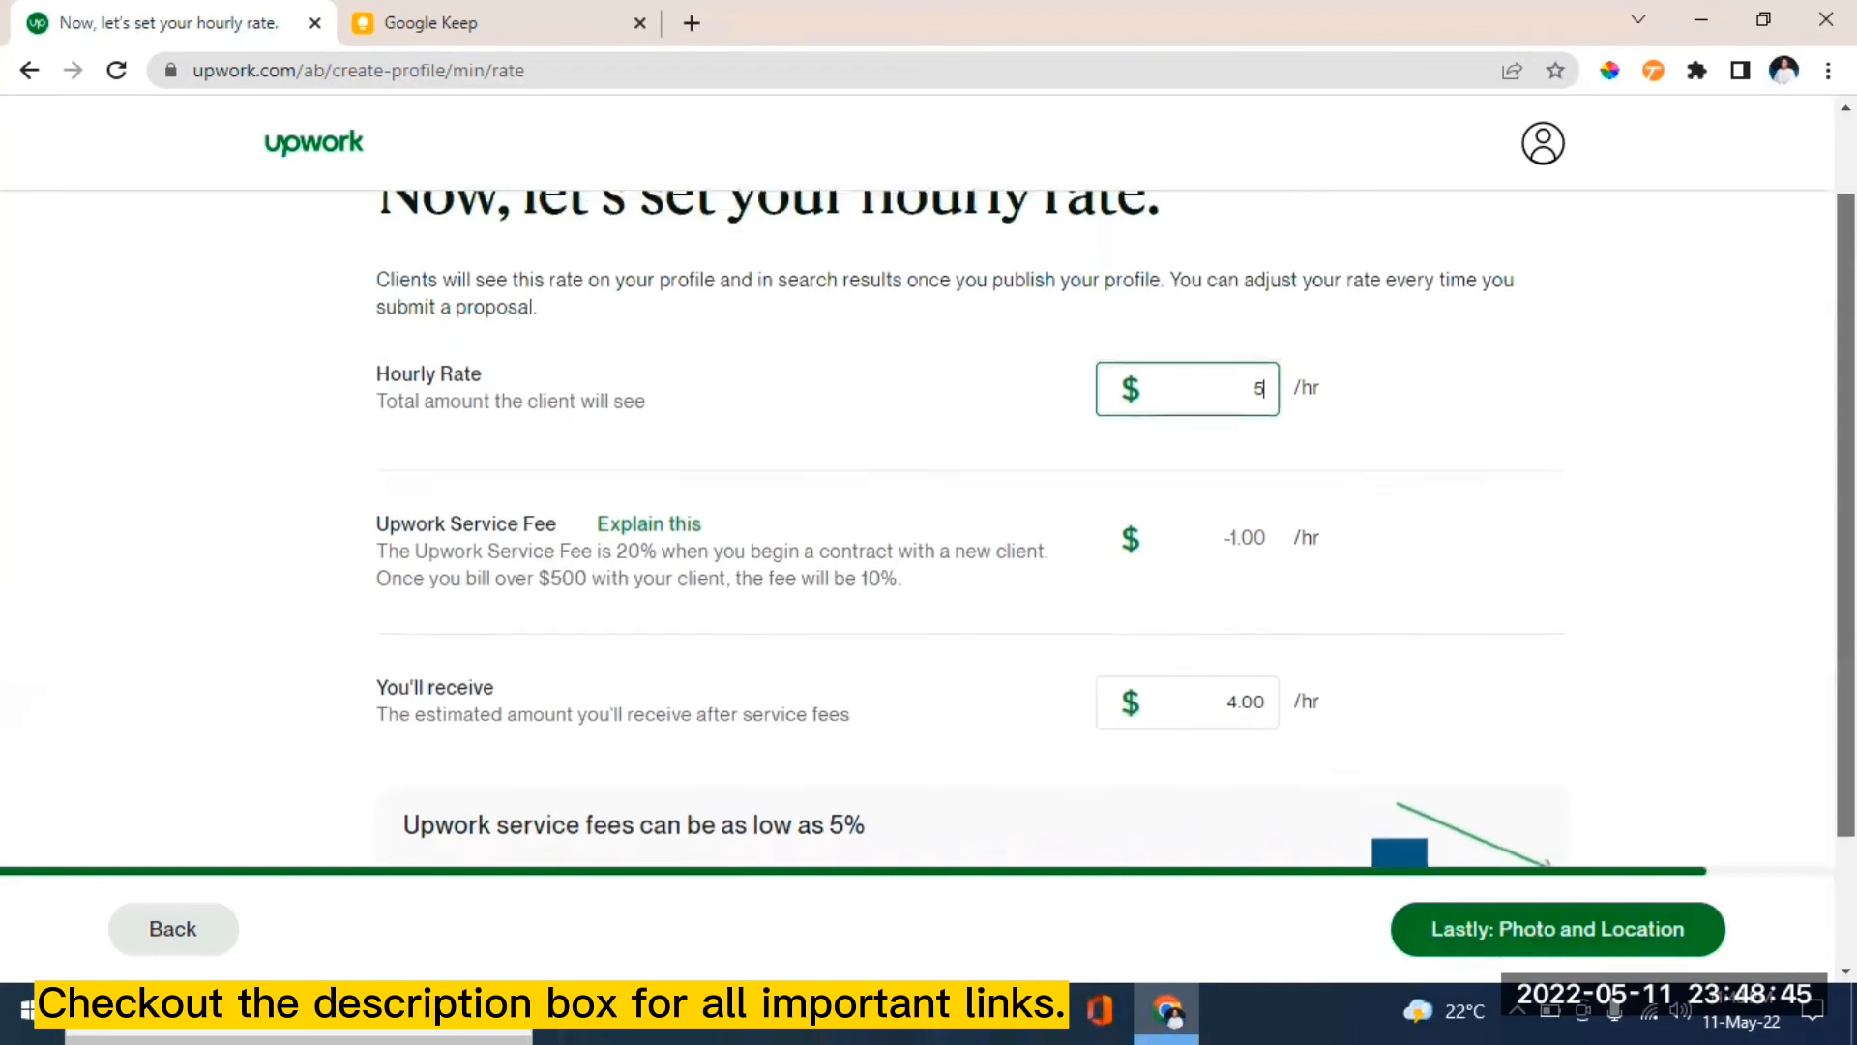
{"action": "scroll", "coordinate": [1112, 522], "scroll_direction": "down", "scroll_amount": 1}
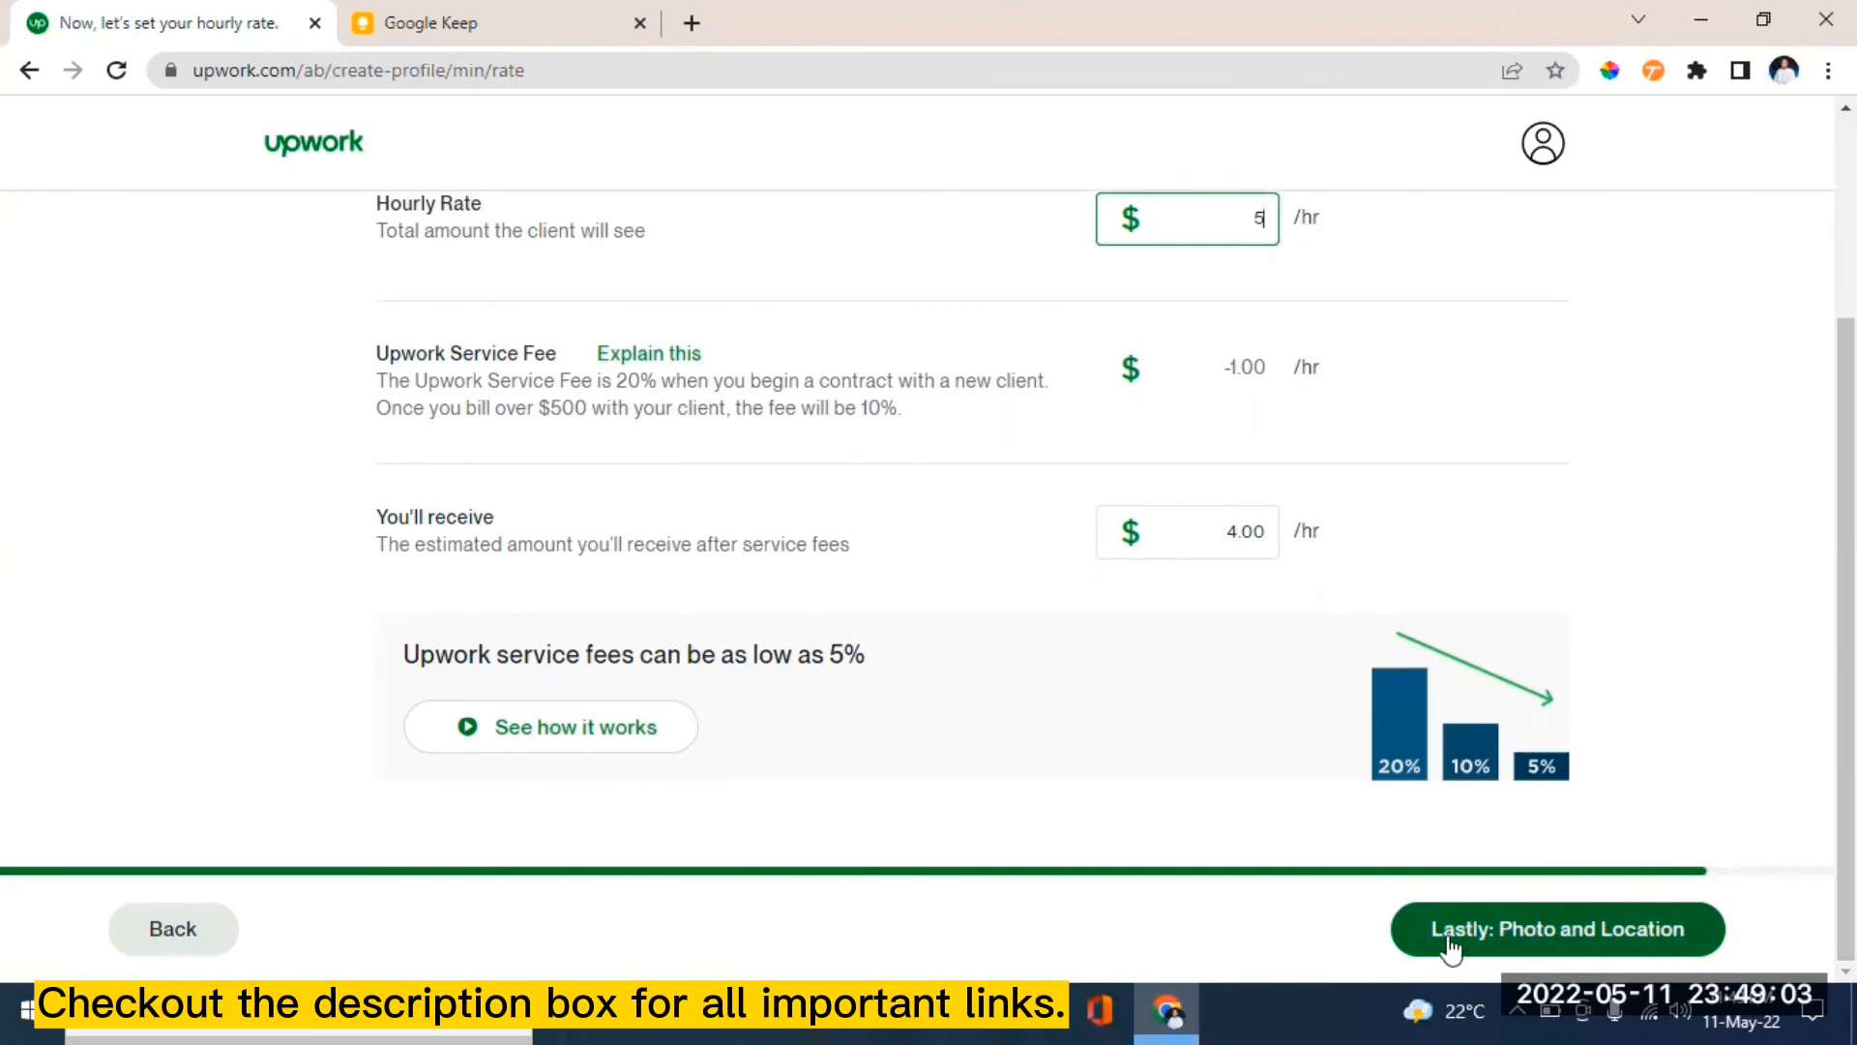
{"action": "left_click", "coordinate": [1571, 936]}
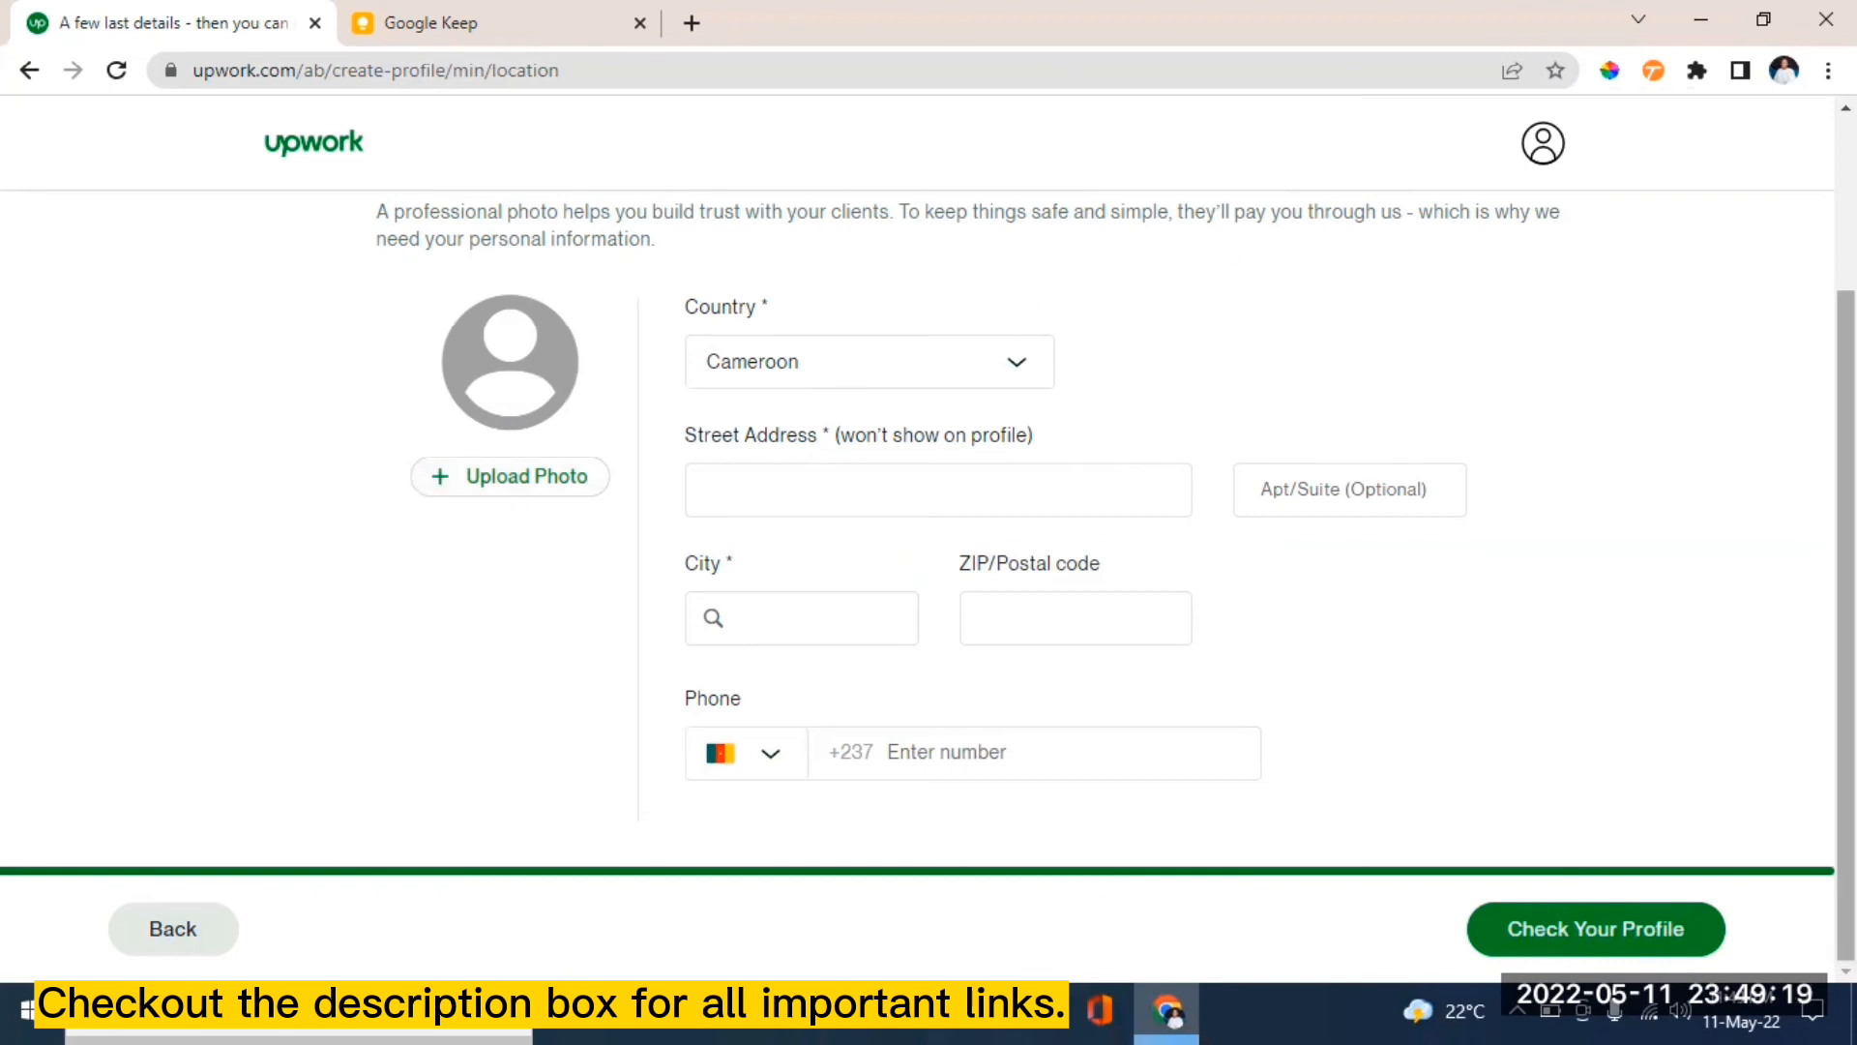
- Bring up the Add profile photo dialog from Upload Photo under the avatar placeholder
{"action": "scroll", "coordinate": [967, 542], "scroll_direction": "up", "scroll_amount": 1}
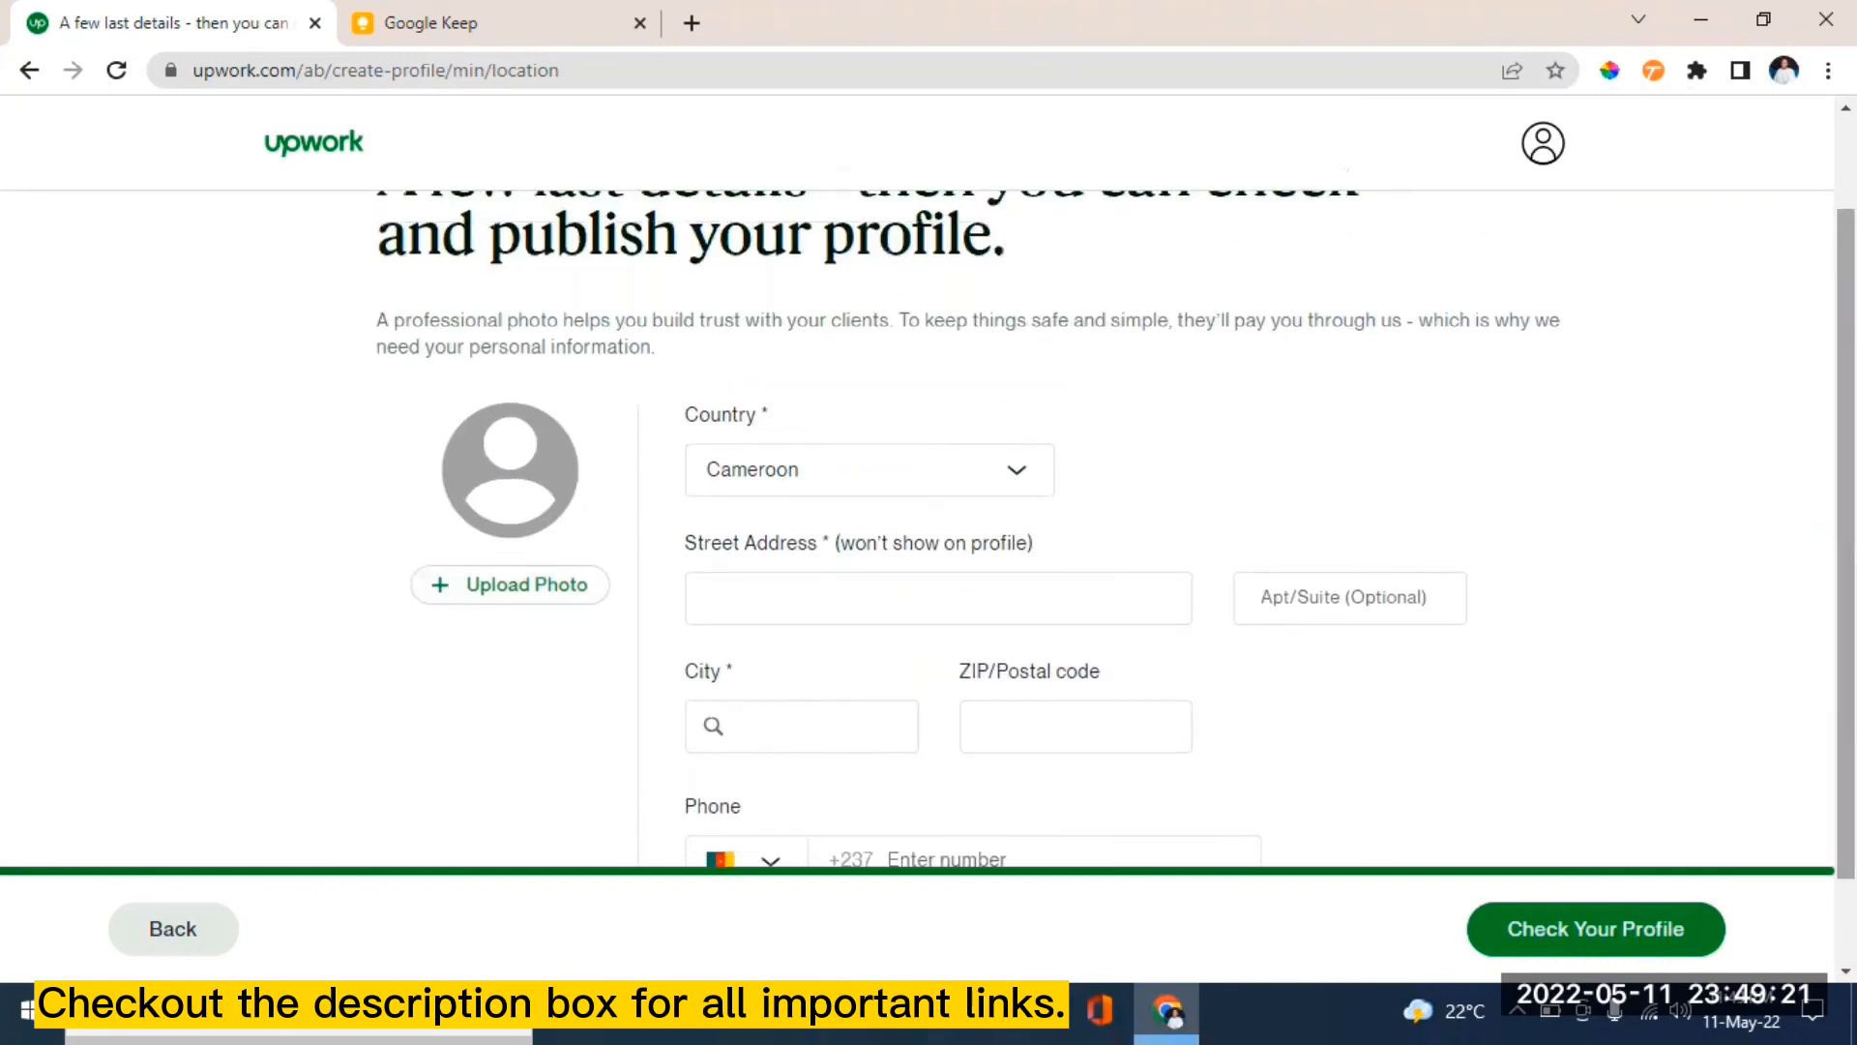
{"action": "scroll", "coordinate": [967, 542], "scroll_direction": "up", "scroll_amount": 1}
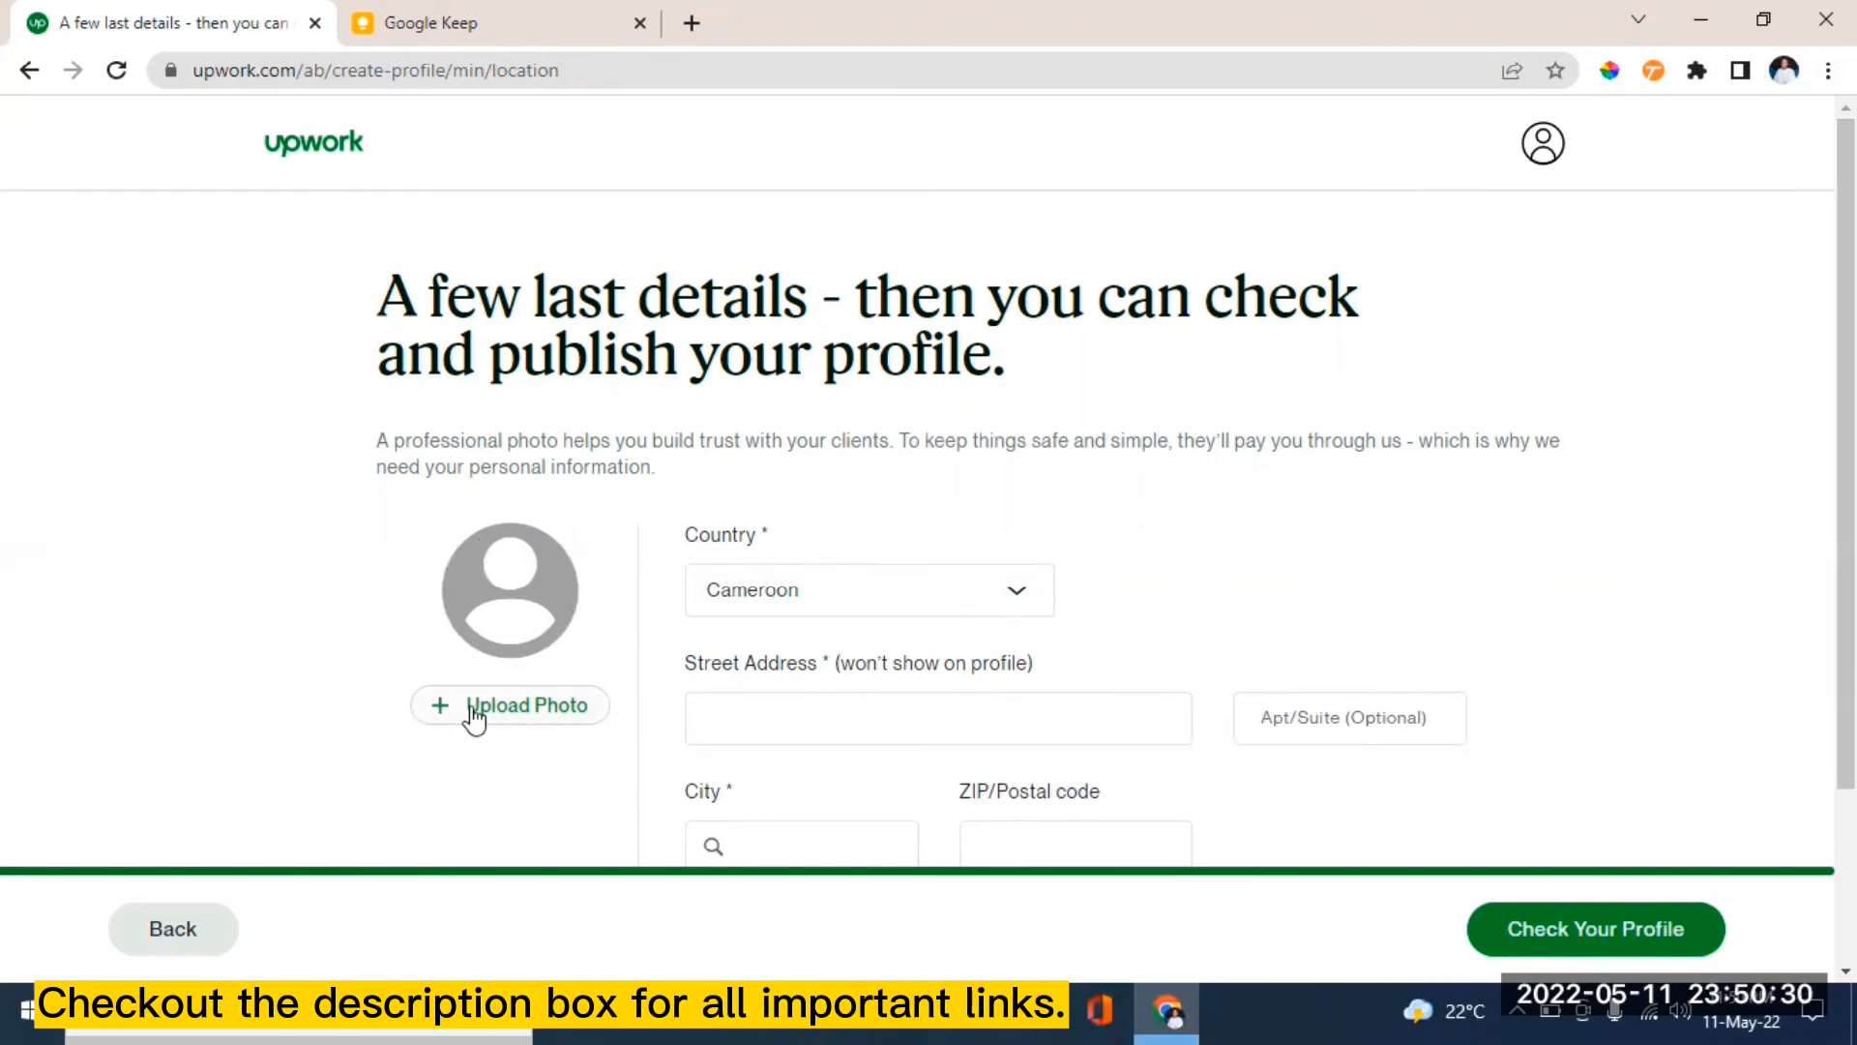
{"action": "left_click", "coordinate": [473, 714]}
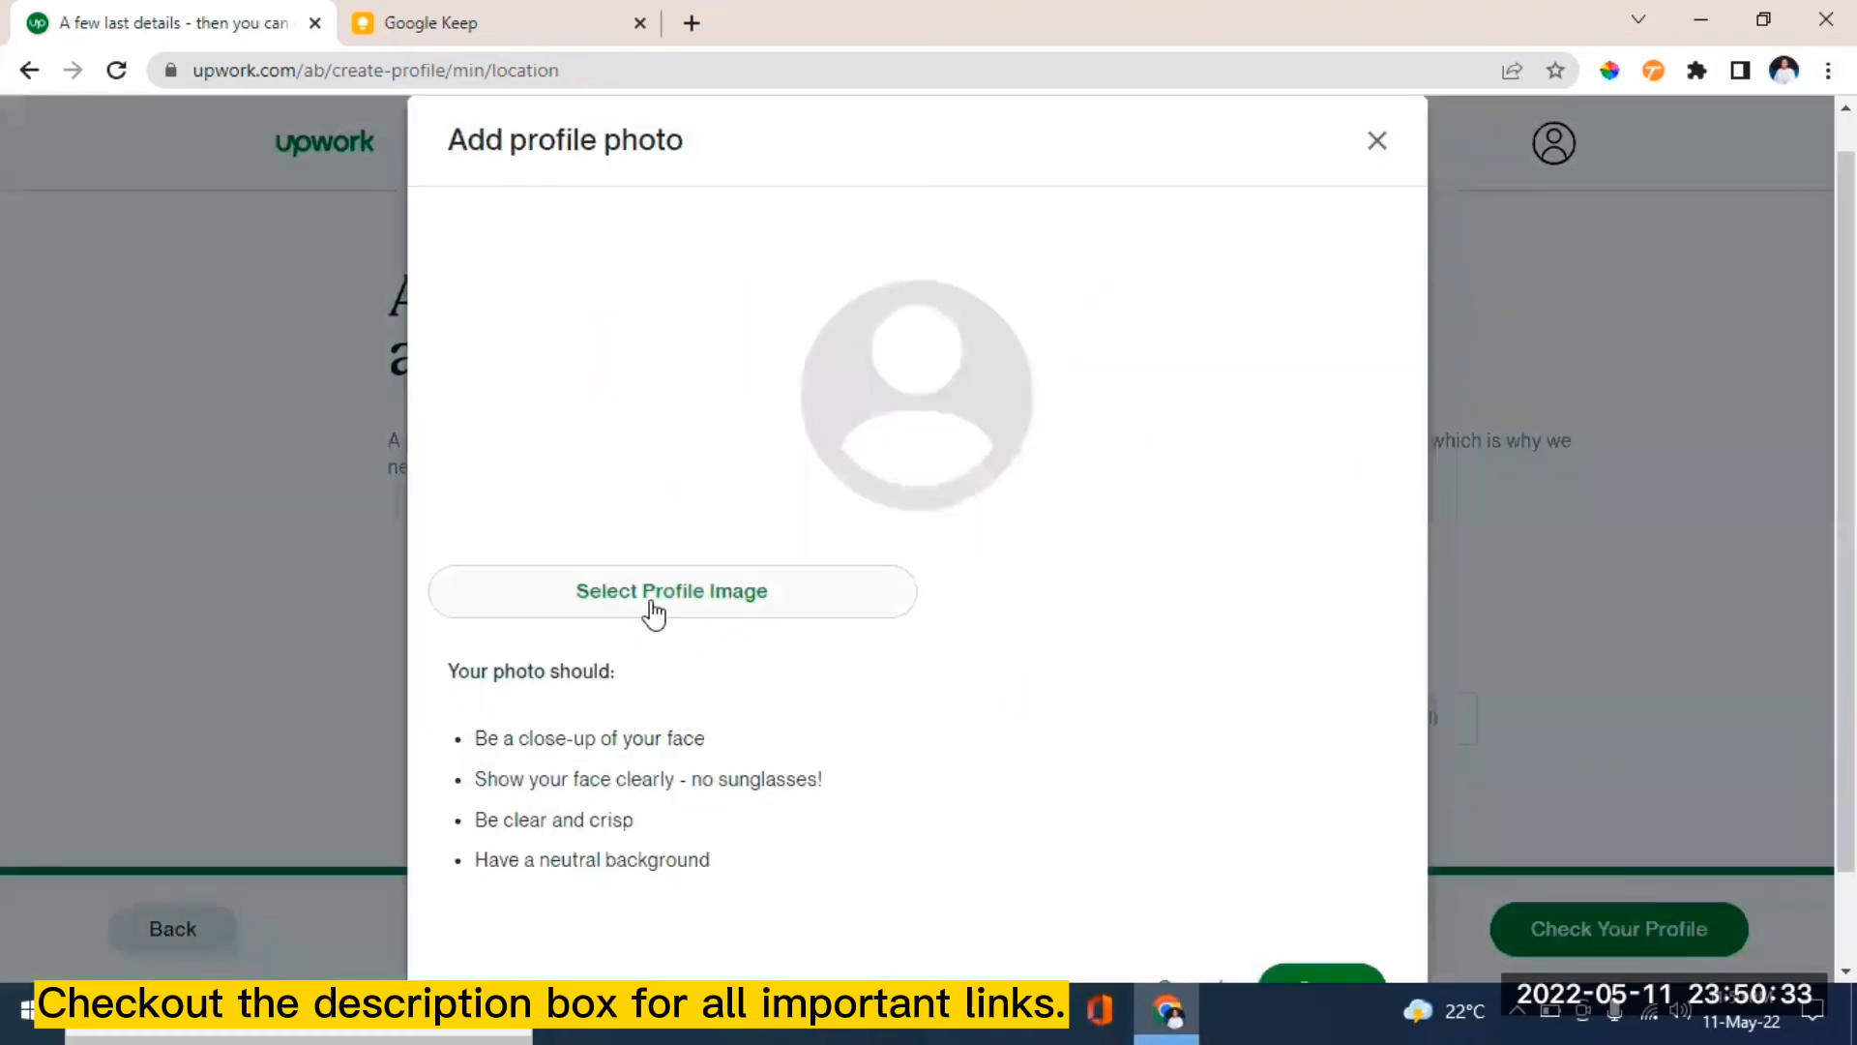
- Pick the portrait image, crop it tightly to the man's face, and save it
{"action": "left_click", "coordinate": [651, 605]}
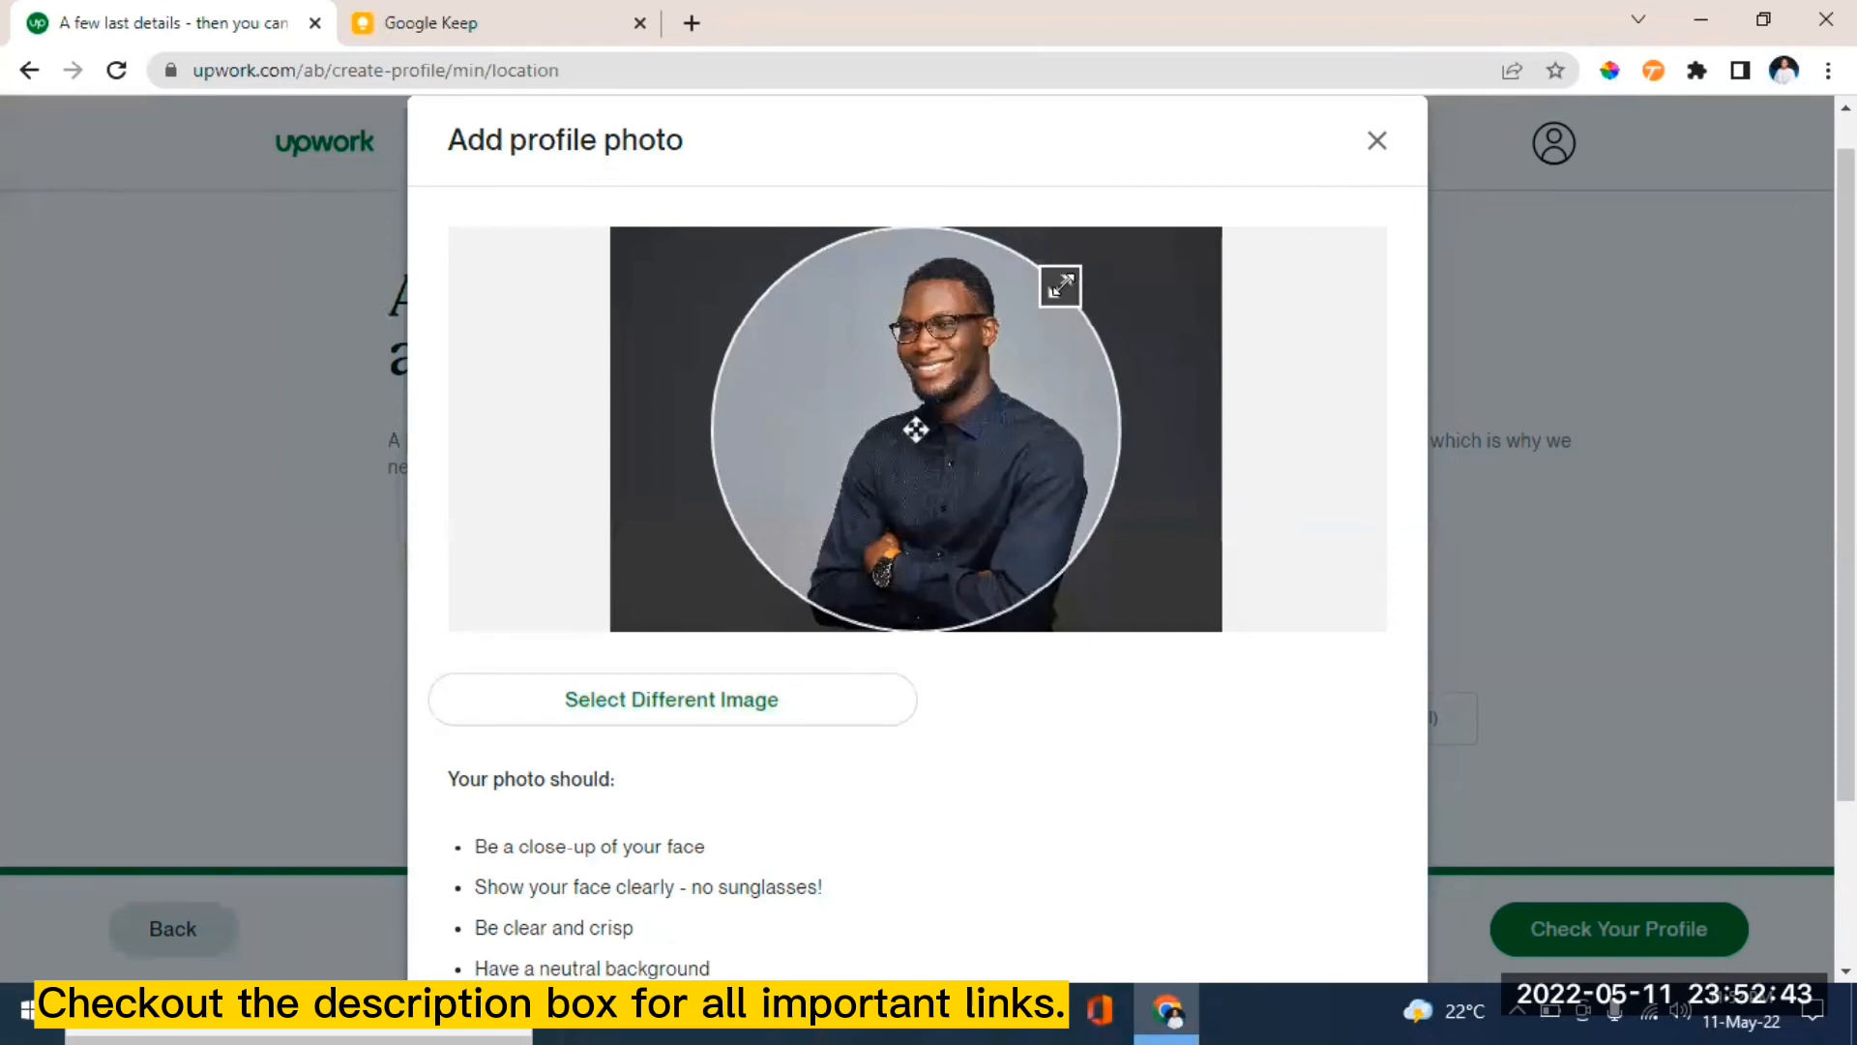
{"action": "left_click_drag", "start_coordinate": [1060, 286], "coordinate": [983, 362]}
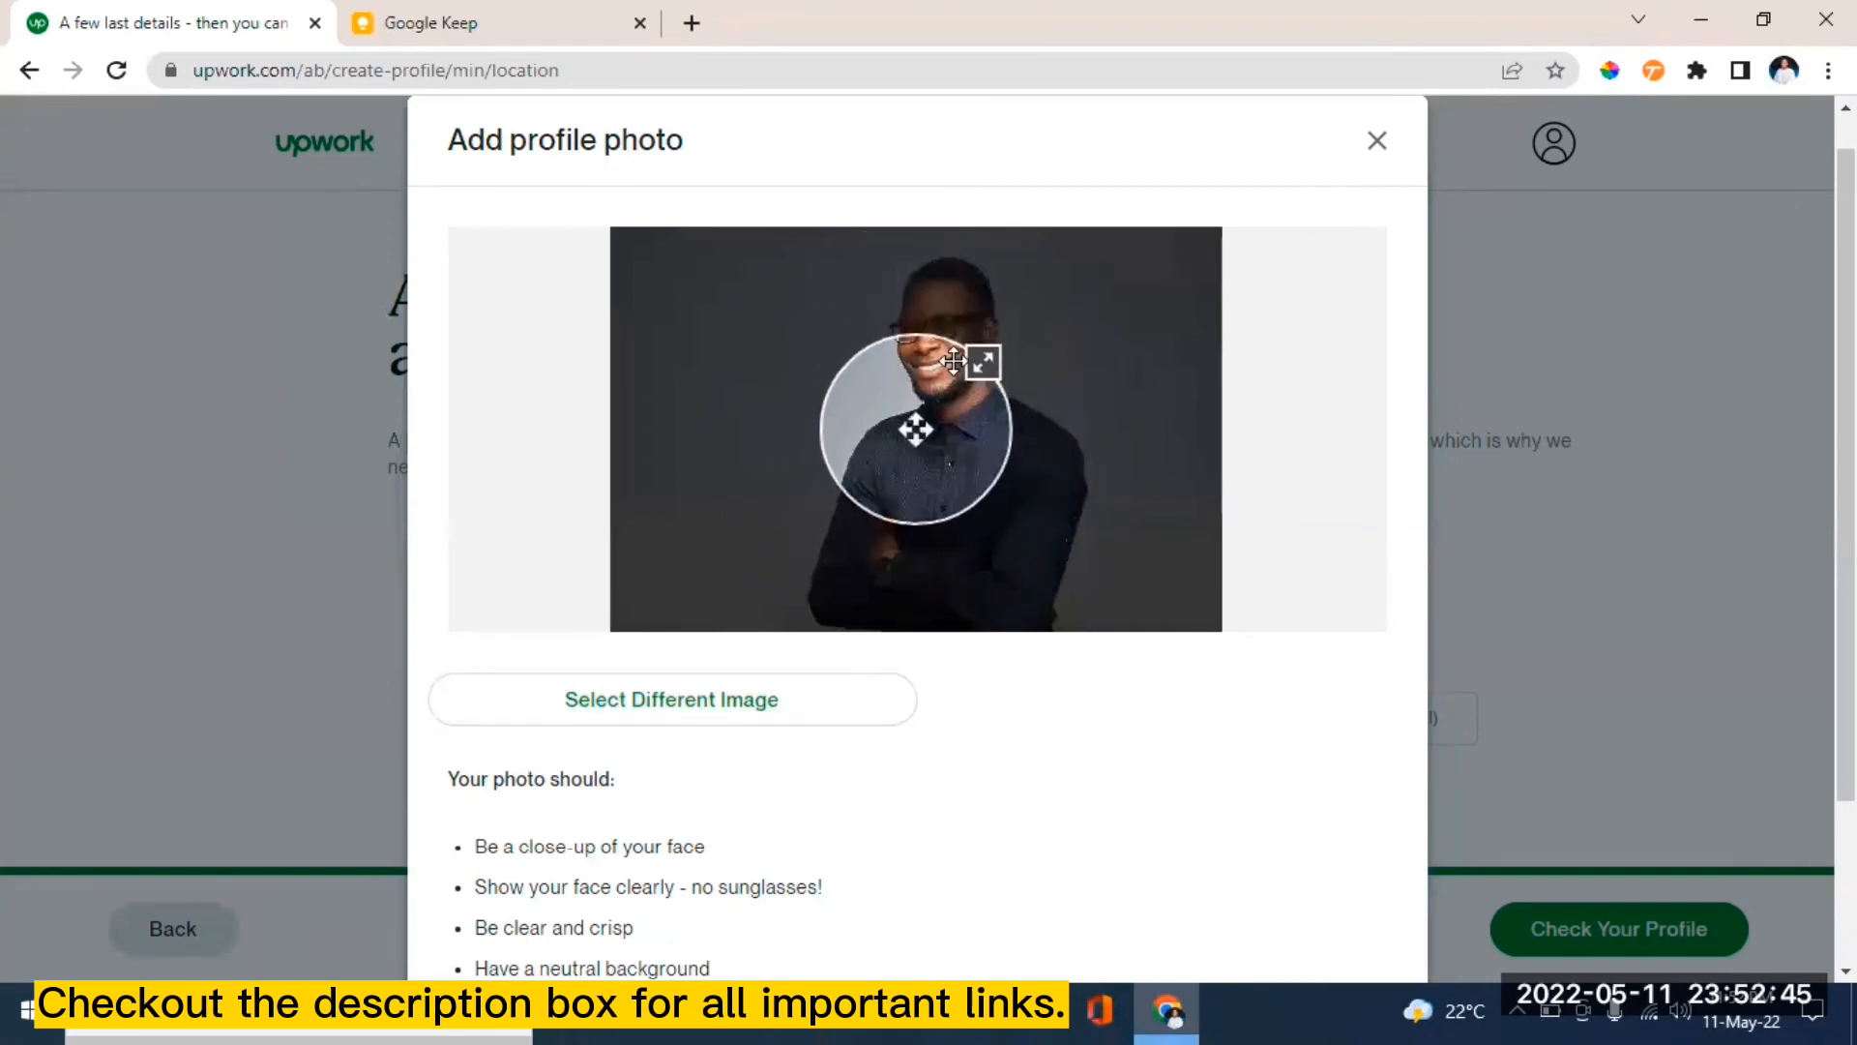
{"action": "left_click_drag", "start_coordinate": [910, 425], "coordinate": [950, 337]}
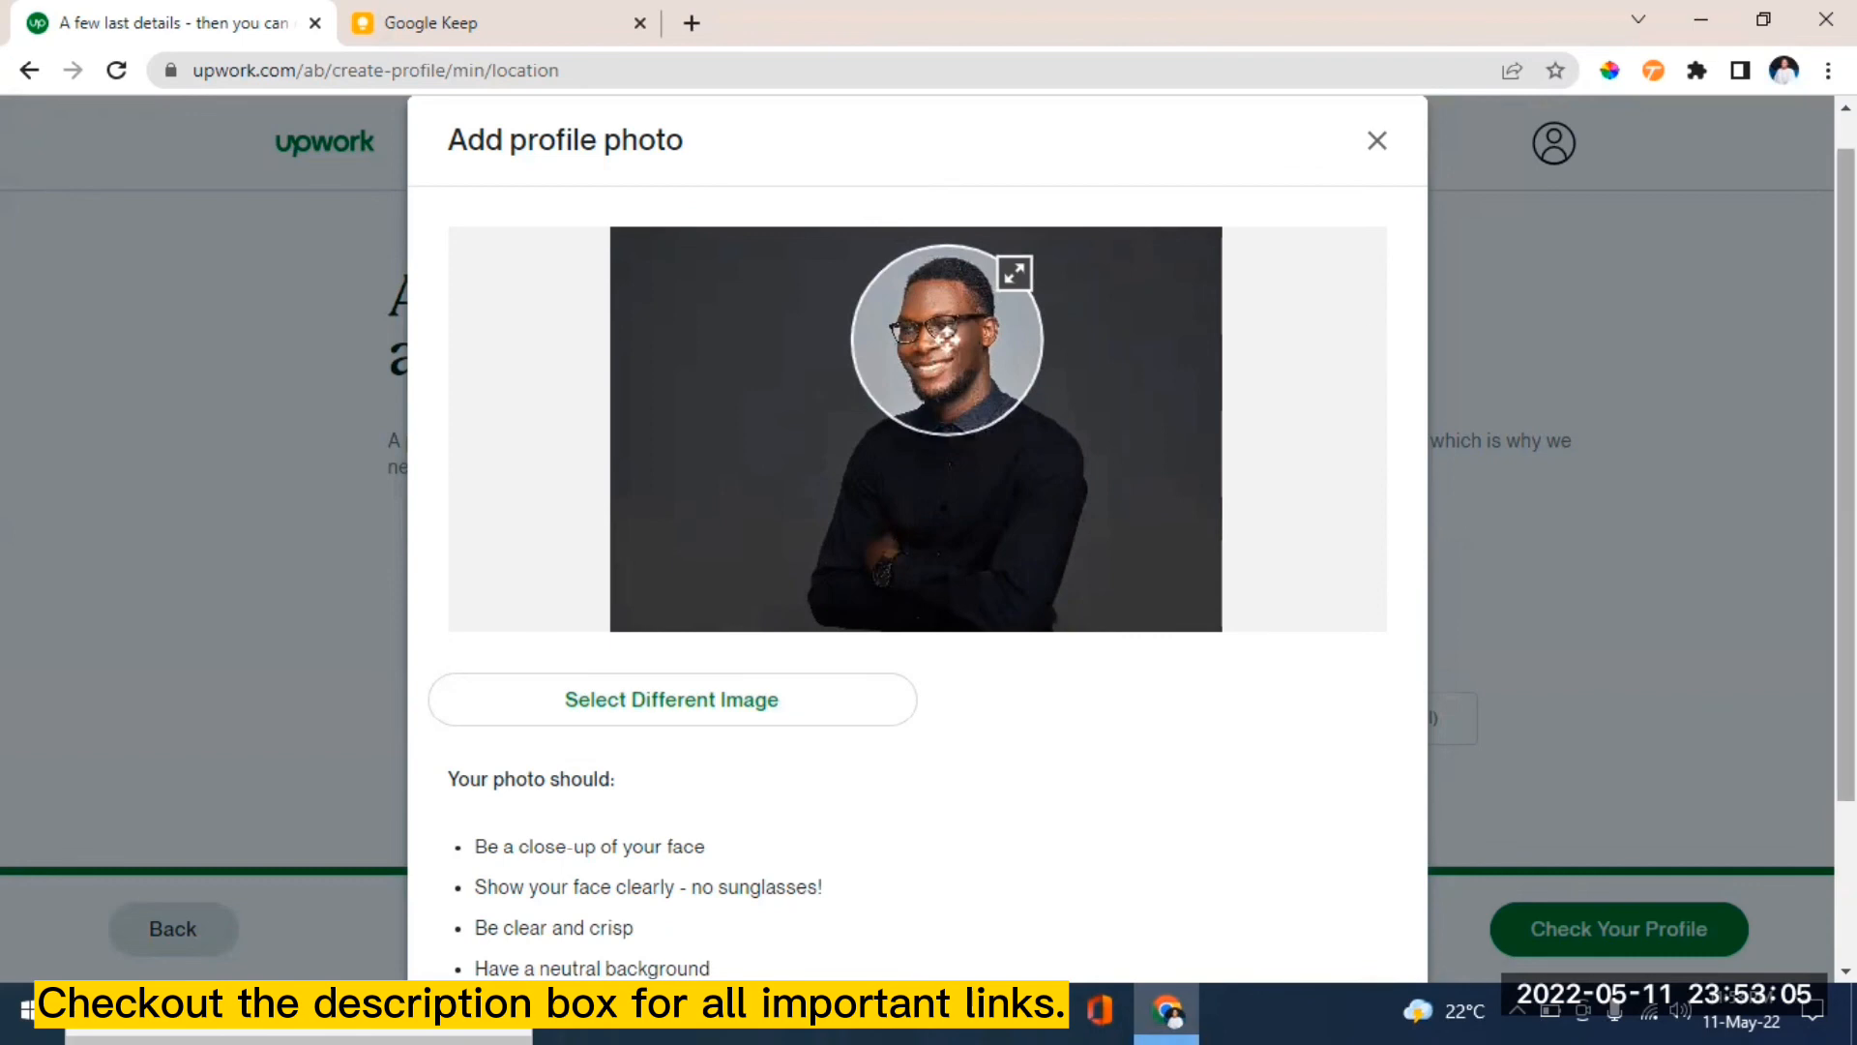
{"action": "left_click_drag", "start_coordinate": [1847, 367], "coordinate": [1847, 528]}
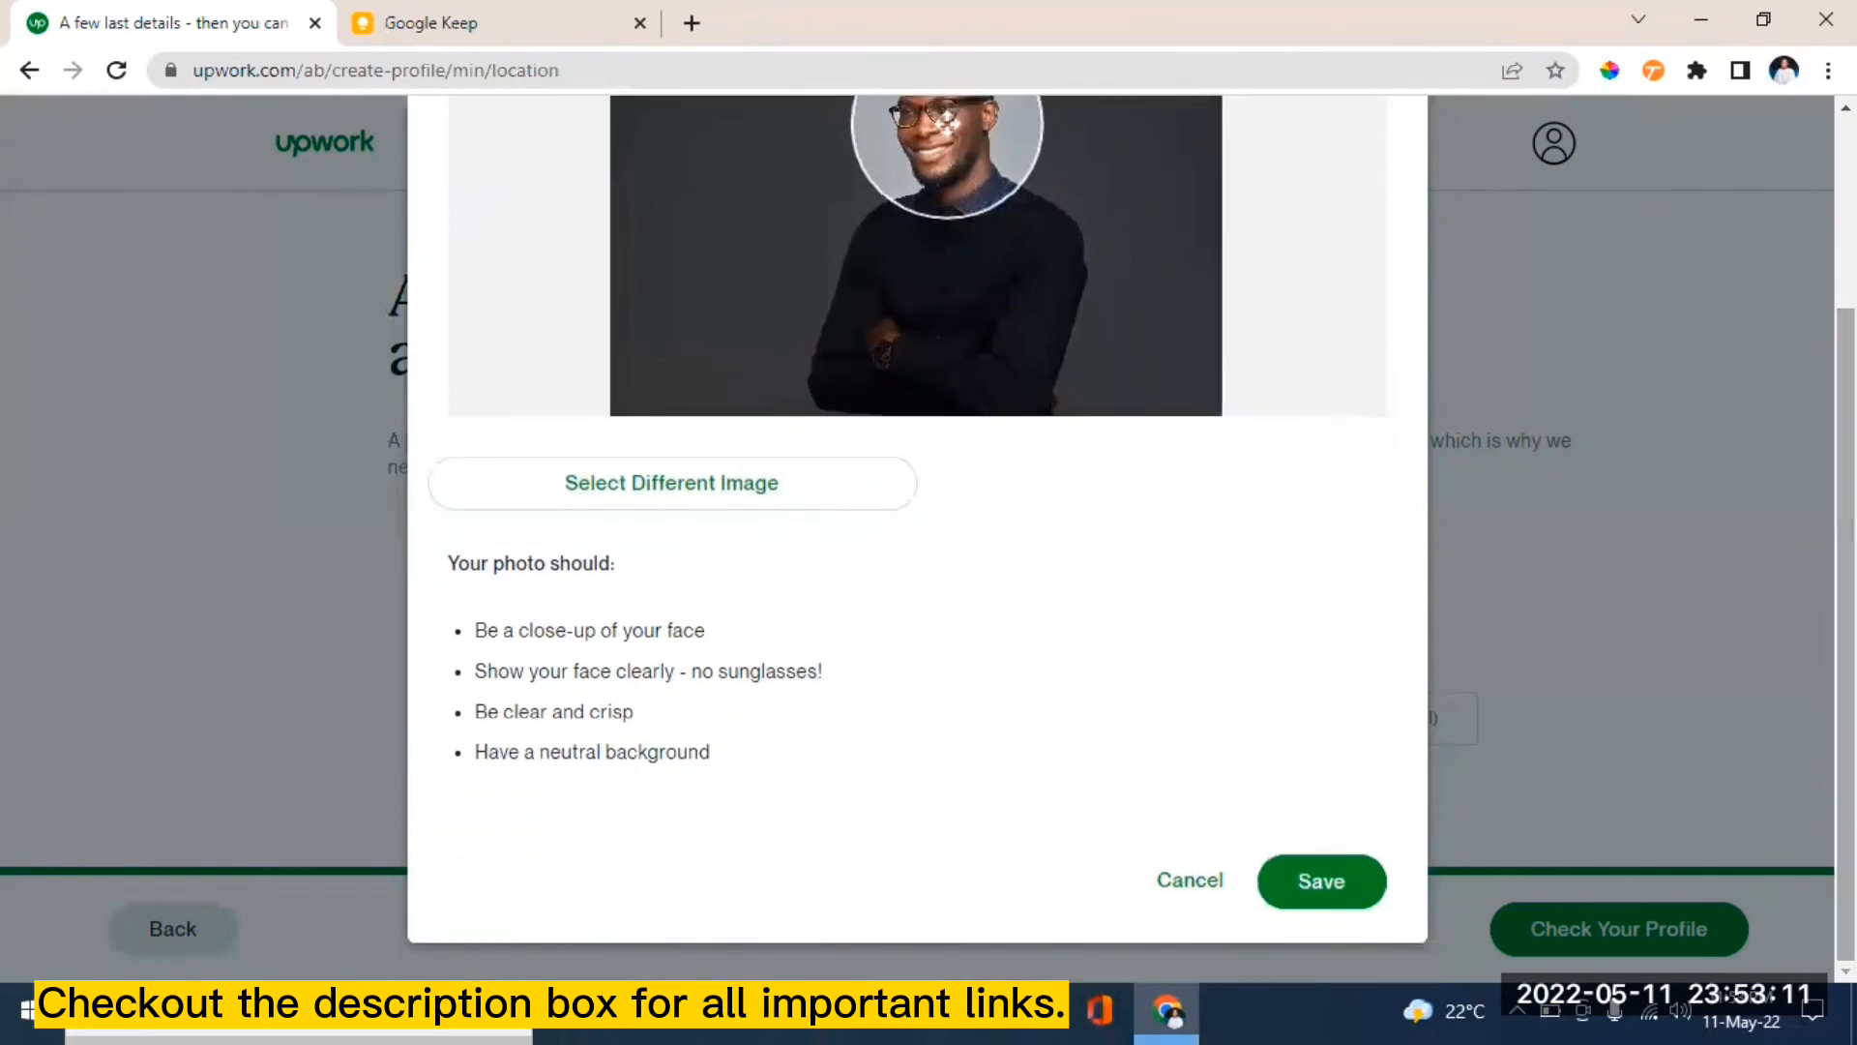
{"action": "left_click", "coordinate": [1316, 876]}
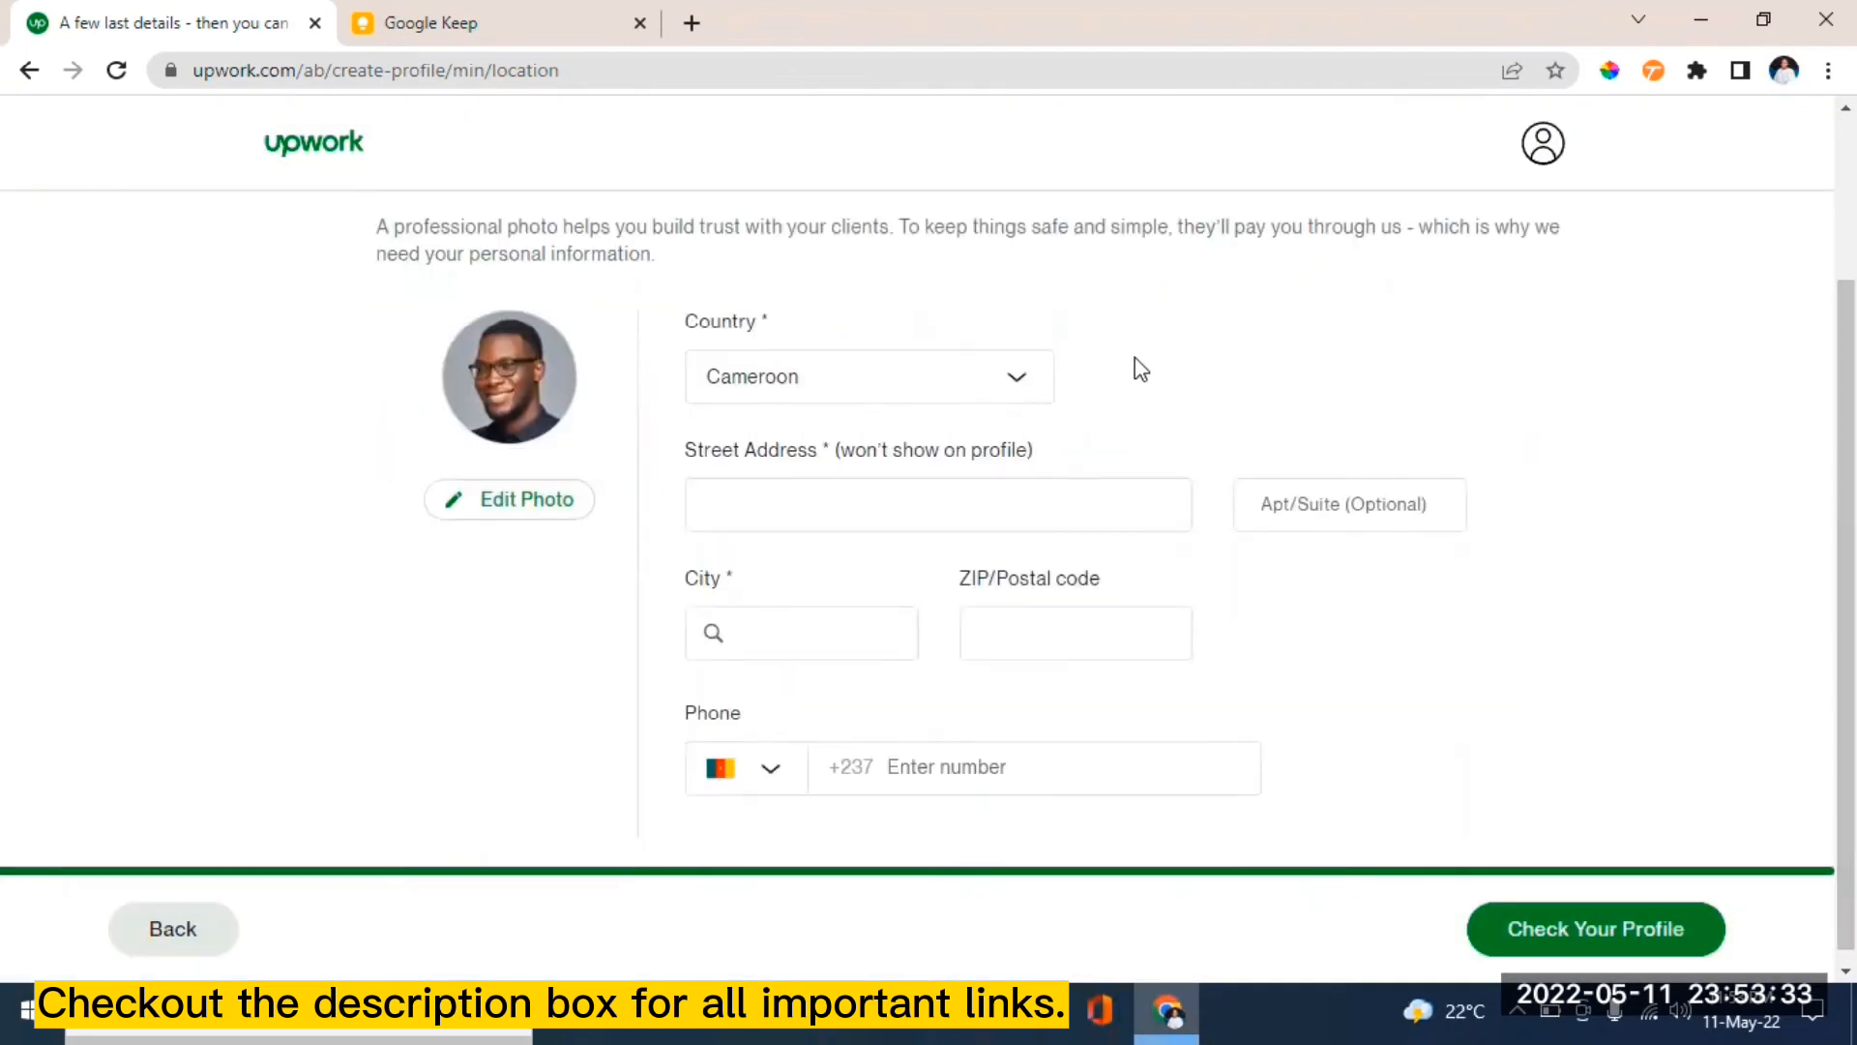
- Enter street address 'bamenda' and choose Bamenda, NW as the city
{"action": "left_click", "coordinate": [786, 497]}
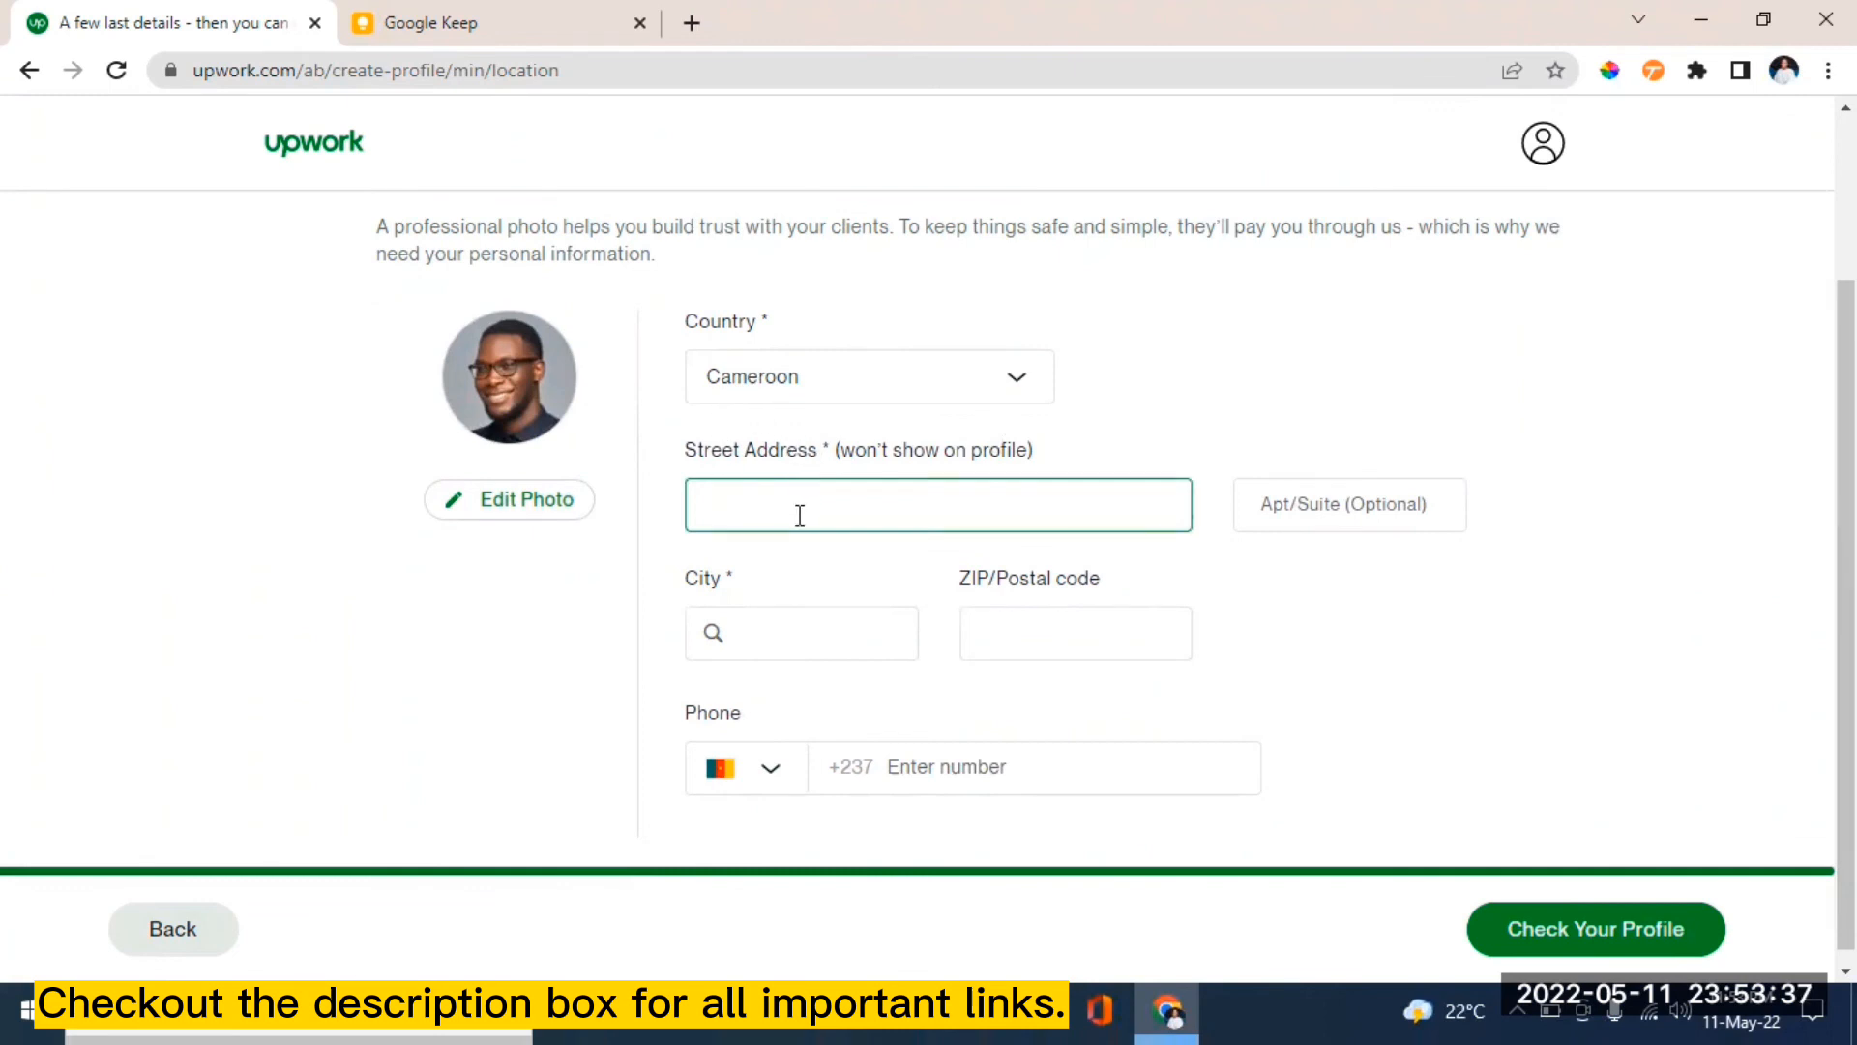
{"action": "type", "text": "bamenda"}
{"action": "left_click", "coordinate": [759, 636]}
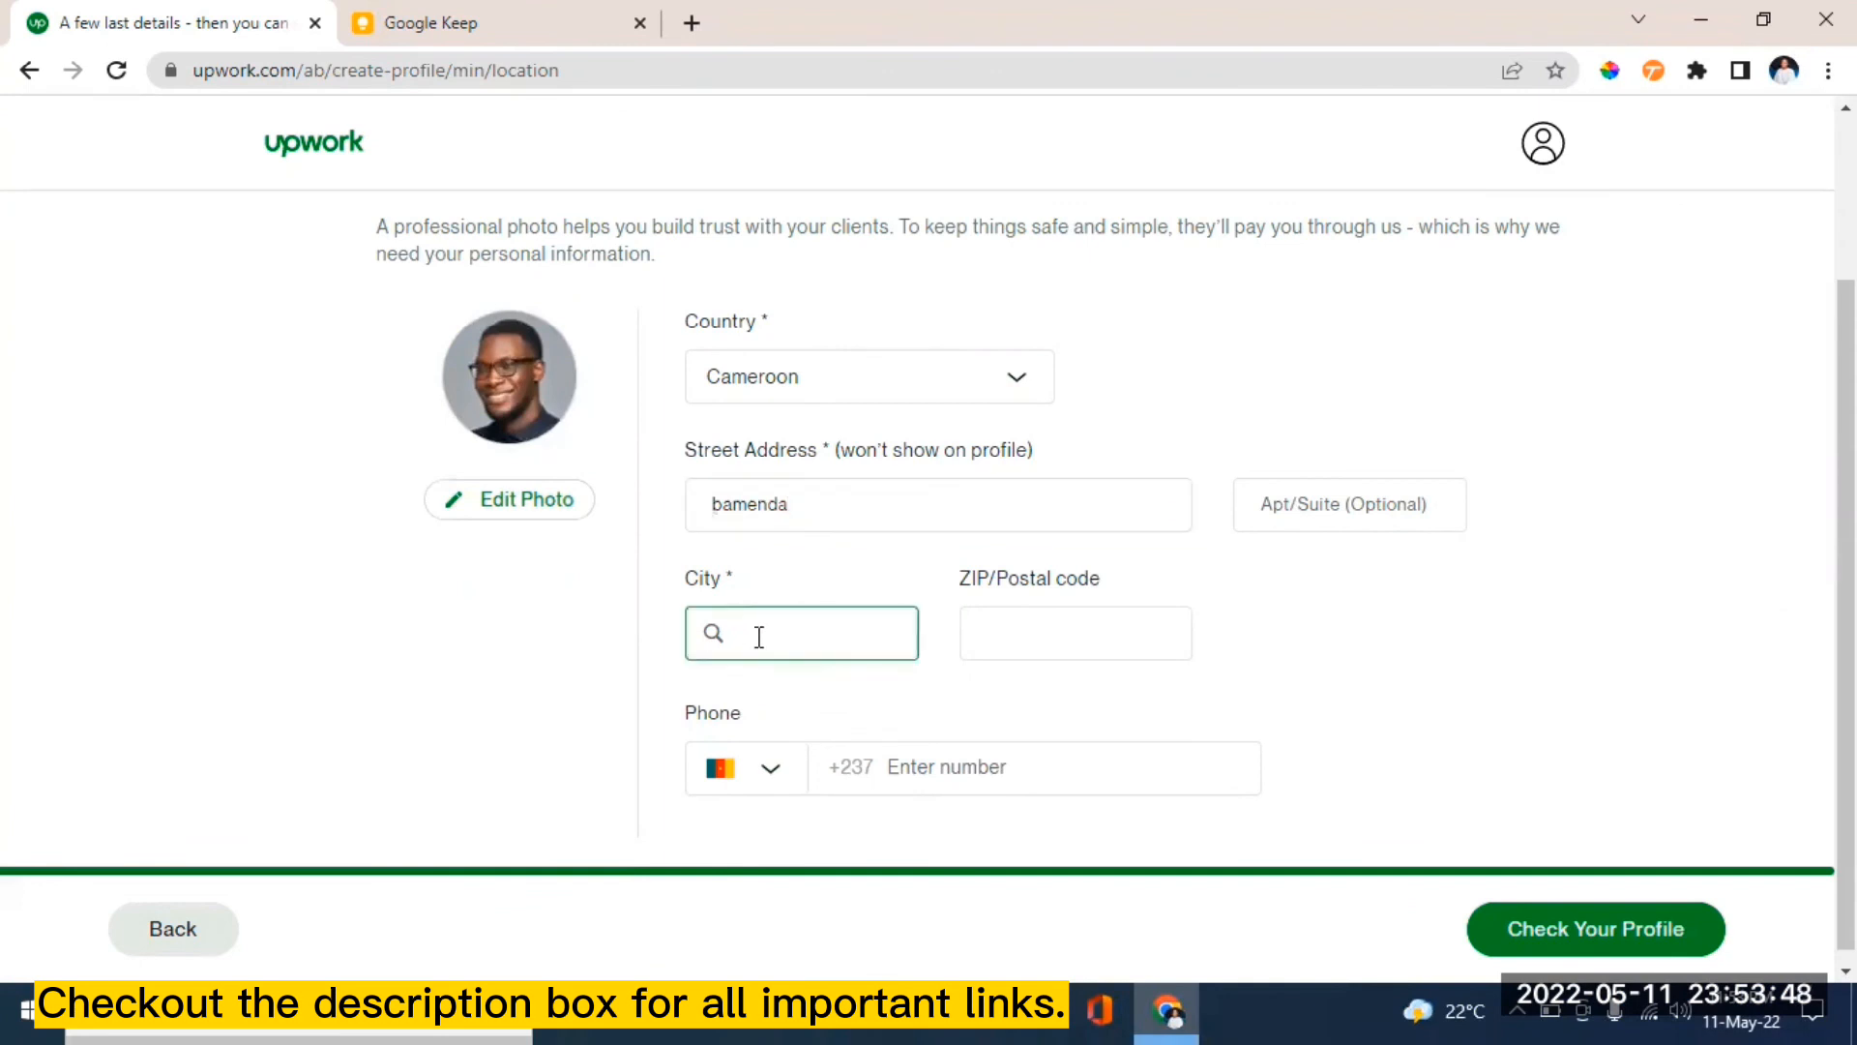
{"action": "type", "text": "bam"}
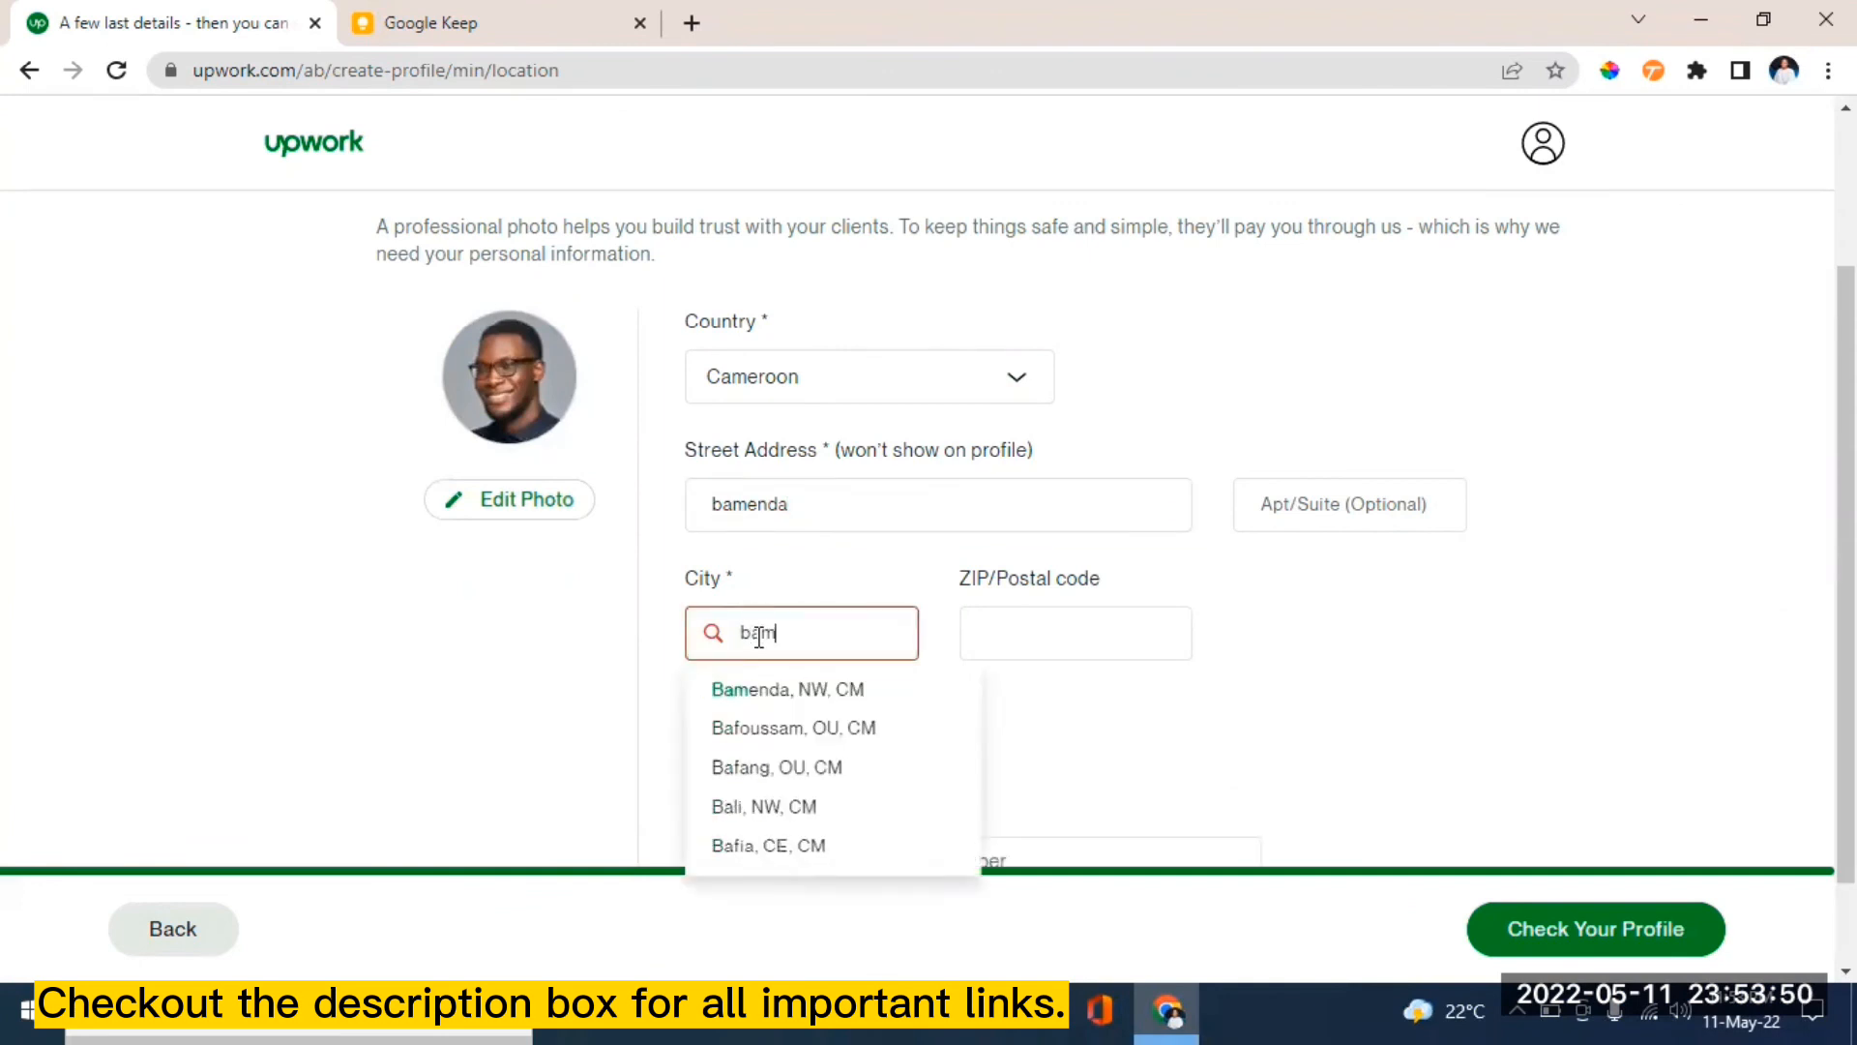
{"action": "type", "text": "enda"}
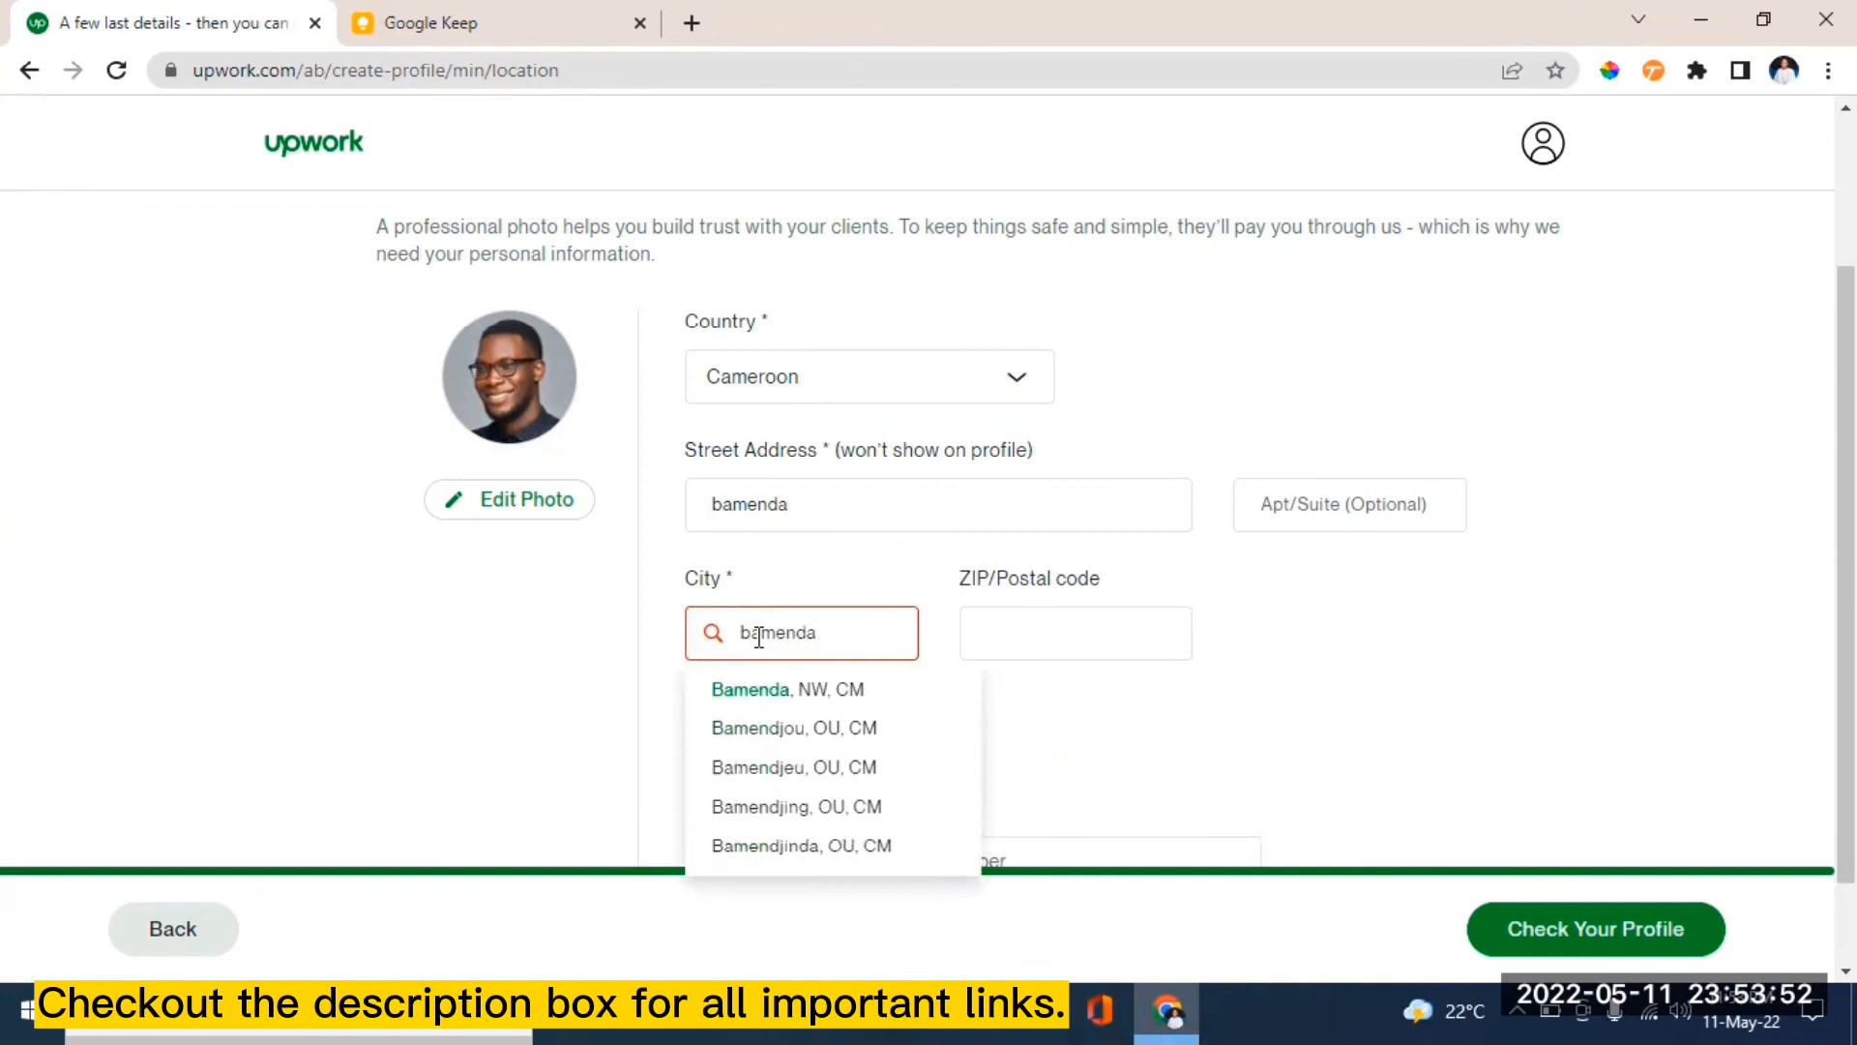
{"action": "left_click", "coordinate": [766, 693]}
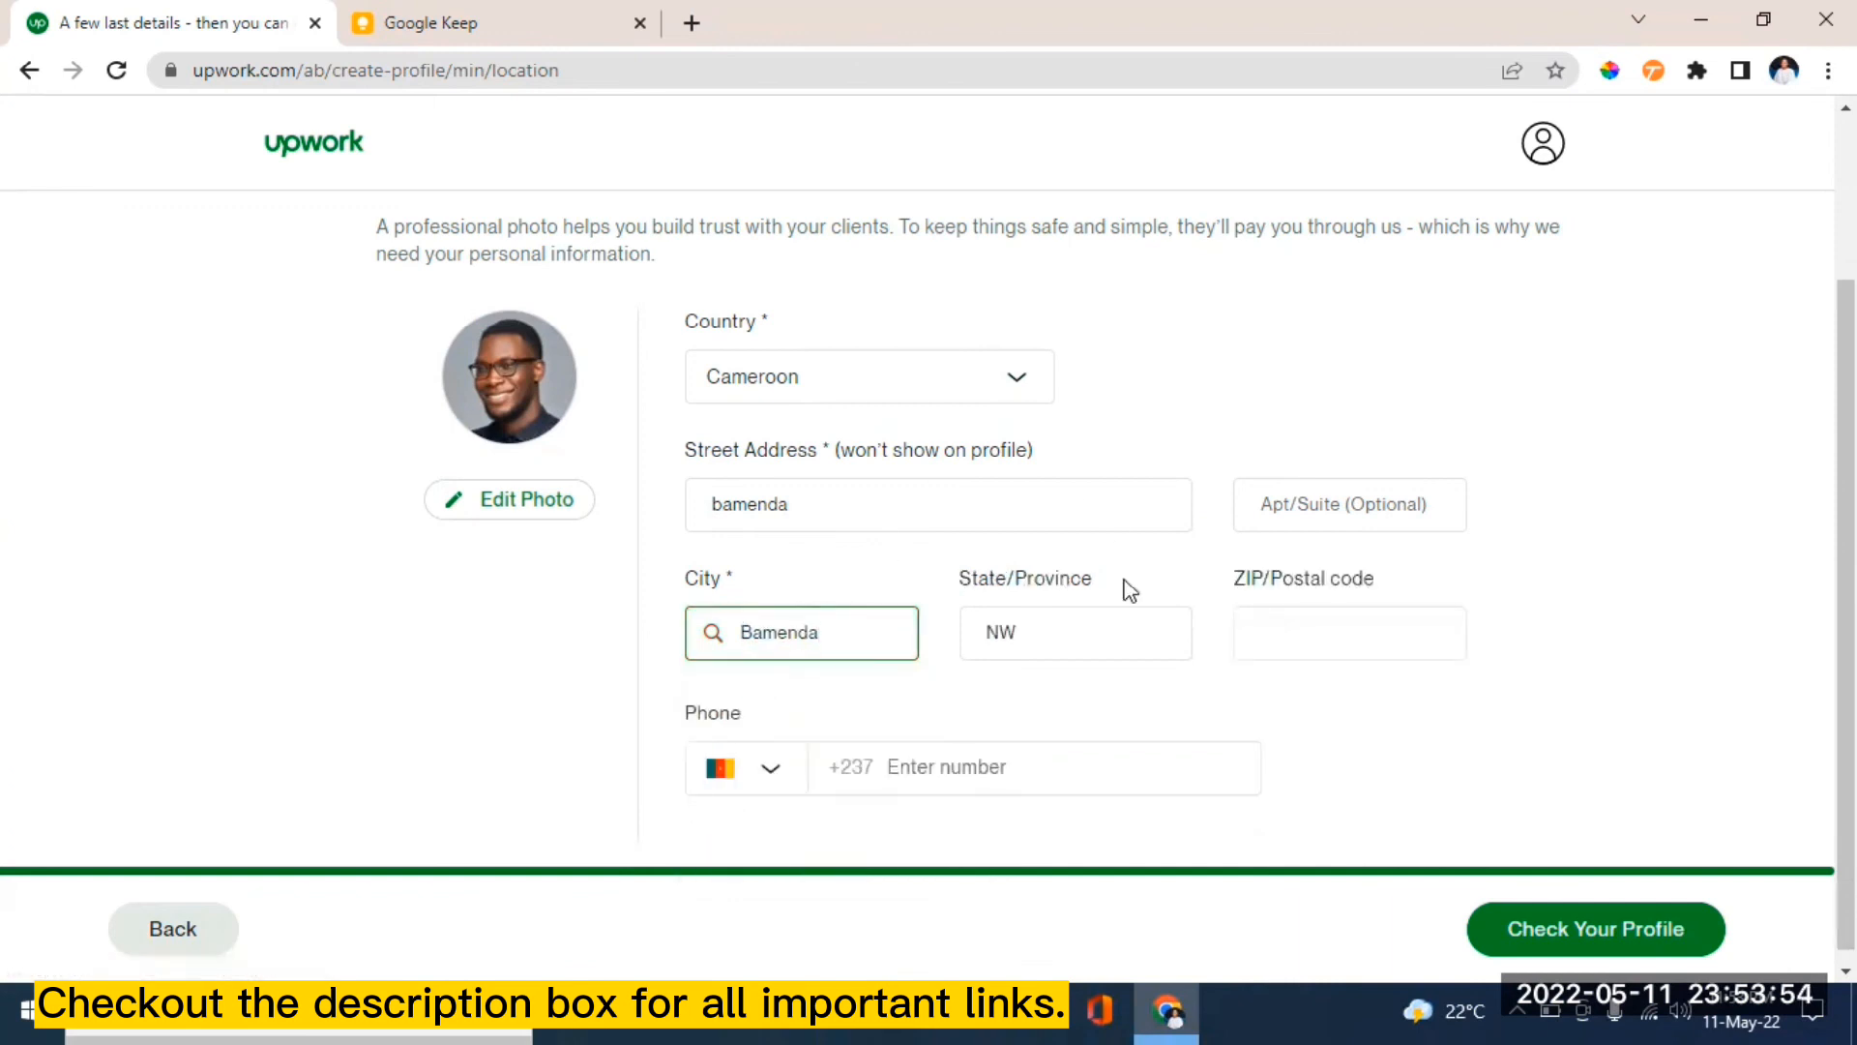
{"action": "scroll", "coordinate": [1845, 619], "scroll_direction": "down", "scroll_amount": 1}
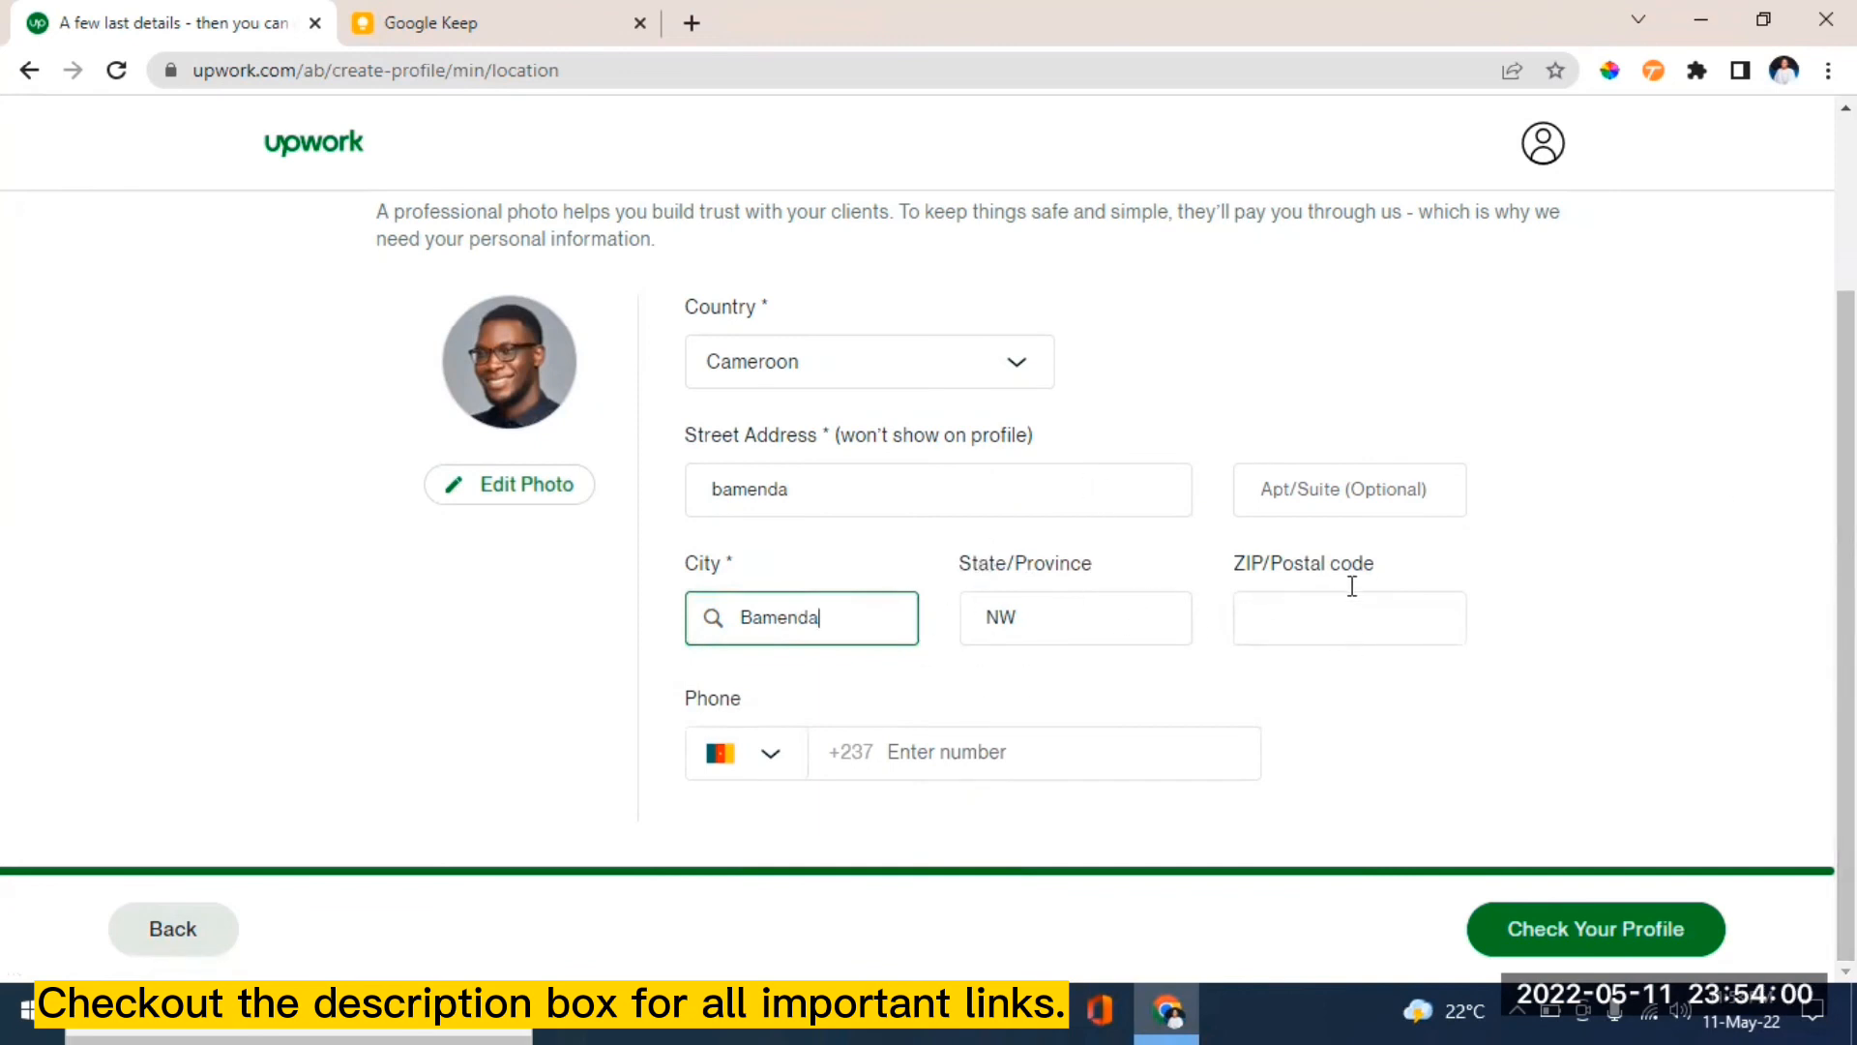
- Fill the postal code with 00000 and type the phone number
{"action": "left_click", "coordinate": [1259, 625]}
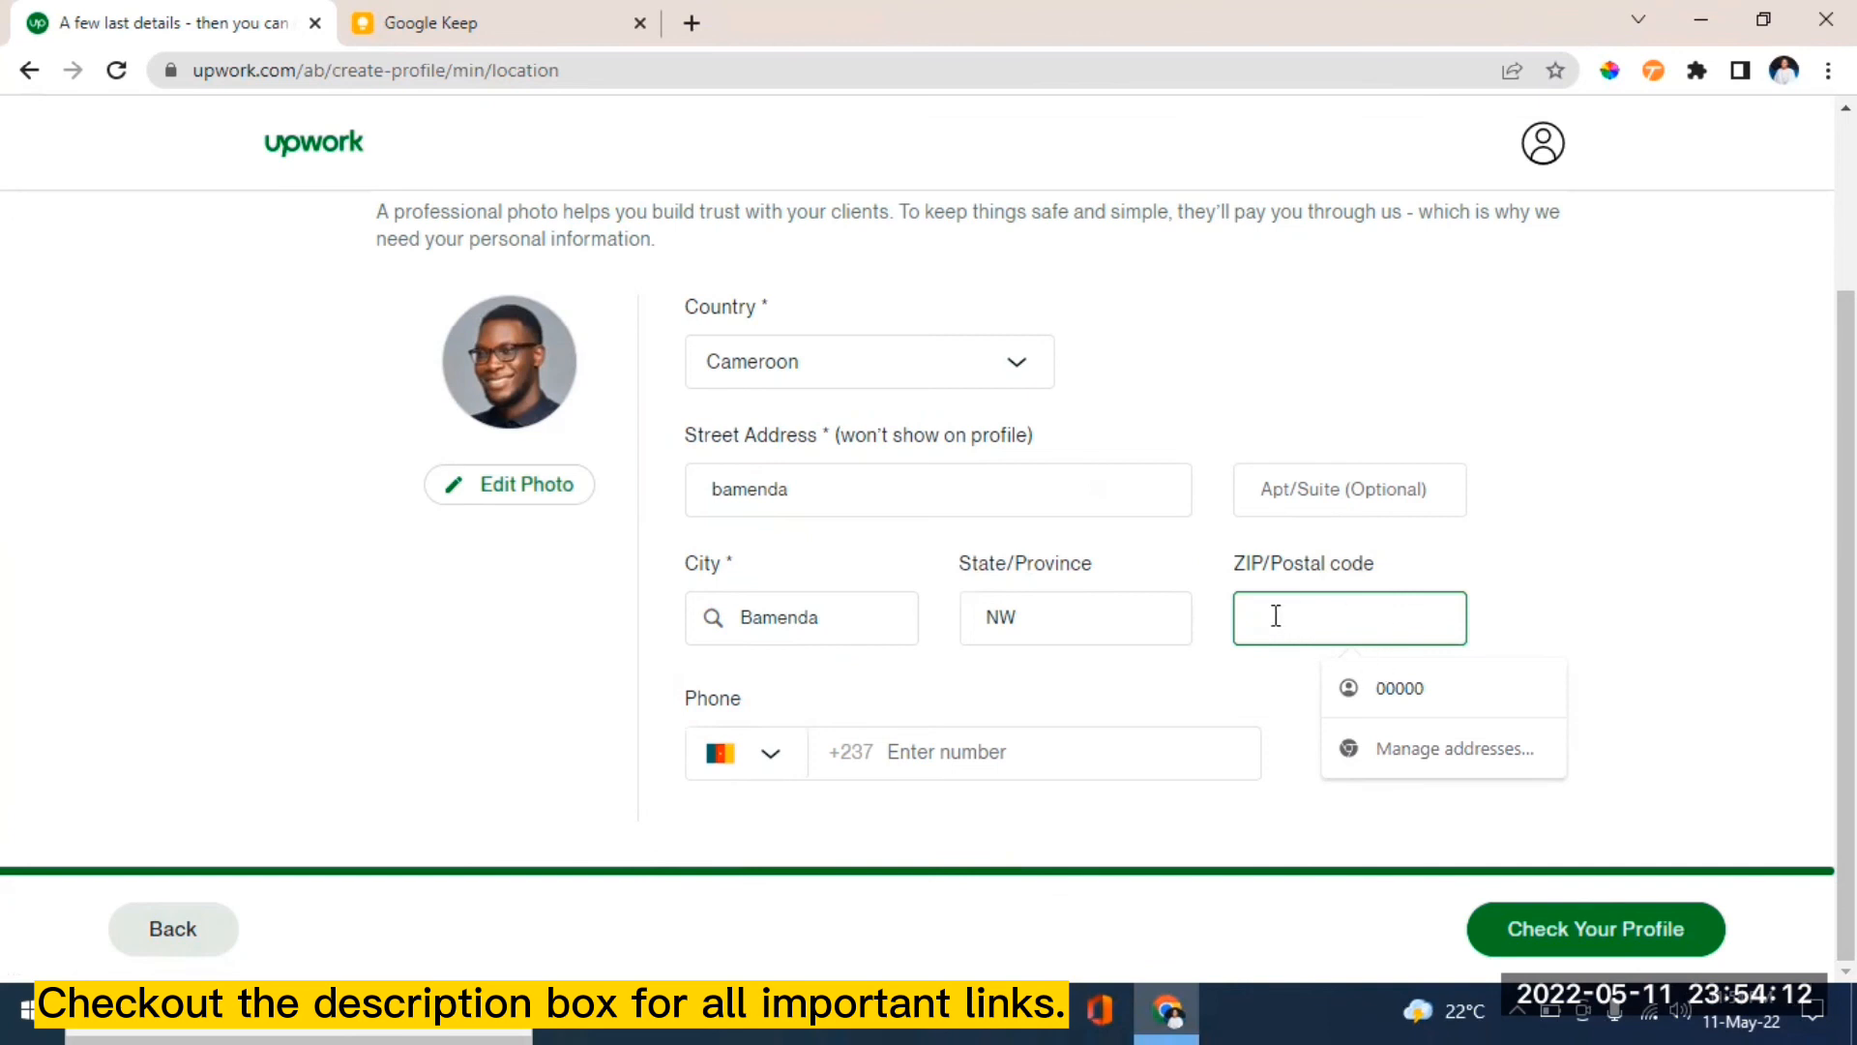
{"action": "left_click", "coordinate": [1402, 689]}
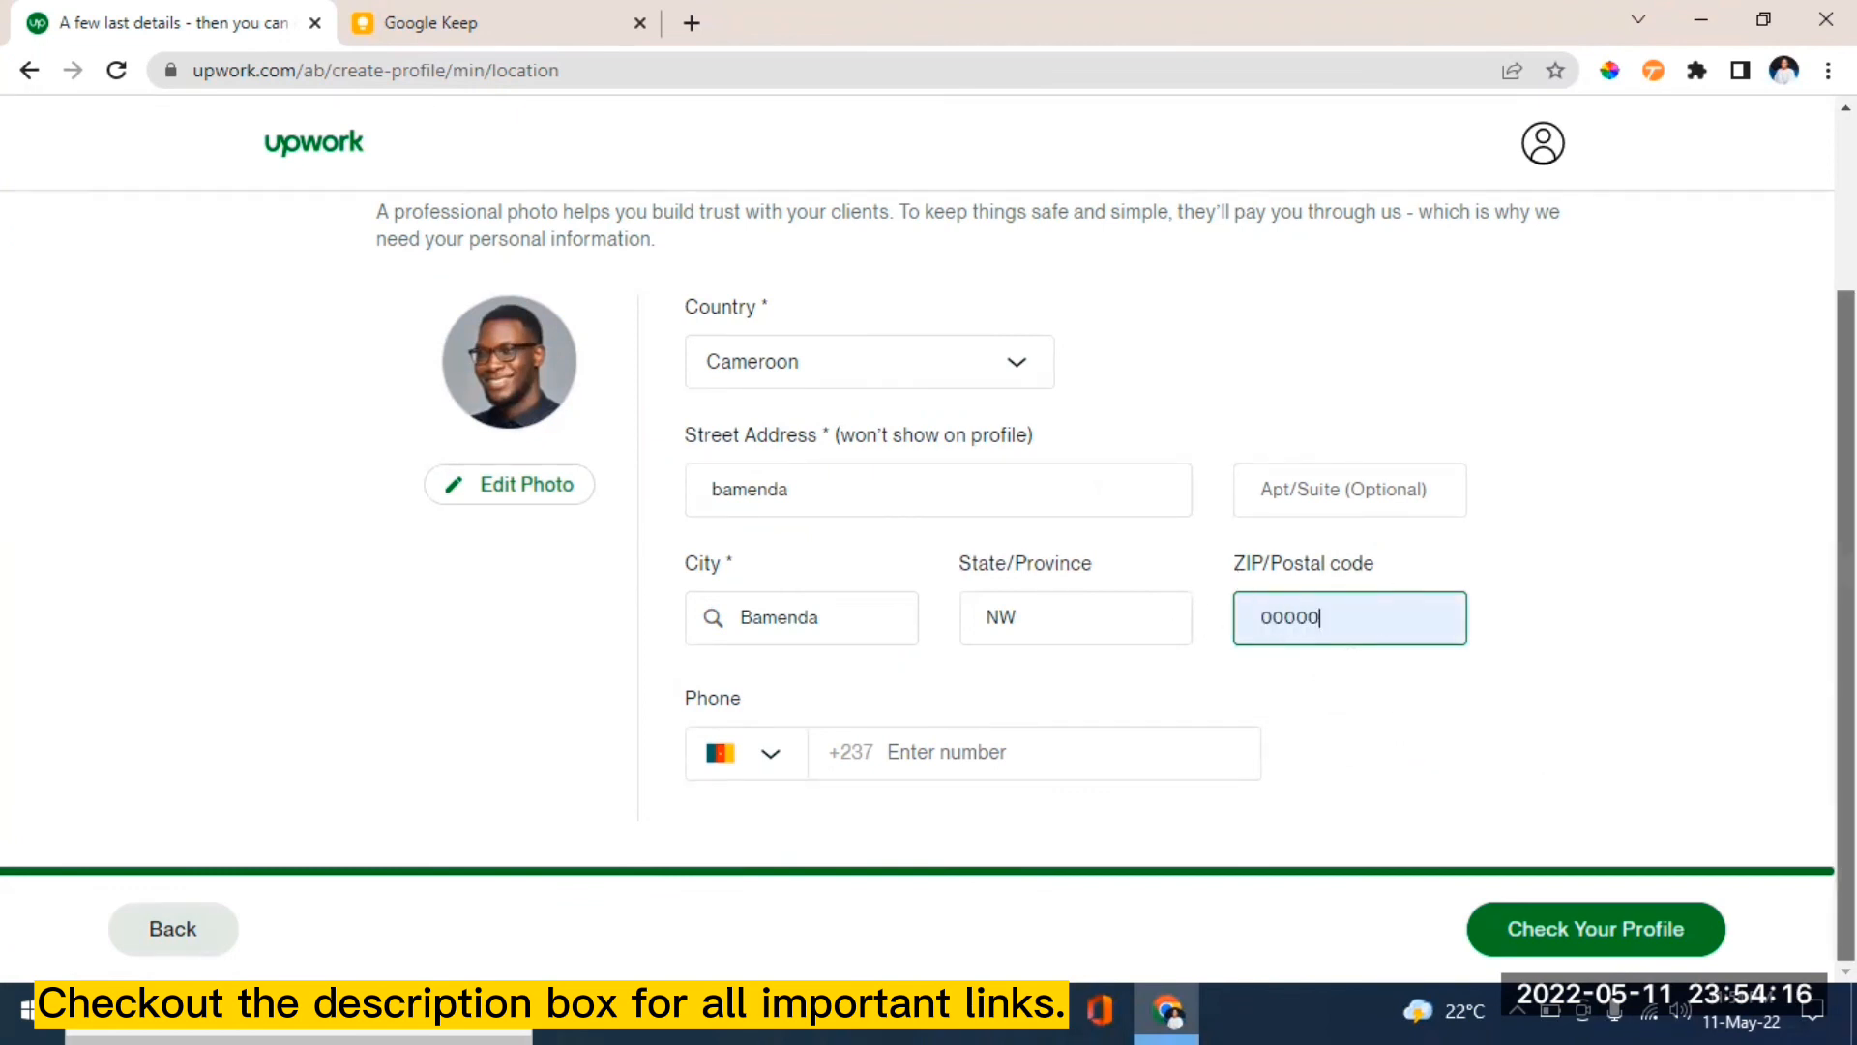
{"action": "left_click", "coordinate": [898, 756]}
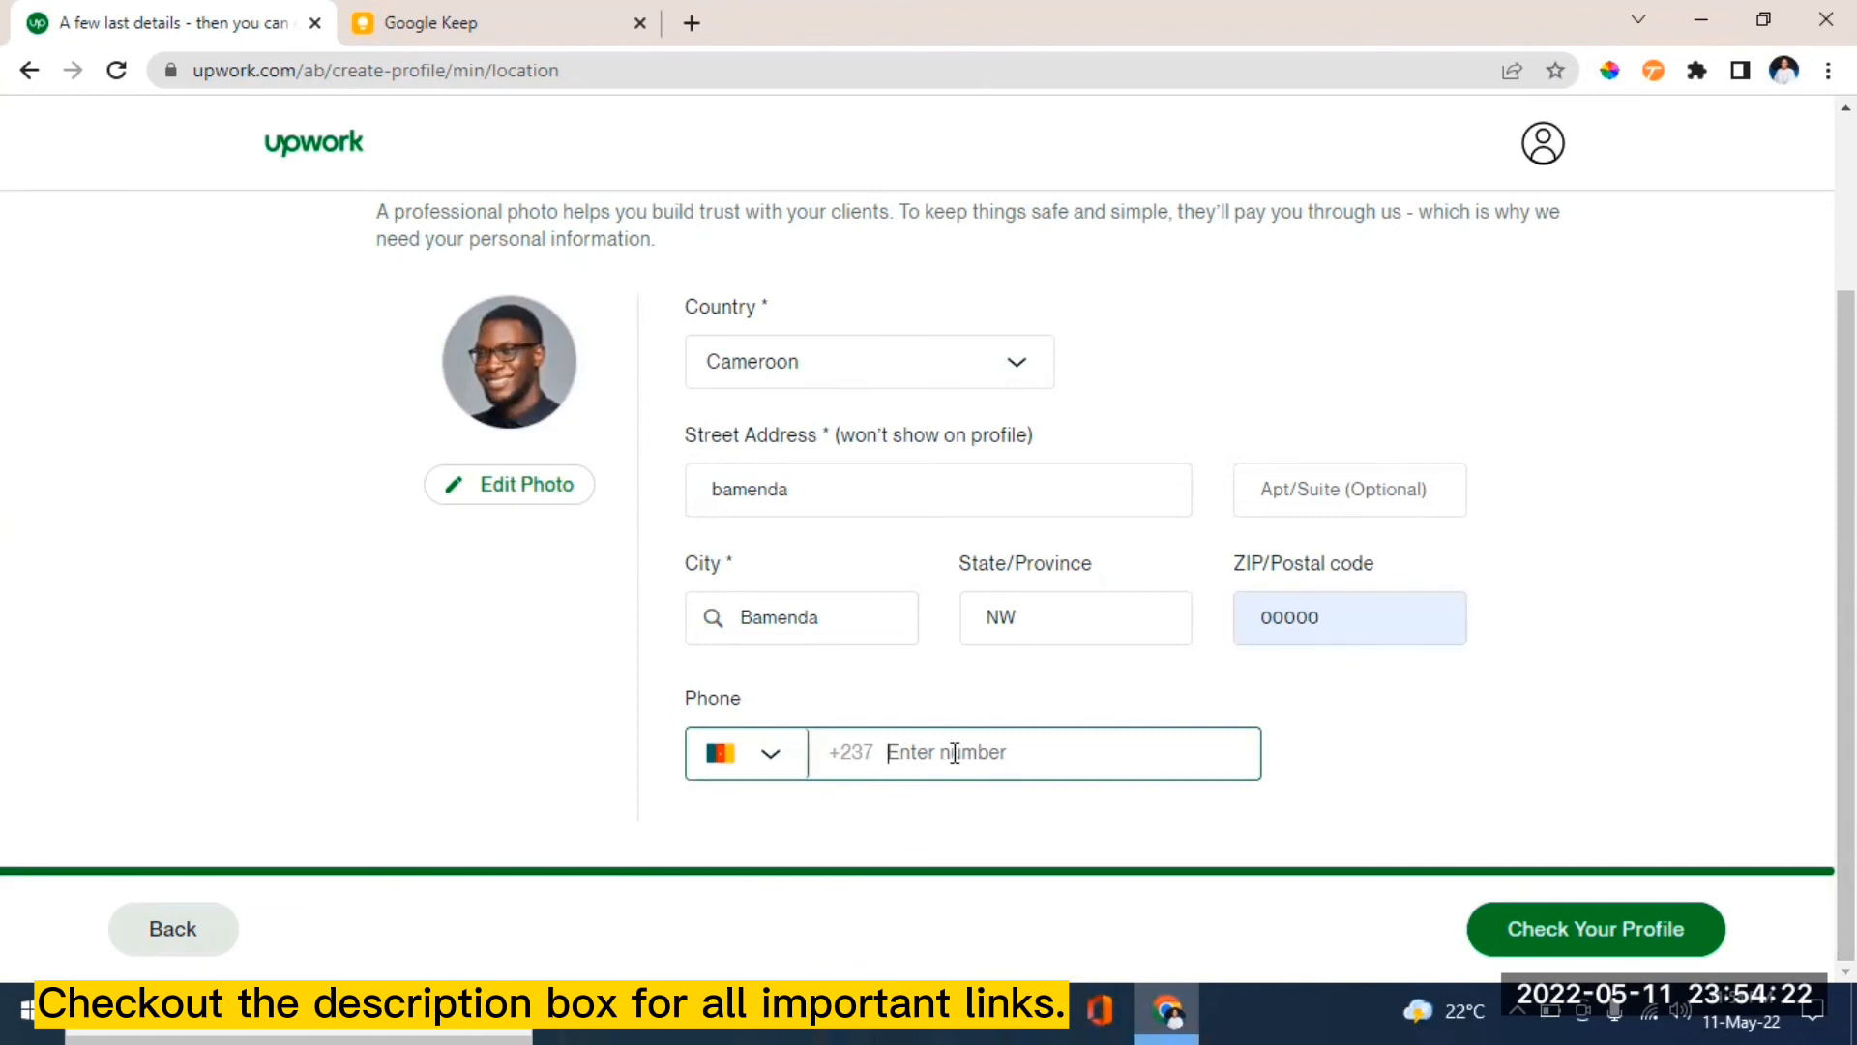
- Save the details and review the preview's photo, Bamenda location, bio and $5.00 rate
{"action": "left_click", "coordinate": [1596, 933]}
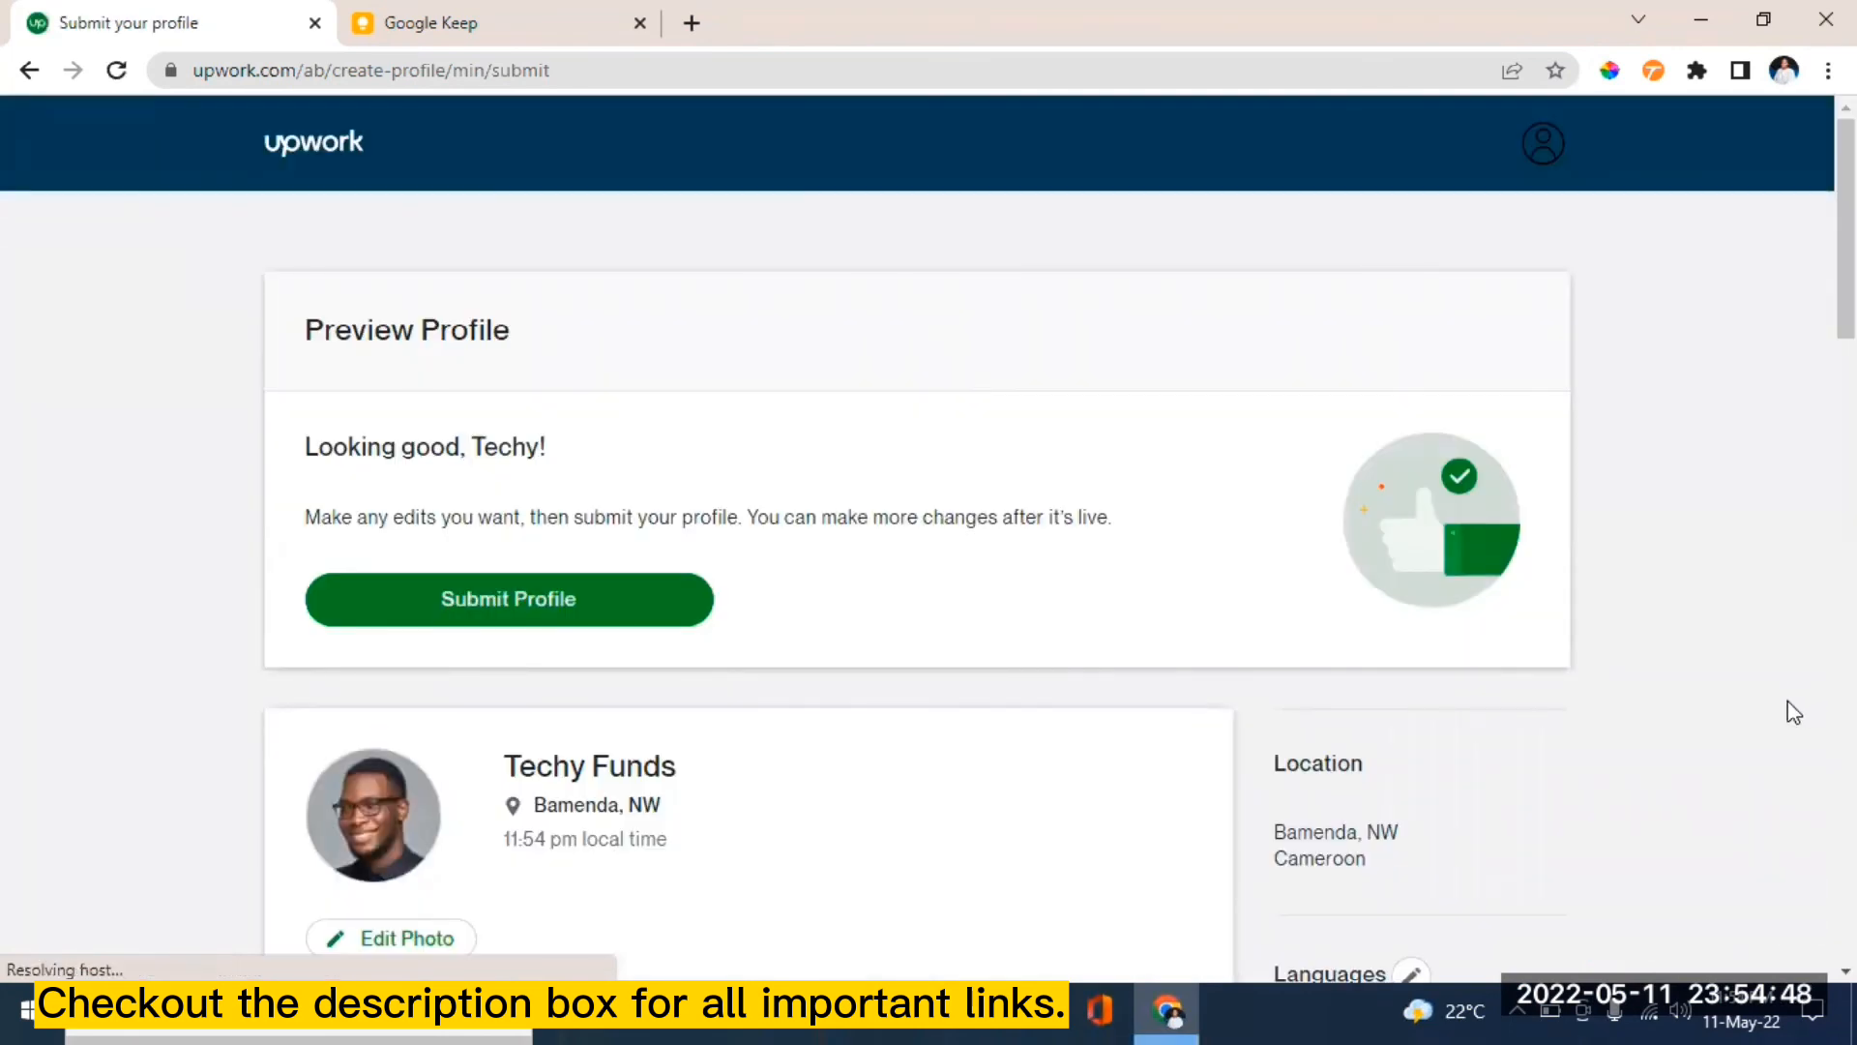
{"action": "scroll", "coordinate": [929, 551], "scroll_direction": "down", "scroll_amount": 5}
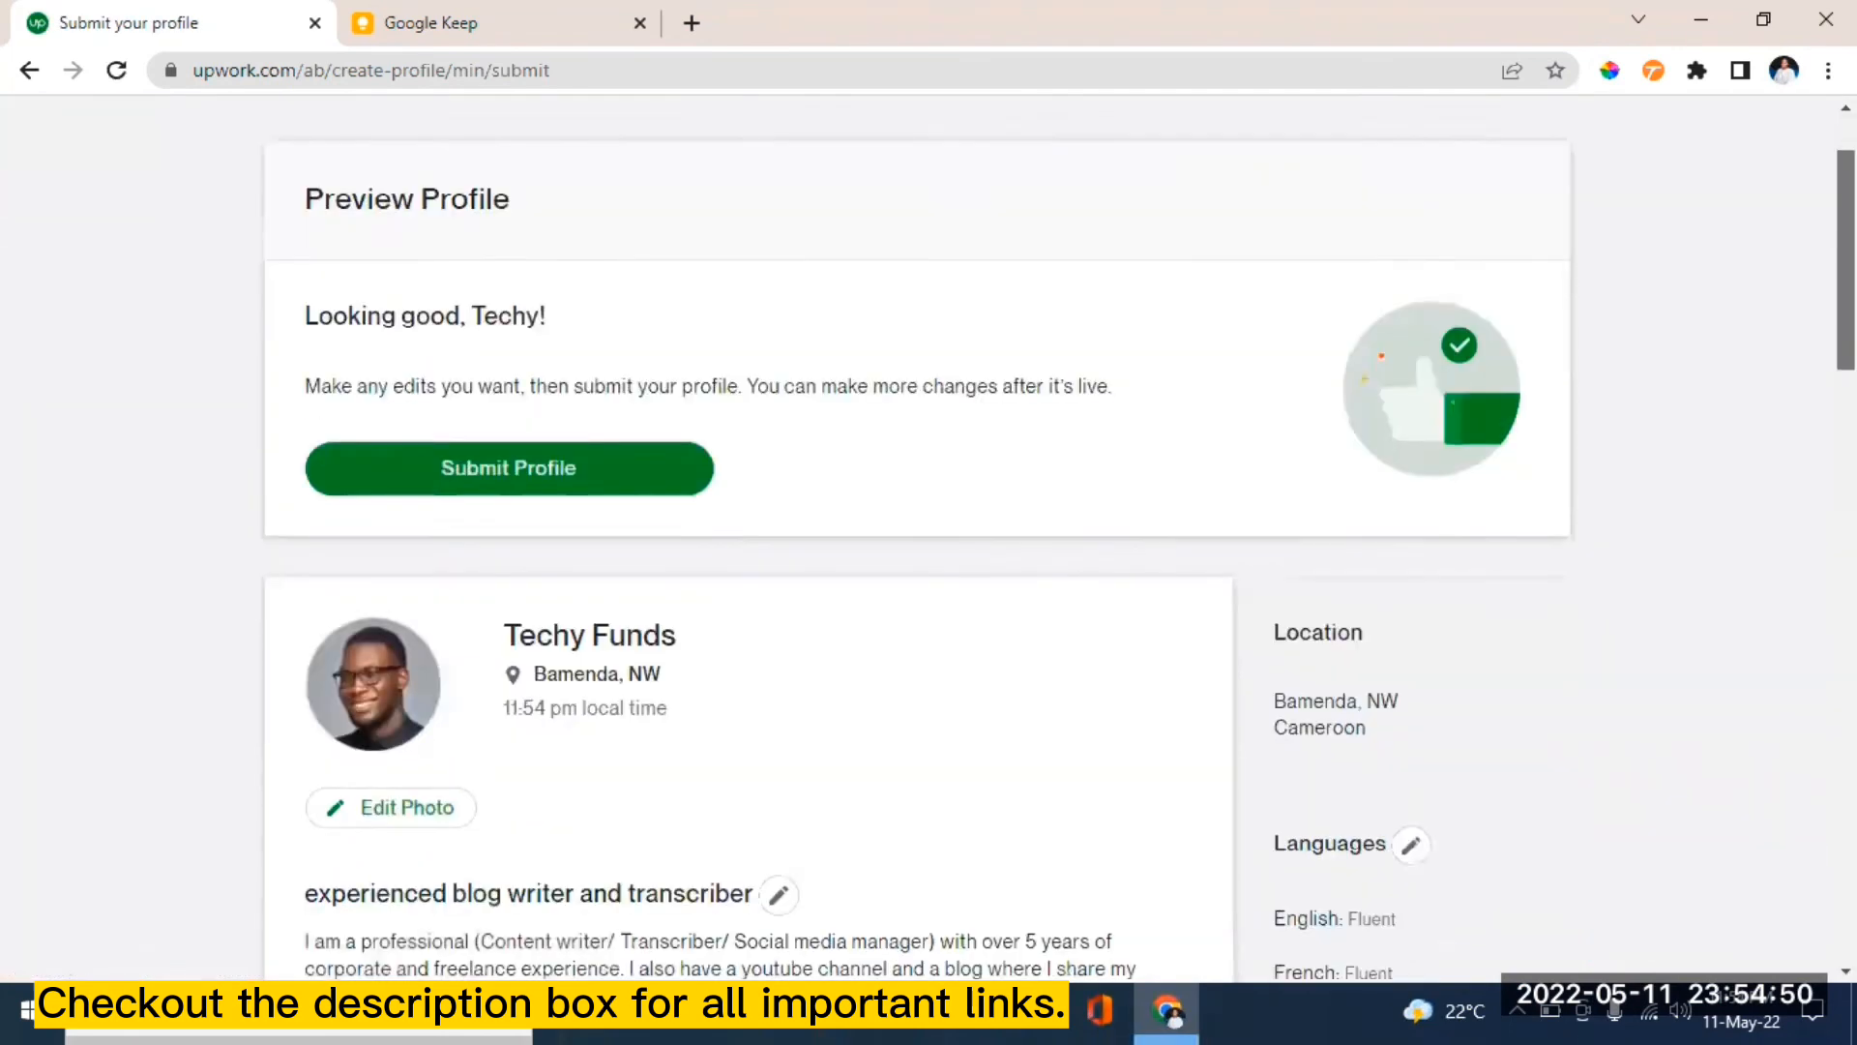
{"action": "scroll", "coordinate": [928, 551], "scroll_direction": "down", "scroll_amount": 1}
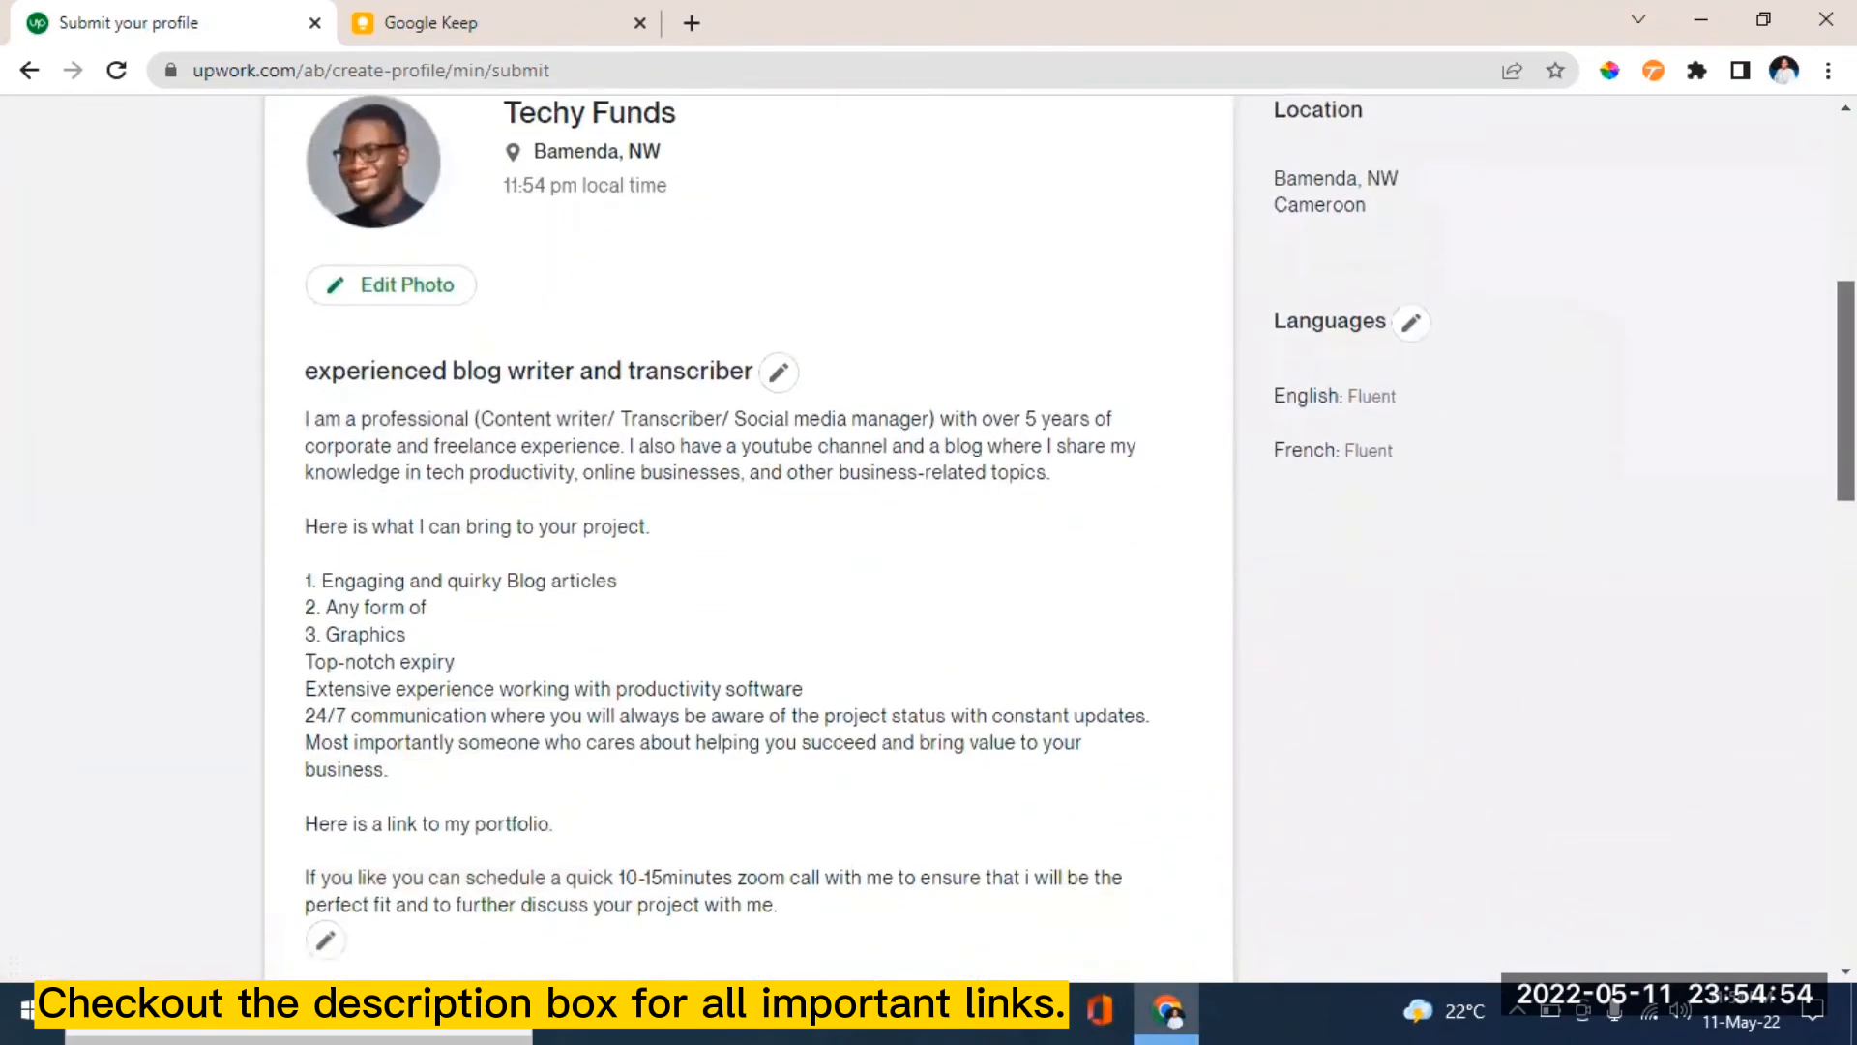
{"action": "scroll", "coordinate": [750, 532], "scroll_direction": "down", "scroll_amount": 3}
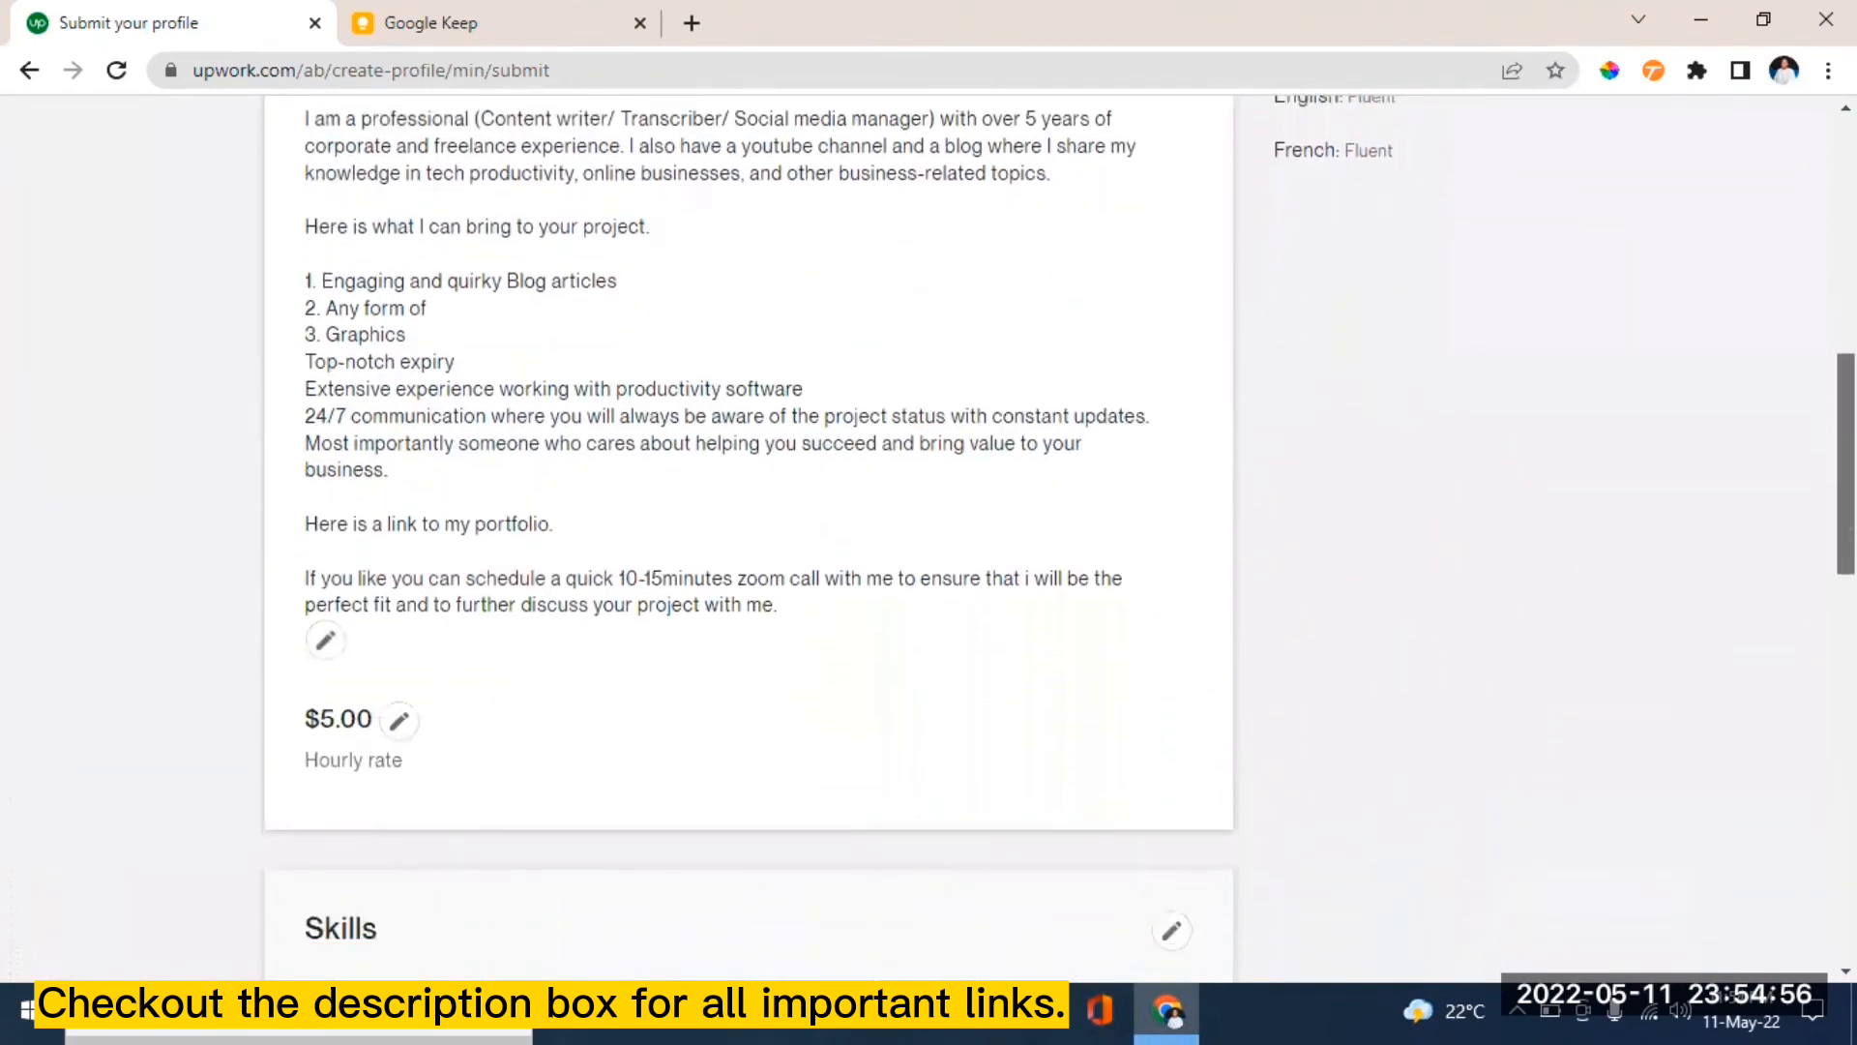
{"action": "scroll", "coordinate": [1768, 343], "scroll_direction": "down", "scroll_amount": 4}
{"action": "scroll", "coordinate": [1768, 344], "scroll_direction": "up", "scroll_amount": 8}
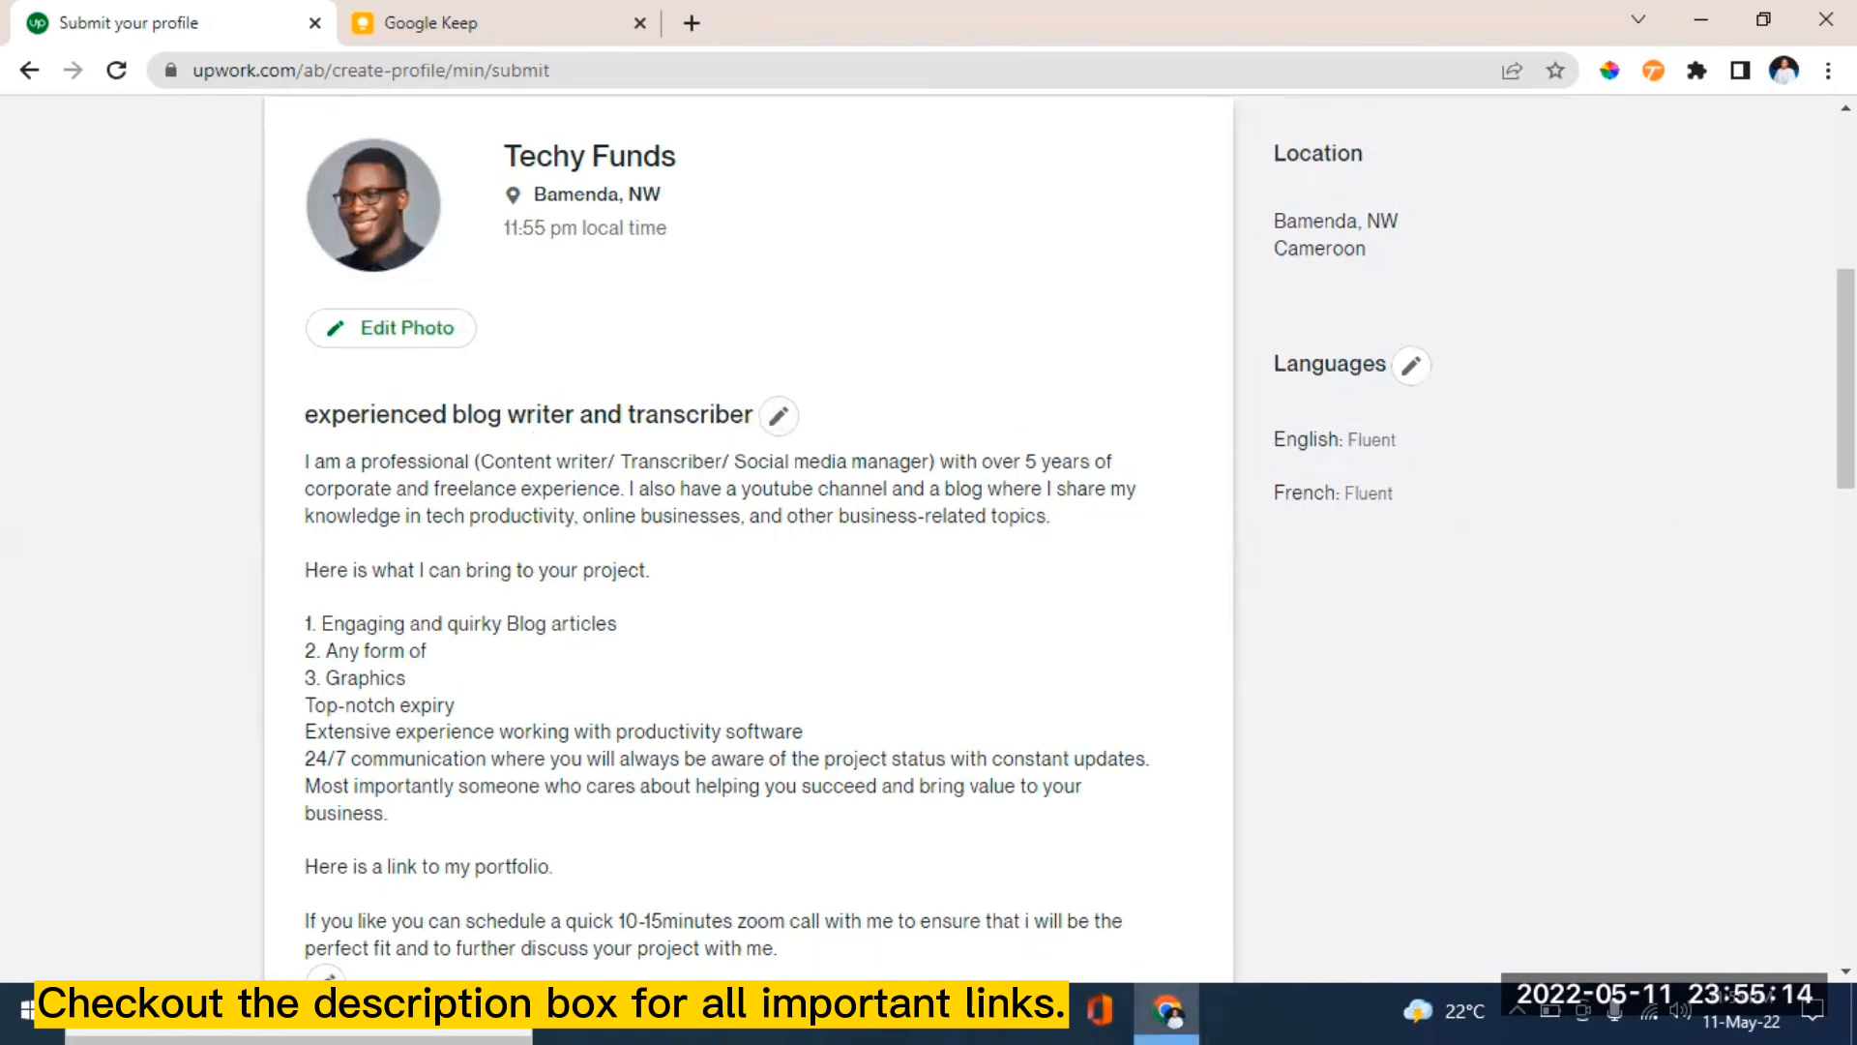
{"action": "left_click_drag", "start_coordinate": [1845, 379], "coordinate": [1845, 501]}
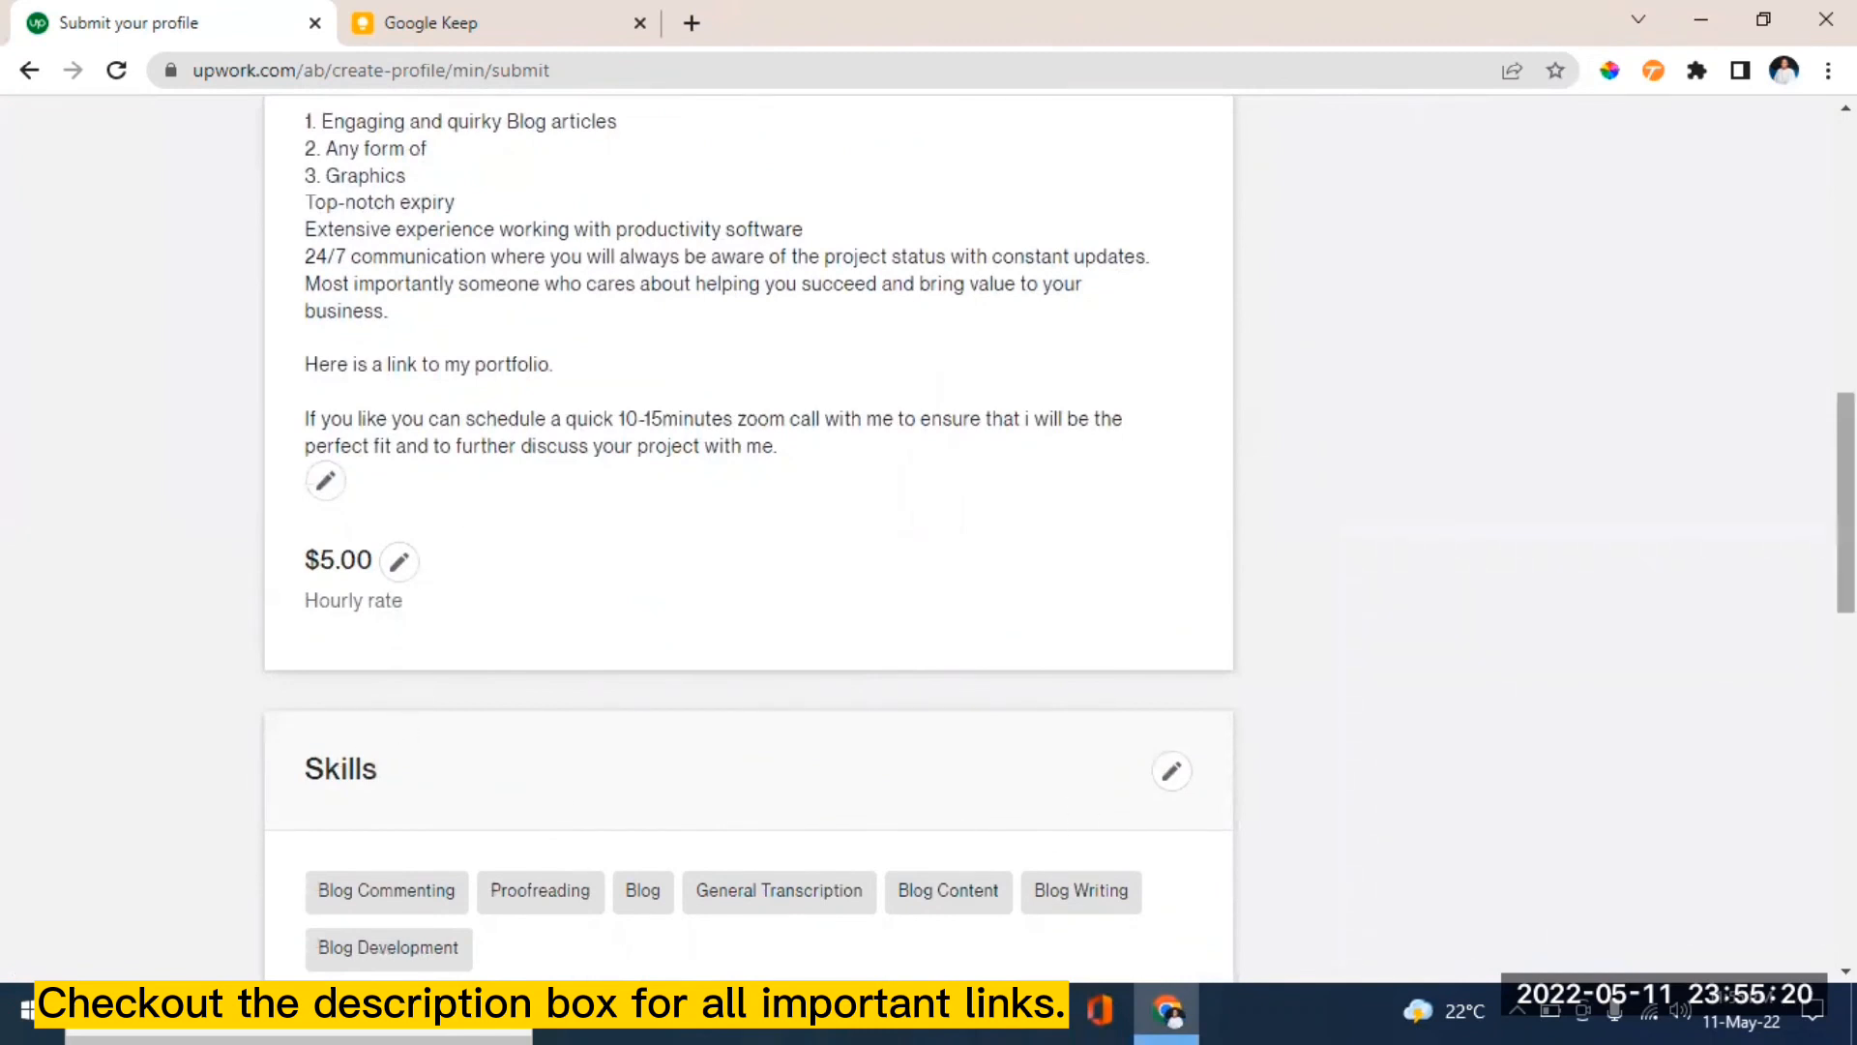
{"action": "left_click_drag", "start_coordinate": [1845, 503], "coordinate": [1846, 624]}
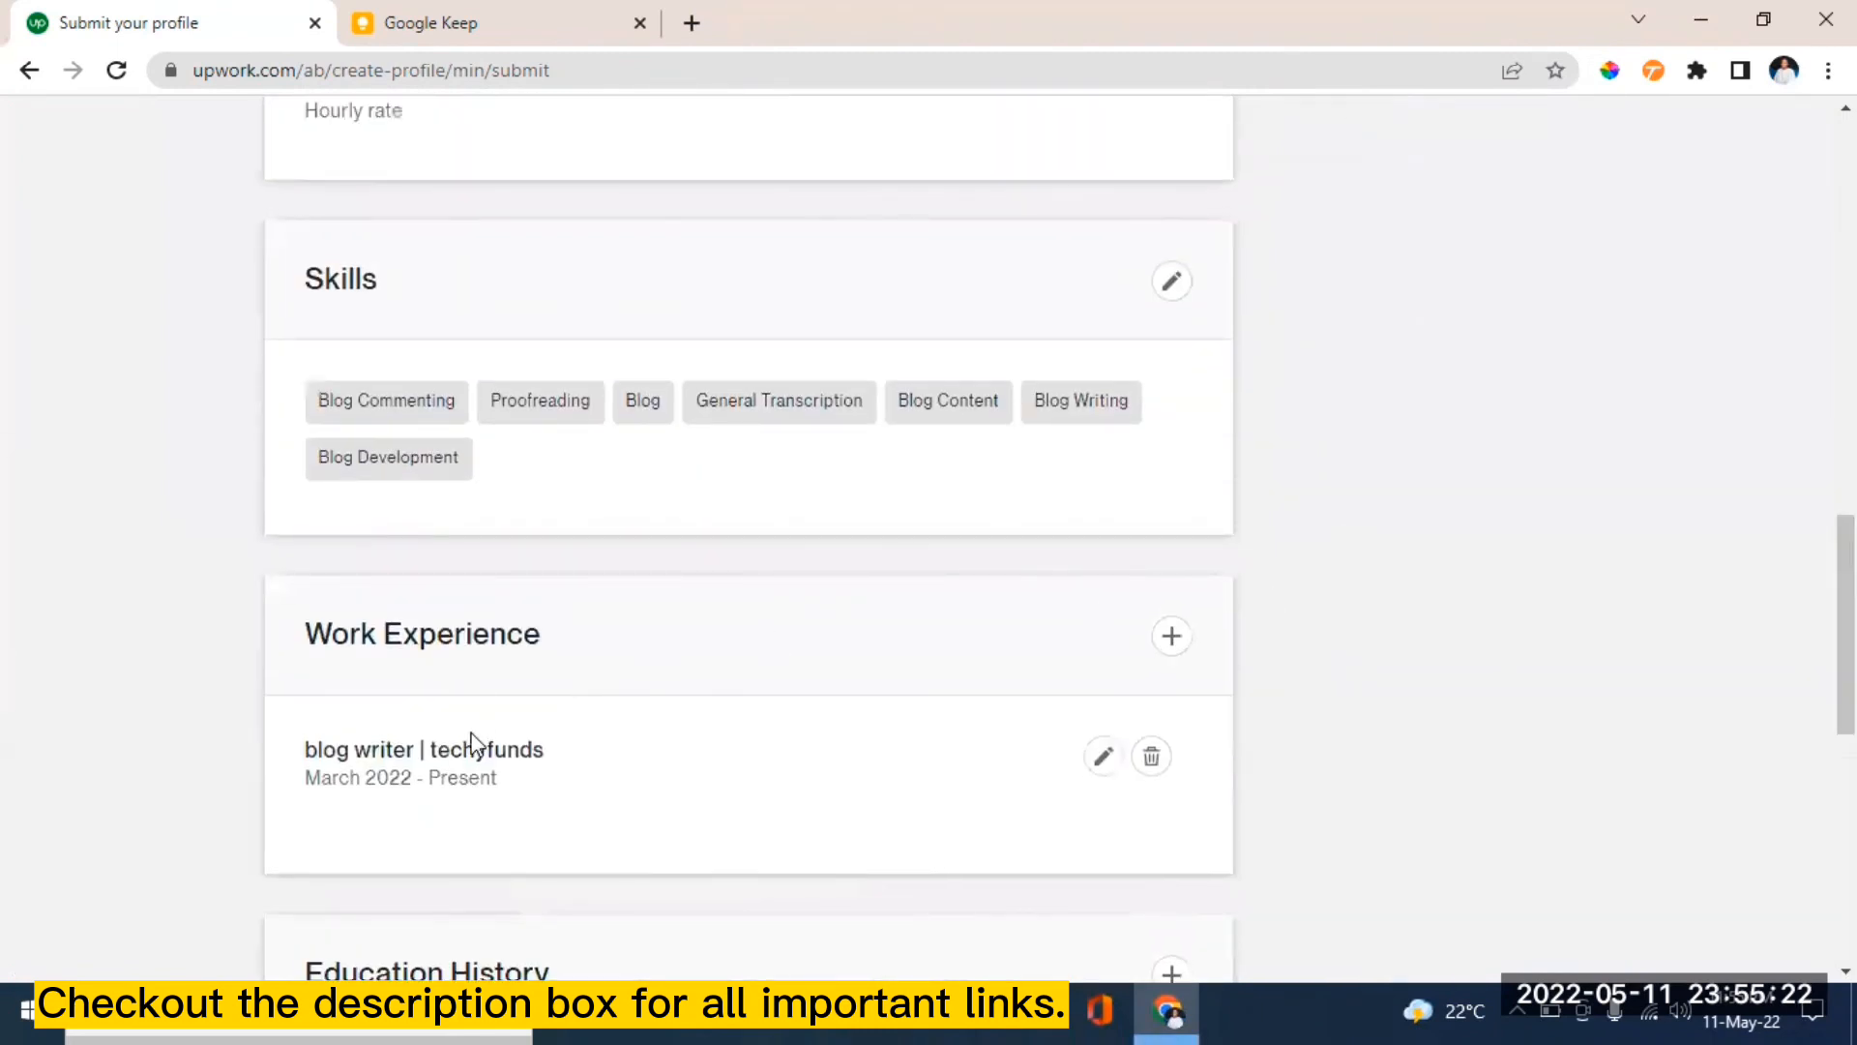
{"action": "left_click_drag", "start_coordinate": [1845, 556], "coordinate": [1845, 666]}
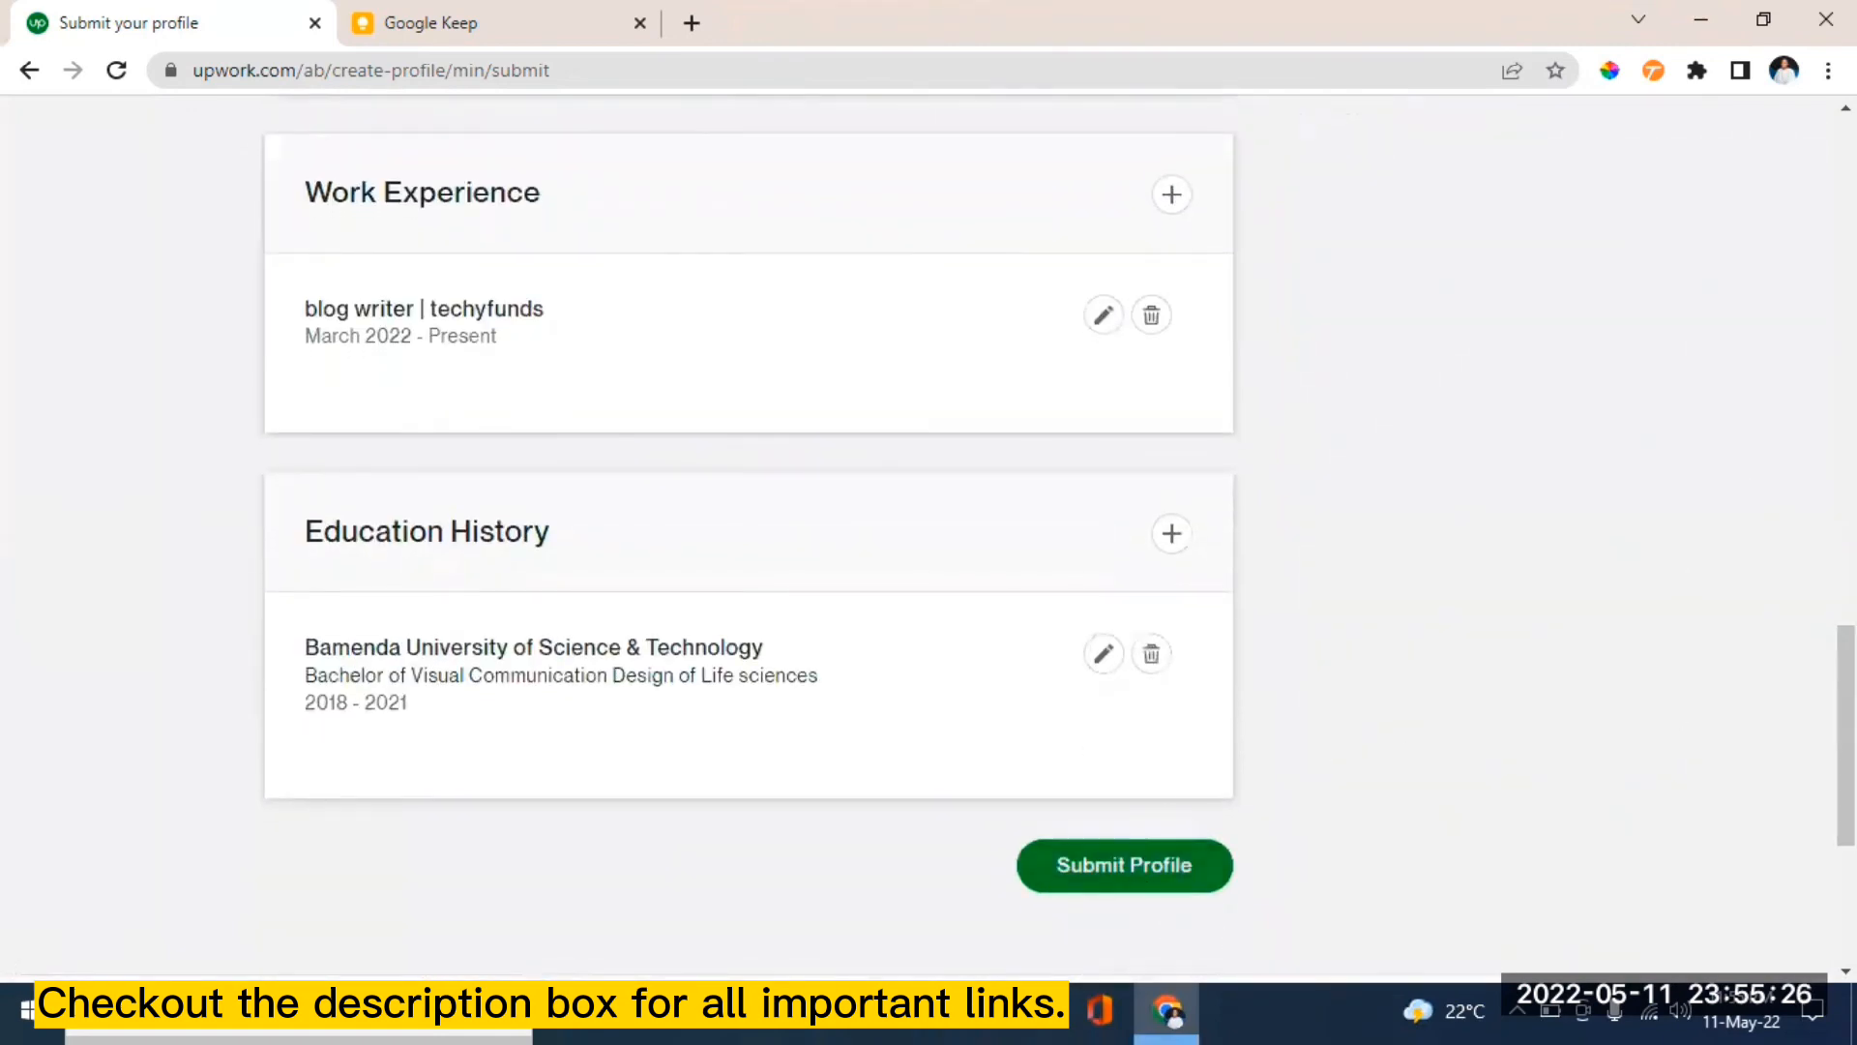
{"action": "left_click_drag", "start_coordinate": [1846, 743], "coordinate": [1846, 297]}
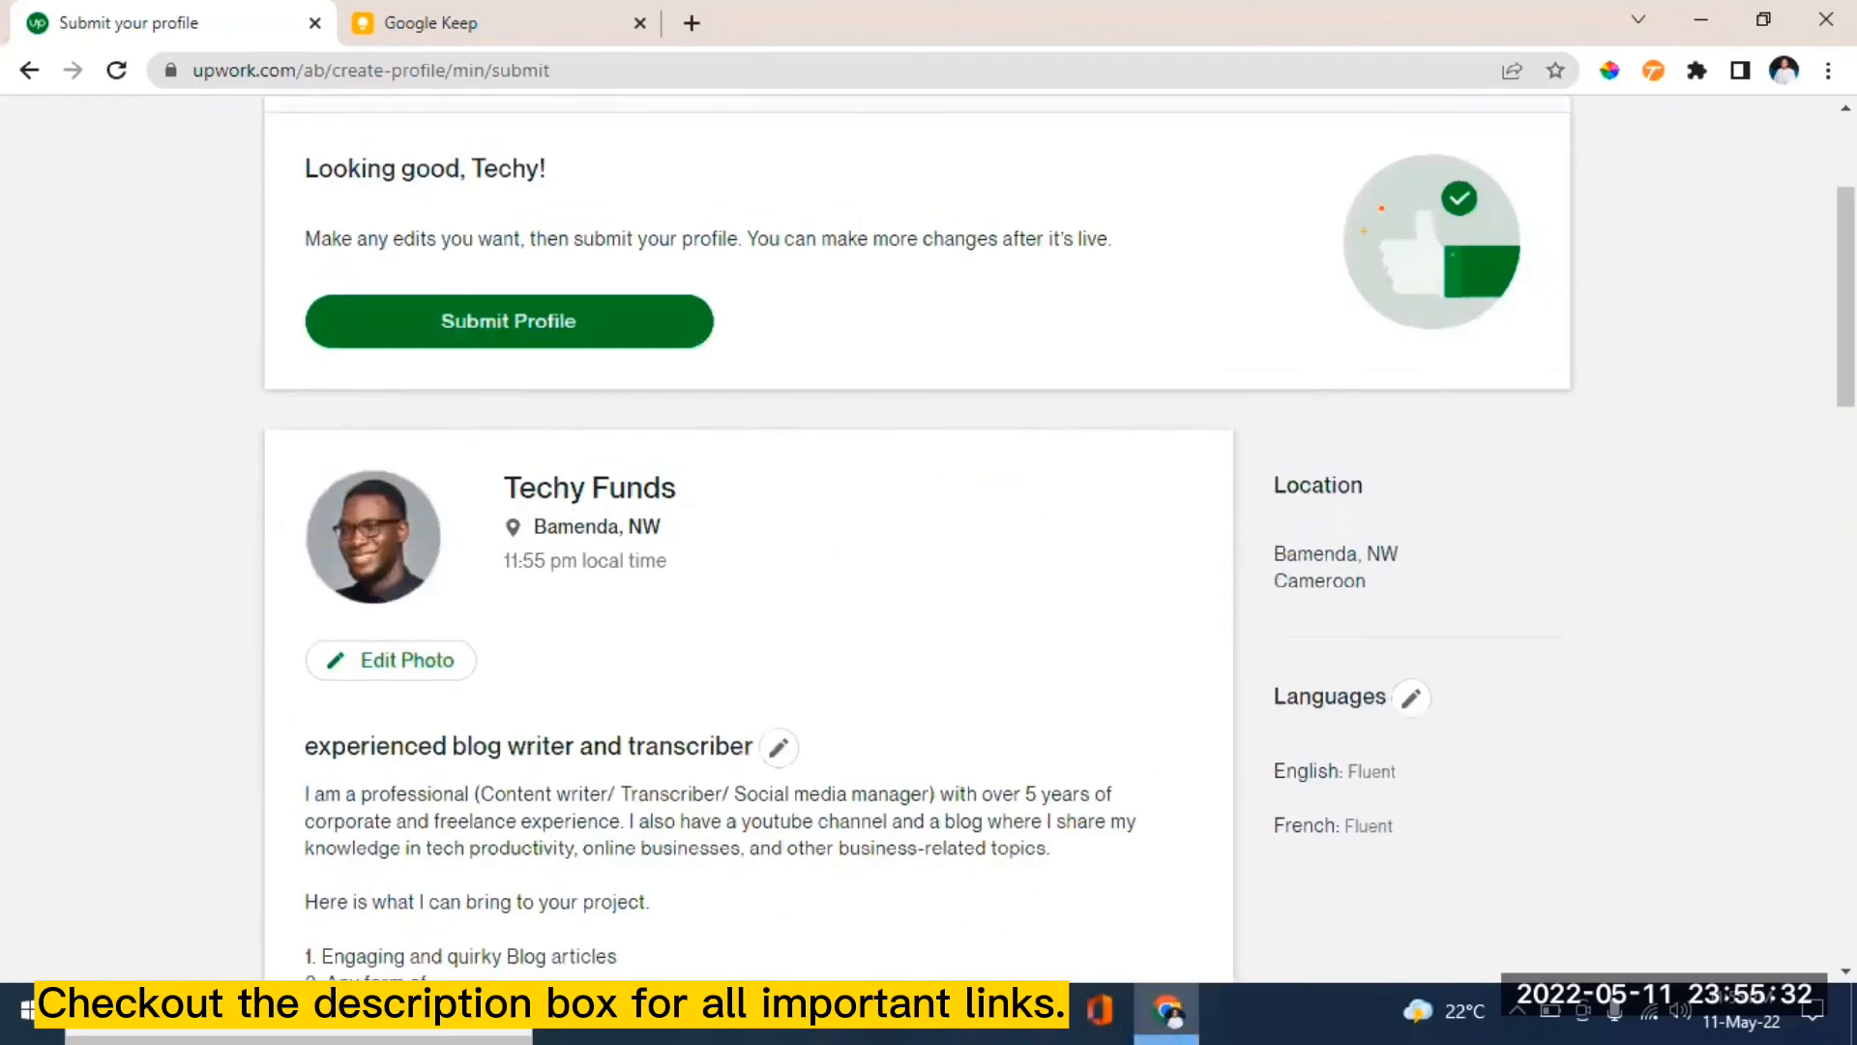
{"action": "scroll", "coordinate": [519, 651], "scroll_direction": "down", "scroll_amount": 3}
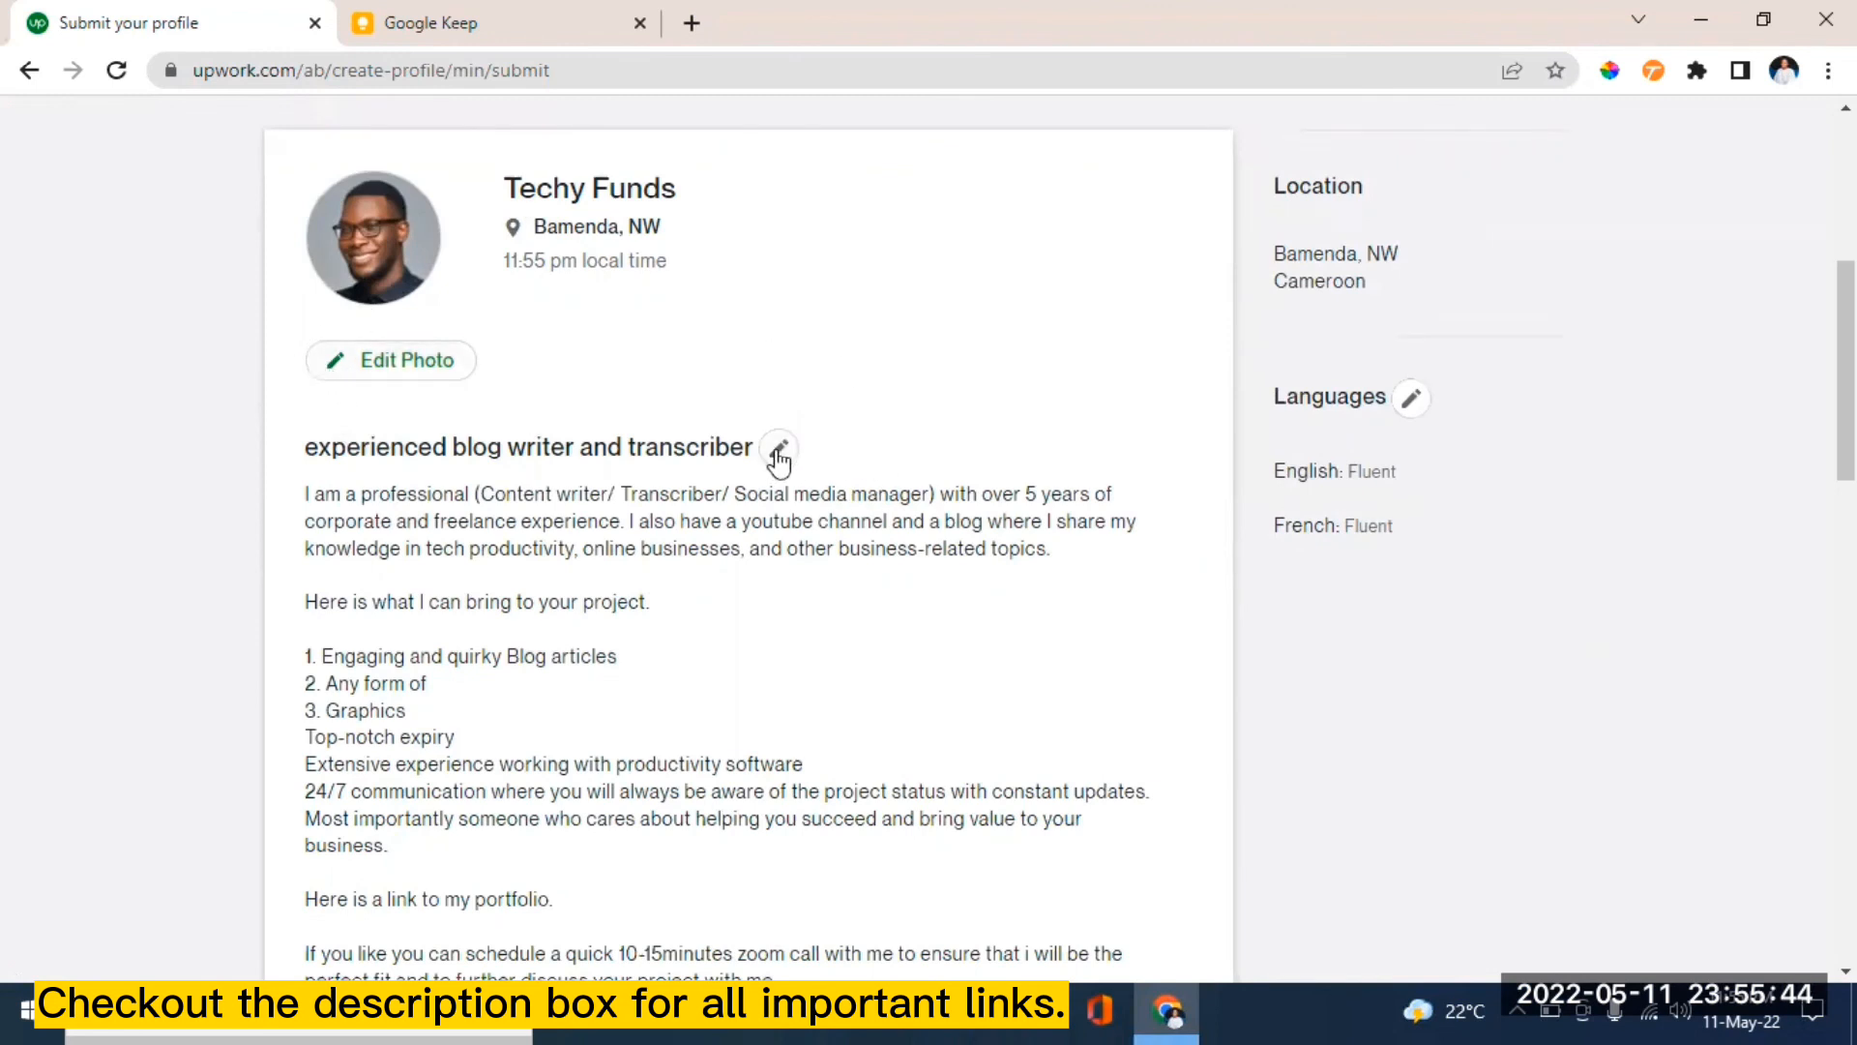
{"action": "scroll", "coordinate": [612, 425], "scroll_direction": "down", "scroll_amount": 7}
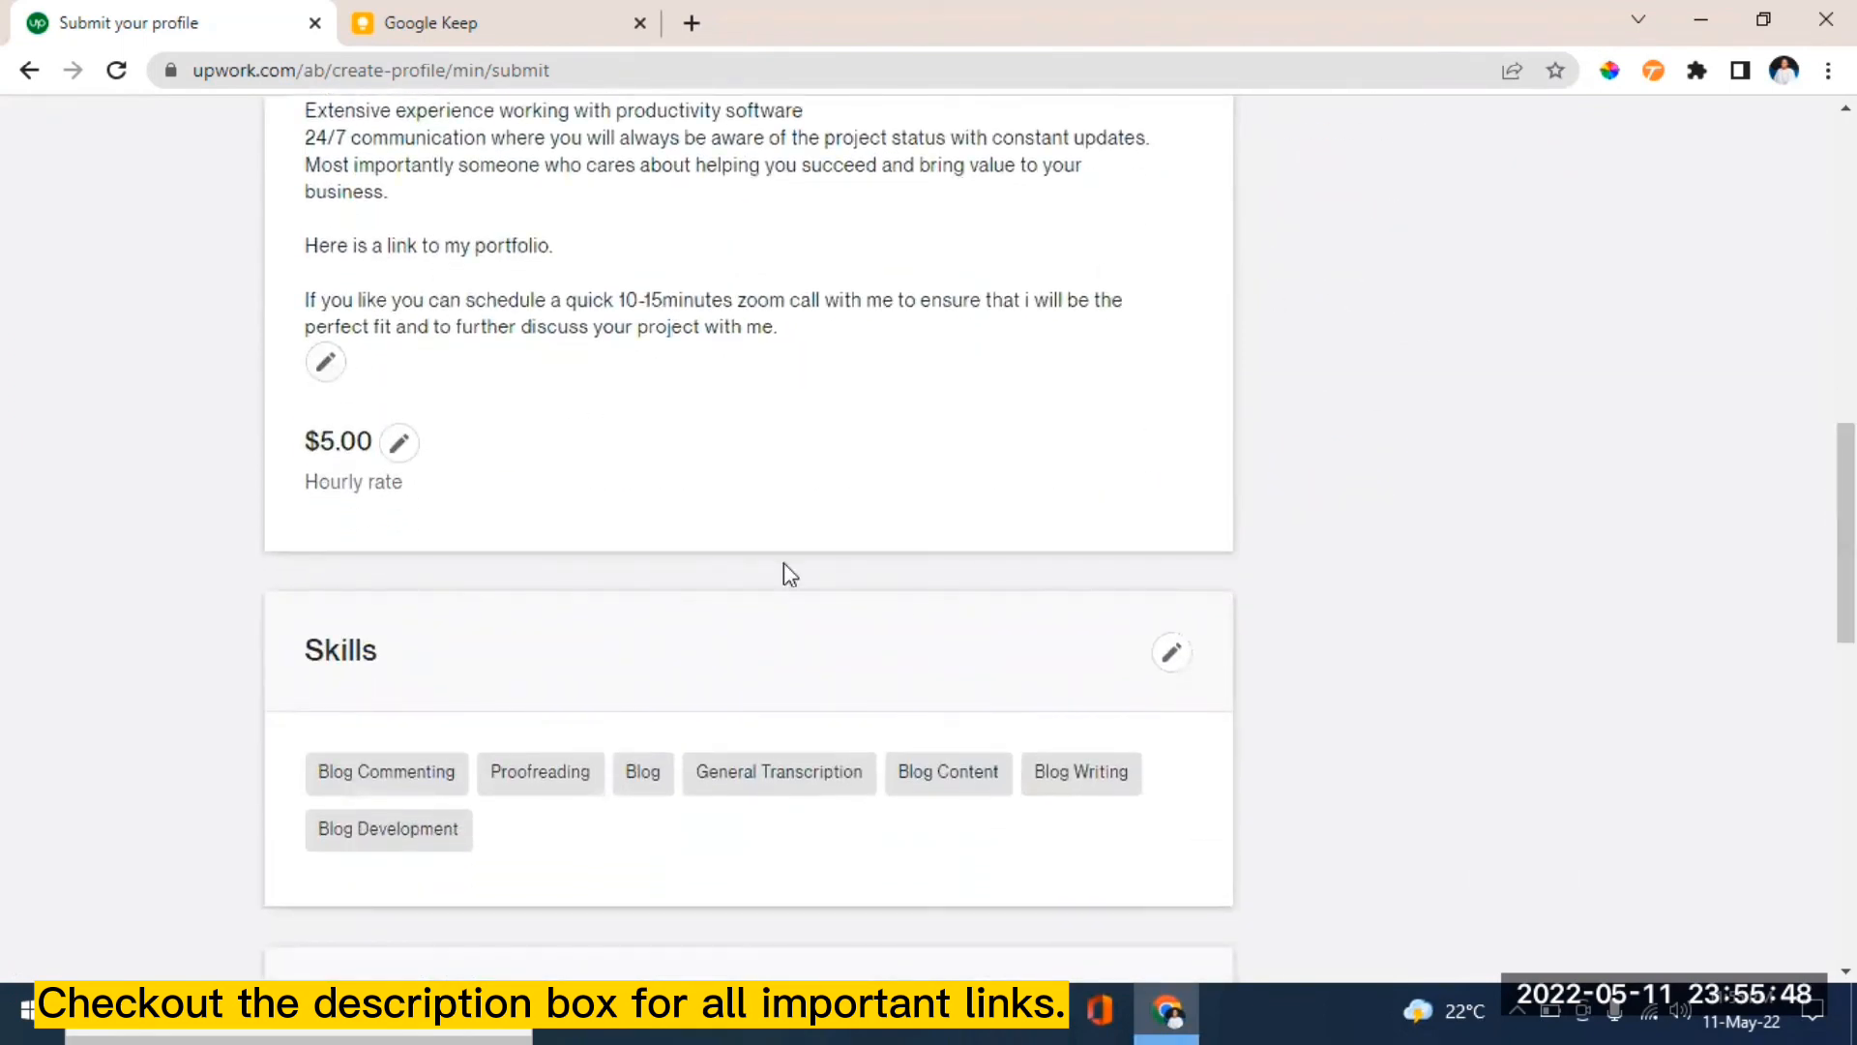
{"action": "scroll", "coordinate": [1059, 538], "scroll_direction": "up", "scroll_amount": 10}
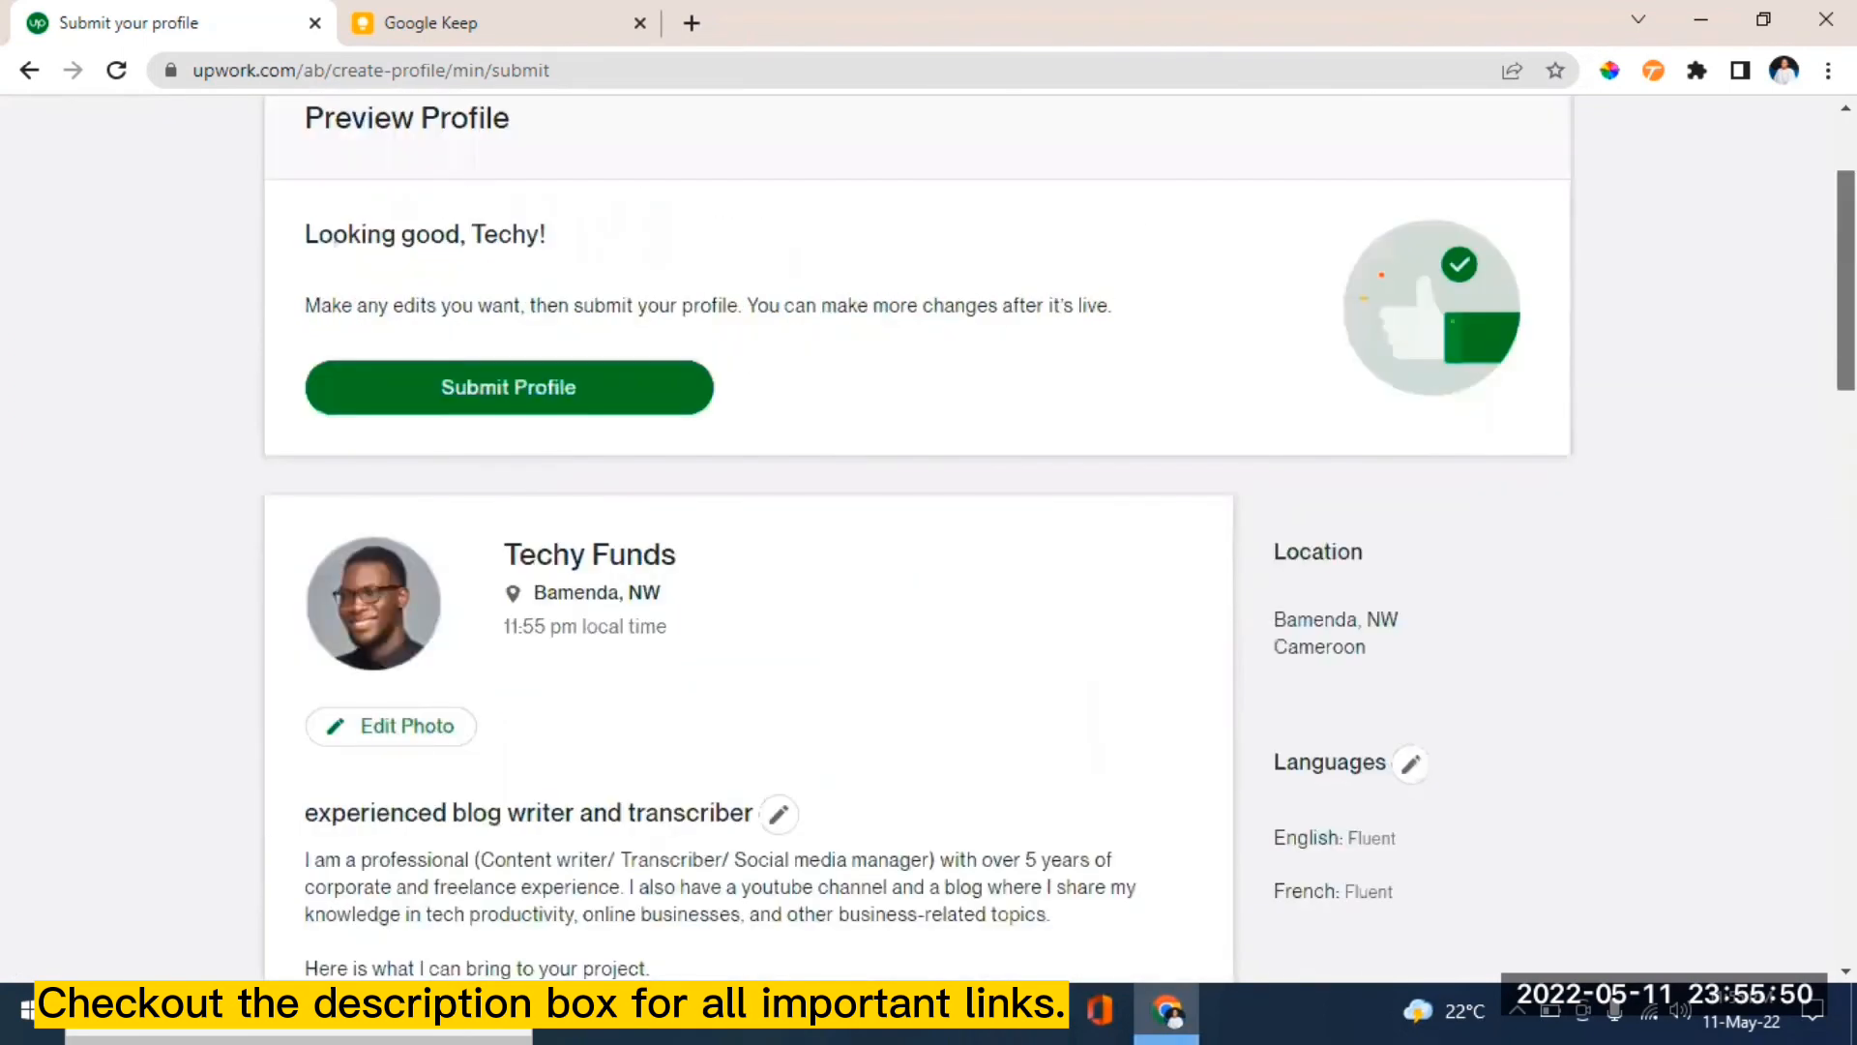
{"action": "scroll", "coordinate": [1059, 538], "scroll_direction": "down", "scroll_amount": 3}
{"action": "scroll", "coordinate": [681, 514], "scroll_direction": "down", "scroll_amount": 1}
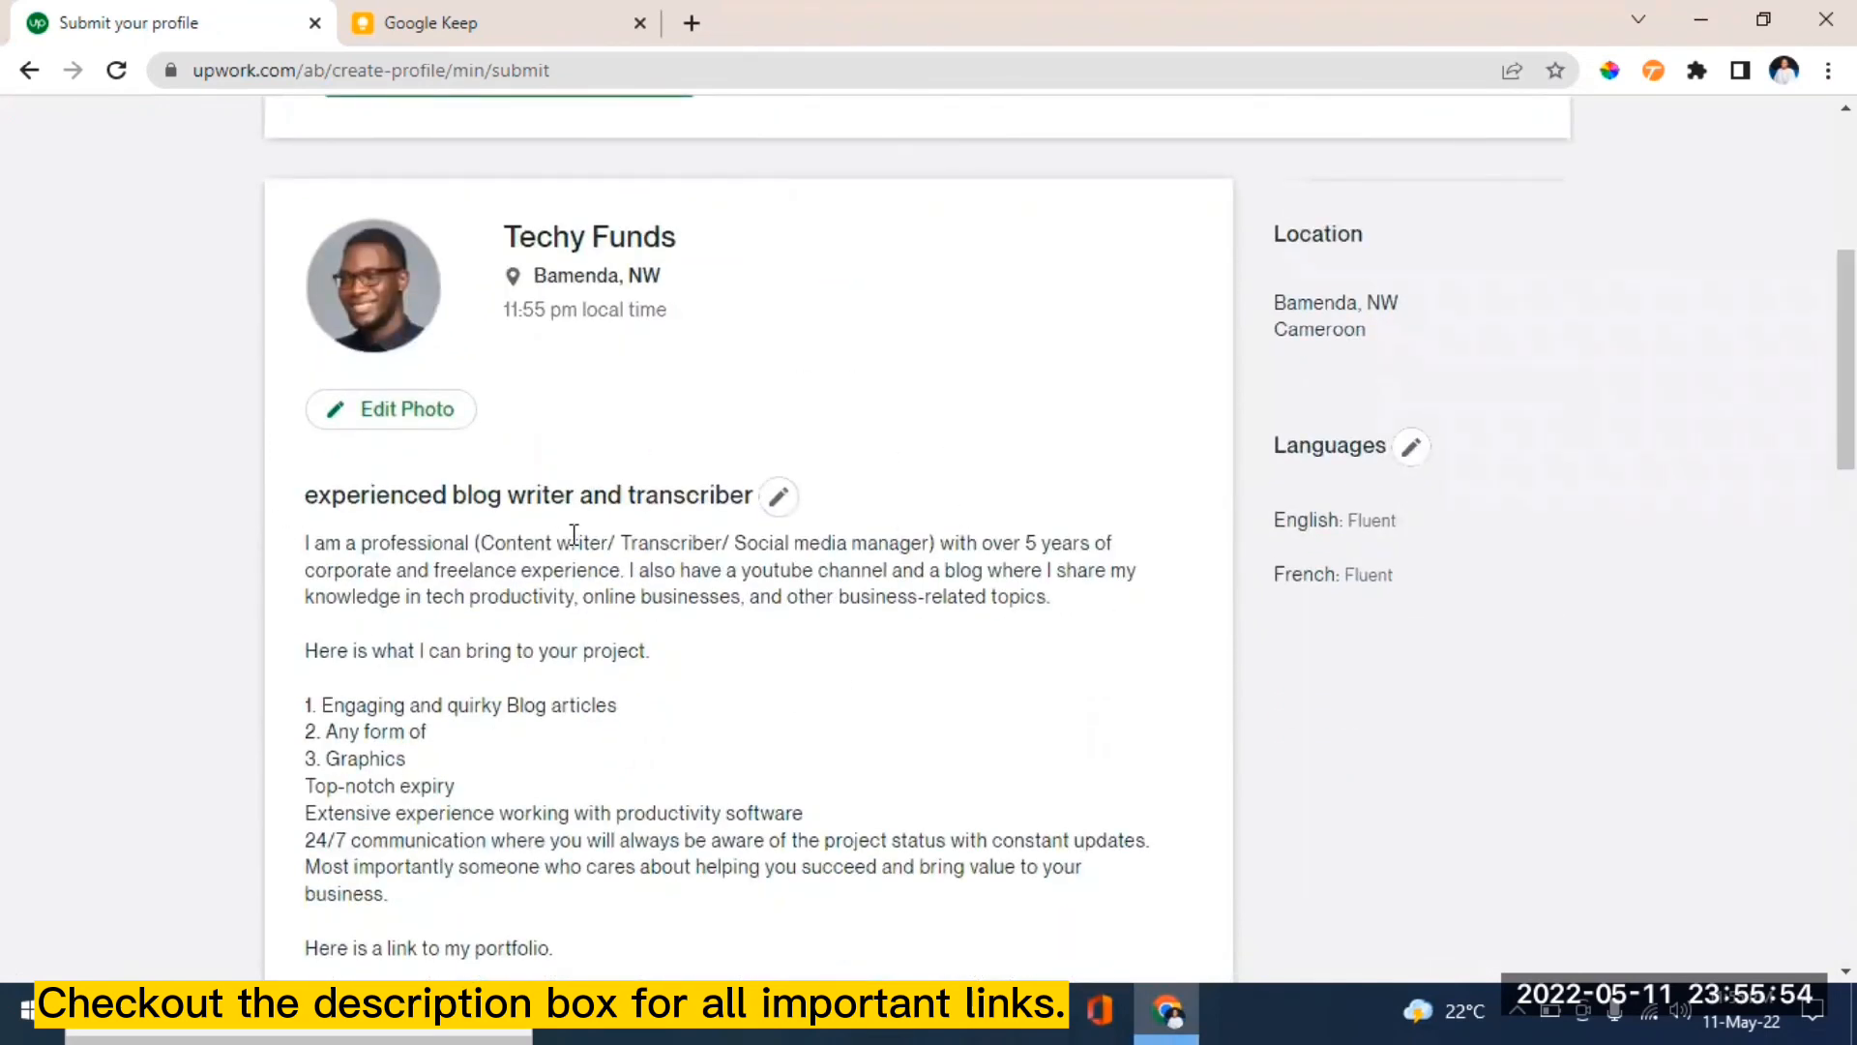
- Edit the profile title to read 'Blog writer and transcriber' and save it
{"action": "left_click", "coordinate": [779, 497]}
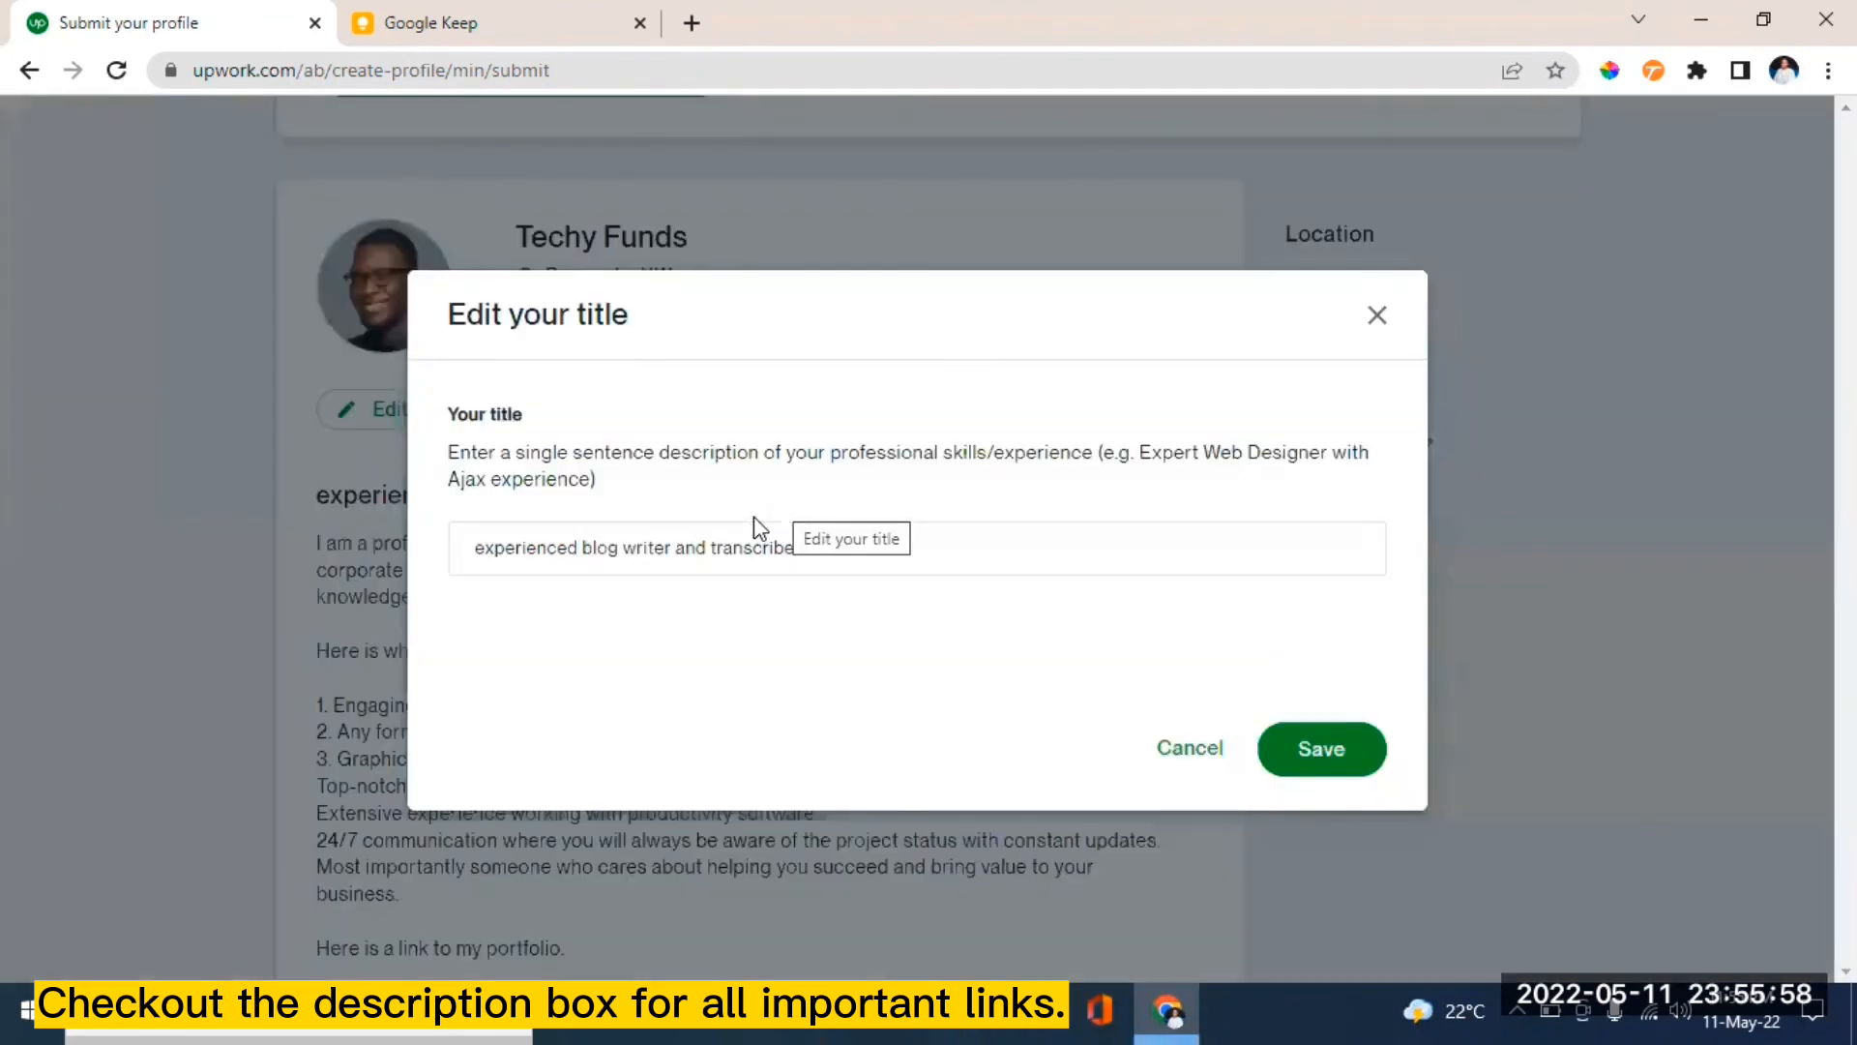
{"action": "left_click", "coordinate": [867, 548]}
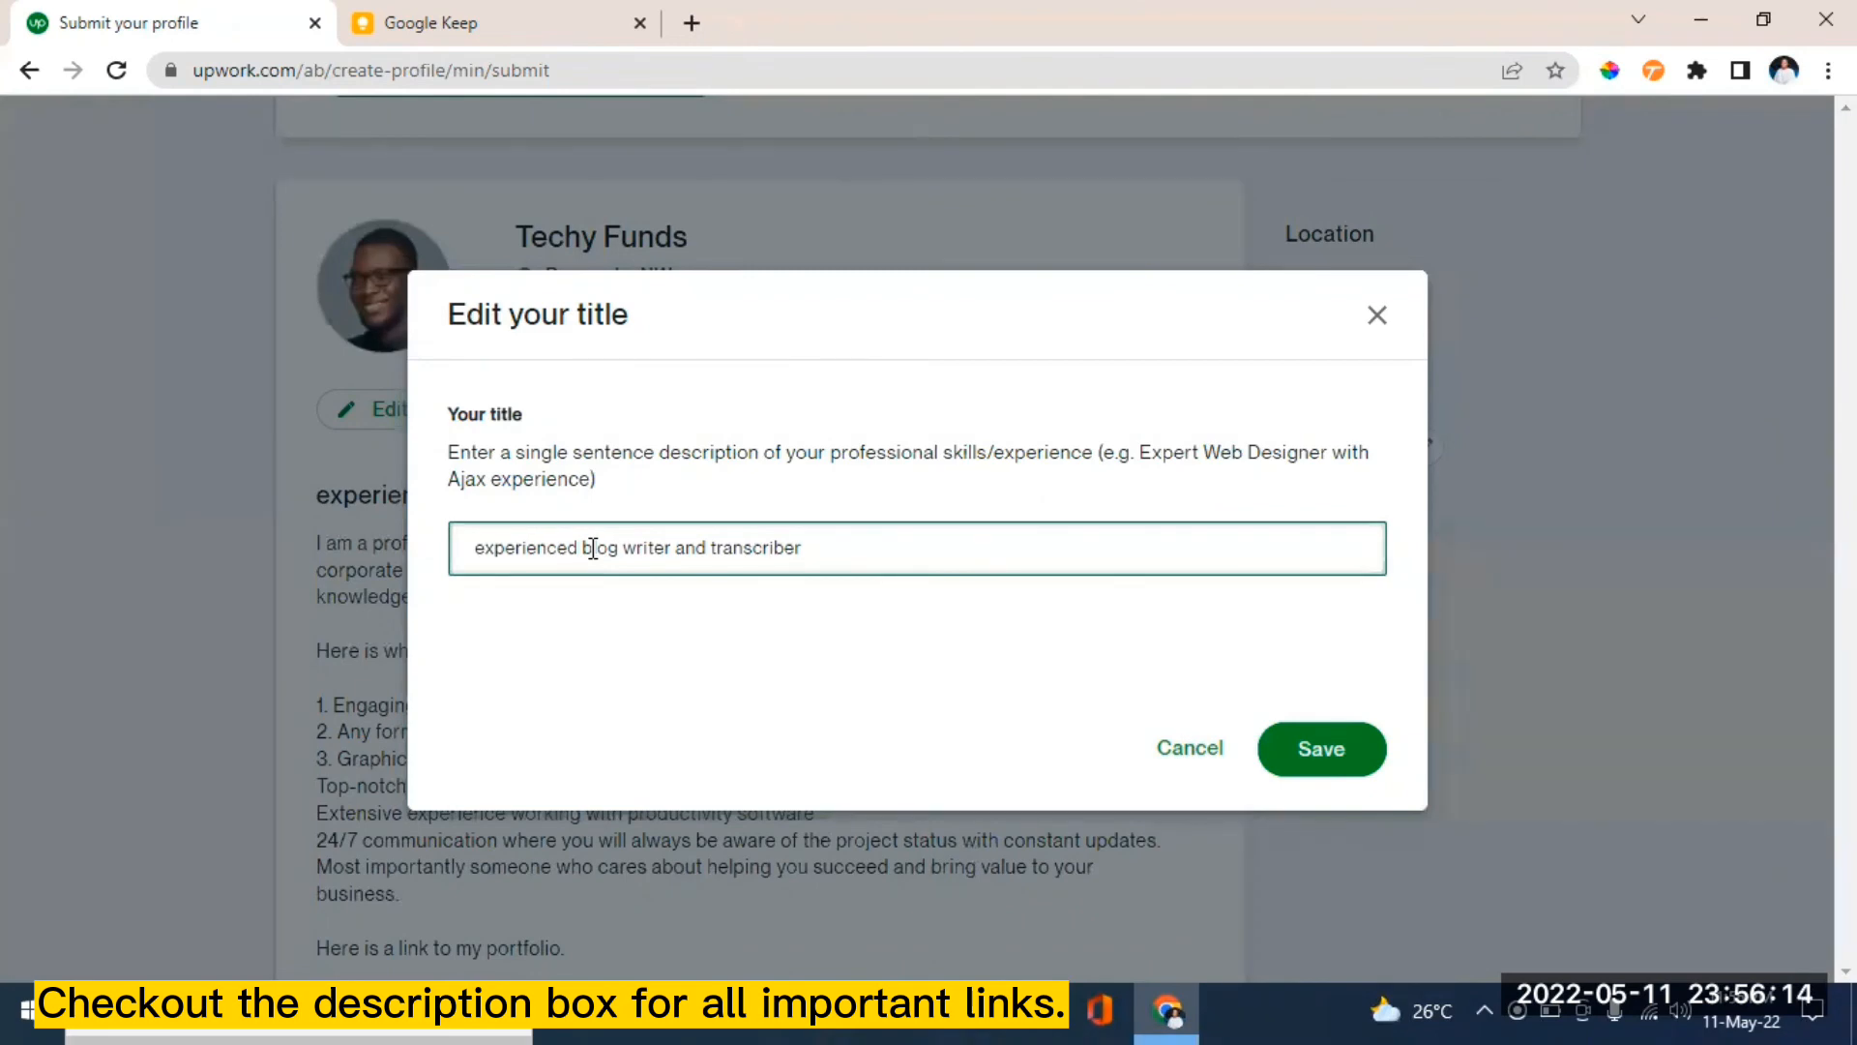
{"action": "left_click", "coordinate": [593, 548]}
{"action": "key", "text": "BackSpace"}
{"action": "key", "text": "BackSpace"}
{"action": "key", "text": "BackSpace"}
{"action": "key", "text": "BackSpace"}
{"action": "key", "text": "BackSpace"}
{"action": "key", "text": "BackSpace"}
{"action": "key", "text": "BackSpace"}
{"action": "key", "text": "BackSpace"}
{"action": "key", "text": "BackSpace"}
{"action": "key", "text": "BackSpace"}
{"action": "key", "text": "BackSpace"}
{"action": "key", "text": "BackSpace"}
{"action": "key", "text": "BackSpace"}
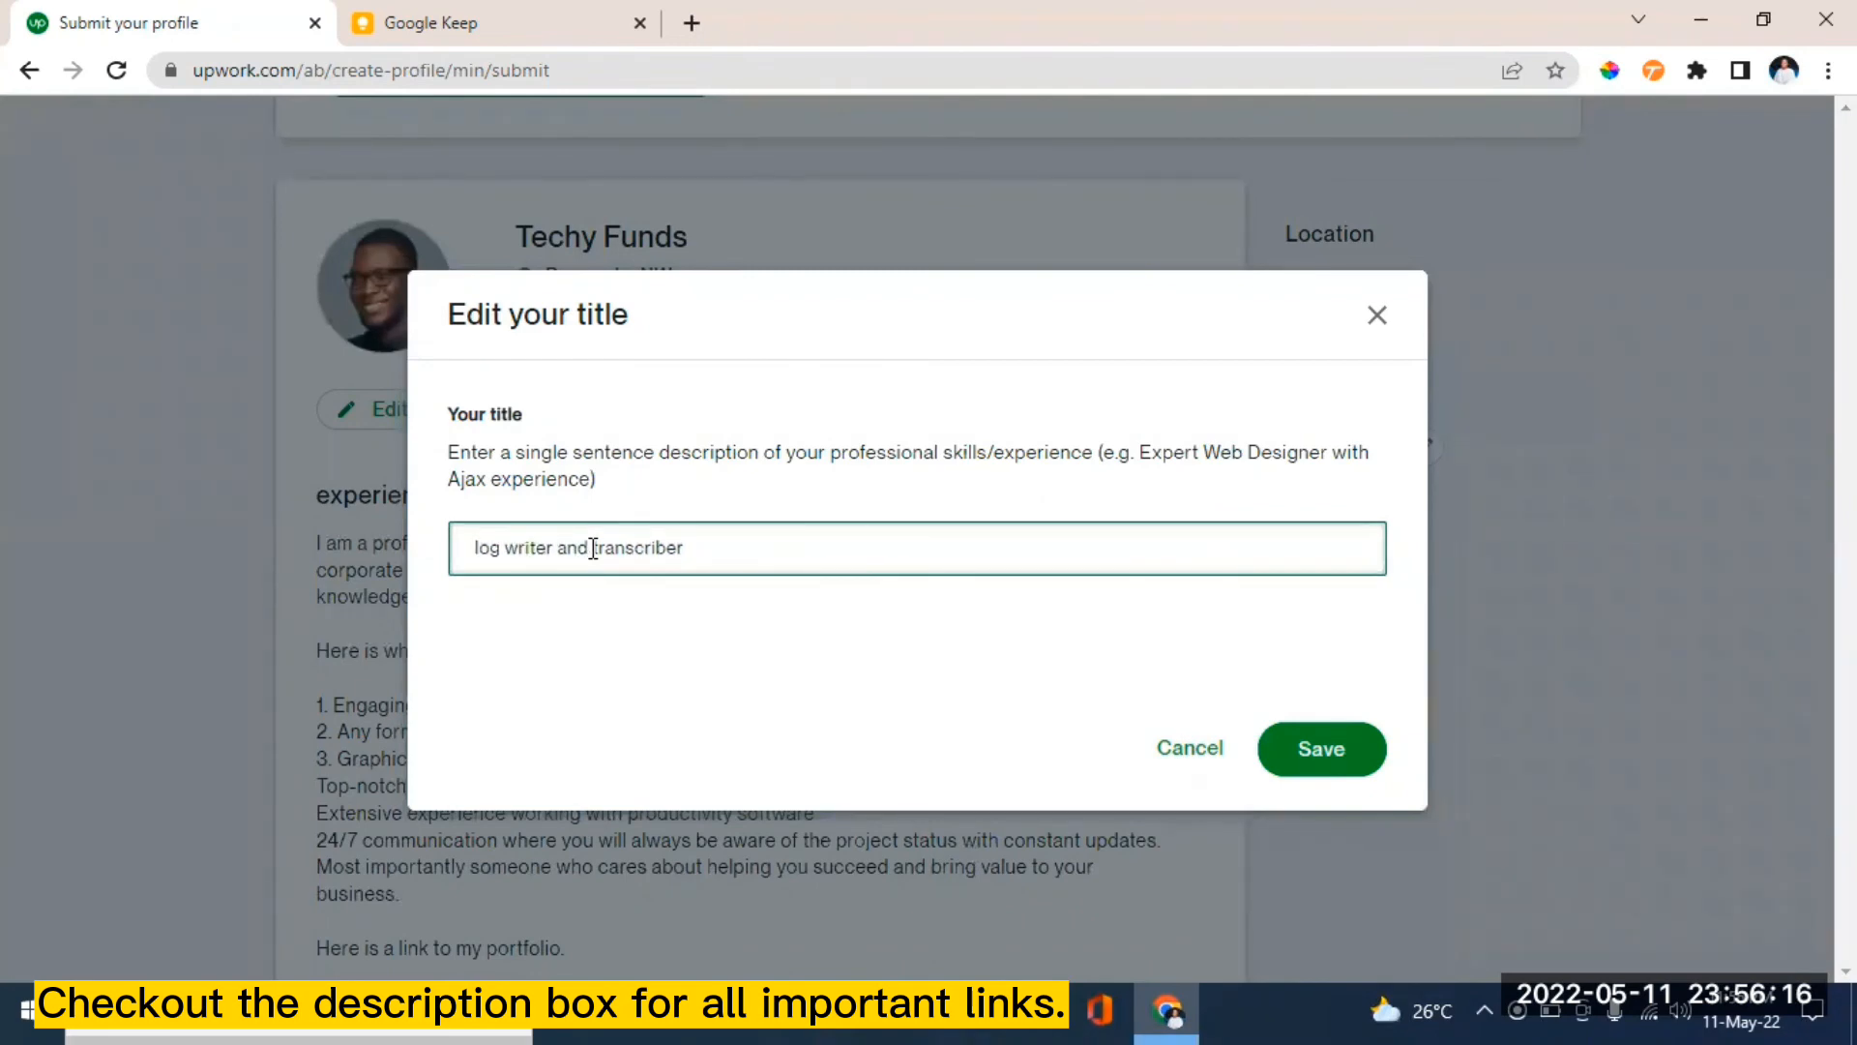
{"action": "type", "text": "B"}
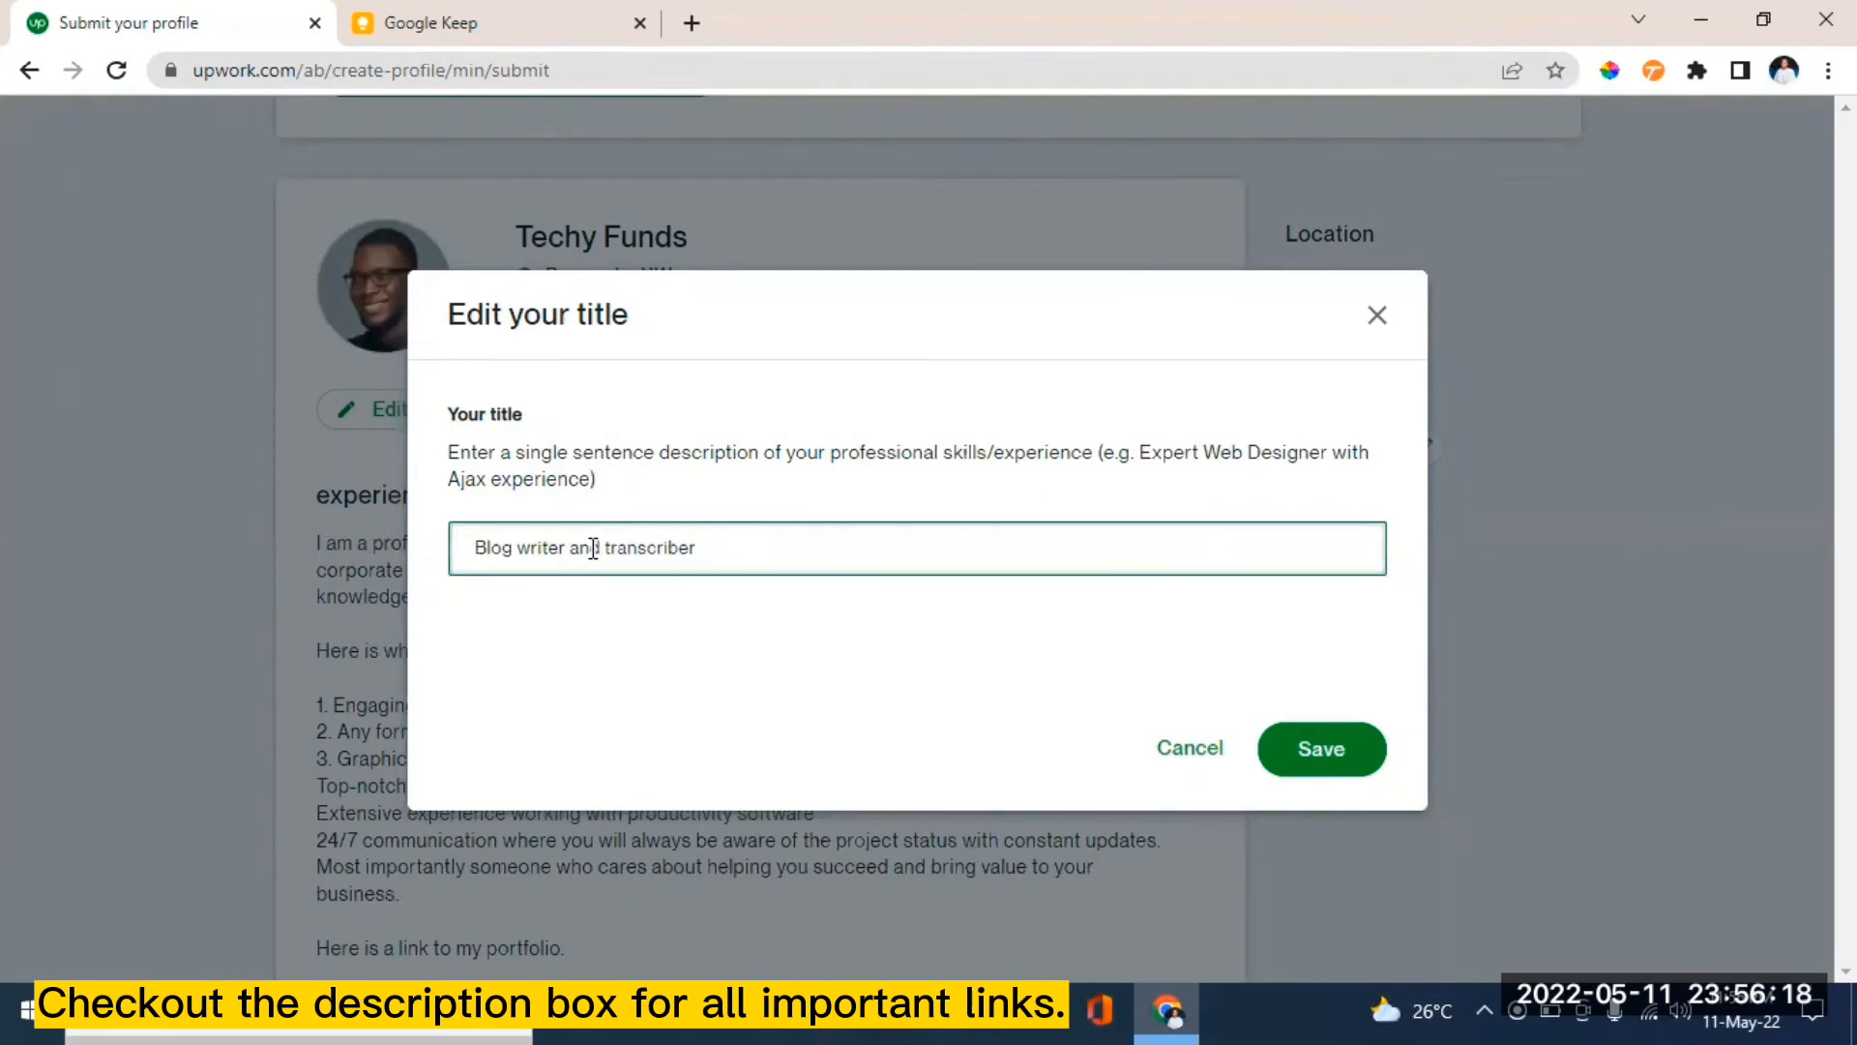
{"action": "left_click", "coordinate": [1325, 747]}
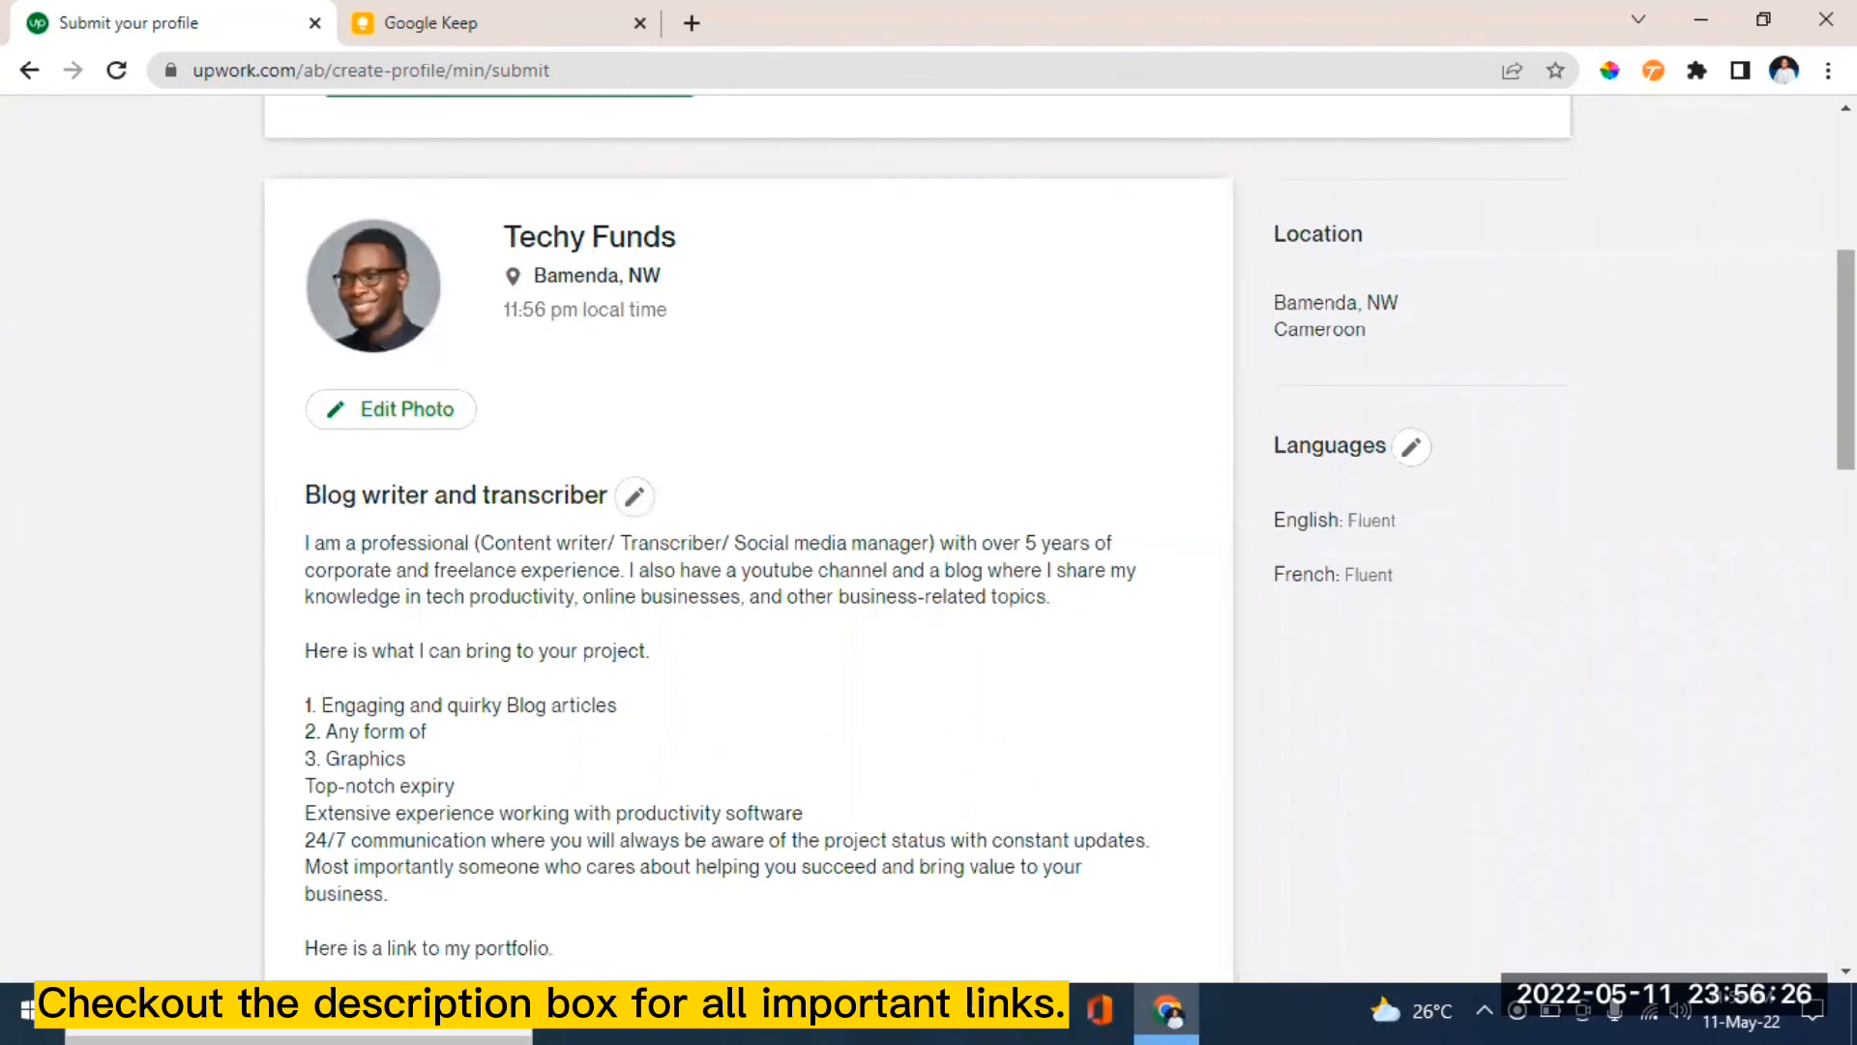
{"action": "scroll", "coordinate": [788, 639], "scroll_direction": "down", "scroll_amount": 4}
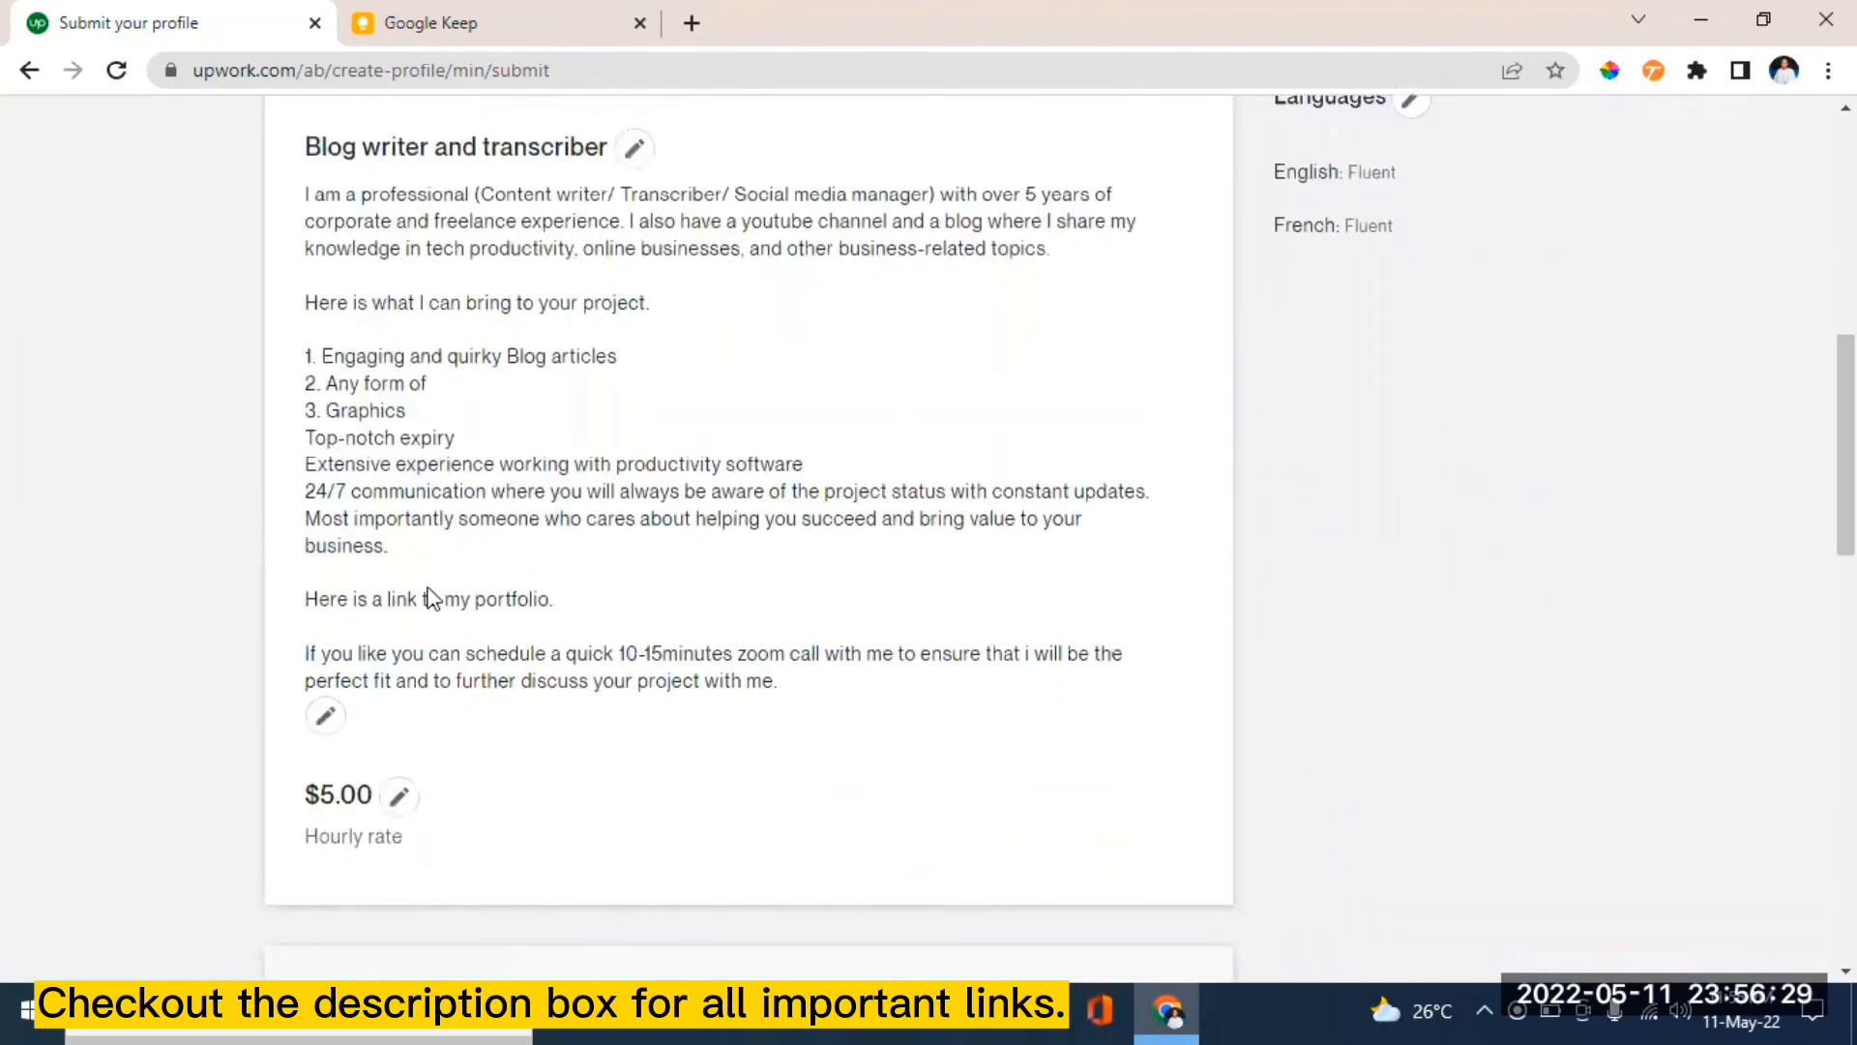
{"action": "left_click", "coordinate": [315, 722]}
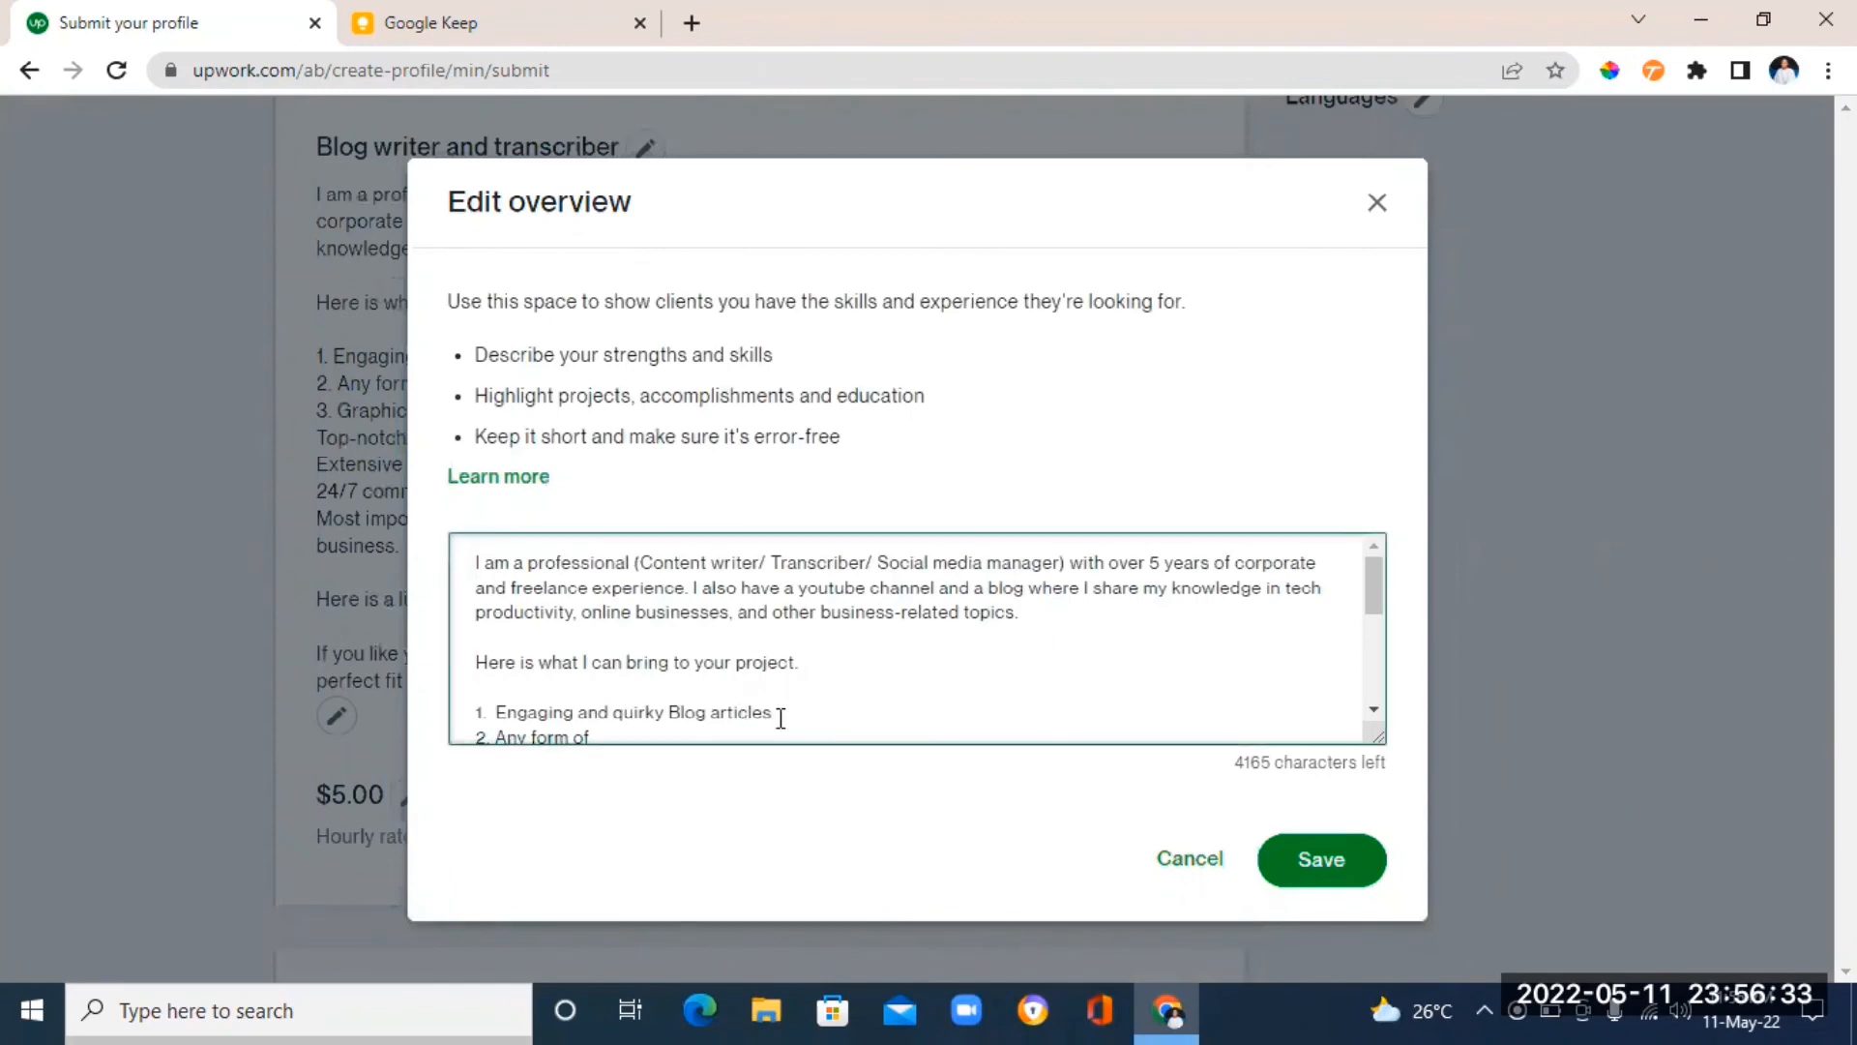
{"action": "left_click", "coordinate": [1308, 860]}
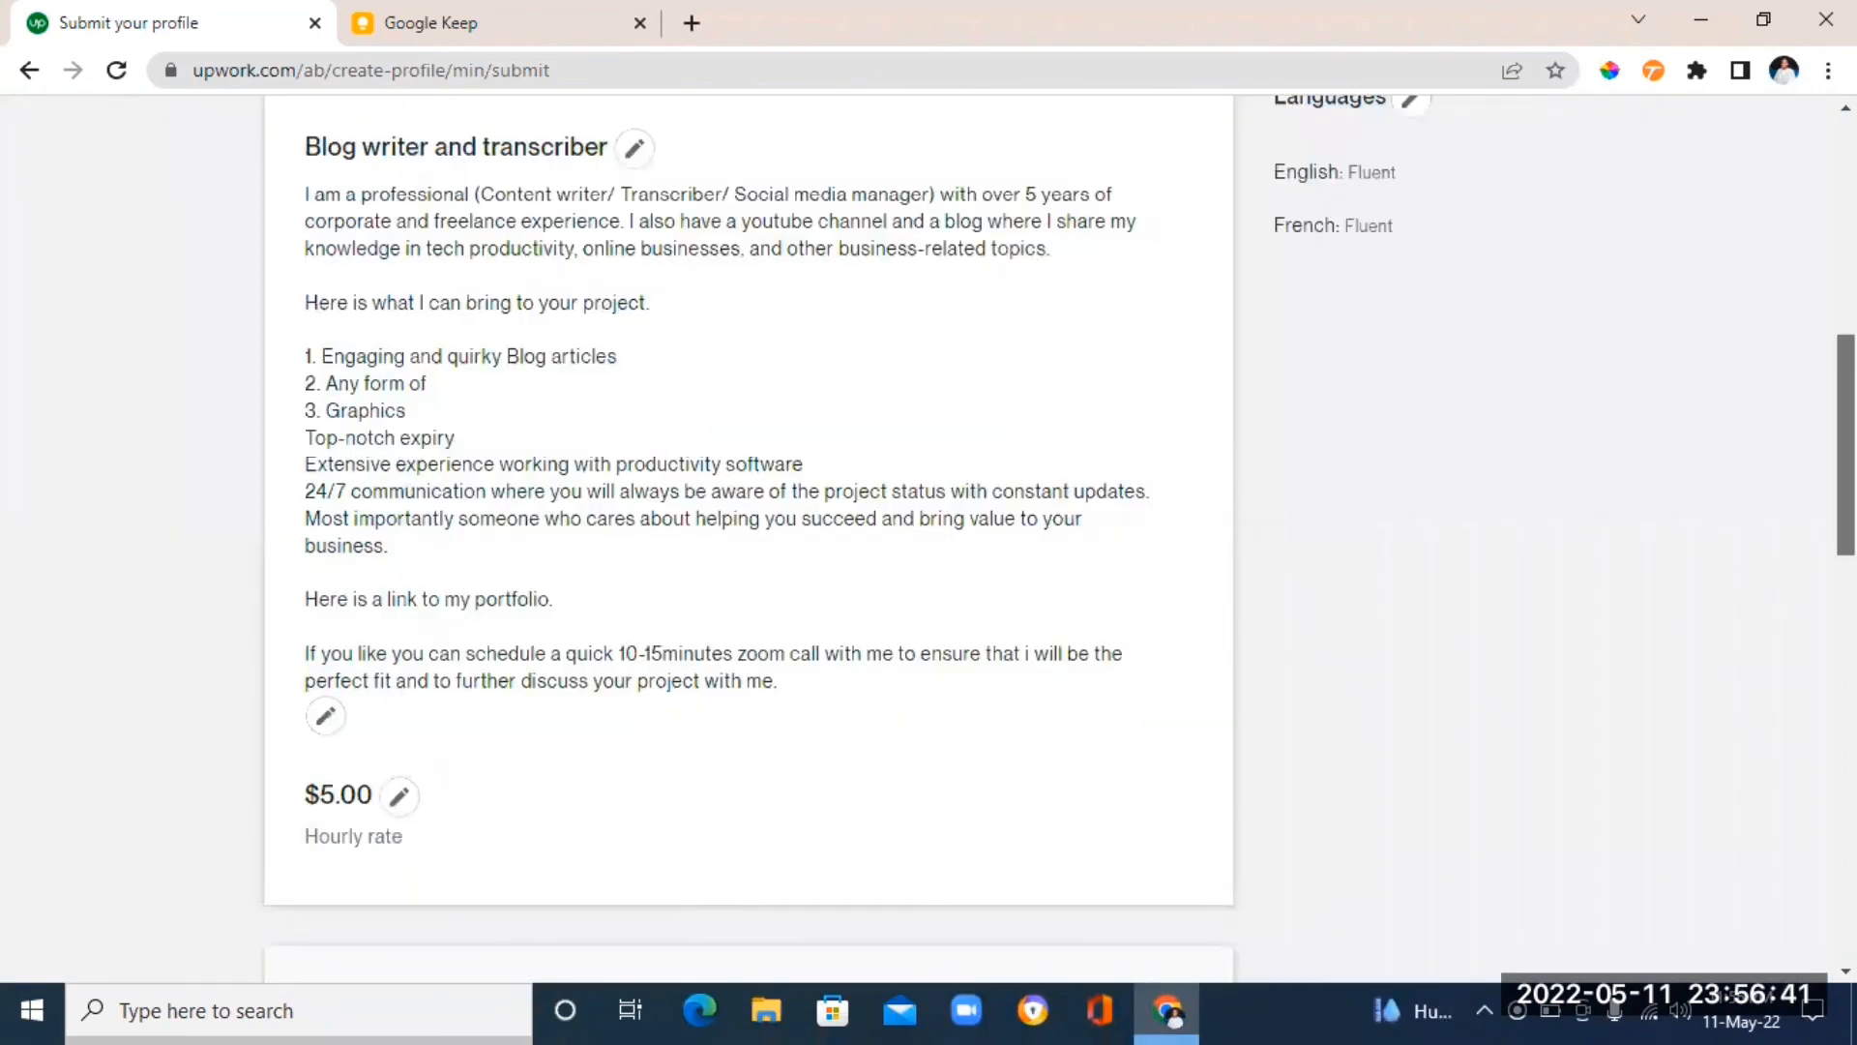
{"action": "left_click_drag", "start_coordinate": [1846, 445], "coordinate": [1846, 251]}
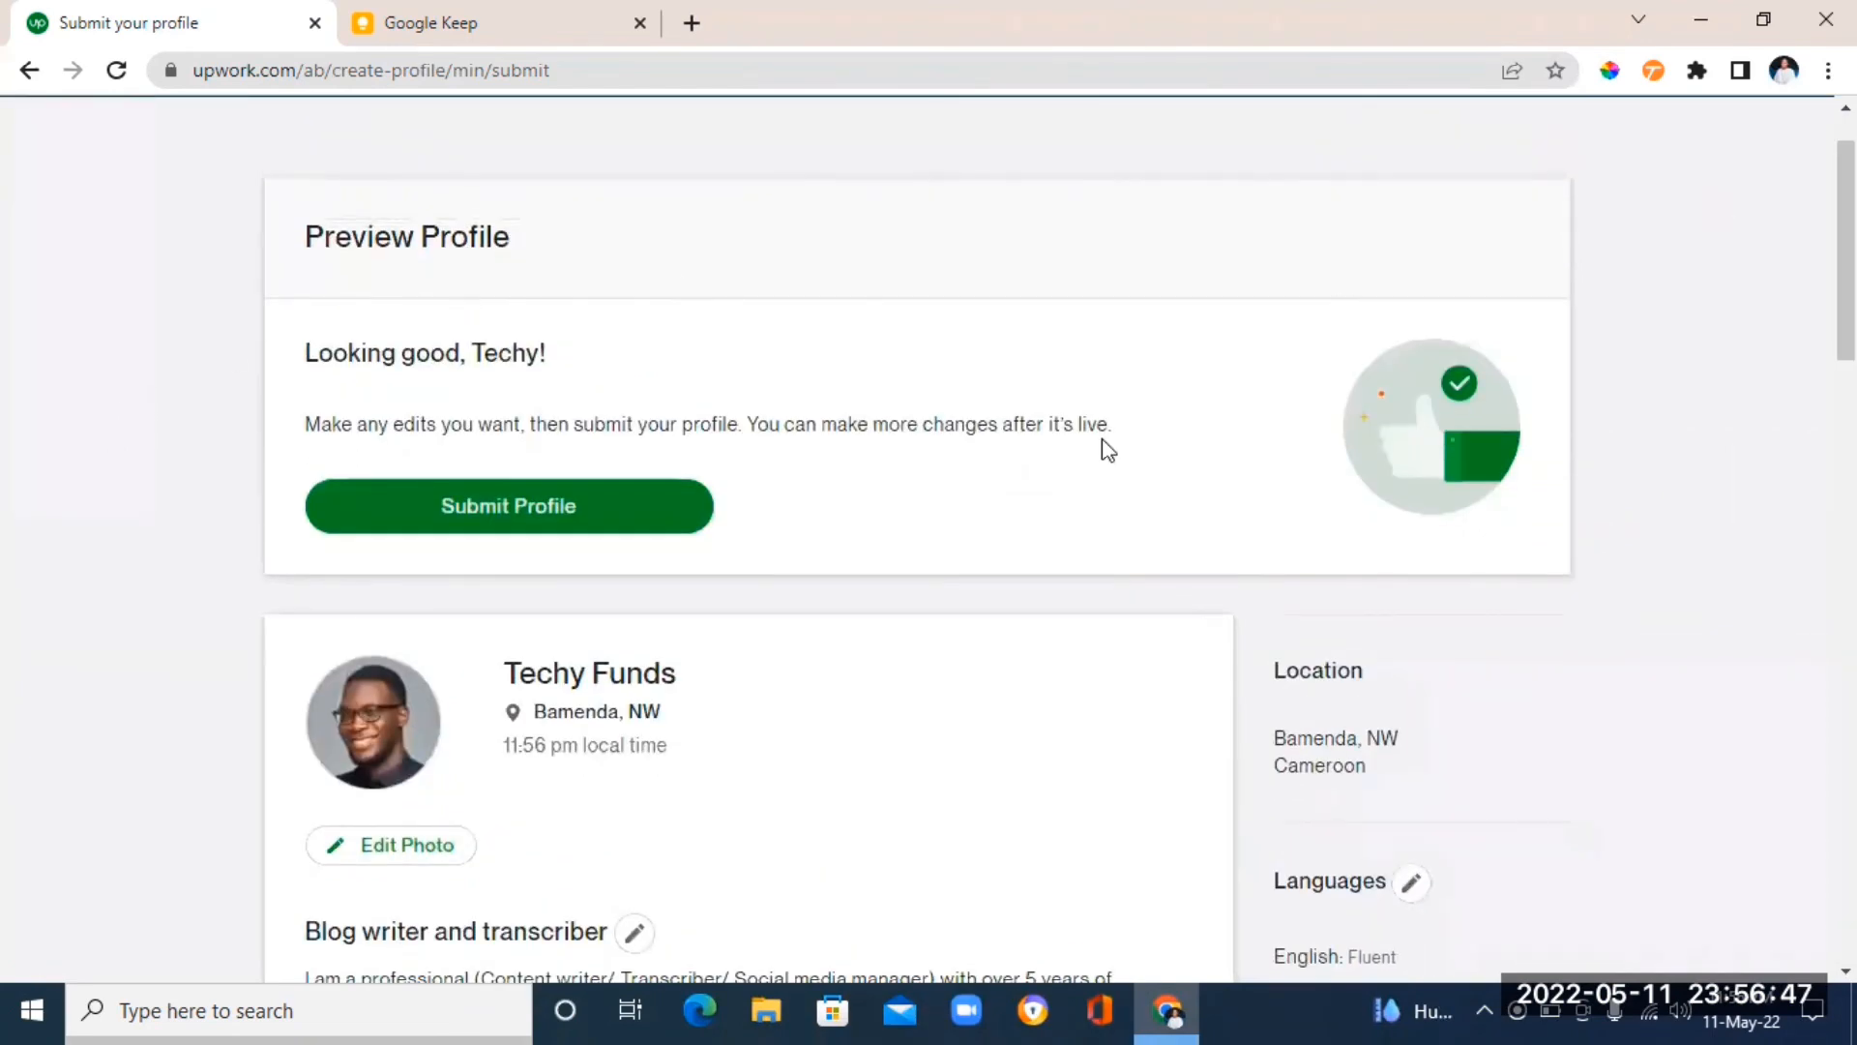
{"action": "mouse_move", "coordinate": [1846, 241]}
{"action": "left_mouse_down"}
{"action": "mouse_move", "coordinate": [1845, 323]}
{"action": "mouse_move", "coordinate": [1845, 231]}
{"action": "left_mouse_up"}
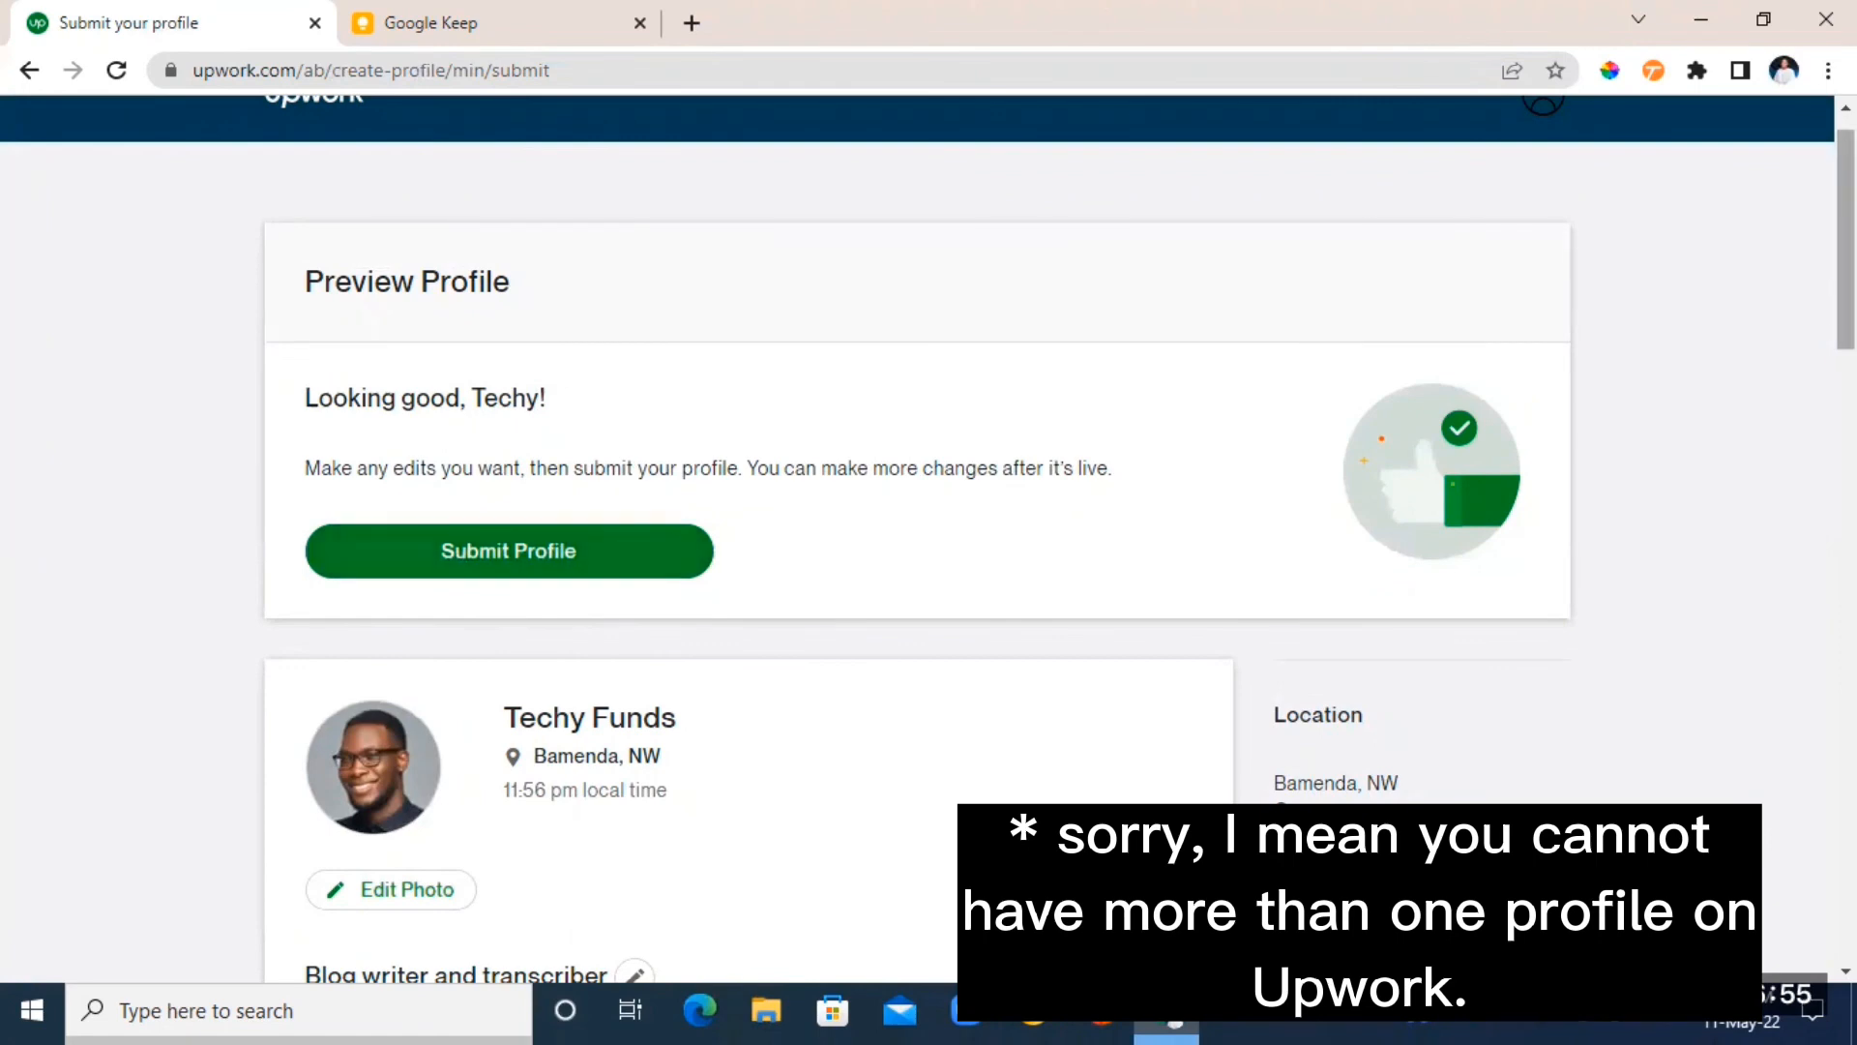
{"action": "scroll", "coordinate": [929, 538], "scroll_direction": "down", "scroll_amount": 3}
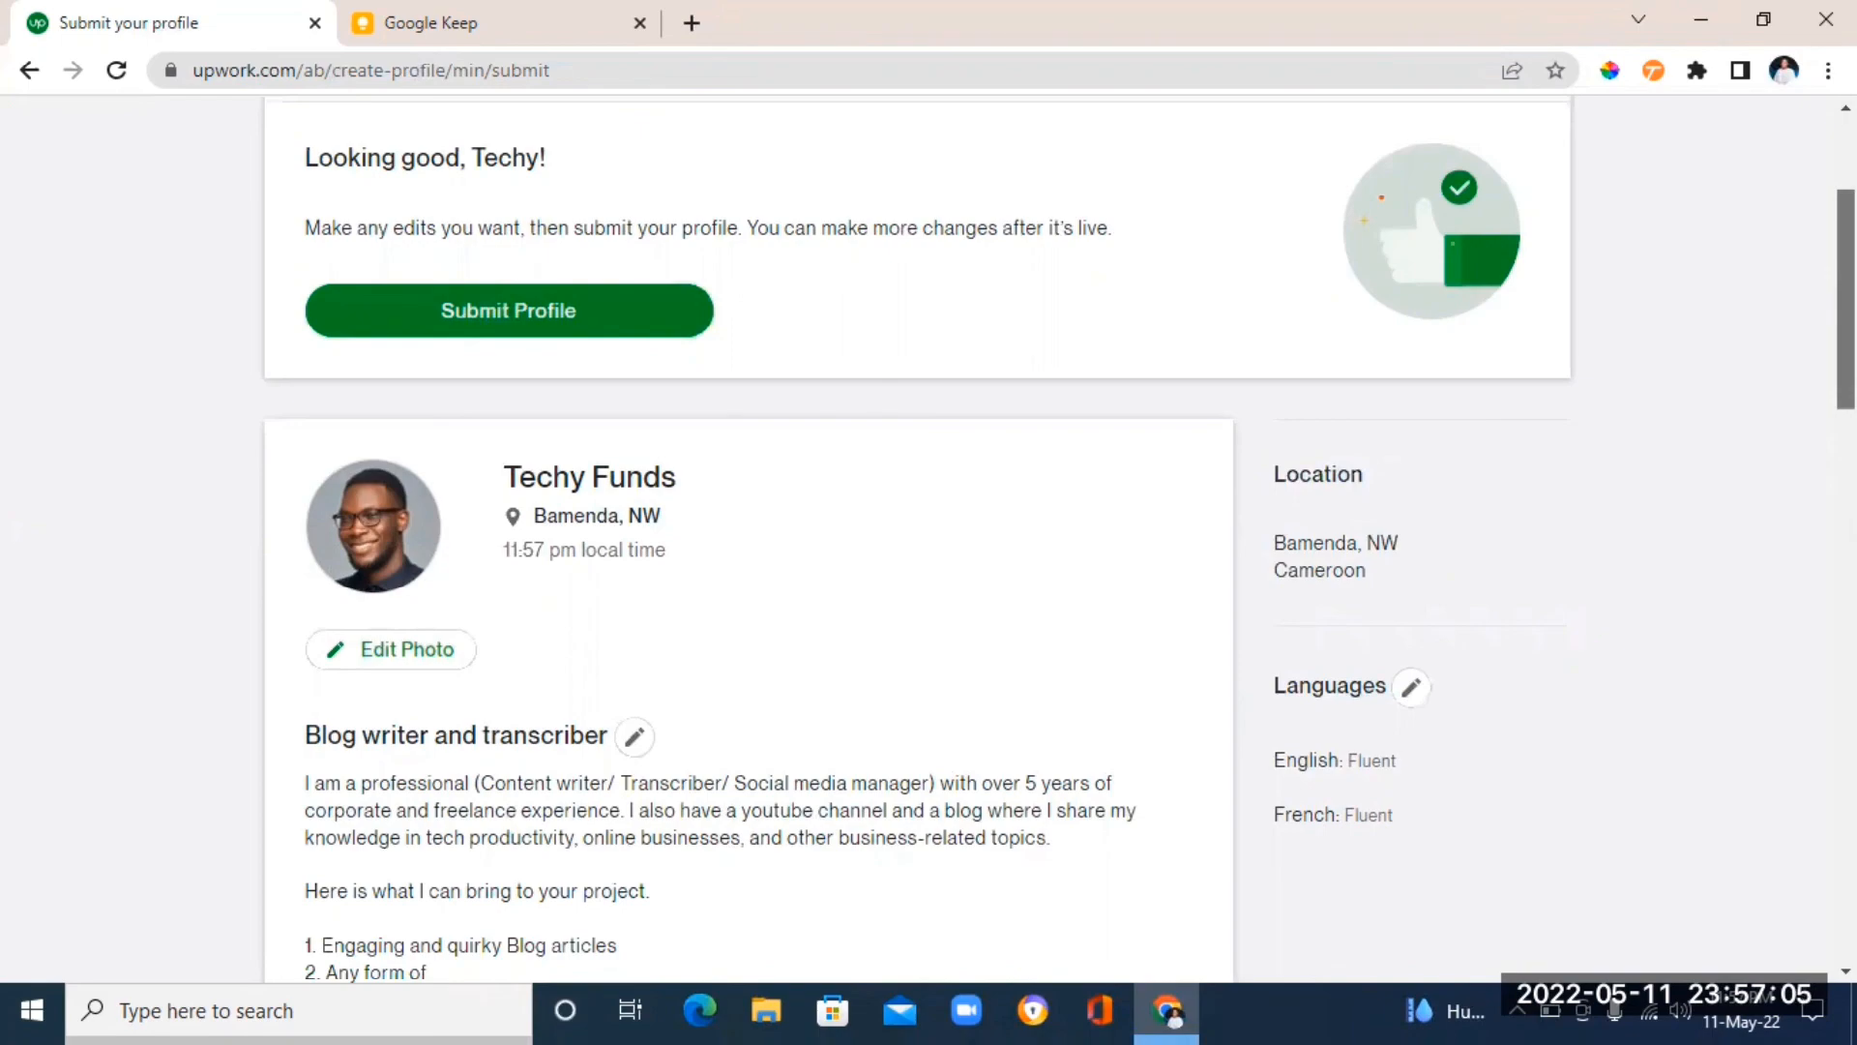
{"action": "scroll", "coordinate": [914, 542], "scroll_direction": "down", "scroll_amount": 8}
{"action": "scroll", "coordinate": [914, 542], "scroll_direction": "up", "scroll_amount": 9}
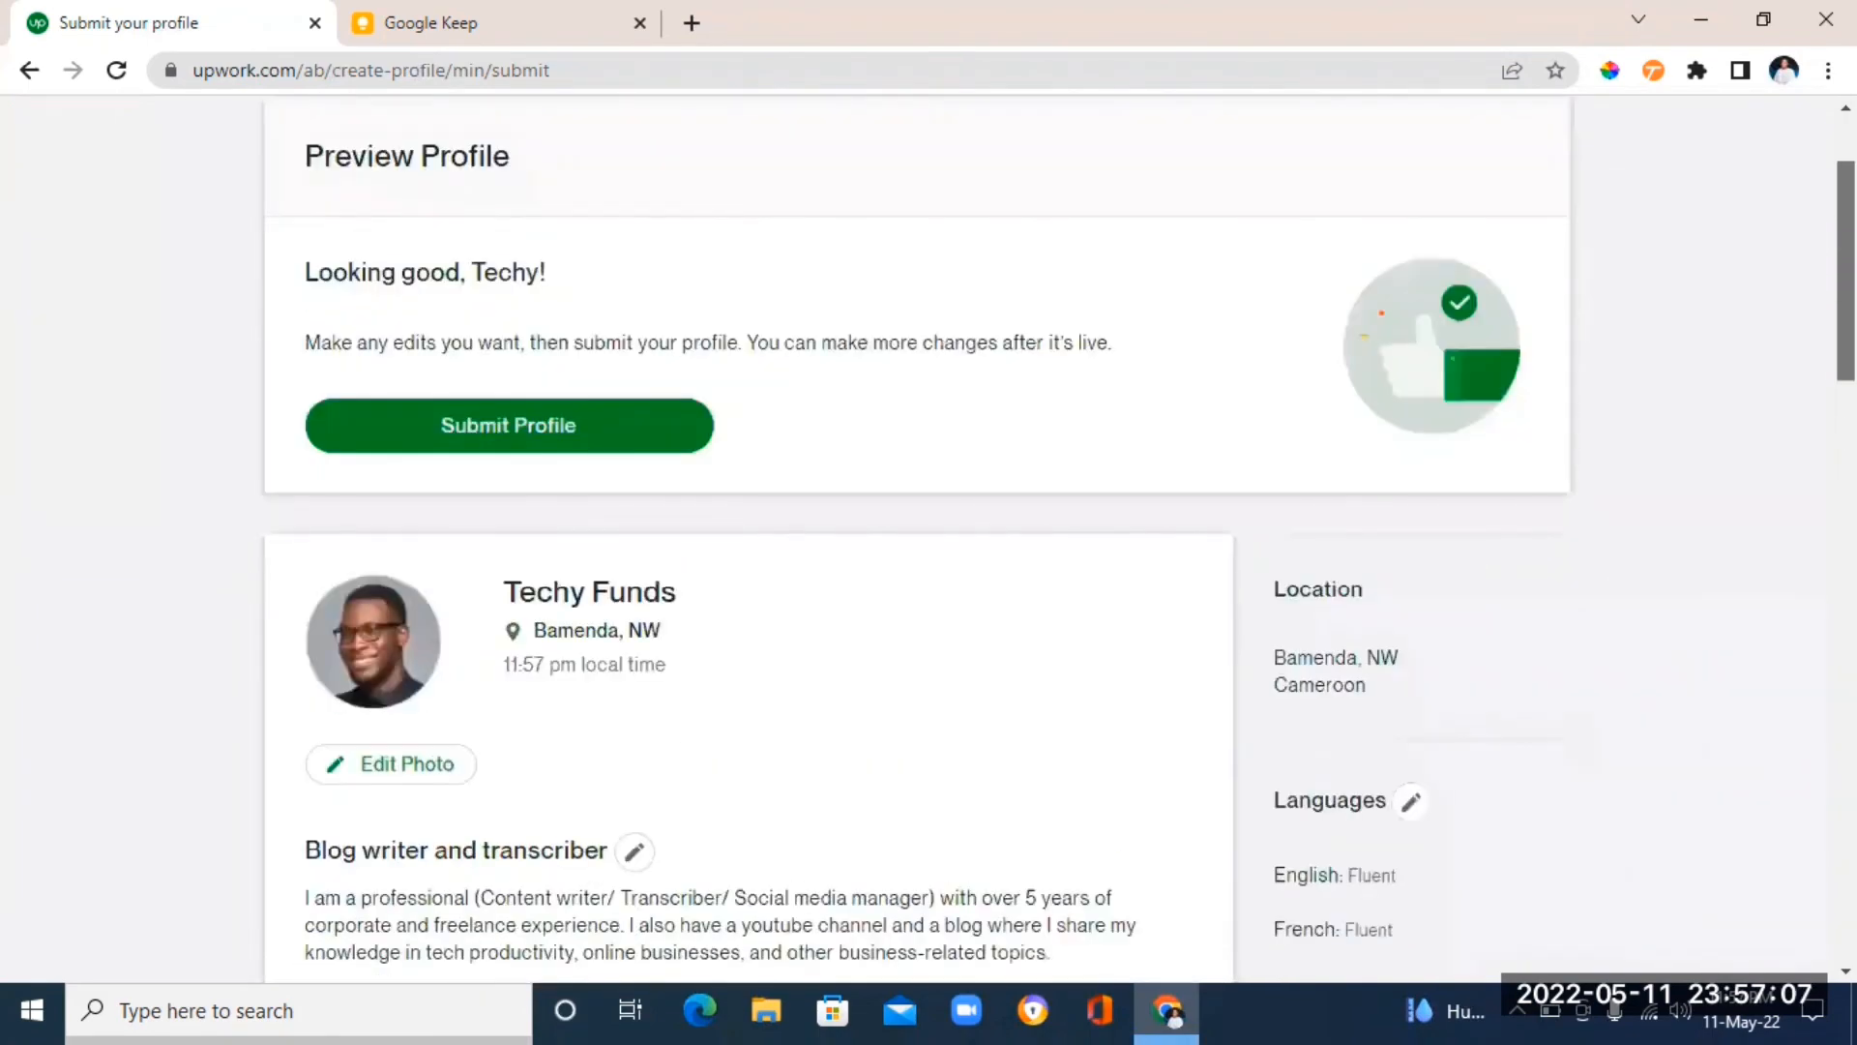
{"action": "scroll", "coordinate": [914, 541], "scroll_direction": "down", "scroll_amount": 5}
{"action": "scroll", "coordinate": [914, 542], "scroll_direction": "up", "scroll_amount": 4}
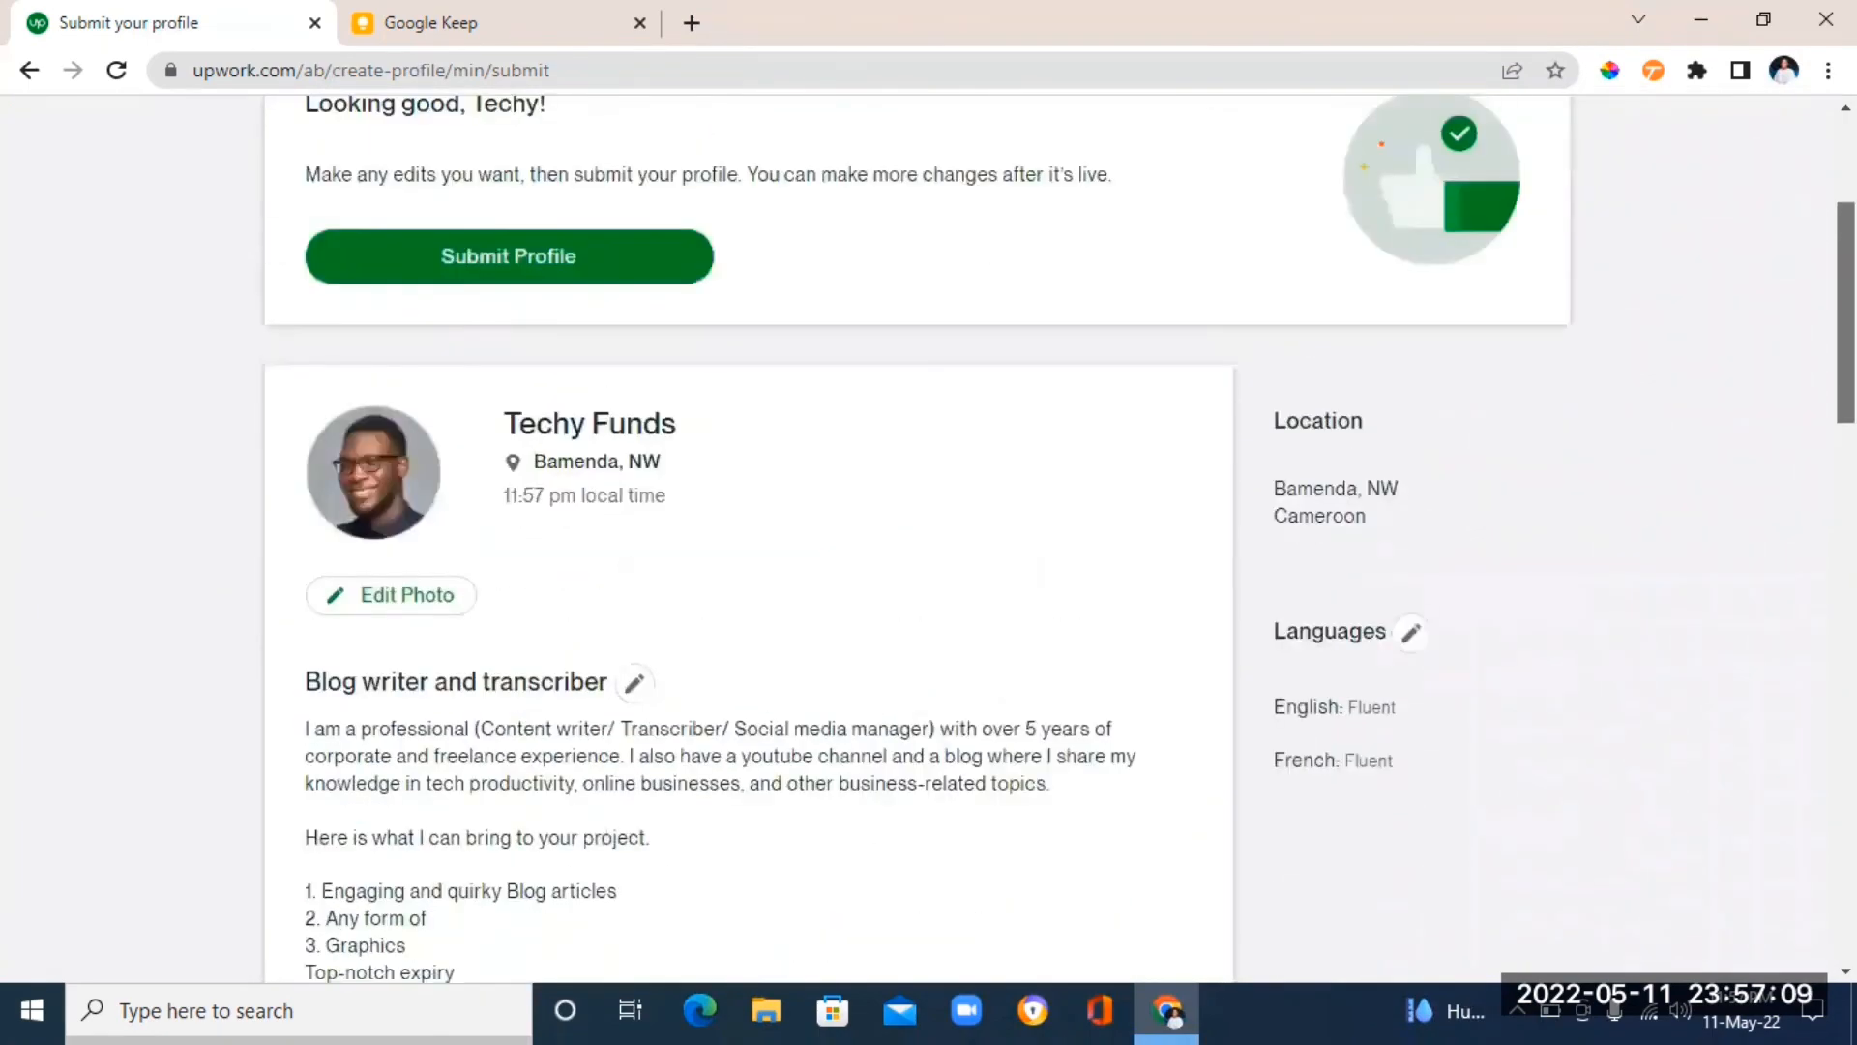
{"action": "scroll", "coordinate": [914, 541], "scroll_direction": "up", "scroll_amount": 1}
{"action": "scroll", "coordinate": [914, 542], "scroll_direction": "down", "scroll_amount": 1}
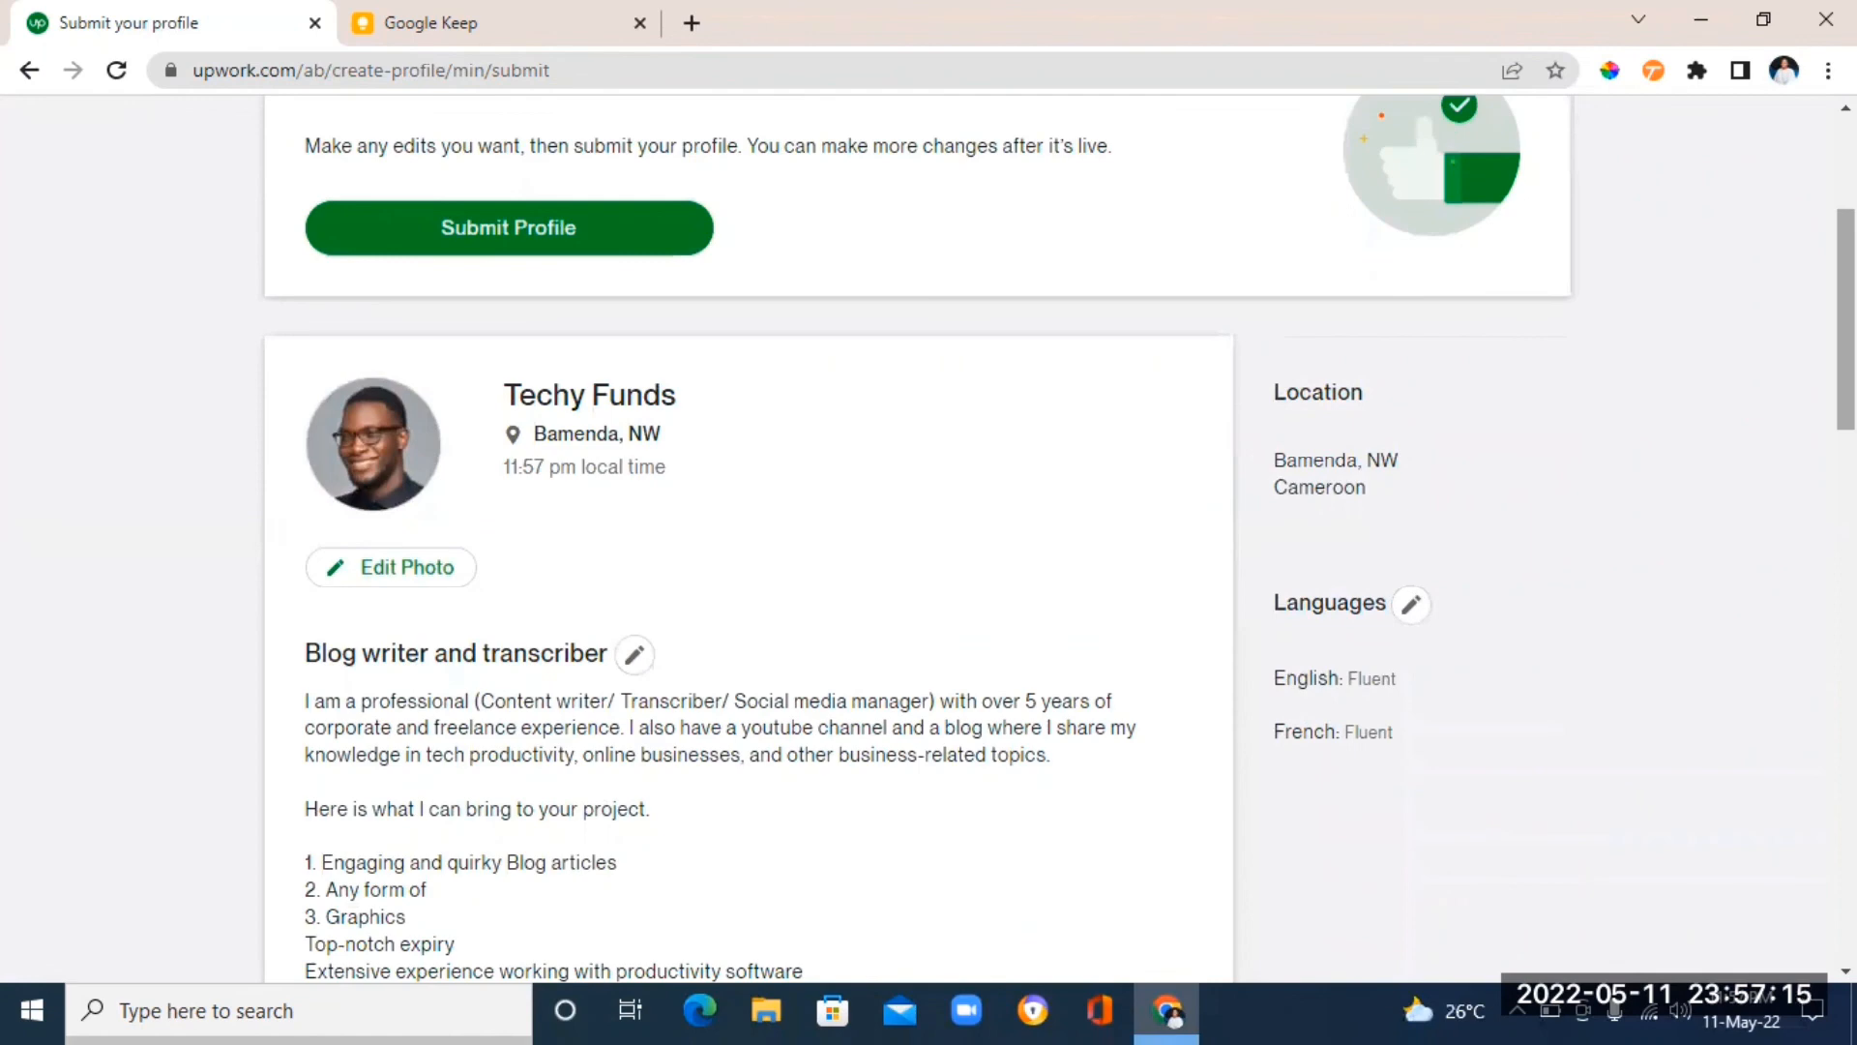
{"action": "scroll", "coordinate": [929, 540], "scroll_direction": "up", "scroll_amount": 3}
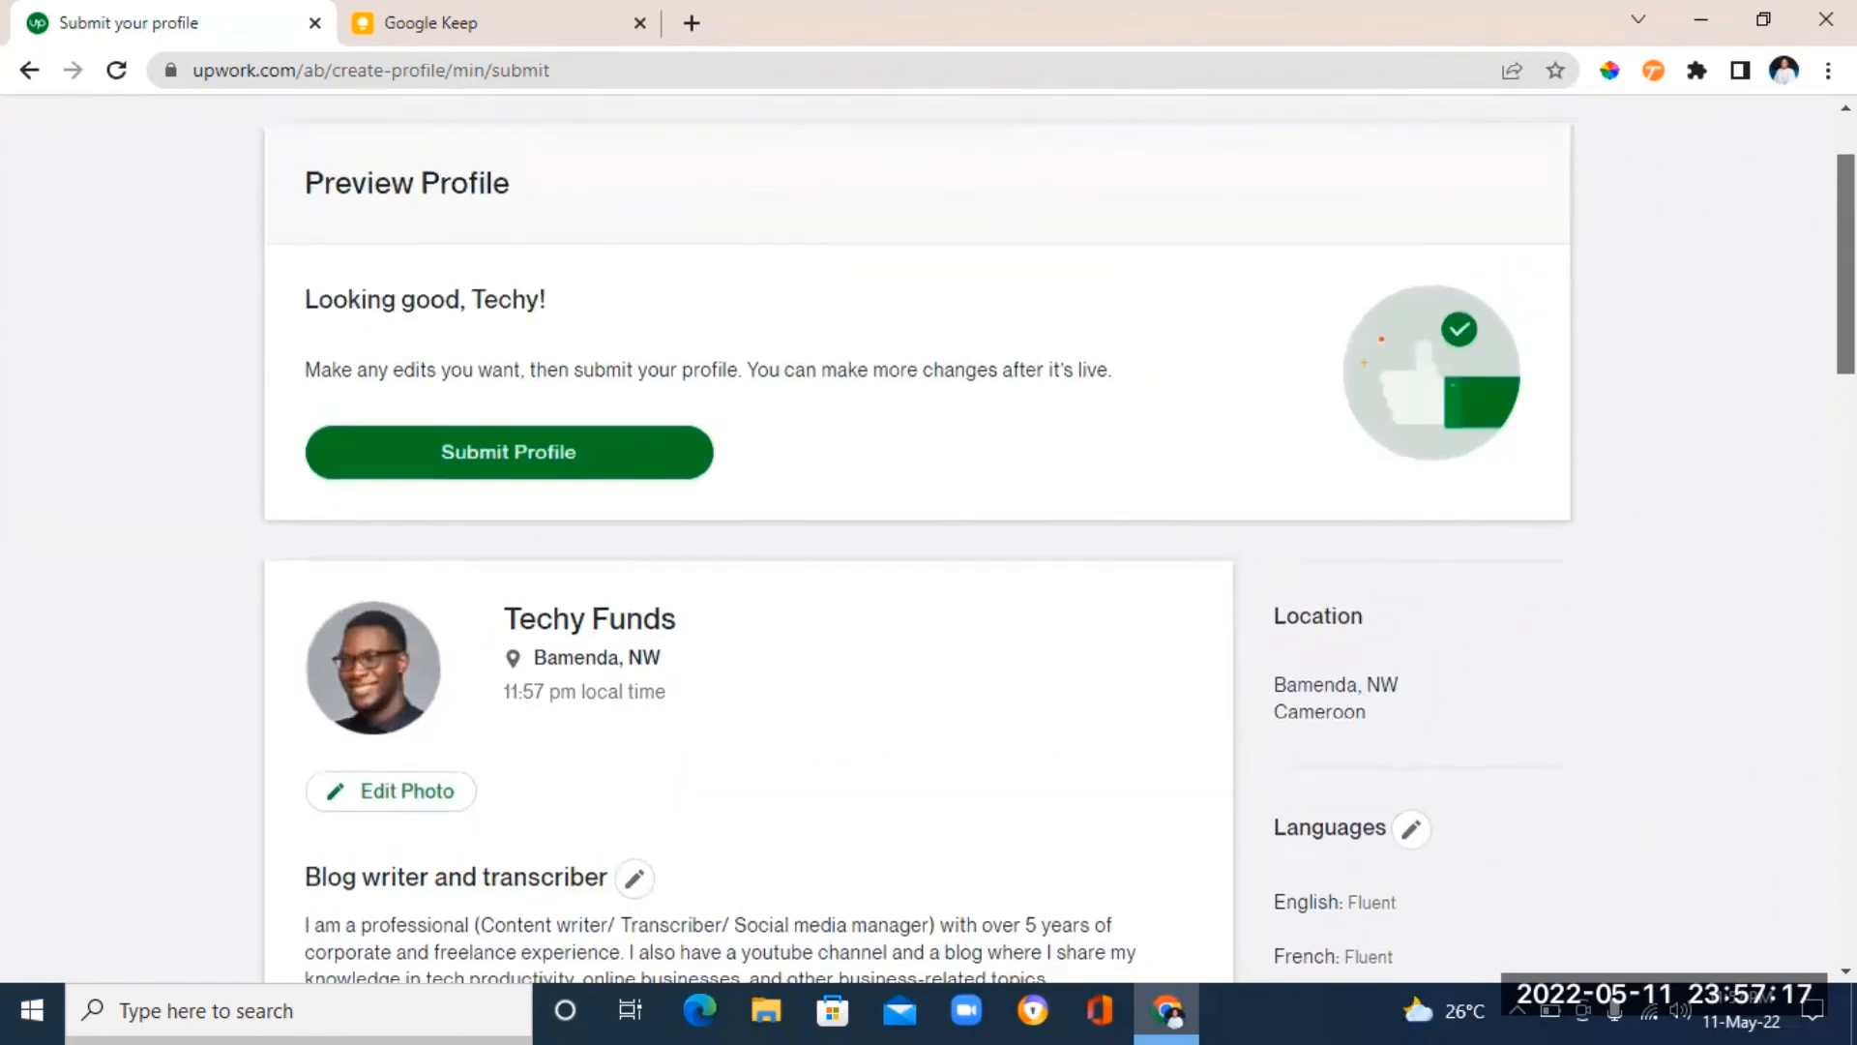
{"action": "scroll", "coordinate": [928, 540], "scroll_direction": "down", "scroll_amount": 15}
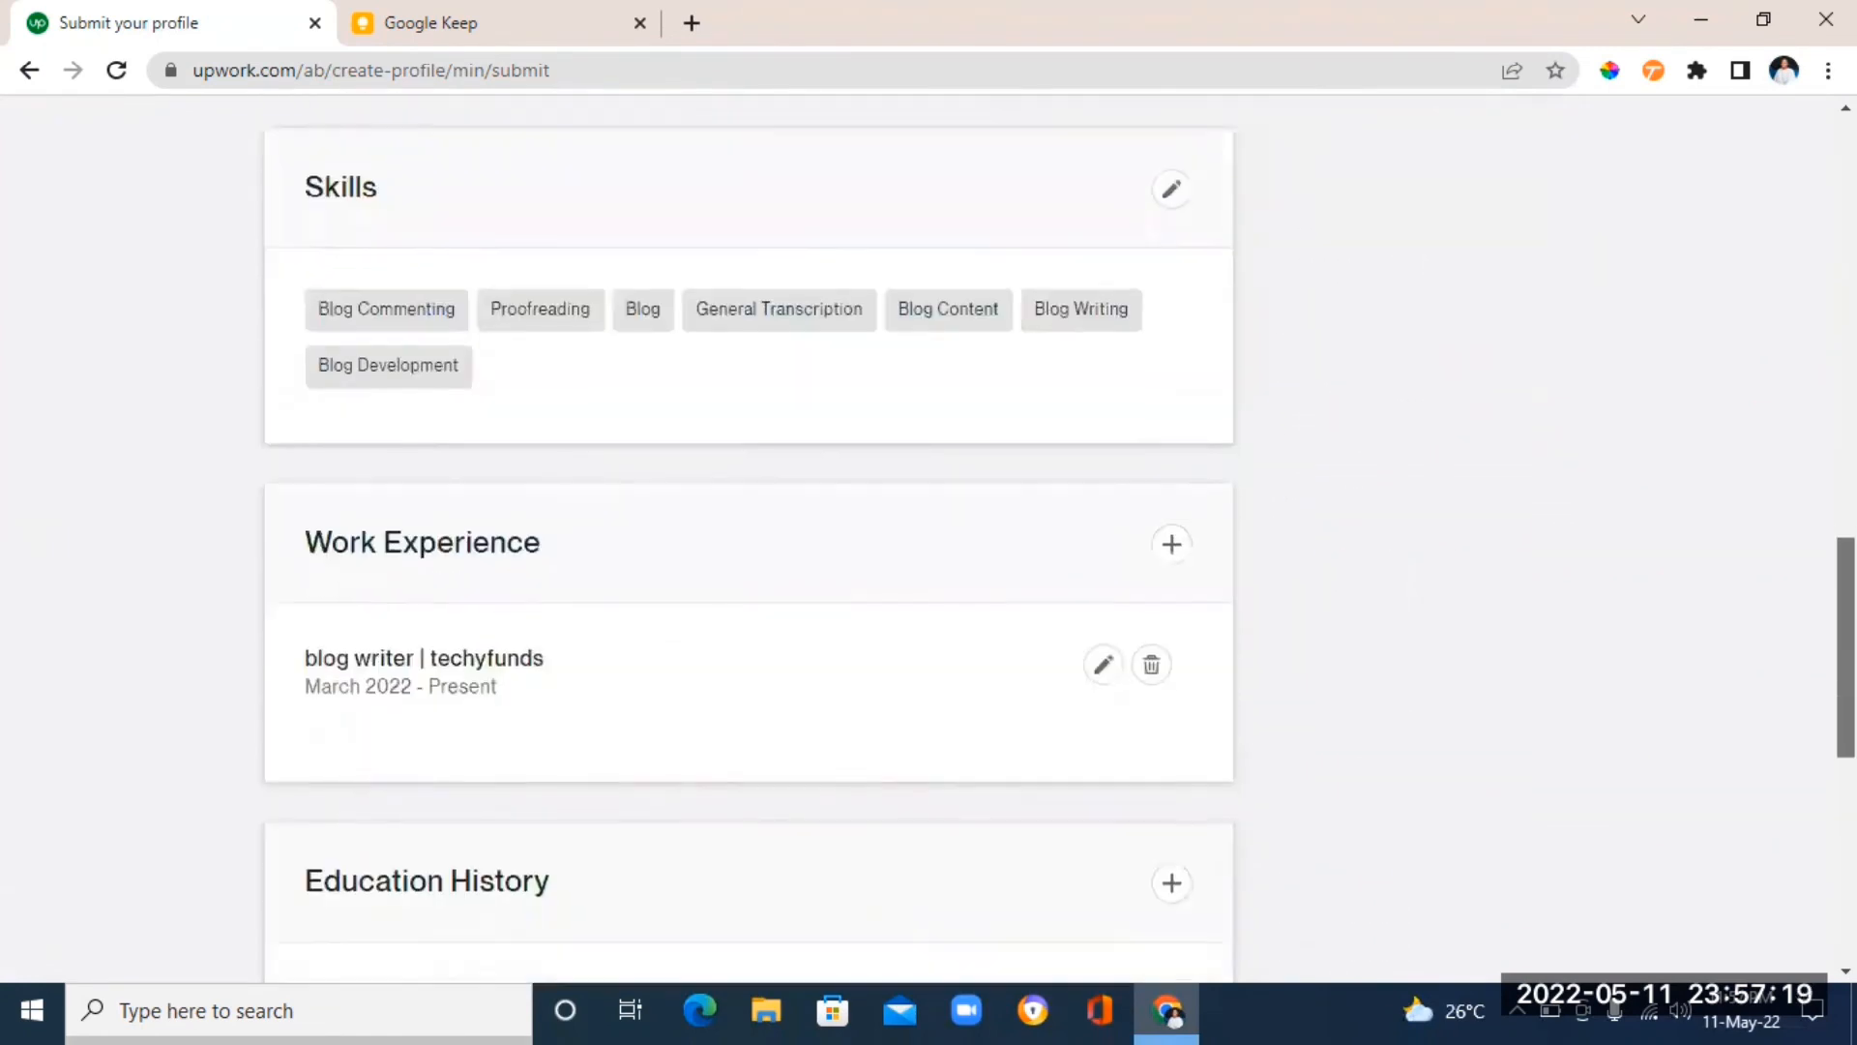
{"action": "scroll", "coordinate": [929, 539], "scroll_direction": "up", "scroll_amount": 15}
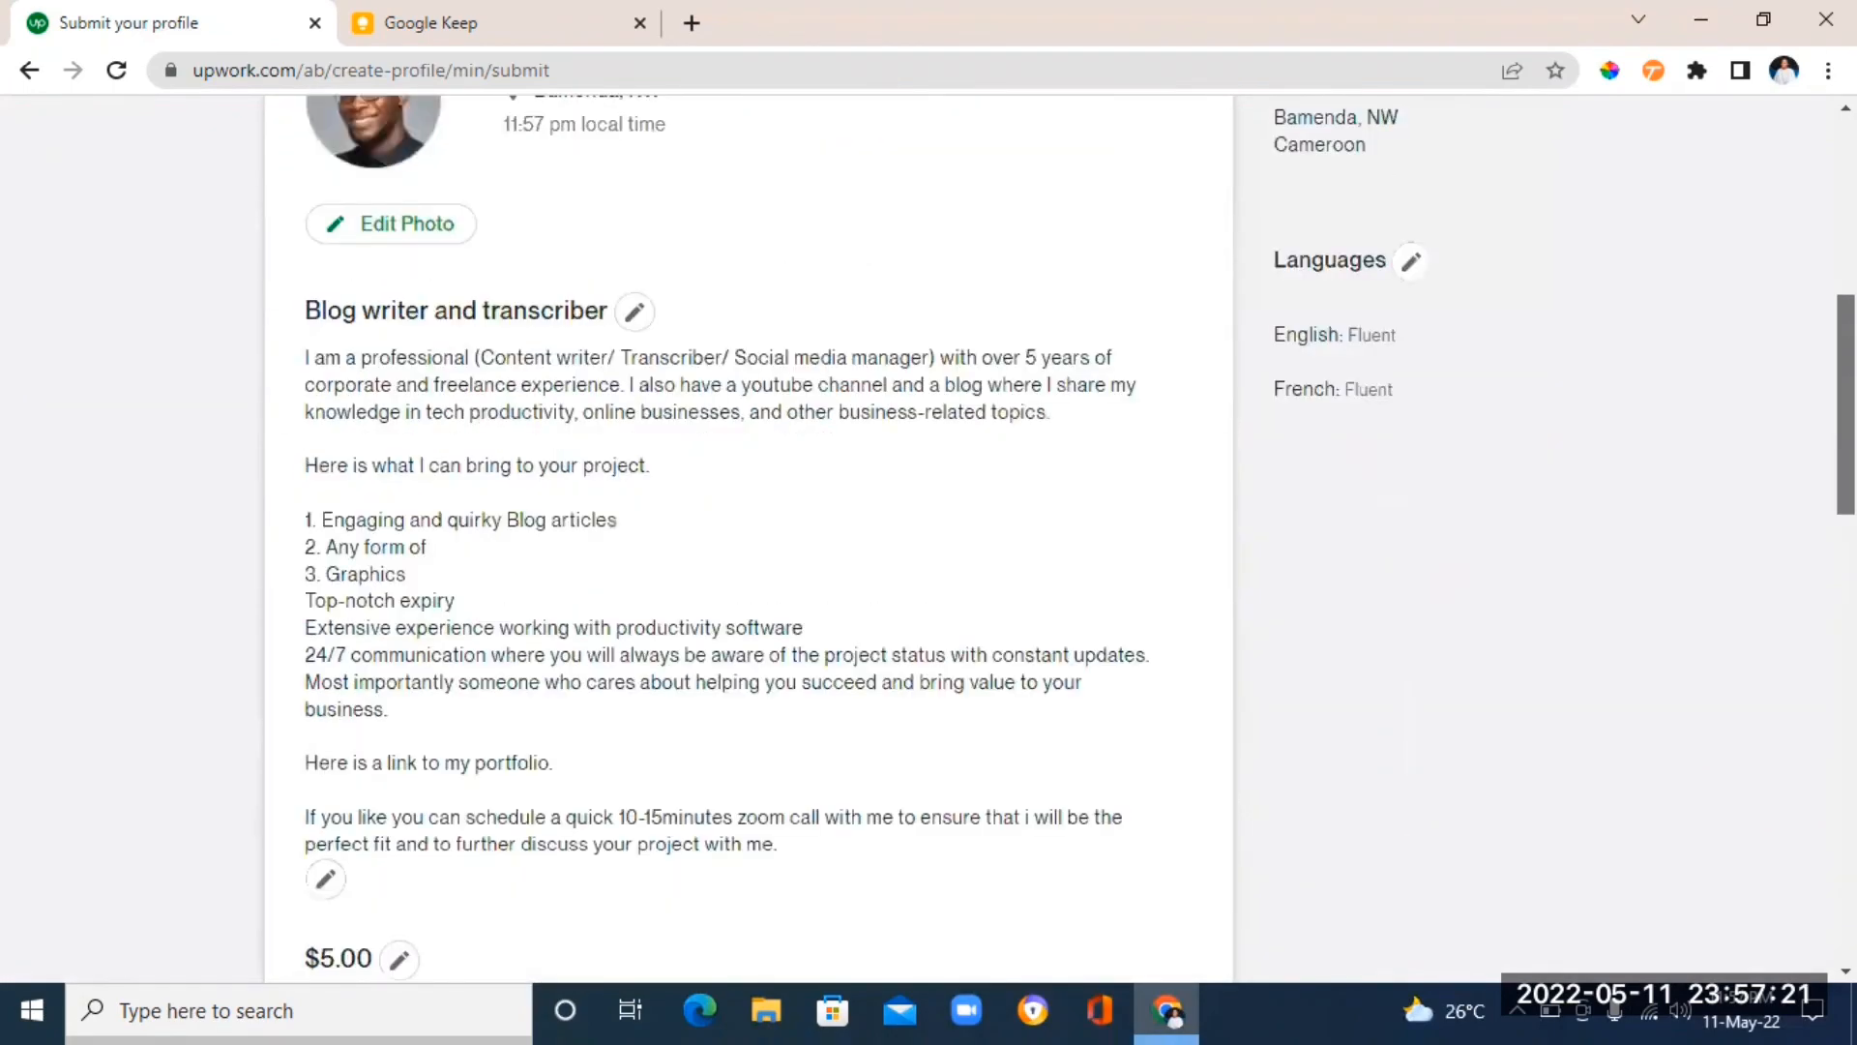
{"action": "scroll", "coordinate": [929, 540], "scroll_direction": "down", "scroll_amount": 10}
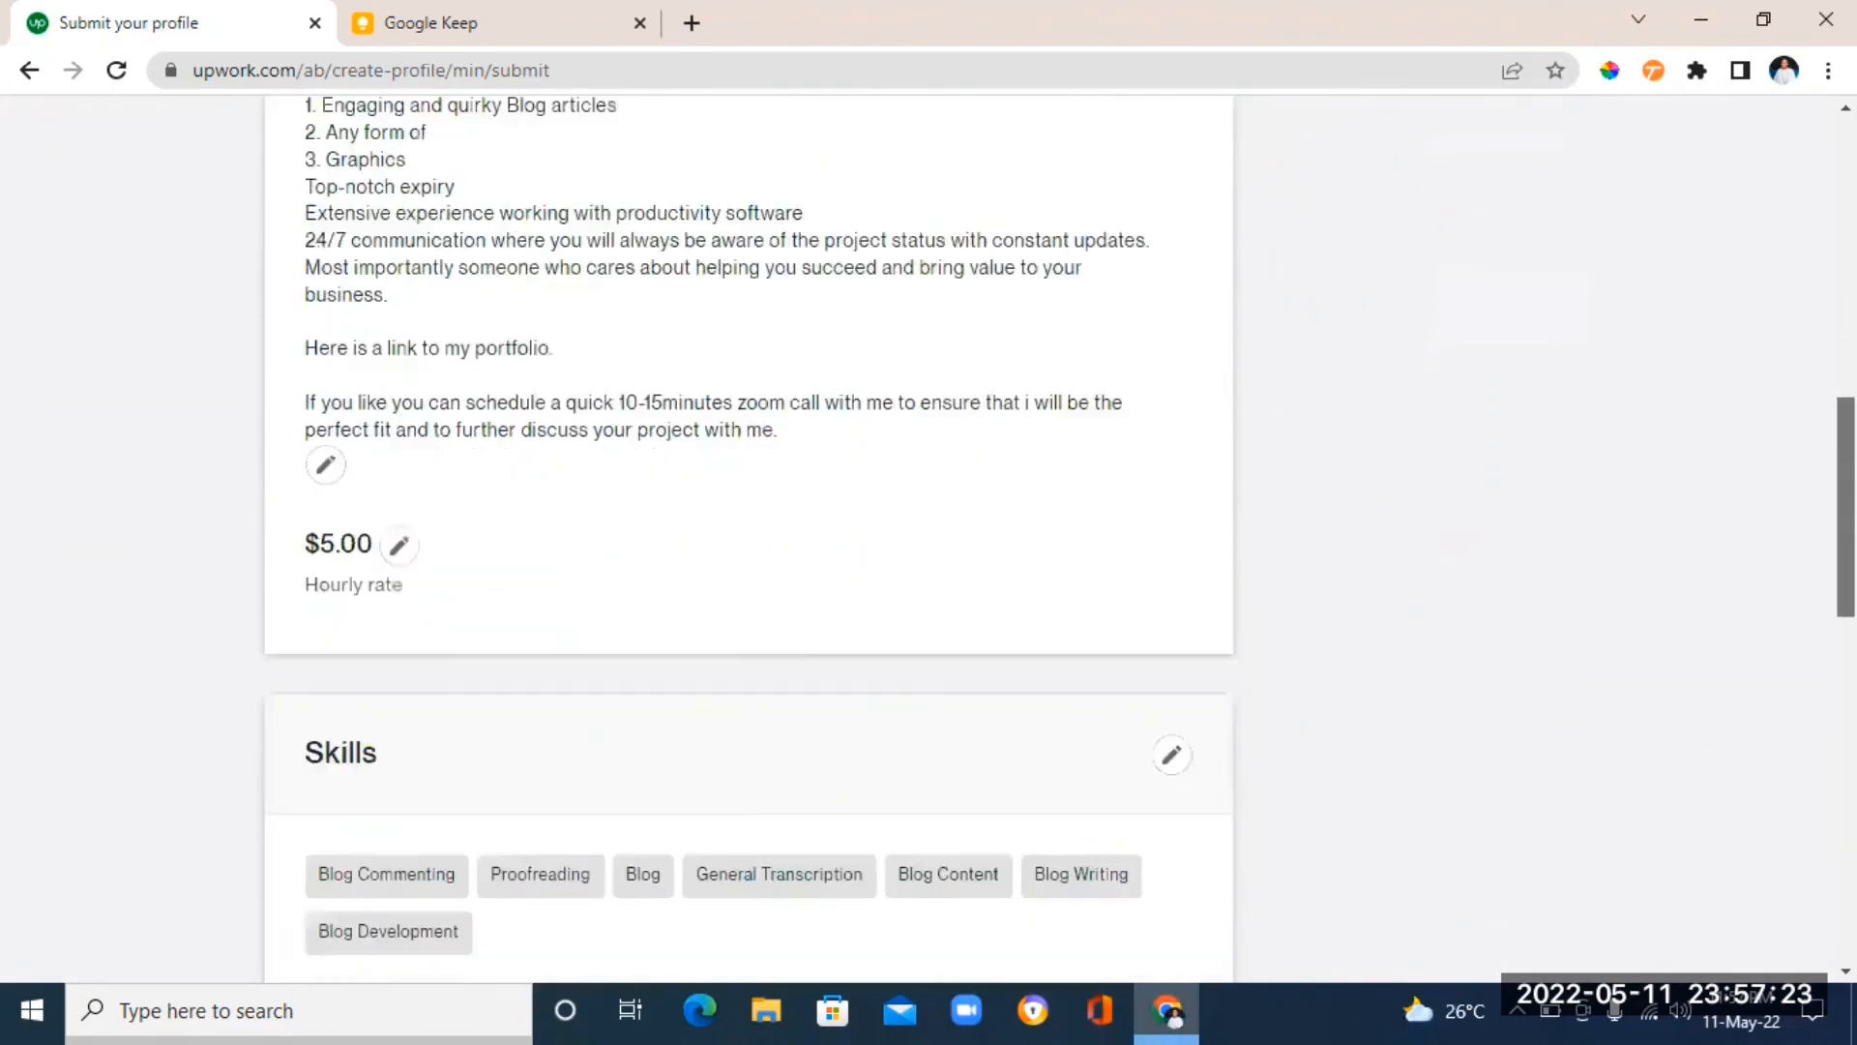
{"action": "scroll", "coordinate": [929, 539], "scroll_direction": "up", "scroll_amount": 5}
{"action": "scroll", "coordinate": [928, 540], "scroll_direction": "up", "scroll_amount": 4}
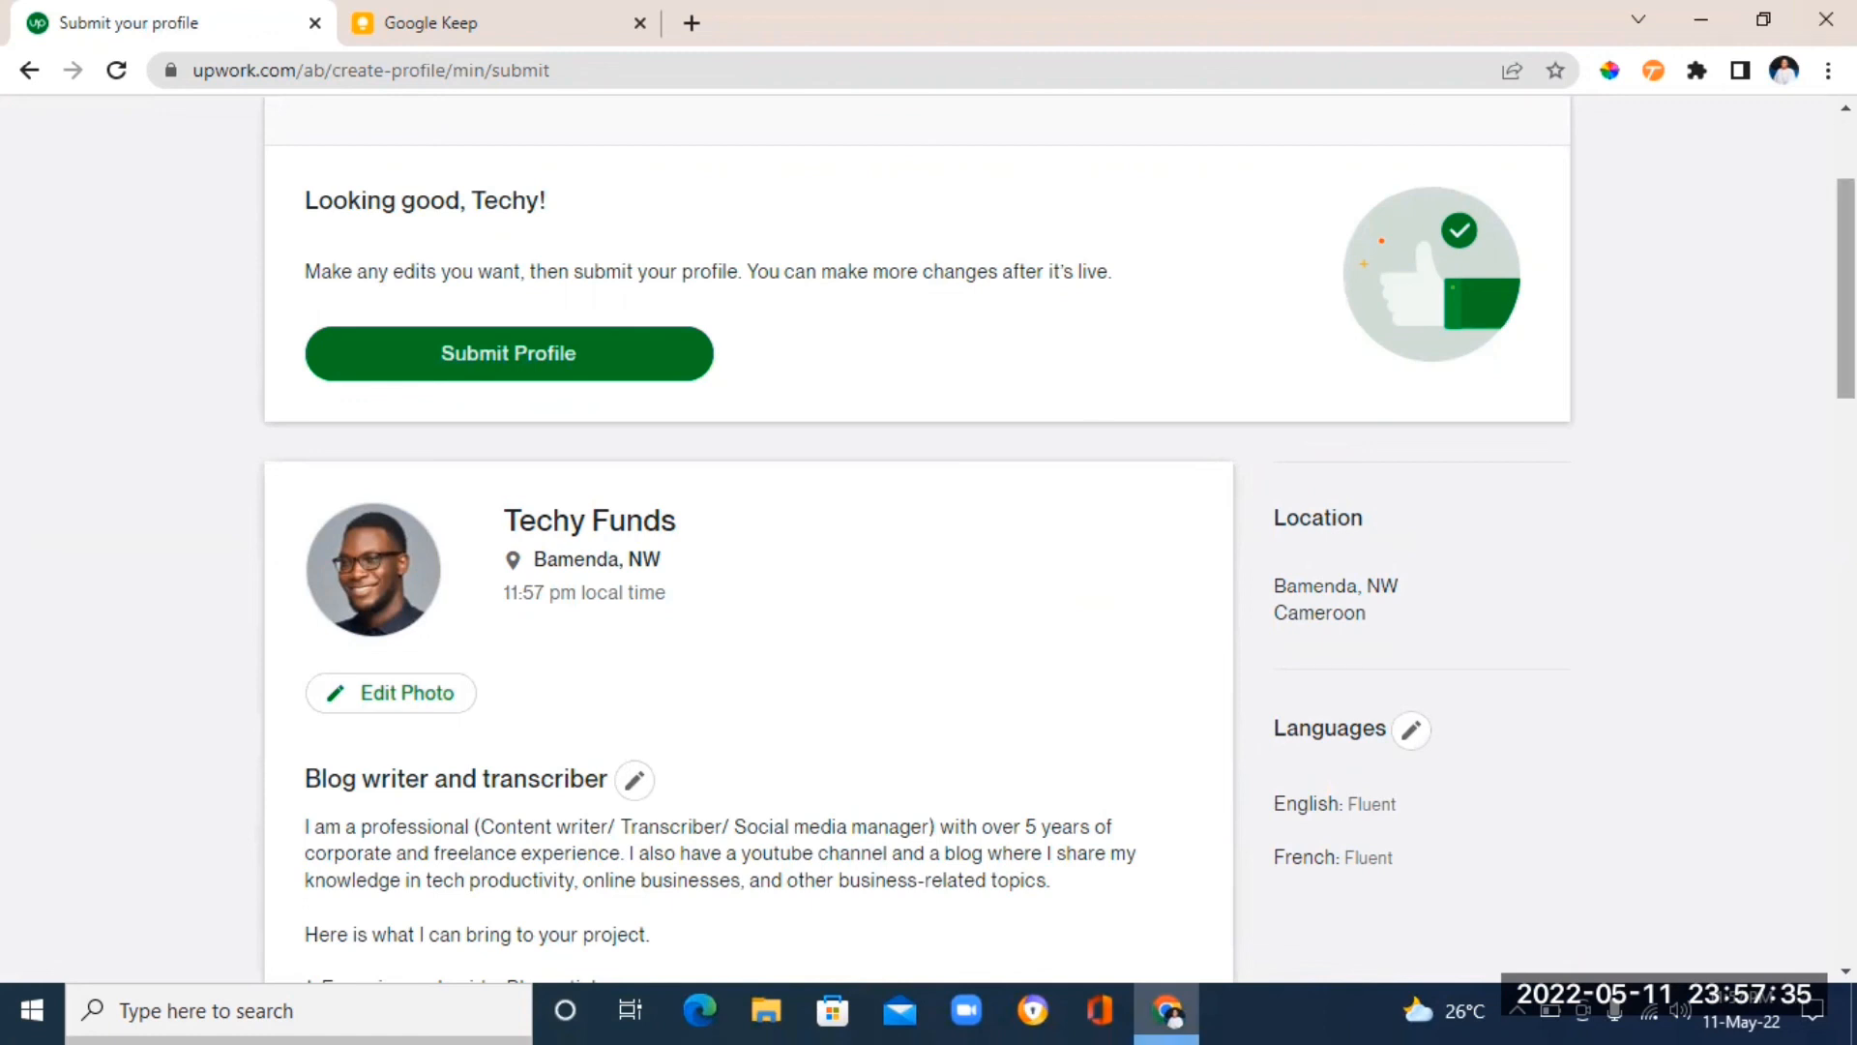
{"action": "scroll", "coordinate": [929, 539], "scroll_direction": "down", "scroll_amount": 5}
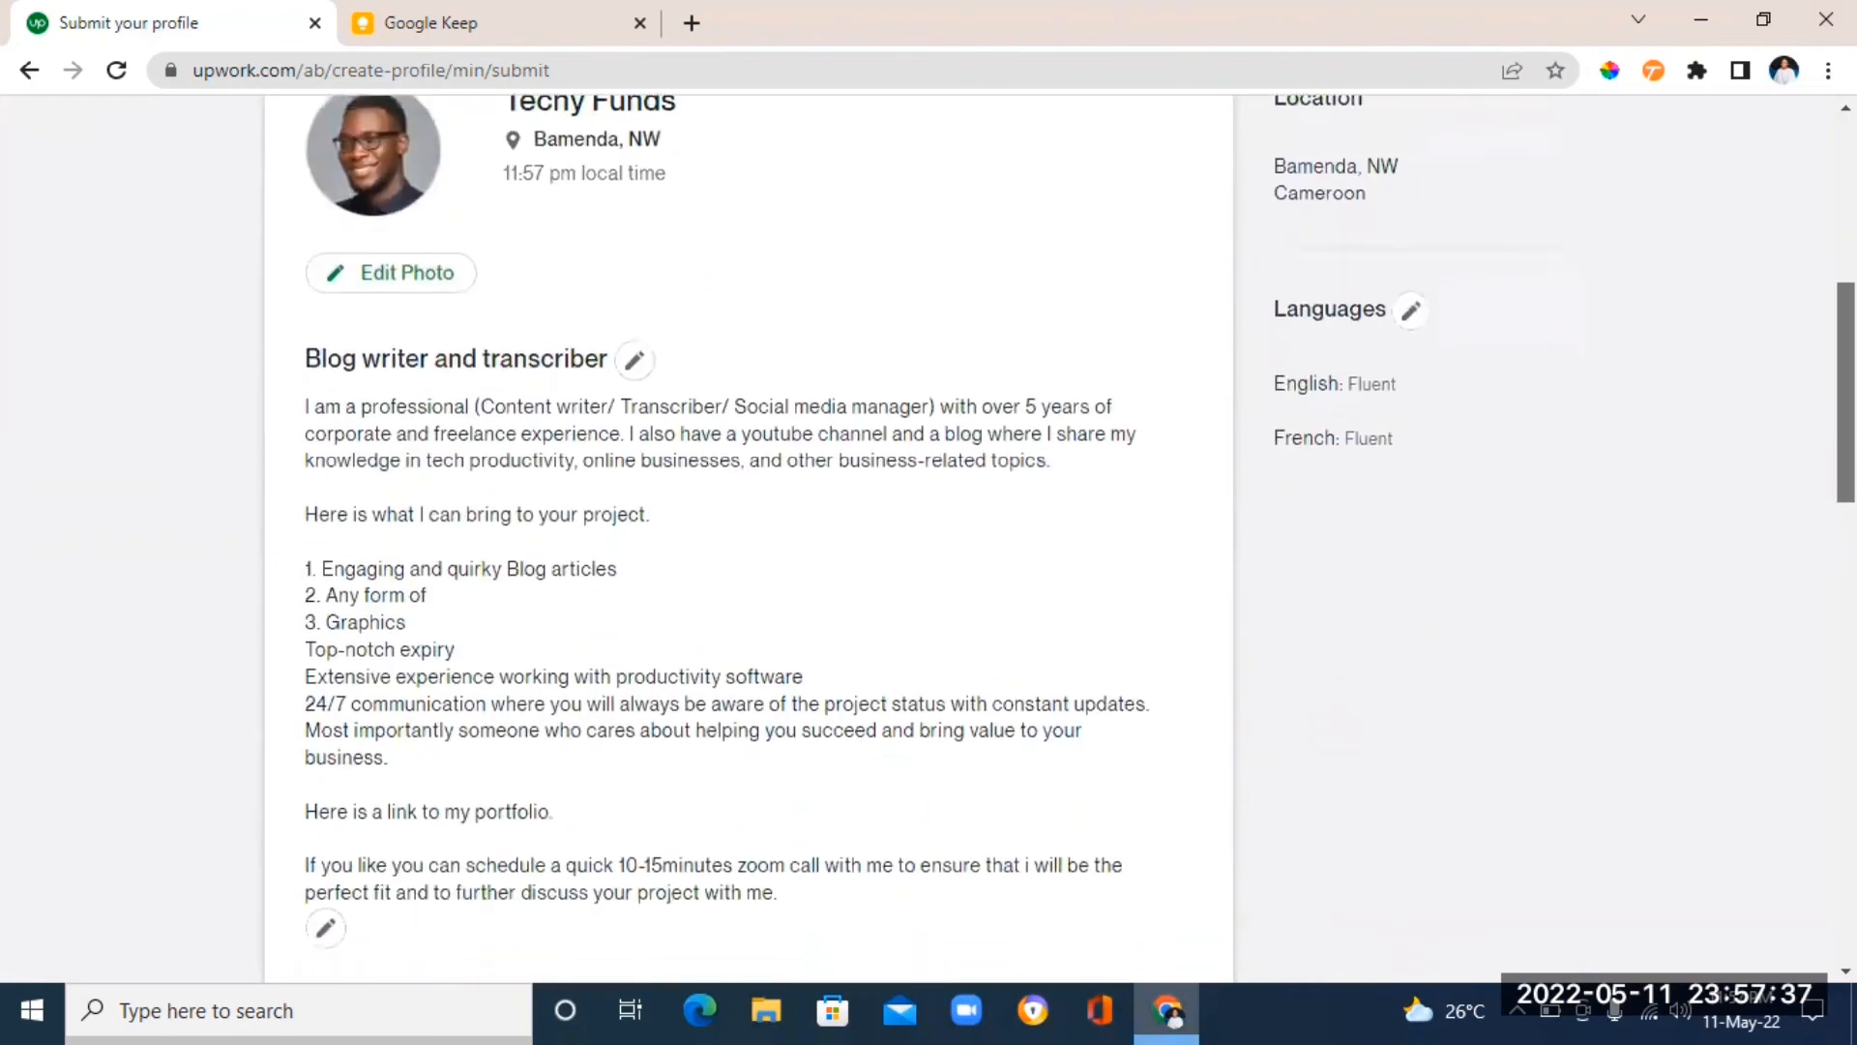
{"action": "scroll", "coordinate": [929, 540], "scroll_direction": "down", "scroll_amount": 6}
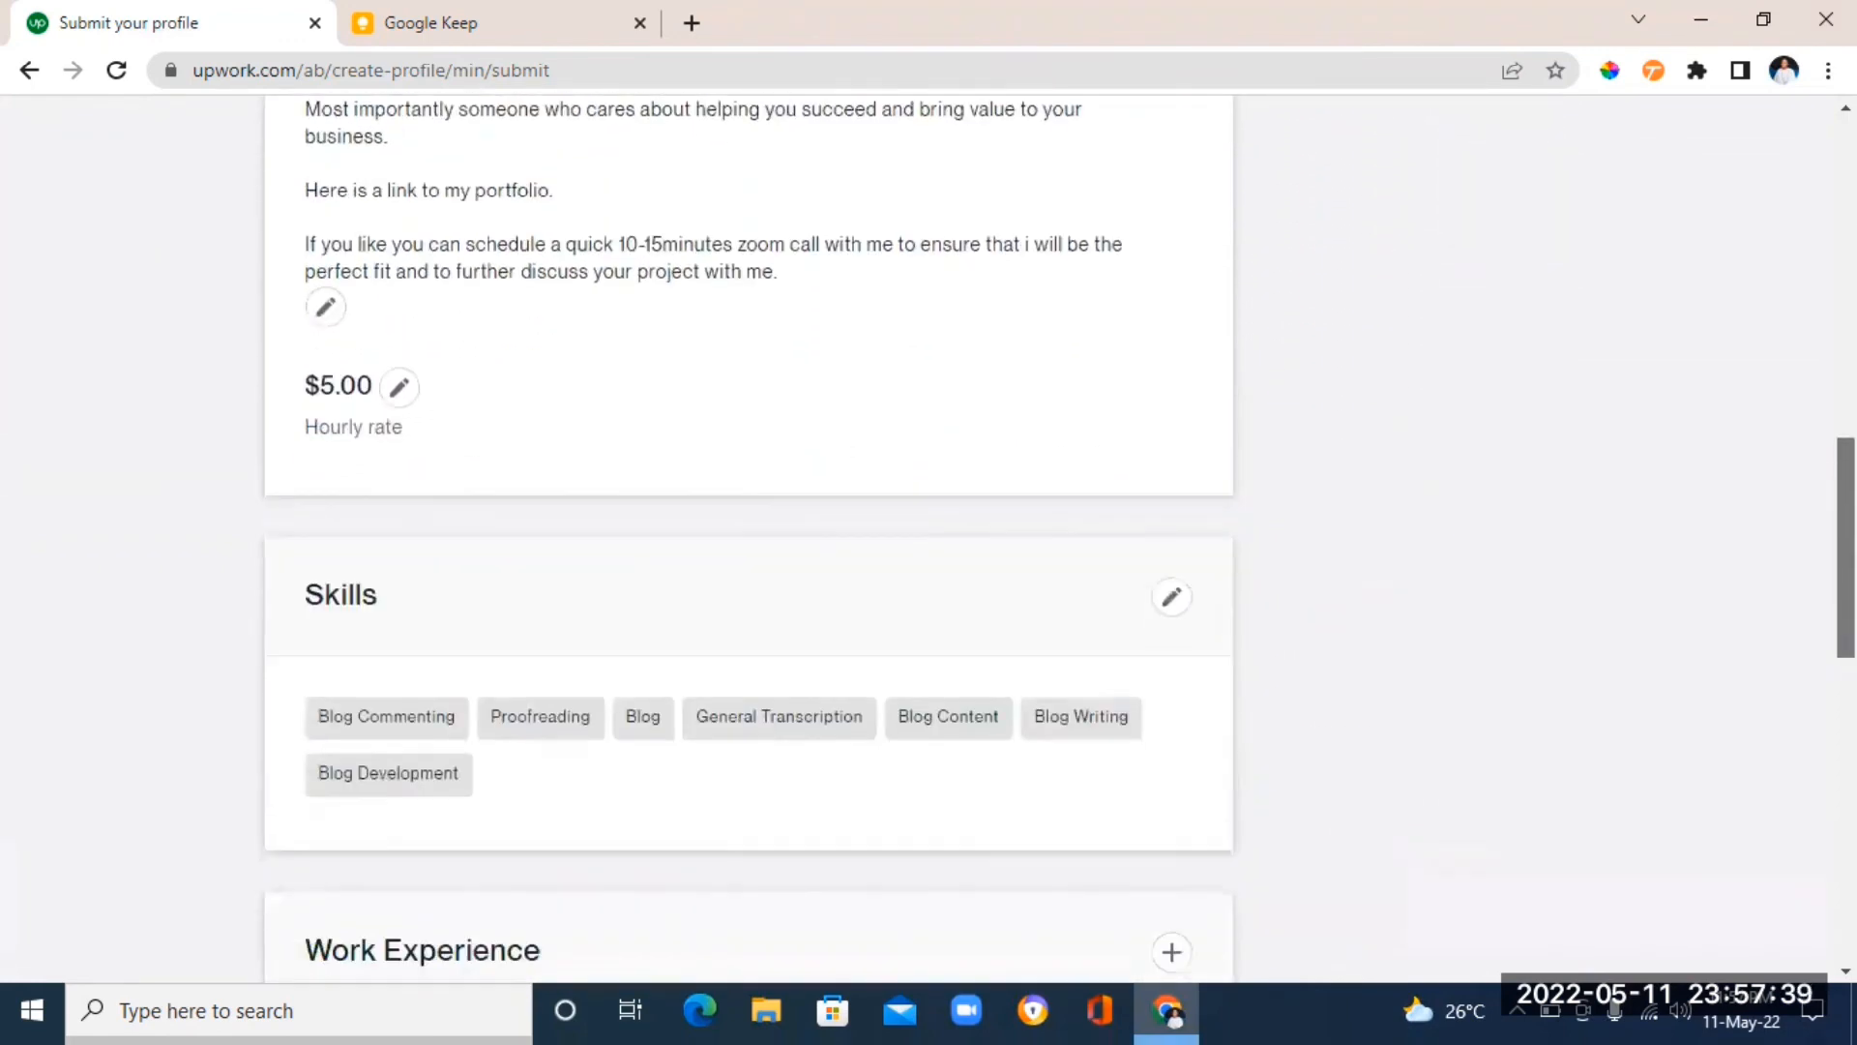
{"action": "scroll", "coordinate": [929, 540], "scroll_direction": "up", "scroll_amount": 8}
{"action": "scroll", "coordinate": [928, 540], "scroll_direction": "up", "scroll_amount": 5}
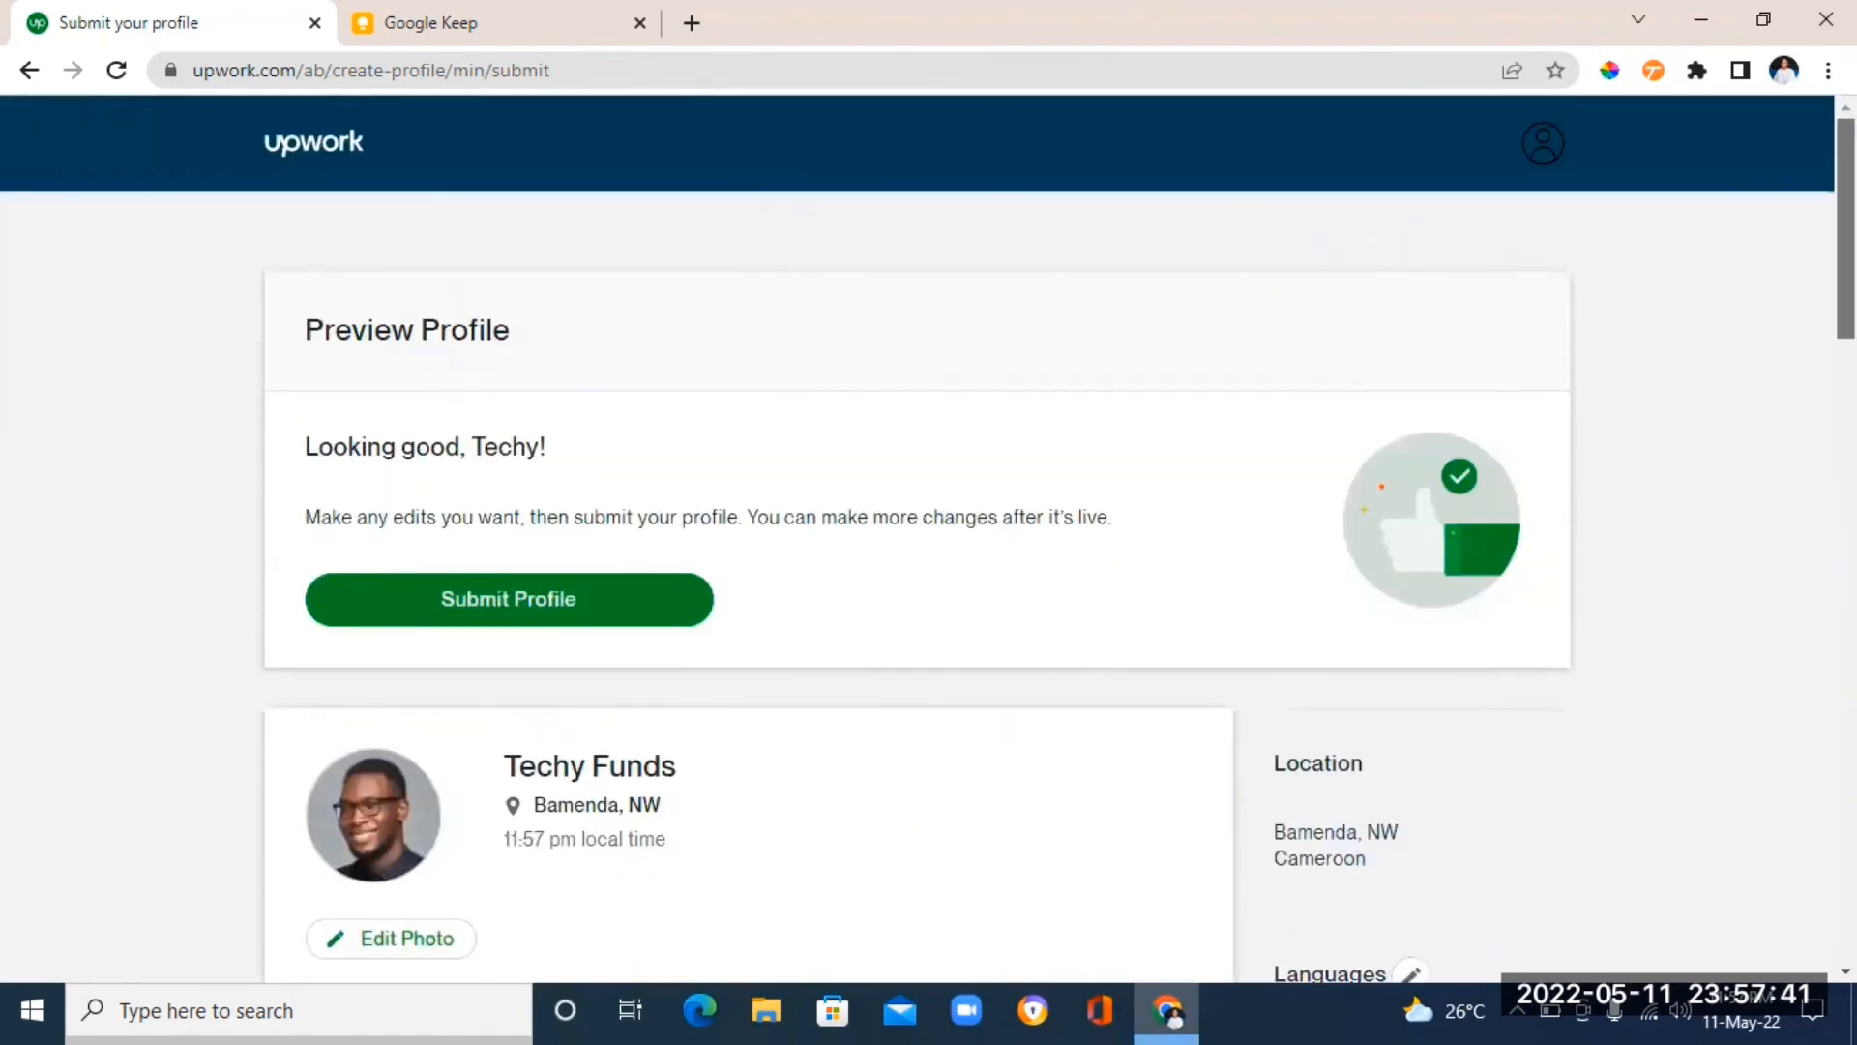
{"action": "scroll", "coordinate": [928, 540], "scroll_direction": "down", "scroll_amount": 7}
{"action": "scroll", "coordinate": [928, 539], "scroll_direction": "up", "scroll_amount": 5}
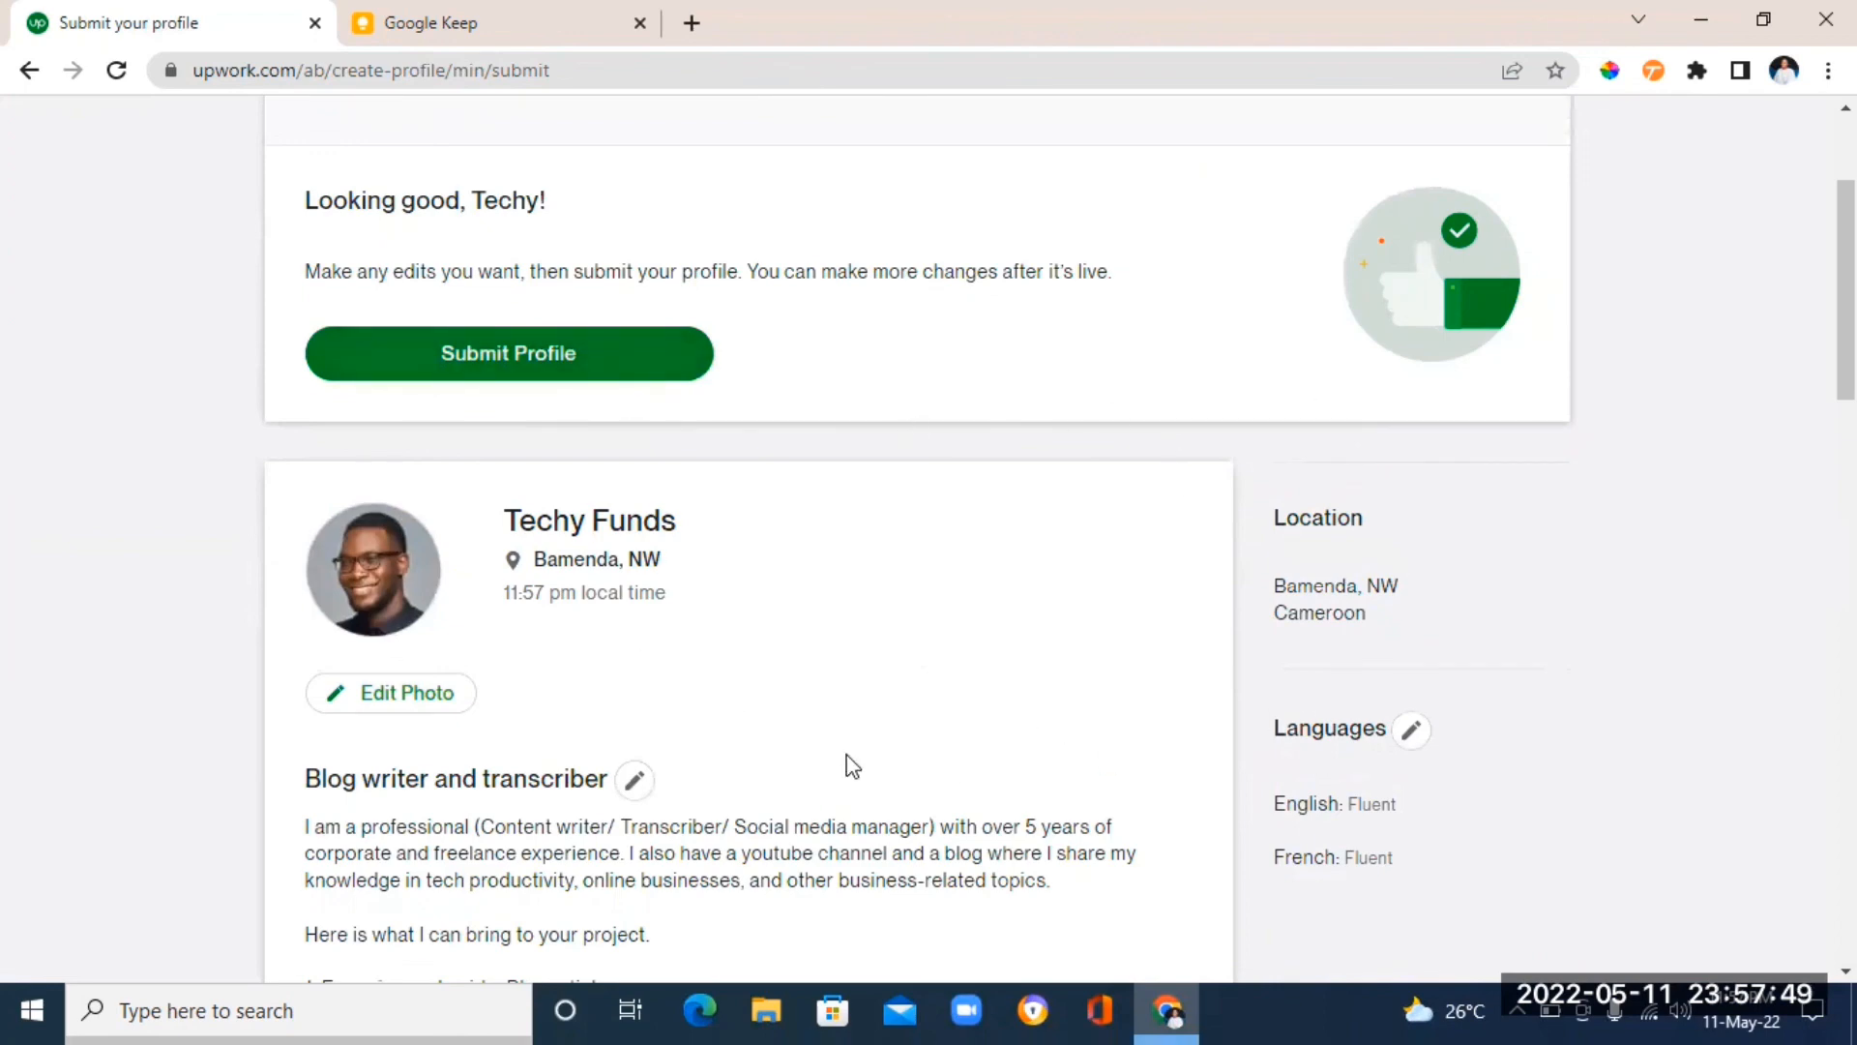
{"action": "left_click_drag", "start_coordinate": [1846, 290], "coordinate": [1845, 251]}
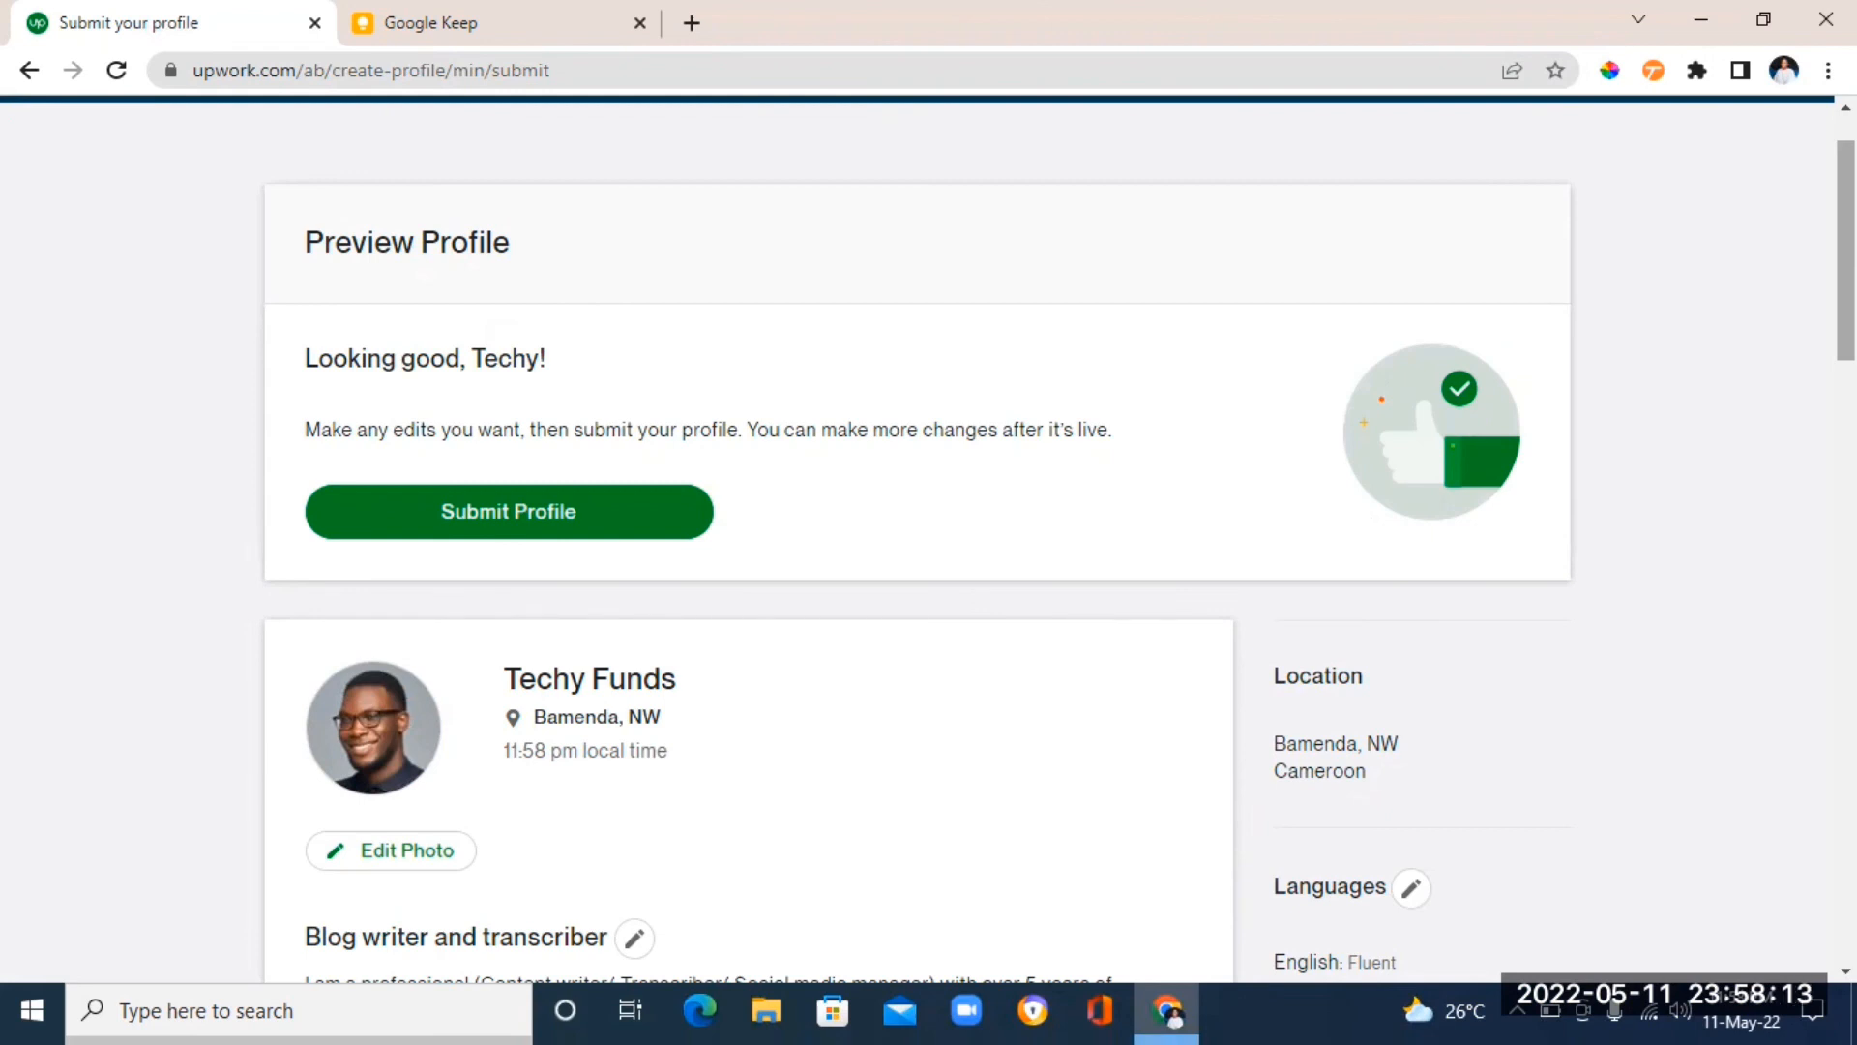
{"action": "scroll", "coordinate": [929, 541], "scroll_direction": "down", "scroll_amount": 10}
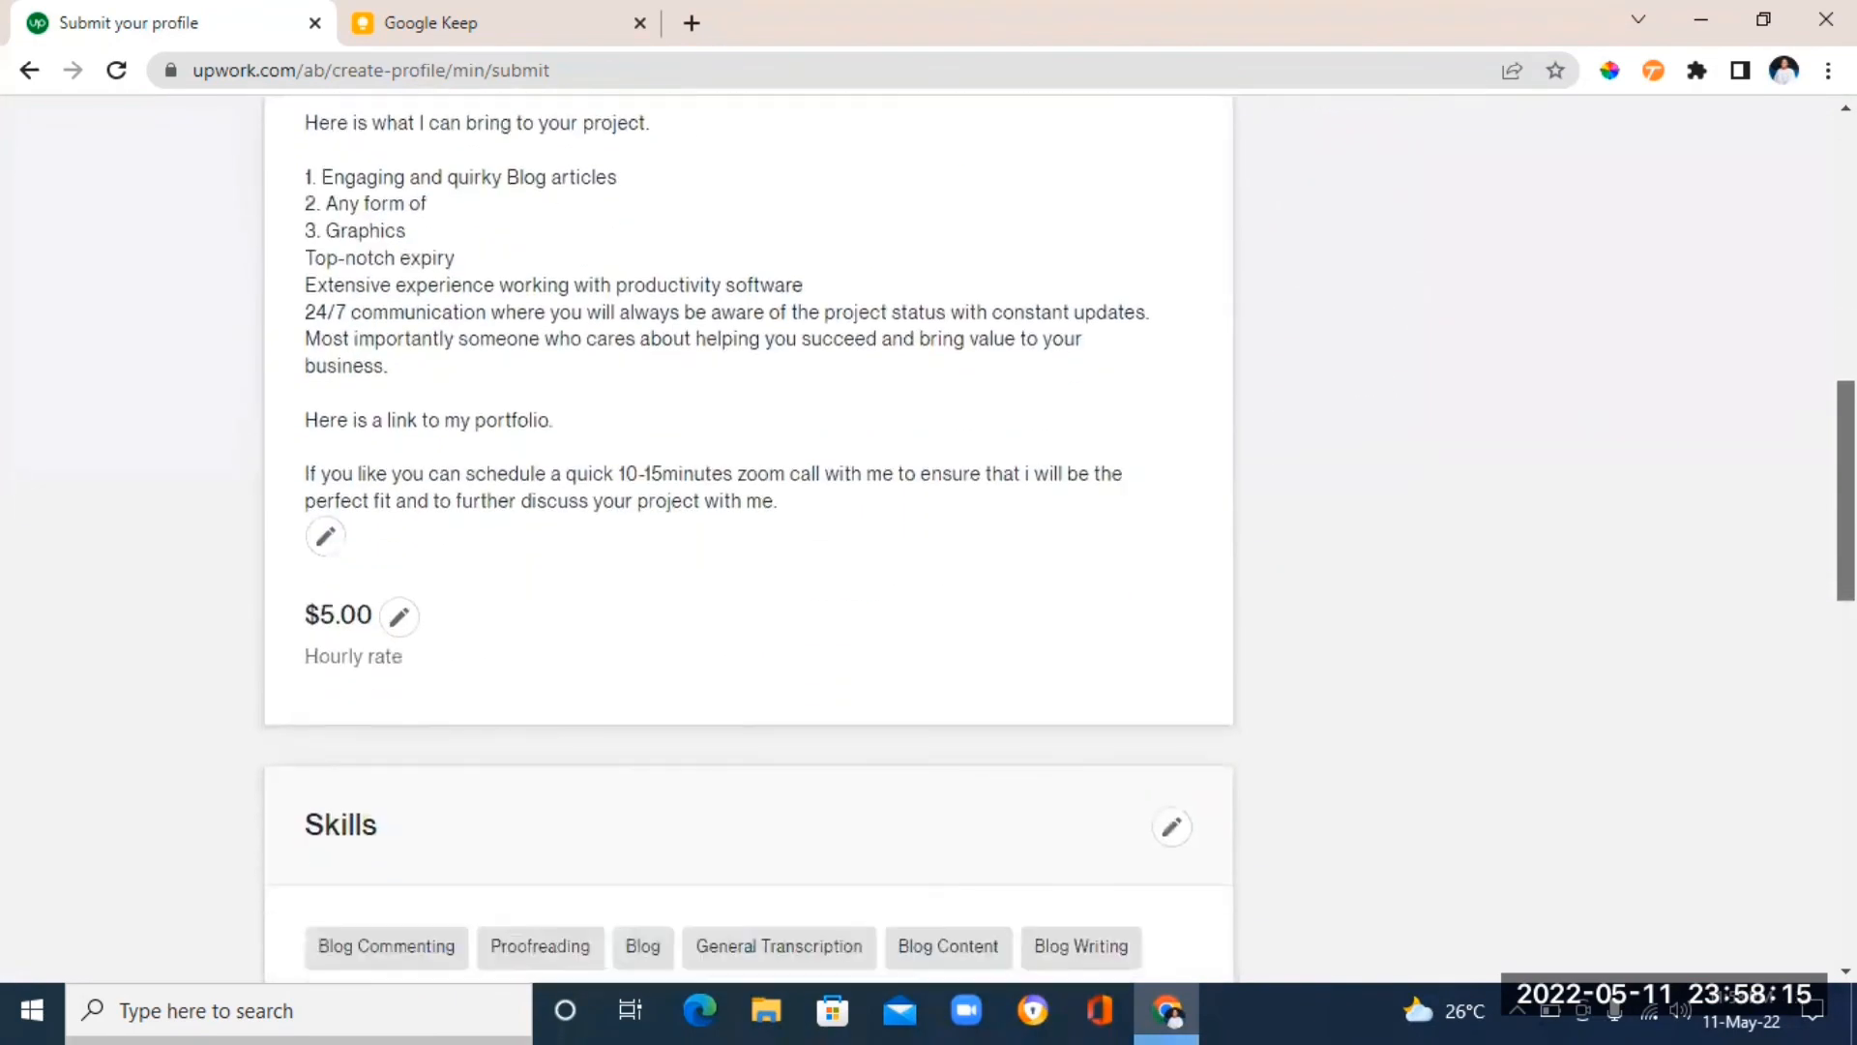
{"action": "scroll", "coordinate": [929, 541], "scroll_direction": "down", "scroll_amount": 13}
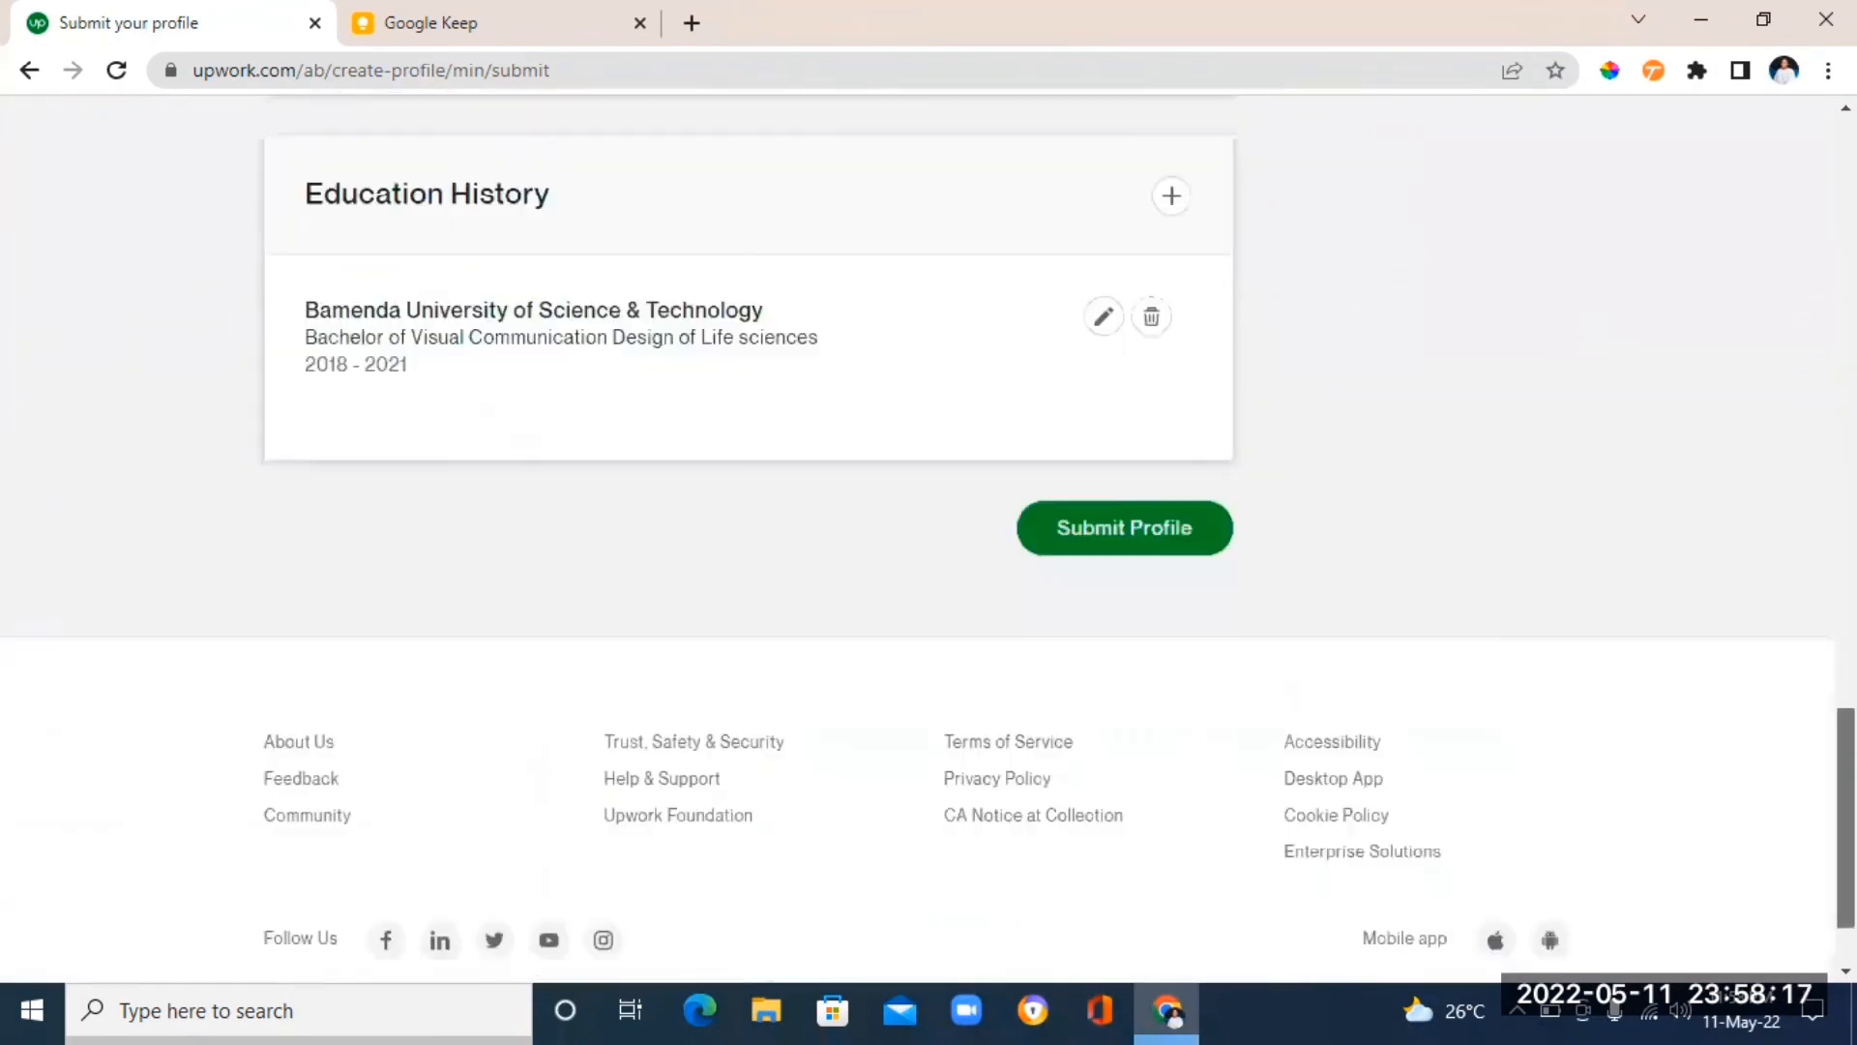
{"action": "scroll", "coordinate": [929, 538], "scroll_direction": "up", "scroll_amount": 20}
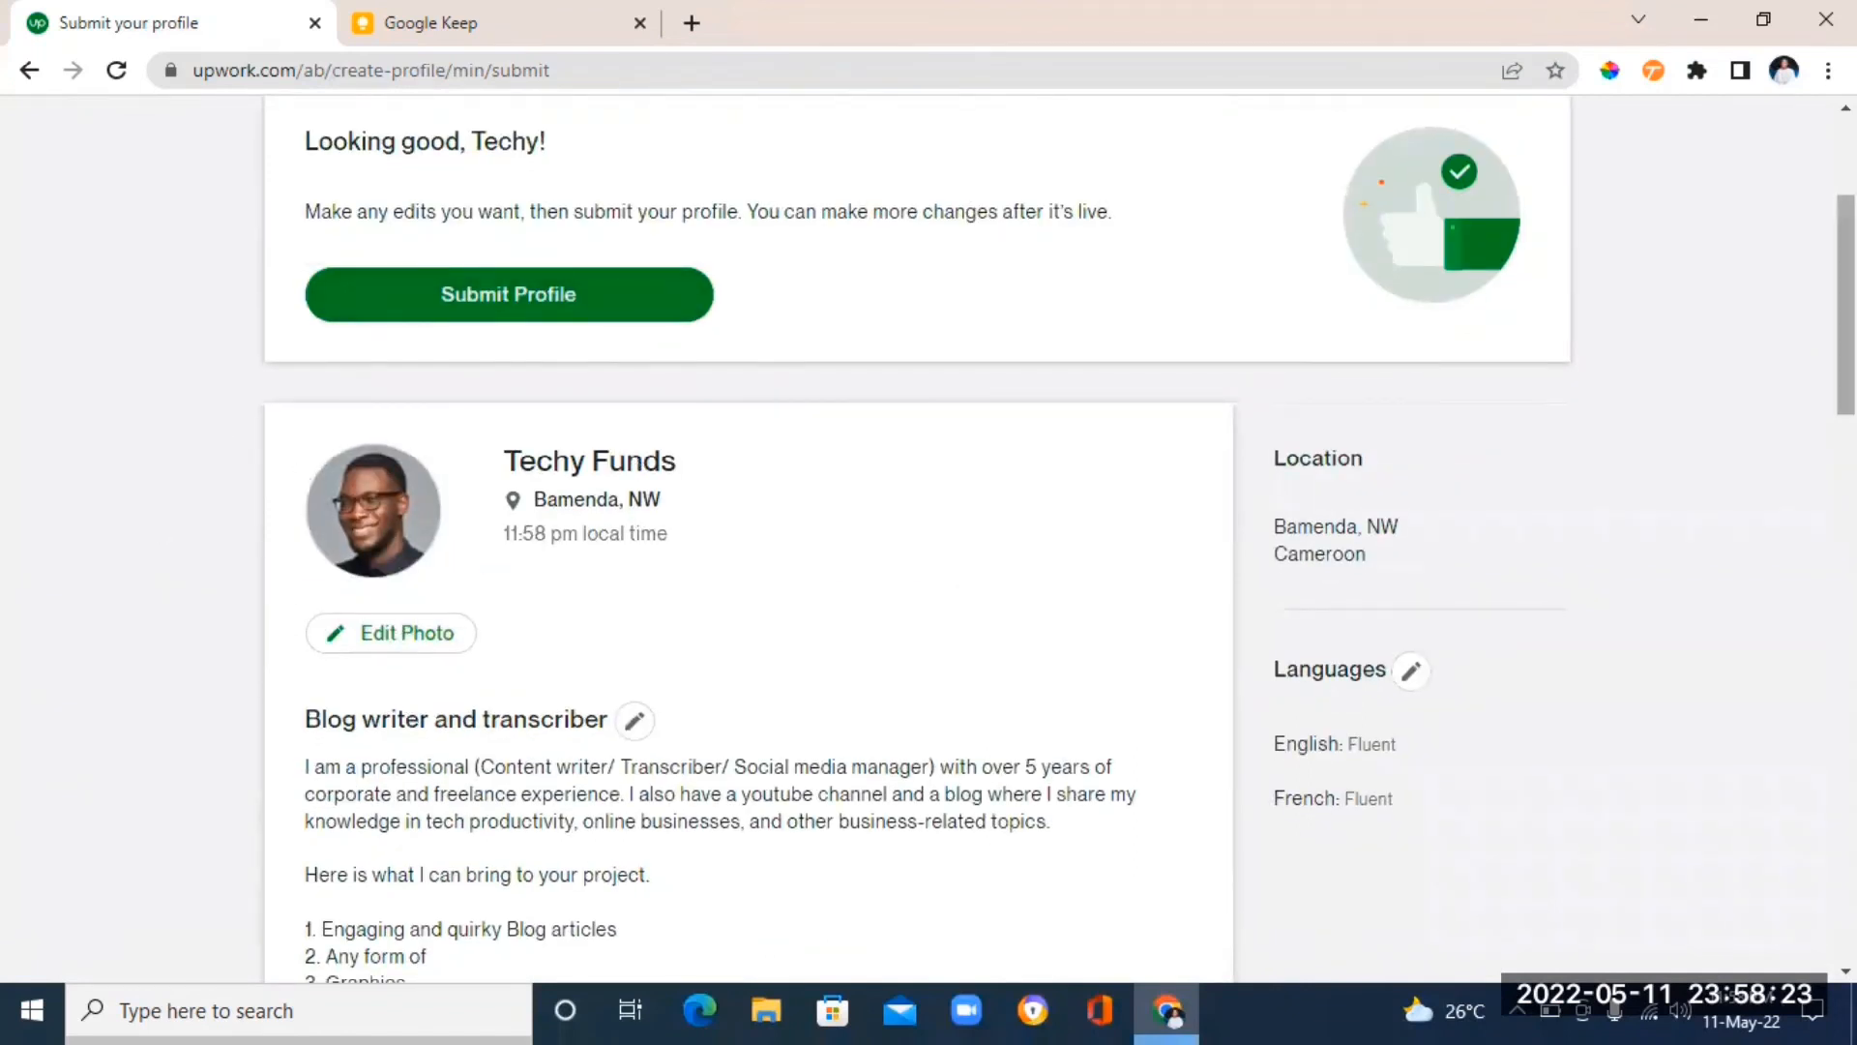
{"action": "left_click_drag", "start_coordinate": [1846, 305], "coordinate": [1846, 253]}
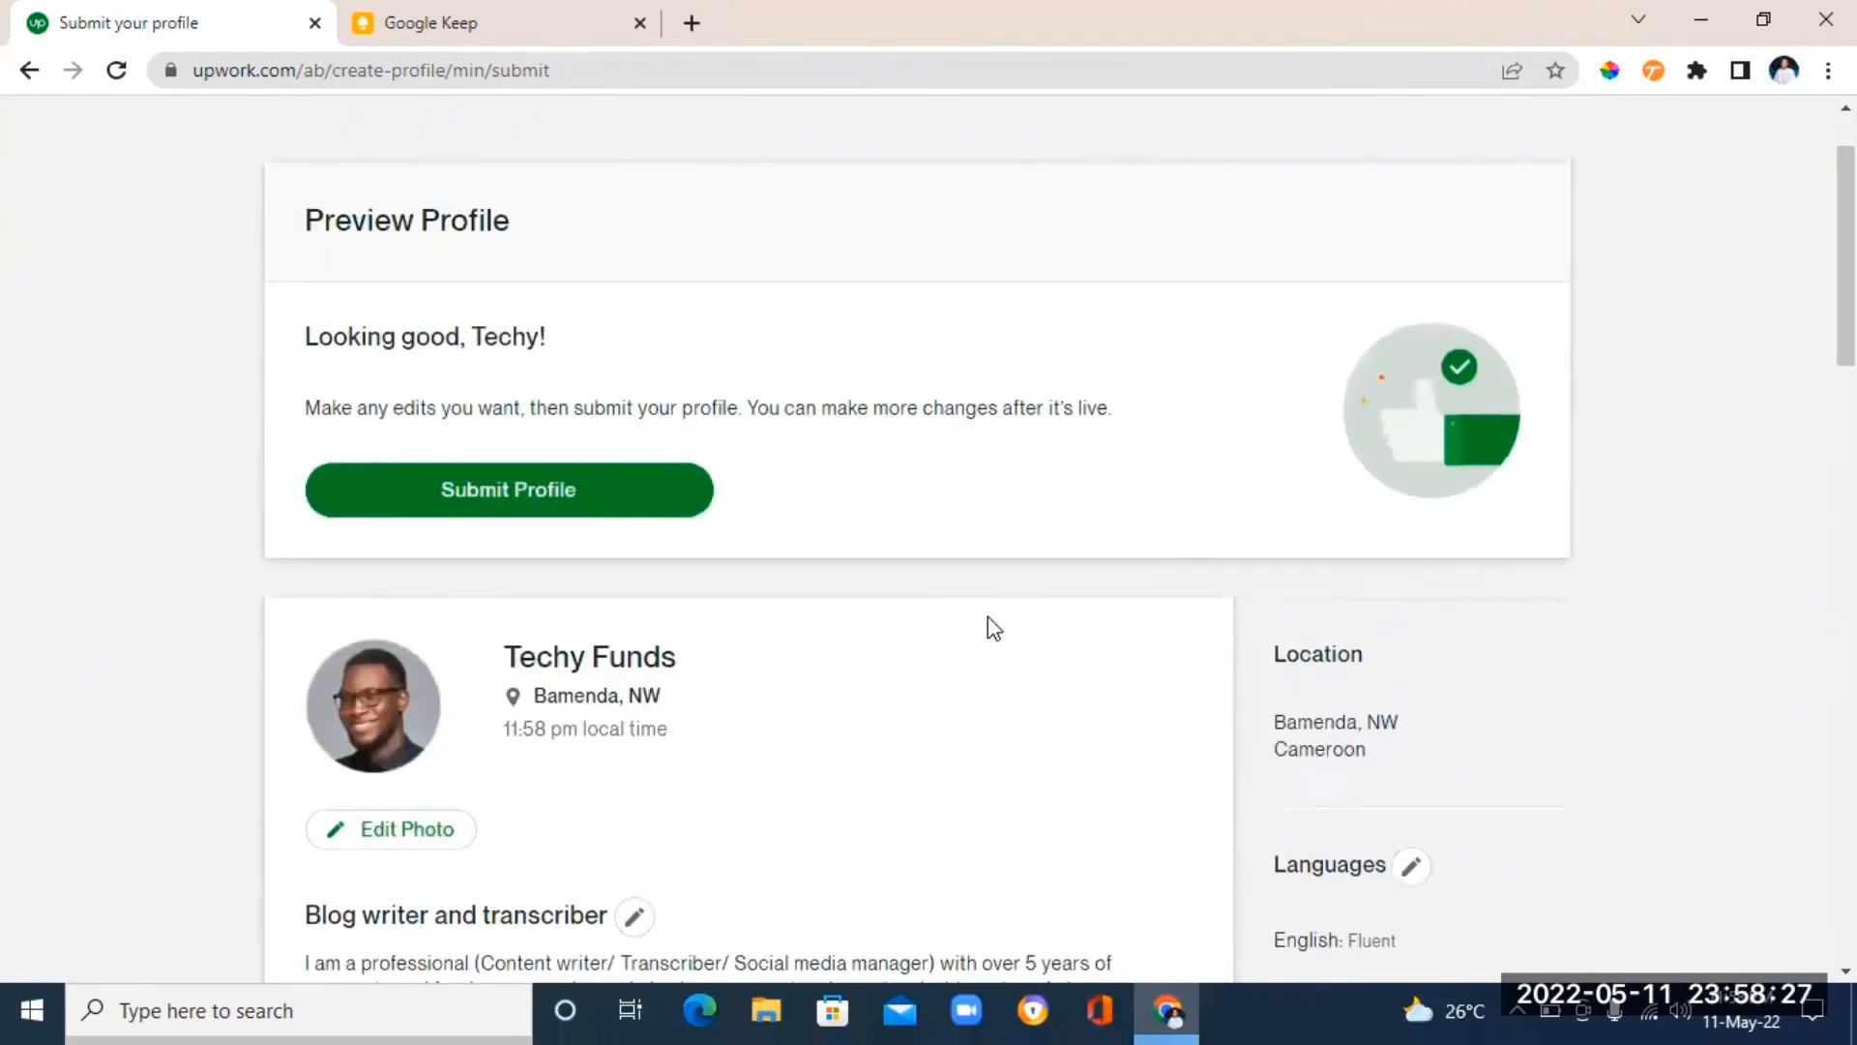